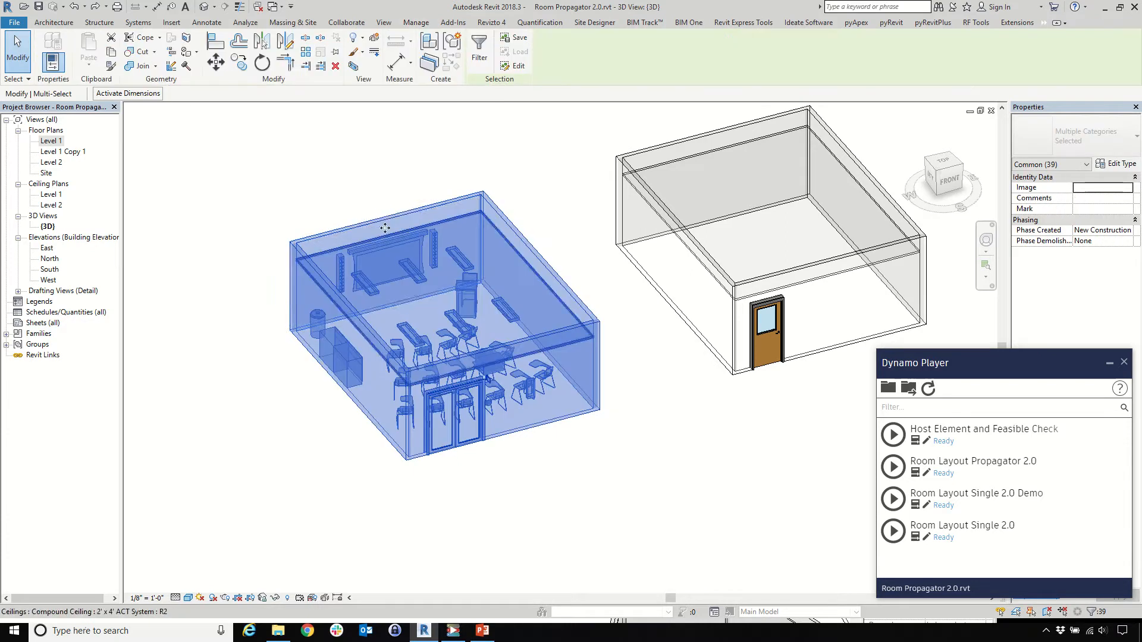
# Examine the furnished classroom in 3D from inside and outside, and select all of its elements
pyautogui.press('Escape')
pyautogui.scroll(3, 441, 385)
pyautogui.scroll(-3, 440, 388)
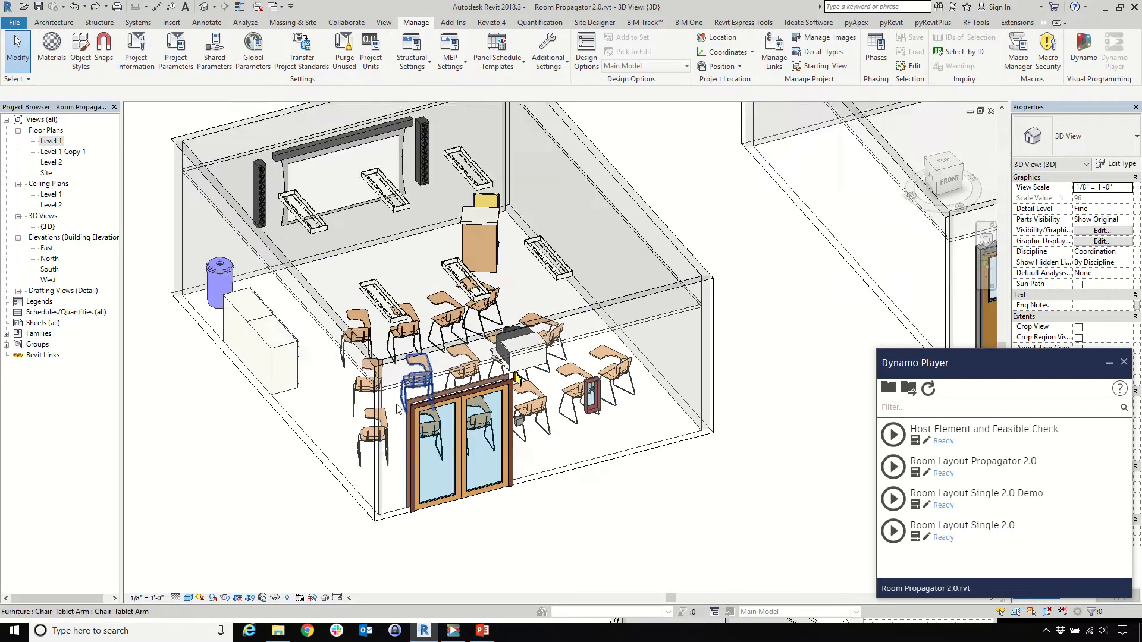
pyautogui.keyDown('shift'); pyautogui.moveTo(476, 388); pyautogui.dragTo(319, 415, button='middle'); pyautogui.keyUp('shift')
pyautogui.scroll(-3, 319, 415)
pyautogui.scroll(1, 319, 415)
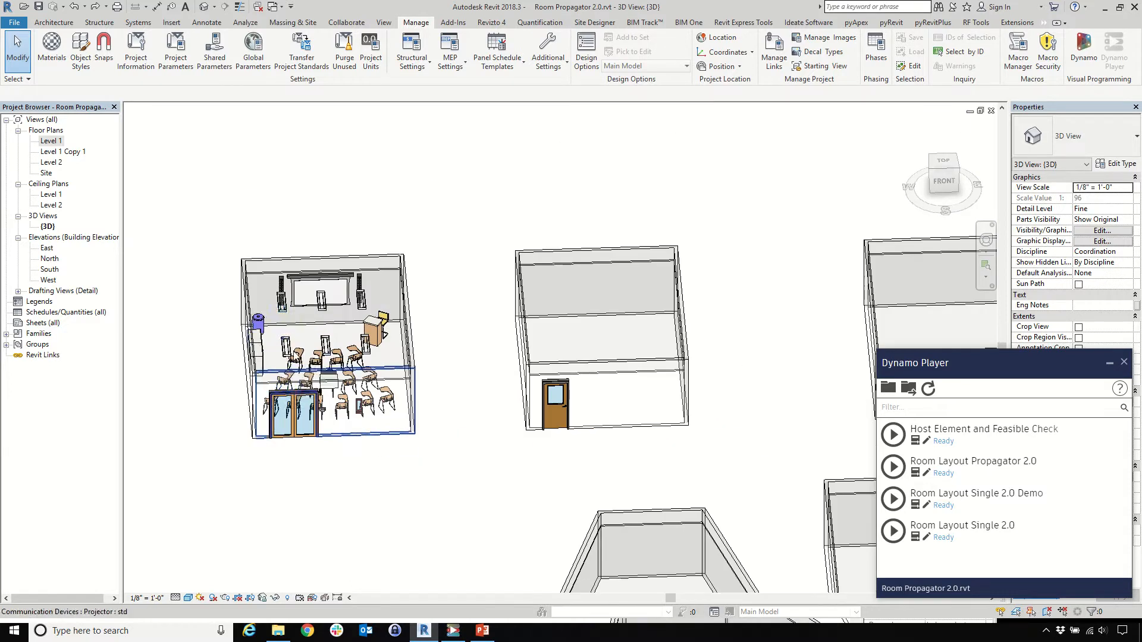
pyautogui.moveTo(213, 199); pyautogui.dragTo(449, 523)
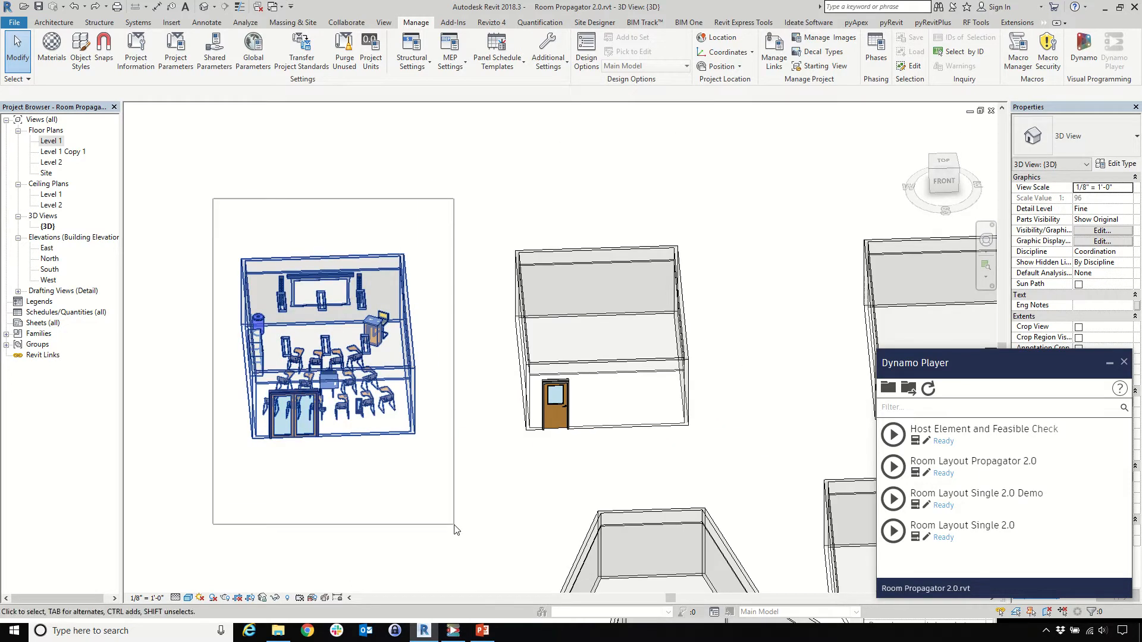
# Survey the unfurnished rooms, comparing their shapes, rotations, door positions and ceilings with the furnished classroom
pyautogui.scroll(-3, 285, 347)
pyautogui.scroll(2, 499, 366)
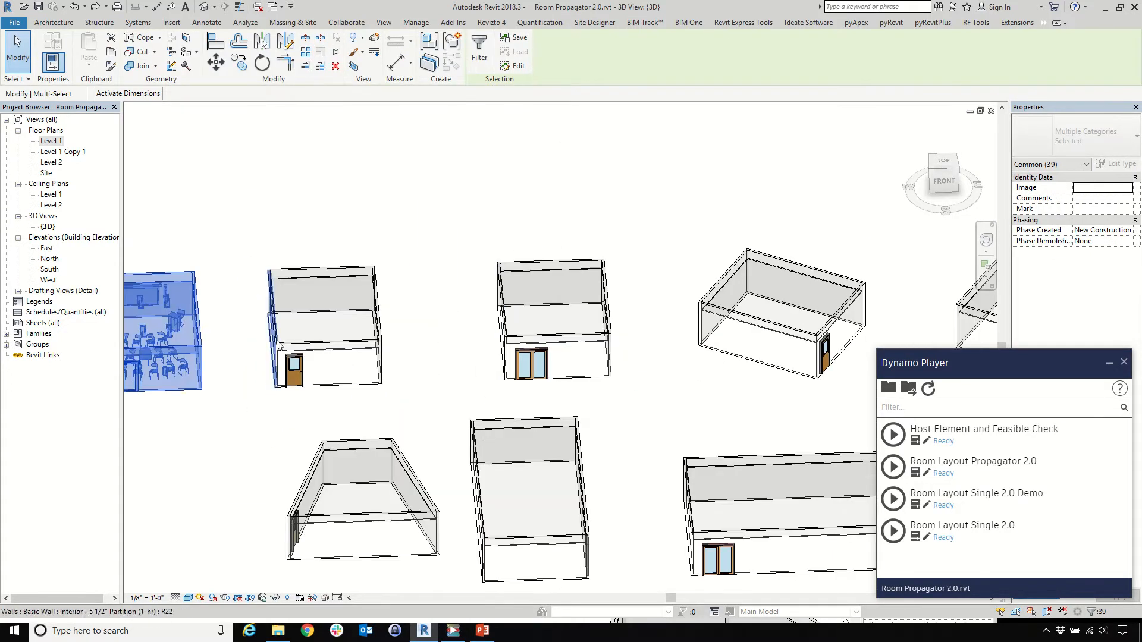
pyautogui.scroll(-2, 417, 342)
pyautogui.scroll(-2, 539, 303)
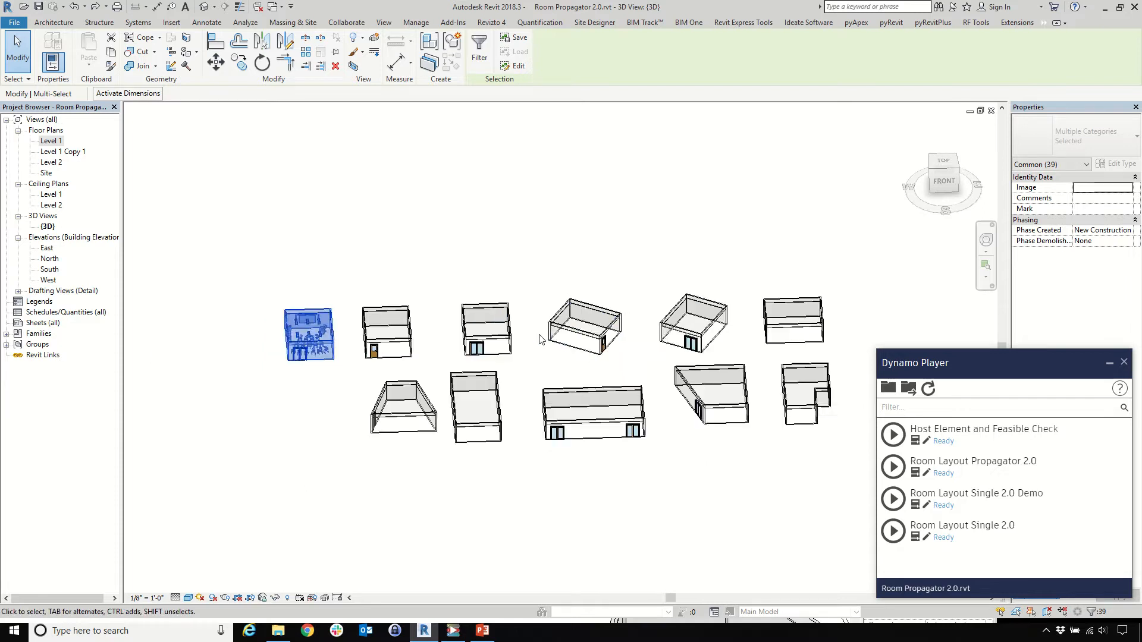
pyautogui.scroll(2, 810, 436)
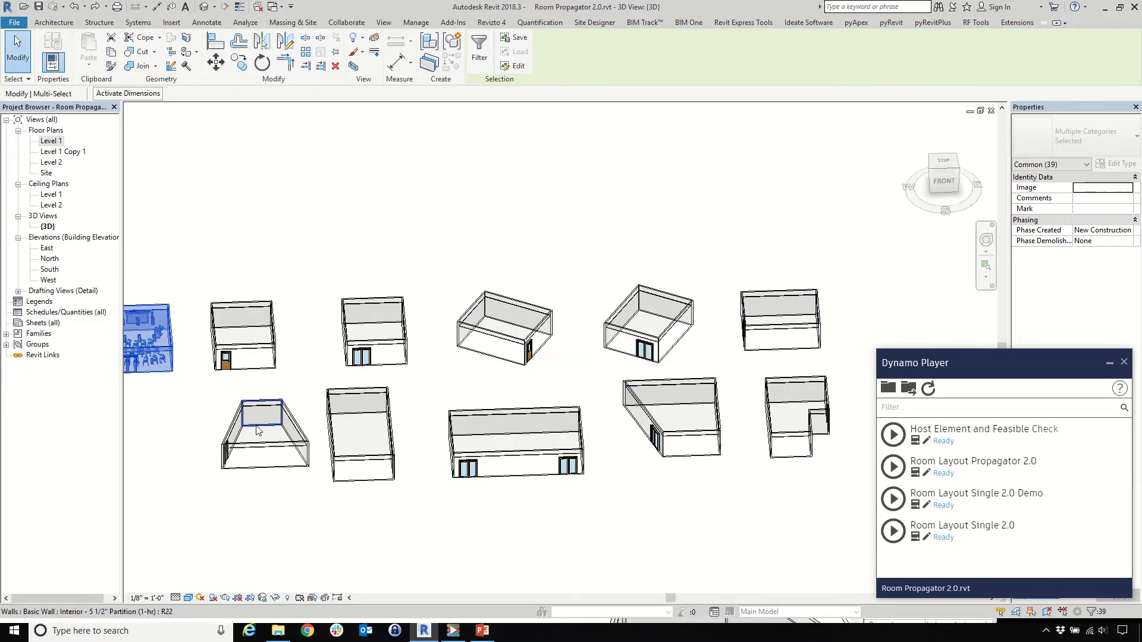
pyautogui.scroll(4, 576, 331)
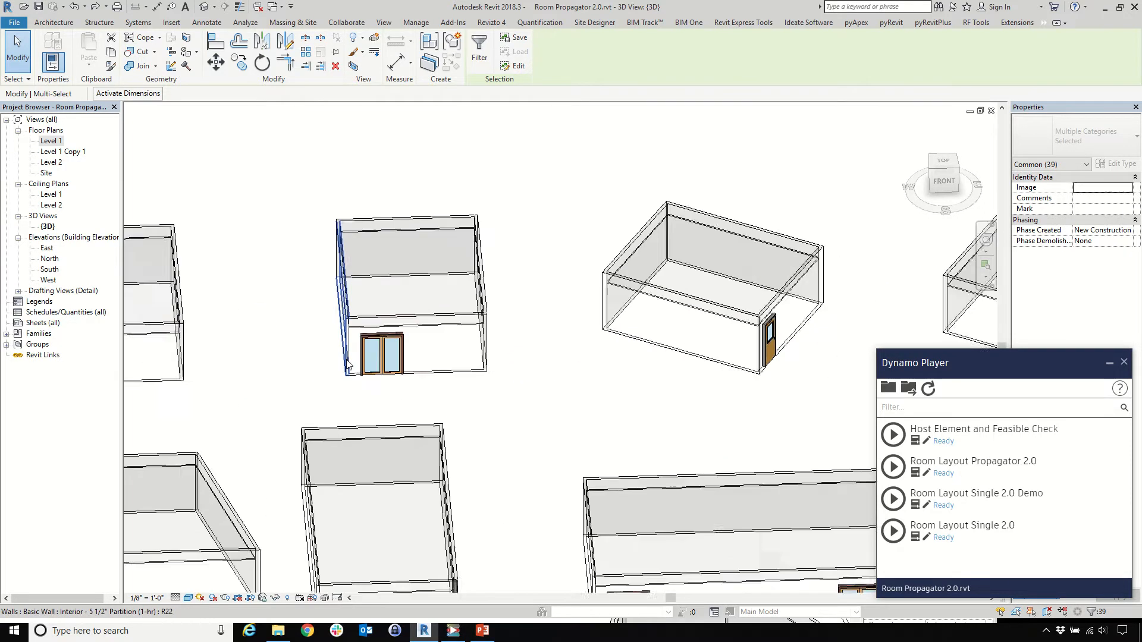
pyautogui.scroll(-2, 465, 344)
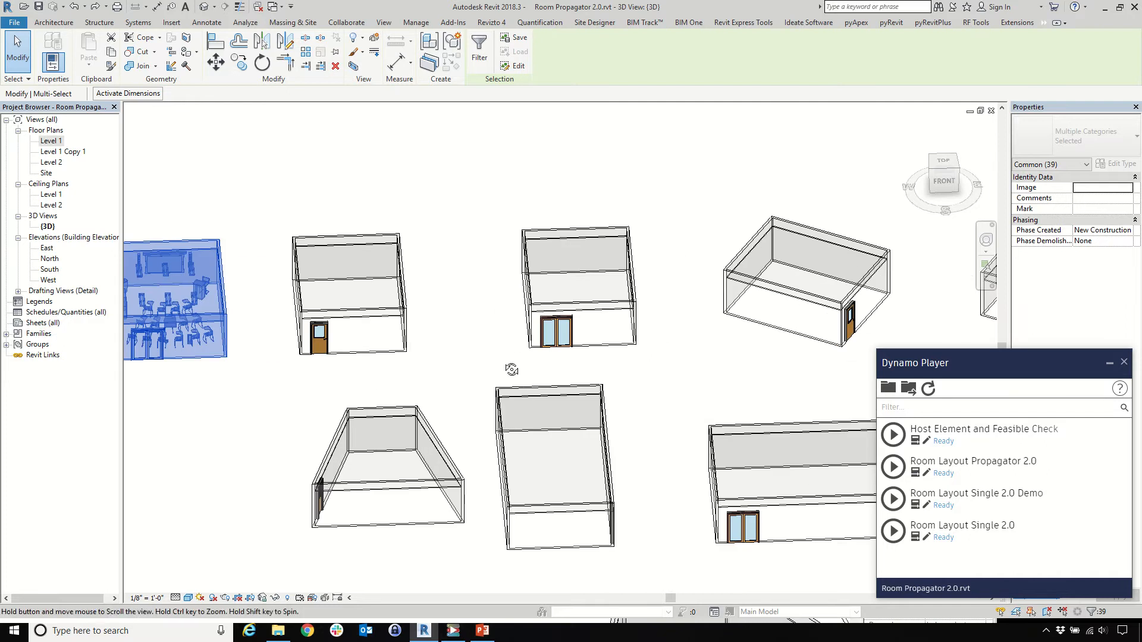
pyautogui.keyDown('shift'); pyautogui.moveTo(512, 370); pyautogui.dragTo(372, 332, button='middle'); pyautogui.keyUp('shift')
pyautogui.scroll(2, 535, 392)
pyautogui.scroll(-1, 534, 383)
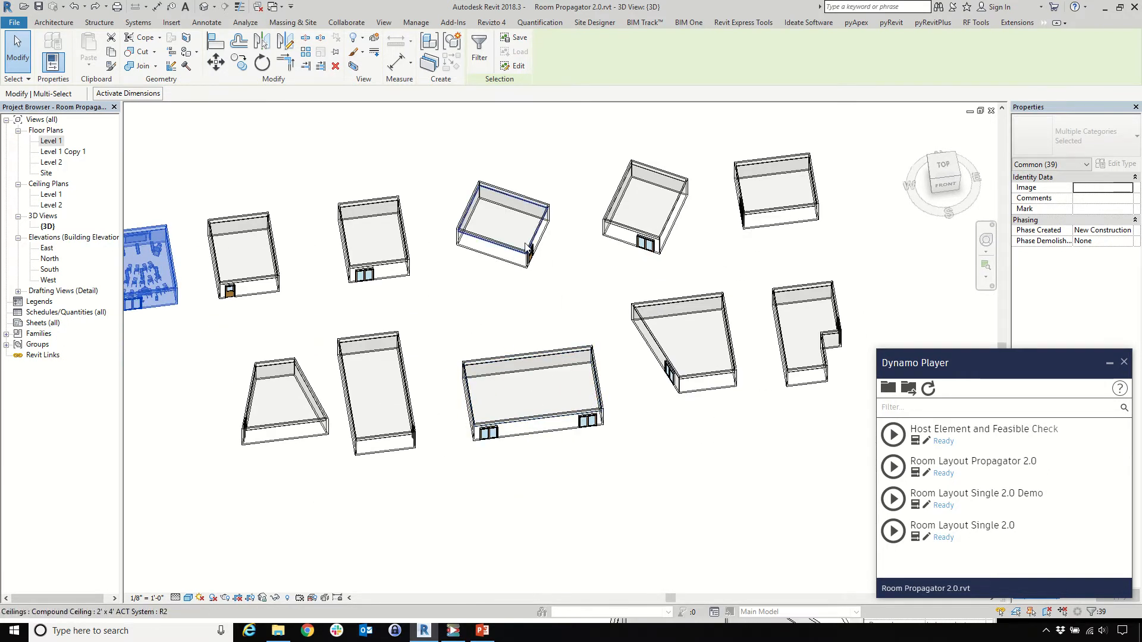
pyautogui.click(500, 221)
pyautogui.scroll(3, 348, 256)
pyautogui.scroll(-2, 348, 257)
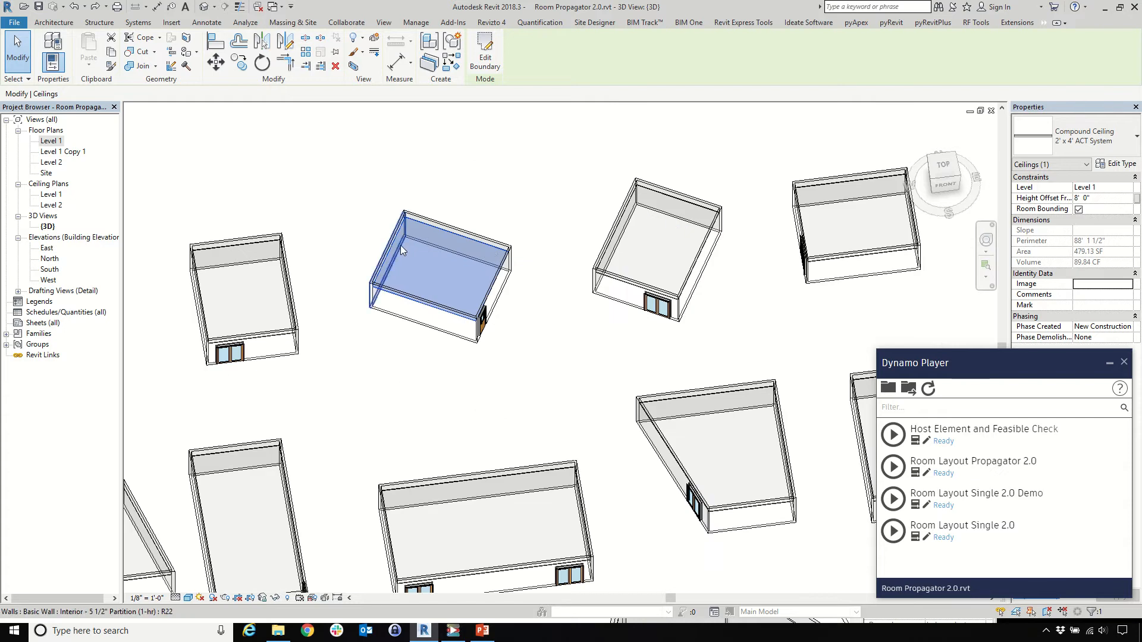
pyautogui.scroll(-4, 571, 238)
pyautogui.scroll(5, 228, 315)
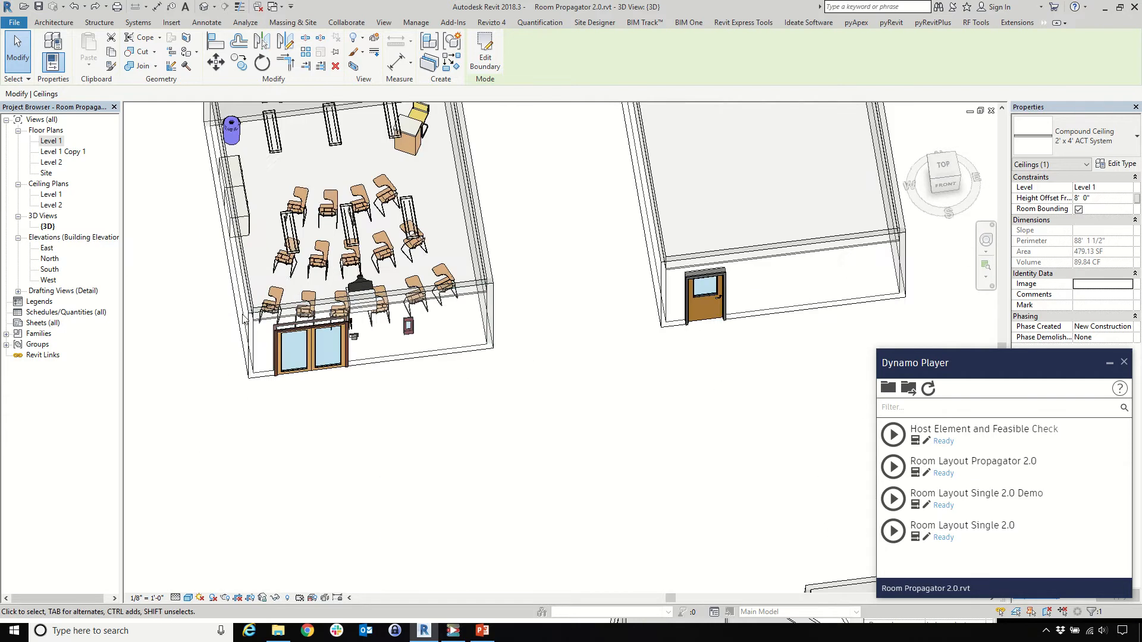
pyautogui.scroll(-4, 408, 324)
pyautogui.scroll(1, 486, 472)
pyautogui.click(486, 473)
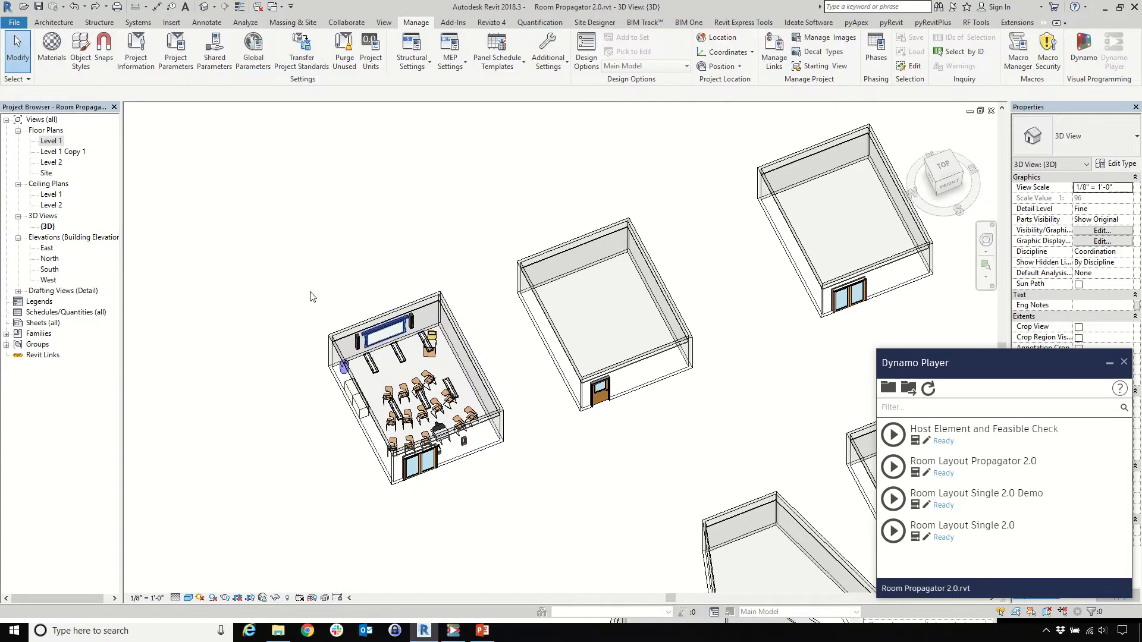
# On the Level 1 floor plan, place another Layout ID symbol in room 5 near the wall opposite its double door, matching the room's rotation
pyautogui.doubleClick(50, 142)
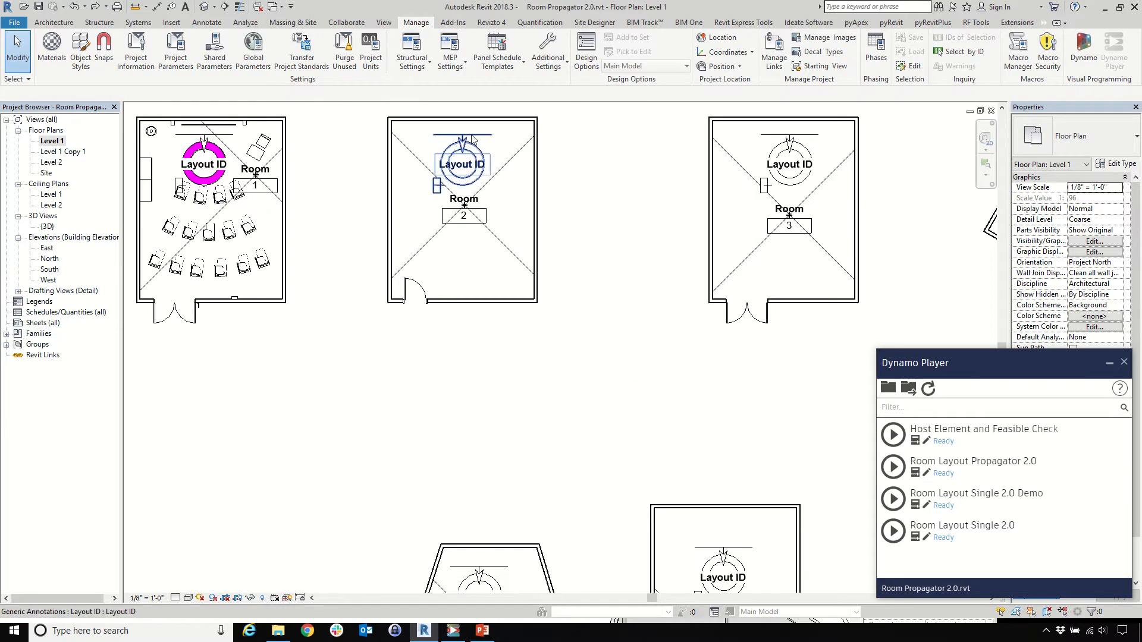
pyautogui.click(462, 155)
pyautogui.scroll(-5, 268, 279)
pyautogui.scroll(3, 588, 252)
pyautogui.scroll(2, 587, 252)
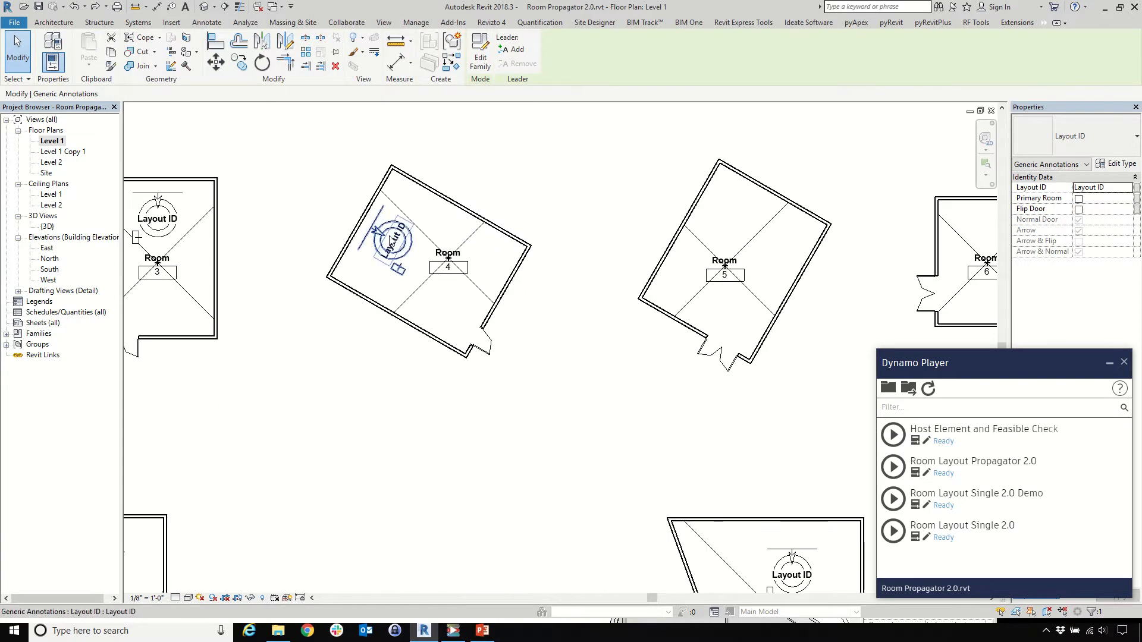
pyautogui.click(452, 42)
pyautogui.scroll(5, 812, 212)
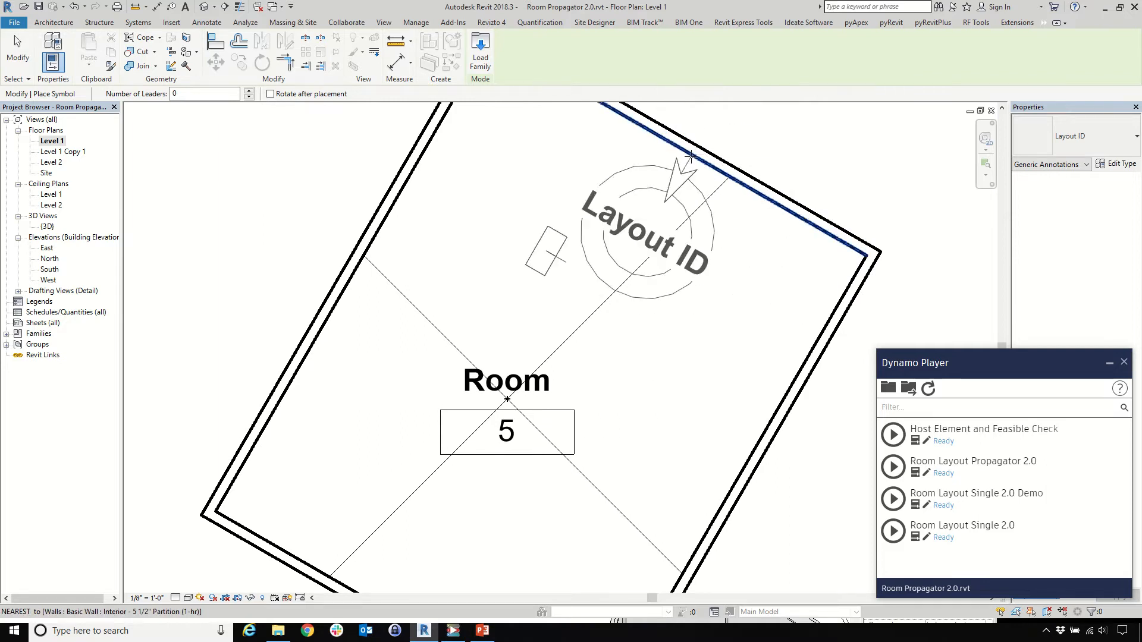
pyautogui.scroll(-2, 693, 160)
pyautogui.click(669, 173)
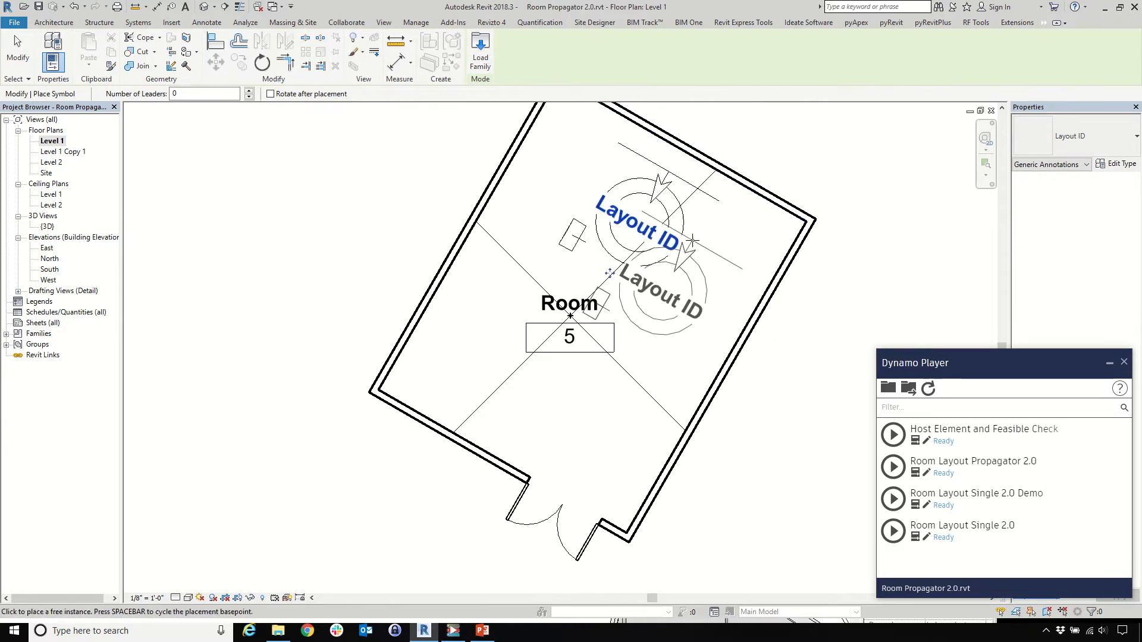
pyautogui.press('Escape')
pyautogui.press('Escape')
# Enable the Flip Door option on room 5's Layout ID symbol
pyautogui.click(693, 198)
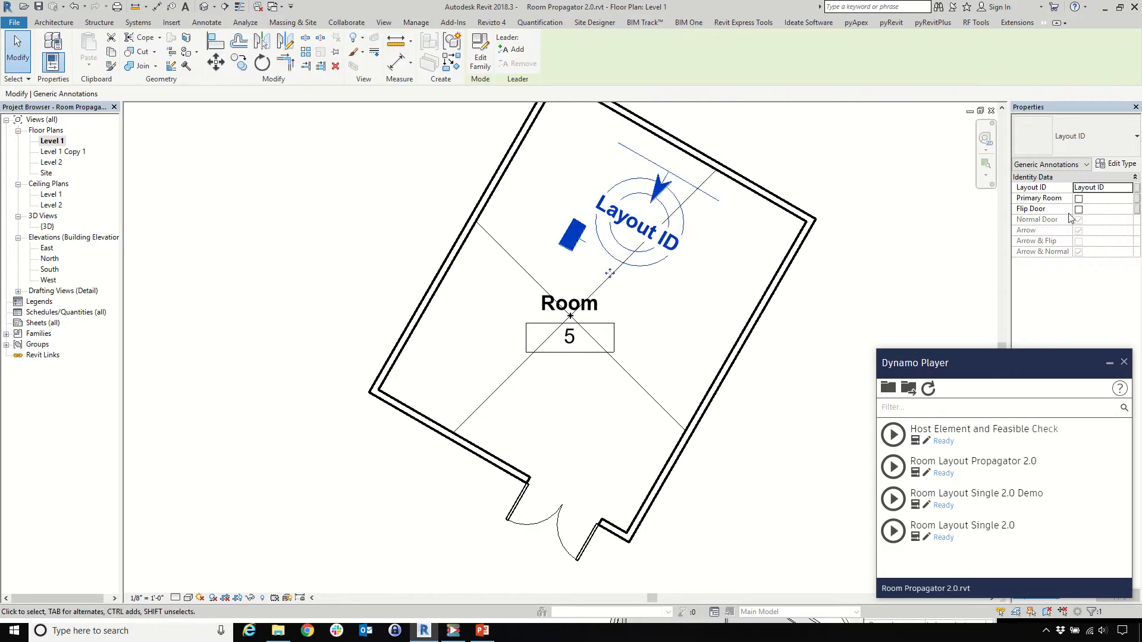
pyautogui.click(1078, 210)
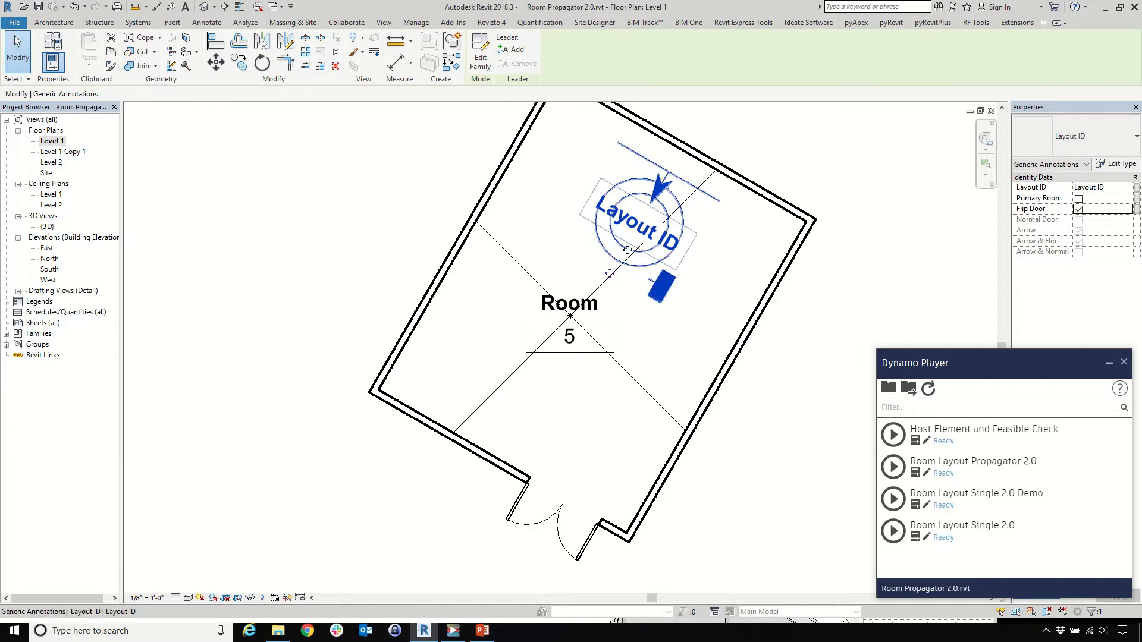
pyautogui.scroll(-6, 492, 556)
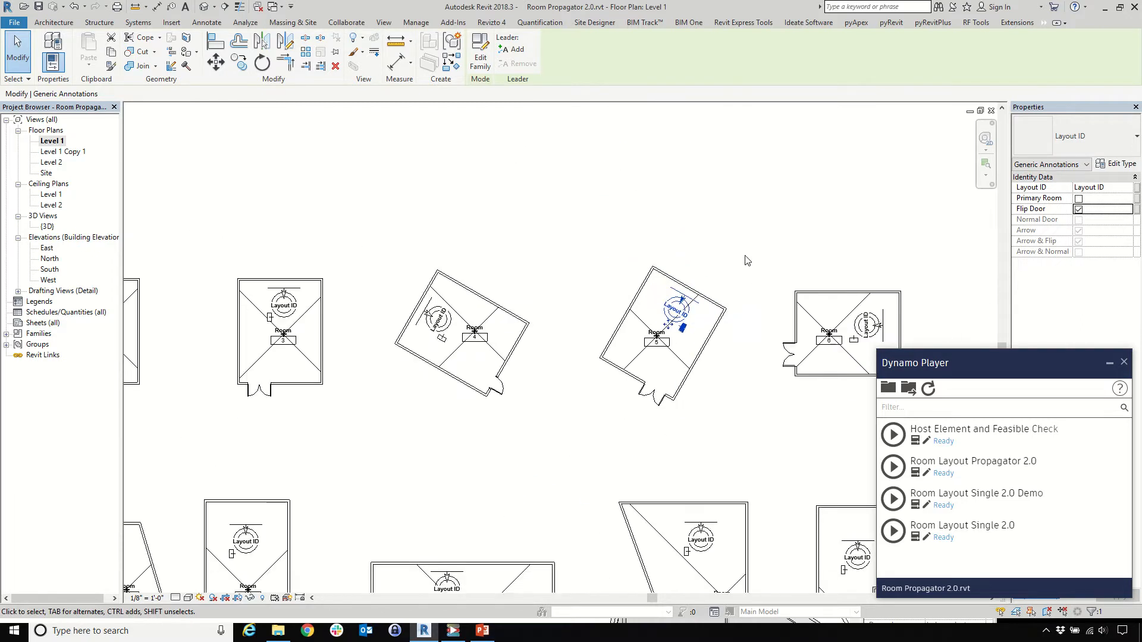
pyautogui.click(582, 302)
pyautogui.scroll(-2, 179, 267)
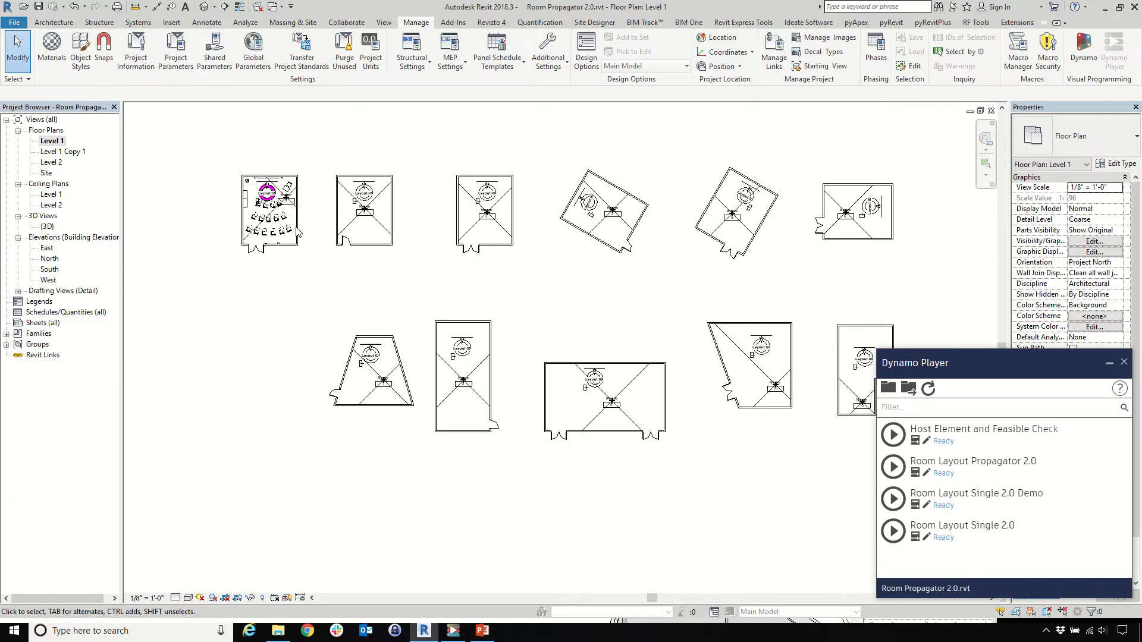
# Compare the Script Ctrl ID of room 1's furniture with the Layout ID value of room 2's symbol
pyautogui.scroll(5, 223, 188)
pyautogui.moveTo(202, 162); pyautogui.dragTo(393, 343)
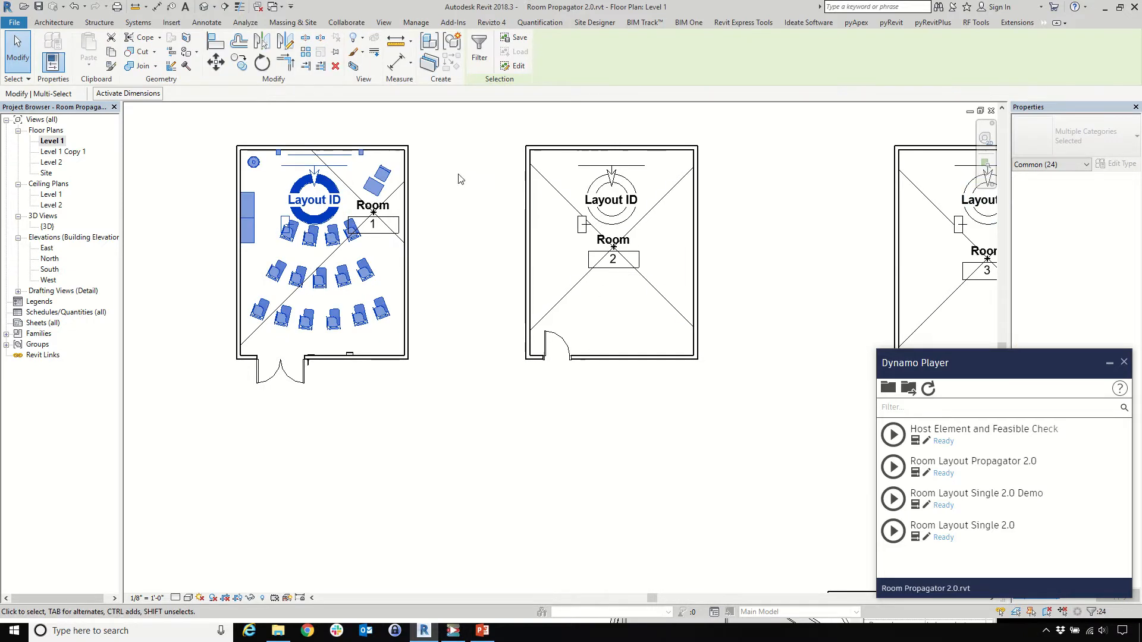
pyautogui.keyDown('shift'); pyautogui.click(332, 201); pyautogui.keyUp('shift')
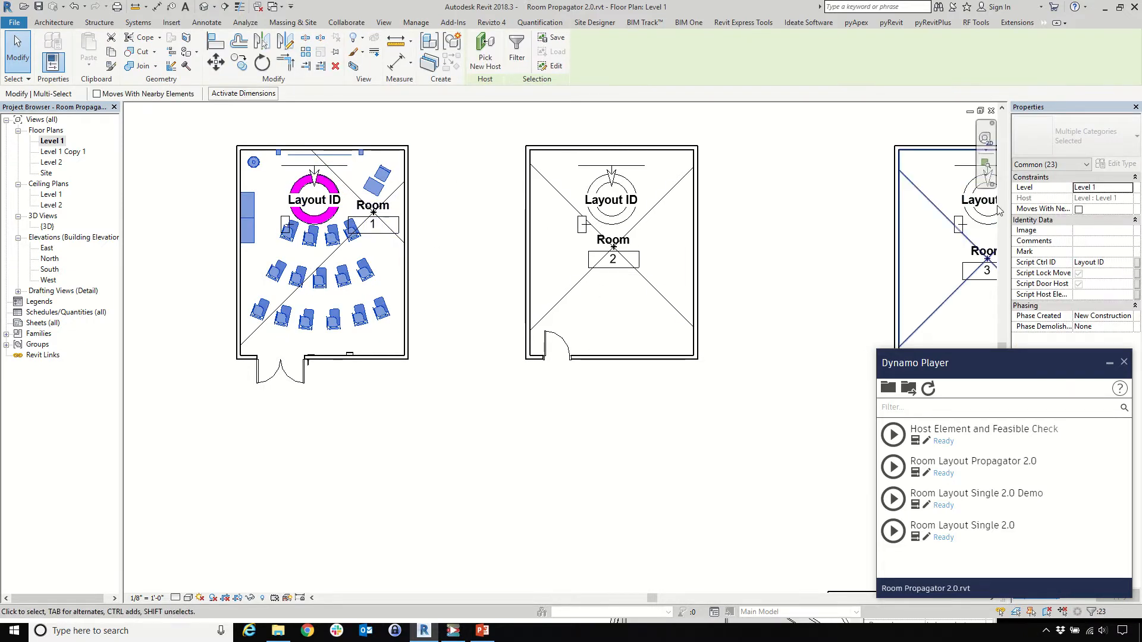
pyautogui.moveTo(1065, 356); pyautogui.dragTo(943, 351)
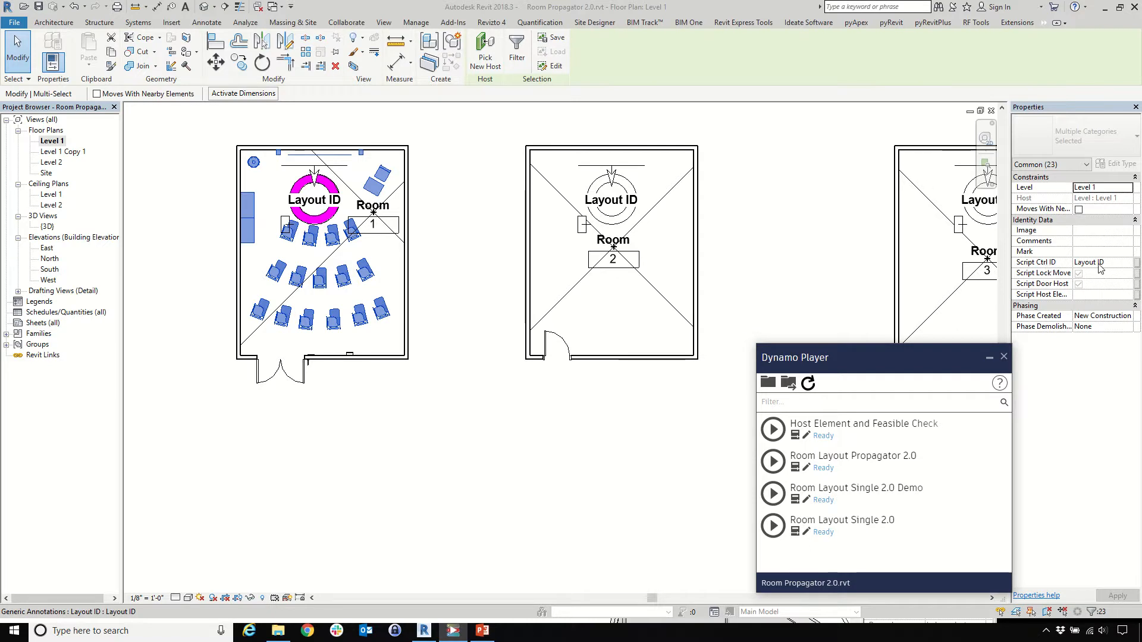
pyautogui.click(611, 200)
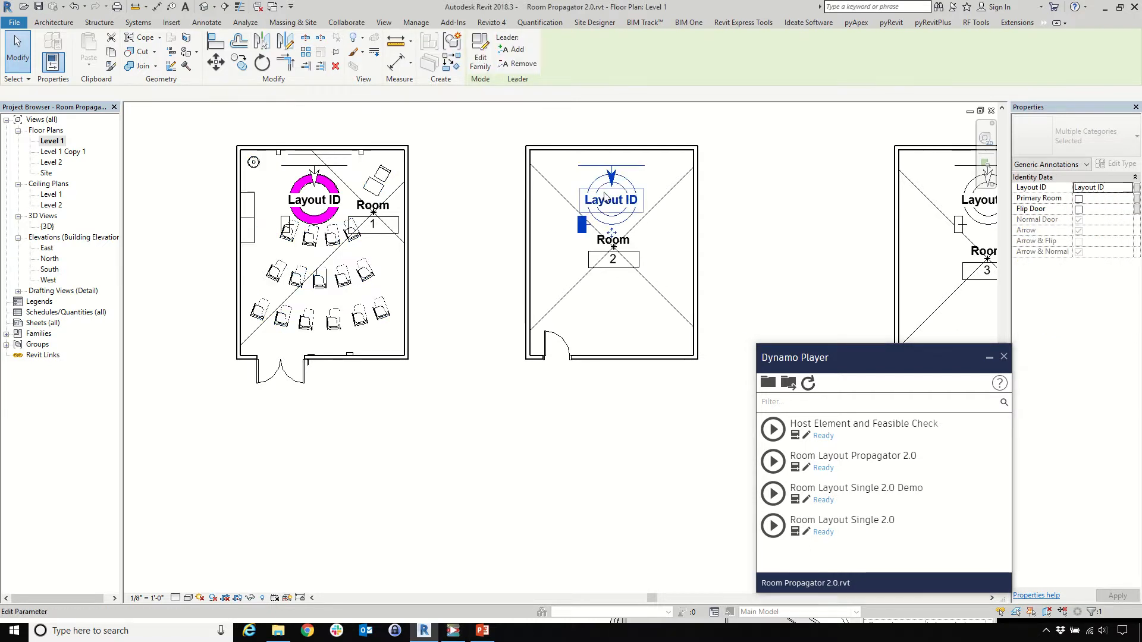
pyautogui.moveTo(791, 357); pyautogui.dragTo(908, 332)
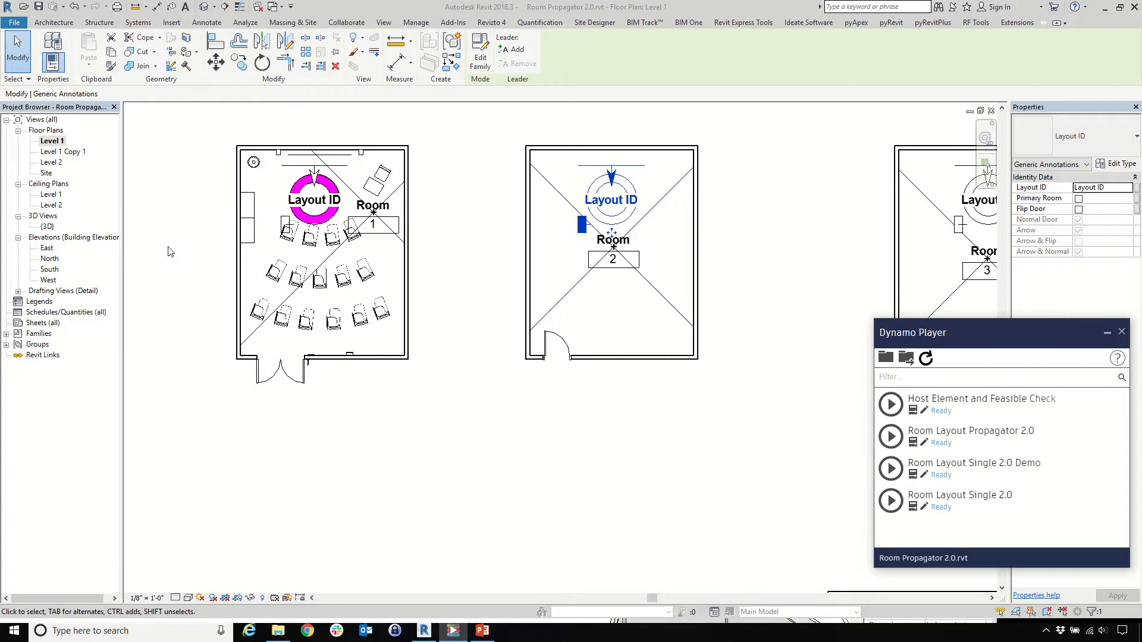
# Return to the 3D view showing all rooms and run the Room Layout Propagator 2.0 script
pyautogui.doubleClick(47, 227)
pyautogui.scroll(-5, 577, 304)
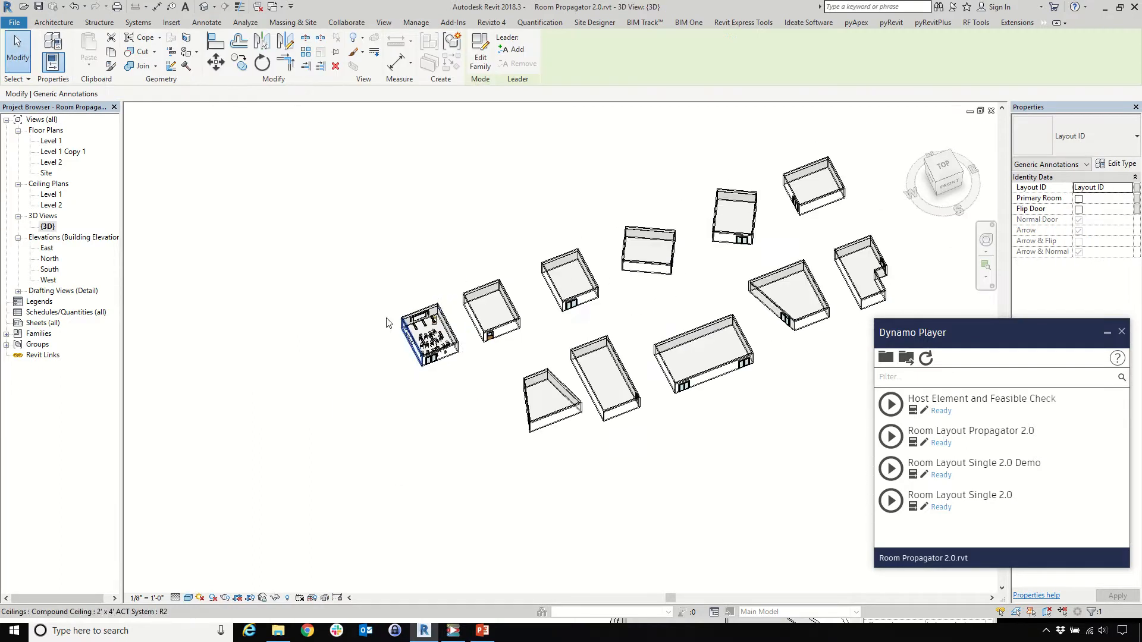
pyautogui.keyDown('shift'); pyautogui.moveTo(577, 303); pyautogui.dragTo(404, 266, button='middle'); pyautogui.keyUp('shift')
pyautogui.scroll(1, 399, 263)
pyautogui.click(484, 194)
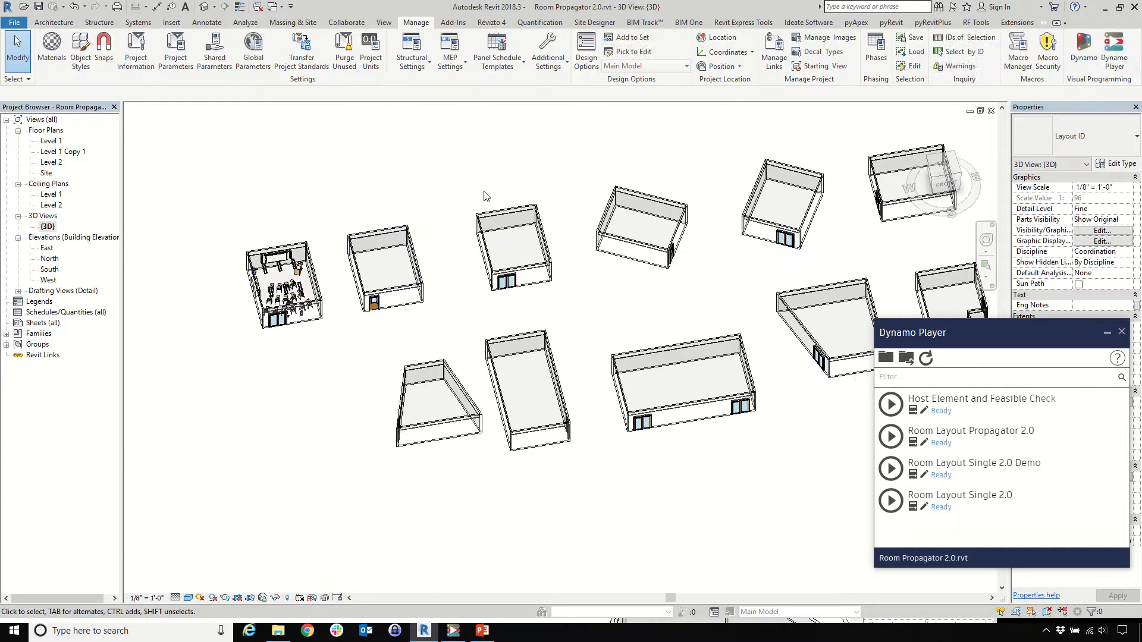
pyautogui.click(890, 437)
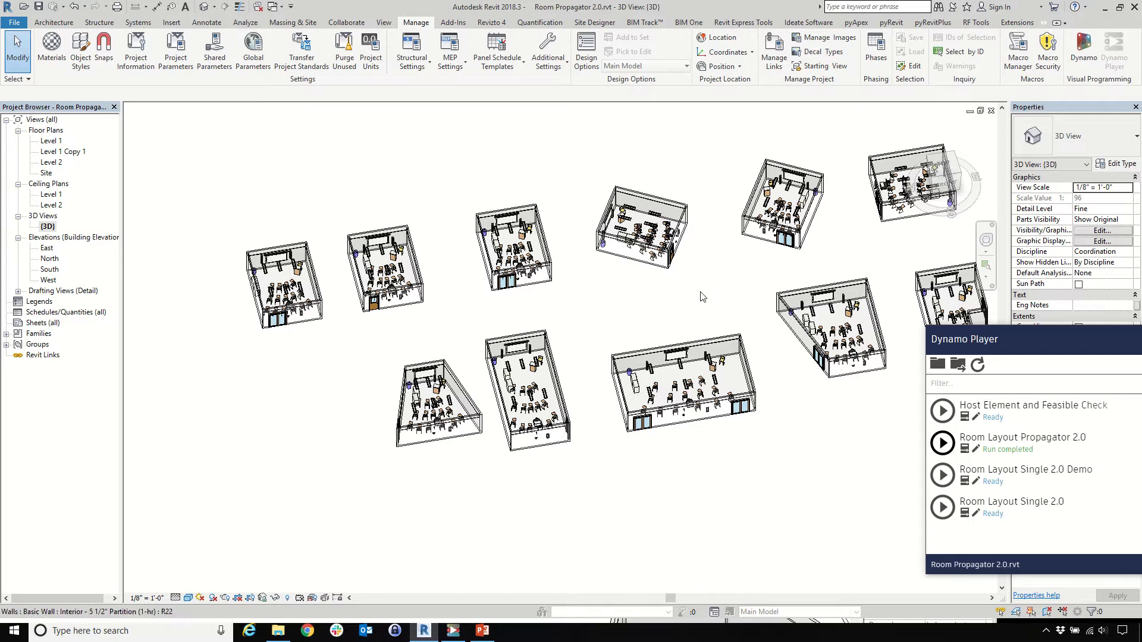
# Examine the furniture layouts propagated into the rotated and irregular rooms
pyautogui.scroll(-3, 262, 413)
pyautogui.scroll(10, 873, 329)
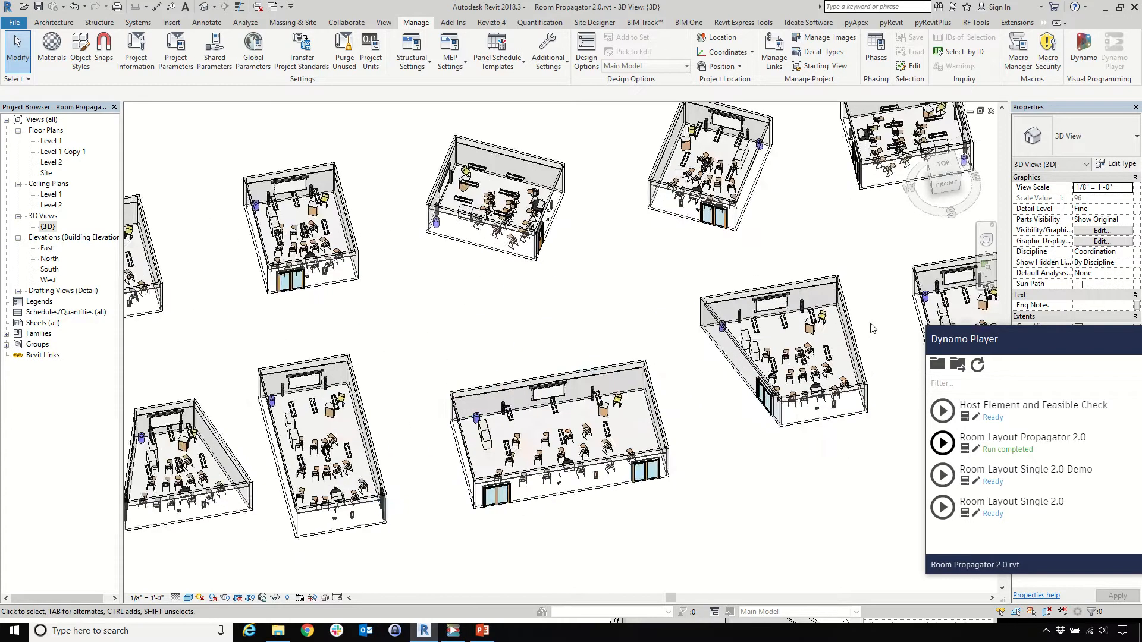
pyautogui.scroll(-6, 882, 360)
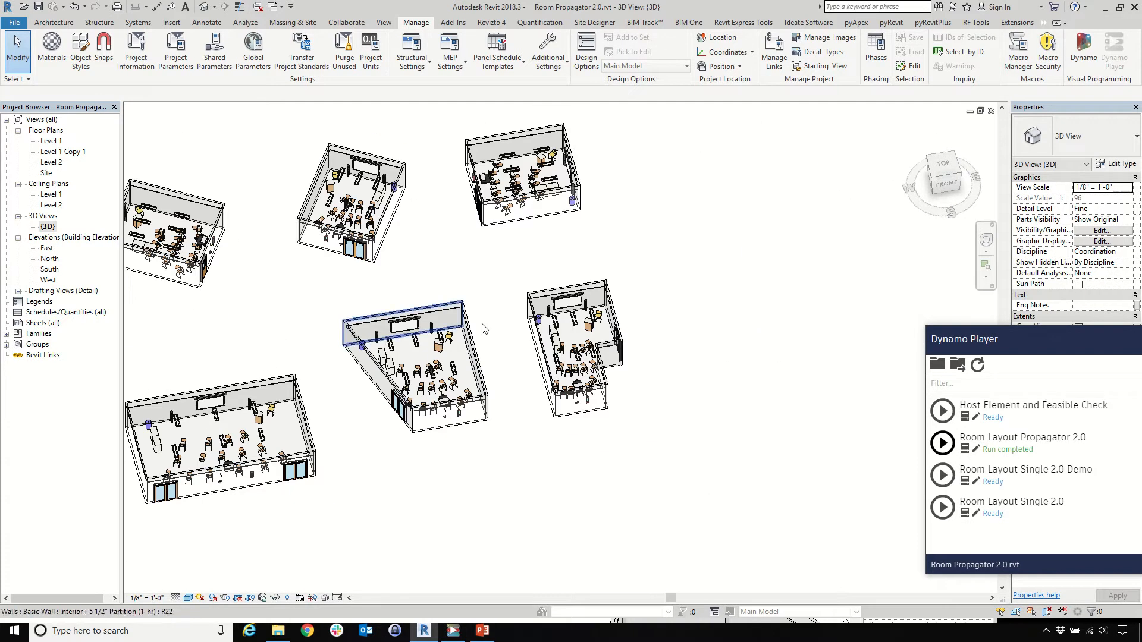
pyautogui.scroll(3, 169, 293)
pyautogui.scroll(6, 282, 190)
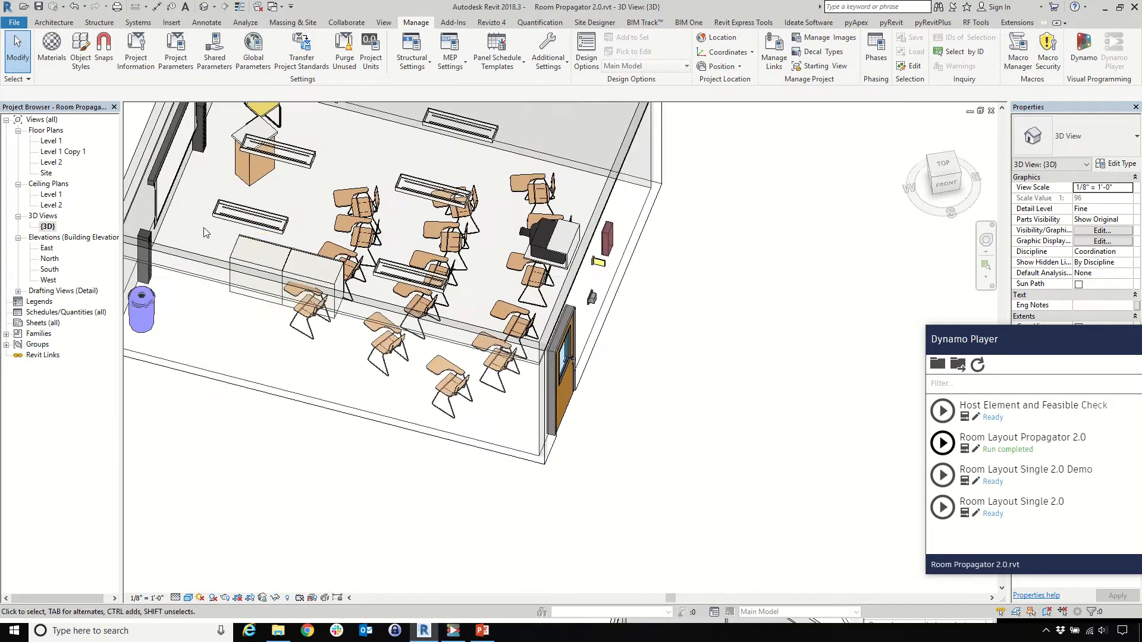
# Check the storage pedestals in the rotated room 4 and rerun the Room Layout Propagator 2.0 script
pyautogui.moveTo(257, 256); pyautogui.dragTo(315, 265)
pyautogui.scroll(-5, 579, 328)
pyautogui.press('Escape')
pyautogui.click(945, 451)
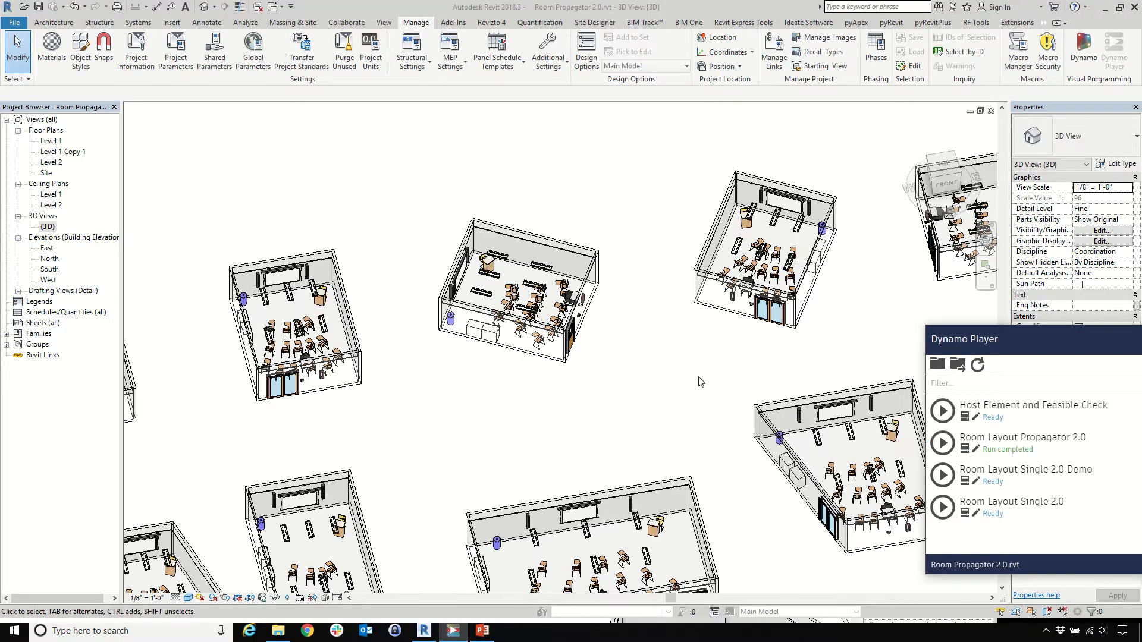
# Inspect how the storage pedestals sit against the walls in the wide, angled and notched rooms
pyautogui.scroll(-2, 633, 321)
pyautogui.scroll(5, 615, 375)
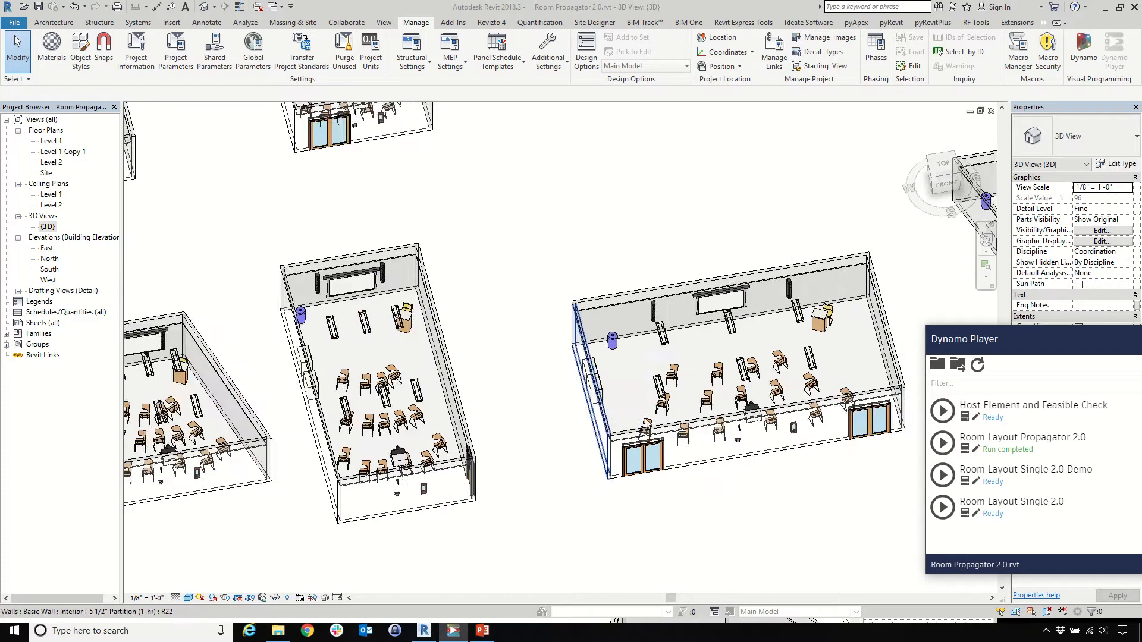
pyautogui.moveTo(536, 326); pyautogui.dragTo(633, 414)
pyautogui.scroll(-5, 654, 357)
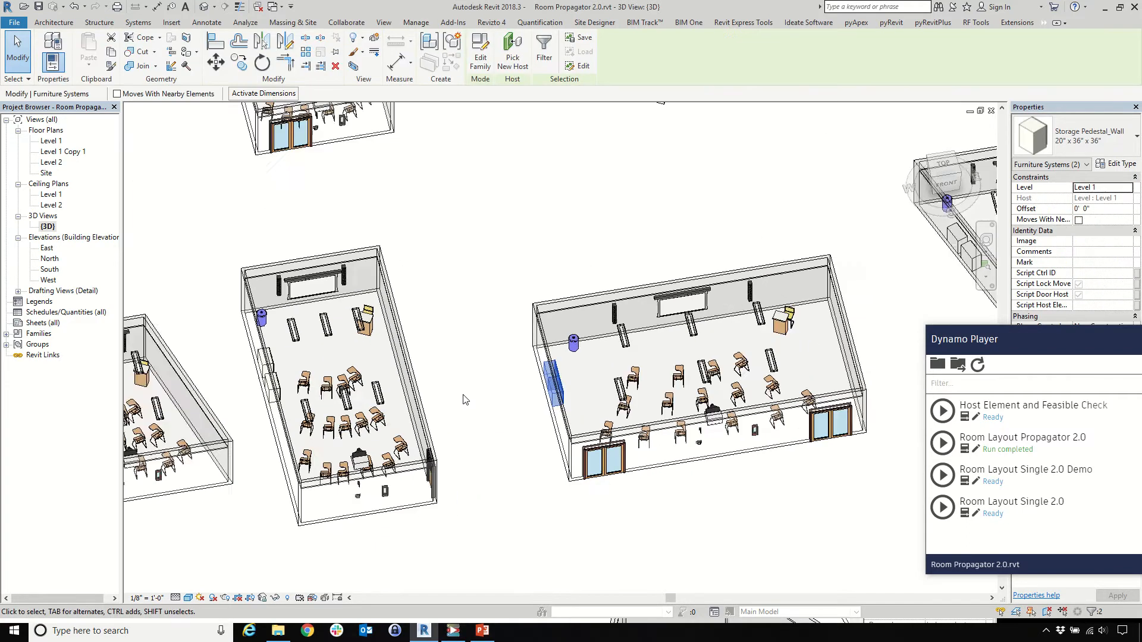
pyautogui.scroll(5, 635, 352)
pyautogui.click(635, 353)
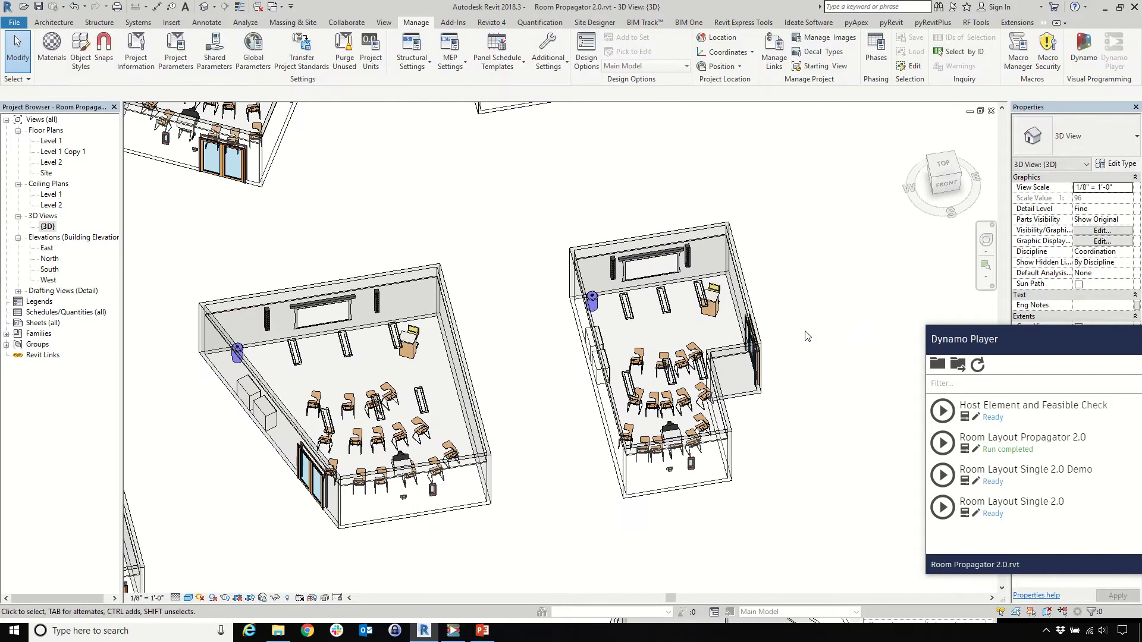
# In the Level 1 floor plan, delete the nine chairs in room 9's front two rows, leaving the room tag out of the selection
pyautogui.scroll(-1, 636, 353)
pyautogui.scroll(1, 370, 253)
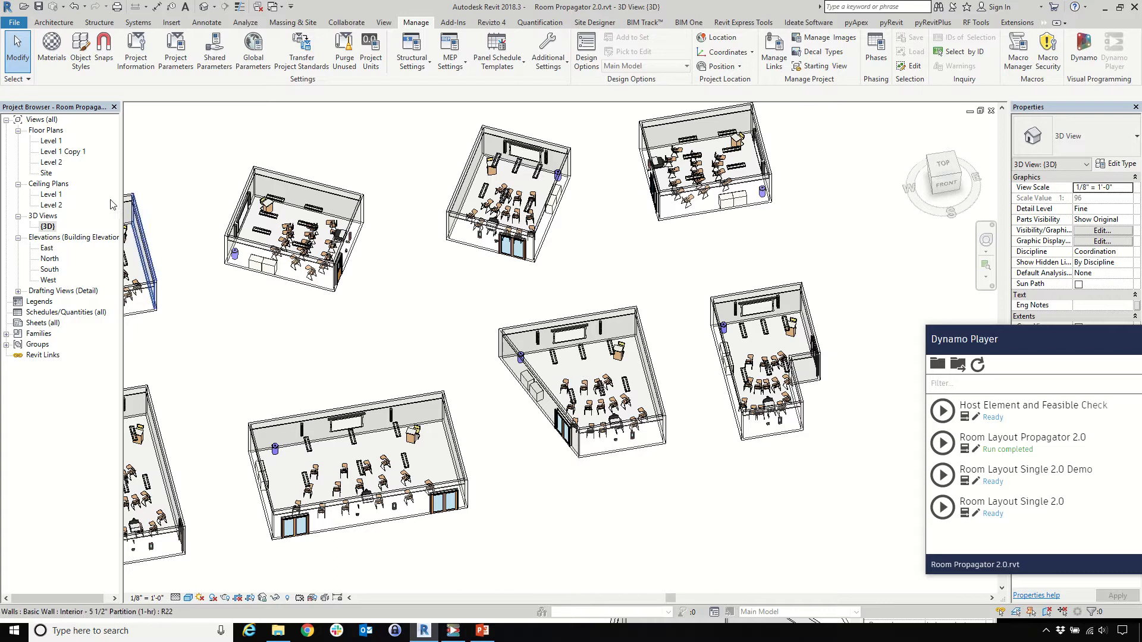
pyautogui.click(50, 141)
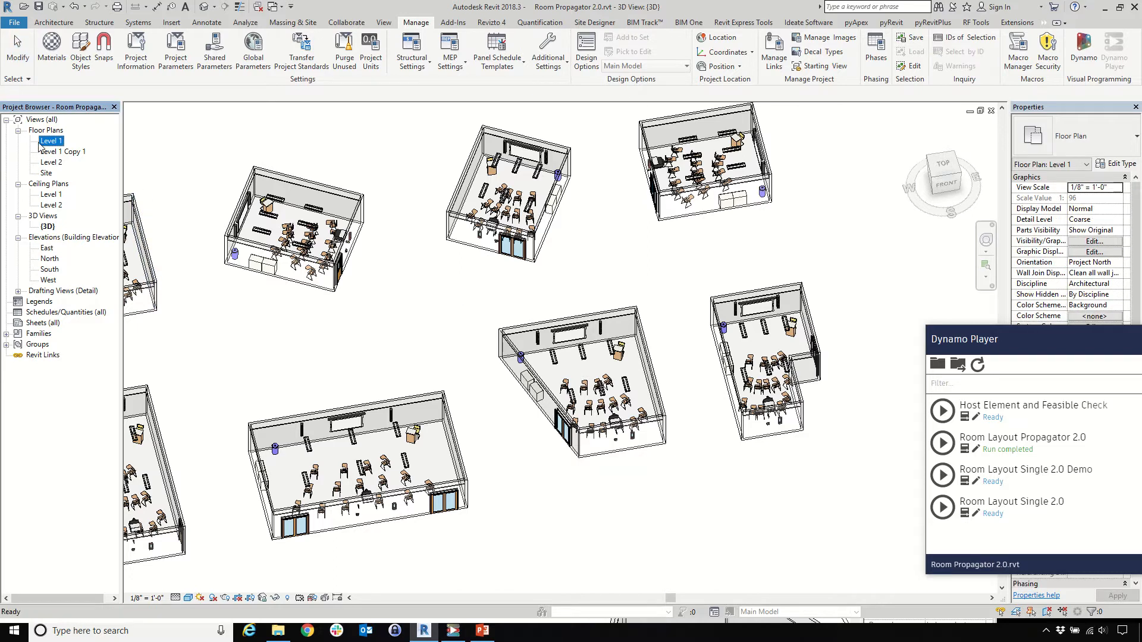
pyautogui.doubleClick(44, 145)
pyautogui.scroll(-6, 459, 294)
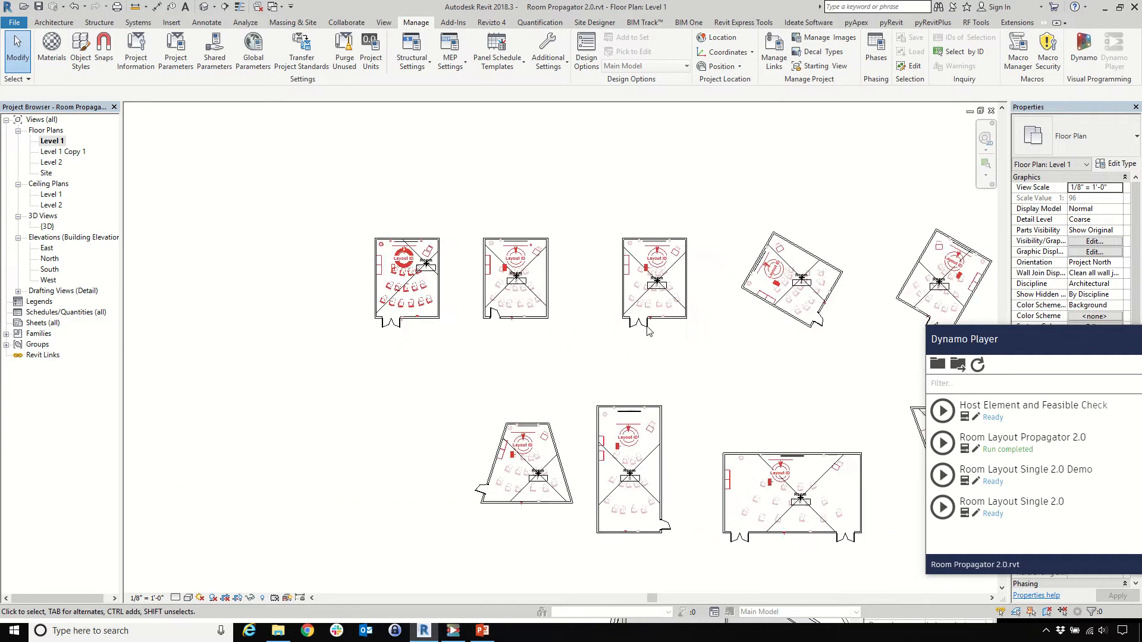
pyautogui.scroll(8, 618, 386)
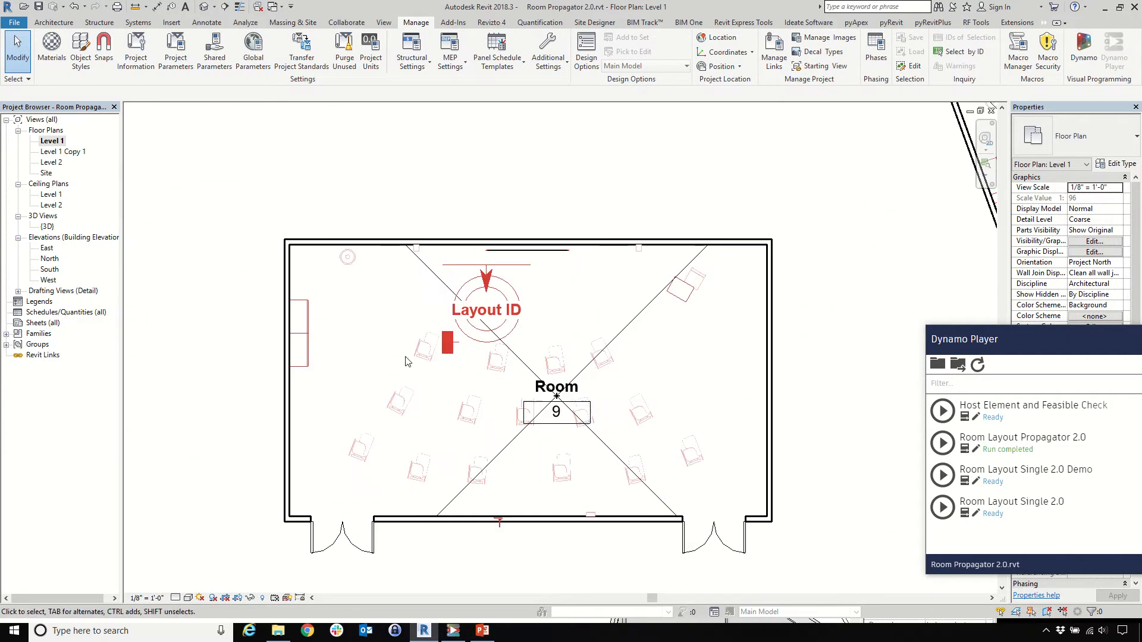
pyautogui.scroll(1, 655, 360)
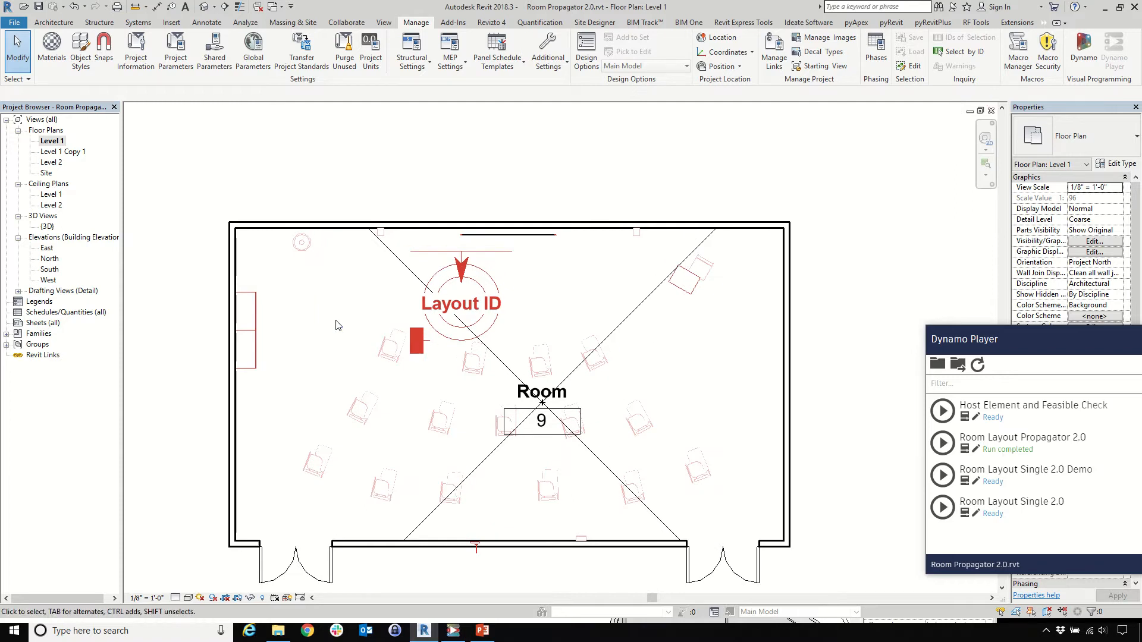
pyautogui.moveTo(335, 321); pyautogui.dragTo(690, 467)
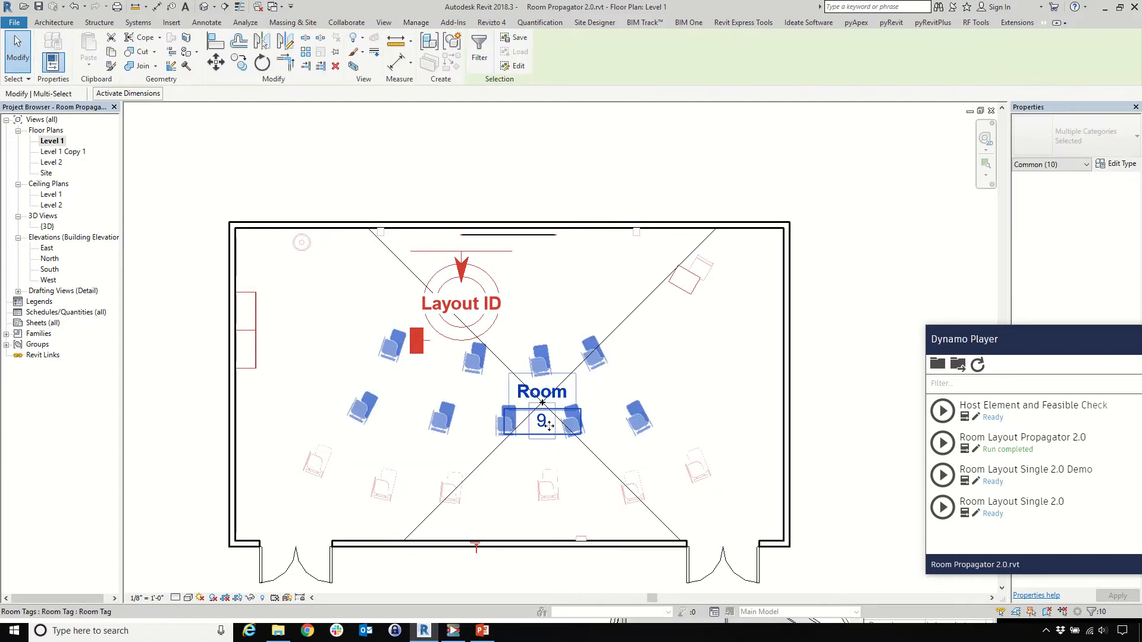
pyautogui.click(480, 48)
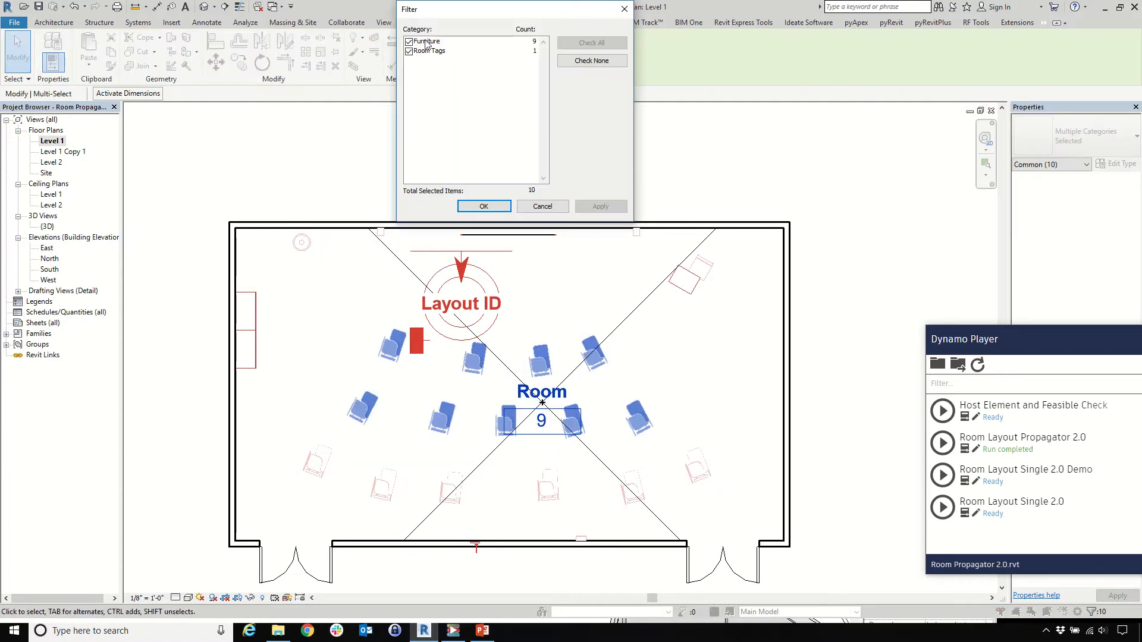
pyautogui.click(408, 51)
pyautogui.click(484, 207)
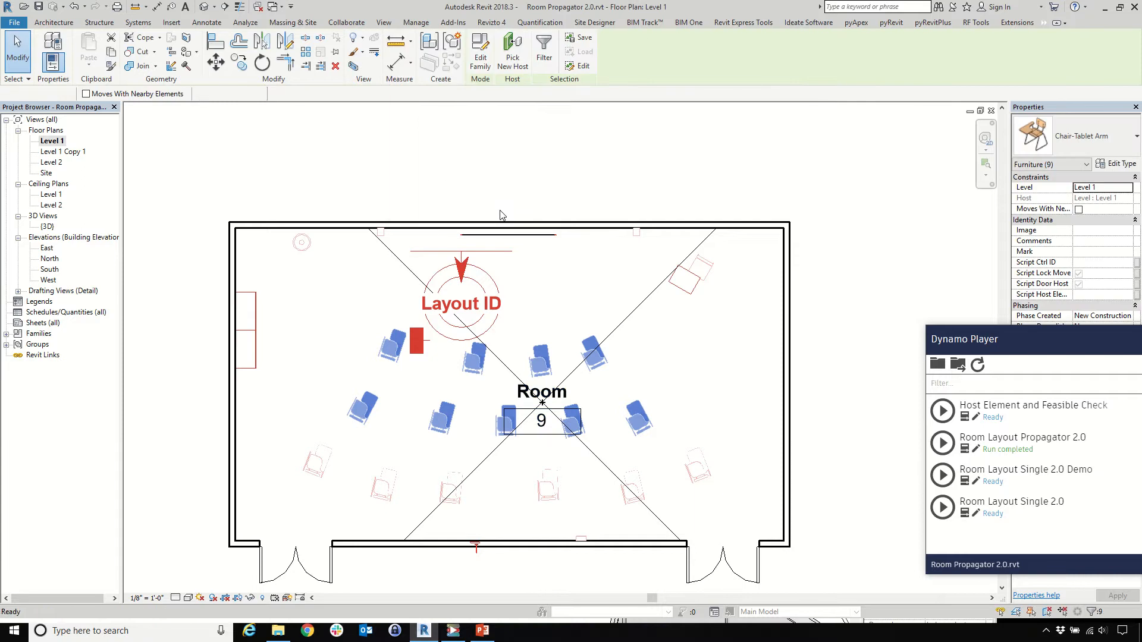
pyautogui.click(546, 299)
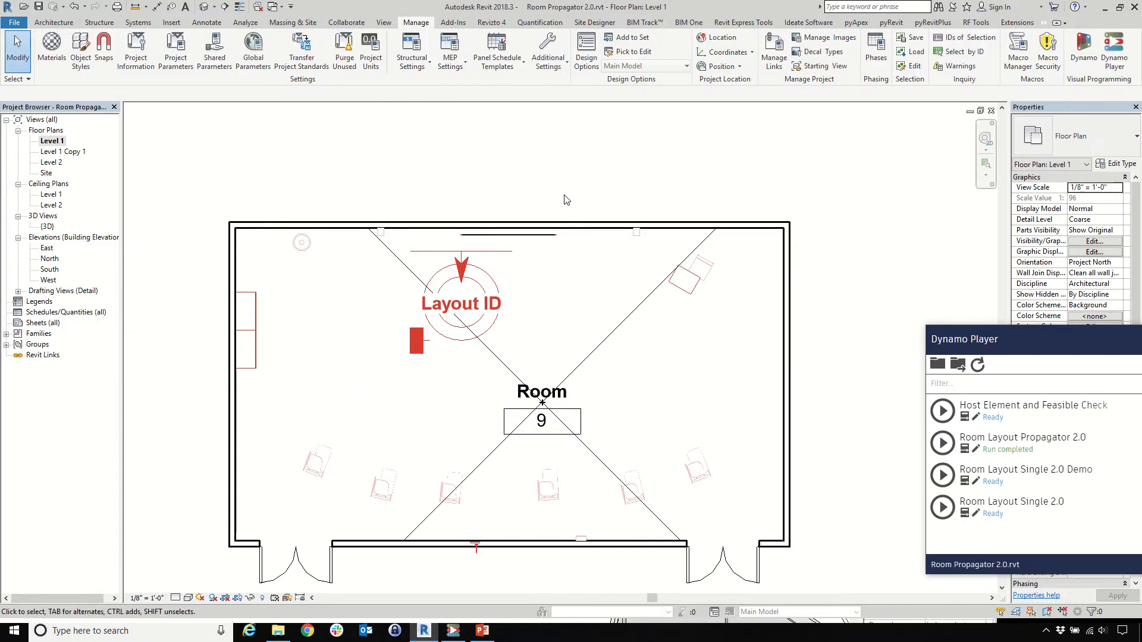
# Move room 9's two wall speakers closer to the projection screen, about 16'-9" and 26'-1" from the east wall
pyautogui.scroll(5, 642, 253)
pyautogui.scroll(2, 662, 255)
pyautogui.click(660, 244)
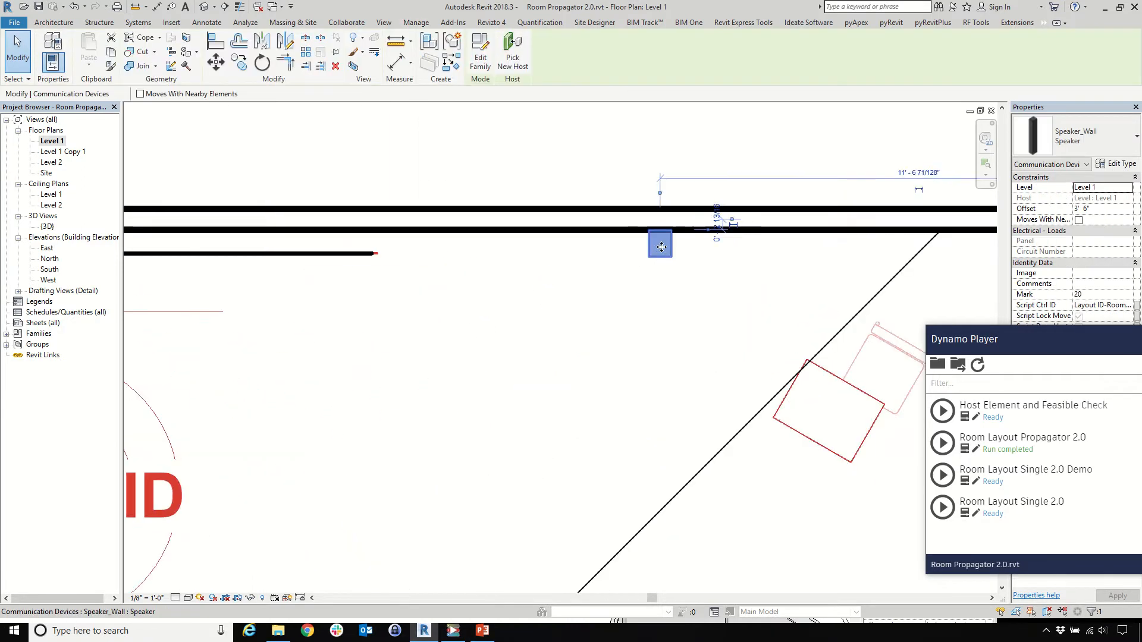
pyautogui.moveTo(662, 245); pyautogui.dragTo(404, 256)
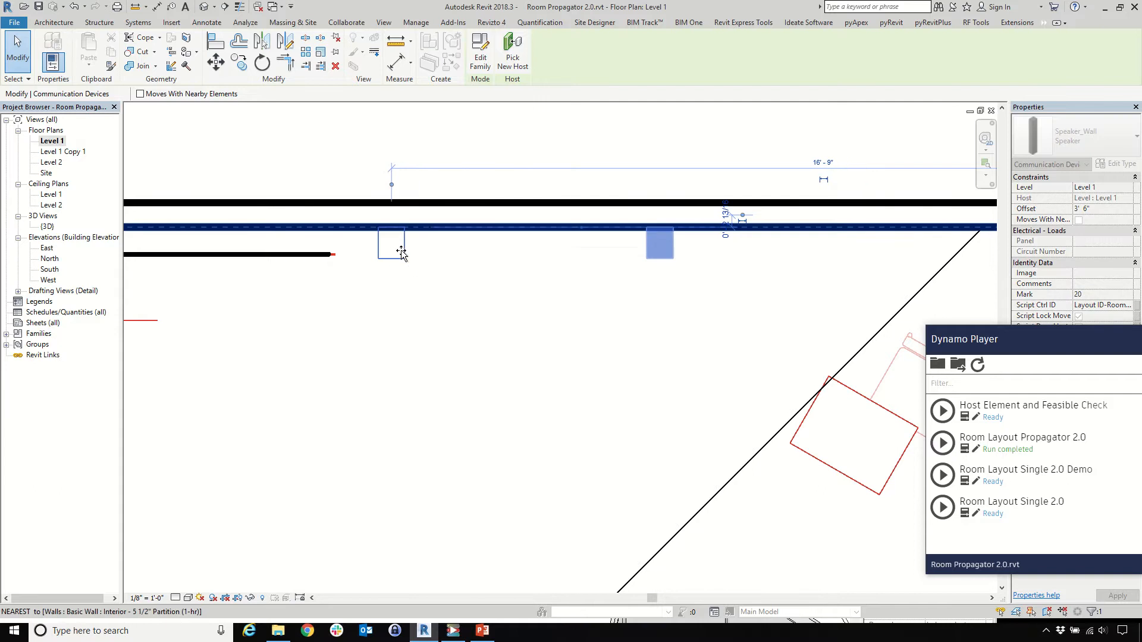
pyautogui.scroll(-8, 610, 275)
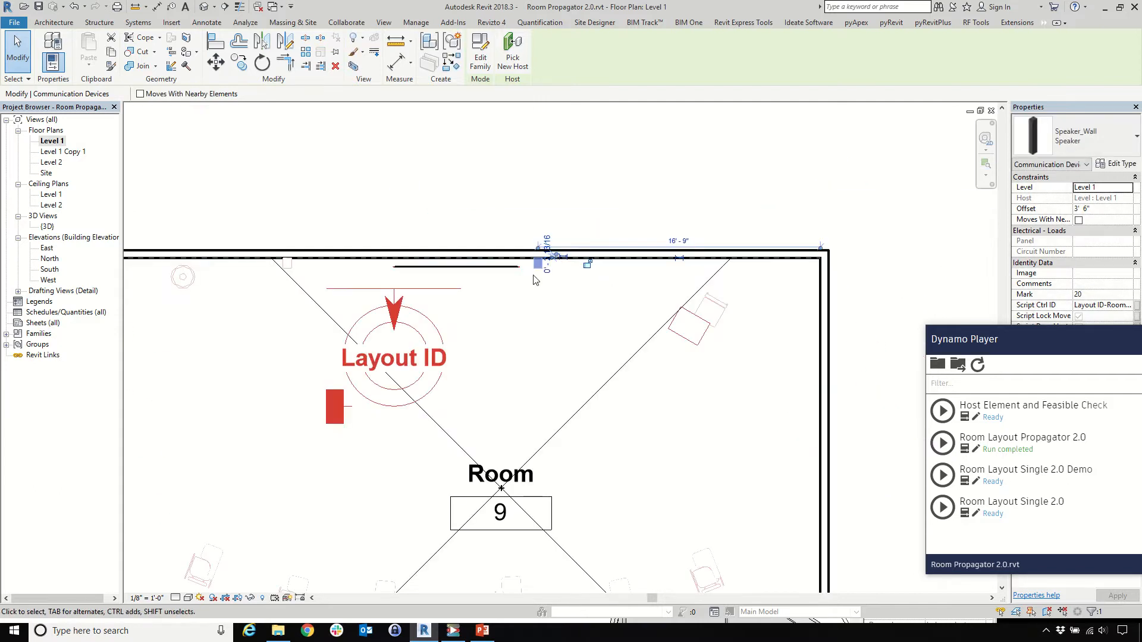
pyautogui.scroll(5, 219, 227)
pyautogui.scroll(2, 358, 303)
pyautogui.moveTo(355, 297); pyautogui.dragTo(641, 296)
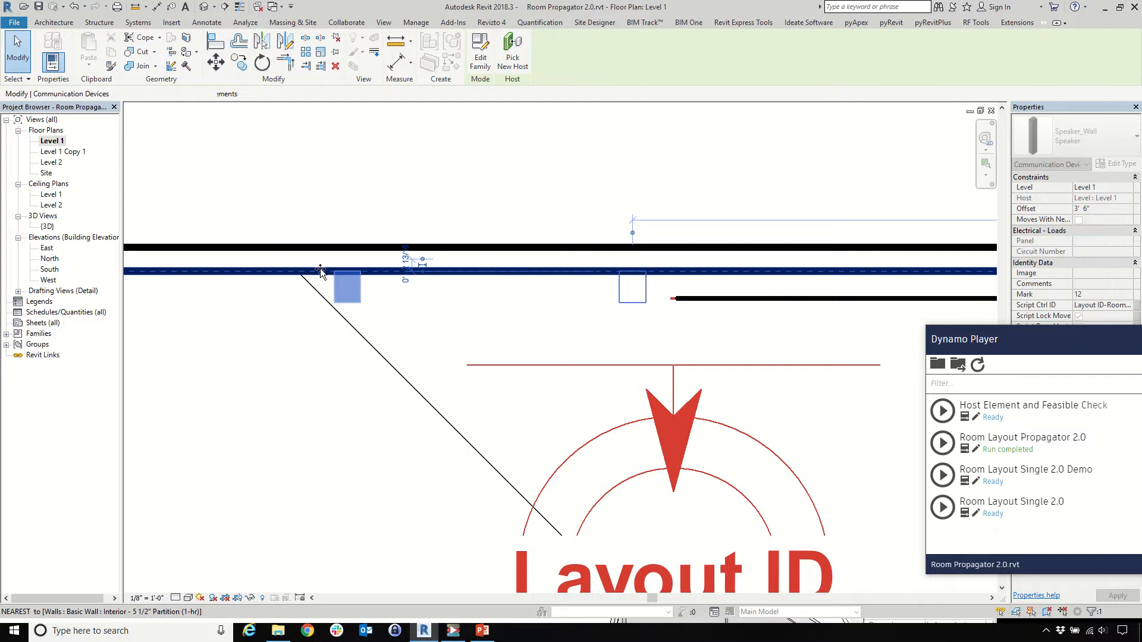
pyautogui.scroll(-3, 320, 271)
# Turn on Script Lock Move for the wall speaker west of room 9's projection screen
pyautogui.moveTo(1012, 339); pyautogui.dragTo(722, 387)
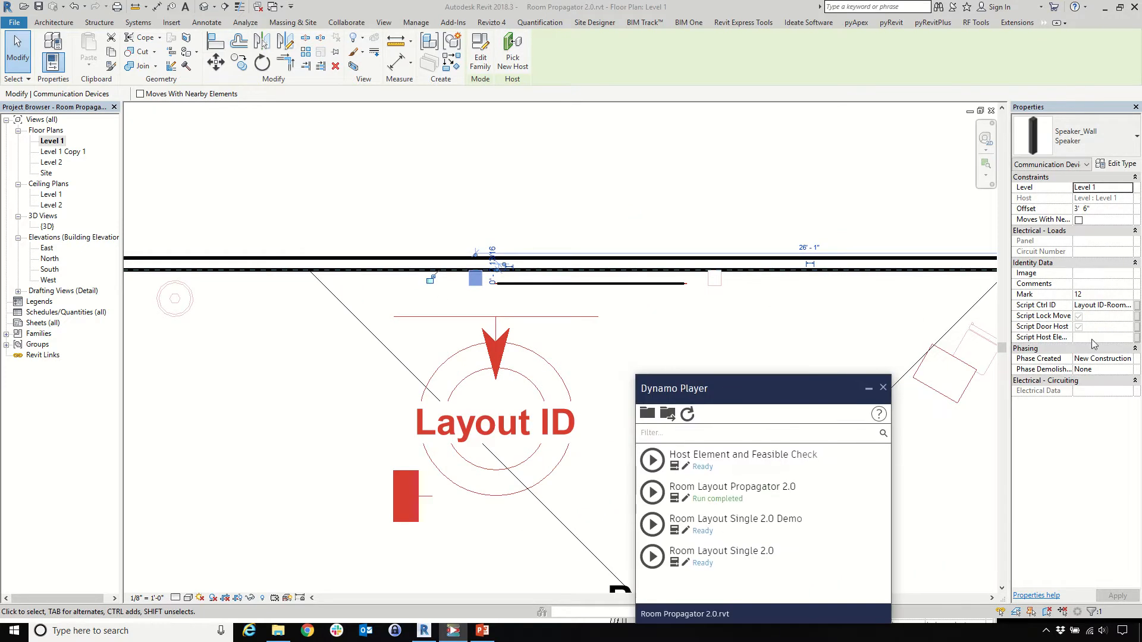
pyautogui.click(1079, 317)
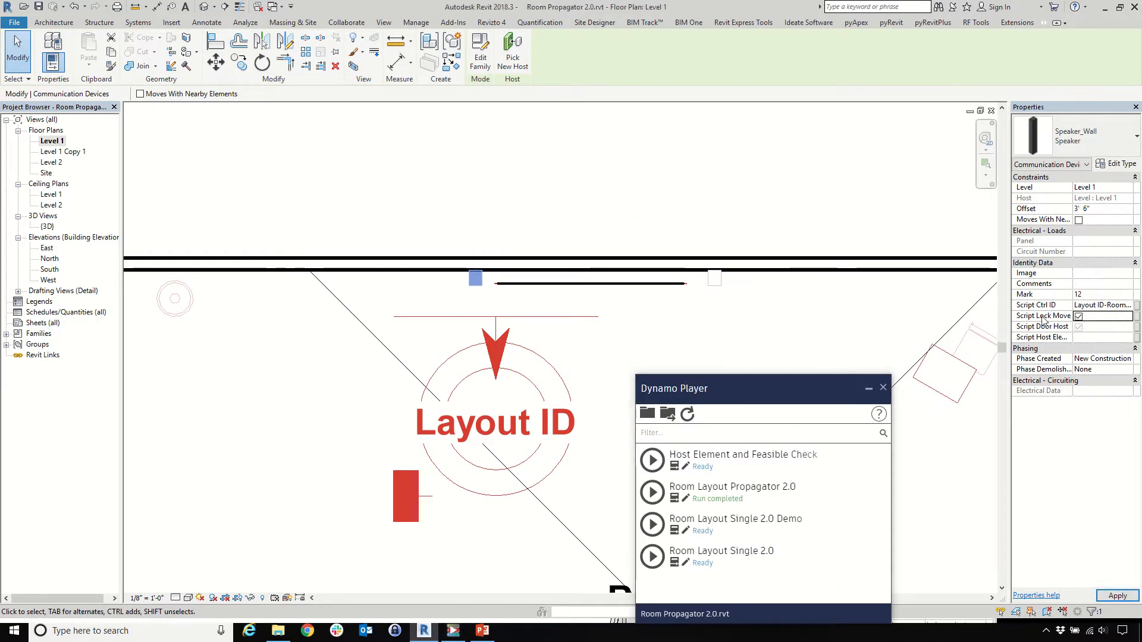
pyautogui.click(426, 220)
# Run the Room Layout Propagator 2.0 script on the edited room 9
pyautogui.scroll(-3, 427, 220)
pyautogui.moveTo(724, 390); pyautogui.dragTo(962, 277)
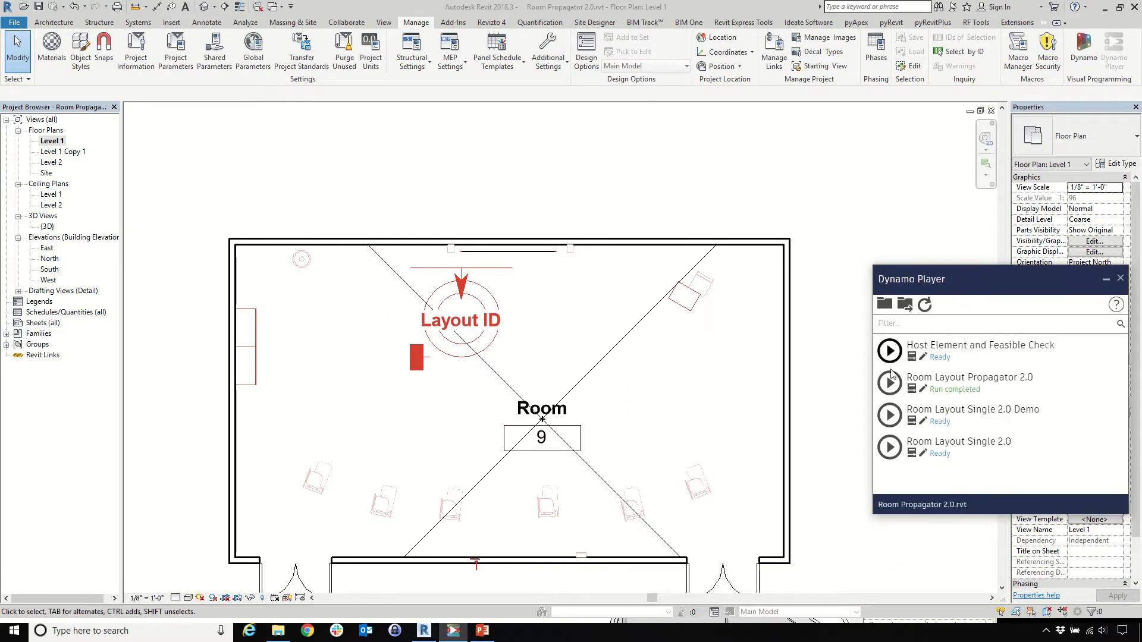
pyautogui.click(890, 383)
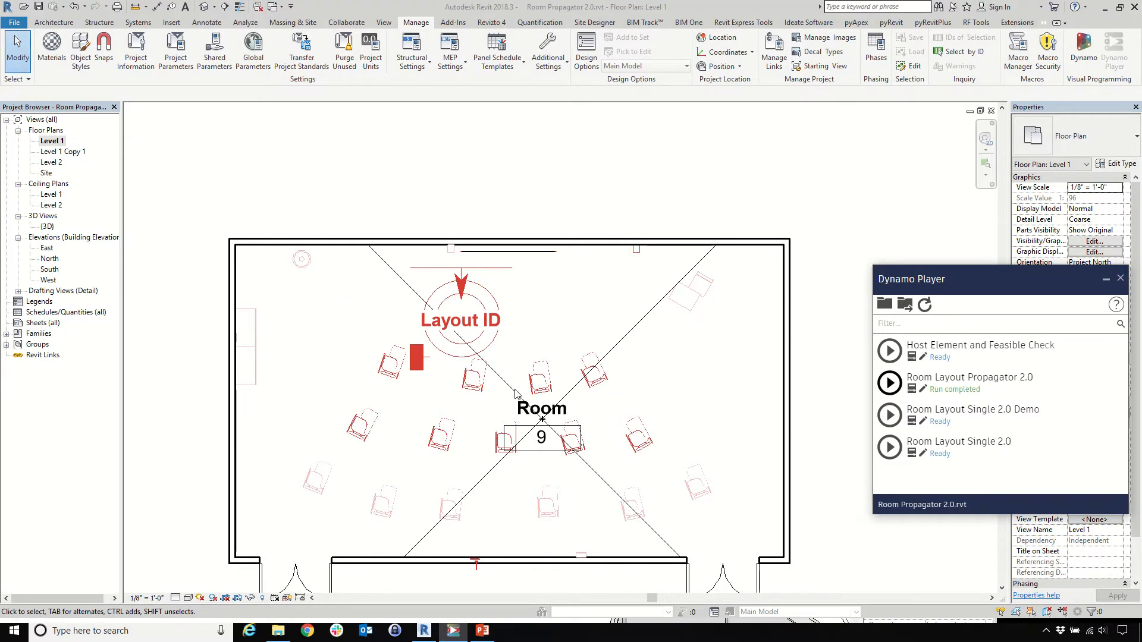
# Examine the chair rows and the positions of both wall speakers in room 9
pyautogui.scroll(-1, 694, 412)
pyautogui.scroll(-1, 694, 412)
pyautogui.scroll(2, 565, 393)
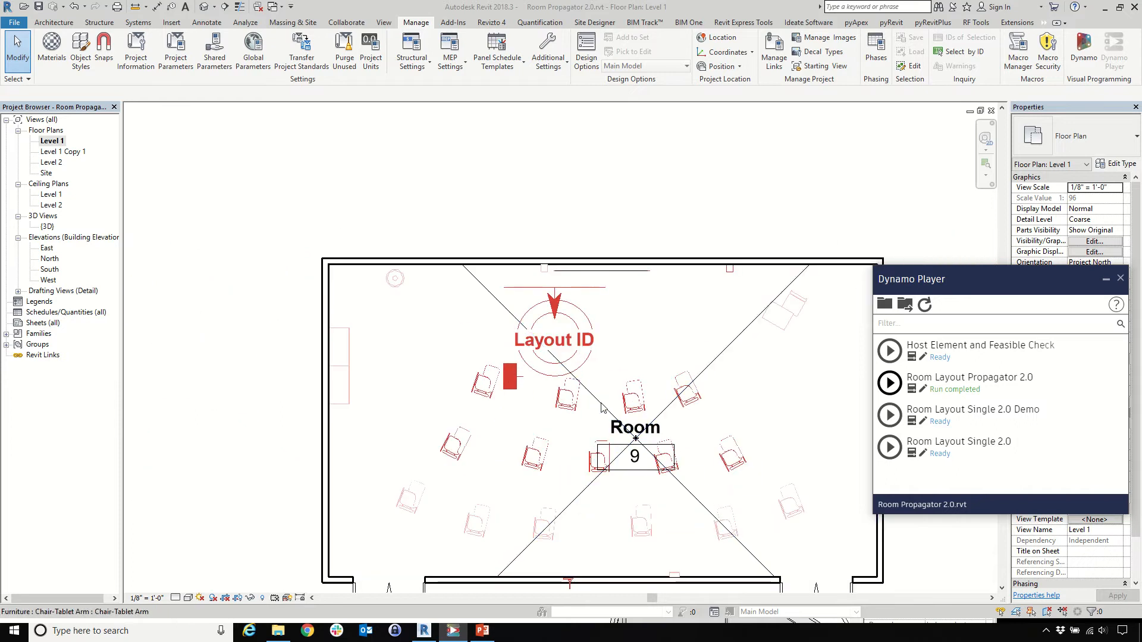
pyautogui.scroll(1, 737, 275)
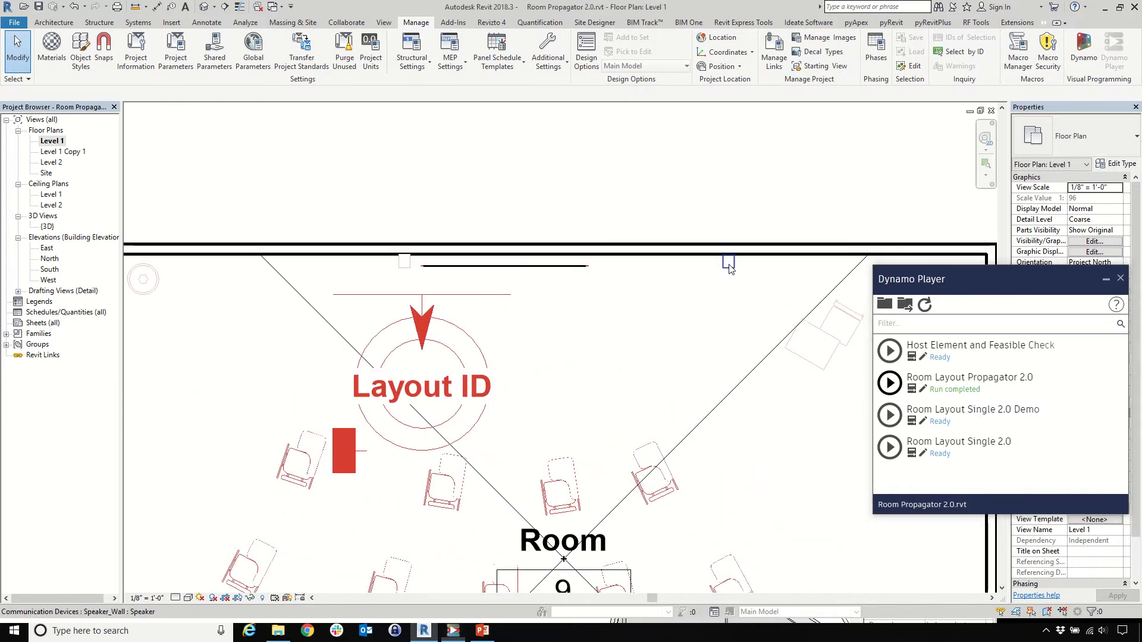
pyautogui.click(731, 263)
pyautogui.scroll(2, 738, 275)
pyautogui.click(407, 264)
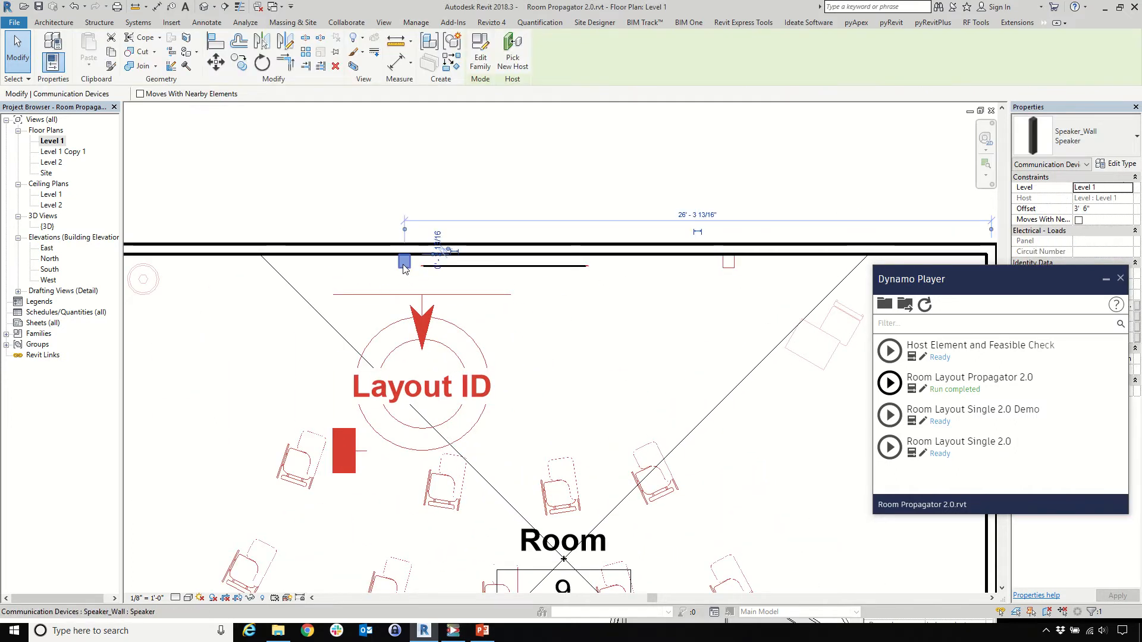
pyautogui.scroll(-1, 693, 453)
pyautogui.scroll(-1, 684, 440)
pyautogui.scroll(-2, 279, 316)
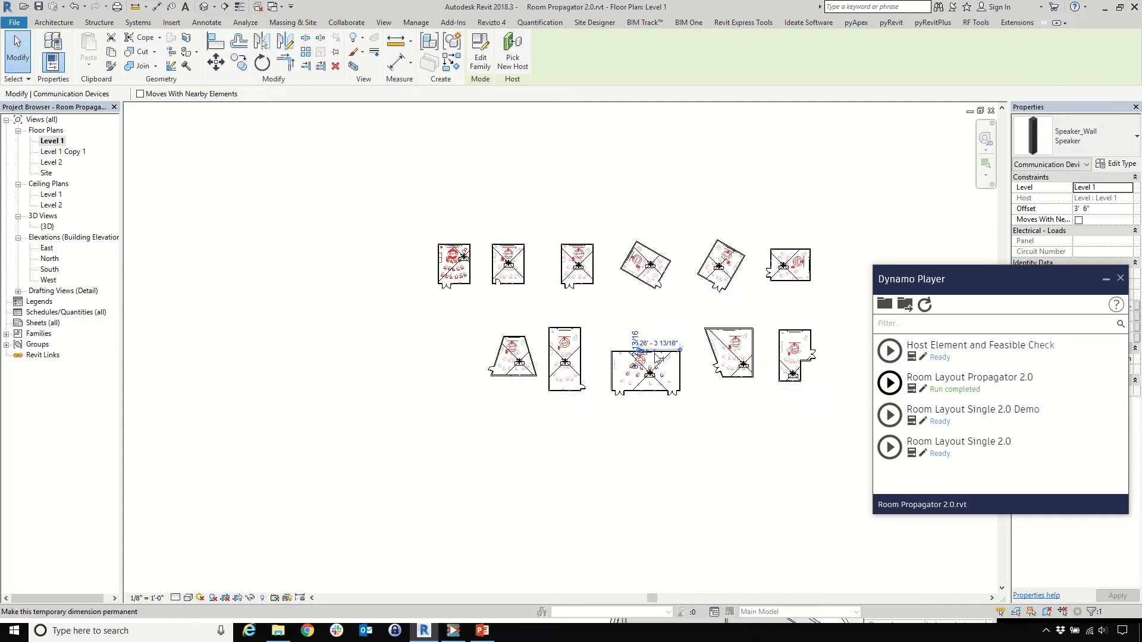
# Delete the middle row of chairs from the source layout in room 1
pyautogui.scroll(2, 467, 285)
pyautogui.scroll(2, 414, 140)
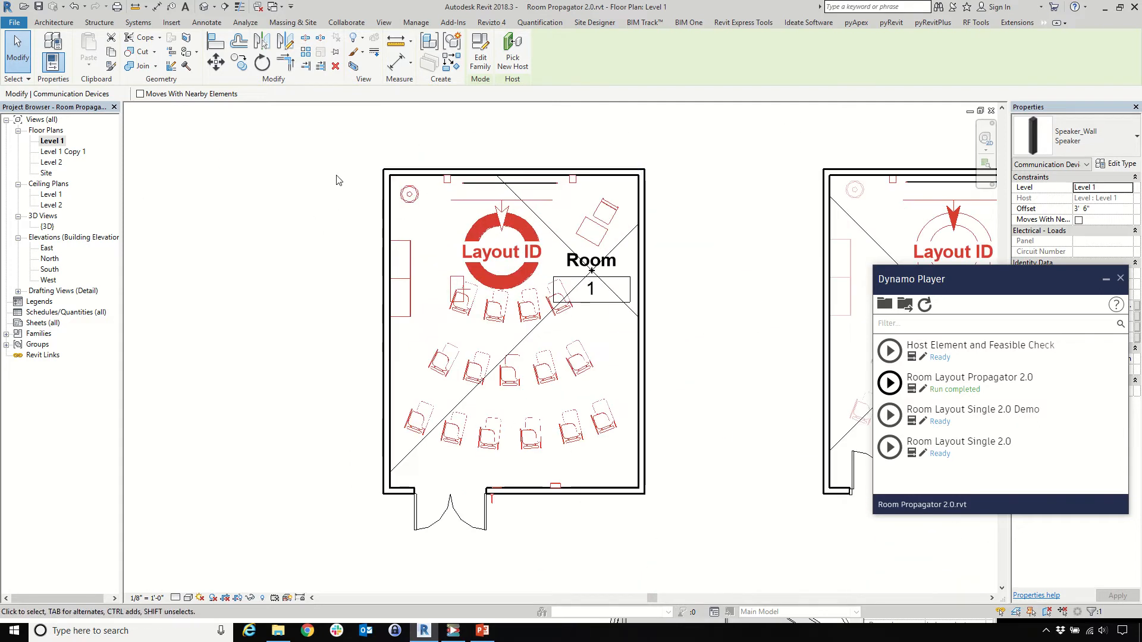
pyautogui.moveTo(335, 171); pyautogui.dragTo(741, 476)
pyautogui.moveTo(346, 333); pyautogui.dragTo(663, 397)
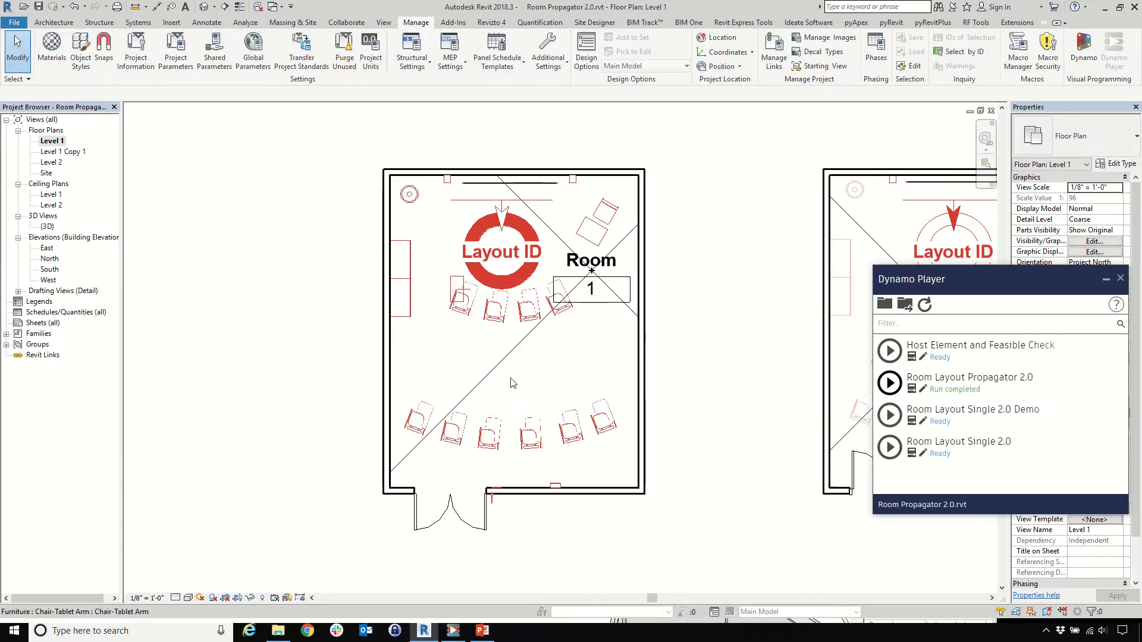
# Delete the Layout ID symbol from the trapezoidal room 7
pyautogui.scroll(-5, 609, 395)
pyautogui.scroll(3, 360, 443)
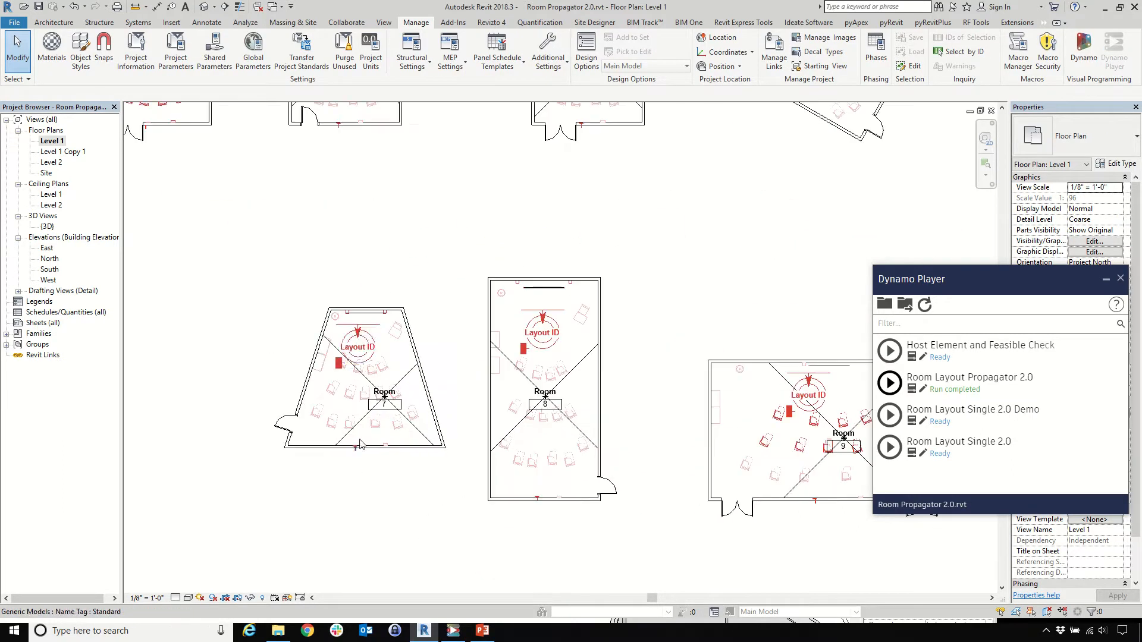
pyautogui.click(365, 344)
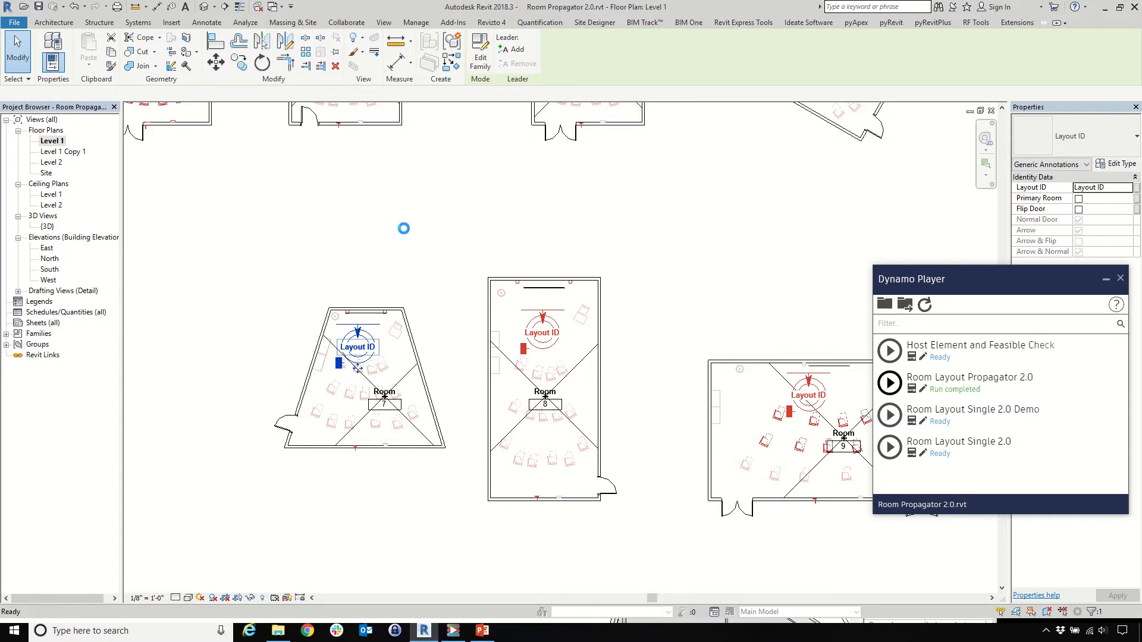
pyautogui.click(478, 368)
pyautogui.scroll(-3, 470, 357)
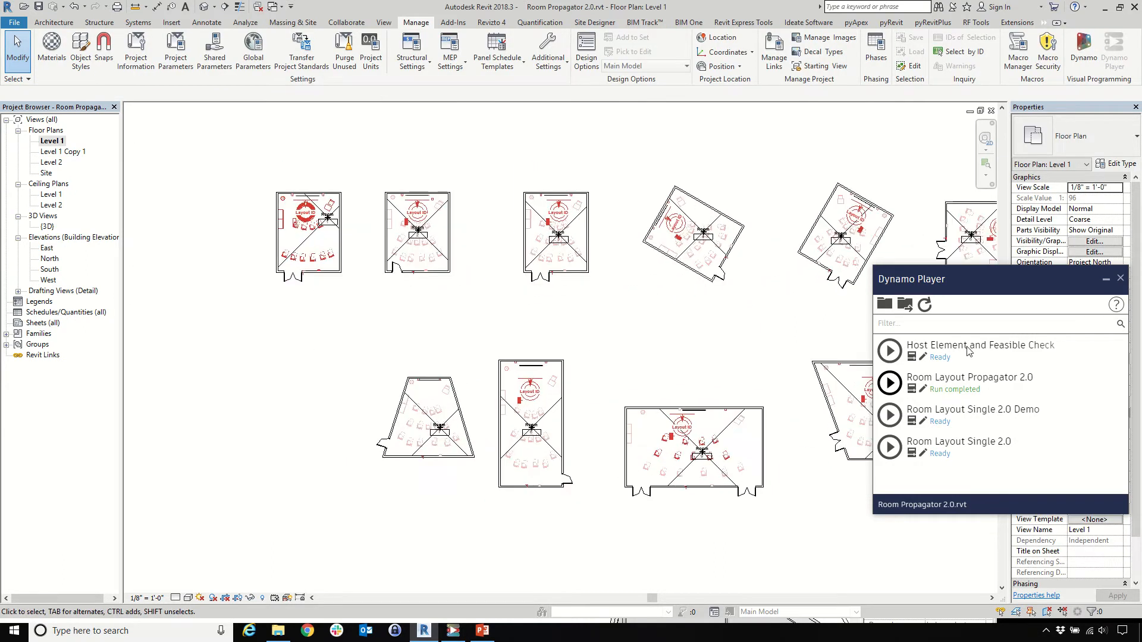
# Open the 3D view showing all rooms and run the Room Layout Propagator 2.0 script again
pyautogui.doubleClick(49, 226)
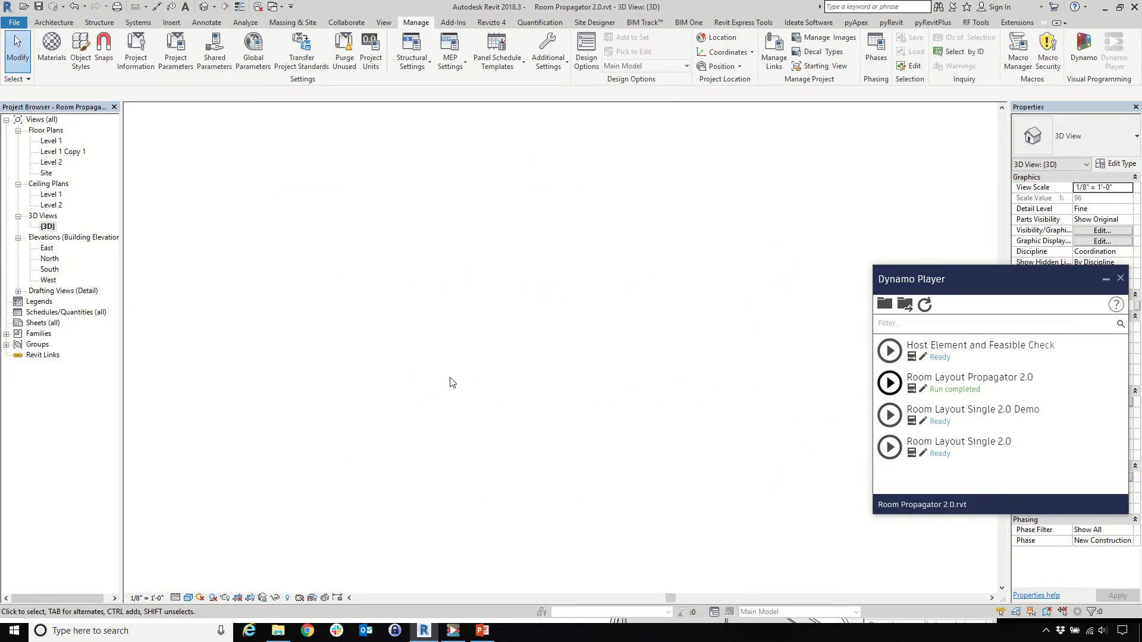
pyautogui.scroll(-5, 336, 399)
pyautogui.scroll(4, 336, 400)
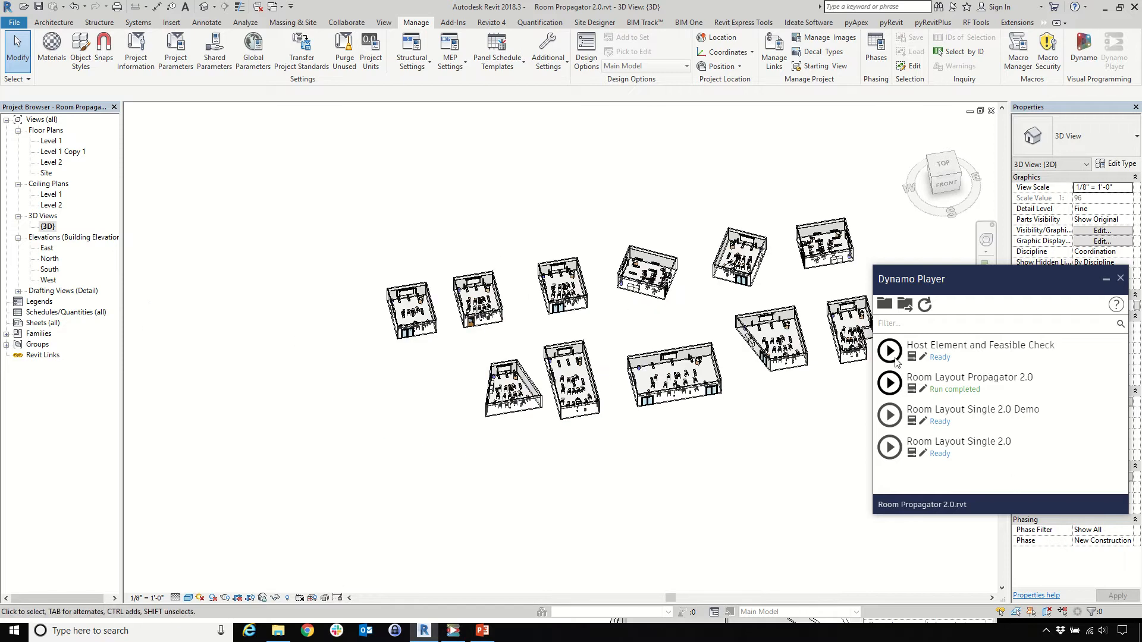
pyautogui.click(890, 382)
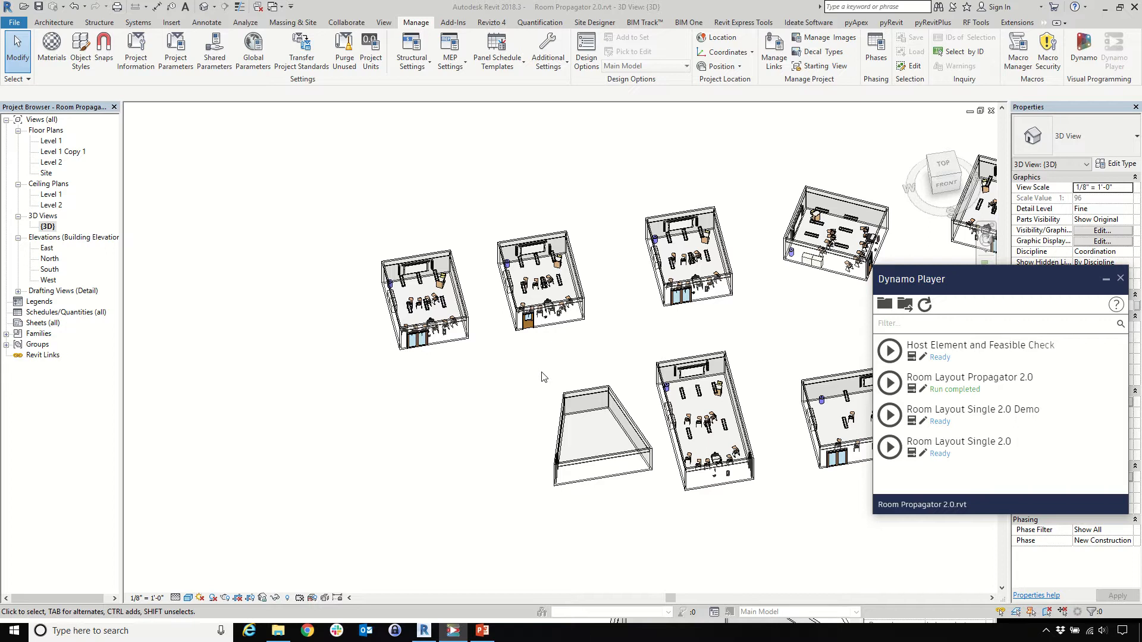
# Check the updated rooms in 3D, and undo the whole series of commands back through Flip Facing
pyautogui.scroll(-3, 542, 376)
pyautogui.scroll(2, 490, 307)
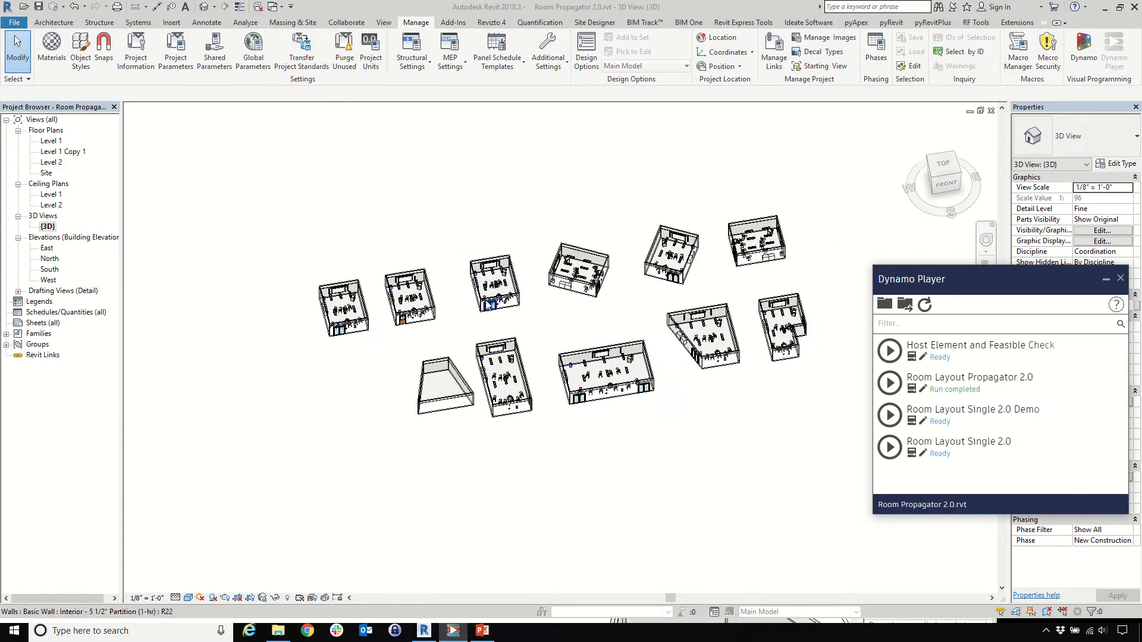
pyautogui.scroll(4, 396, 317)
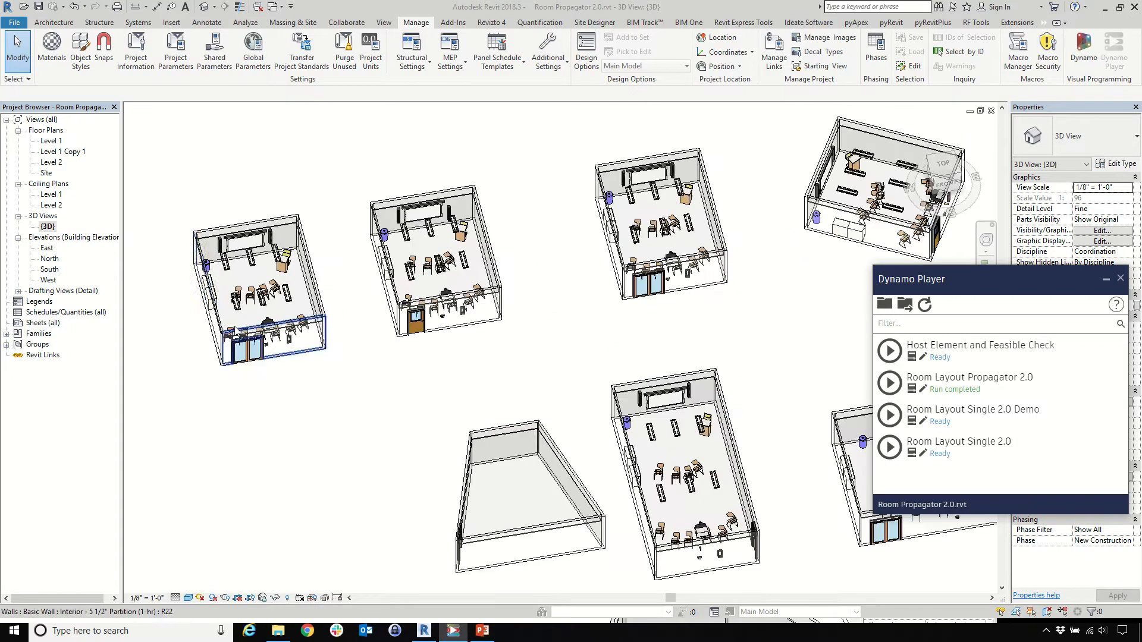
pyautogui.click(85, 7)
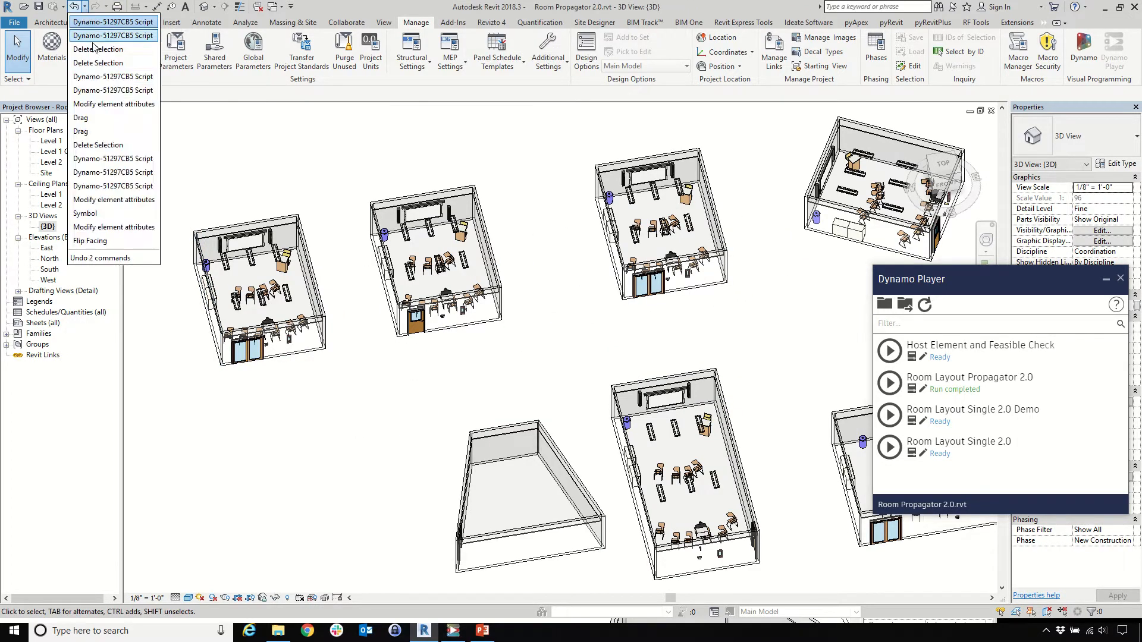
pyautogui.click(105, 241)
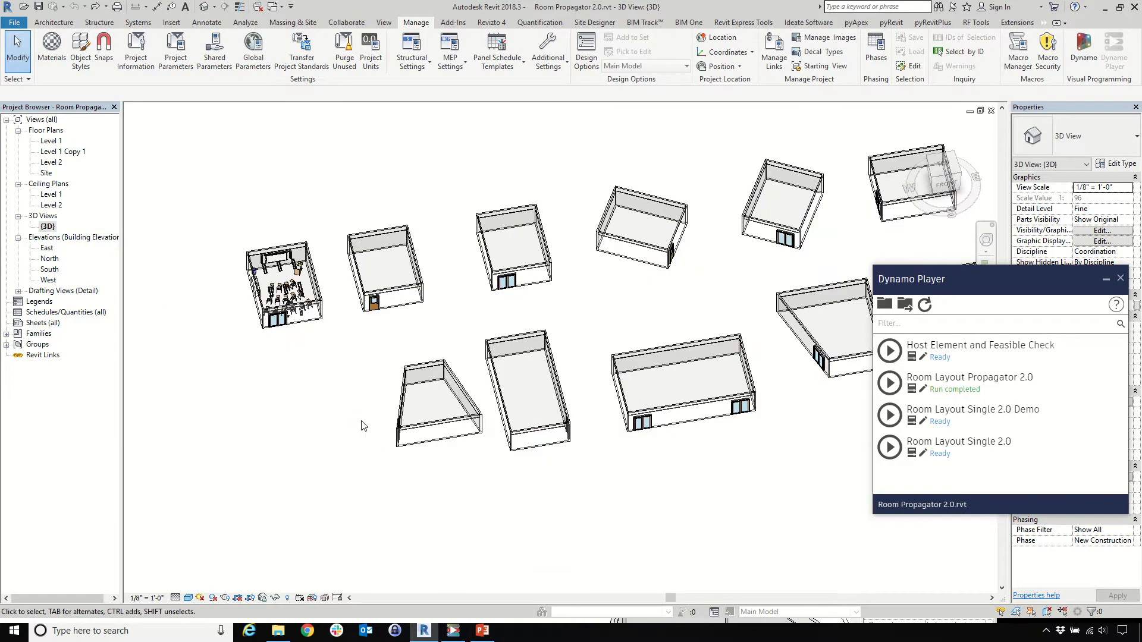
# Open the Level 1 floor plan and place another Layout ID symbol near room 5's wall opposite the double door, matching room 4's symbol
pyautogui.click(50, 142)
pyautogui.doubleClick(50, 141)
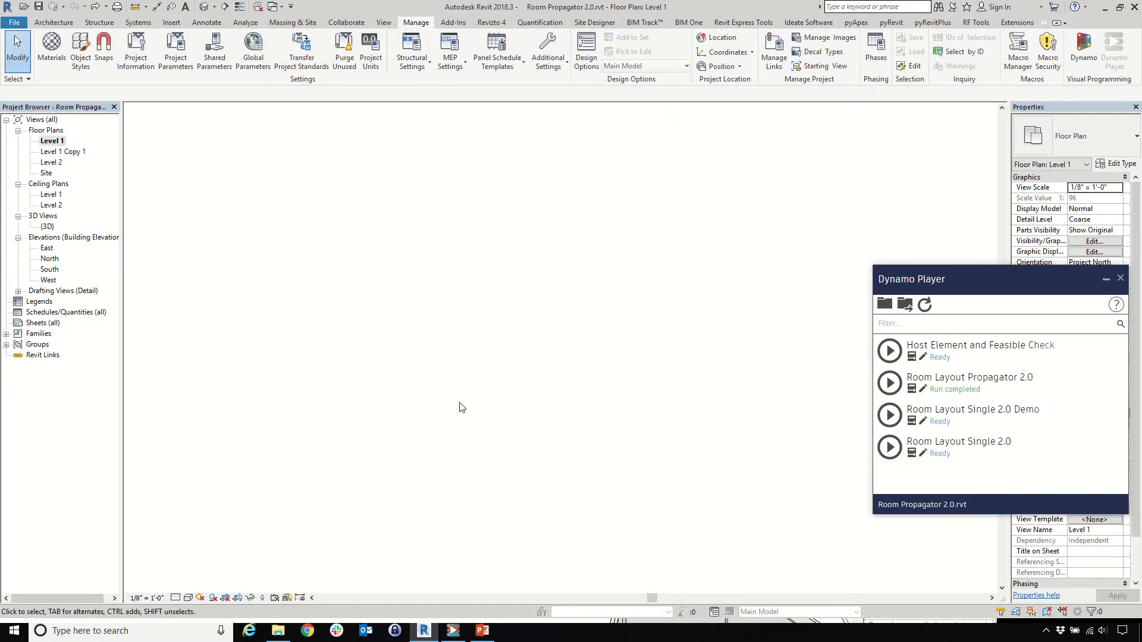
pyautogui.scroll(-5, 406, 312)
pyautogui.scroll(4, 460, 259)
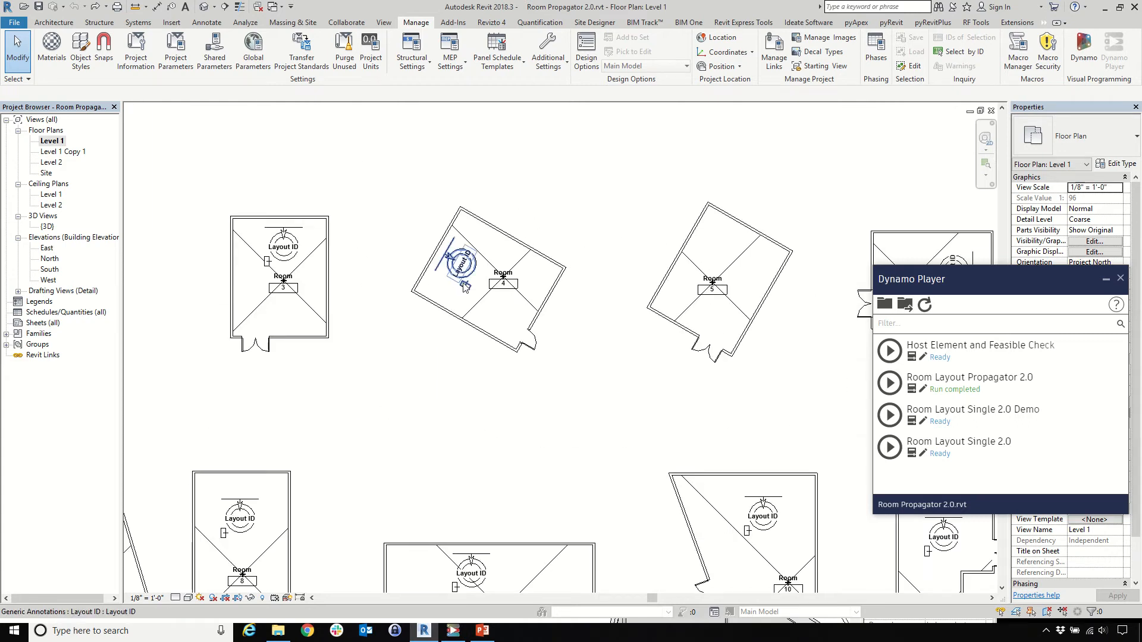
pyautogui.click(462, 264)
pyautogui.click(452, 62)
pyautogui.scroll(2, 748, 239)
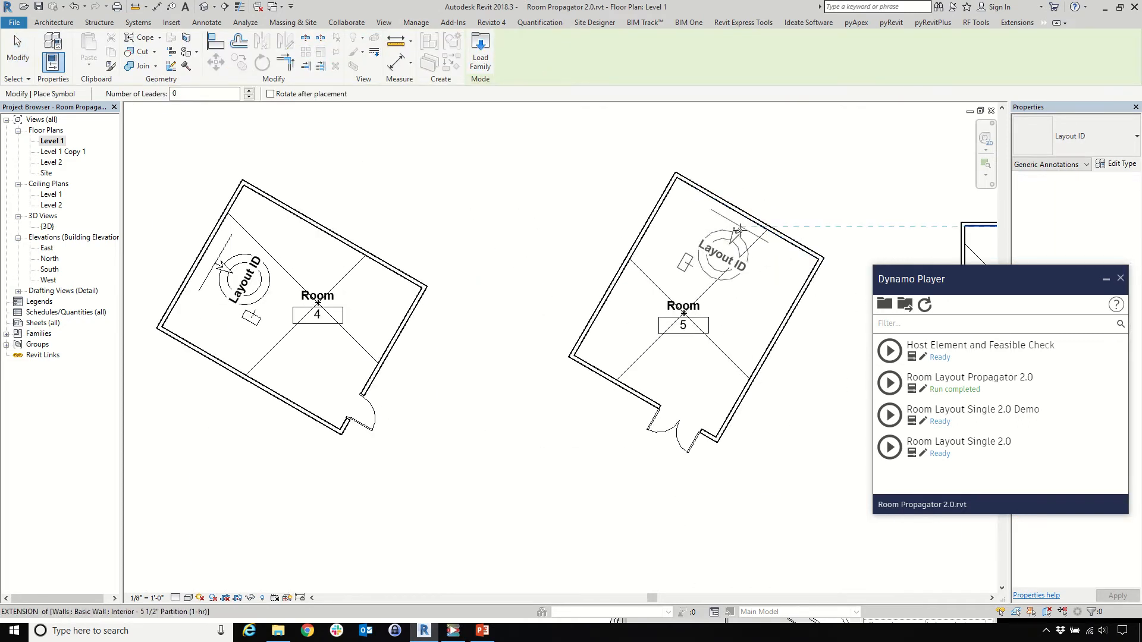
pyautogui.click(744, 255)
pyautogui.scroll(-4, 794, 287)
pyautogui.scroll(4, 794, 287)
pyautogui.press('Escape')
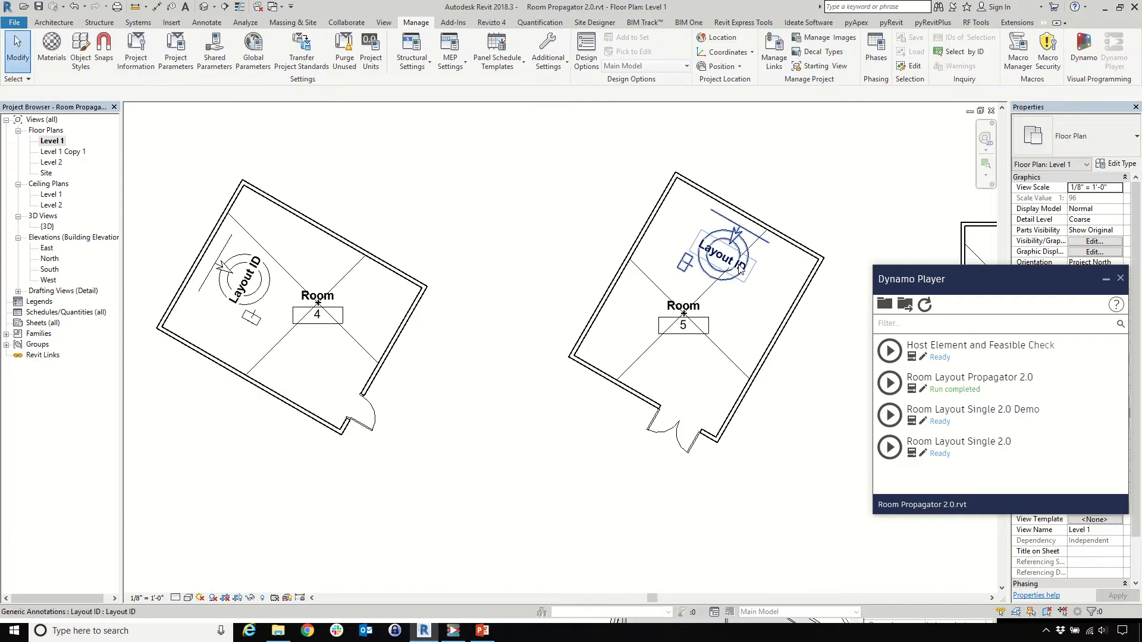
# Turn on Flip Door for the Layout ID symbol in room 5
pyautogui.moveTo(1035, 293); pyautogui.dragTo(1038, 306)
pyautogui.click(1079, 209)
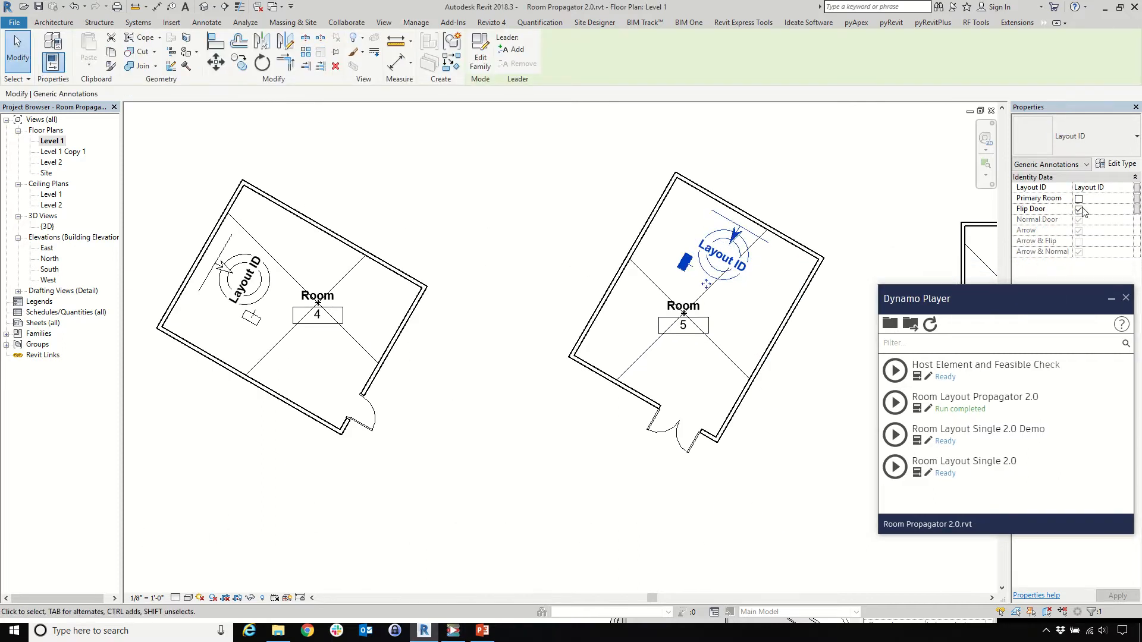
pyautogui.click(605, 247)
pyautogui.scroll(-6, 763, 412)
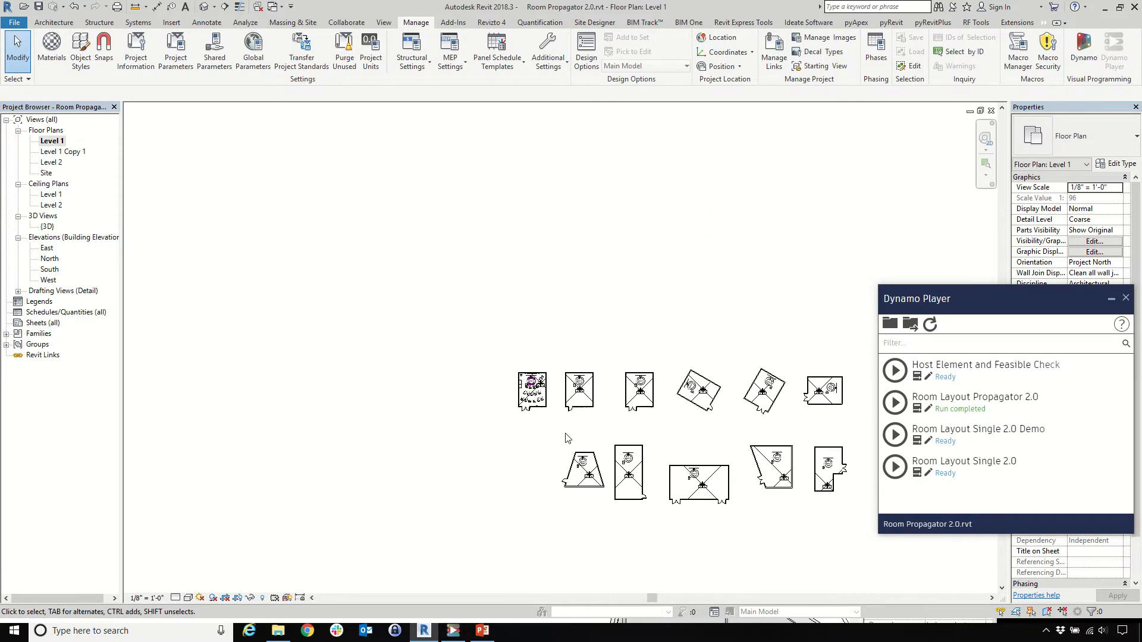
# Inspect the name tag and control panel beside the double door of room 1 in plan
pyautogui.scroll(7, 530, 412)
pyautogui.scroll(5, 526, 372)
pyautogui.click(536, 403)
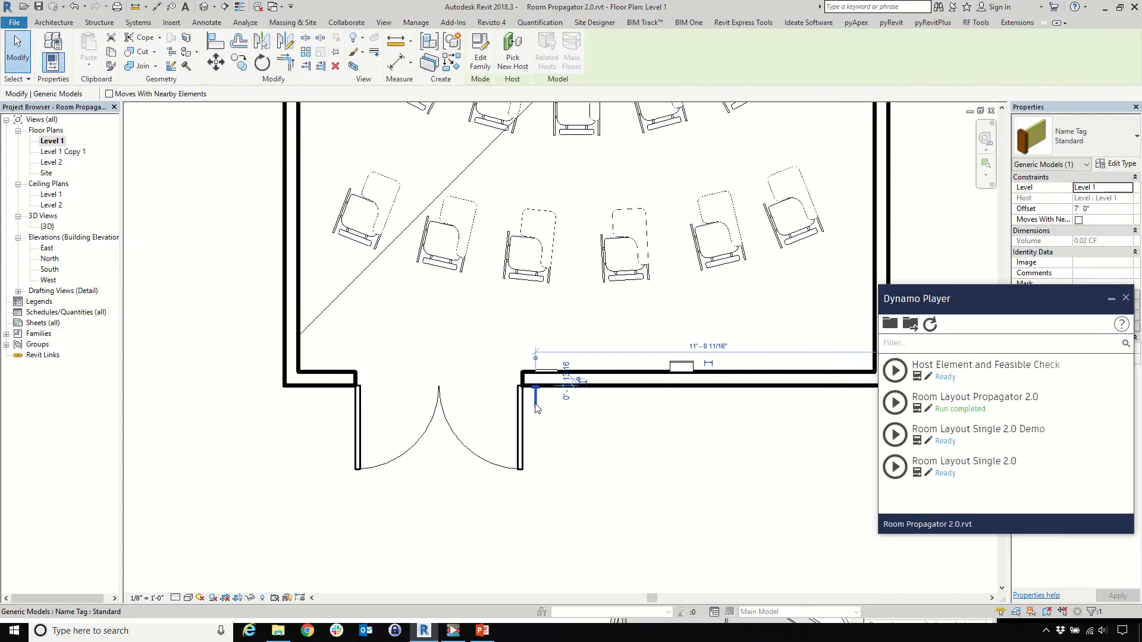
pyautogui.click(594, 472)
pyautogui.moveTo(492, 344); pyautogui.dragTo(591, 430)
# Open the 3D view and examine the name tag and control panel beside room 1's double door from both sides
pyautogui.doubleClick(48, 226)
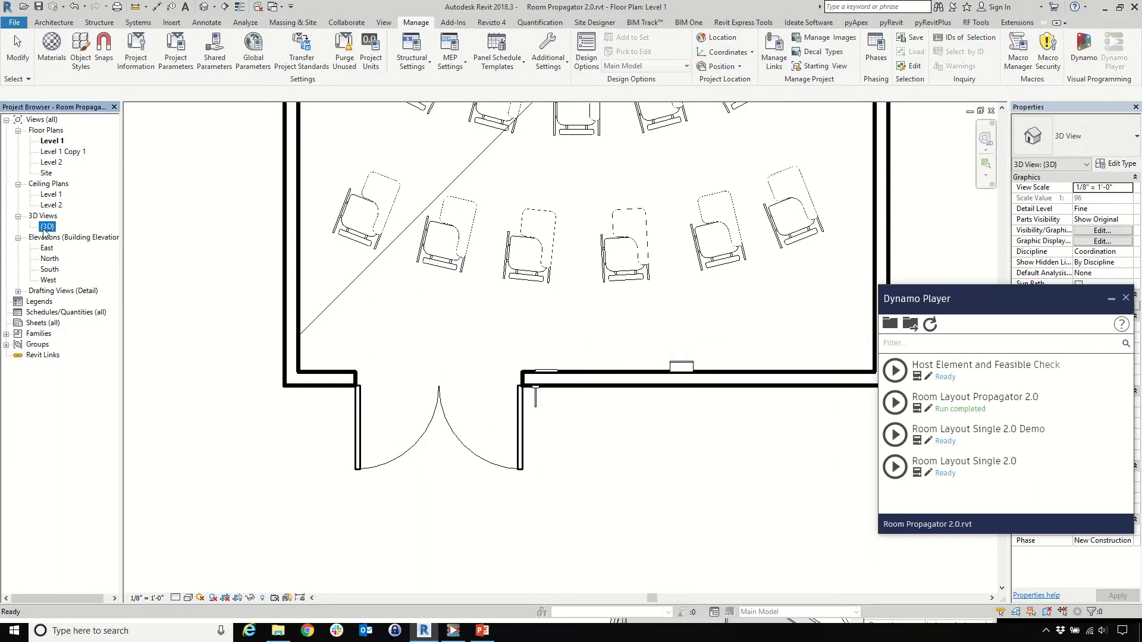
pyautogui.scroll(4, 215, 276)
pyautogui.keyDown('shift'); pyautogui.moveTo(550, 384); pyautogui.dragTo(317, 337, button='middle'); pyautogui.keyUp('shift')
pyautogui.click(316, 340)
pyautogui.scroll(5, 458, 306)
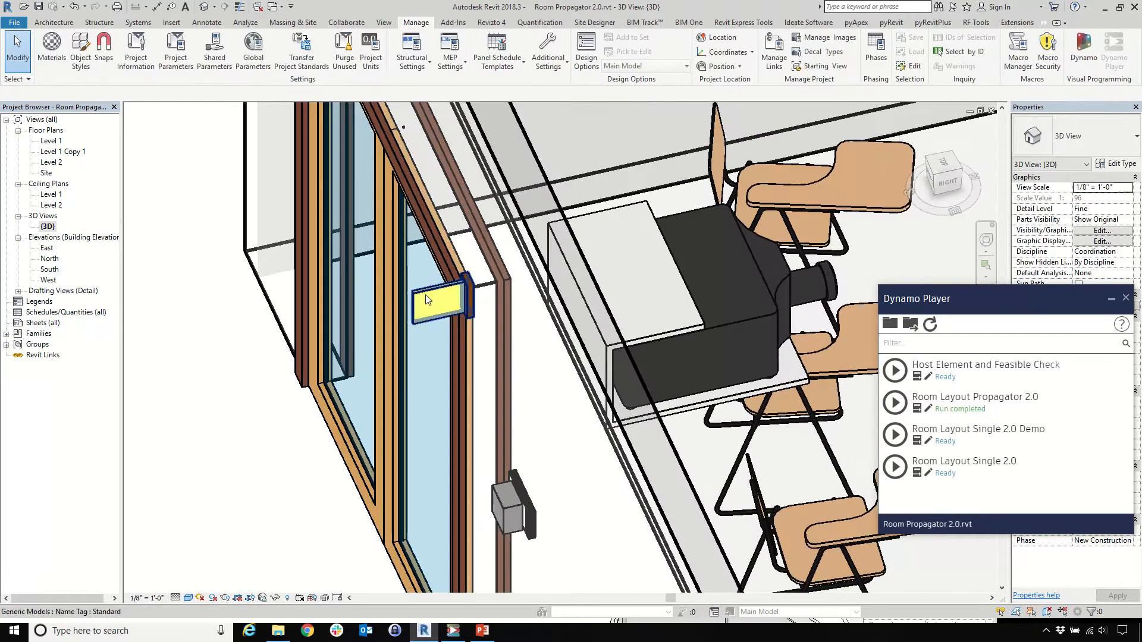
pyautogui.click(460, 305)
pyautogui.keyDown('shift'); pyautogui.moveTo(449, 405); pyautogui.dragTo(527, 267, button='middle'); pyautogui.keyUp('shift')
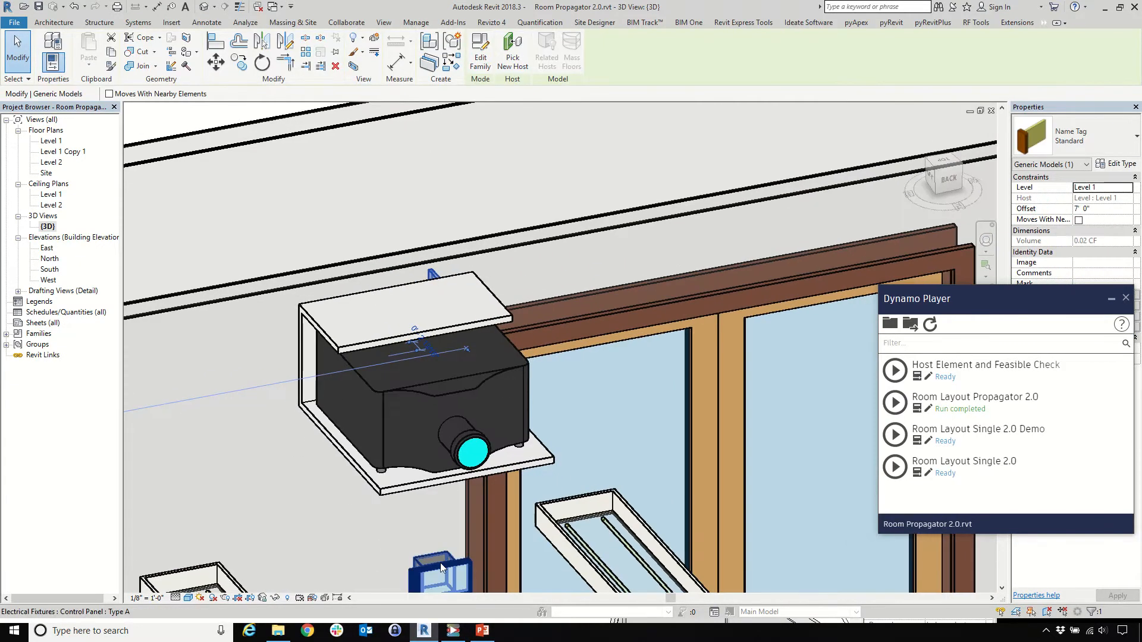
pyautogui.scroll(-4, 505, 406)
pyautogui.keyDown('shift'); pyautogui.moveTo(506, 406); pyautogui.dragTo(616, 321, button='middle'); pyautogui.keyUp('shift')
pyautogui.scroll(4, 613, 306)
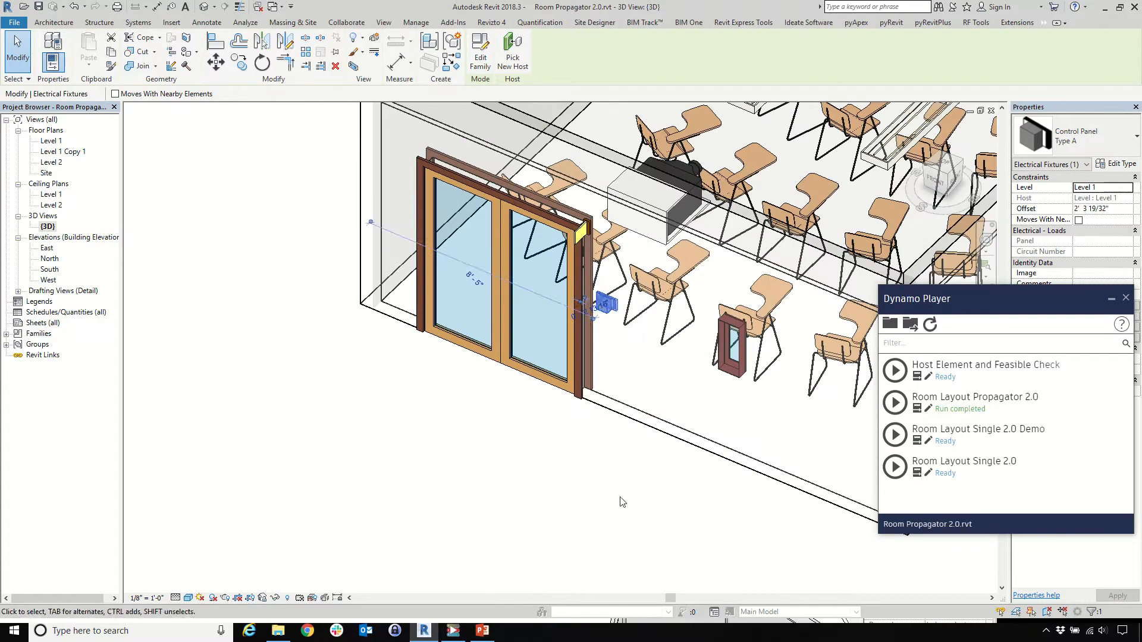
# Turn on Script Door Host for both the control panel and the name tag beside room 1's door
pyautogui.press('Escape')
pyautogui.click(615, 305)
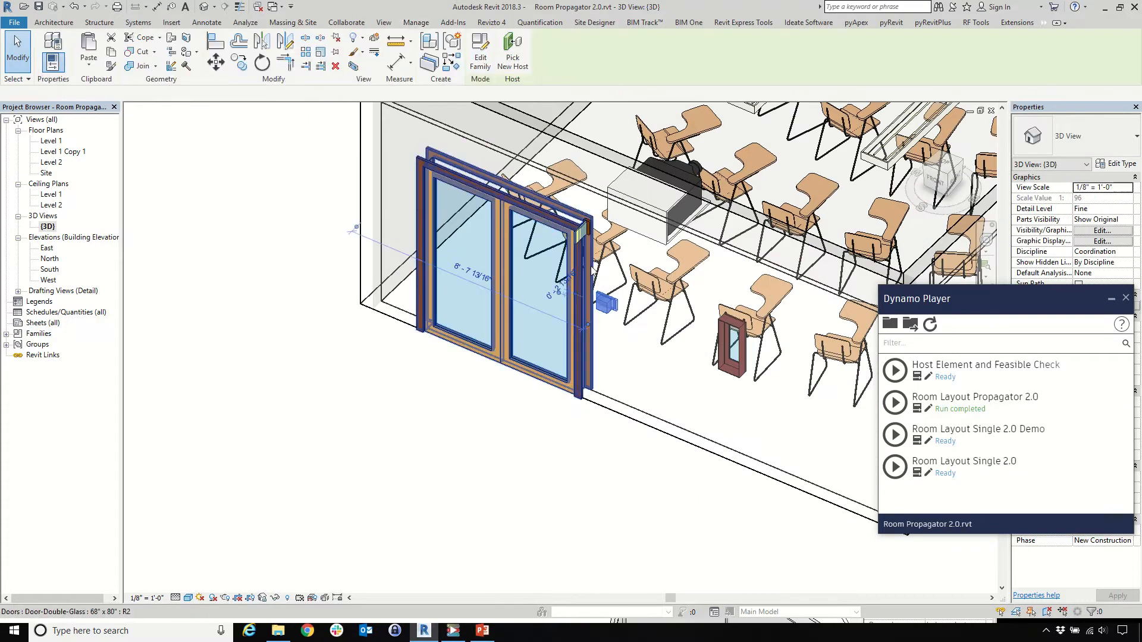
pyautogui.keyDown('ctrl'); pyautogui.click(581, 231); pyautogui.keyUp('ctrl')
pyautogui.scroll(-2, 381, 369)
pyautogui.moveTo(928, 299); pyautogui.dragTo(925, 507)
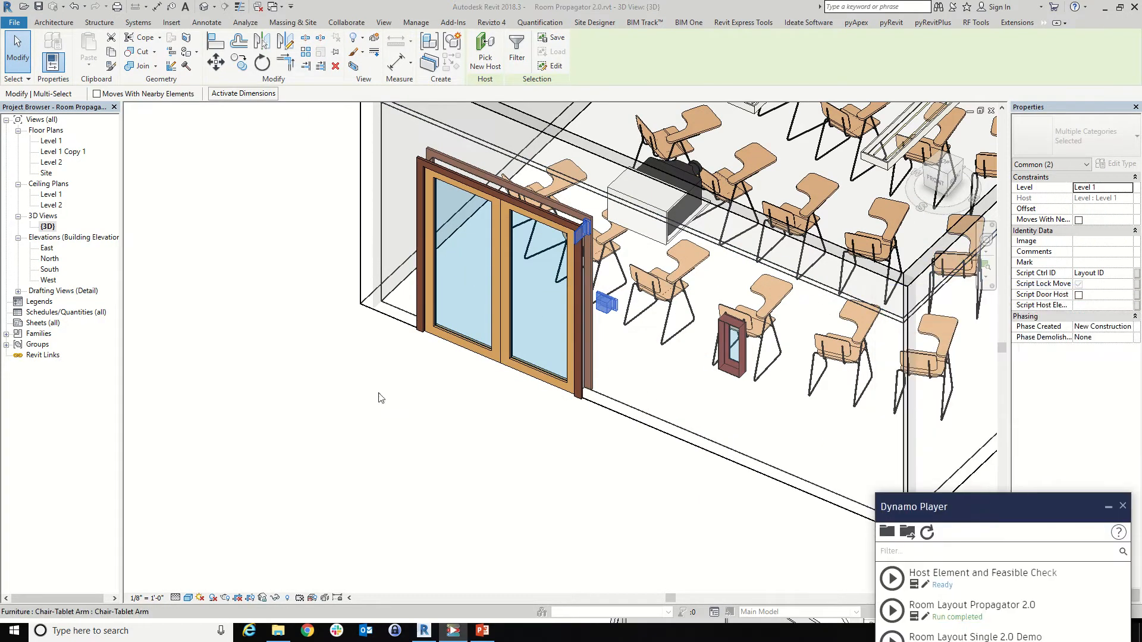
pyautogui.scroll(-1, 382, 398)
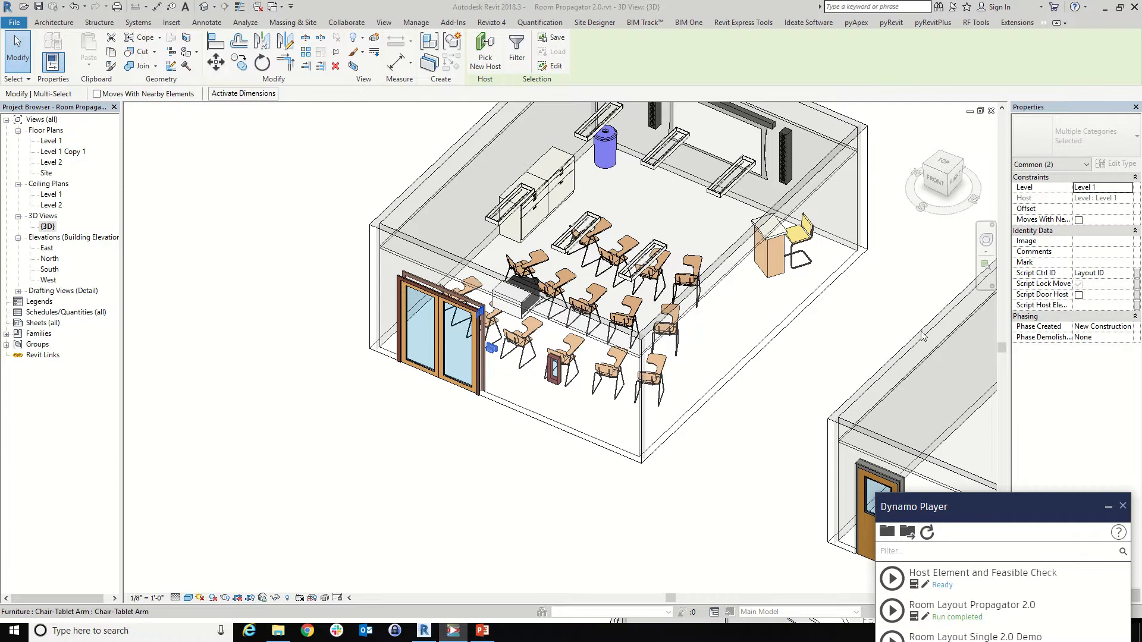
pyautogui.click(1080, 297)
pyautogui.click(374, 465)
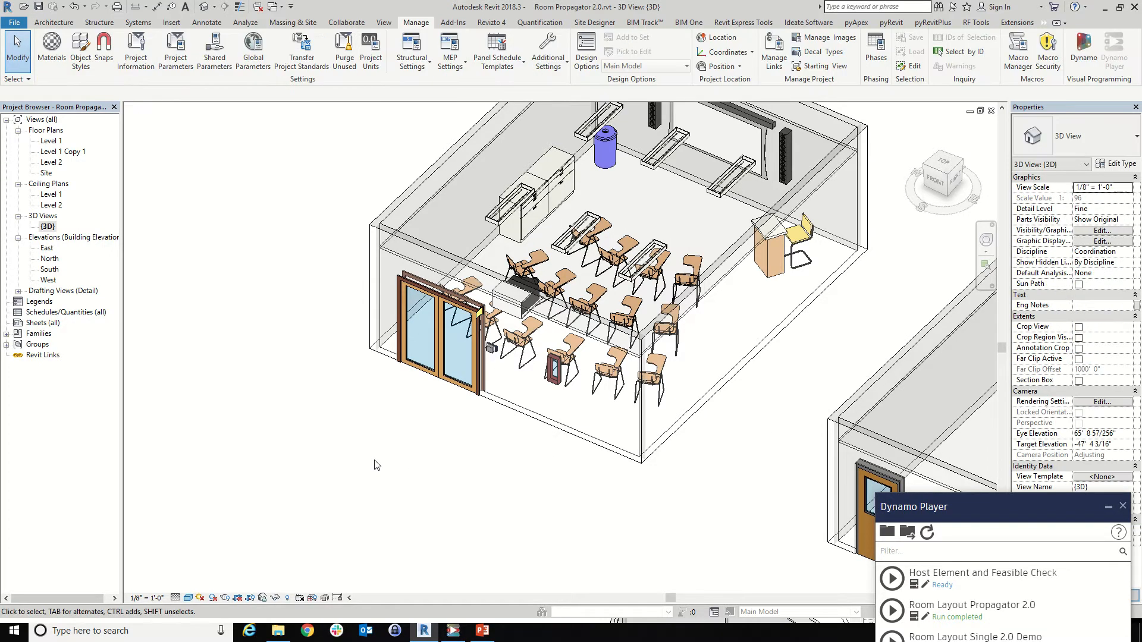
# Examine the storage pedestals in room 1 and compare their placement with the differently shaped empty rooms in 3D
pyautogui.scroll(-1, 375, 464)
pyautogui.keyDown('shift'); pyautogui.moveTo(377, 462); pyautogui.dragTo(543, 474, button='middle'); pyautogui.keyUp('shift')
pyautogui.scroll(-3, 447, 295)
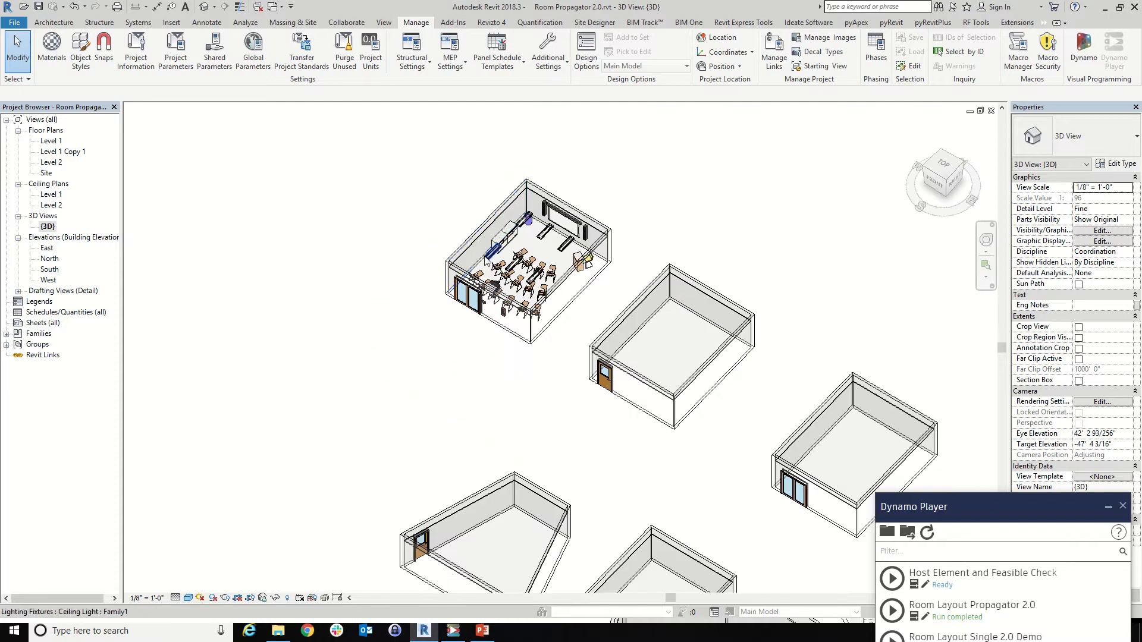
pyautogui.scroll(5, 448, 295)
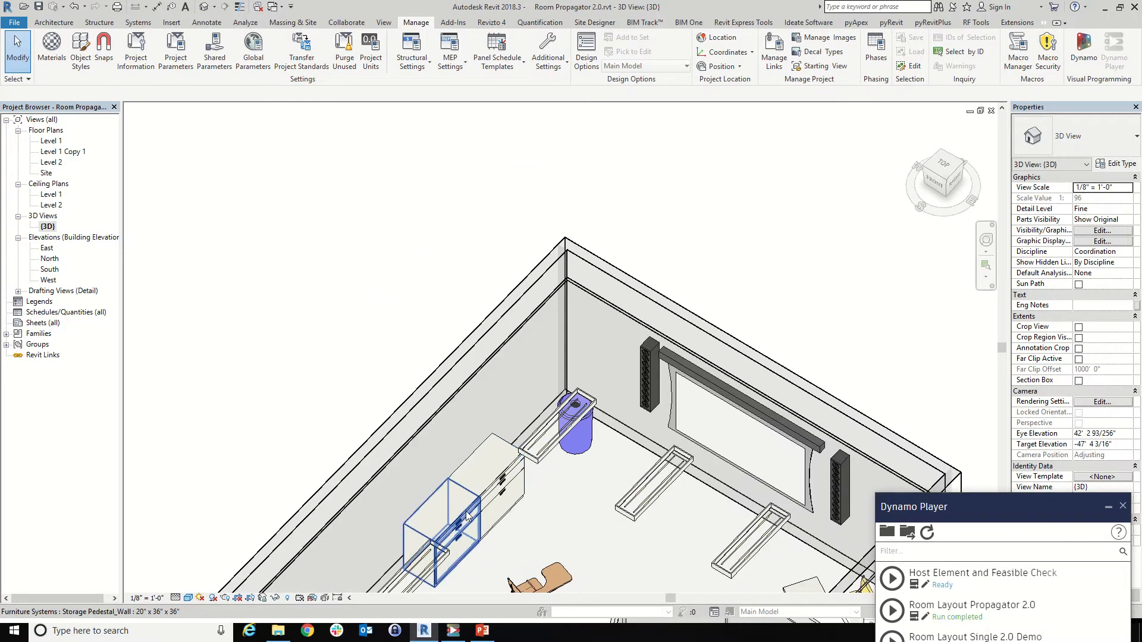
pyautogui.click(501, 481)
pyautogui.scroll(-3, 502, 481)
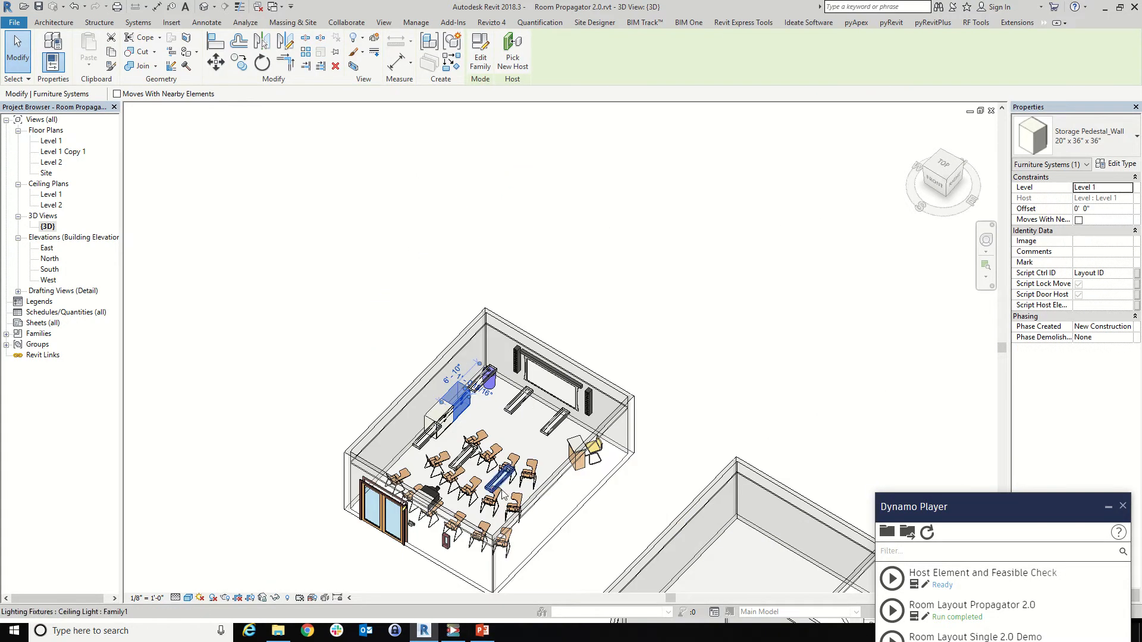
pyautogui.scroll(2, 489, 449)
pyautogui.scroll(-6, 532, 262)
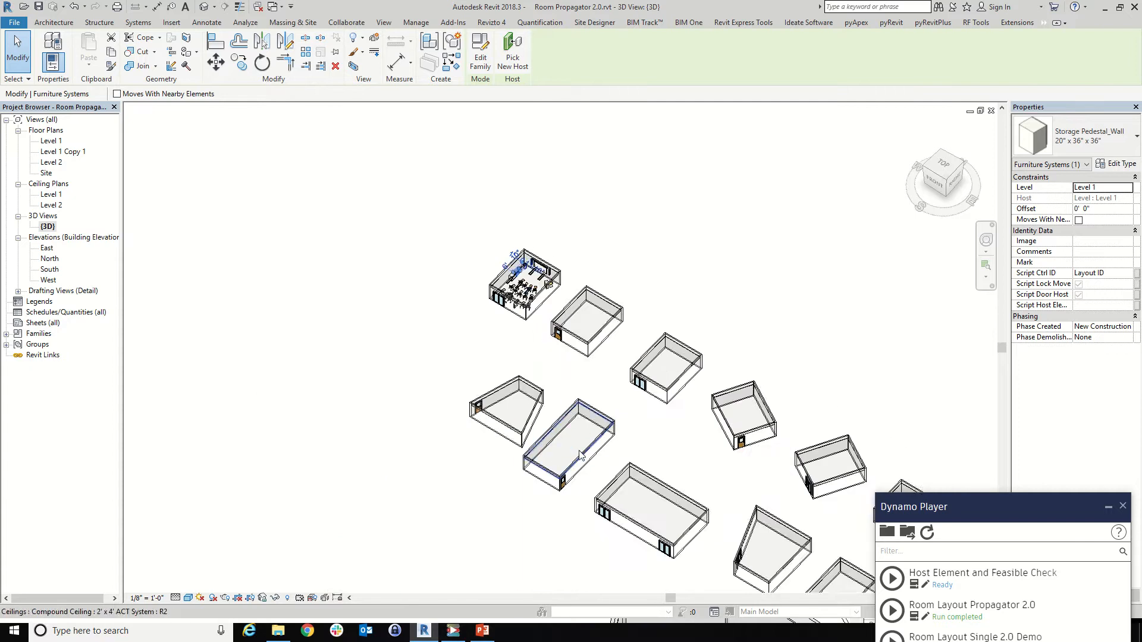
pyautogui.scroll(2, 583, 421)
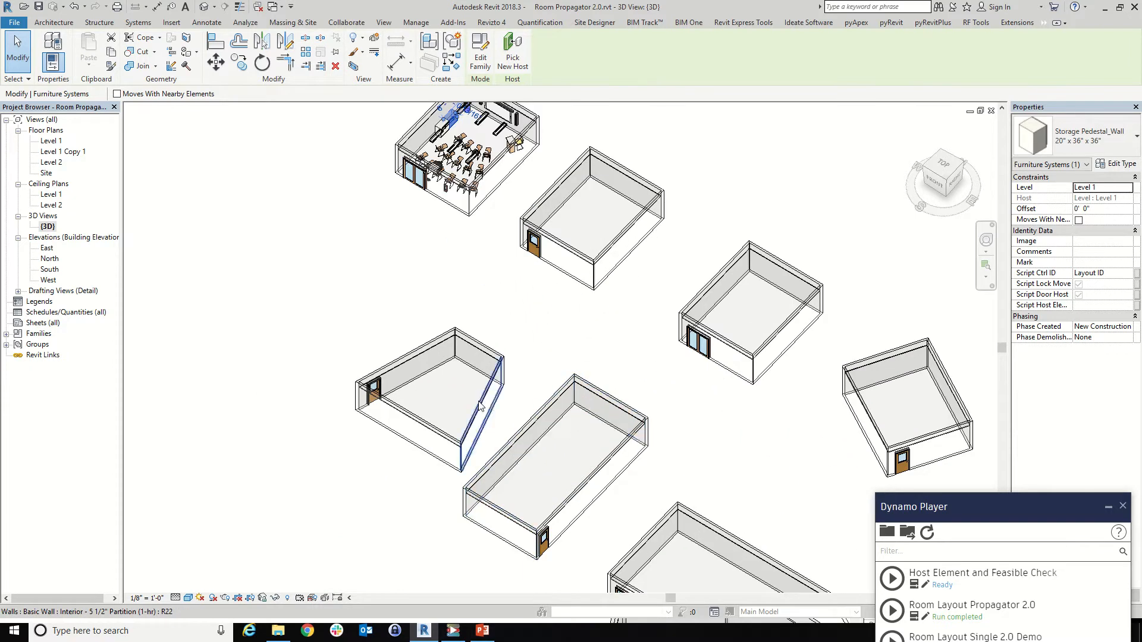
pyautogui.scroll(-3, 481, 380)
pyautogui.scroll(5, 515, 241)
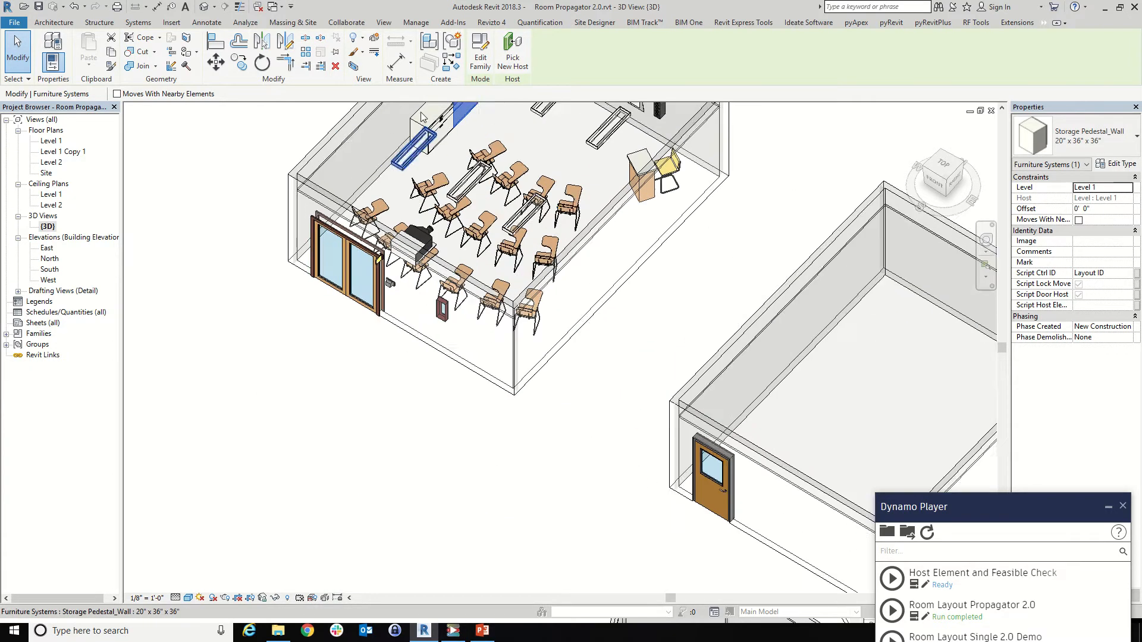
pyautogui.press('Escape')
pyautogui.scroll(4, 510, 357)
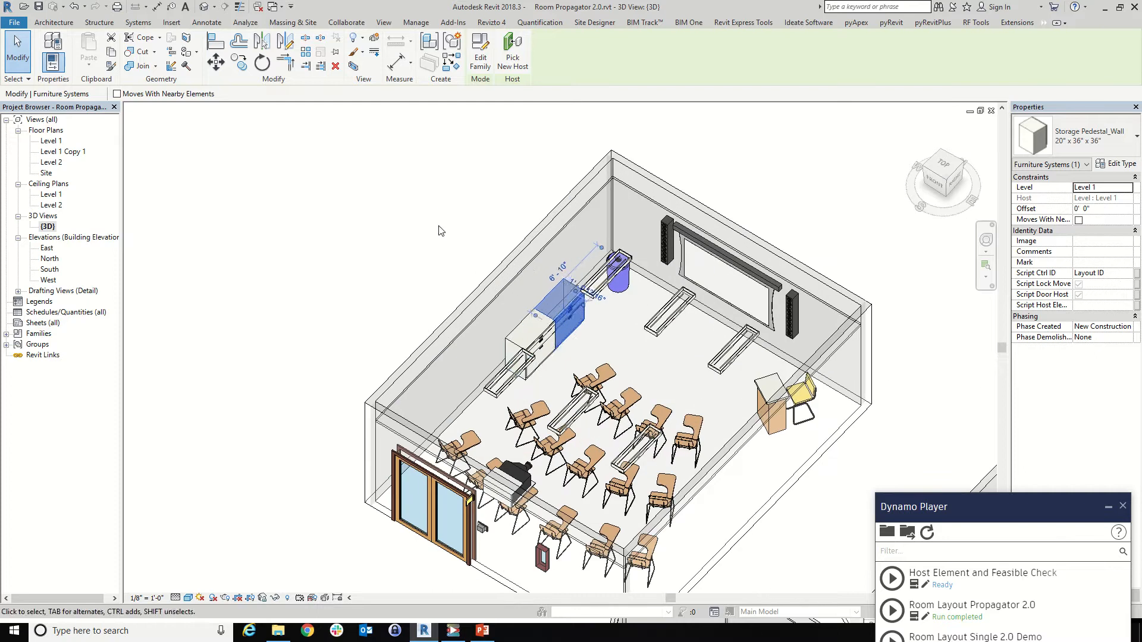
# Show the properties of the storage pedestal nearer the door with its script parameter names fully readable
pyautogui.click(510, 357)
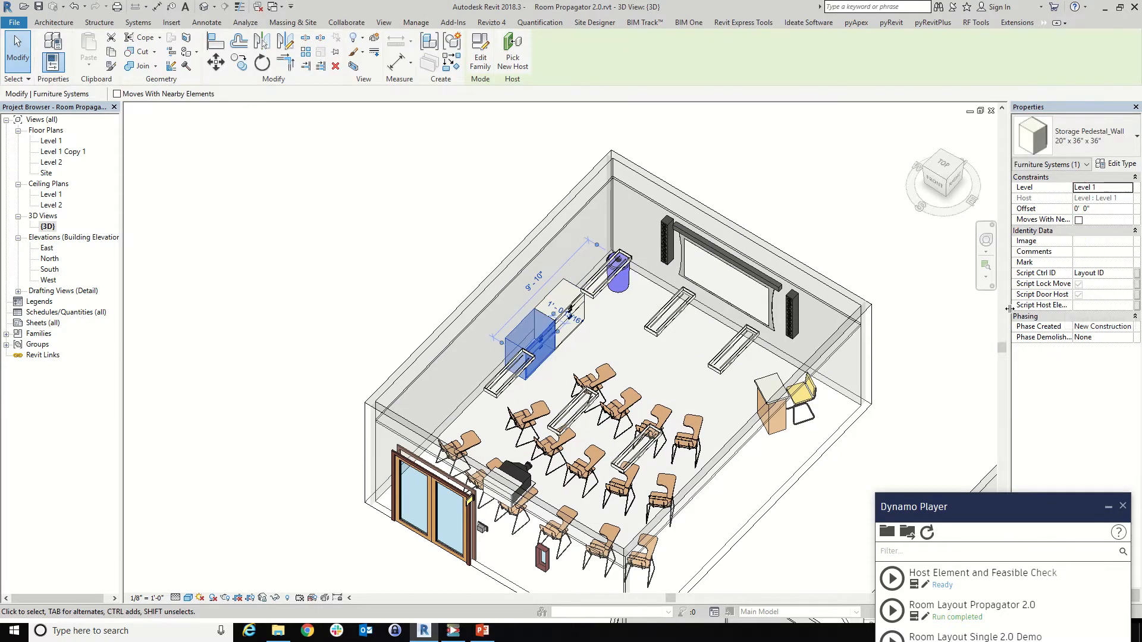
pyautogui.moveTo(1009, 309); pyautogui.dragTo(913, 309)
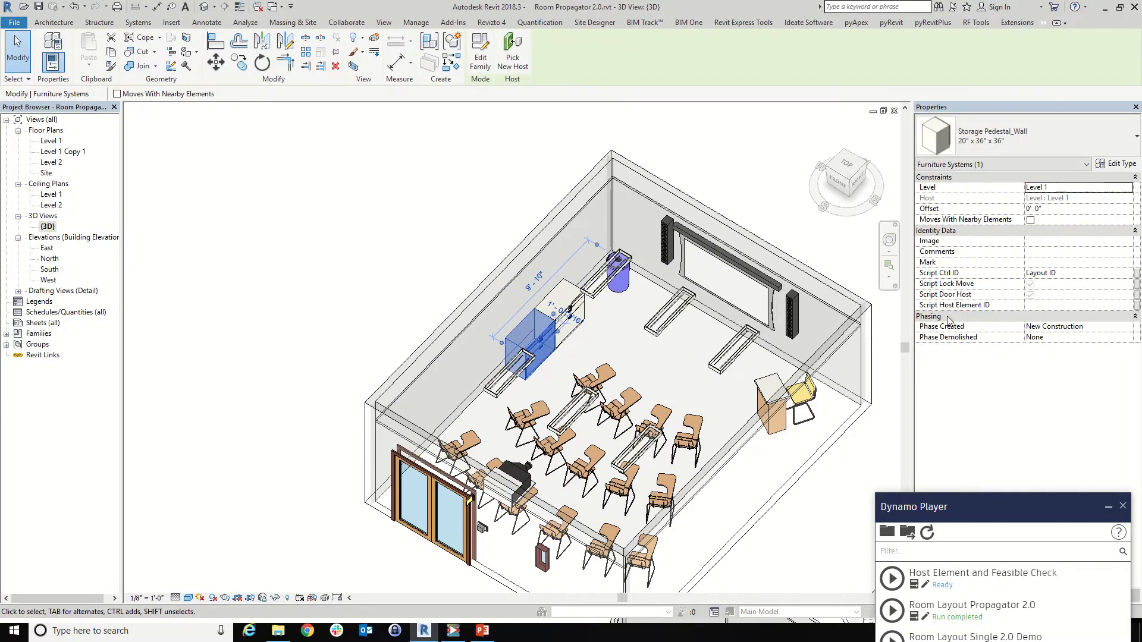
pyautogui.click(288, 221)
# Copy the element ID of the pedestal nearer the screen and set the adjoining pedestal's Script Host Element ID to 326245
pyautogui.click(564, 309)
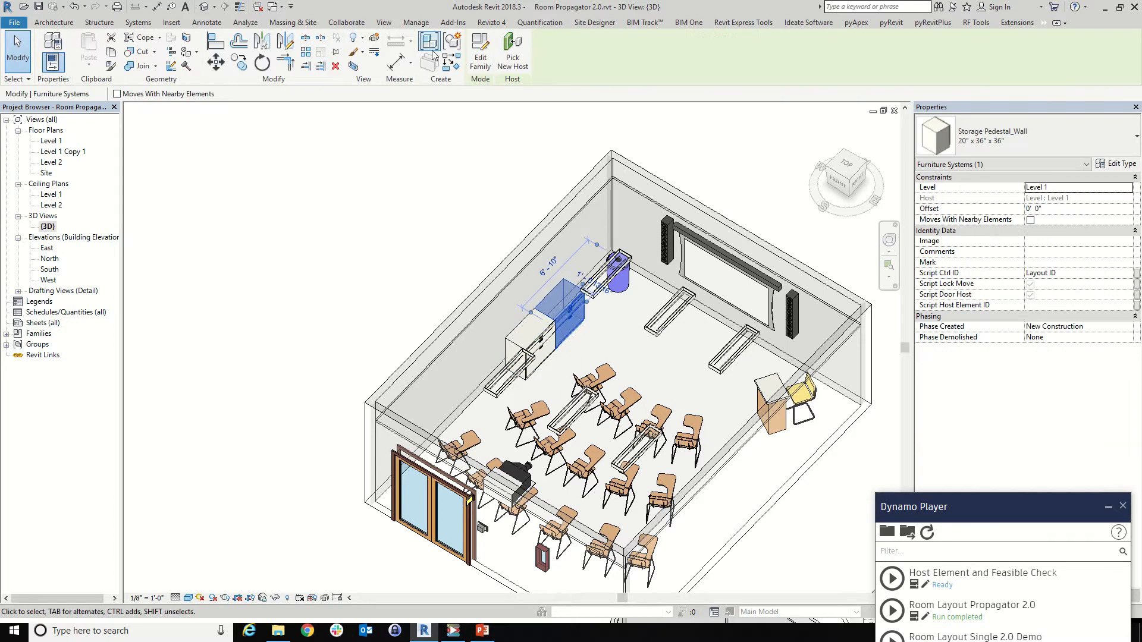
pyautogui.click(416, 24)
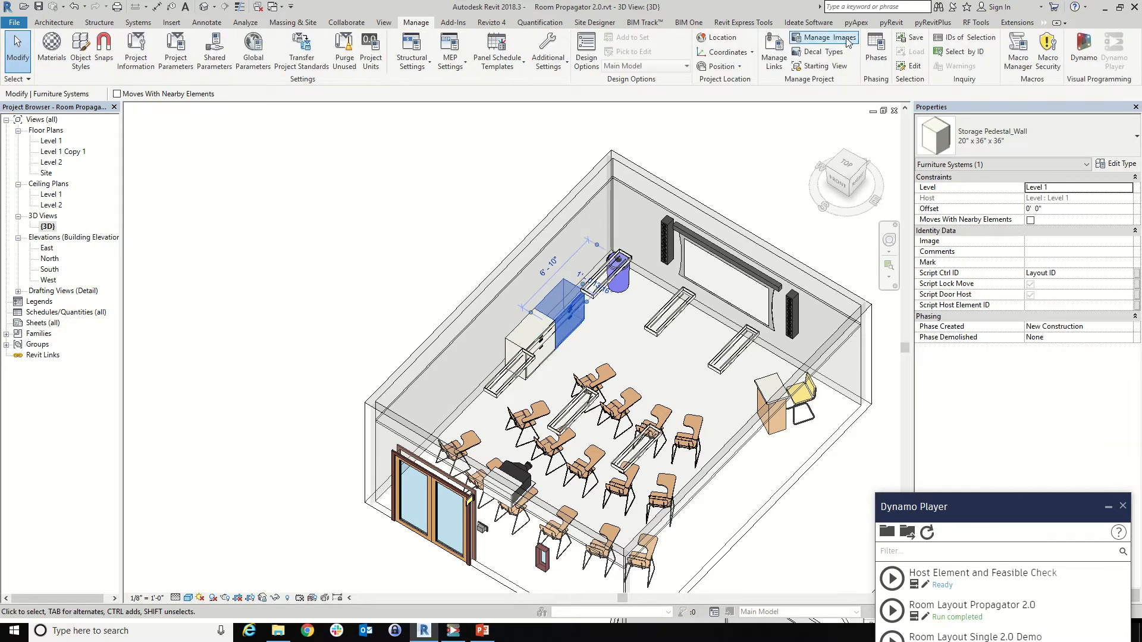
pyautogui.click(963, 37)
pyautogui.hotkey('ctrl', 'c')
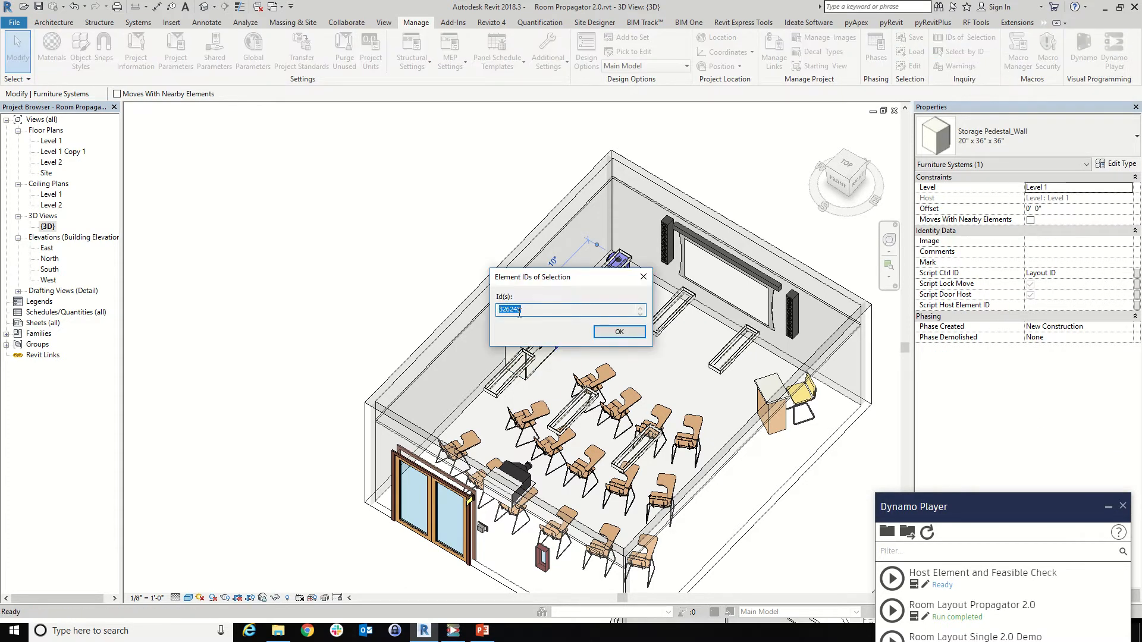
pyautogui.click(645, 277)
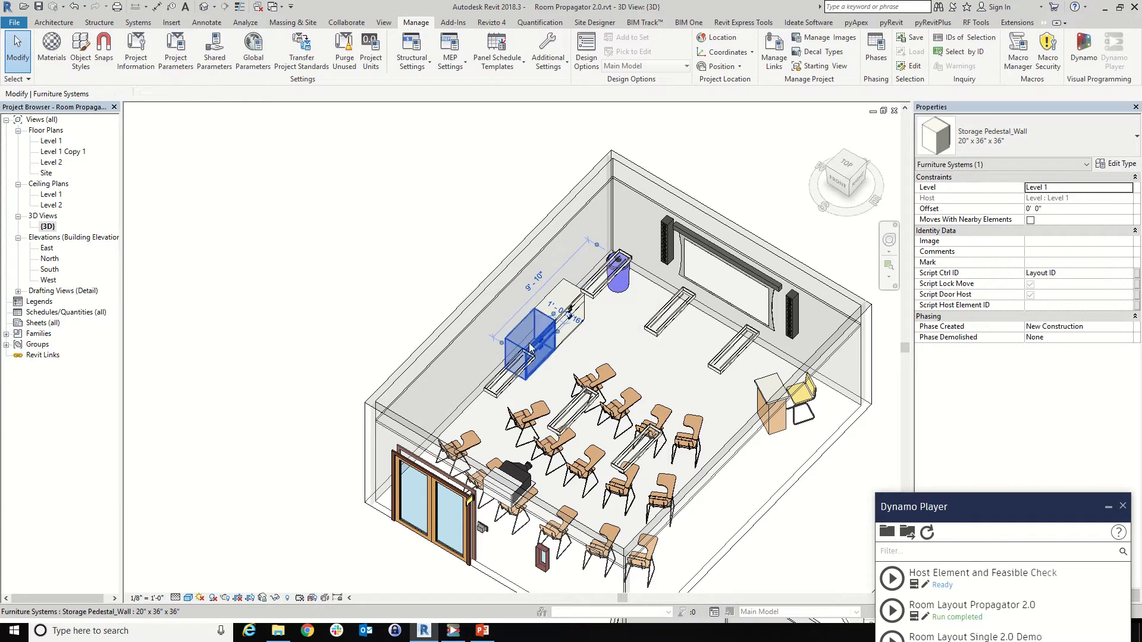
pyautogui.click(1047, 305)
pyautogui.hotkey('ctrl', 'v')
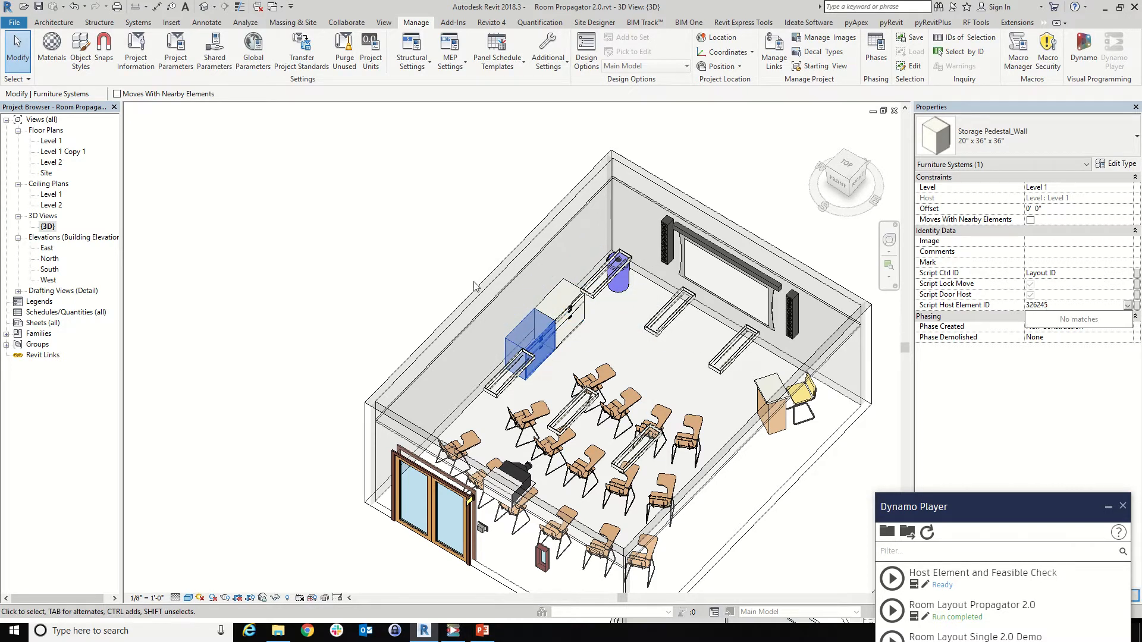
pyautogui.click(429, 249)
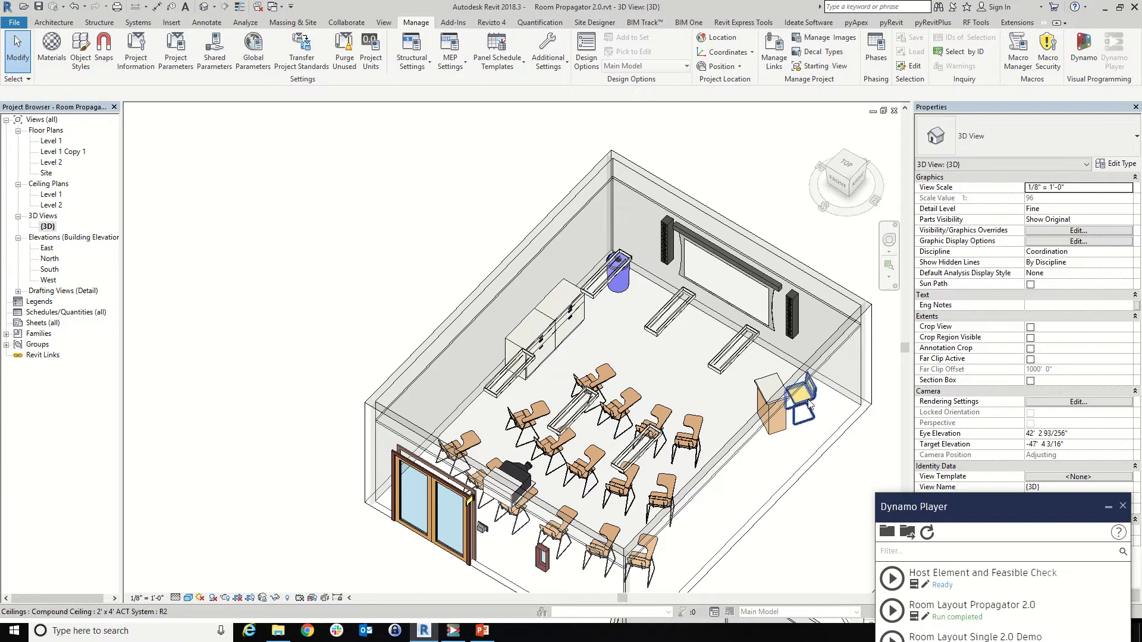
# Look up the standing desk's element ID and set the Breuer chair's Script Host Element ID to 335638
pyautogui.click(774, 399)
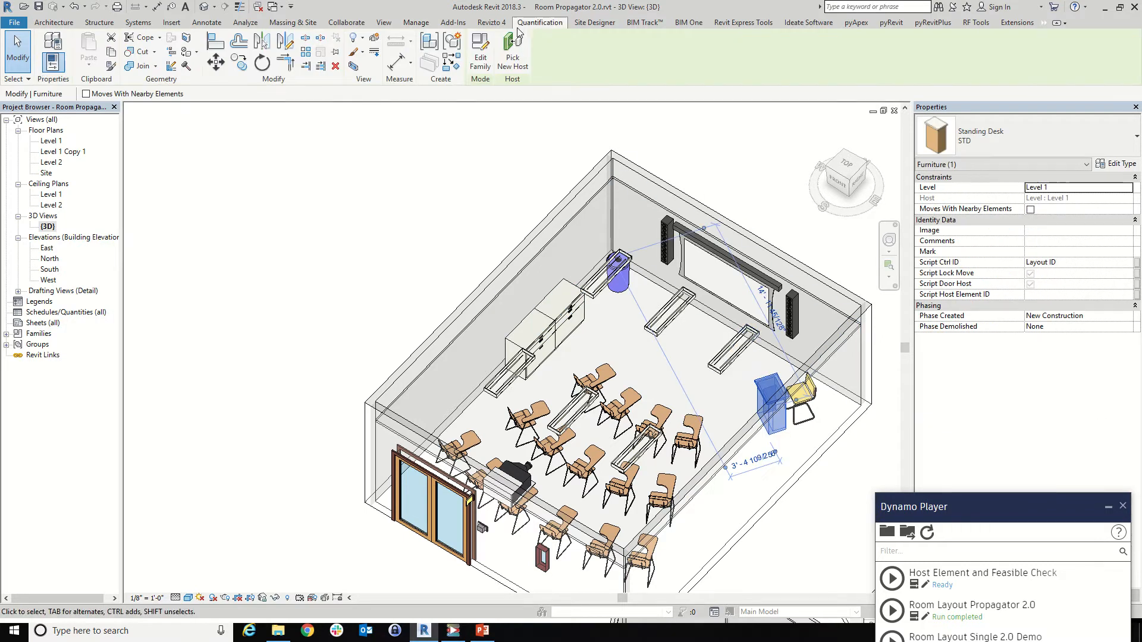
pyautogui.click(416, 23)
pyautogui.click(962, 36)
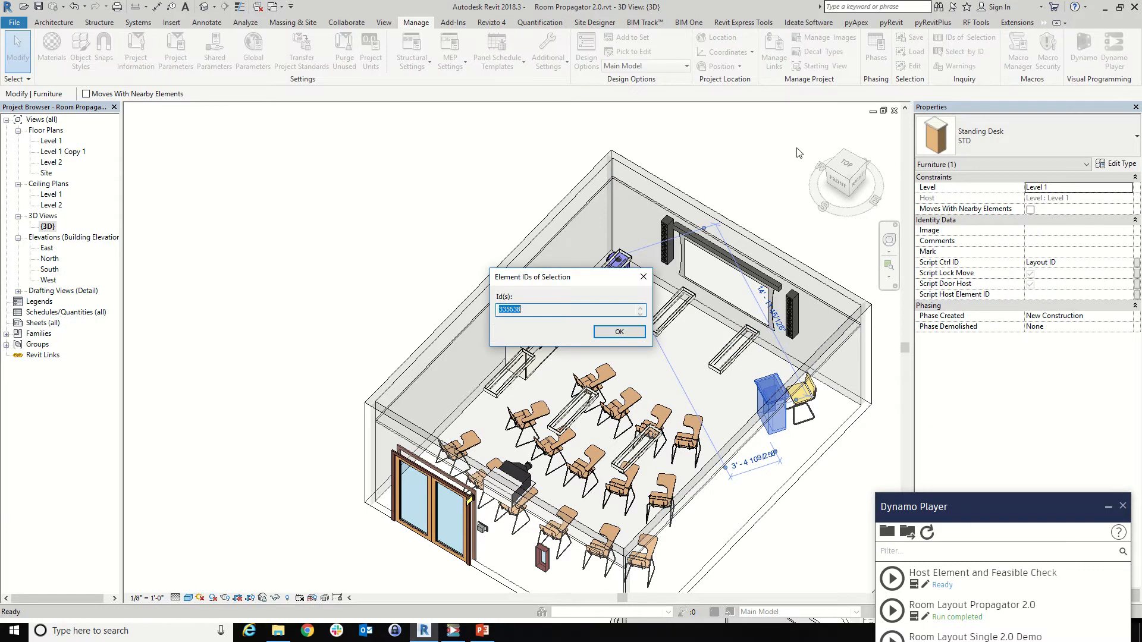
pyautogui.click(643, 277)
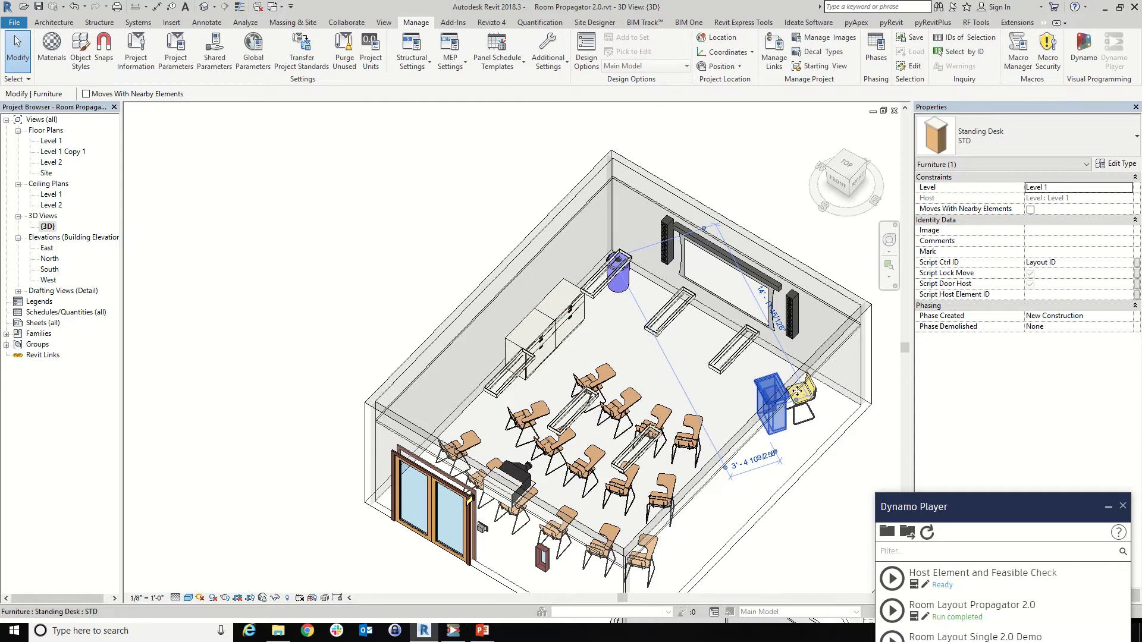
pyautogui.click(802, 394)
pyautogui.click(1054, 294)
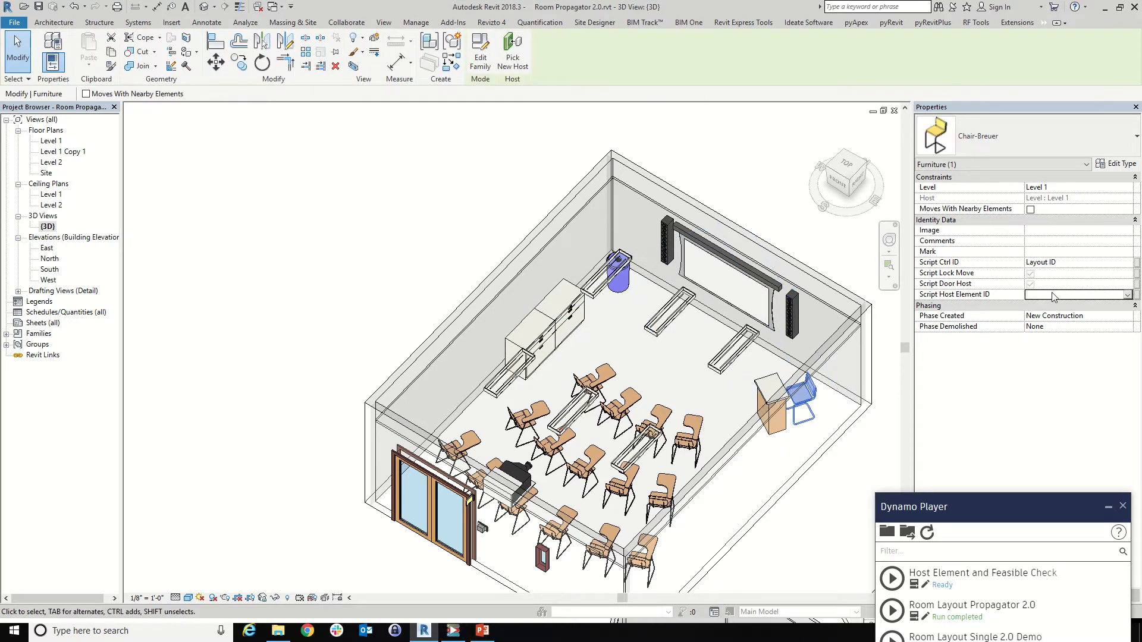
pyautogui.write('335638')
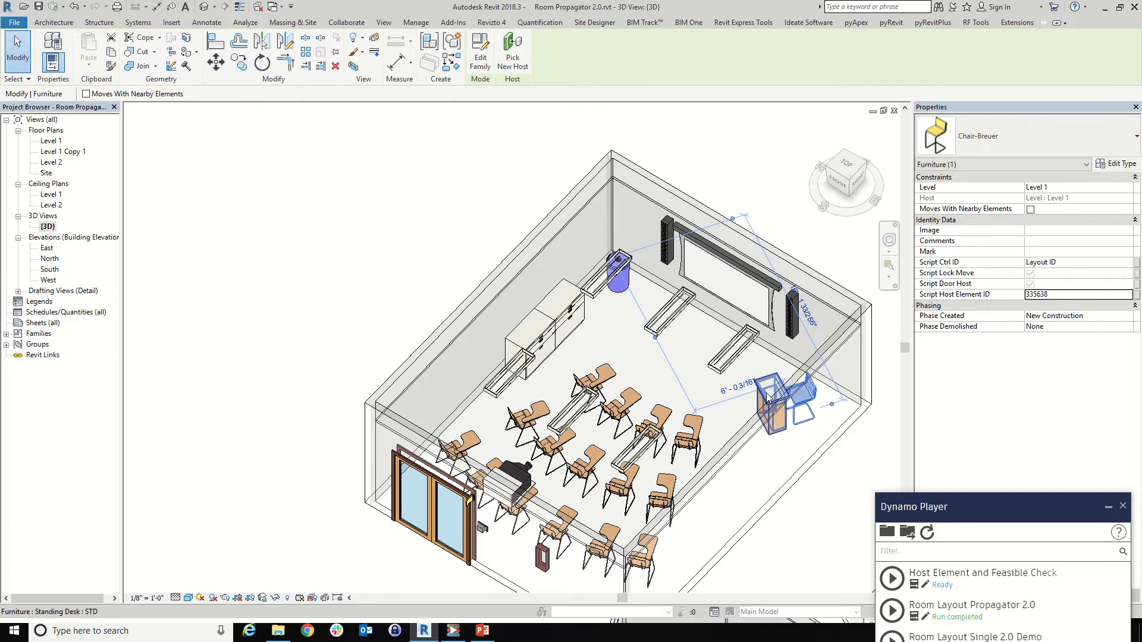
# Compare room 1's furnished layout with the differently shaped empty rooms around it in 3D
pyautogui.scroll(-5, 553, 315)
pyautogui.click(506, 430)
pyautogui.keyDown('shift'); pyautogui.moveTo(505, 429); pyautogui.dragTo(637, 427, button='middle'); pyautogui.keyUp('shift')
pyautogui.scroll(-4, 503, 360)
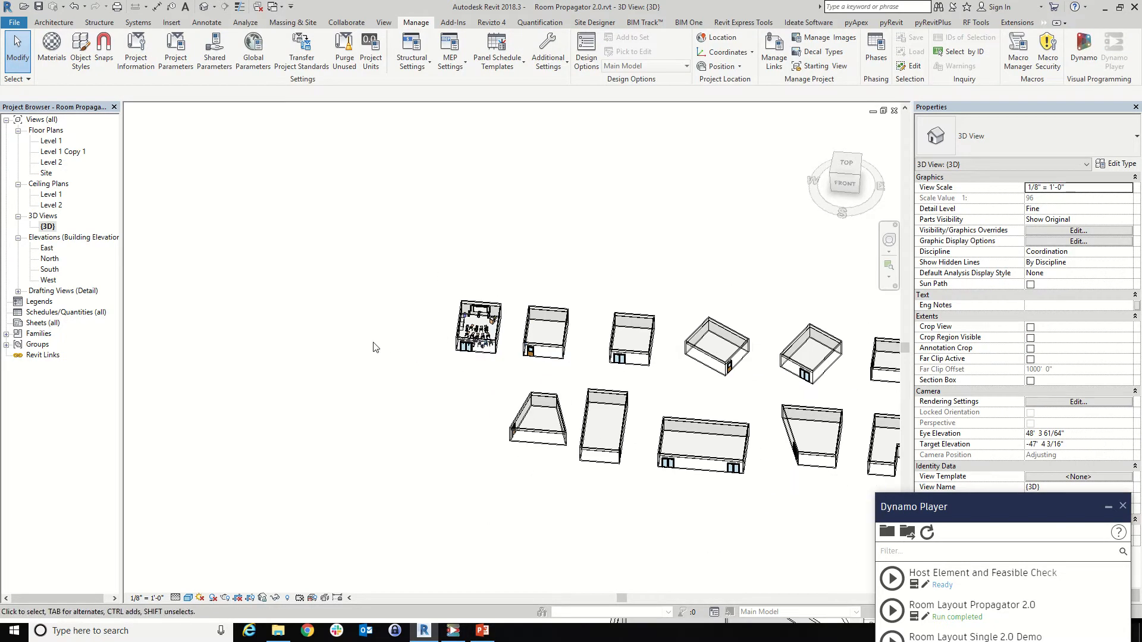
pyautogui.scroll(-5, 373, 343)
pyautogui.scroll(4, 554, 351)
pyautogui.scroll(3, 339, 383)
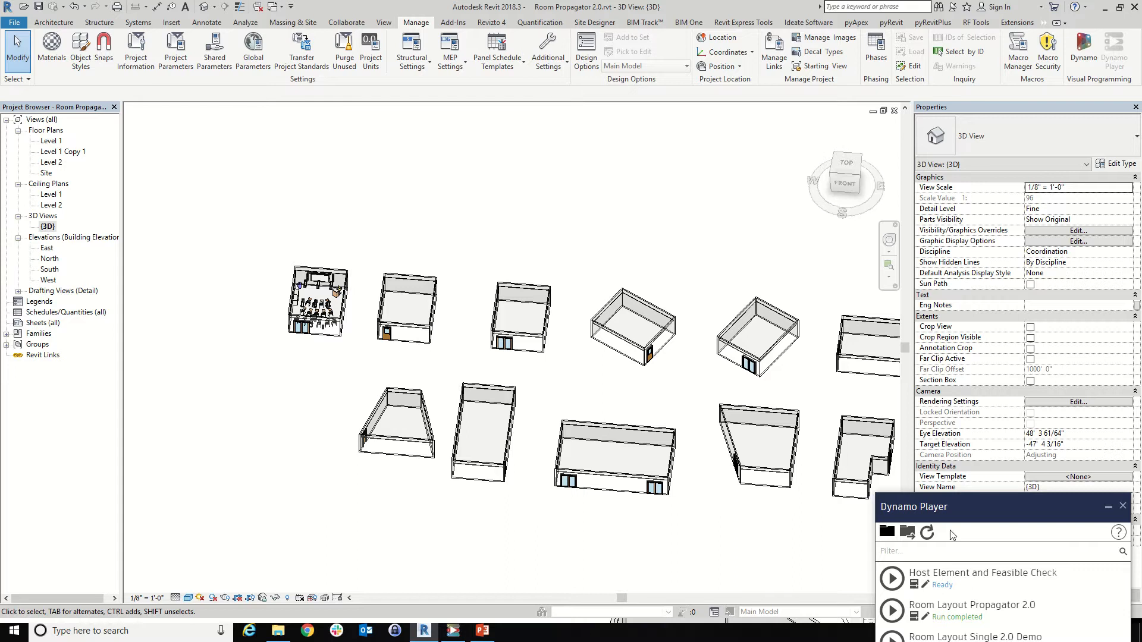
pyautogui.scroll(4, 320, 420)
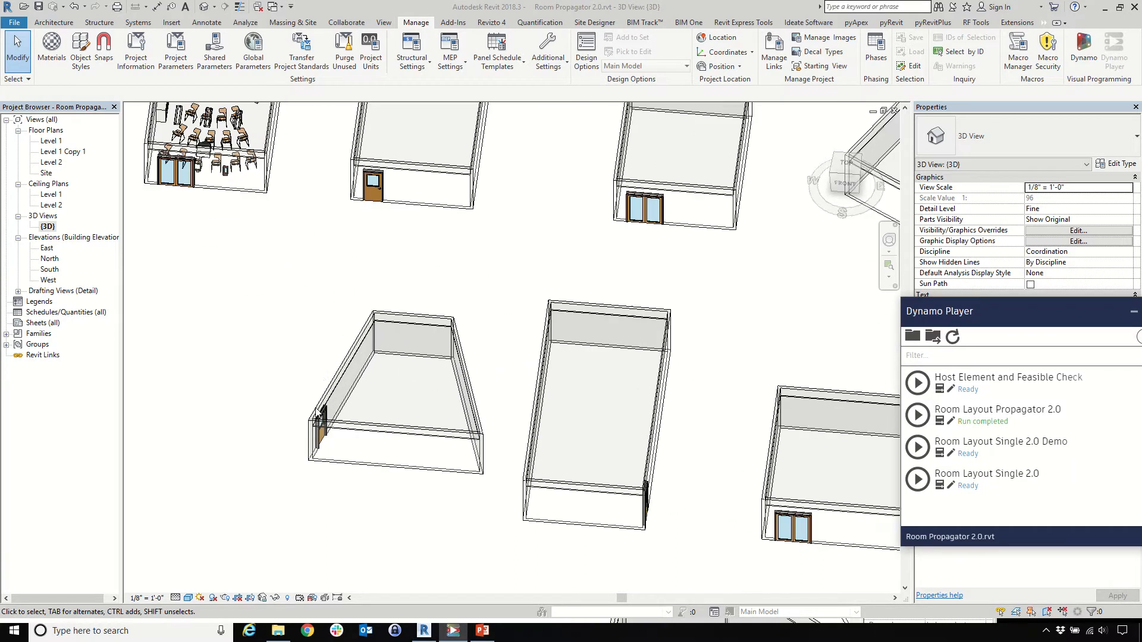
pyautogui.scroll(-4, 297, 413)
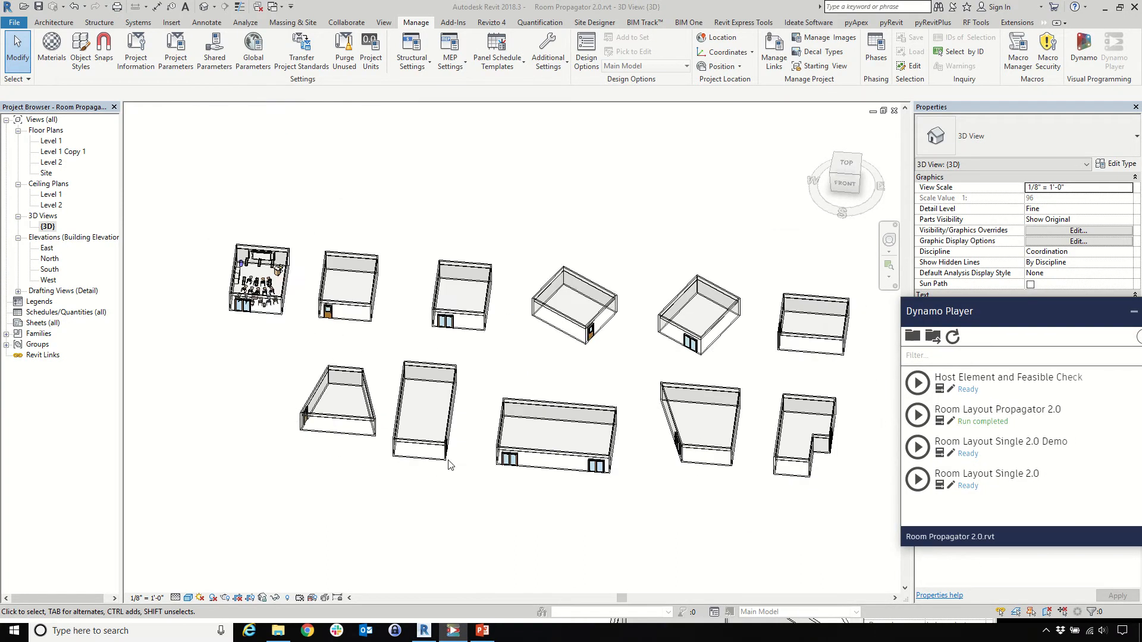
# Examine the single and double doors of the empty rooms and where they sit in the walls
pyautogui.scroll(4, 381, 410)
pyautogui.keyDown('shift'); pyautogui.moveTo(380, 410); pyautogui.dragTo(454, 413, button='middle'); pyautogui.keyUp('shift')
pyautogui.scroll(-3, 454, 410)
pyautogui.scroll(1, 590, 370)
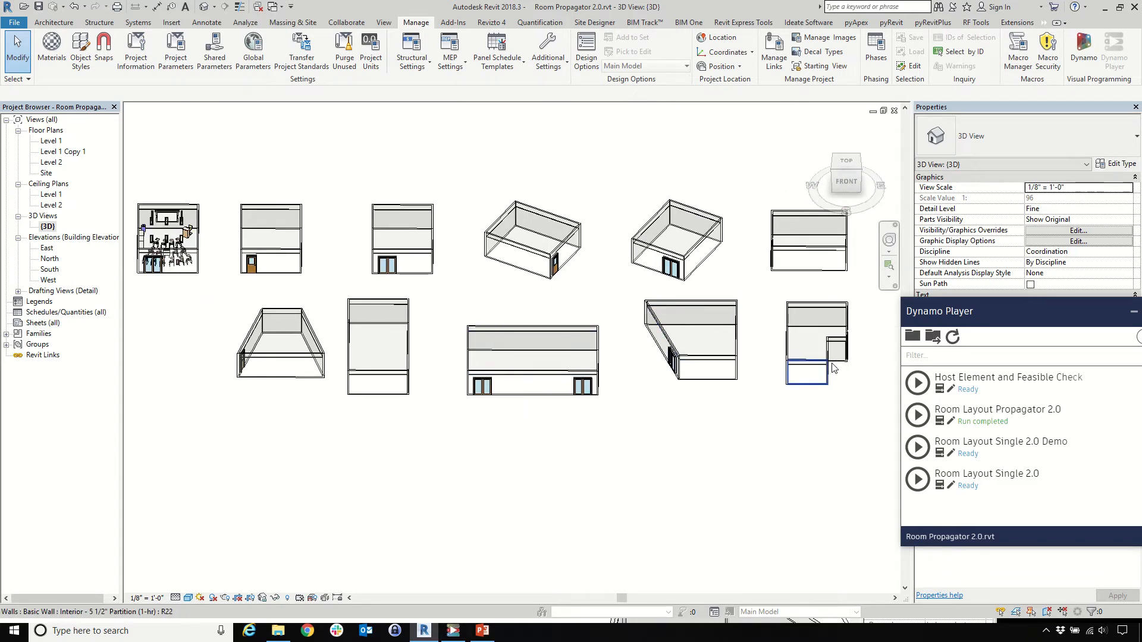
pyautogui.scroll(3, 291, 268)
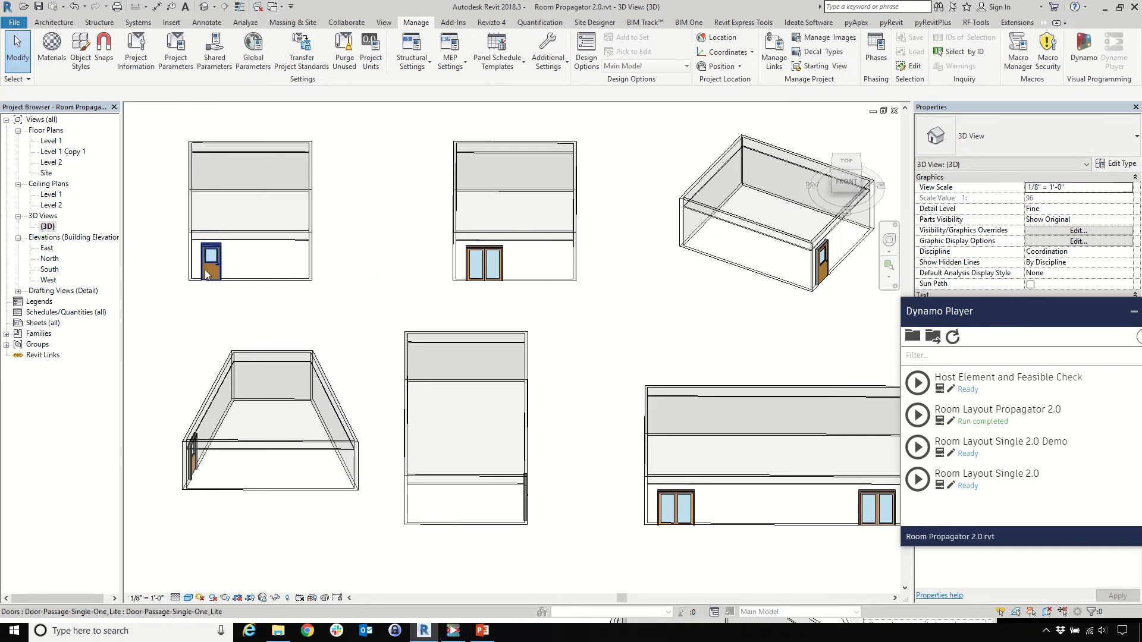
pyautogui.click(480, 265)
pyautogui.scroll(-2, 481, 265)
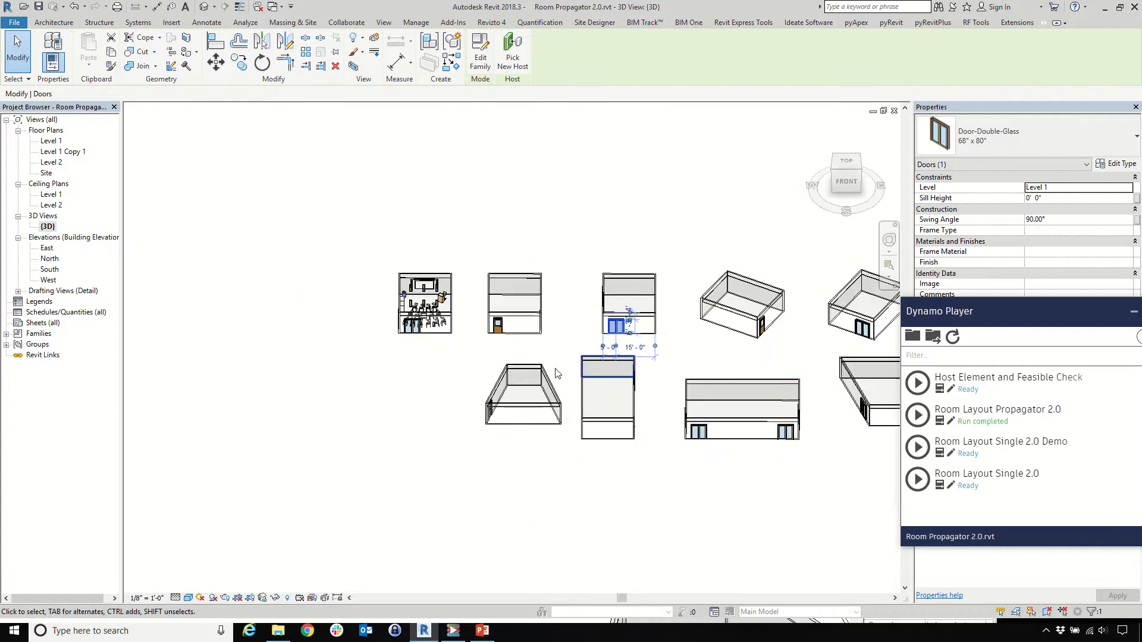
# Run the Room Layout Propagator 2.0 script and move Dynamo Player farther clear of the model
pyautogui.scroll(5, 421, 349)
pyautogui.click(421, 350)
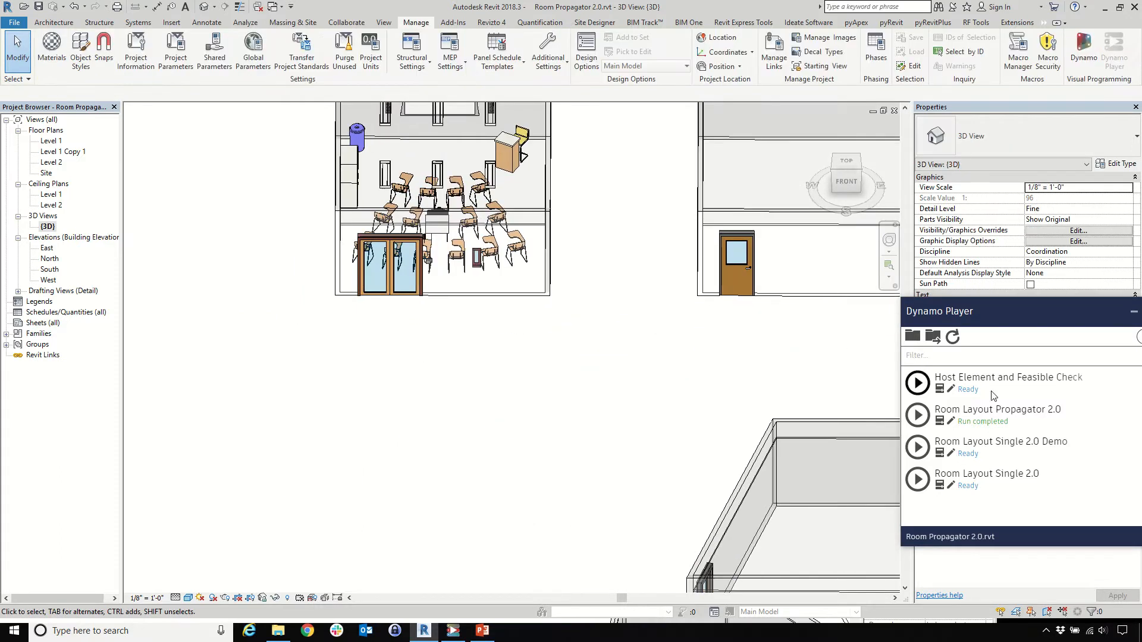
pyautogui.click(917, 415)
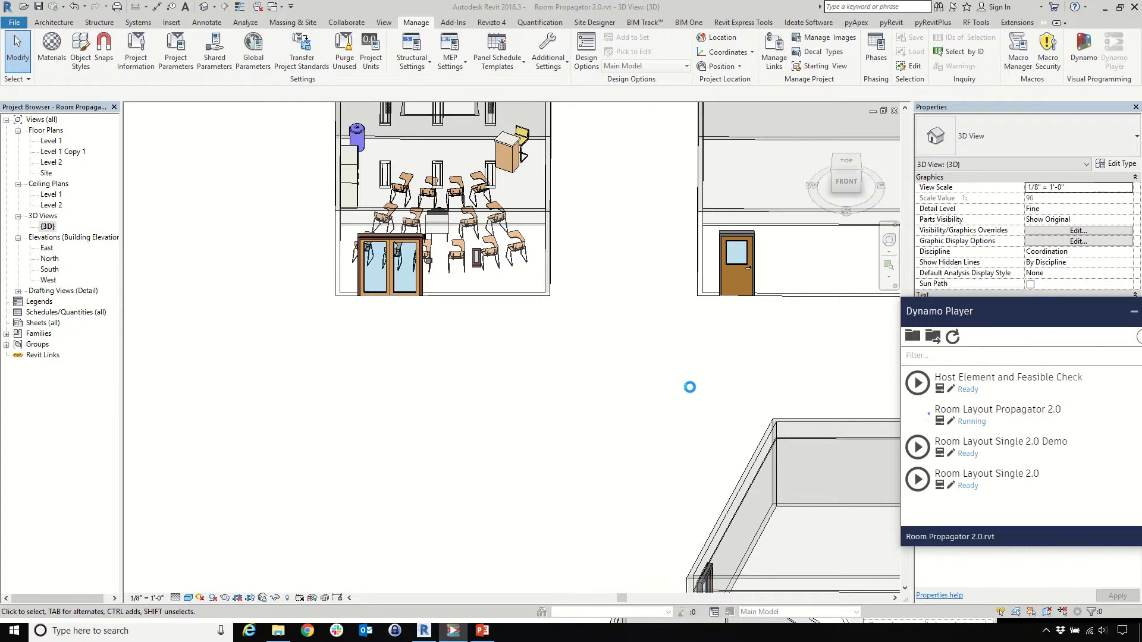
pyautogui.moveTo(955, 316); pyautogui.dragTo(995, 427)
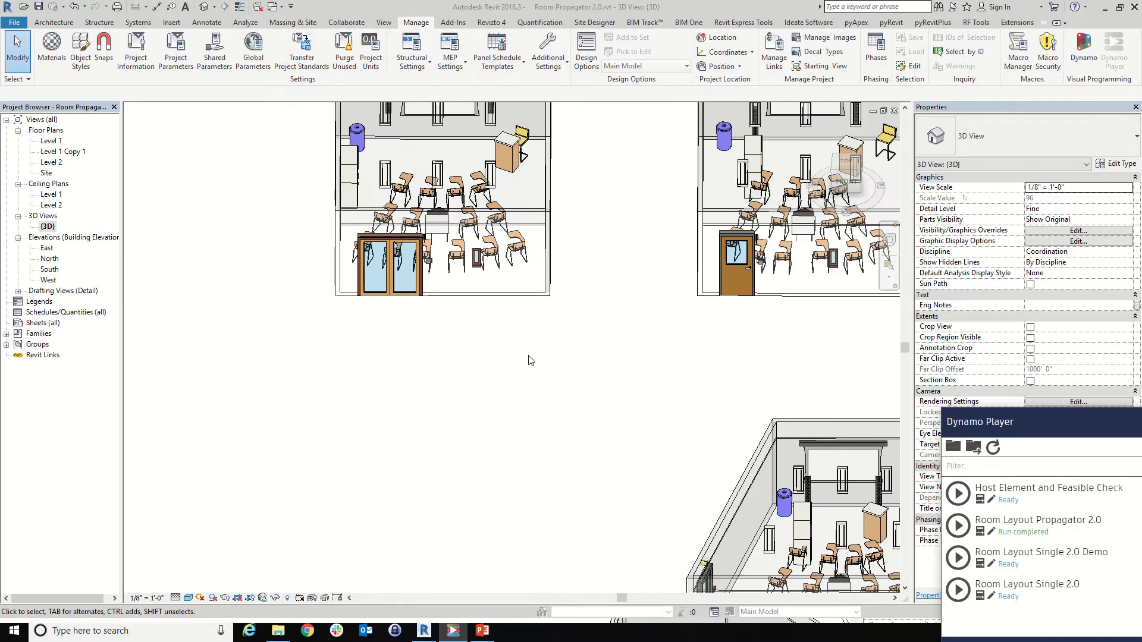
# Inspect the pedestals and chair placement in the populated rooms, and run Room Layout Propagator 2.0 a second time
pyautogui.scroll(-3, 488, 343)
pyautogui.scroll(2, 783, 304)
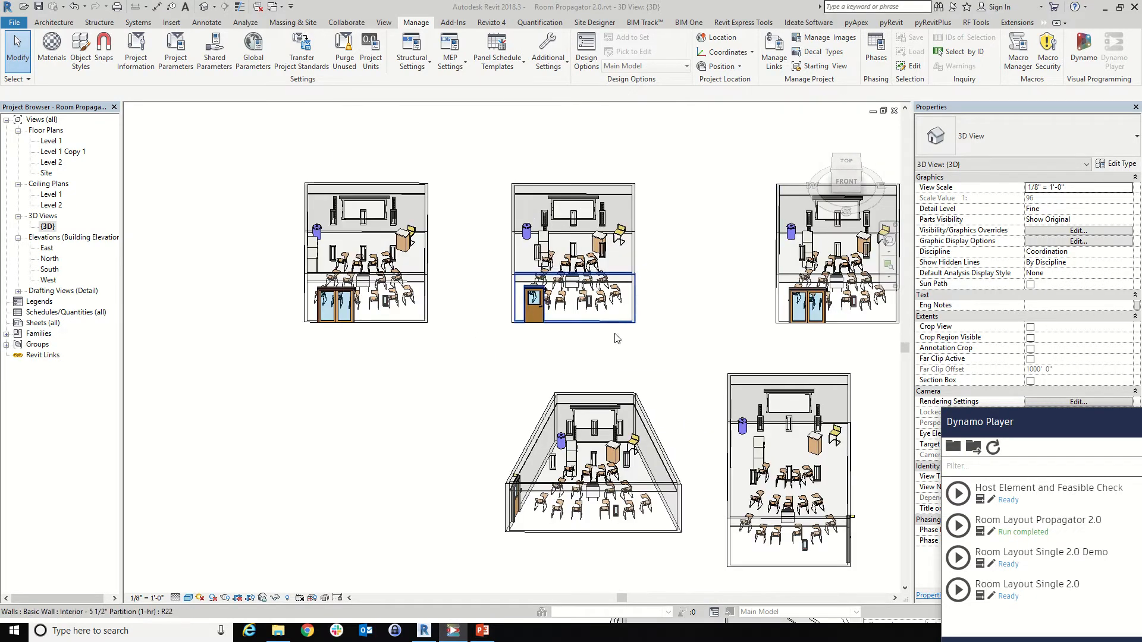
pyautogui.keyDown('shift'); pyautogui.moveTo(644, 355); pyautogui.dragTo(657, 353, button='middle'); pyautogui.keyUp('shift')
pyautogui.scroll(3, 607, 330)
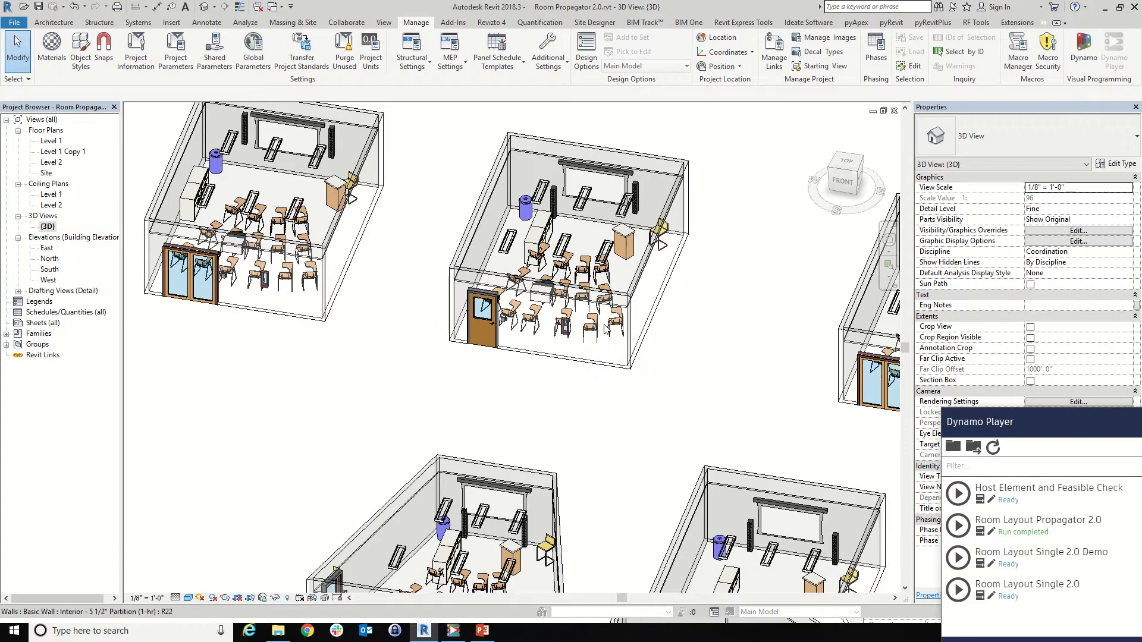
pyautogui.click(542, 233)
pyautogui.click(713, 326)
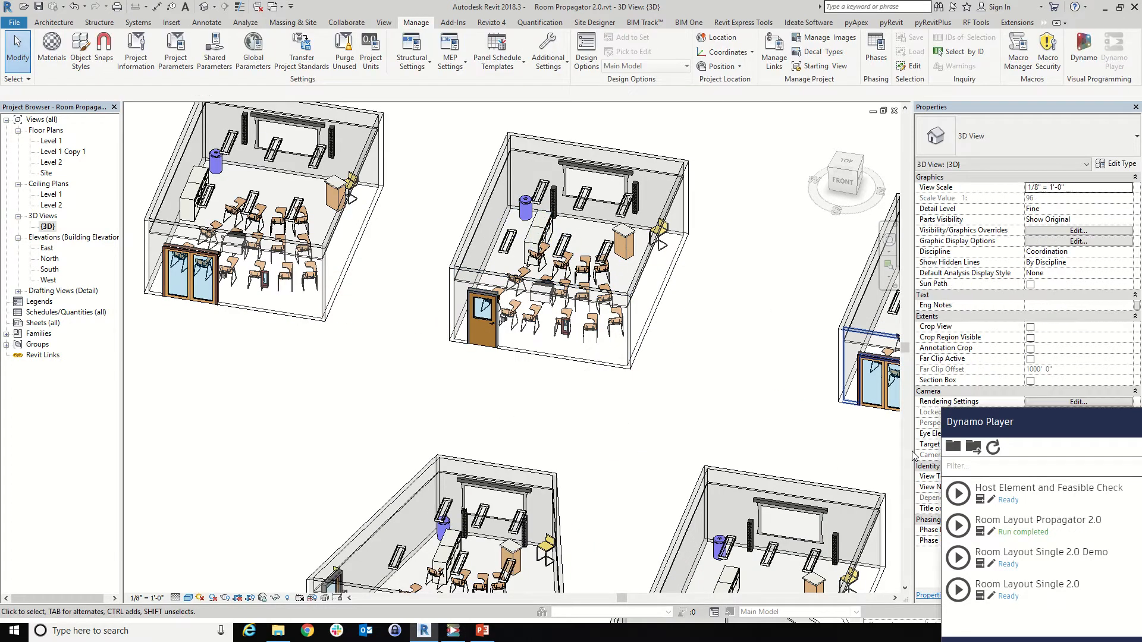
pyautogui.click(957, 526)
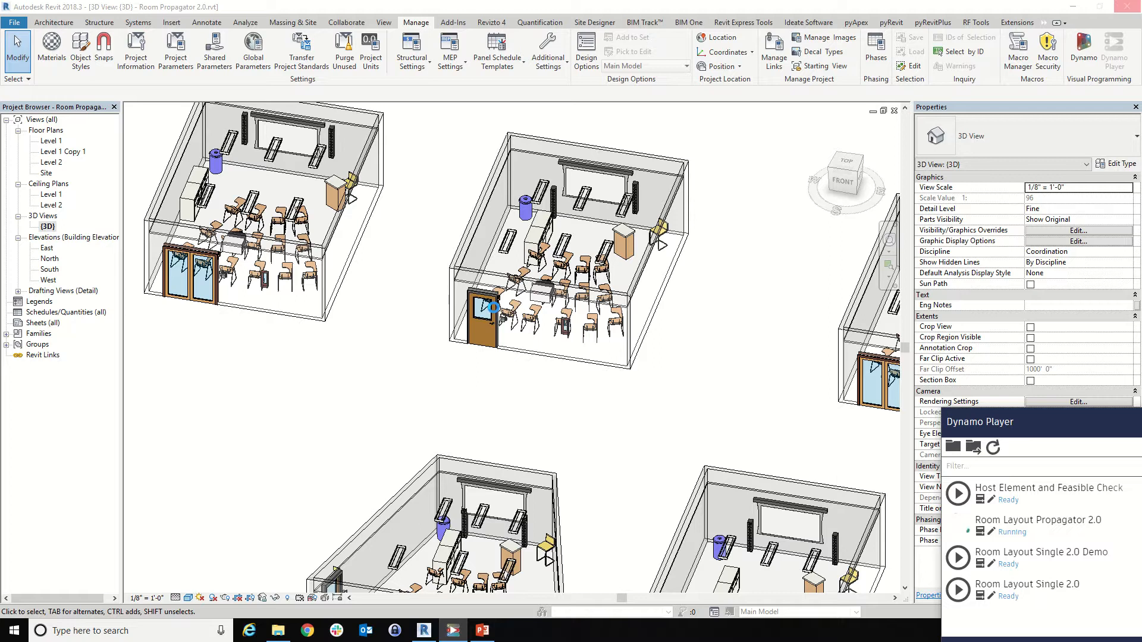
# Examine the name tag and control panel beside the door of the trapezoidal room
pyautogui.scroll(-4, 494, 310)
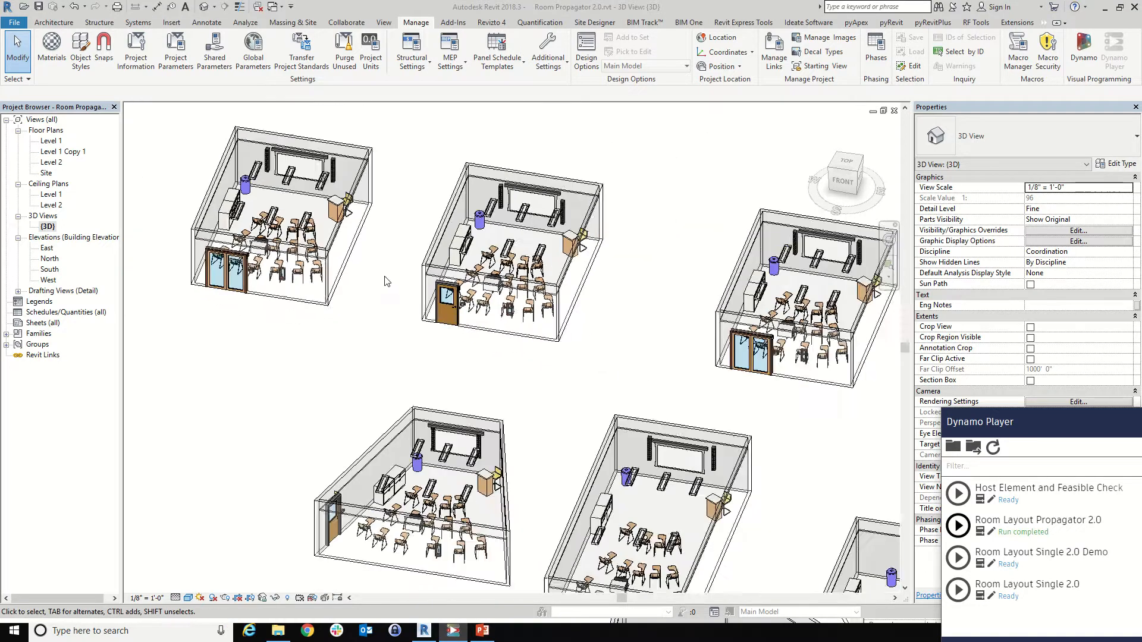
pyautogui.scroll(8, 333, 460)
pyautogui.click(359, 431)
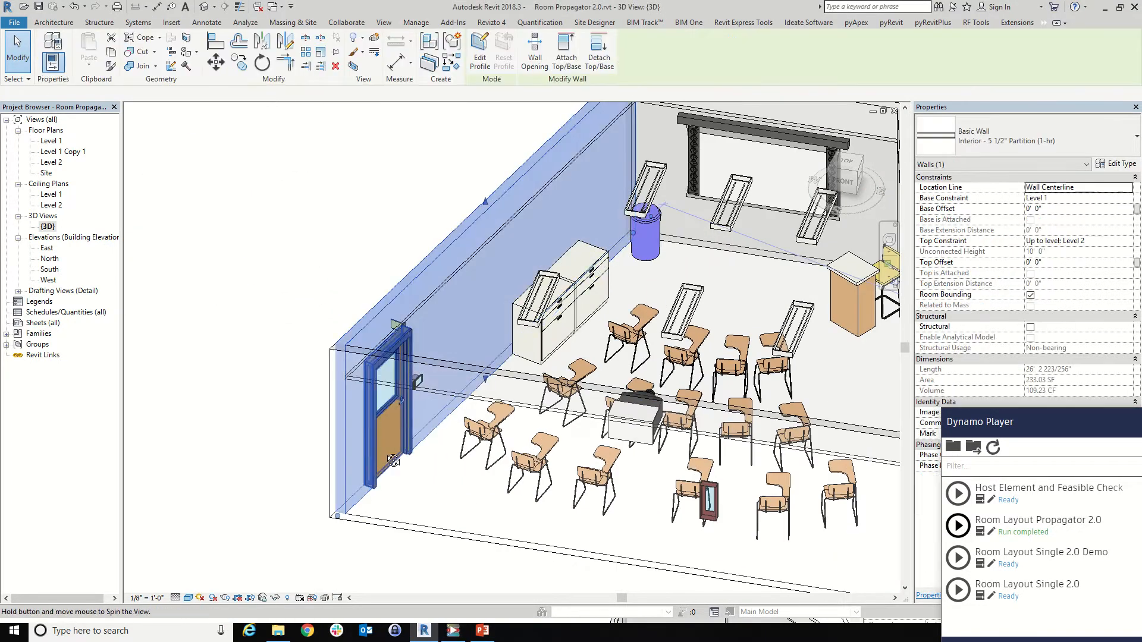
pyautogui.keyDown('shift'); pyautogui.moveTo(359, 430); pyautogui.dragTo(667, 405, button='middle'); pyautogui.keyUp('shift')
pyautogui.scroll(5, 651, 300)
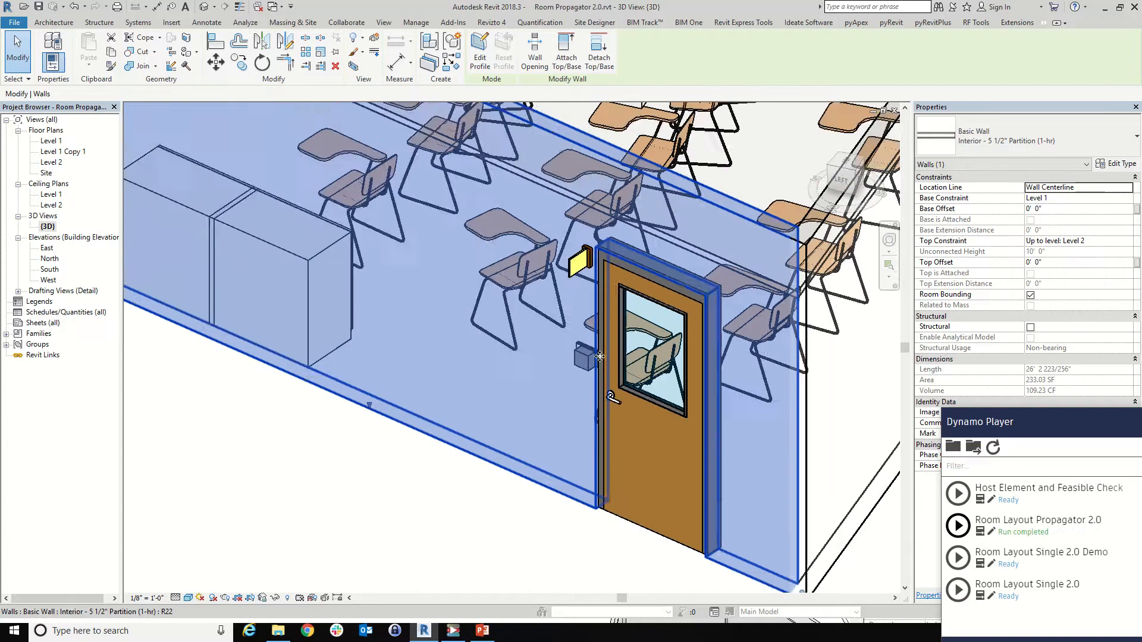
pyautogui.scroll(-6, 589, 238)
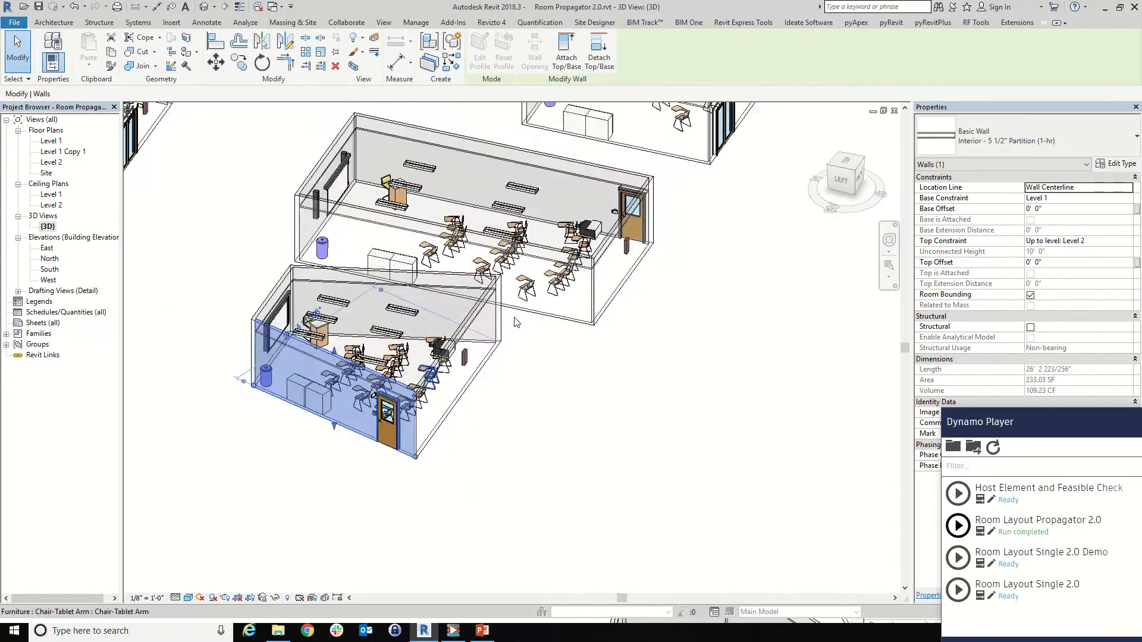
# Show the script properties of the control panel beside the long rectangular room's single door
pyautogui.keyDown('shift'); pyautogui.moveTo(589, 238); pyautogui.dragTo(479, 470, button='middle'); pyautogui.keyUp('shift')
pyautogui.scroll(6, 545, 119)
pyautogui.click(559, 137)
pyautogui.scroll(-5, 479, 470)
pyautogui.scroll(6, 500, 321)
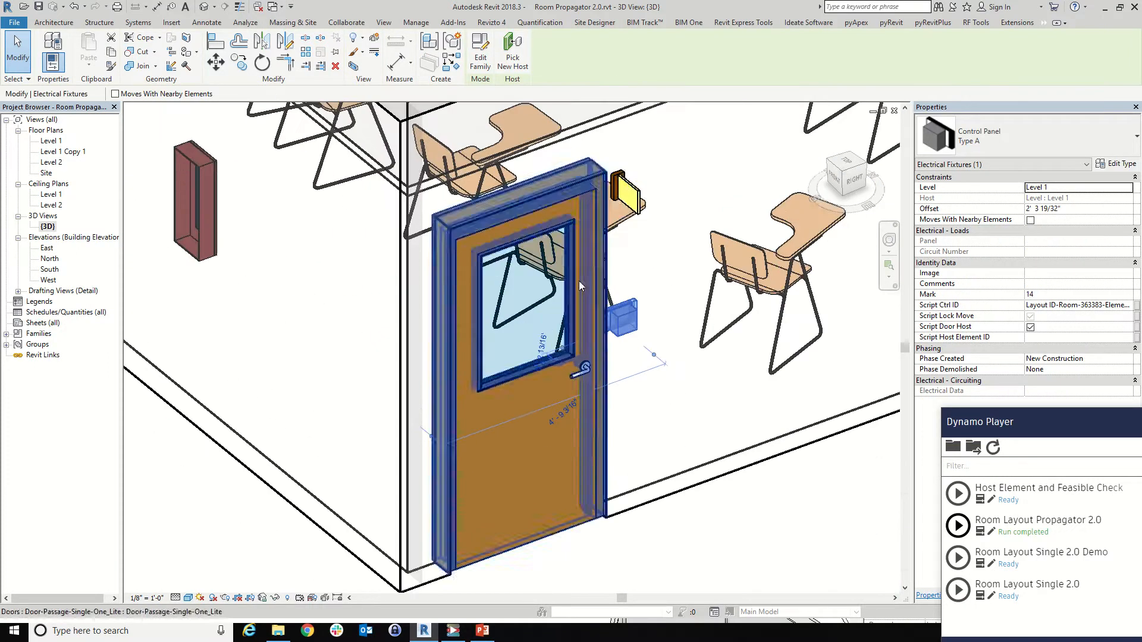
# Inspect the control panel and name tag beside the wide rectangular room's double door
pyautogui.scroll(-5, 470, 292)
pyautogui.scroll(6, 595, 417)
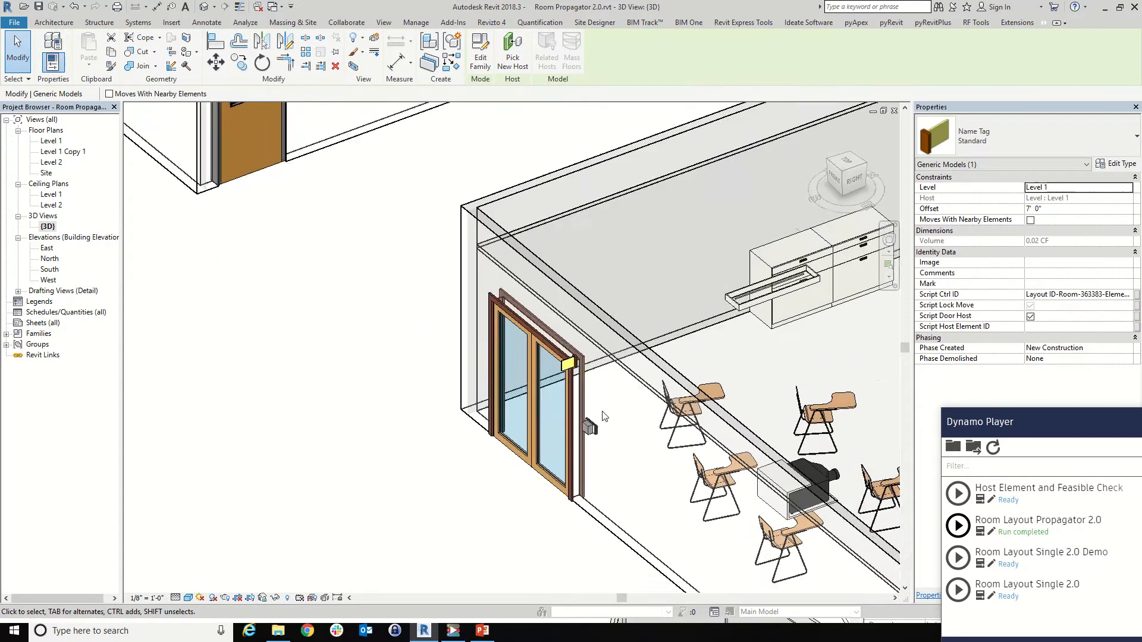
pyautogui.click(589, 430)
pyautogui.click(563, 357)
pyautogui.scroll(-10, 475, 340)
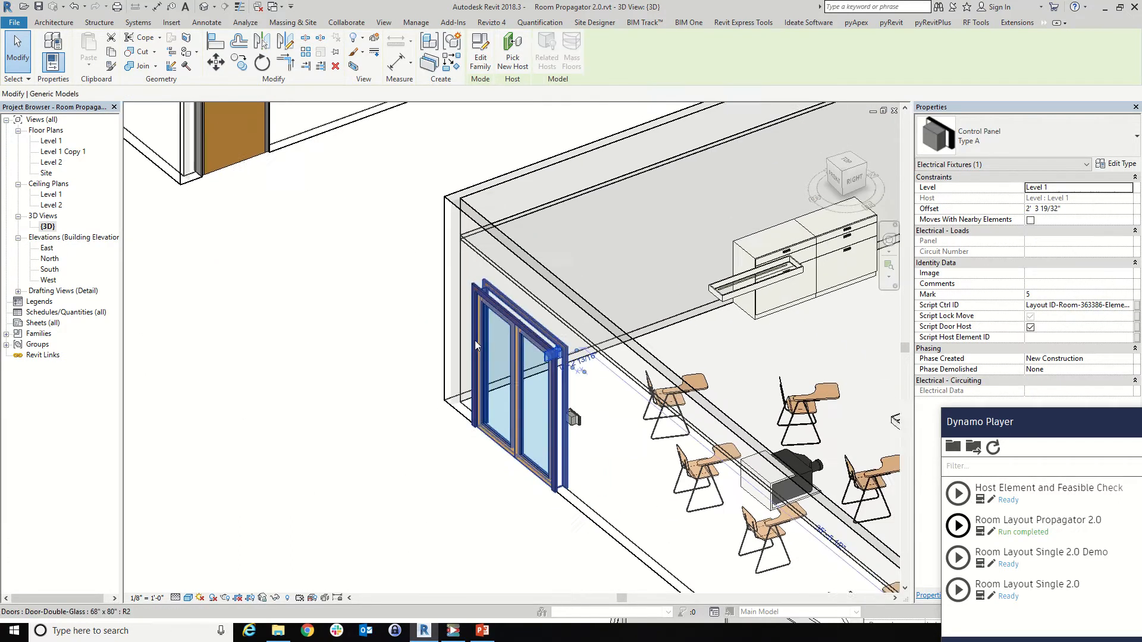
# Inspect the control panel at the L-shaped room's double door from outside, inside and above
pyautogui.scroll(10, 684, 503)
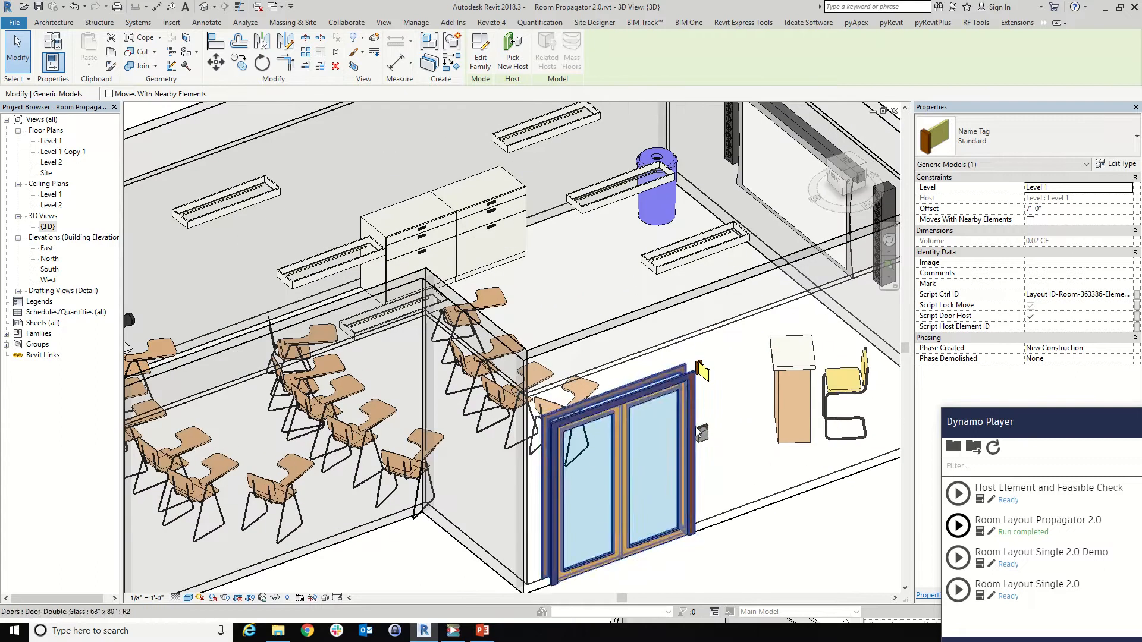
pyautogui.click(702, 433)
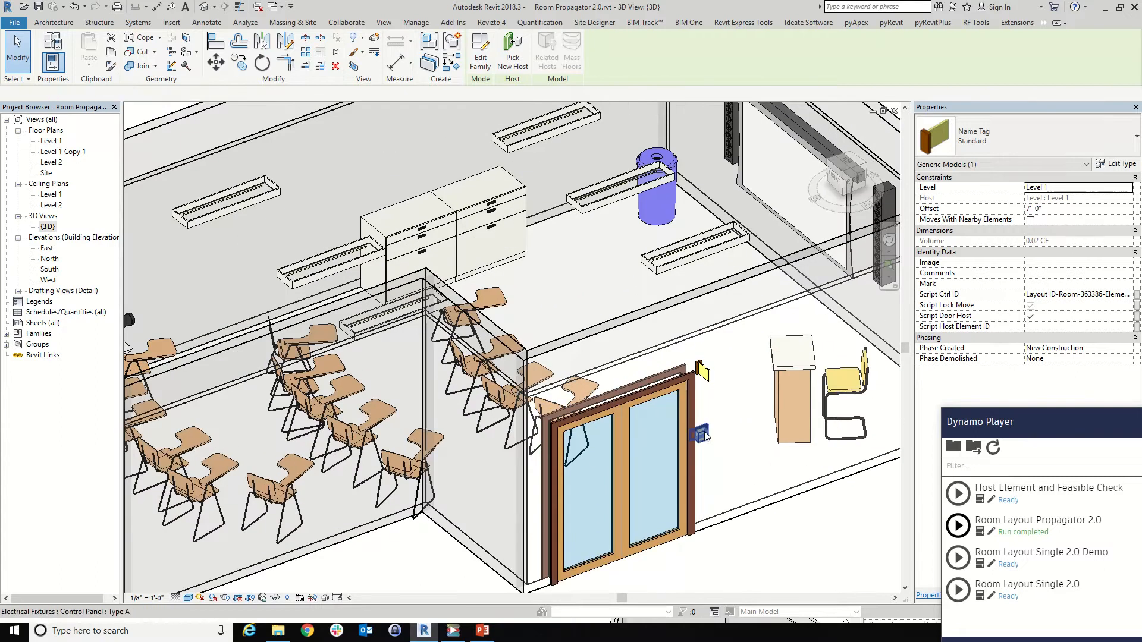
pyautogui.keyDown('shift'); pyautogui.moveTo(708, 439); pyautogui.dragTo(830, 519, button='middle'); pyautogui.keyUp('shift')
pyautogui.scroll(-8, 791, 515)
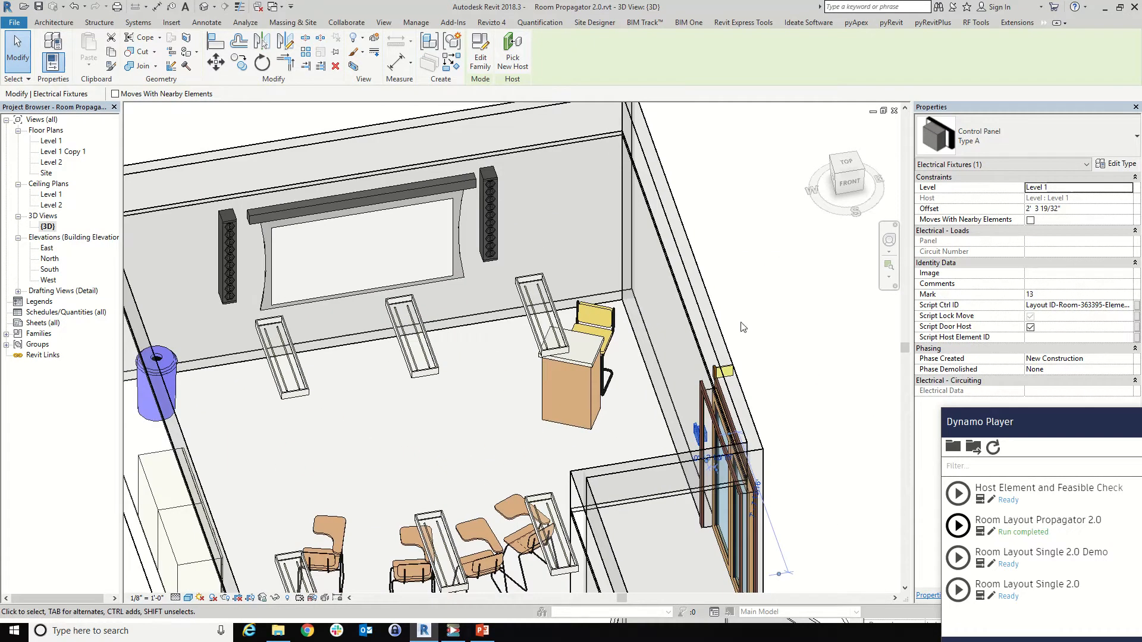
pyautogui.scroll(3, 750, 509)
pyautogui.keyDown('shift'); pyautogui.moveTo(743, 507); pyautogui.dragTo(737, 499, button='middle'); pyautogui.keyUp('shift')
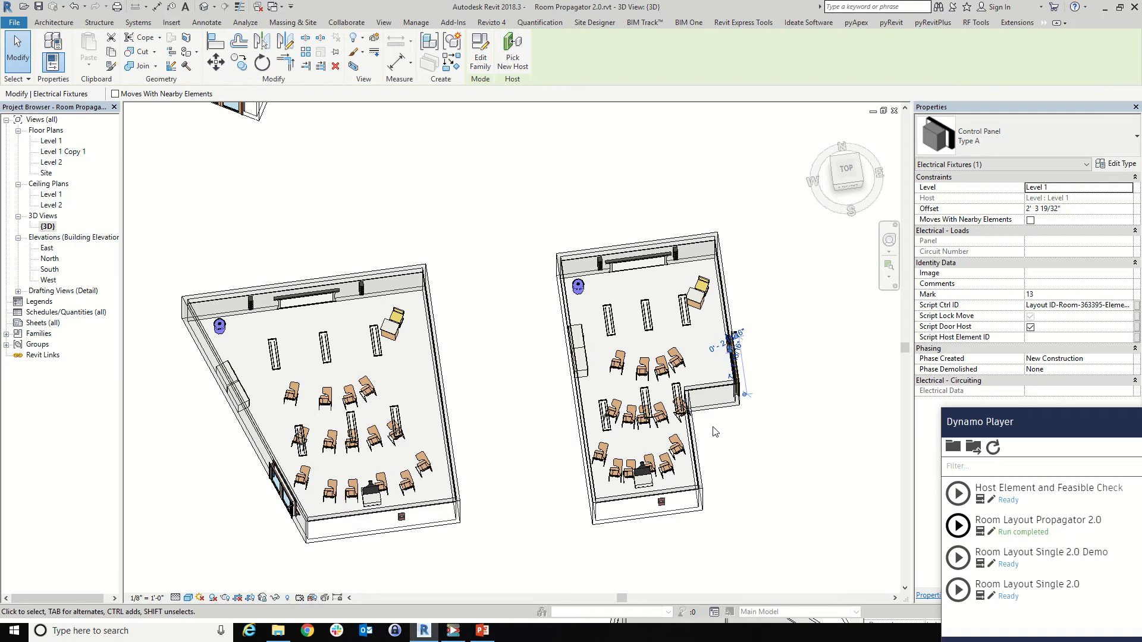
# Examine the two adjoining storage pedestals along the long rectangular room's wall from above
pyautogui.scroll(-5, 715, 432)
pyautogui.keyDown('shift'); pyautogui.moveTo(715, 433); pyautogui.dragTo(657, 454, button='middle'); pyautogui.keyUp('shift')
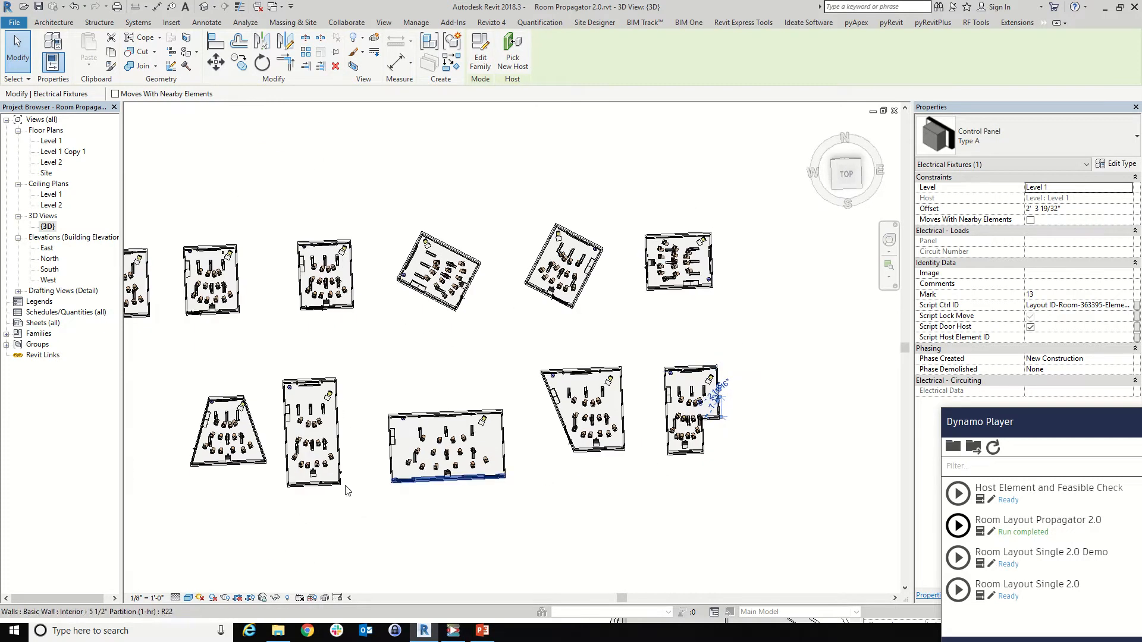
pyautogui.scroll(5, 348, 490)
pyautogui.click(389, 320)
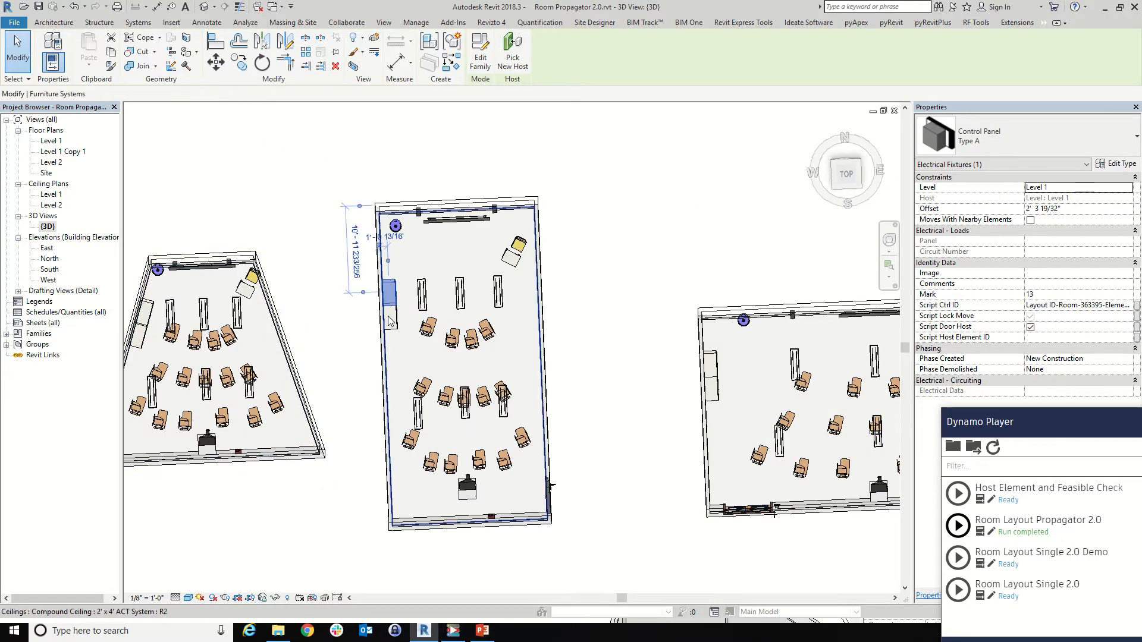
pyautogui.scroll(5, 390, 320)
pyautogui.click(389, 320)
pyautogui.scroll(-4, 408, 381)
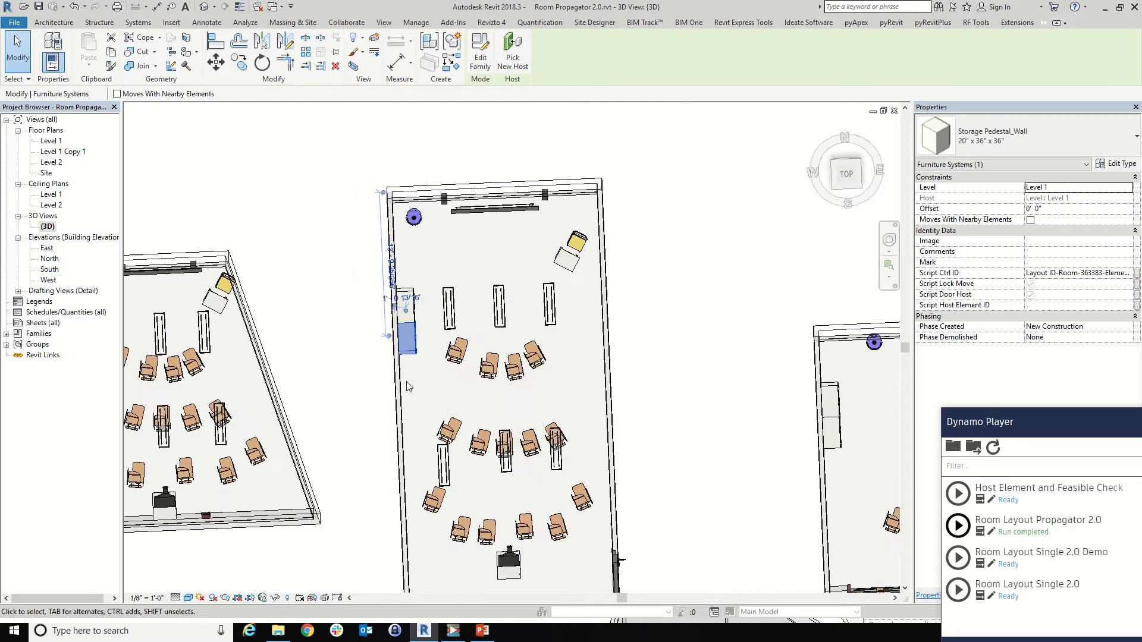
# Examine the storage pedestals along the wide rectangular room's side wall in 3D
pyautogui.scroll(-4, 408, 387)
pyautogui.keyDown('shift'); pyautogui.moveTo(408, 386); pyautogui.dragTo(533, 489, button='middle'); pyautogui.keyUp('shift')
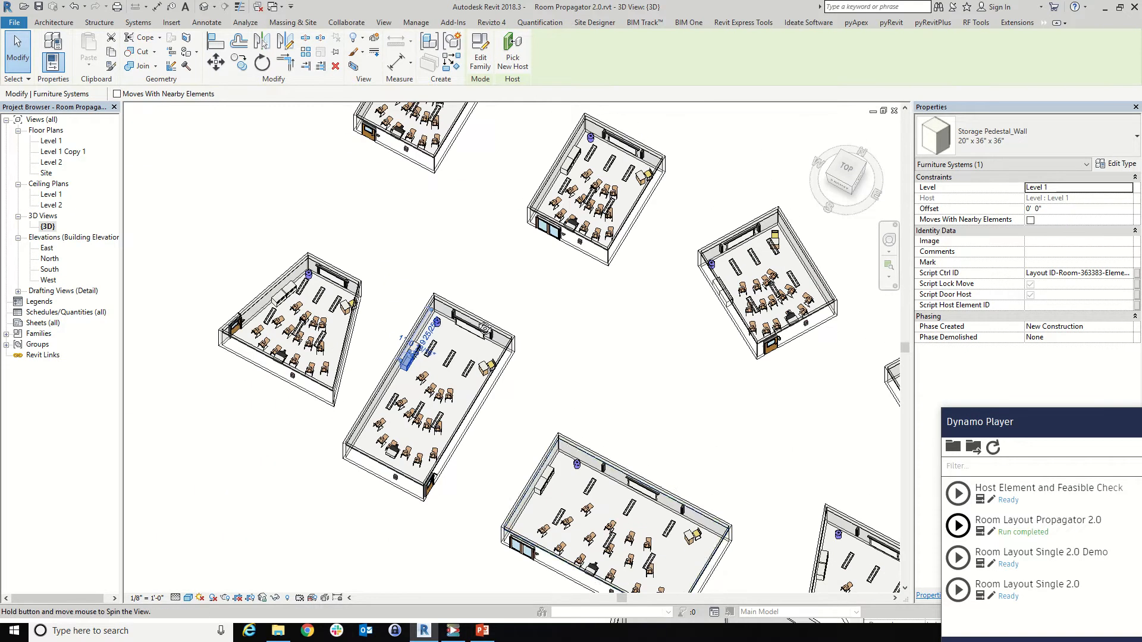
pyautogui.click(537, 481)
pyautogui.scroll(6, 544, 481)
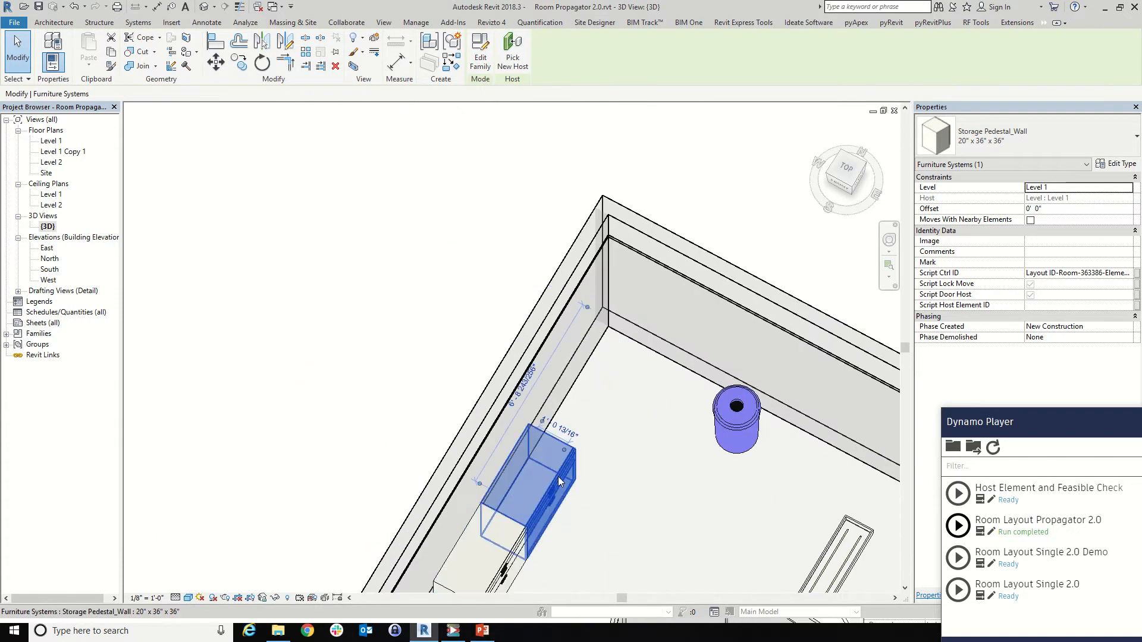
pyautogui.scroll(-5, 559, 482)
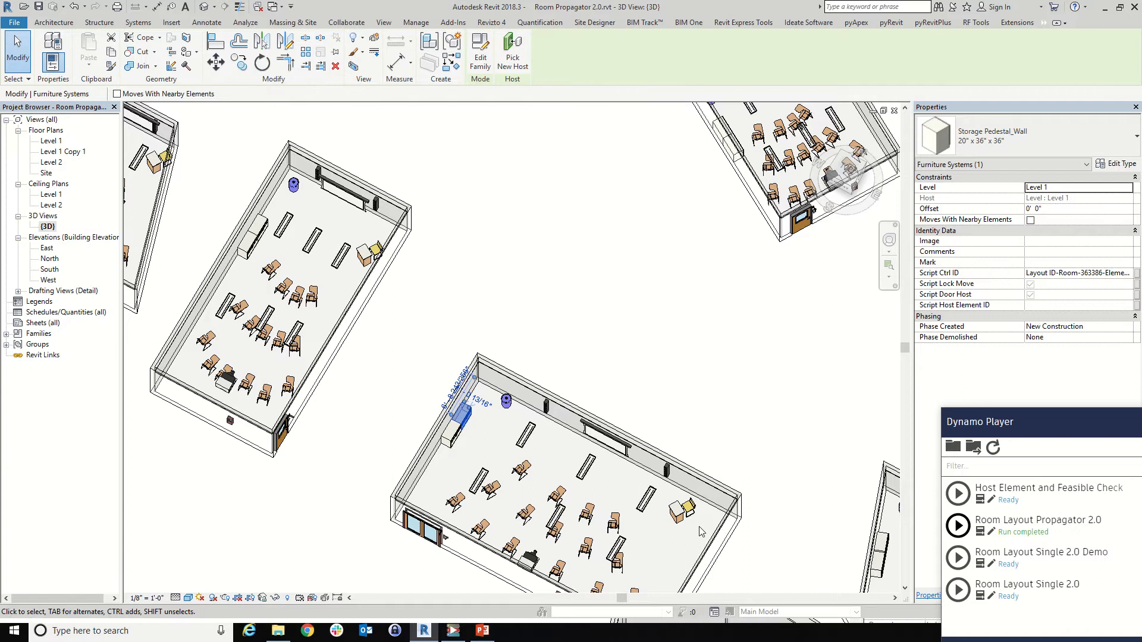
# Compare the Breuer chair's position relative to the standing desk across the wide, slanted-wall and other rooms
pyautogui.click(687, 508)
pyautogui.scroll(5, 690, 512)
pyautogui.keyDown('shift'); pyautogui.moveTo(690, 511); pyautogui.dragTo(727, 636, button='middle'); pyautogui.keyUp('shift')
pyautogui.click(655, 511)
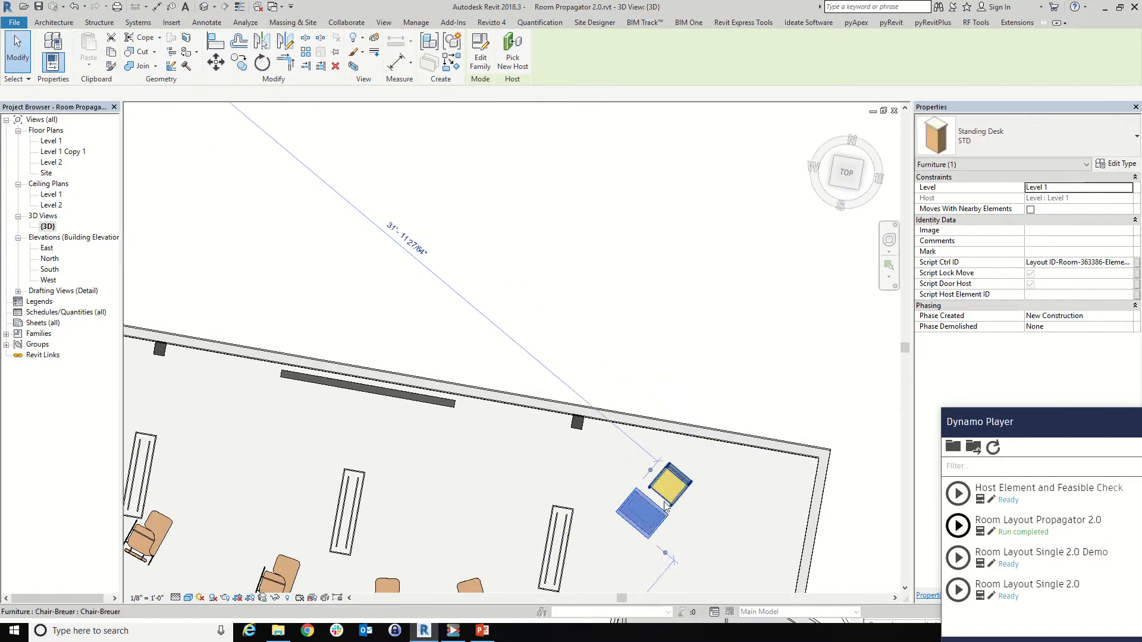
pyautogui.click(667, 493)
pyautogui.scroll(6, 667, 503)
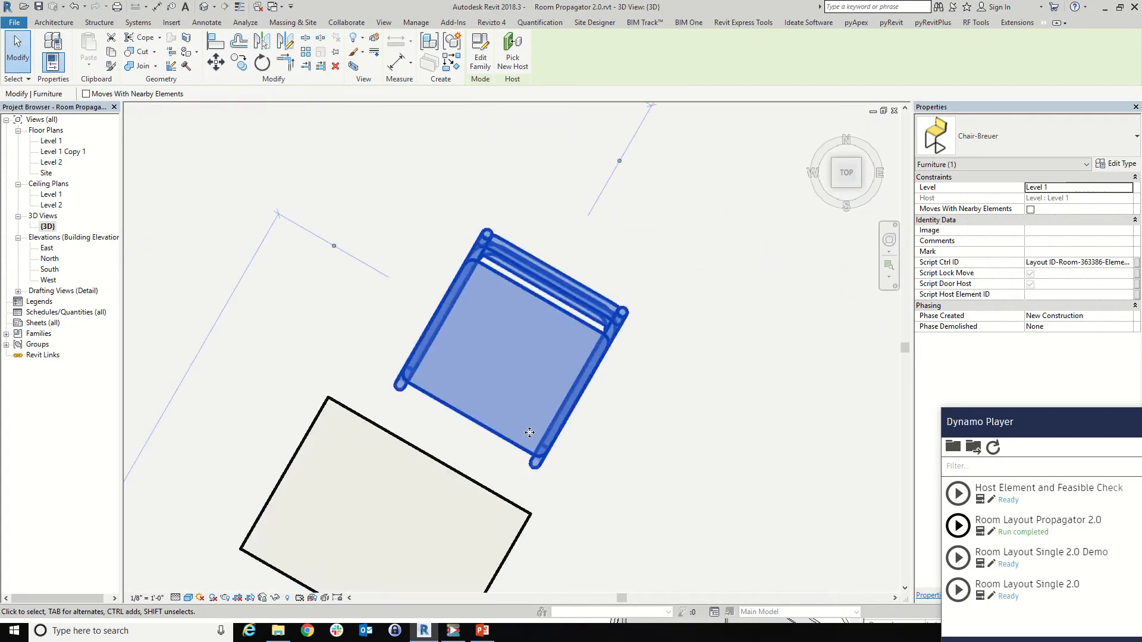
pyautogui.scroll(-8, 517, 452)
pyautogui.scroll(6, 613, 345)
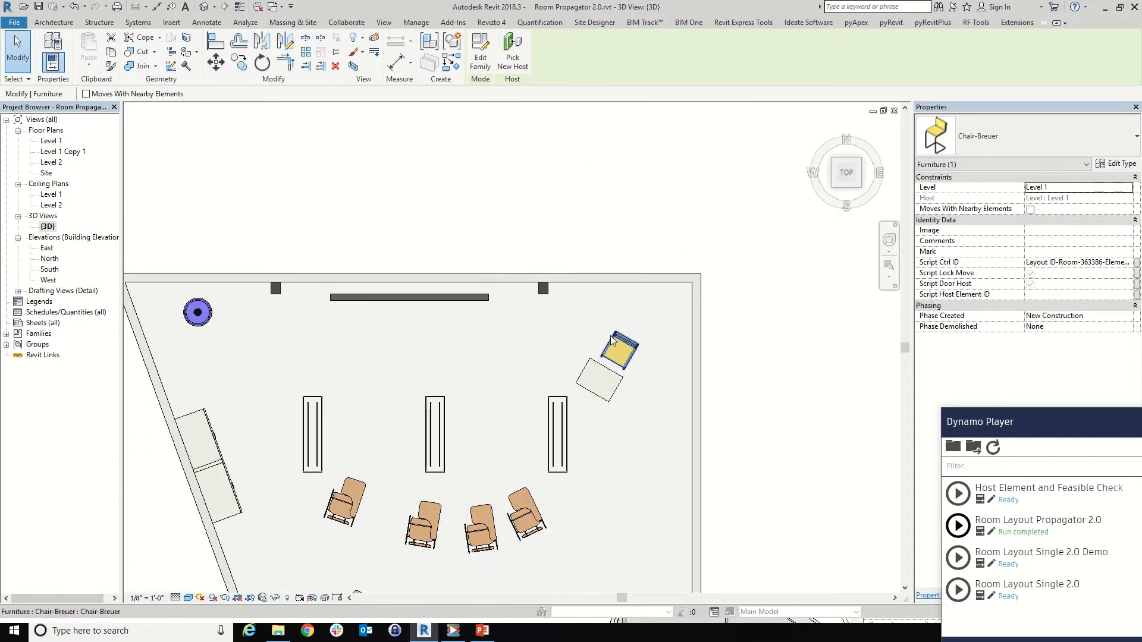
pyautogui.scroll(-5, 612, 342)
pyautogui.scroll(6, 663, 345)
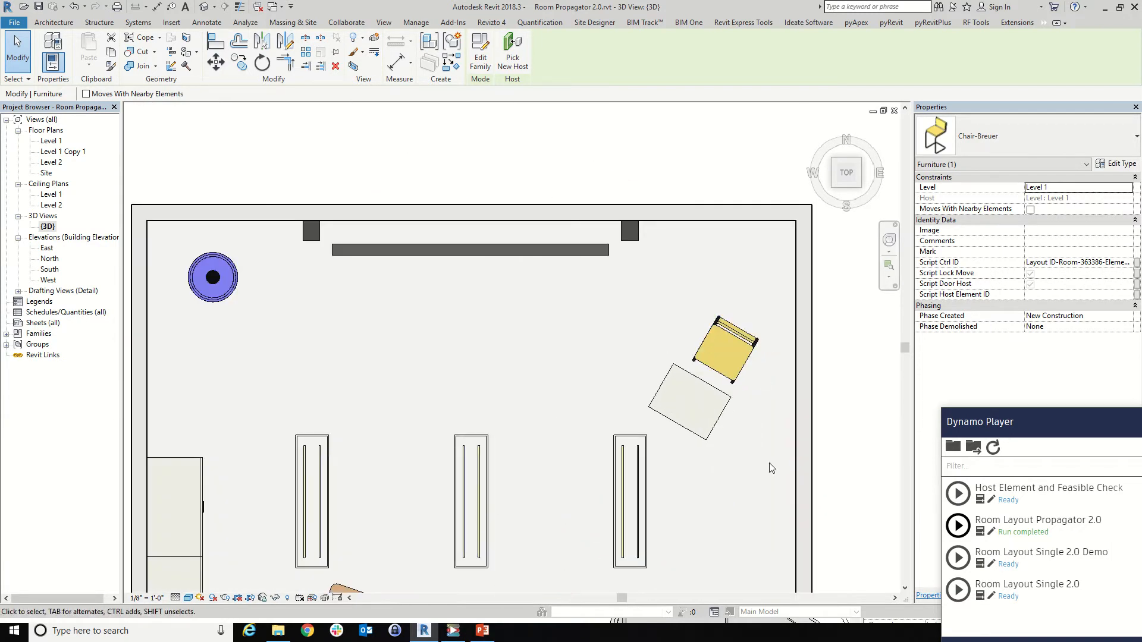
# Compare the chair-and-desk placement across the trapezoidal, rectangular and slanted-wall rooms, selecting both pieces in the slanted-wall room
pyautogui.scroll(-8, 772, 468)
pyautogui.scroll(4, 639, 475)
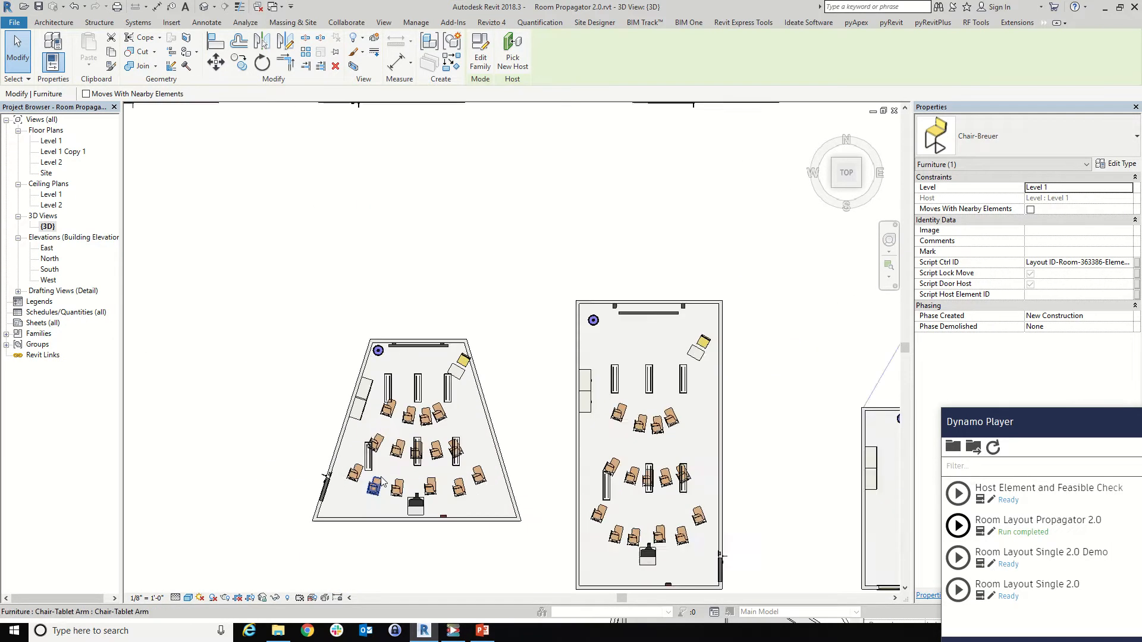
pyautogui.scroll(-3, 242, 323)
pyautogui.scroll(4, 803, 433)
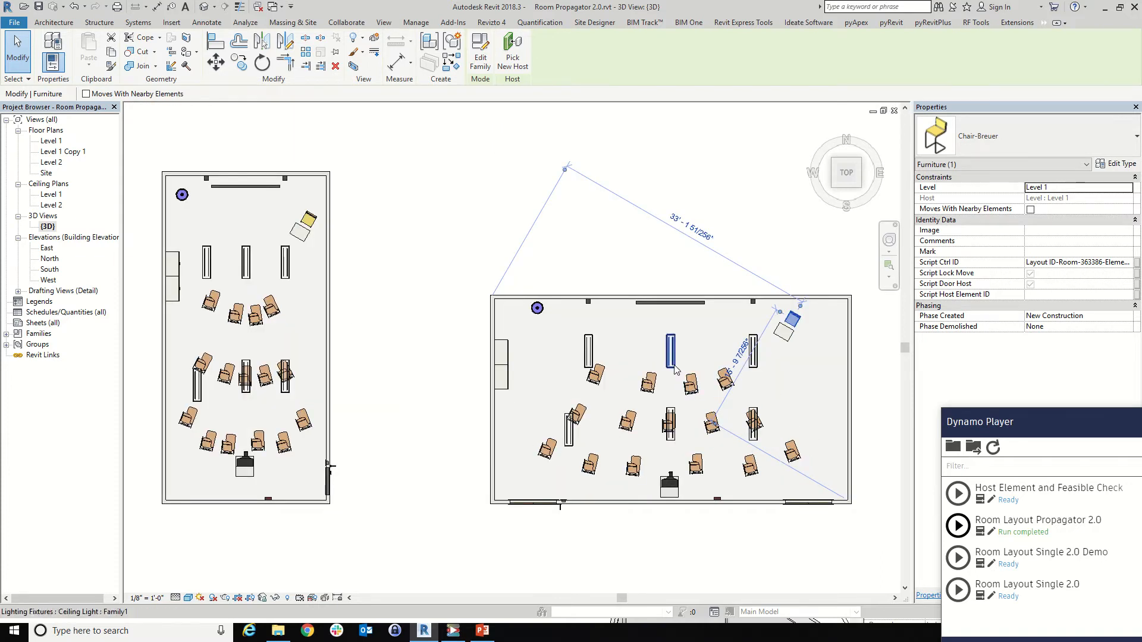
pyautogui.scroll(-4, 422, 399)
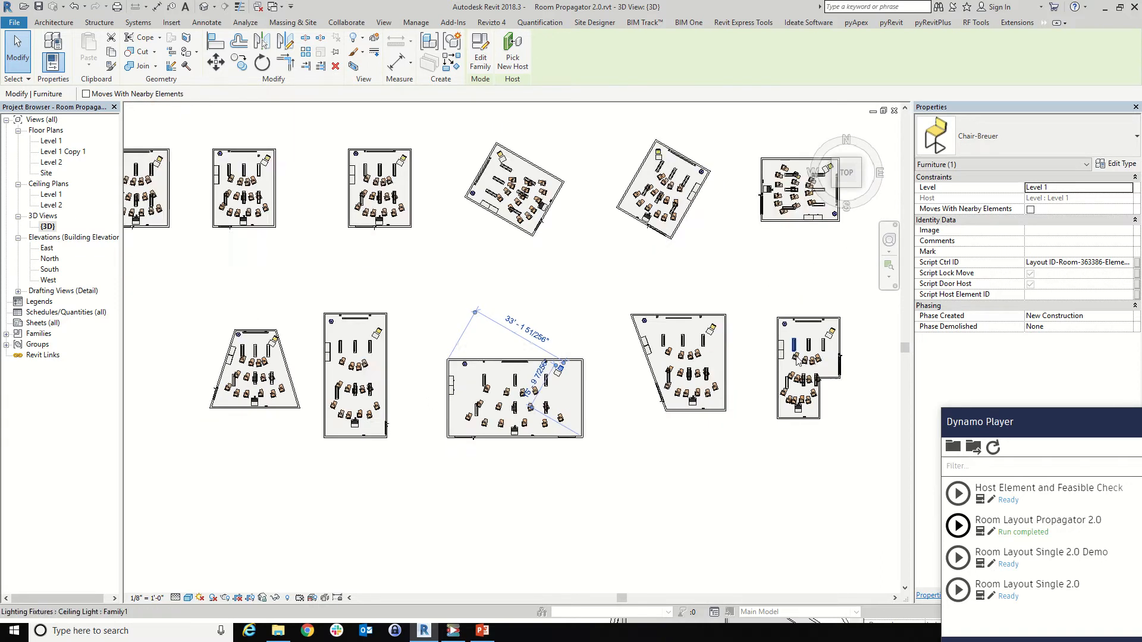
pyautogui.scroll(5, 725, 327)
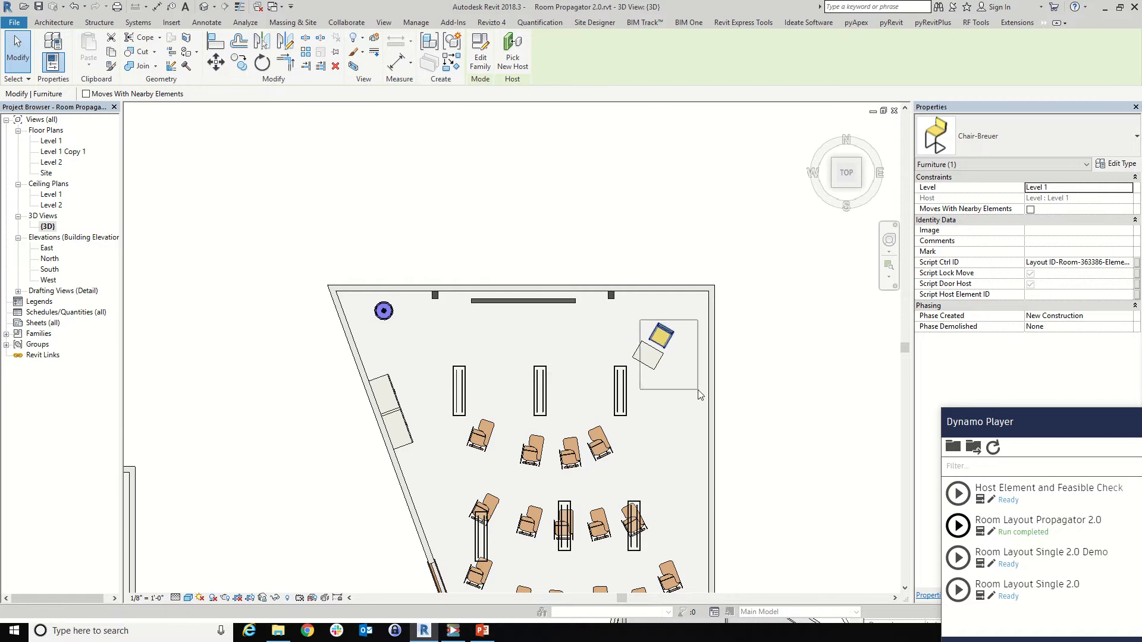
pyautogui.keyDown('ctrl'); pyautogui.click(653, 337); pyautogui.keyUp('ctrl')
pyautogui.scroll(-5, 630, 437)
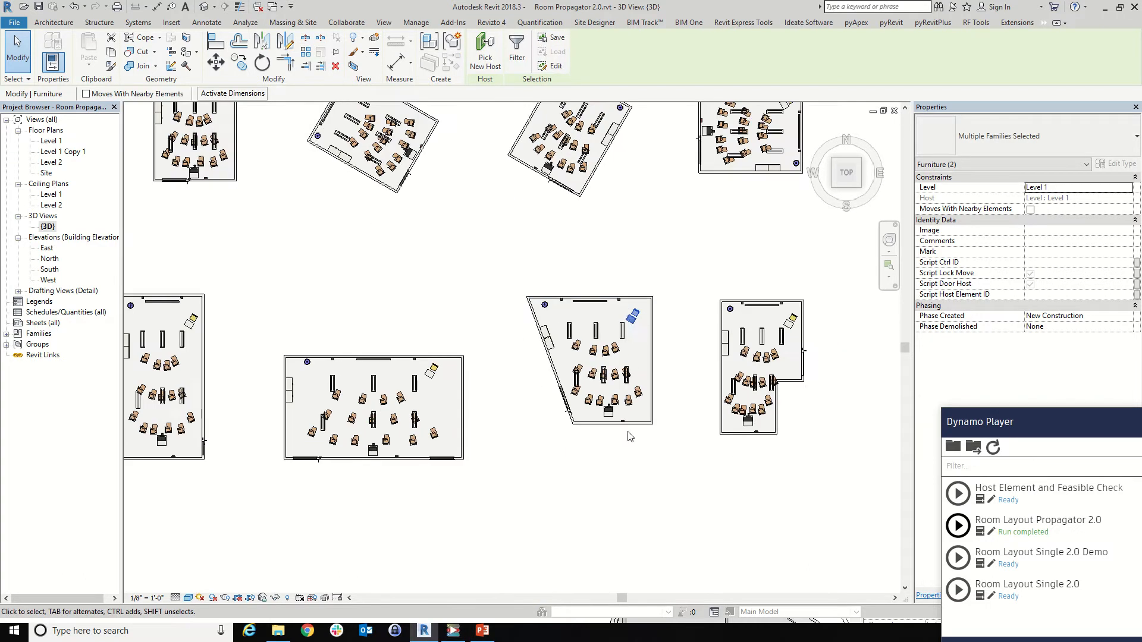
# Select the small door-side objects at the slanted-wall room's door to check their placement
pyautogui.scroll(5, 630, 437)
pyautogui.moveTo(257, 319); pyautogui.dragTo(399, 374)
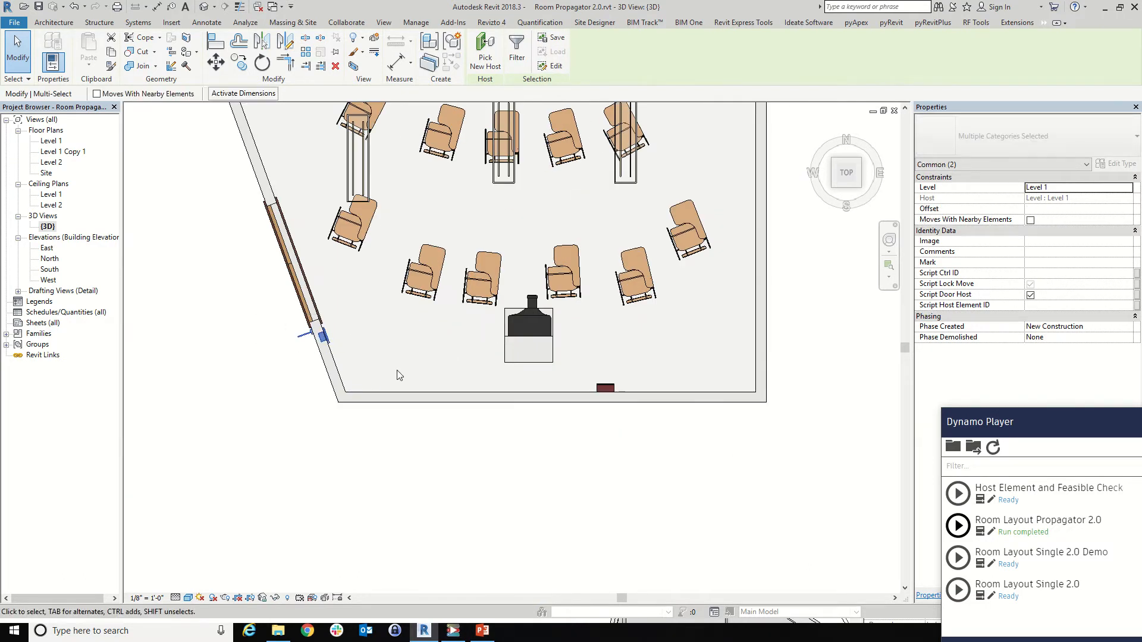
pyautogui.scroll(-5, 683, 446)
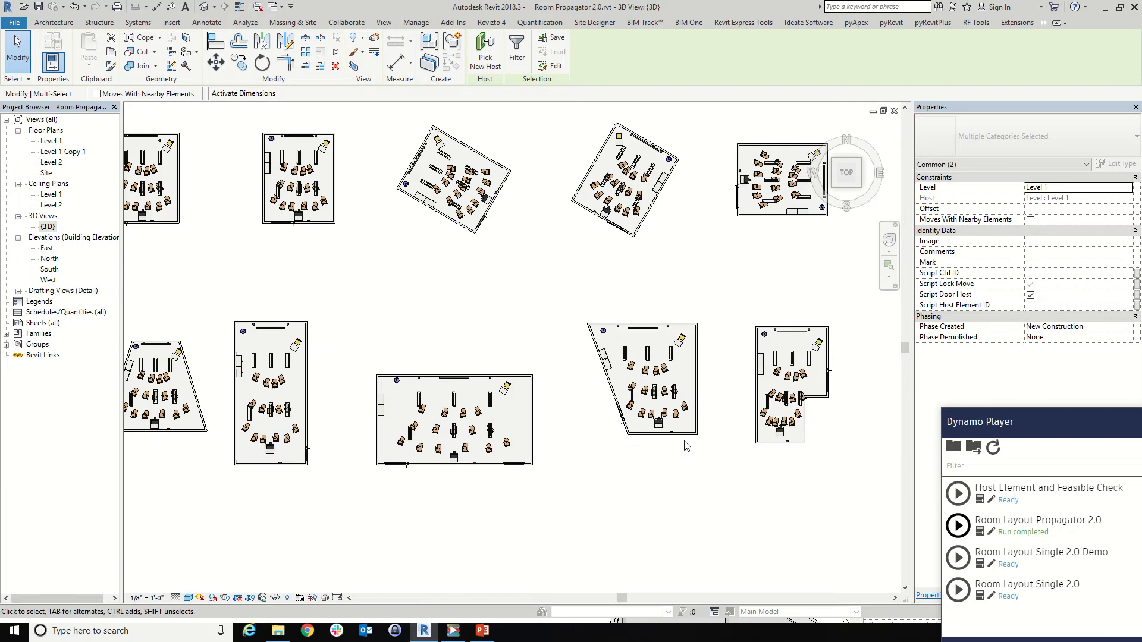
# Compare the double-door and single-door rooms' furniture and door-side objects in 3D, and clear the selection
pyautogui.scroll(-2, 232, 460)
pyautogui.keyDown('shift'); pyautogui.moveTo(232, 459); pyautogui.dragTo(590, 260, button='middle'); pyautogui.keyUp('shift')
pyautogui.scroll(5, 428, 445)
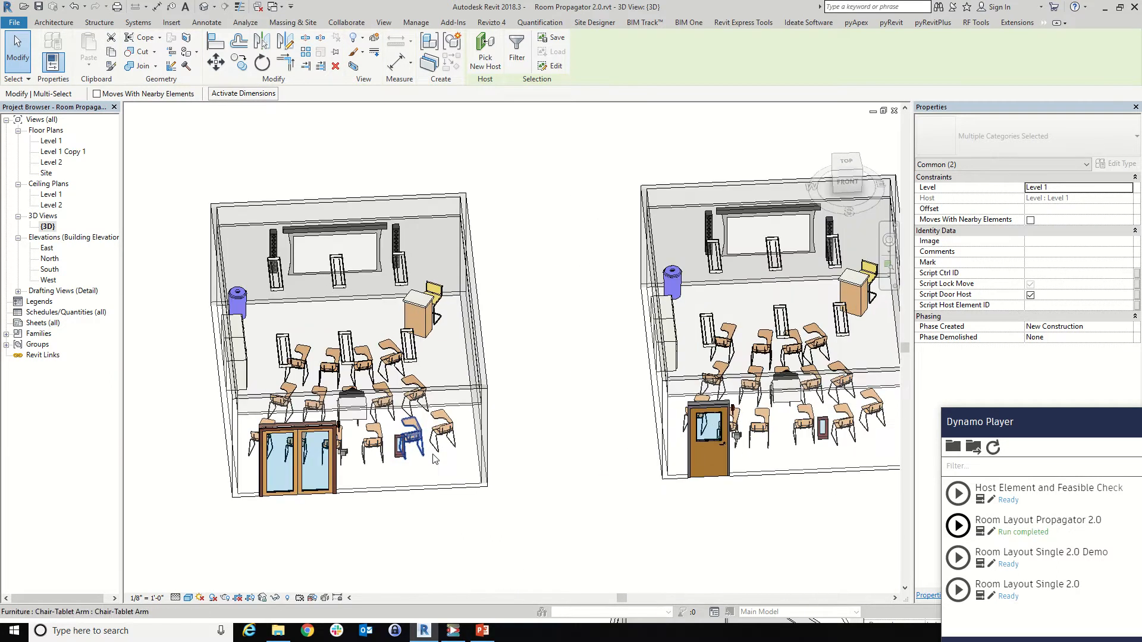
pyautogui.click(410, 434)
pyautogui.keyDown('shift'); pyautogui.moveTo(585, 454); pyautogui.dragTo(551, 462, button='middle'); pyautogui.keyUp('shift')
pyautogui.click(553, 537)
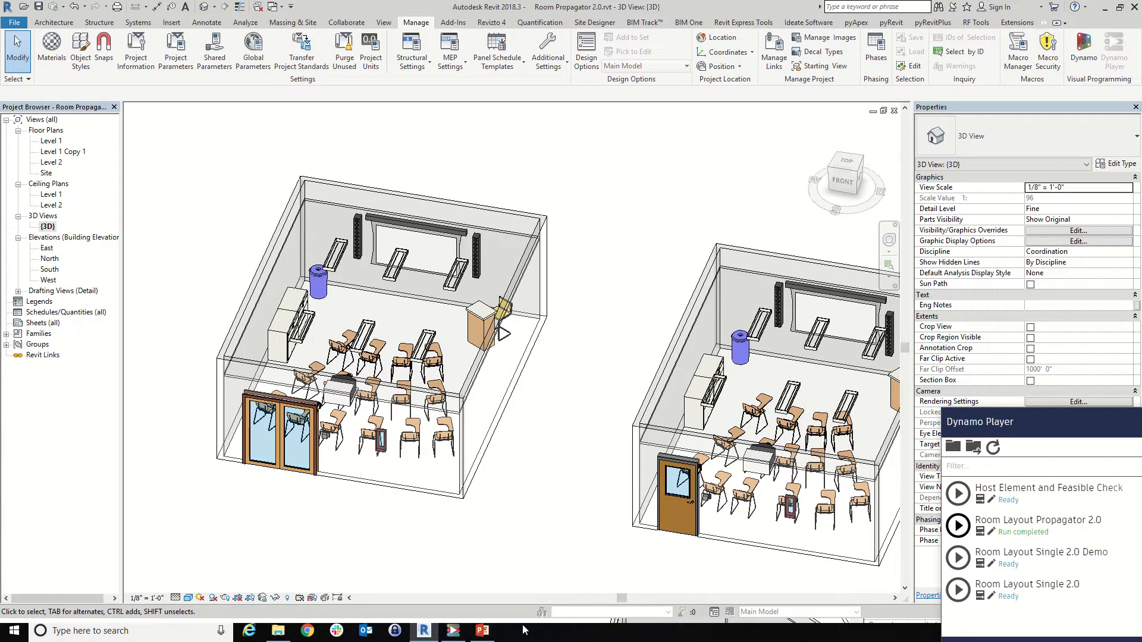
# Switch to PowerPoint, point out the Door Orientated and Element Orientated boxes on slide 1's flowchart, and return to Revit
pyautogui.click(484, 631)
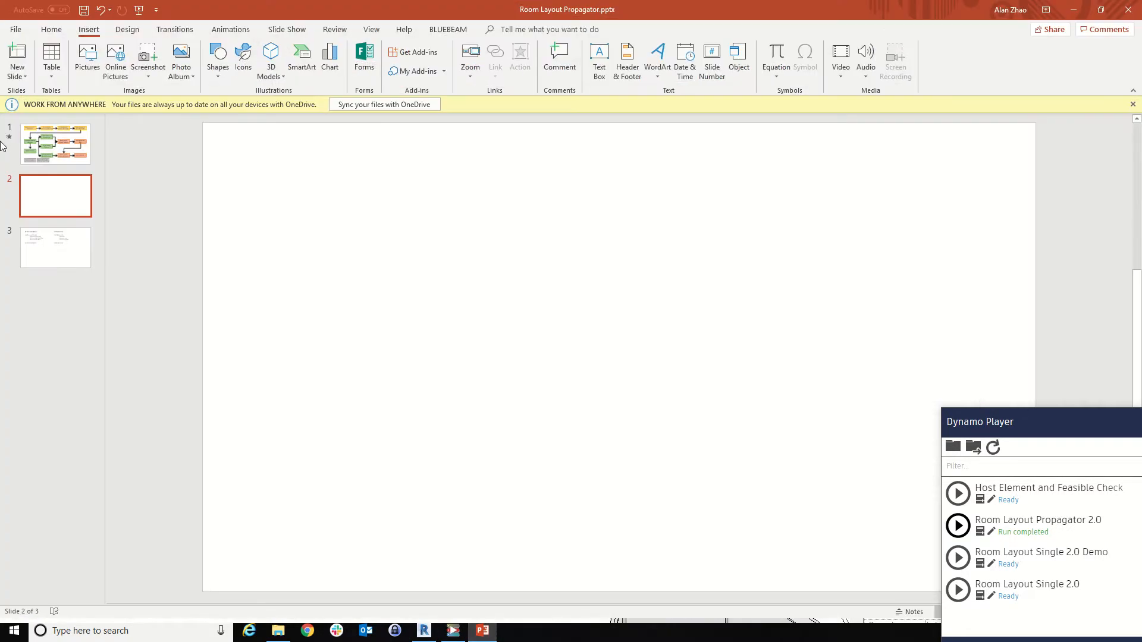
pyautogui.click(45, 146)
pyautogui.click(308, 564)
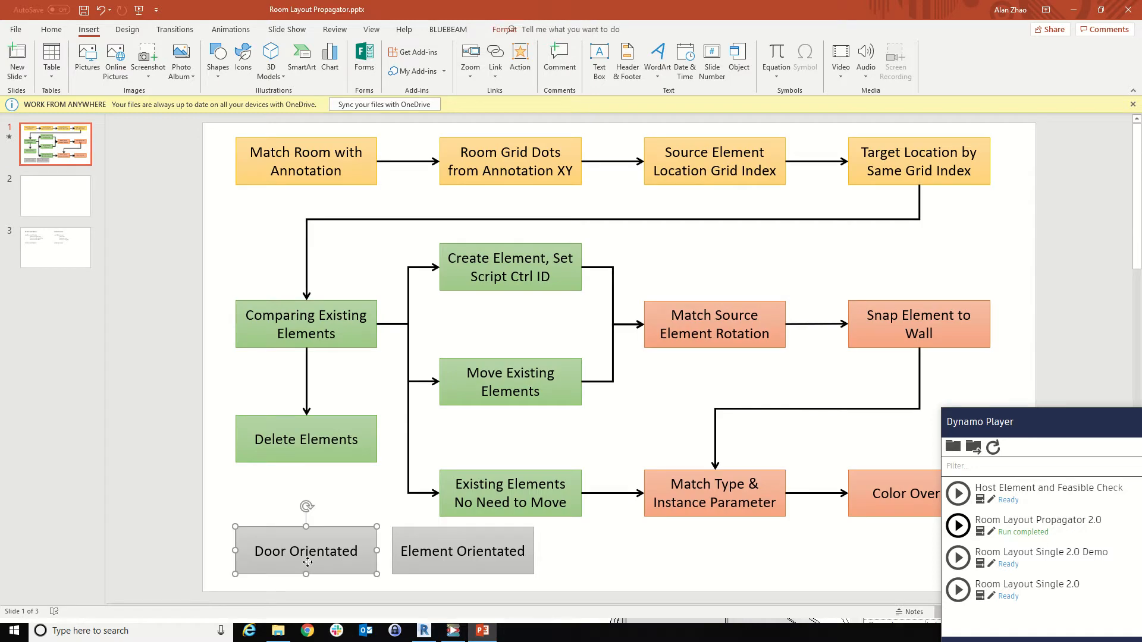
pyautogui.click(474, 543)
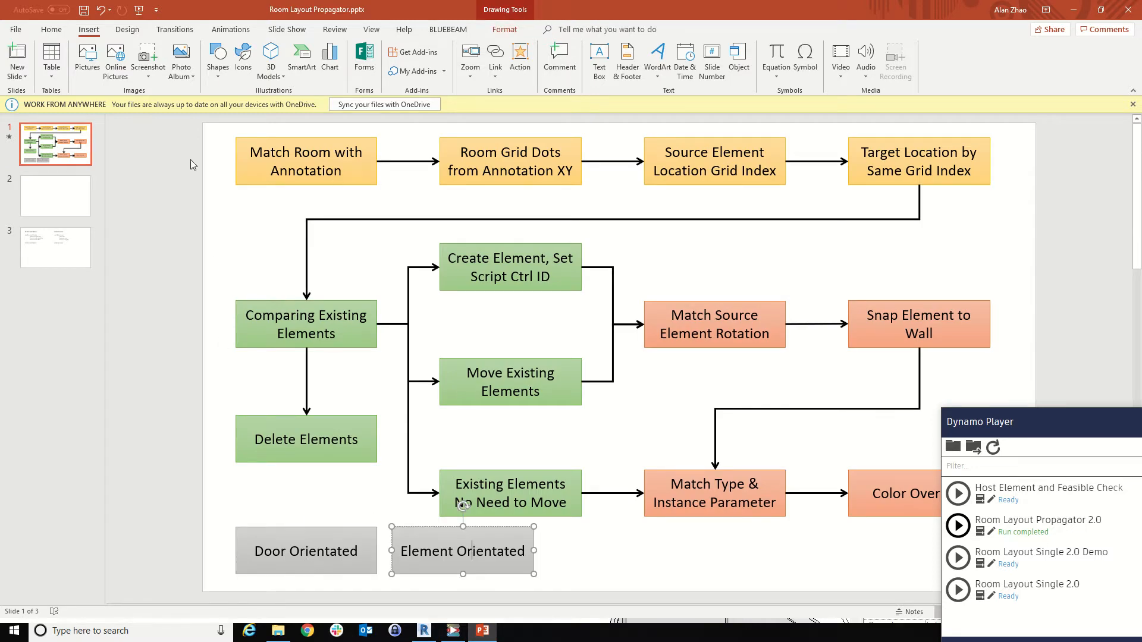
pyautogui.click(565, 549)
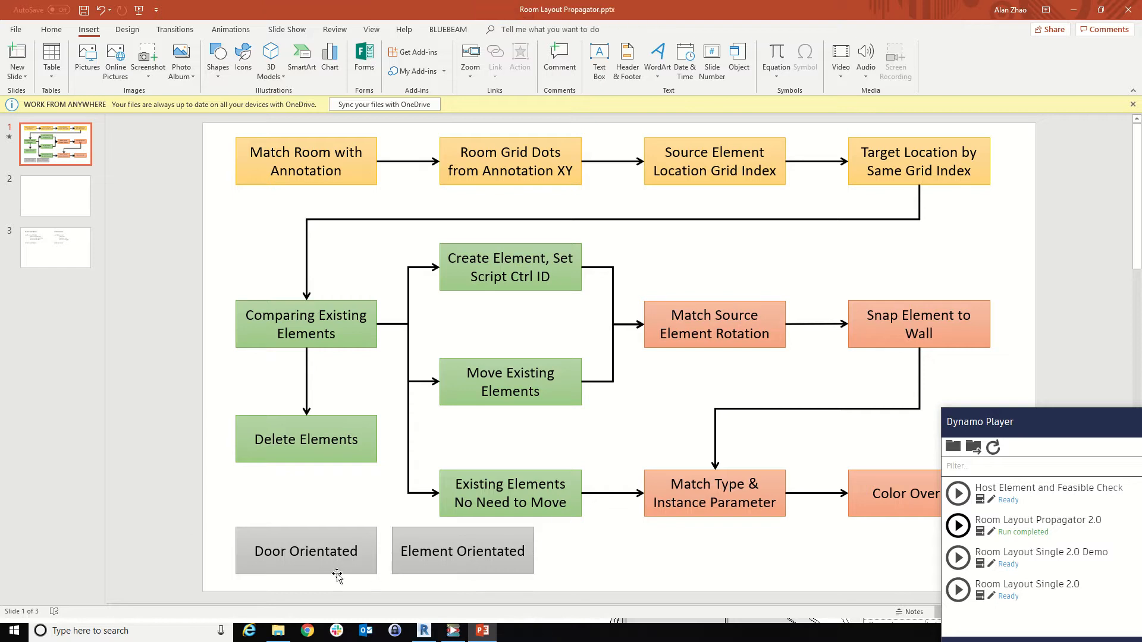
pyautogui.click(337, 565)
pyautogui.click(455, 552)
pyautogui.click(639, 558)
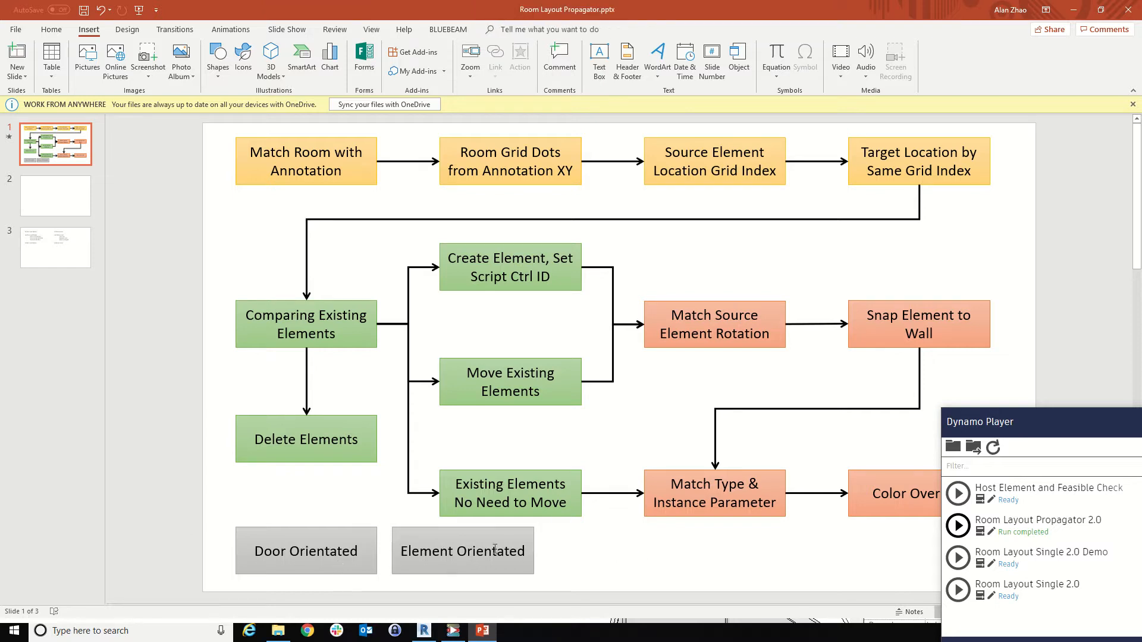
pyautogui.click(1073, 9)
# Review the propagated layouts in 3D and undo the layout propagation
pyautogui.scroll(3, 597, 302)
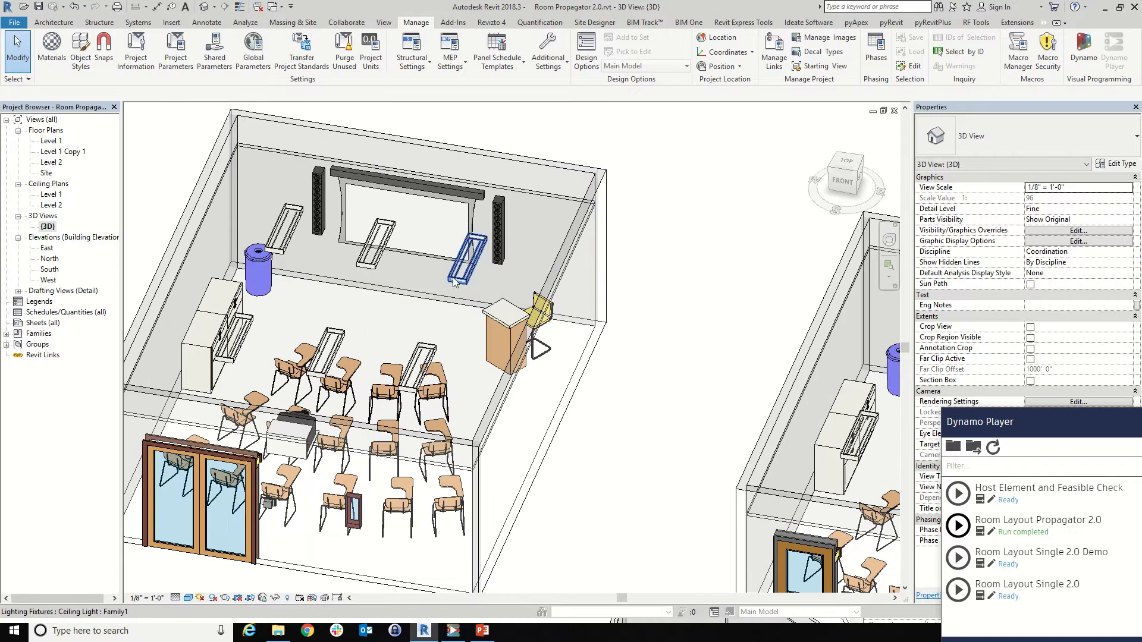
pyautogui.scroll(-4, 454, 281)
pyautogui.keyDown('shift'); pyautogui.moveTo(476, 309); pyautogui.dragTo(595, 226, button='middle'); pyautogui.keyUp('shift')
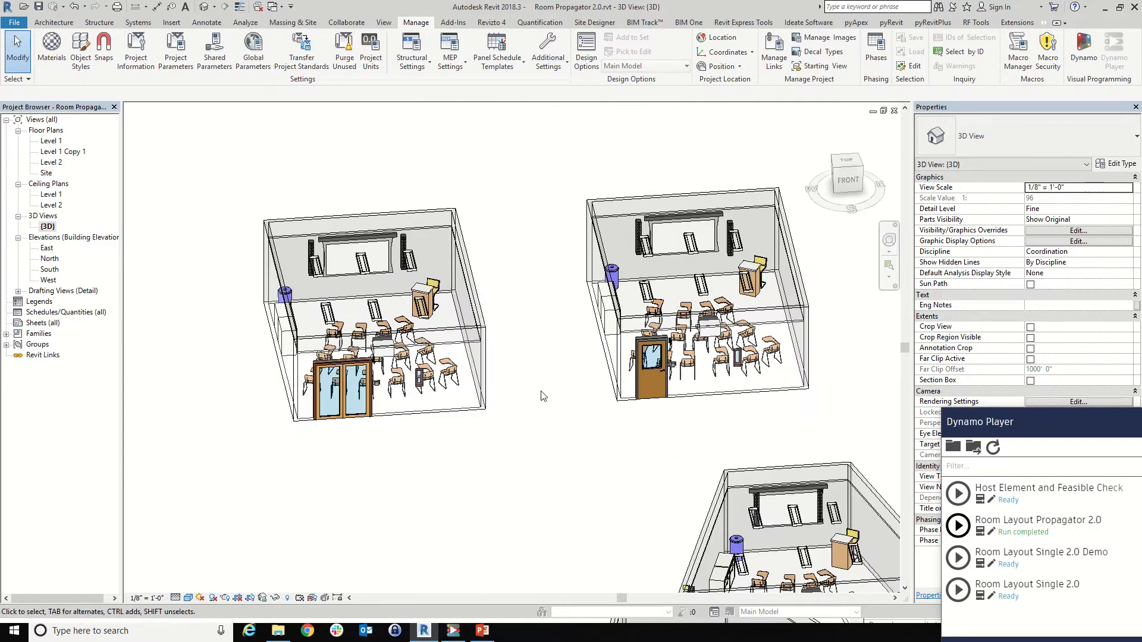
pyautogui.click(84, 6)
pyautogui.click(102, 128)
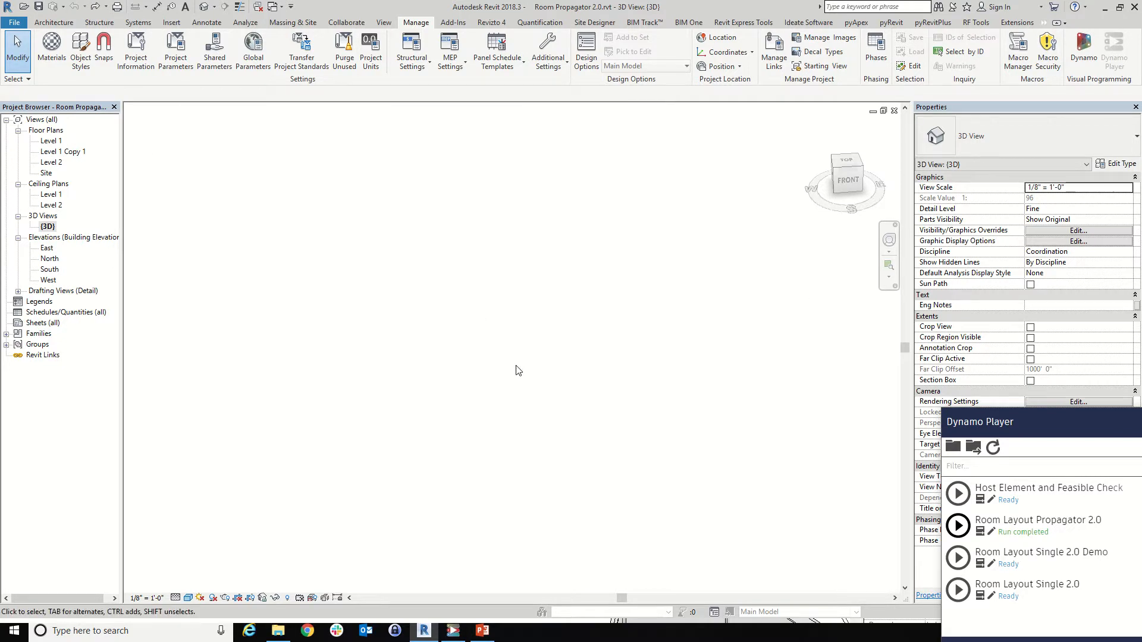
# Open the Level 1 floor plan and bring rooms 1, 2 and 3 into close view
pyautogui.click(51, 141)
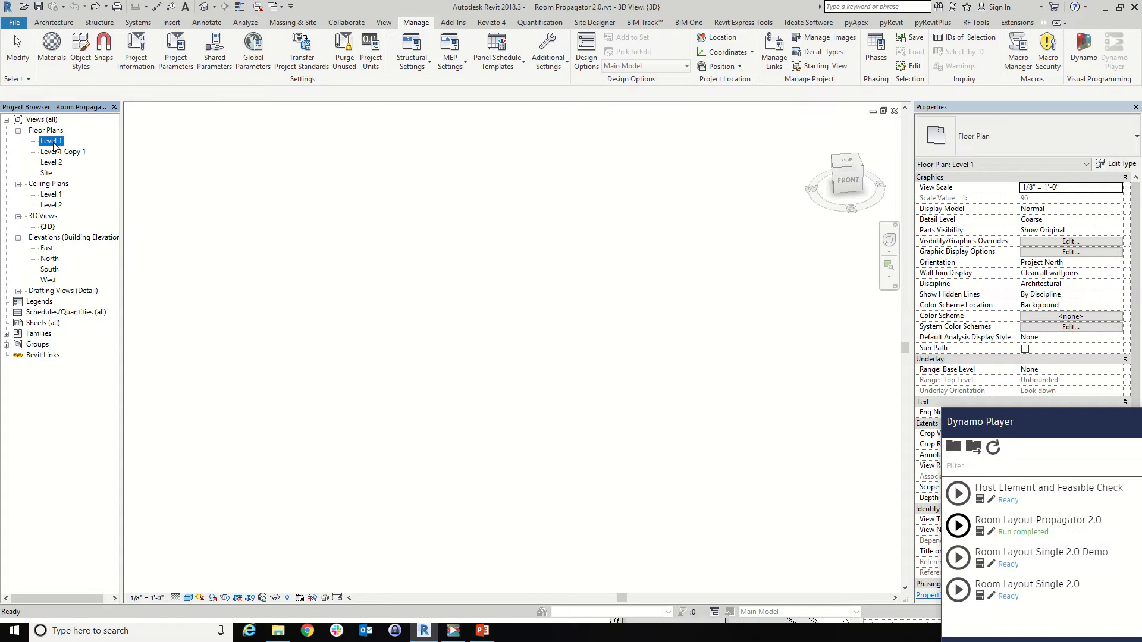
pyautogui.doubleClick(53, 143)
pyautogui.scroll(-3, 315, 247)
pyautogui.moveTo(148, 284); pyautogui.dragTo(311, 285, button='middle')
pyautogui.scroll(-2, 311, 285)
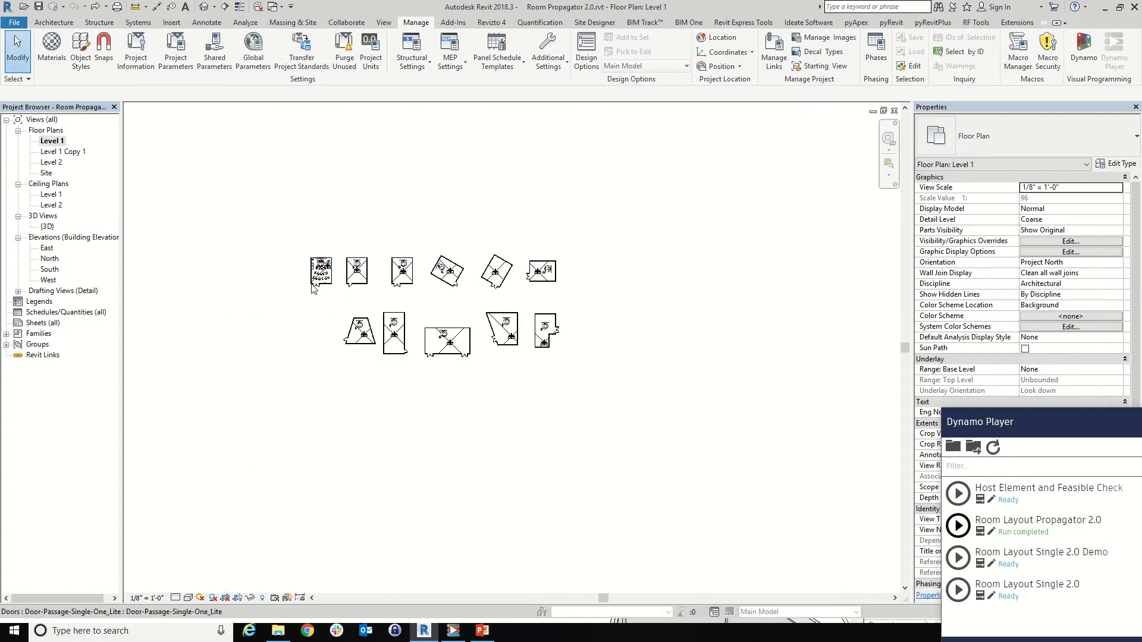
pyautogui.scroll(5, 314, 289)
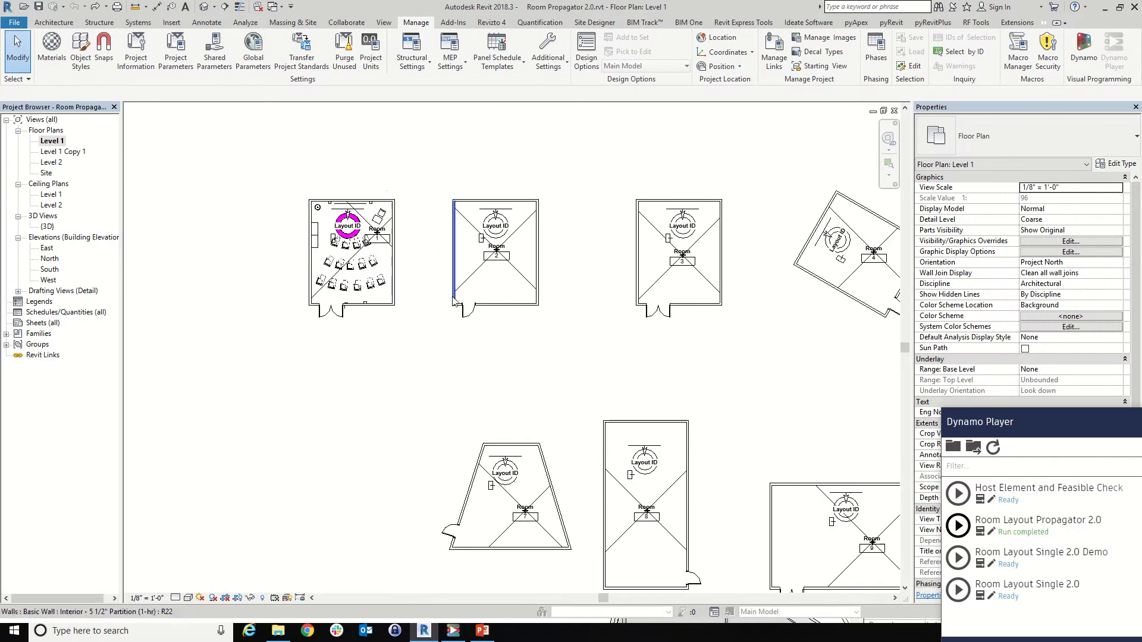
pyautogui.scroll(2, 382, 185)
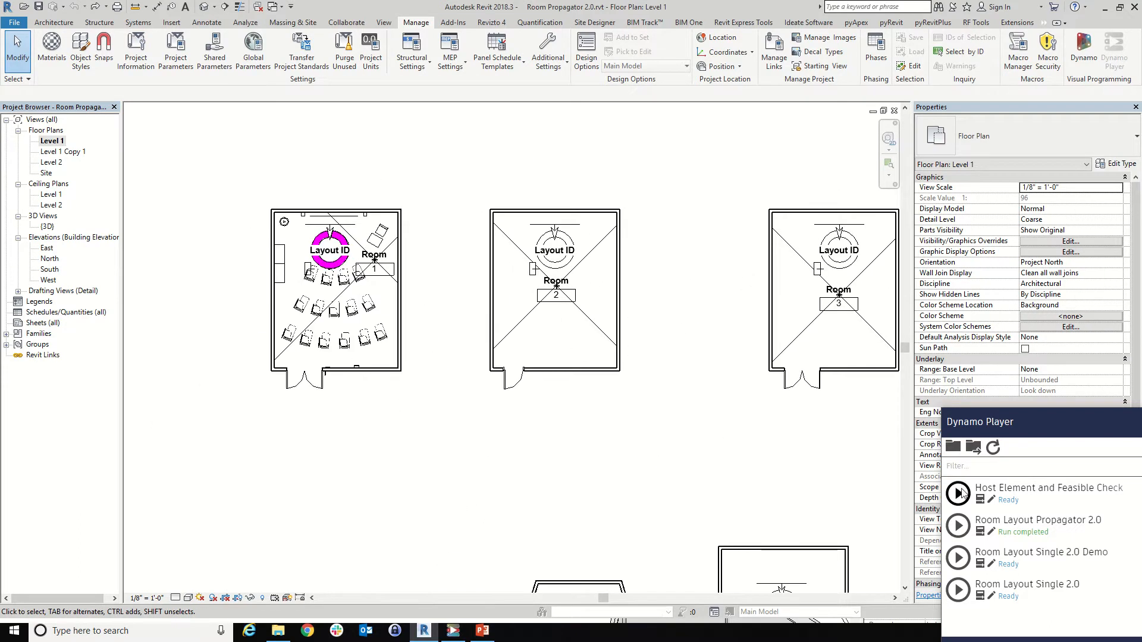
# Open the Room Layout Single 2.0 Demo script for editing in Dynamo and close Dynamo Player
pyautogui.moveTo(1047, 432); pyautogui.dragTo(1056, 293)
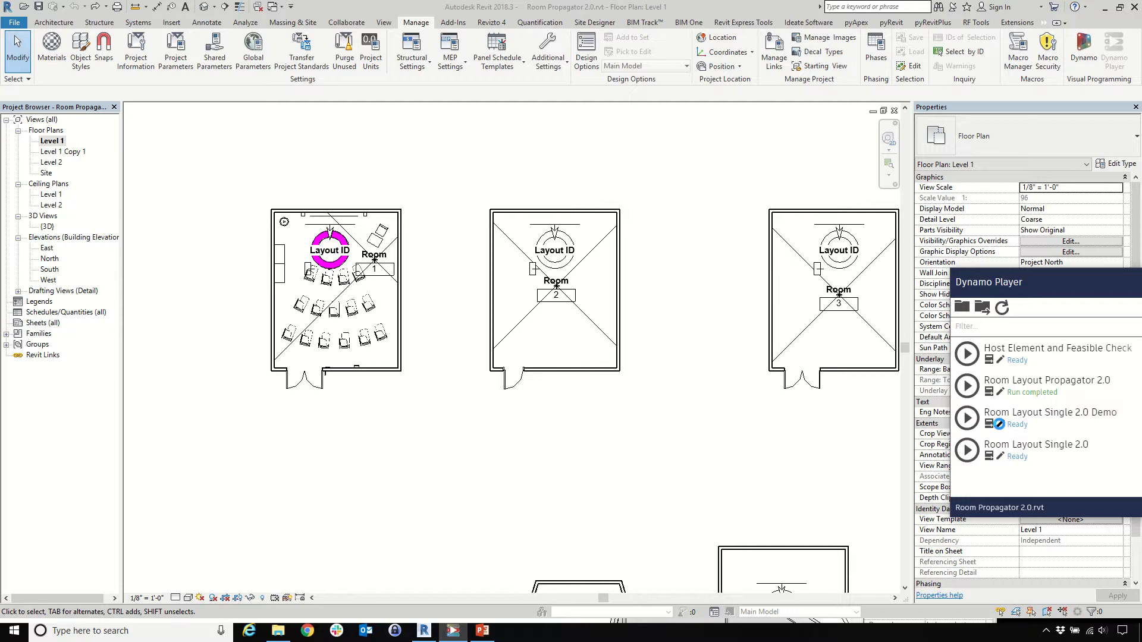
pyautogui.click(999, 424)
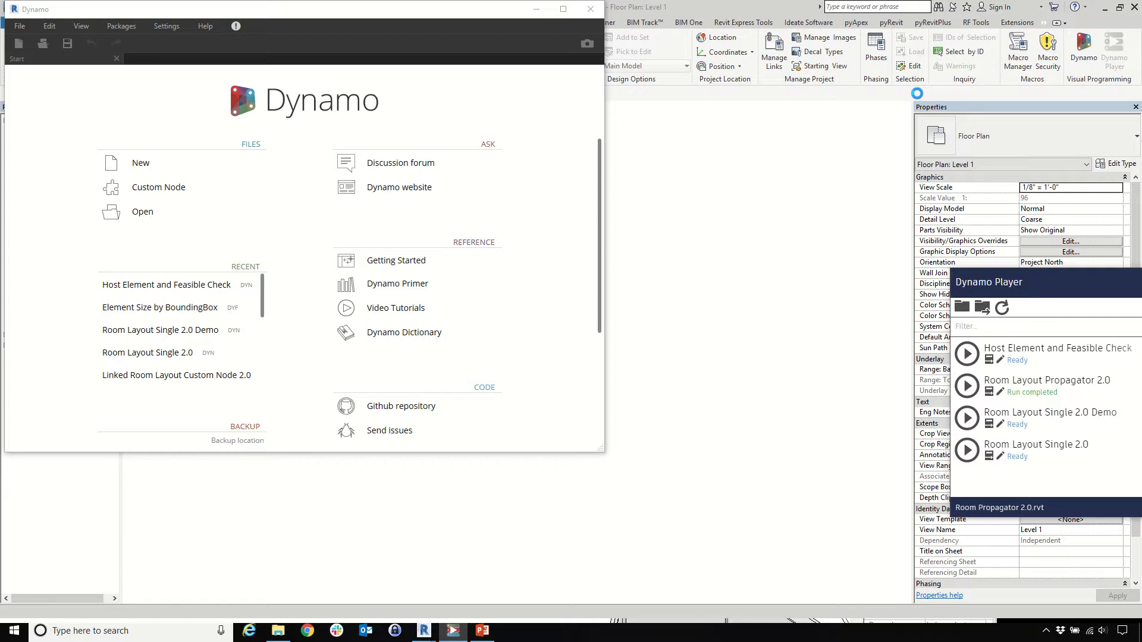
pyautogui.moveTo(1082, 291); pyautogui.dragTo(954, 295)
pyautogui.click(1055, 286)
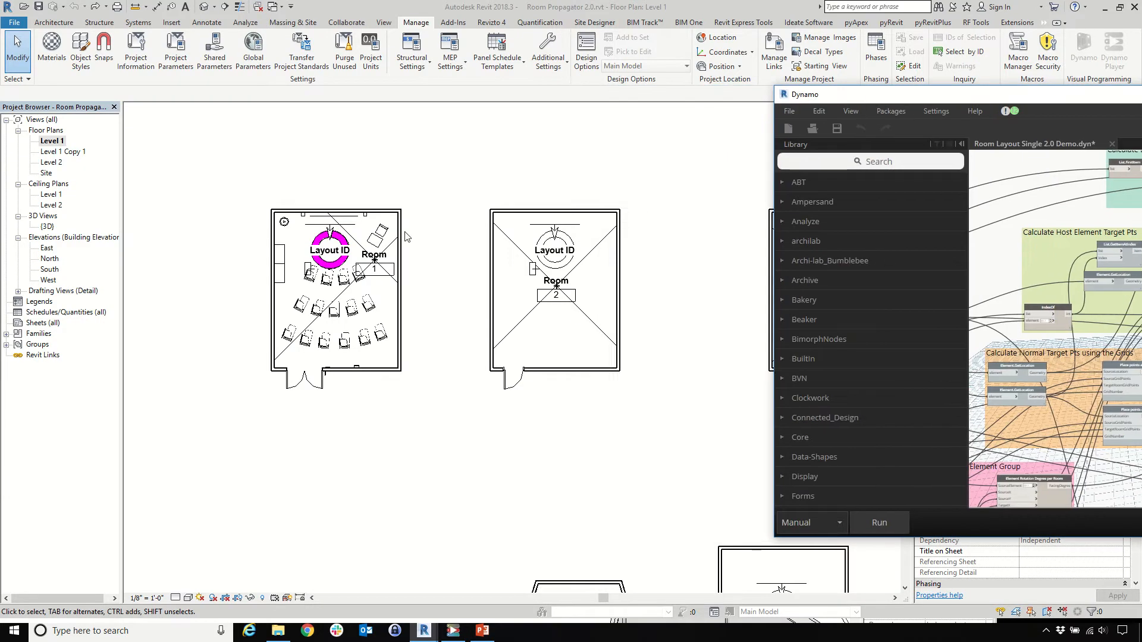
# Review rooms 1 and 2 in plan against the script workflow flowchart in PowerPoint, and return to Revit
pyautogui.scroll(-1, 132, 336)
pyautogui.scroll(2, 208, 372)
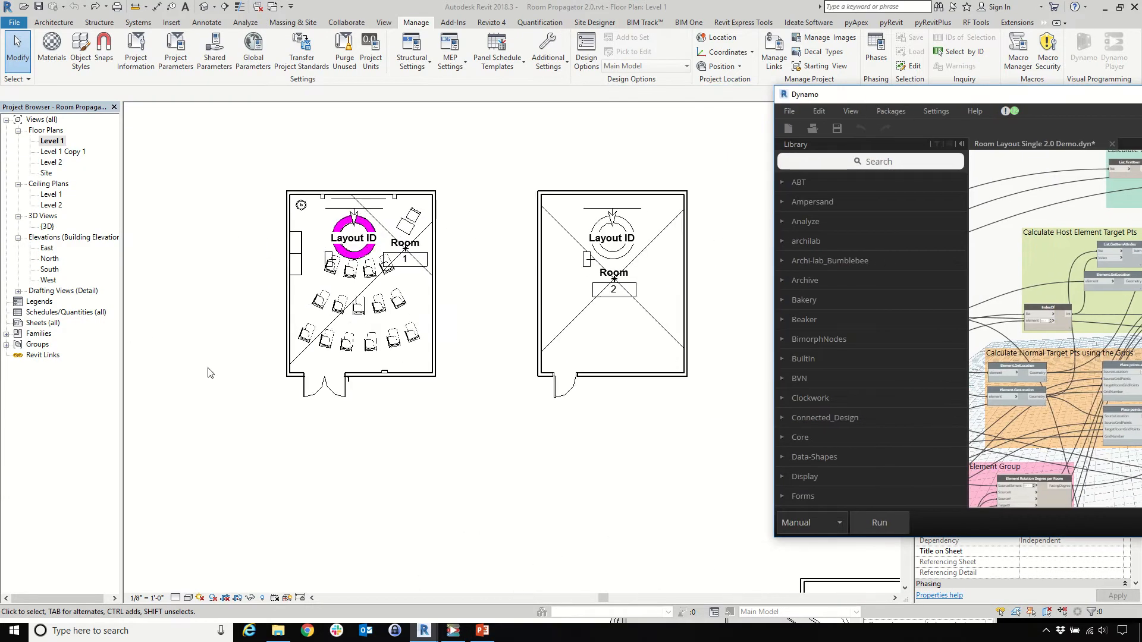
pyautogui.click(492, 637)
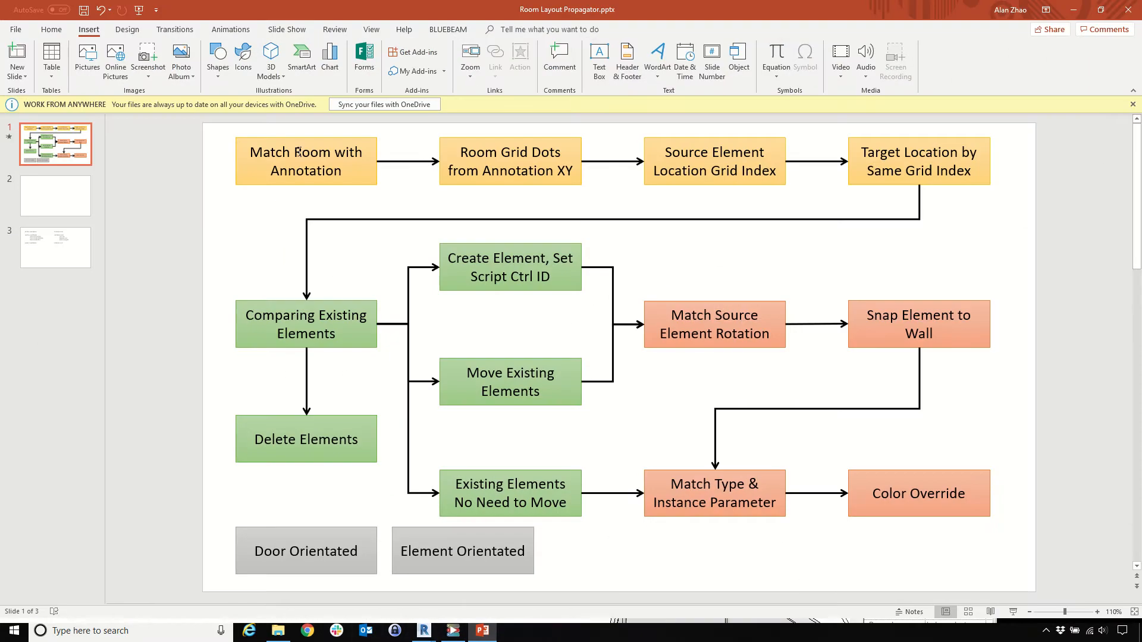
pyautogui.click(1073, 9)
pyautogui.scroll(1, 407, 328)
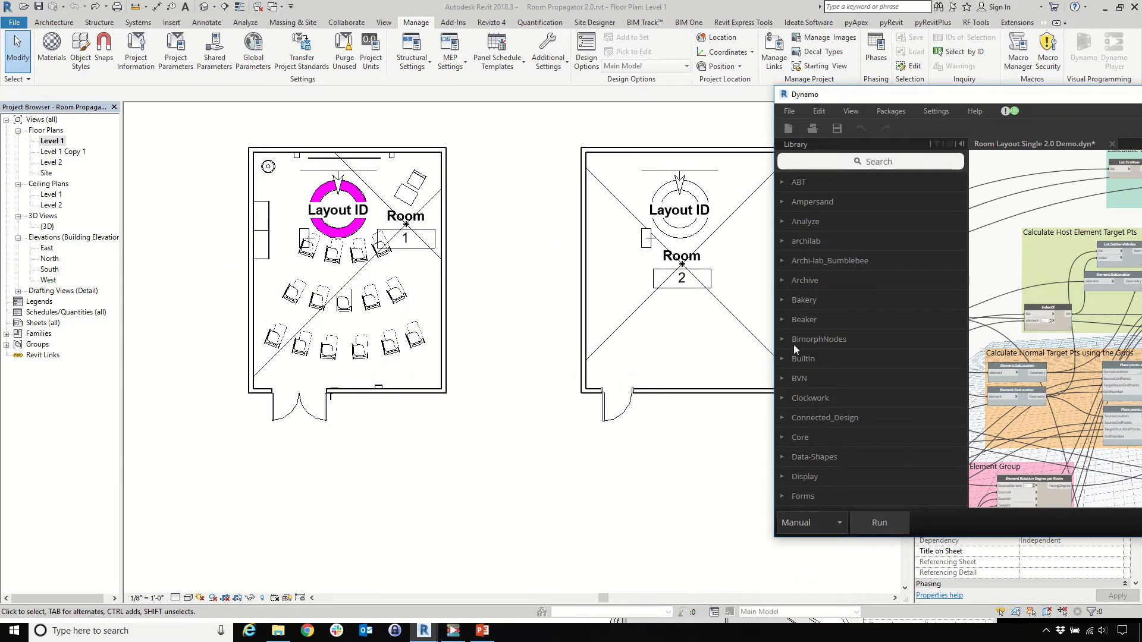
# Place the Dynamo window beside room 1's plan and set the script's run mode to Automatic
pyautogui.moveTo(1007, 100); pyautogui.dragTo(856, 64)
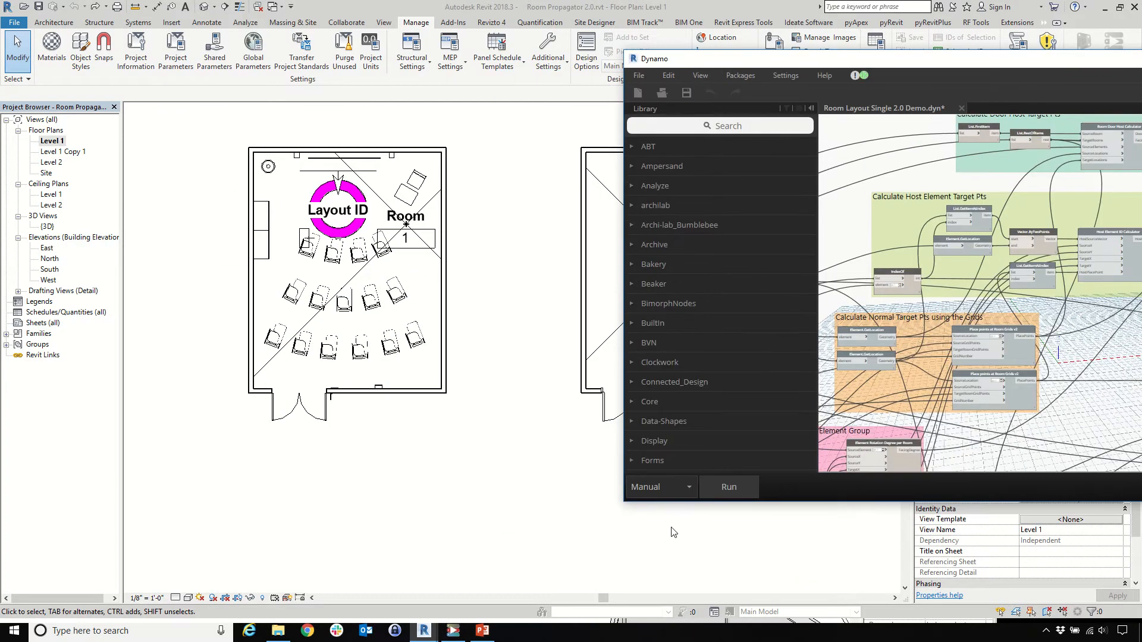
pyautogui.click(666, 496)
pyautogui.click(662, 536)
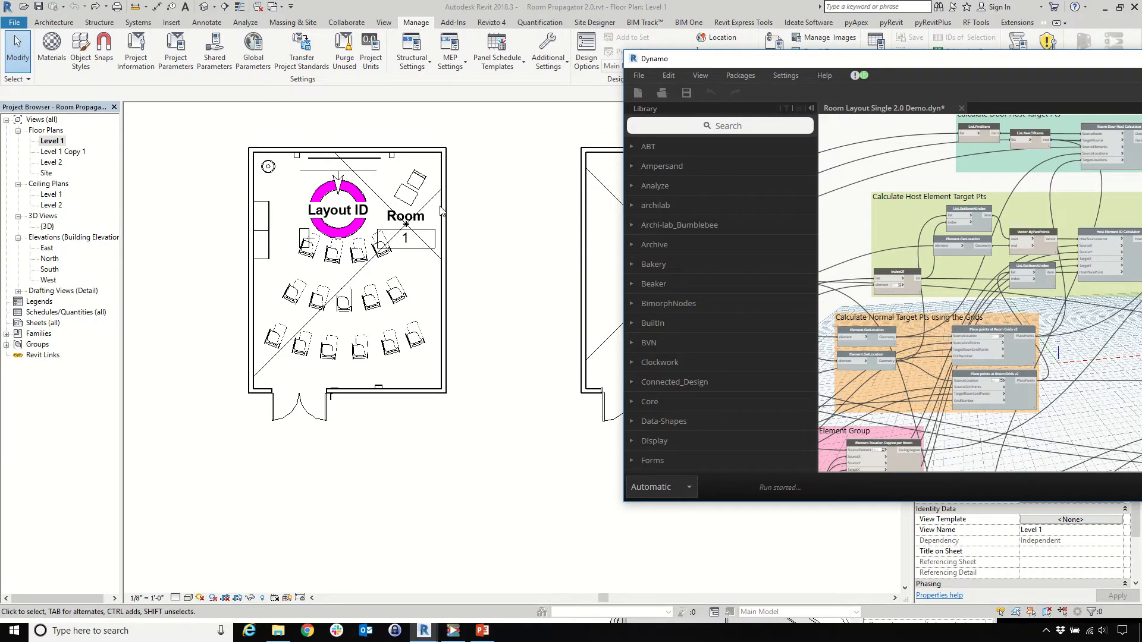
# Turn on the preview of the List.FirstItem node that takes the GridPointList output, displaying room 1's grid points
pyautogui.scroll(-5, 958, 256)
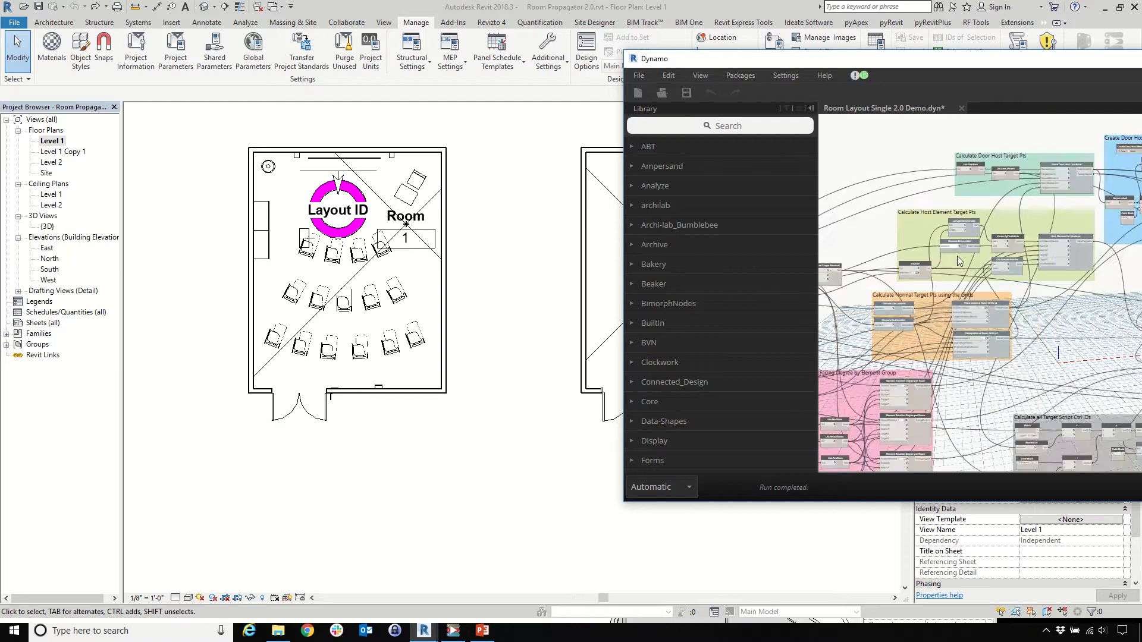
pyautogui.scroll(5, 931, 305)
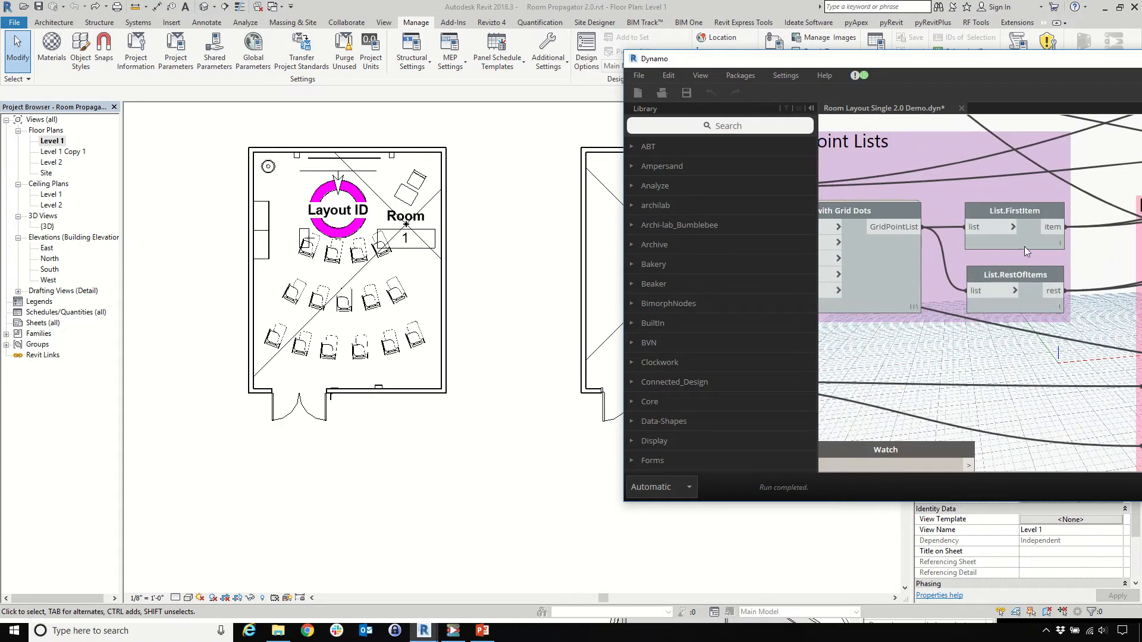
pyautogui.rightClick(1028, 208)
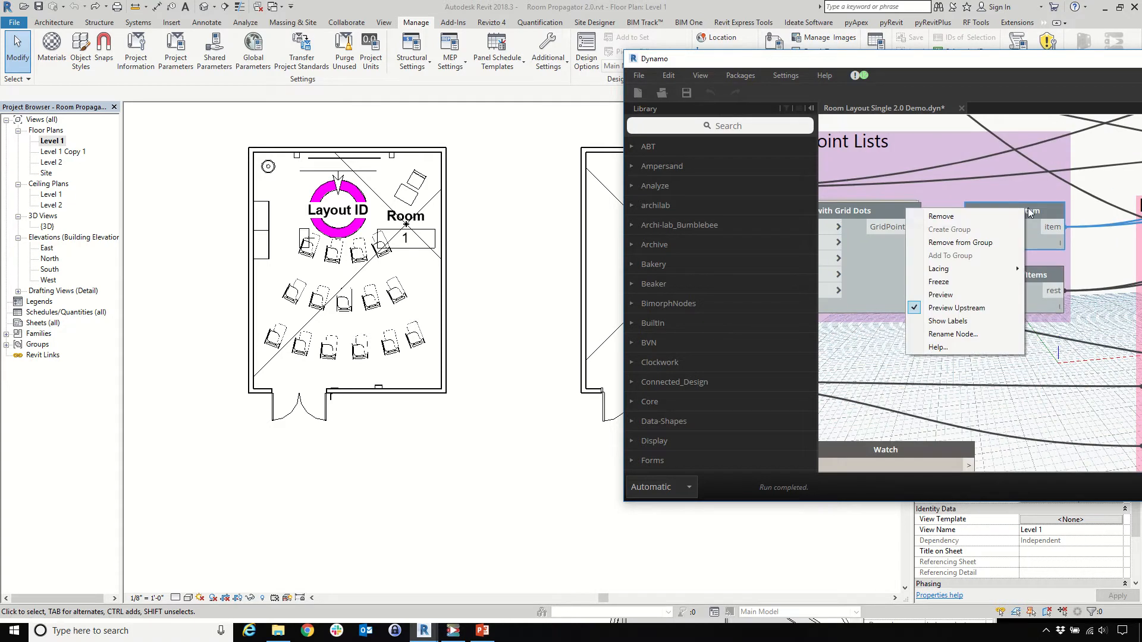
pyautogui.click(988, 298)
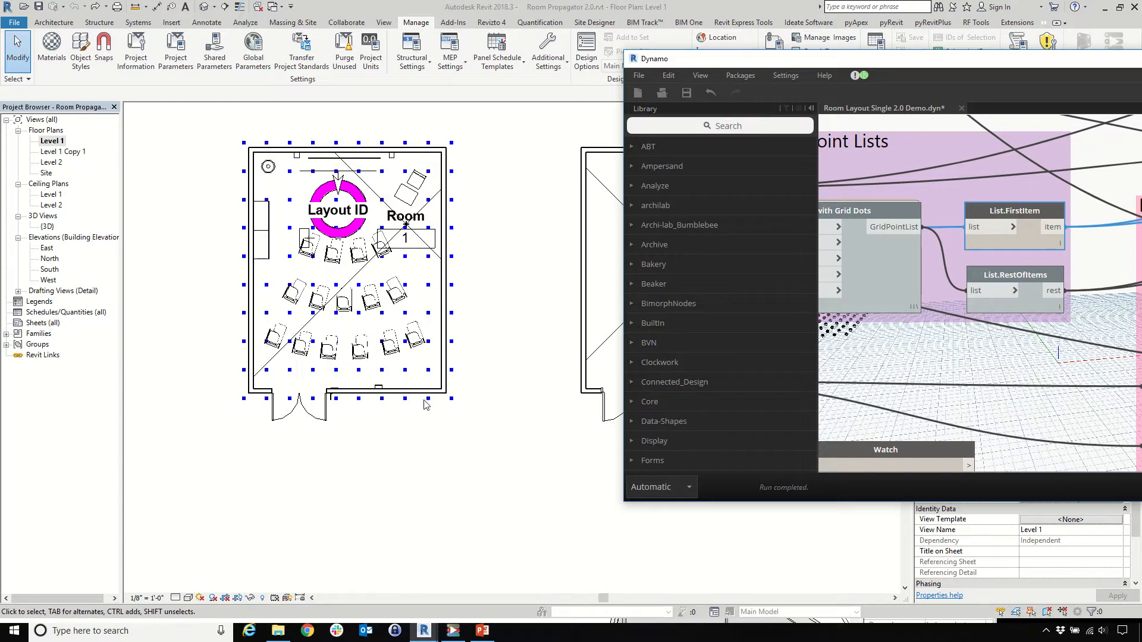
# Try 13 divisions in the Divide Room into N*N Grid node, and return the value to 10
pyautogui.scroll(-5, 1019, 304)
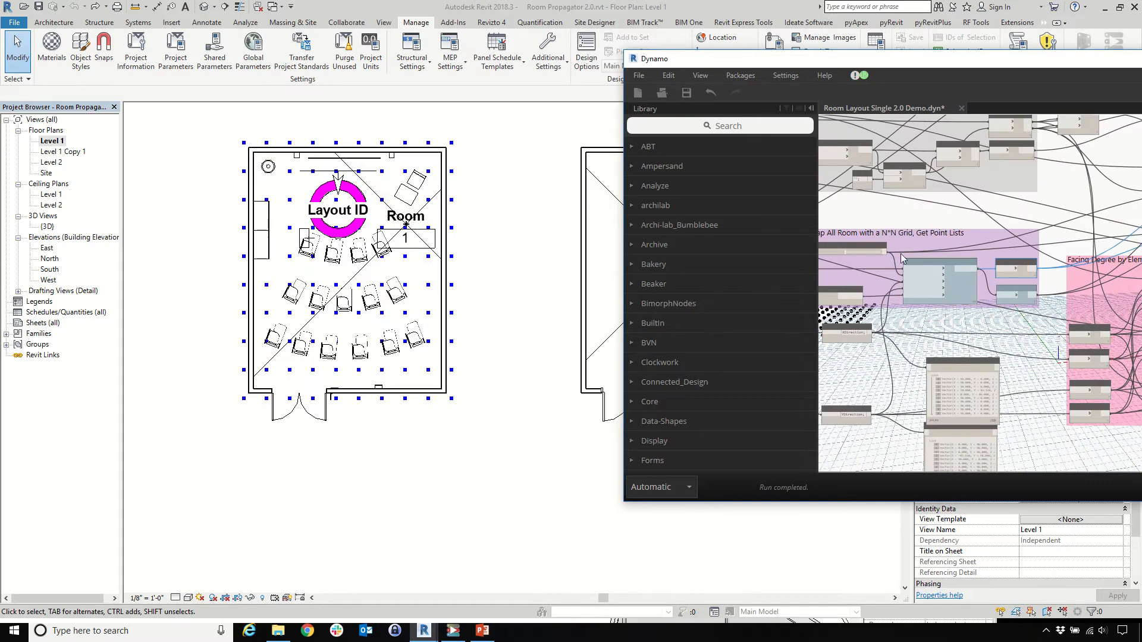
pyautogui.scroll(5, 959, 285)
pyautogui.scroll(2, 955, 273)
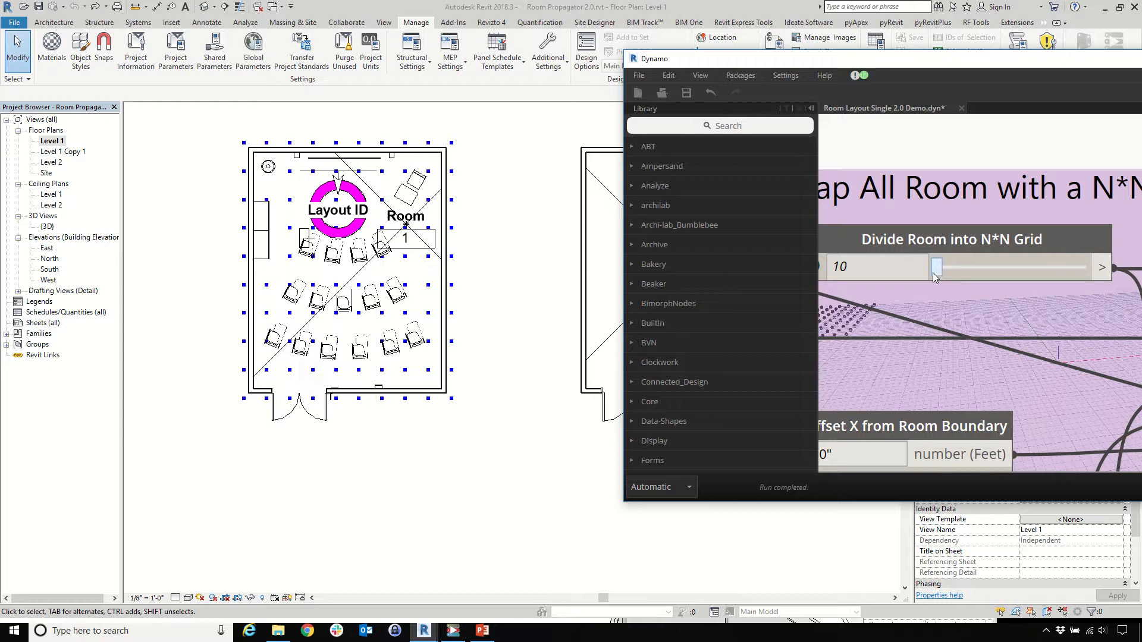
pyautogui.click(940, 265)
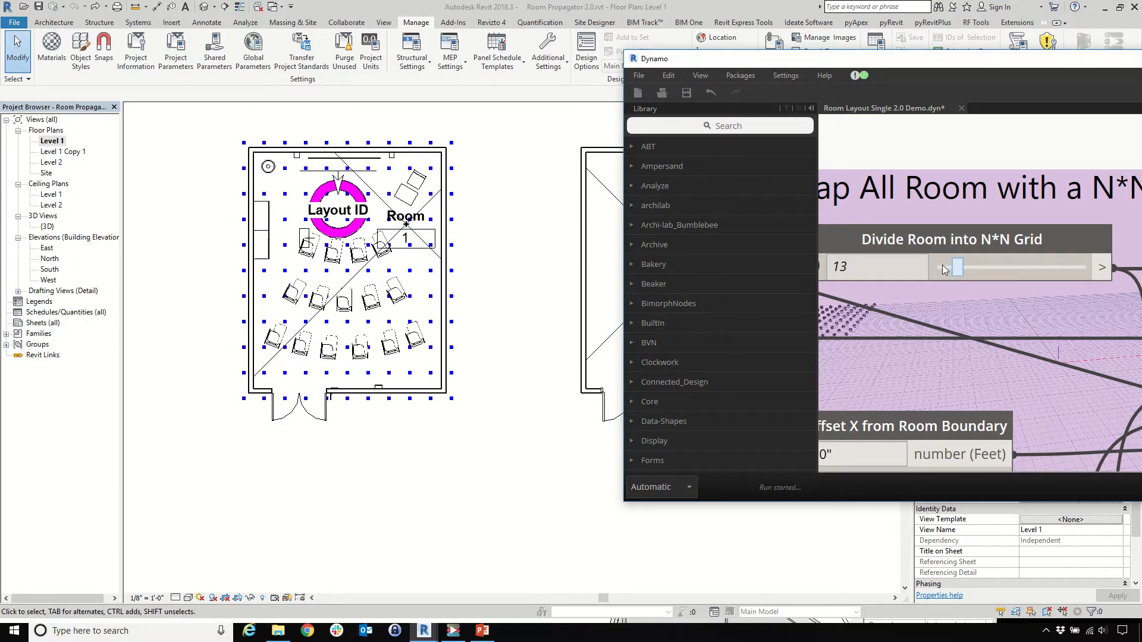
pyautogui.moveTo(941, 266); pyautogui.dragTo(957, 267)
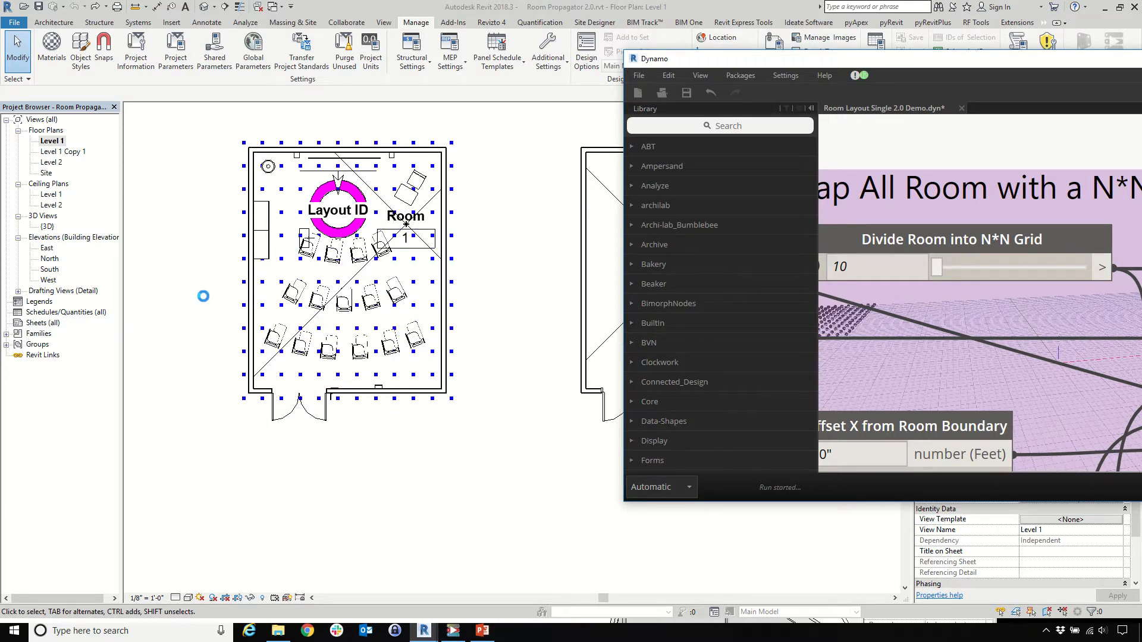
# Turn on the preview of the List.RestOfItems node to show the grid points of the rooms other than room 1
pyautogui.scroll(-2, 264, 249)
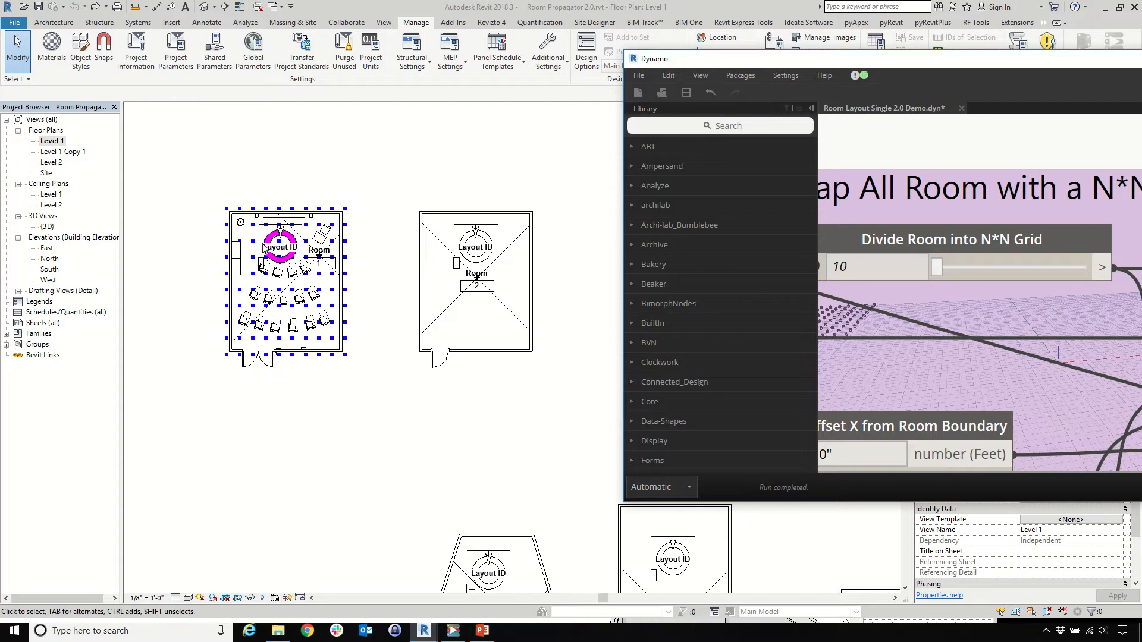
pyautogui.scroll(-2, 238, 239)
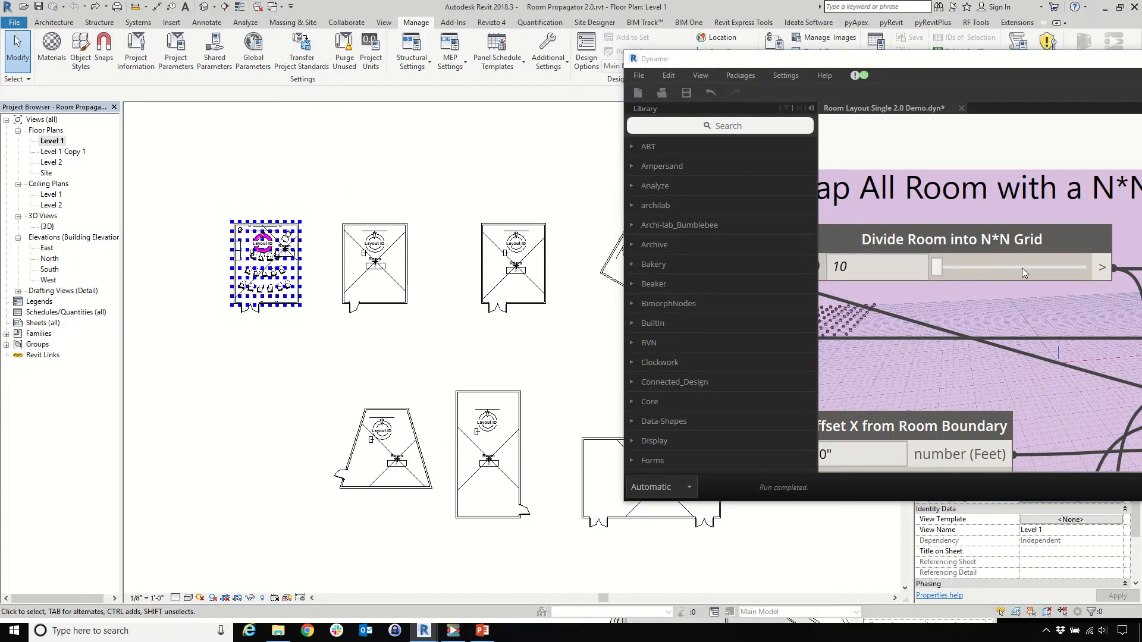
pyautogui.scroll(-4, 920, 298)
pyautogui.scroll(5, 920, 297)
pyautogui.rightClick(933, 325)
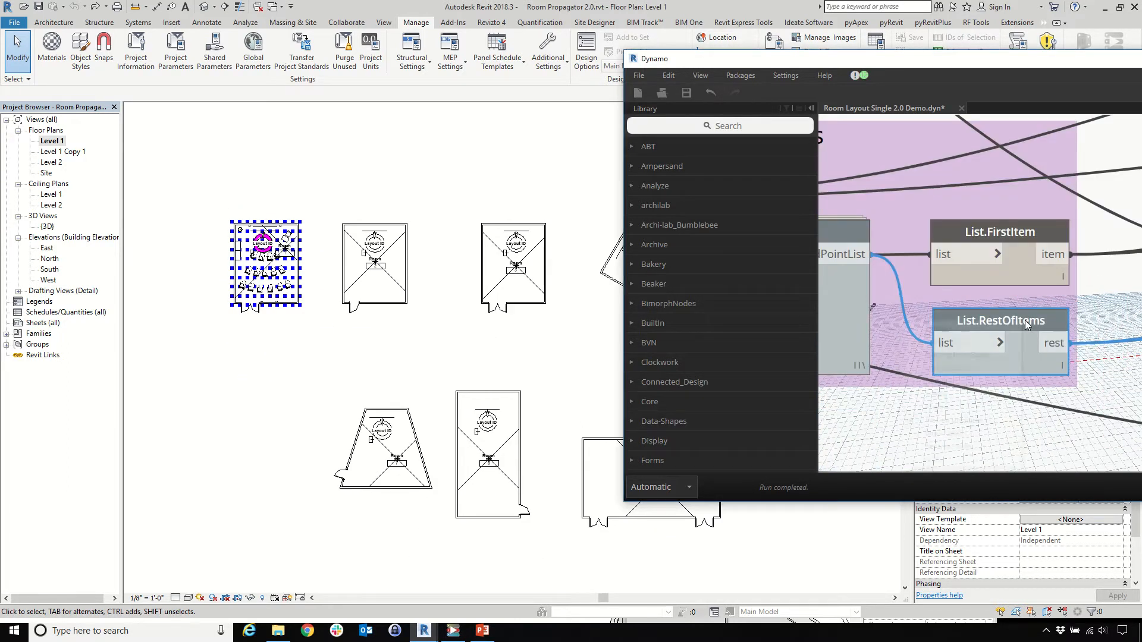
pyautogui.click(937, 407)
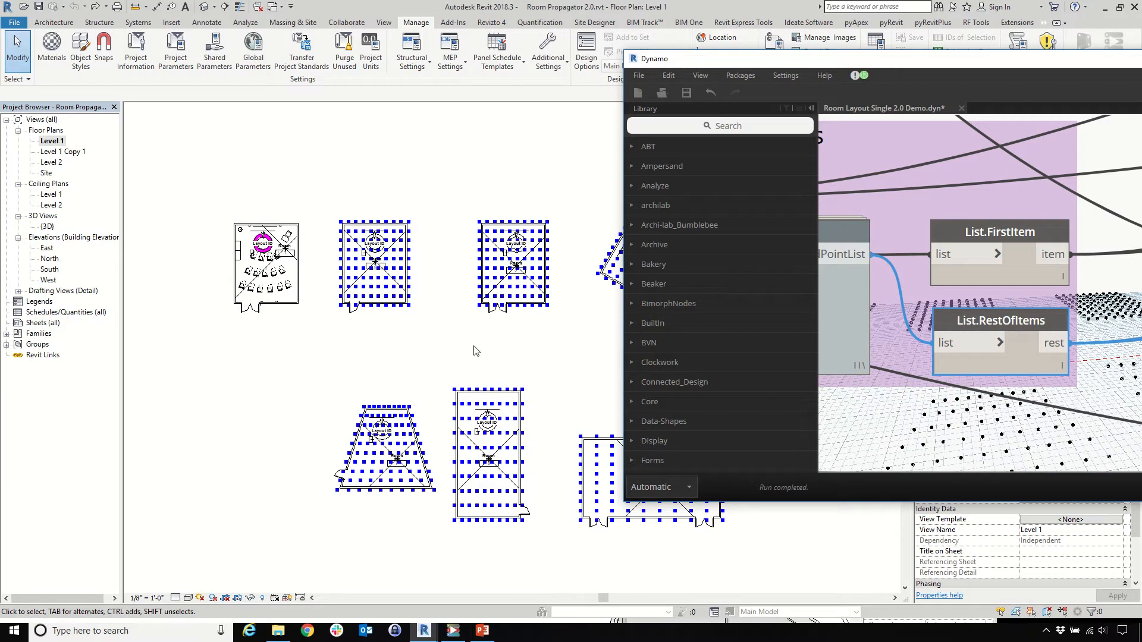
# Examine how the previewed grid points fit the sloping walls of room 7 and the shapes of the other rooms
pyautogui.scroll(2, 467, 357)
pyautogui.scroll(-3, 303, 332)
pyautogui.scroll(5, 298, 440)
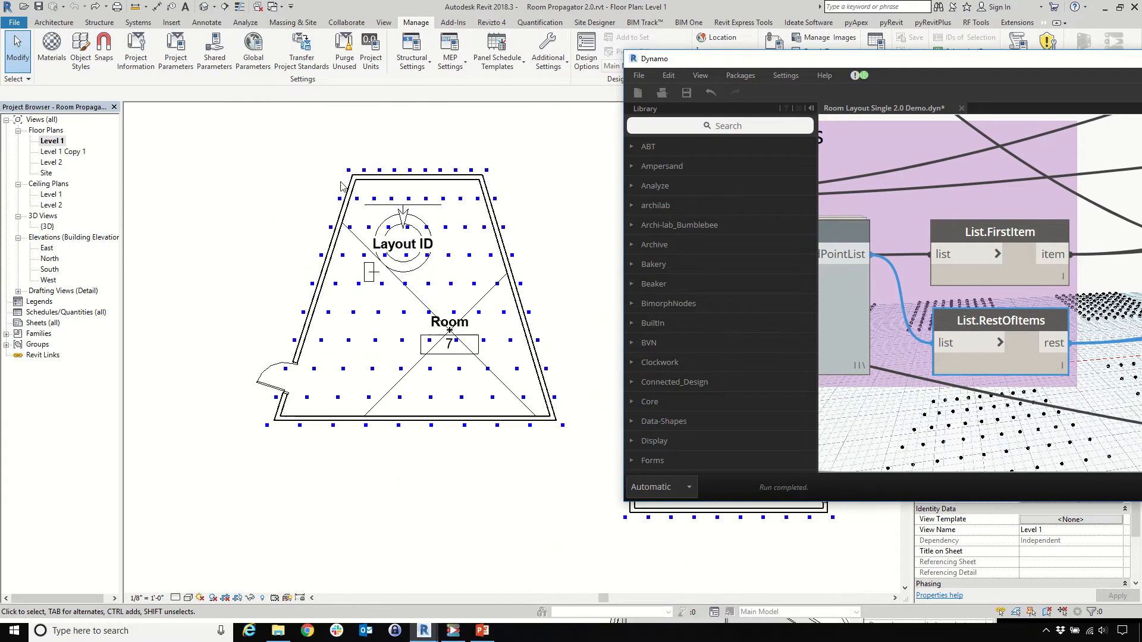
pyautogui.scroll(2, 349, 179)
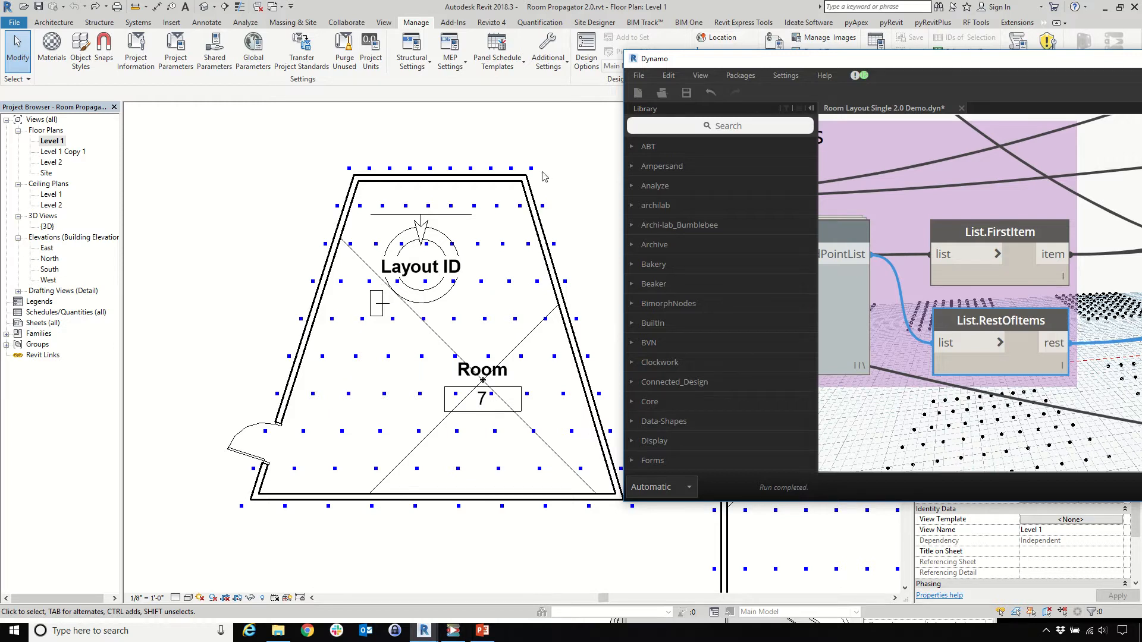
pyautogui.scroll(-1, 208, 411)
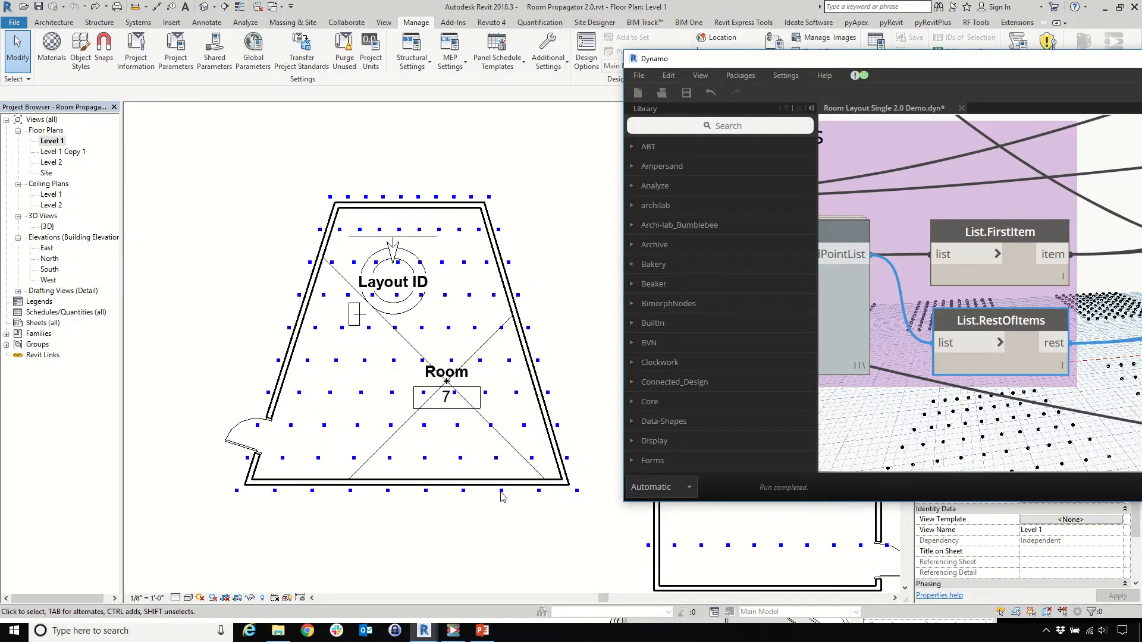
pyautogui.scroll(-6, 335, 425)
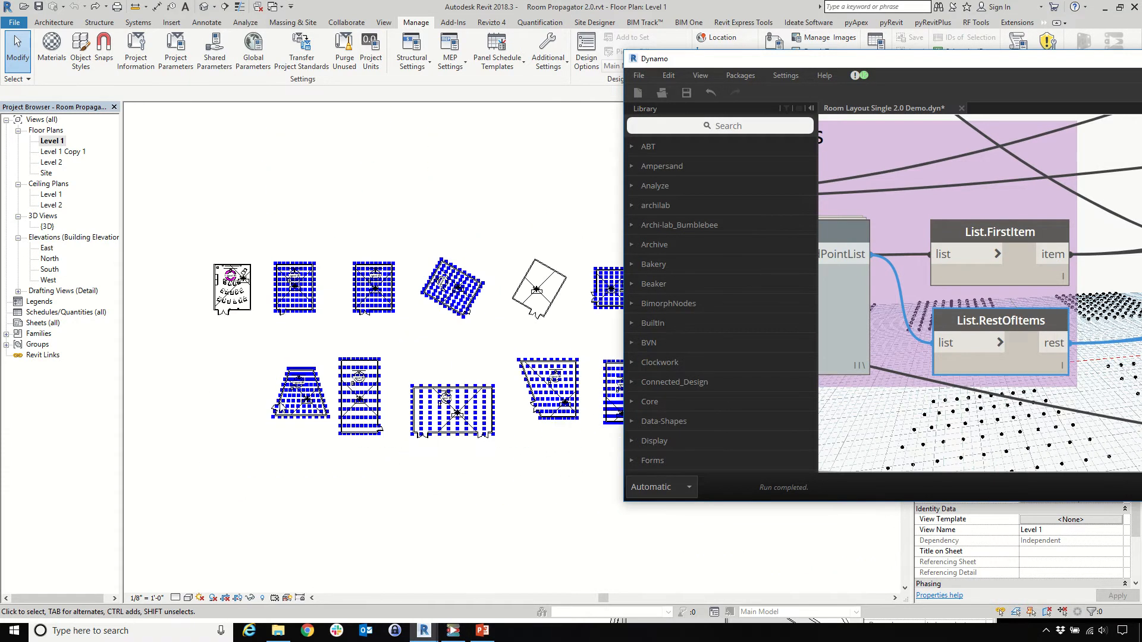
# Rotate the Layout ID annotation in room 12 counter-clockwise by about 24°
pyautogui.scroll(7, 481, 389)
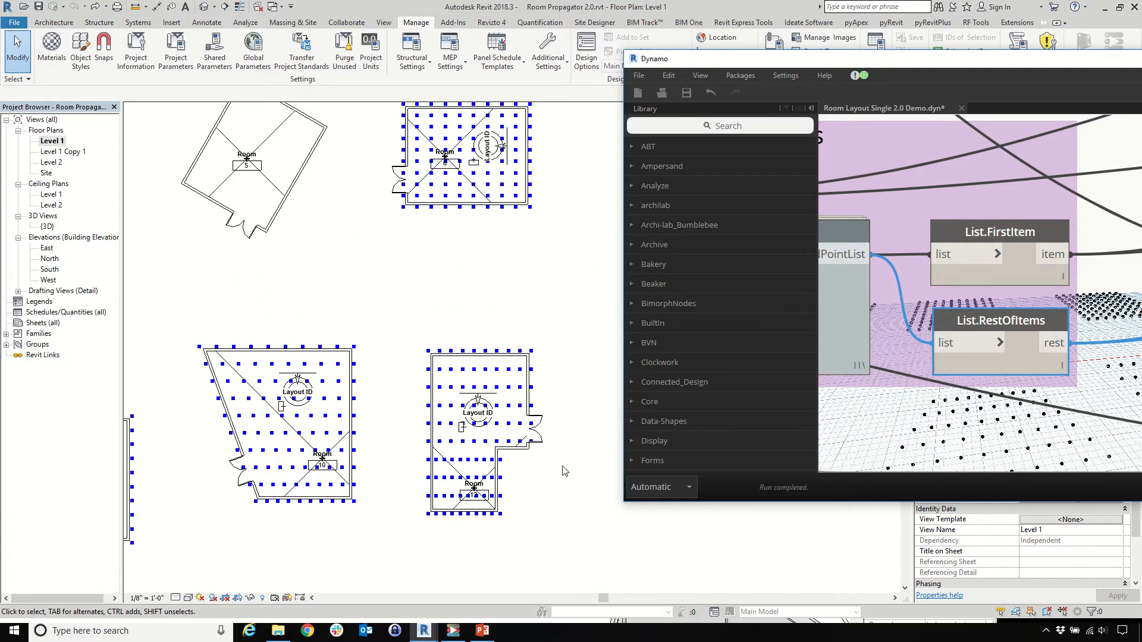
pyautogui.click(393, 339)
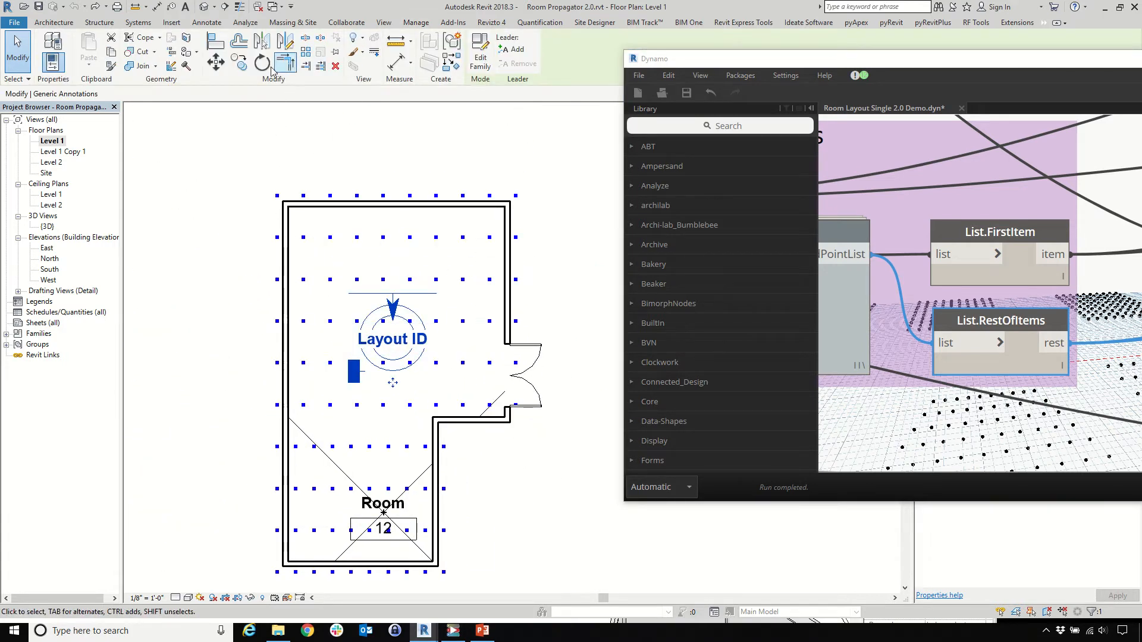
pyautogui.click(262, 63)
pyautogui.click(393, 141)
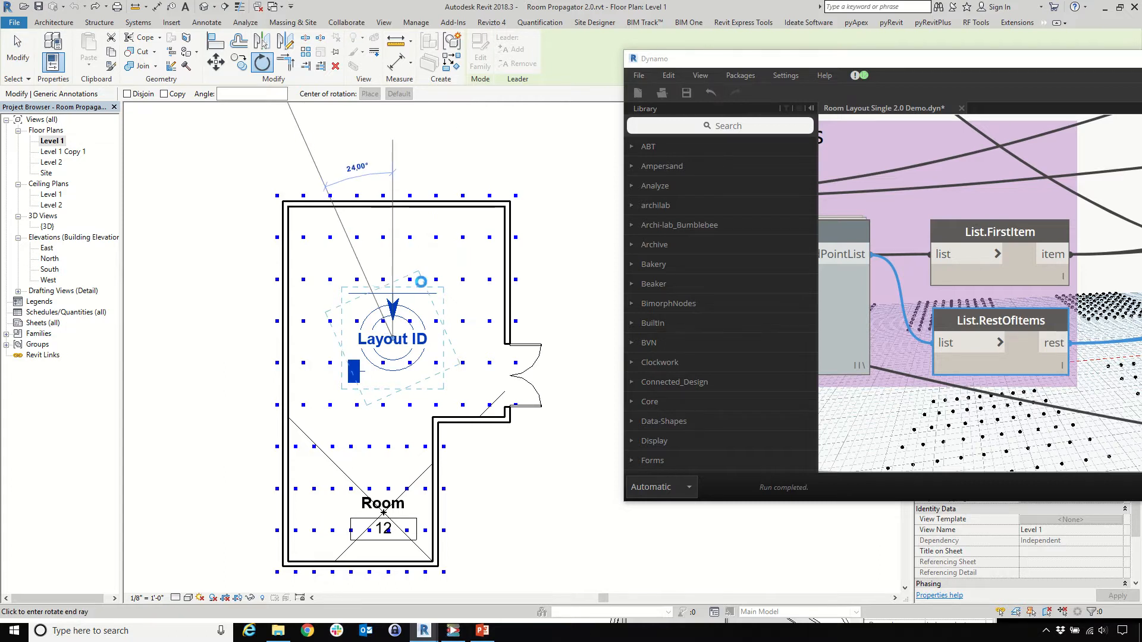
pyautogui.click(420, 281)
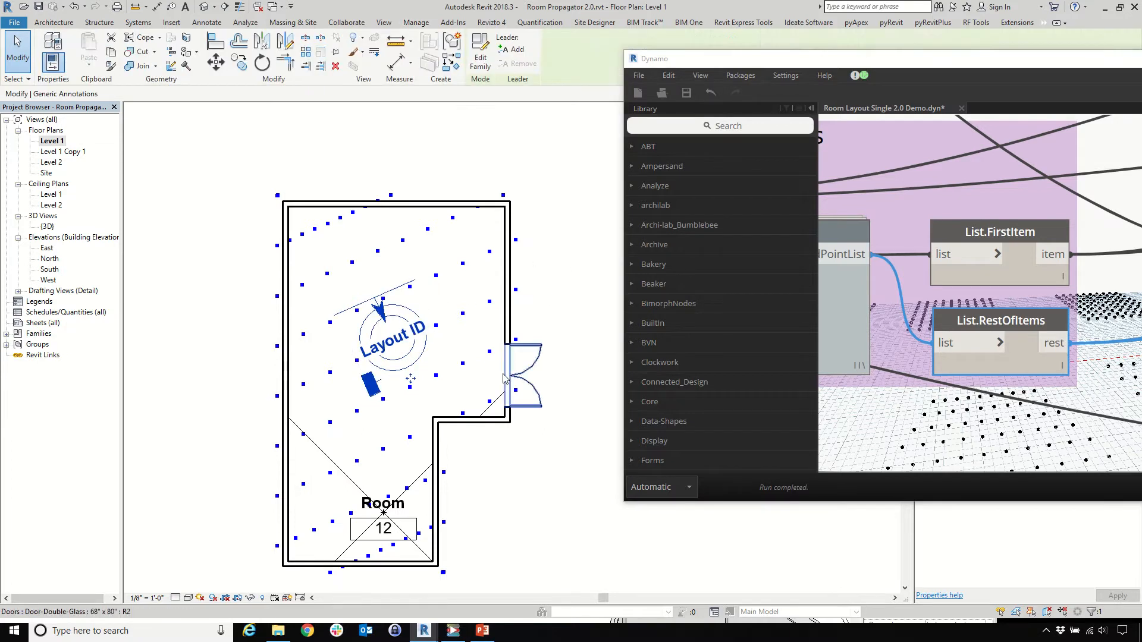
# Delete the Layout ID annotations from six rooms, including the third and fourth of the upper row and the tall rectangular room below
pyautogui.scroll(-5, 504, 375)
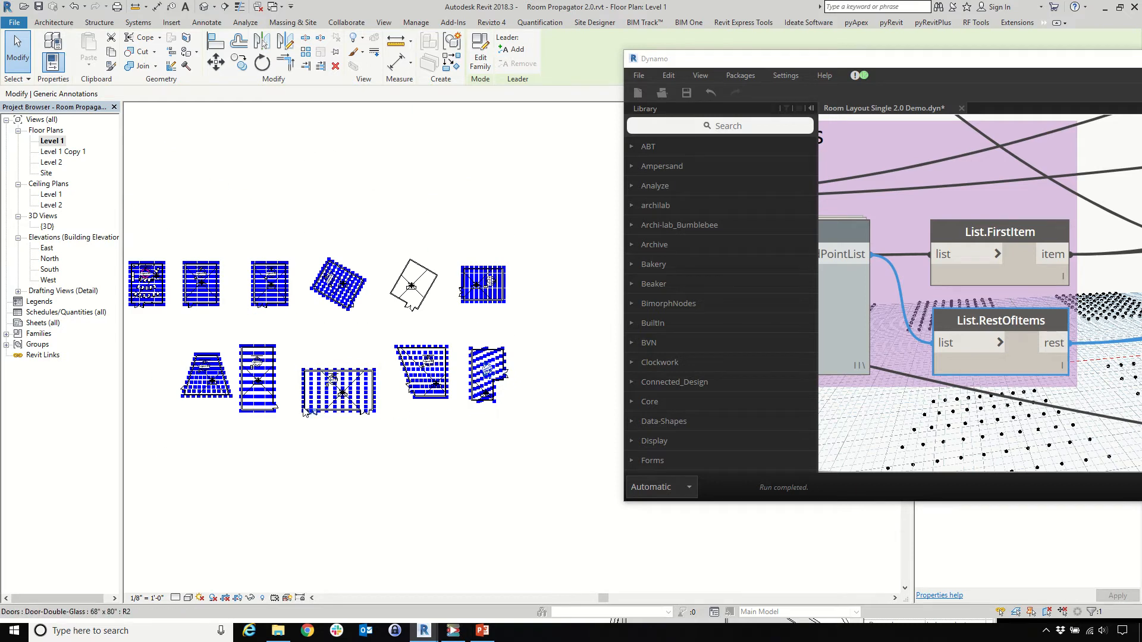
pyautogui.click(274, 290)
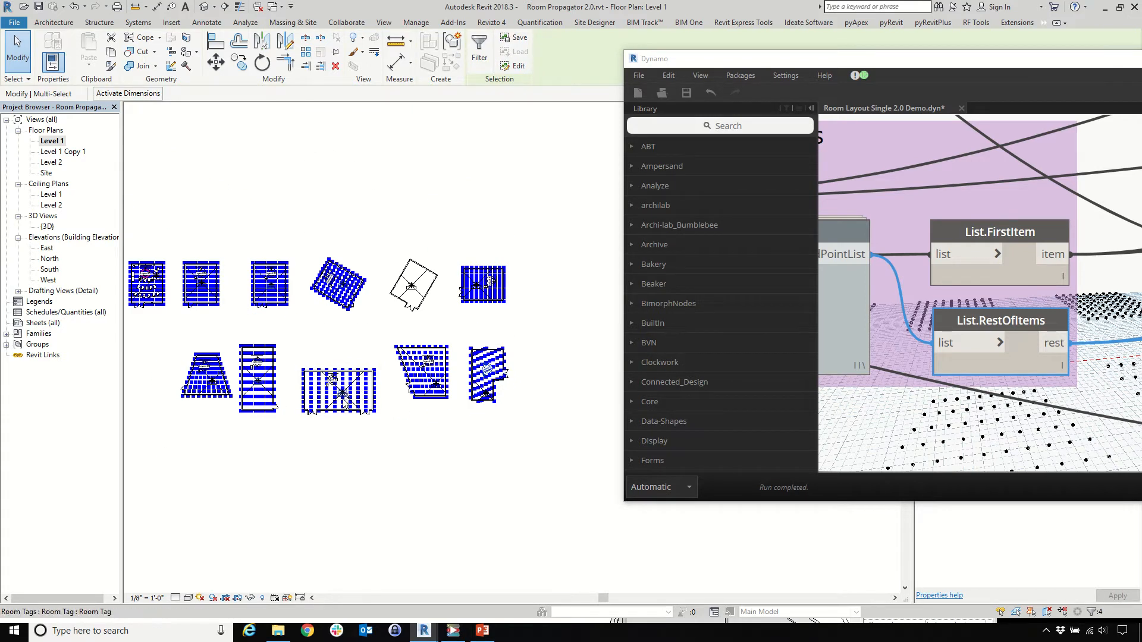
pyautogui.click(333, 381)
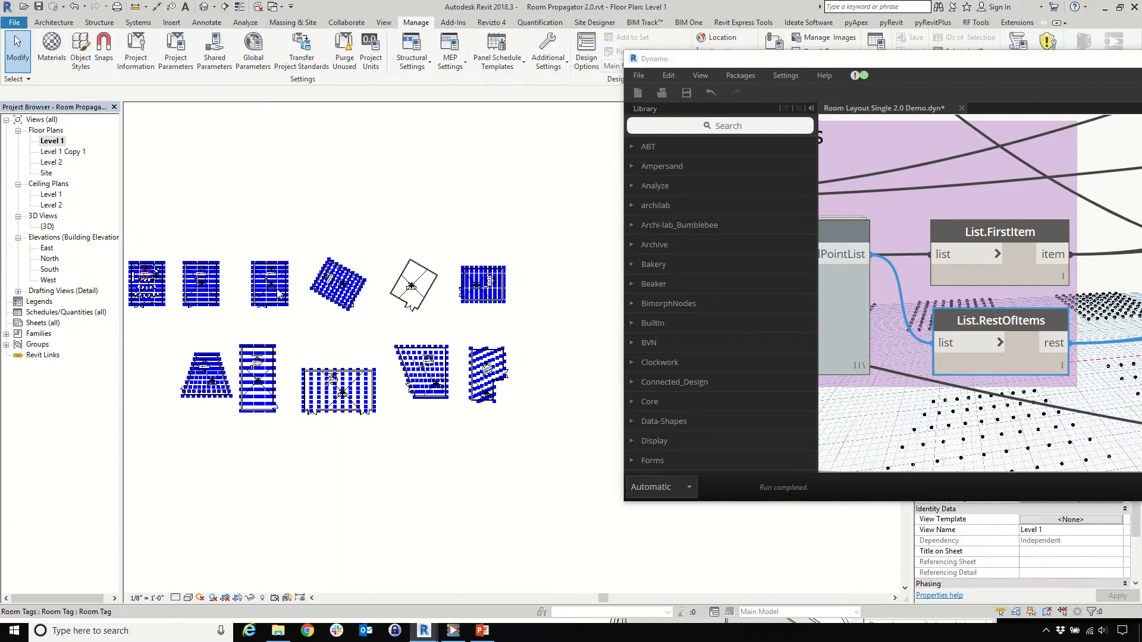
pyautogui.hotkey('ctrl', 'Left')
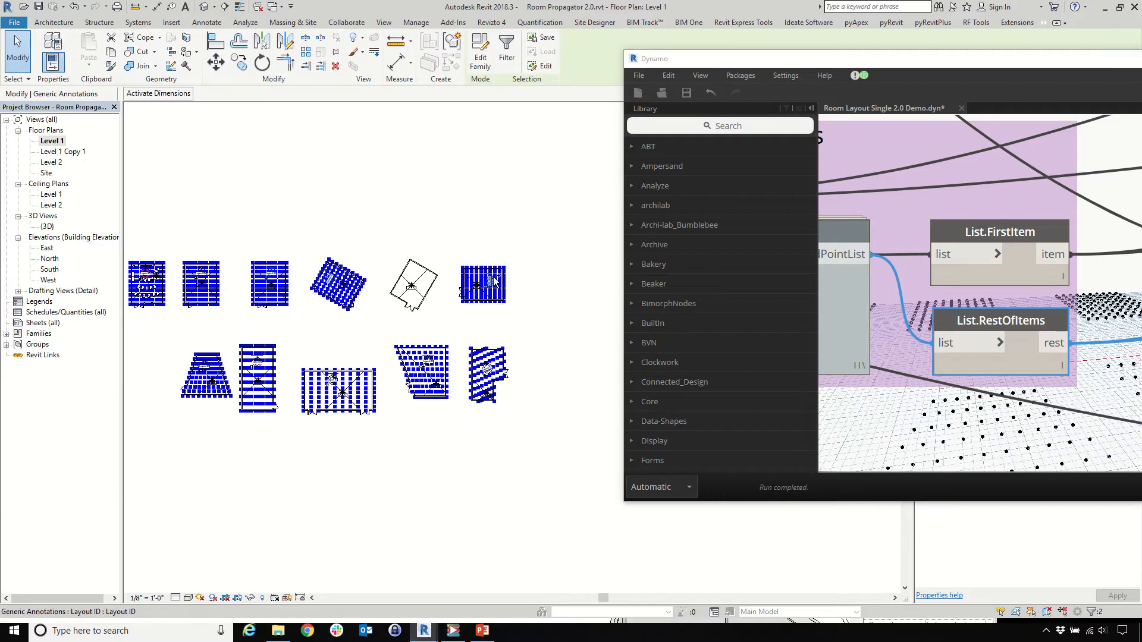
pyautogui.keyDown('ctrl'); pyautogui.click(259, 362); pyautogui.keyUp('ctrl')
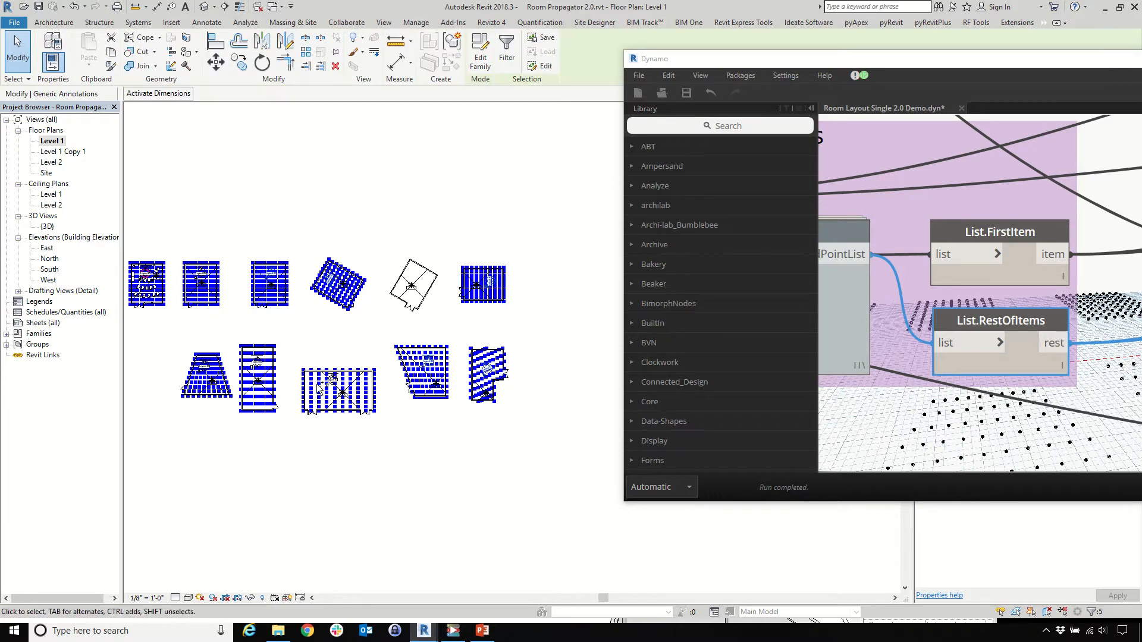
pyautogui.keyDown('ctrl'); pyautogui.click(260, 361); pyautogui.keyUp('ctrl')
pyautogui.moveTo(824, 62); pyautogui.dragTo(745, 162)
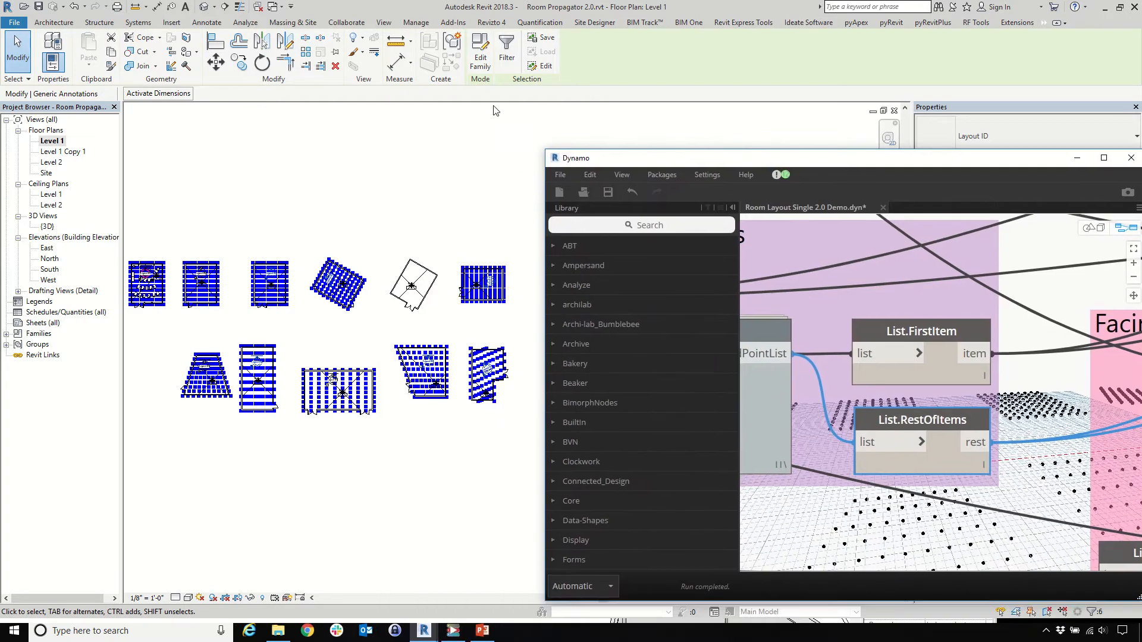
pyautogui.click(335, 66)
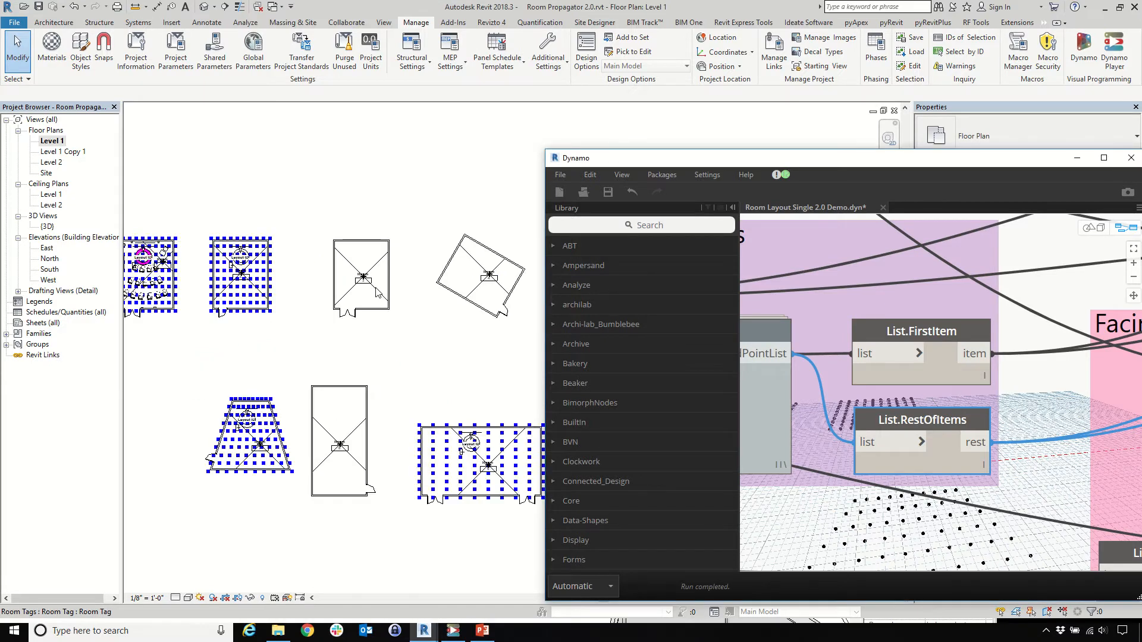
# Turn off the previews of the List.FirstItem and List.RestOfItems nodes to clear the grid points from the plan
pyautogui.scroll(5, 266, 275)
pyautogui.rightClick(920, 332)
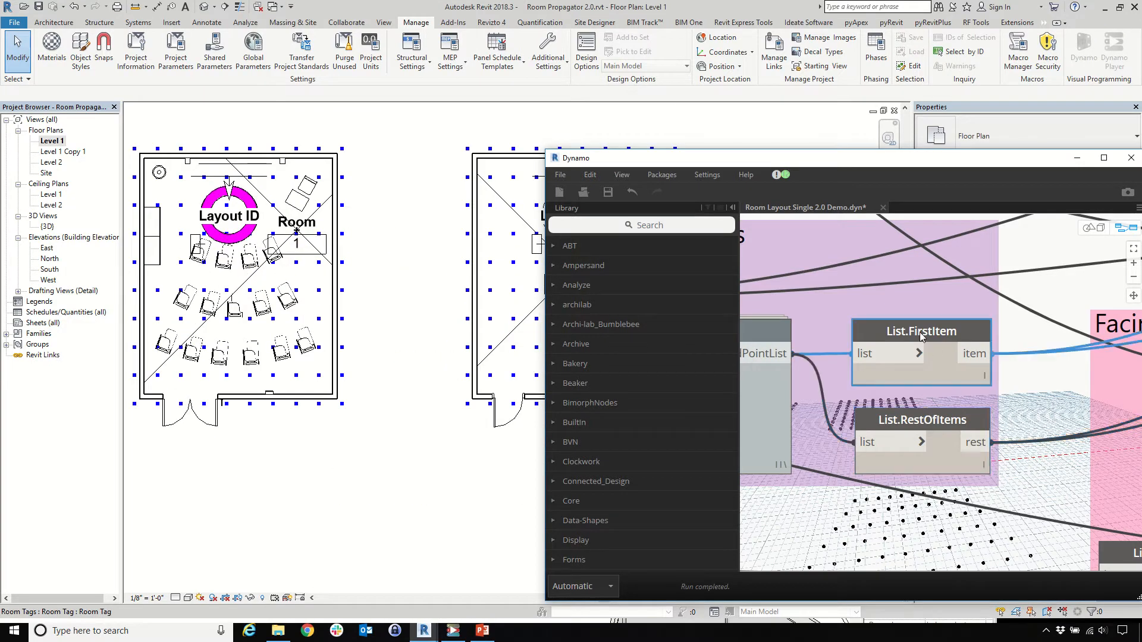
pyautogui.click(950, 419)
pyautogui.rightClick(908, 424)
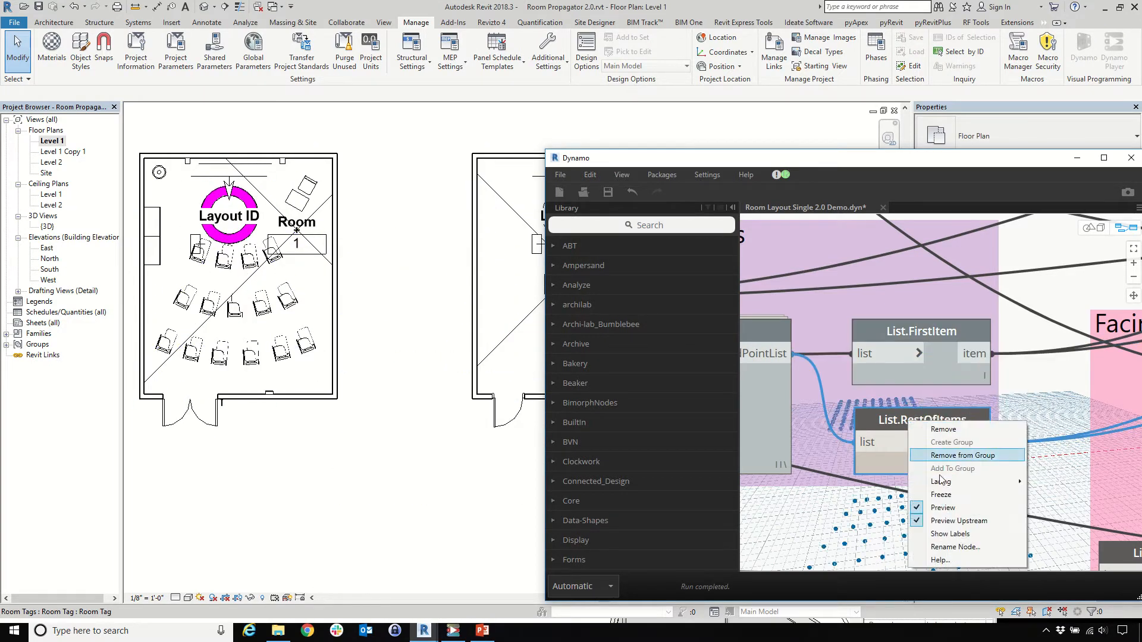
pyautogui.click(937, 509)
pyautogui.click(415, 292)
# Select the chairs of the two rear rows in room 1
pyautogui.scroll(-1, 387, 292)
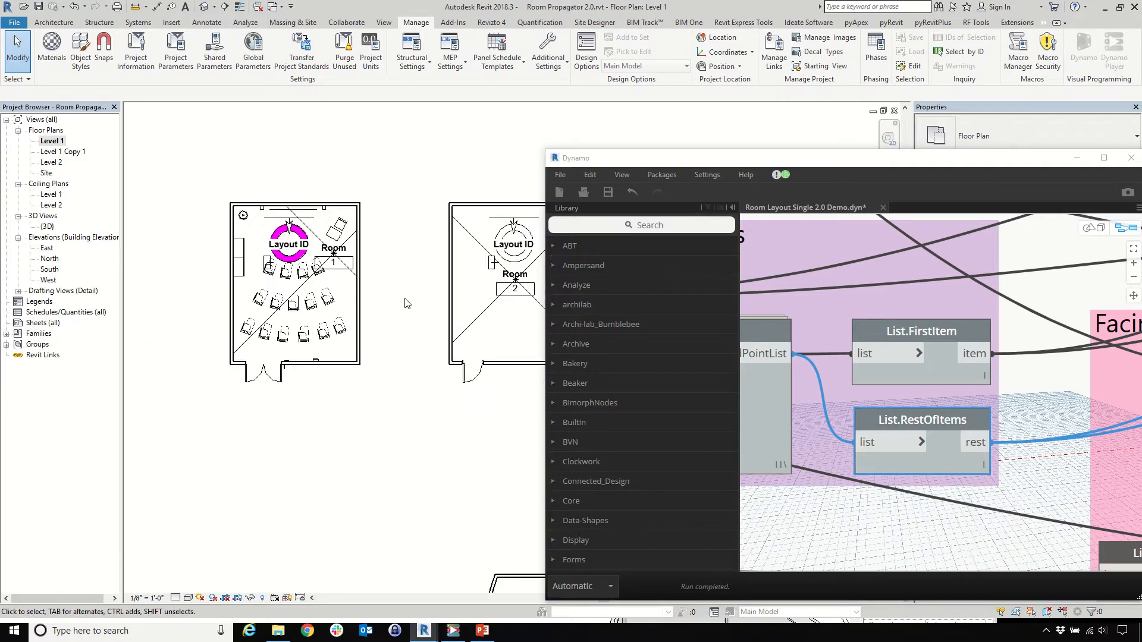
pyautogui.scroll(2, 360, 293)
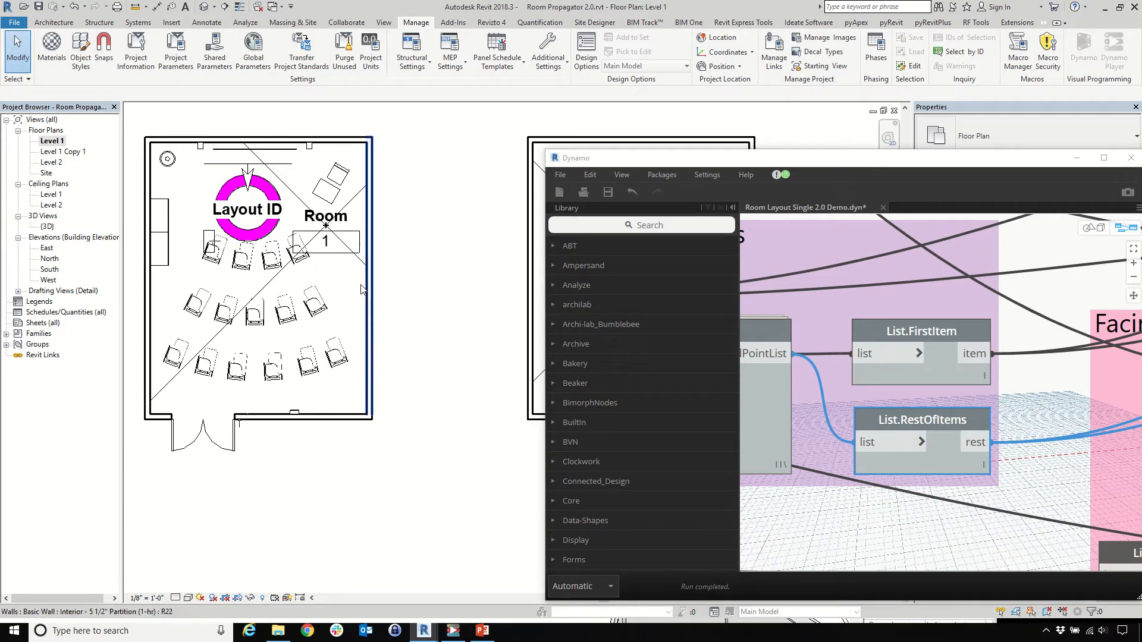
pyautogui.scroll(-2, 520, 307)
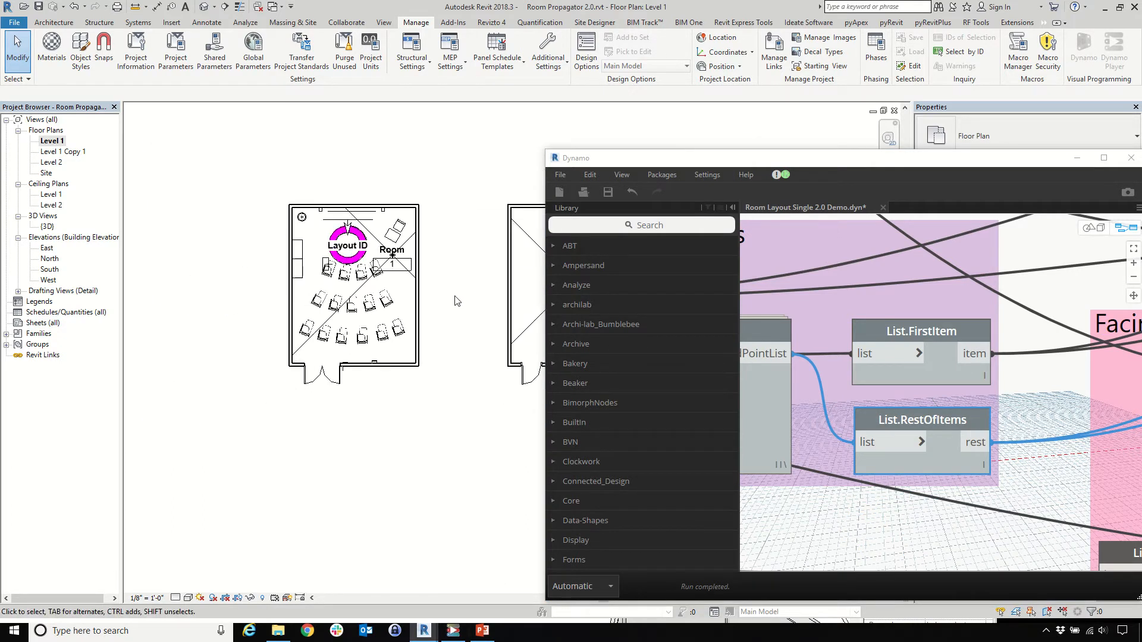
pyautogui.scroll(1, 454, 301)
pyautogui.moveTo(167, 286); pyautogui.dragTo(441, 390)
# Turn on the preview of the lower Element.GetLocation node in the Calculate Normal Target Pts using the Grids group
pyautogui.scroll(-6, 930, 247)
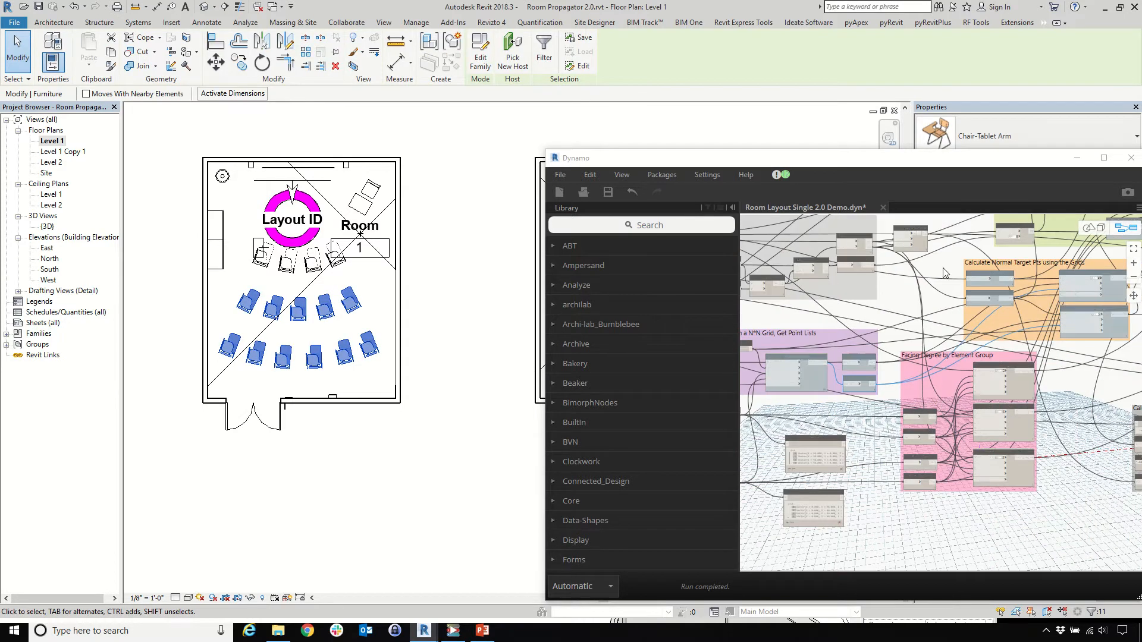
pyautogui.scroll(3, 1060, 307)
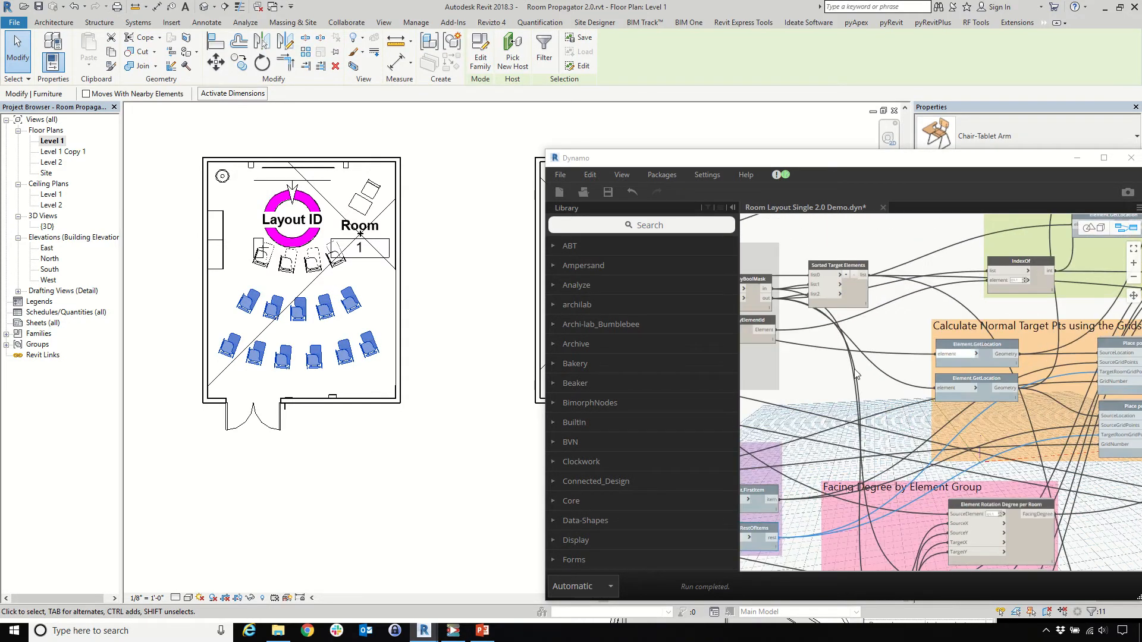
pyautogui.scroll(-3, 844, 360)
pyautogui.scroll(3, 1028, 338)
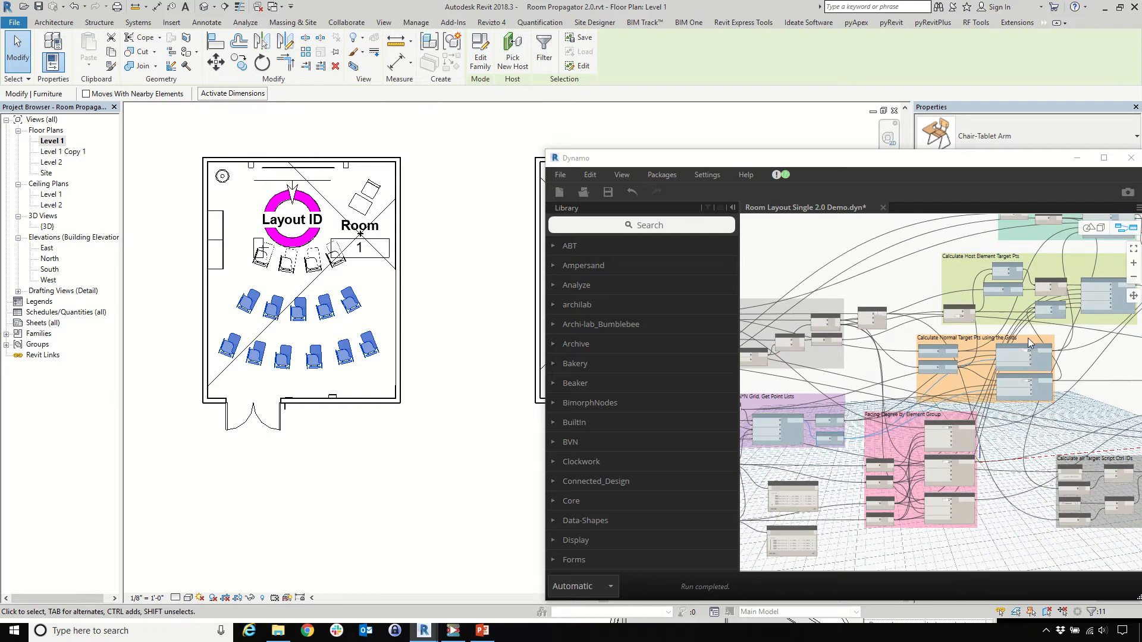
pyautogui.scroll(2, 851, 352)
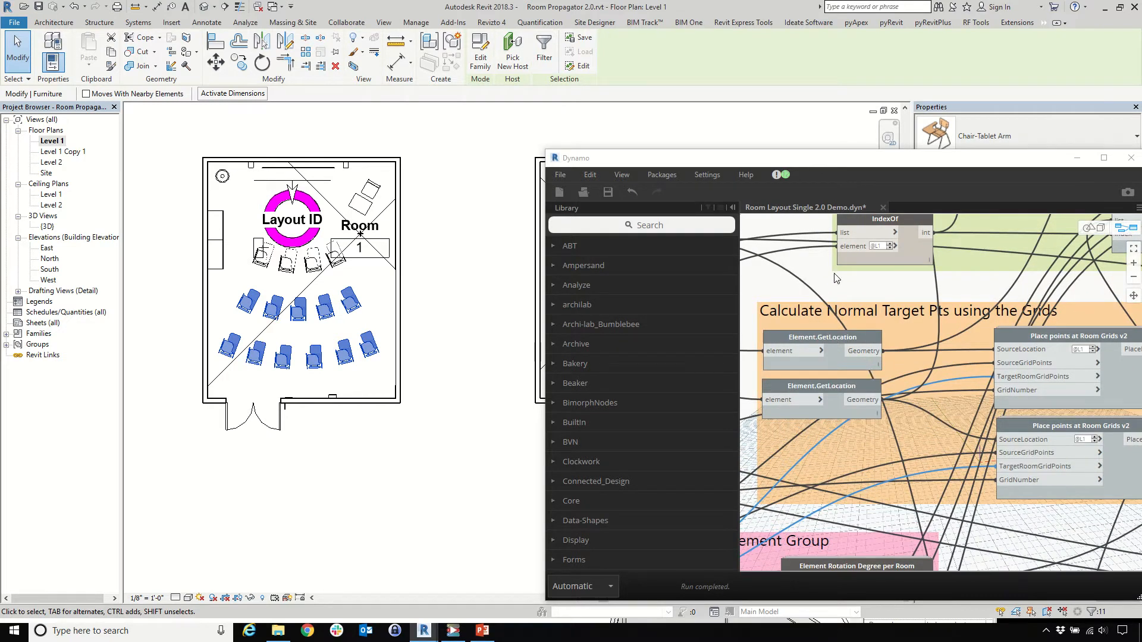
pyautogui.moveTo(861, 412)
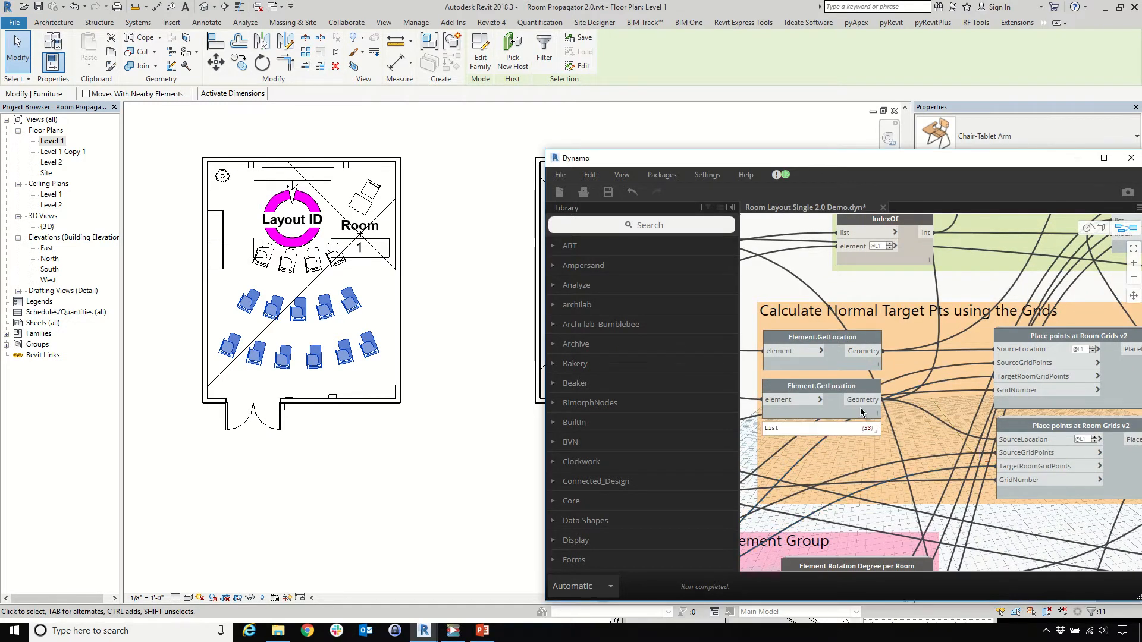
pyautogui.rightClick(824, 392)
pyautogui.click(856, 477)
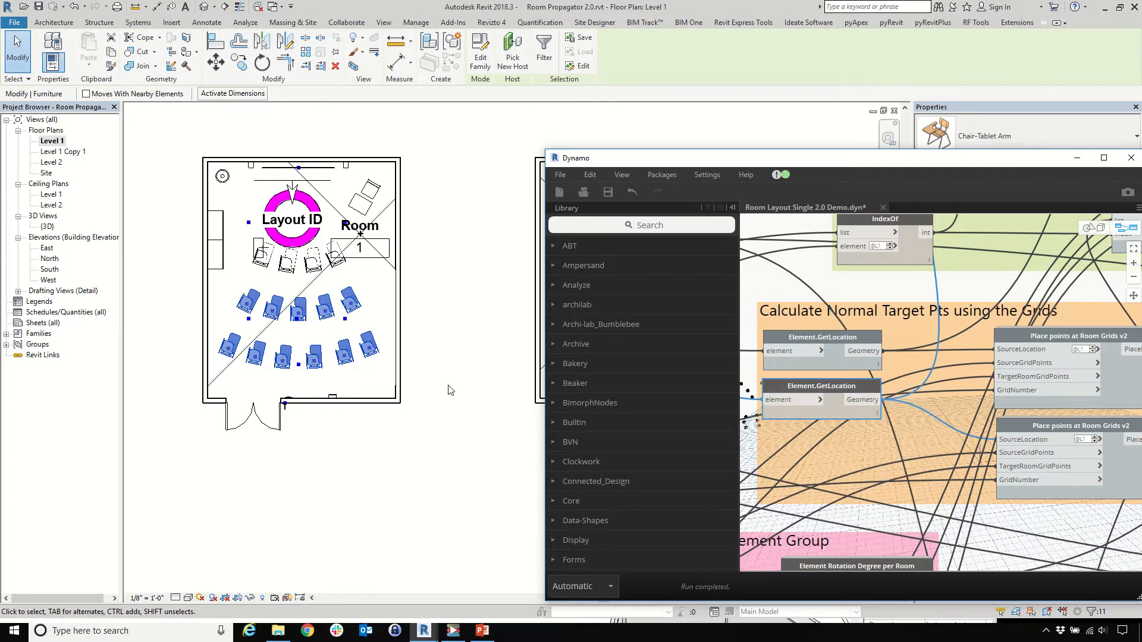
# Clear the chair selection and inspect the previewed location points around room 1's chairs up close
pyautogui.click(428, 374)
pyautogui.scroll(2, 303, 327)
pyautogui.scroll(1, 303, 327)
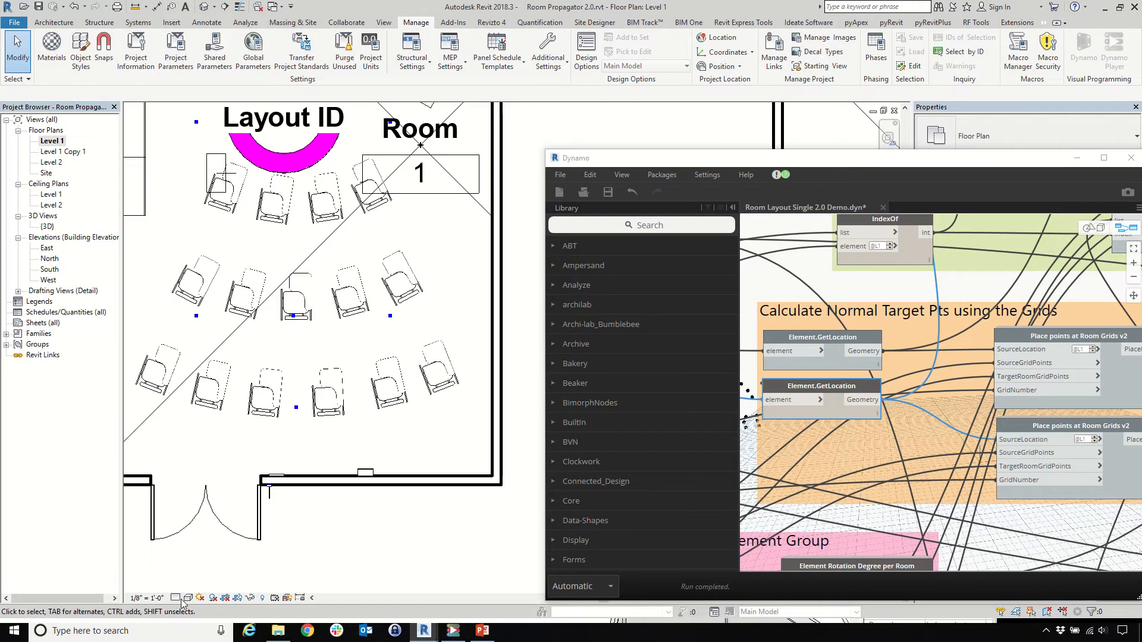
# Change the Level 1 floor plan's visual style so the location points under the chairs show through
pyautogui.click(183, 601)
pyautogui.click(220, 529)
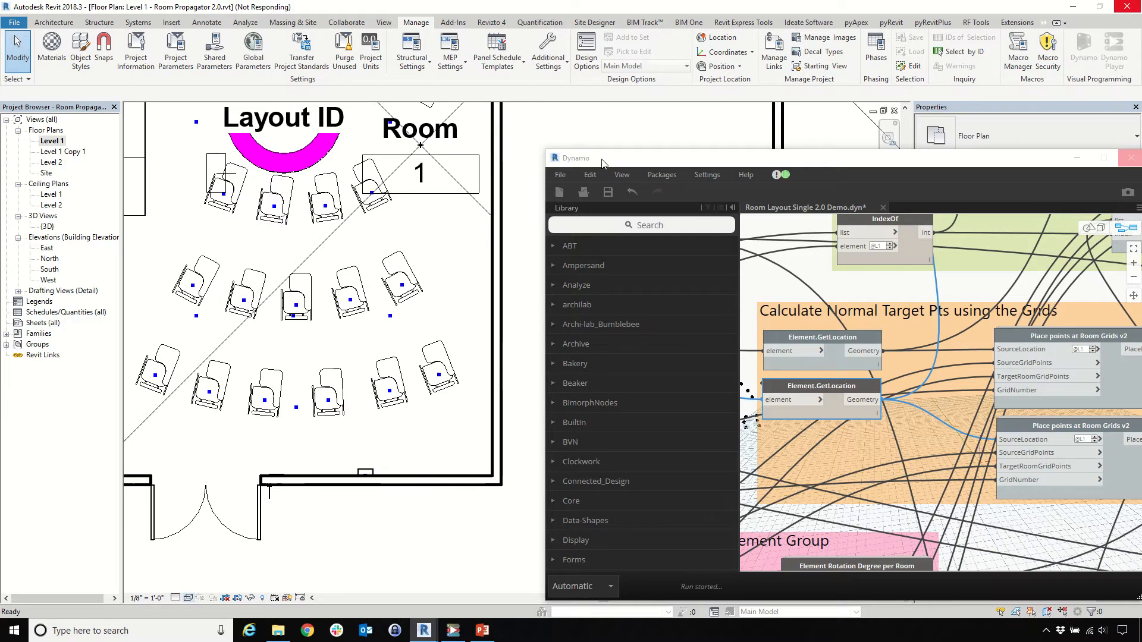
# Open the {3D} view, move the Dynamo window aside and bring the furnished room into close view
pyautogui.moveTo(602, 162); pyautogui.dragTo(705, 156)
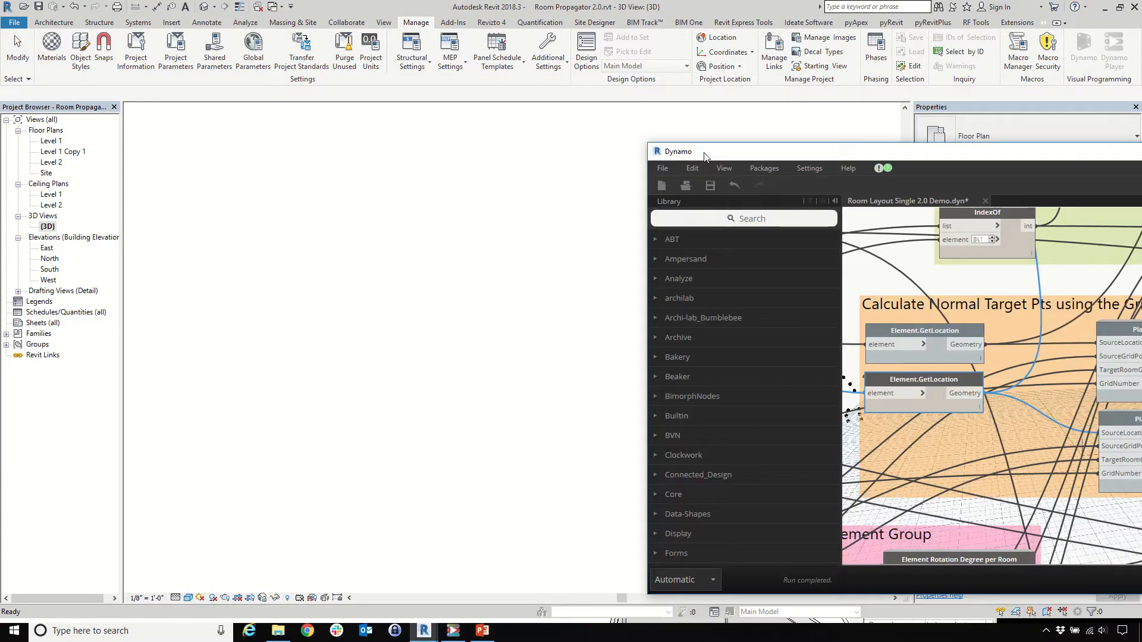
pyautogui.click(395, 390)
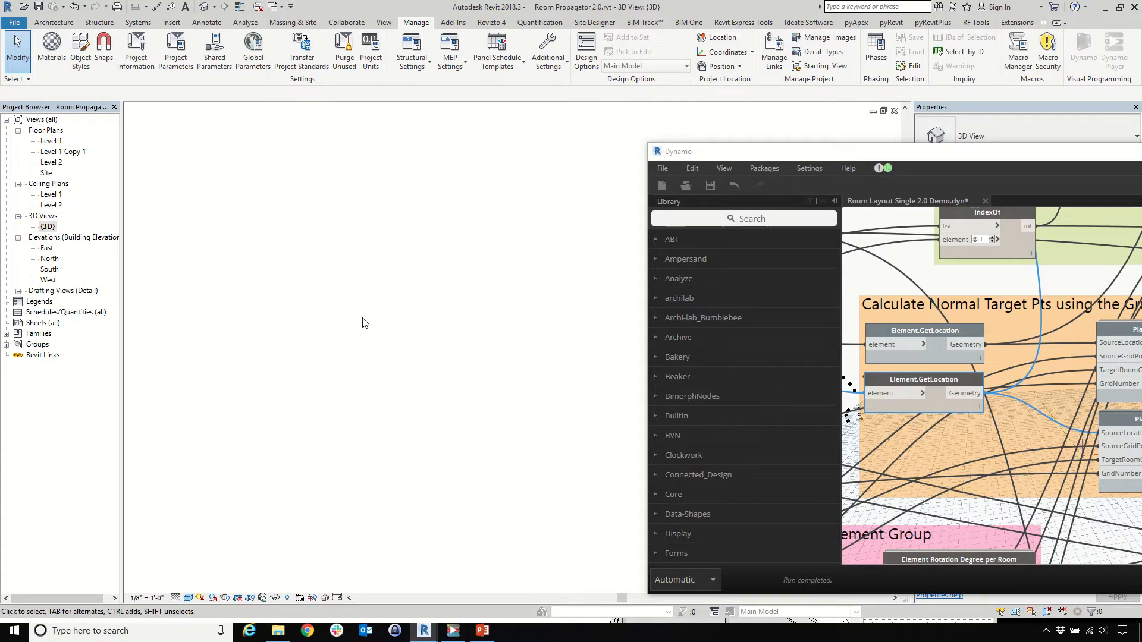
pyautogui.scroll(-5, 303, 338)
pyautogui.scroll(3, 342, 269)
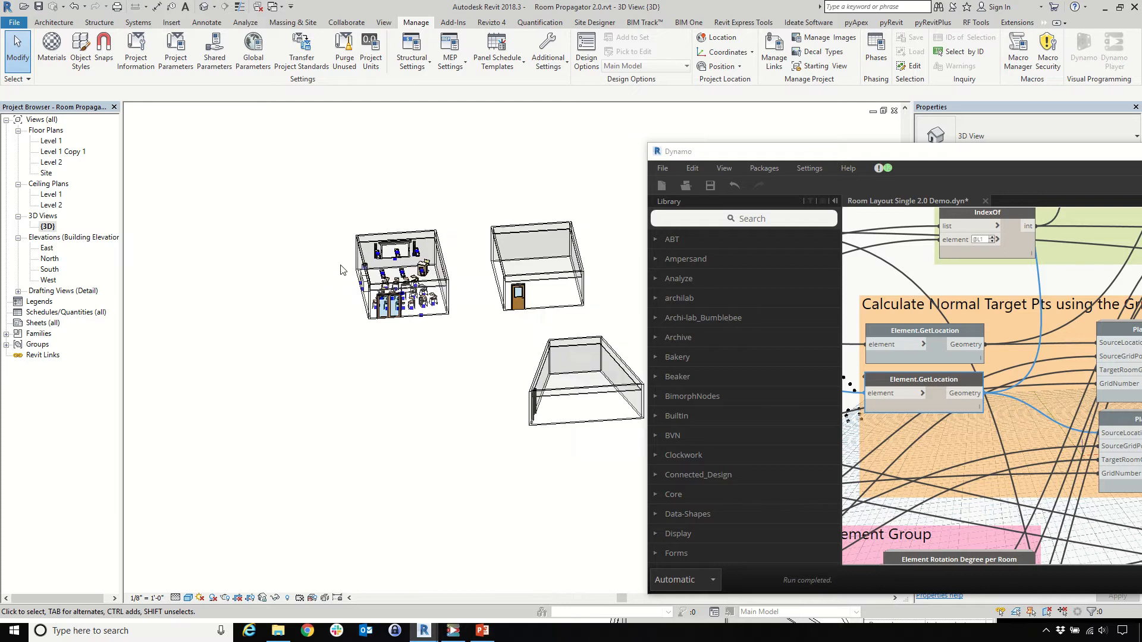
pyautogui.scroll(5, 343, 270)
# Select a chair and the standing desk in the furnished room and examine their location points in 3D
pyautogui.click(429, 279)
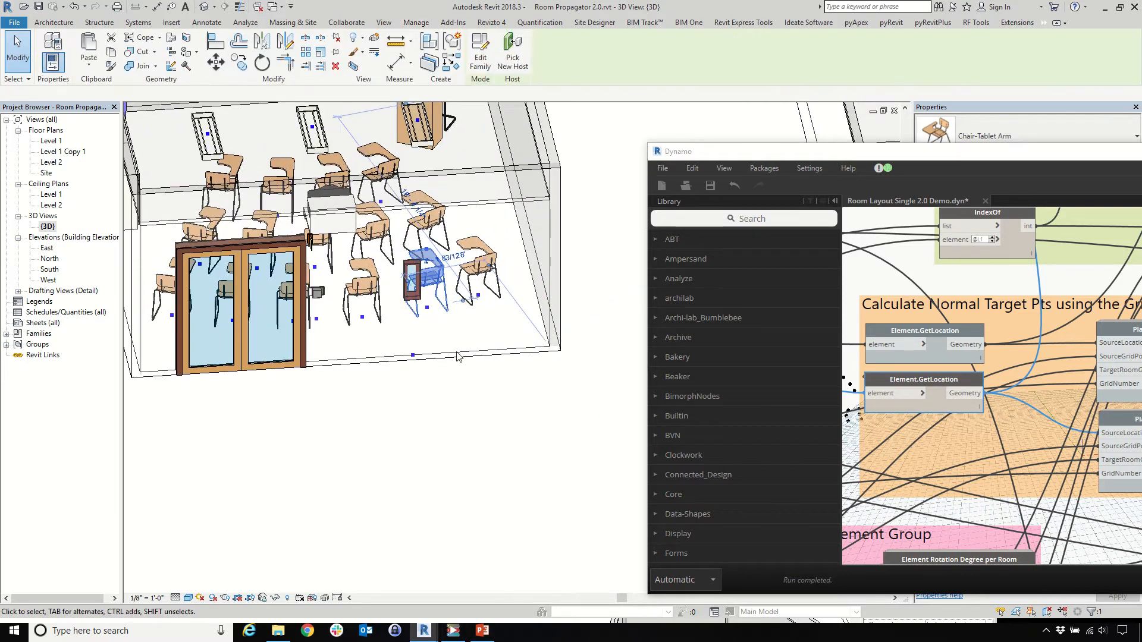
pyautogui.keyDown('shift'); pyautogui.moveTo(565, 414); pyautogui.dragTo(395, 463, button='middle'); pyautogui.keyUp('shift')
pyautogui.click(471, 325)
pyautogui.scroll(-4, 395, 462)
pyautogui.scroll(2, 454, 364)
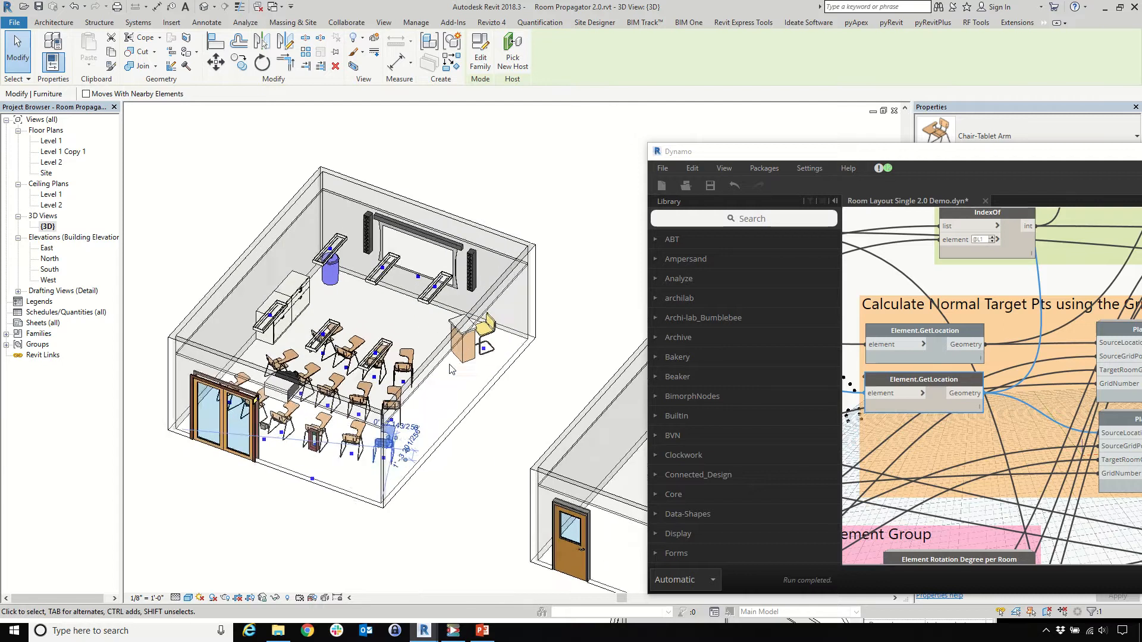
pyautogui.scroll(2, 450, 368)
pyautogui.click(477, 334)
pyautogui.keyDown('shift'); pyautogui.moveTo(469, 424); pyautogui.dragTo(298, 286, button='middle'); pyautogui.keyUp('shift')
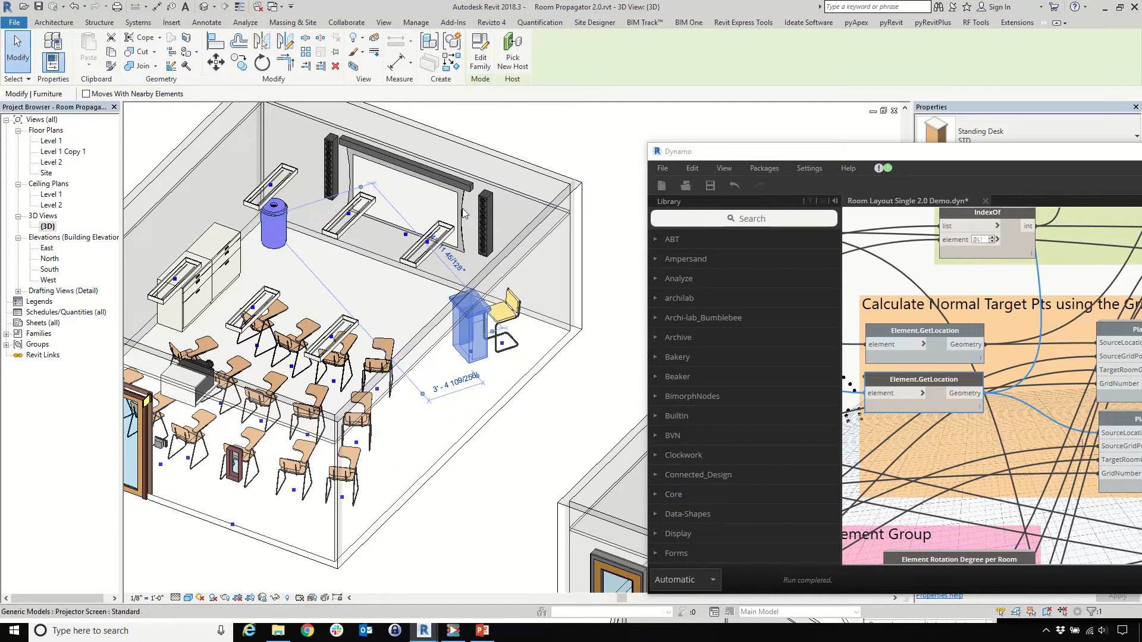
# Select another rear-row chair and inspect the location points of the chairs, recycle bin and ceiling lights from several angles
pyautogui.scroll(-2, 458, 381)
pyautogui.scroll(5, 309, 428)
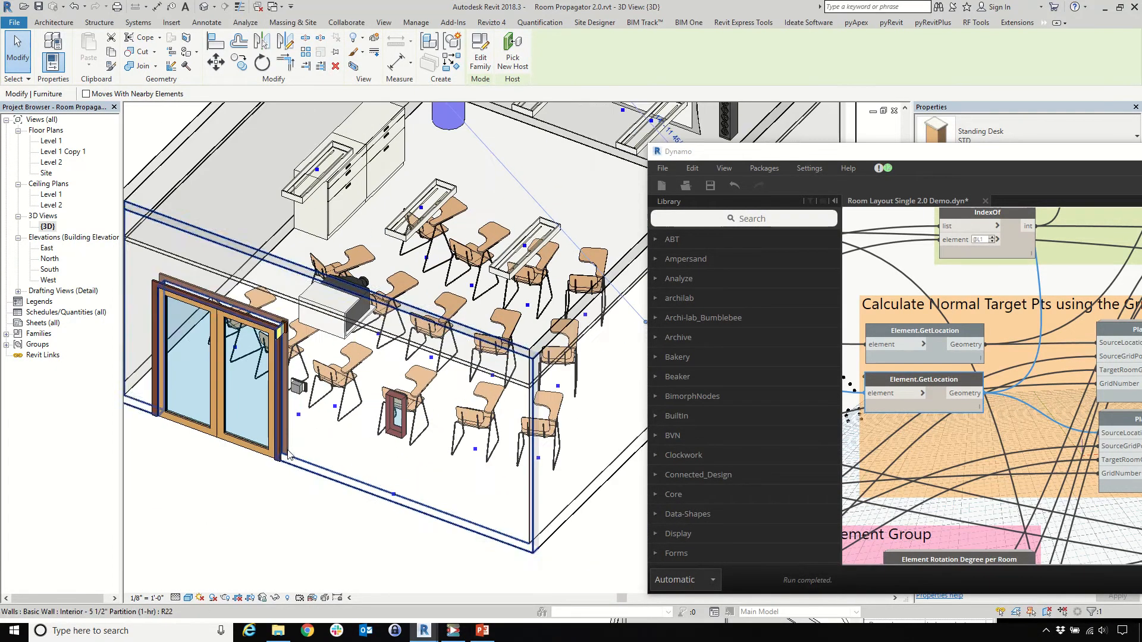
pyautogui.click(355, 410)
pyautogui.scroll(-3, 226, 414)
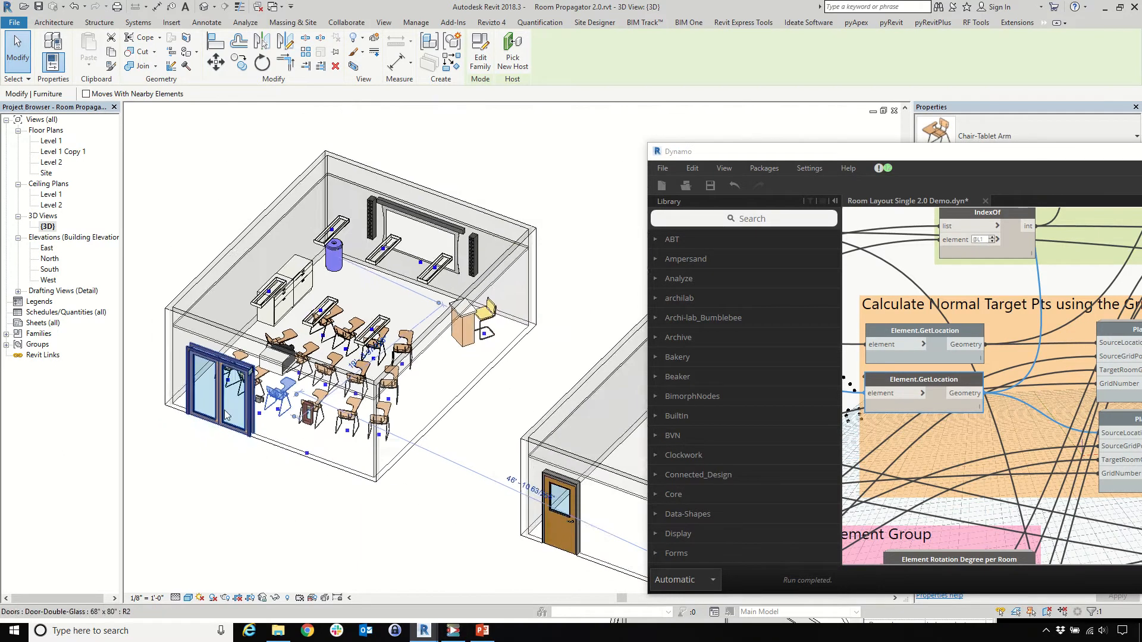
pyautogui.keyDown('shift'); pyautogui.moveTo(226, 415); pyautogui.dragTo(280, 553, button='middle'); pyautogui.keyUp('shift')
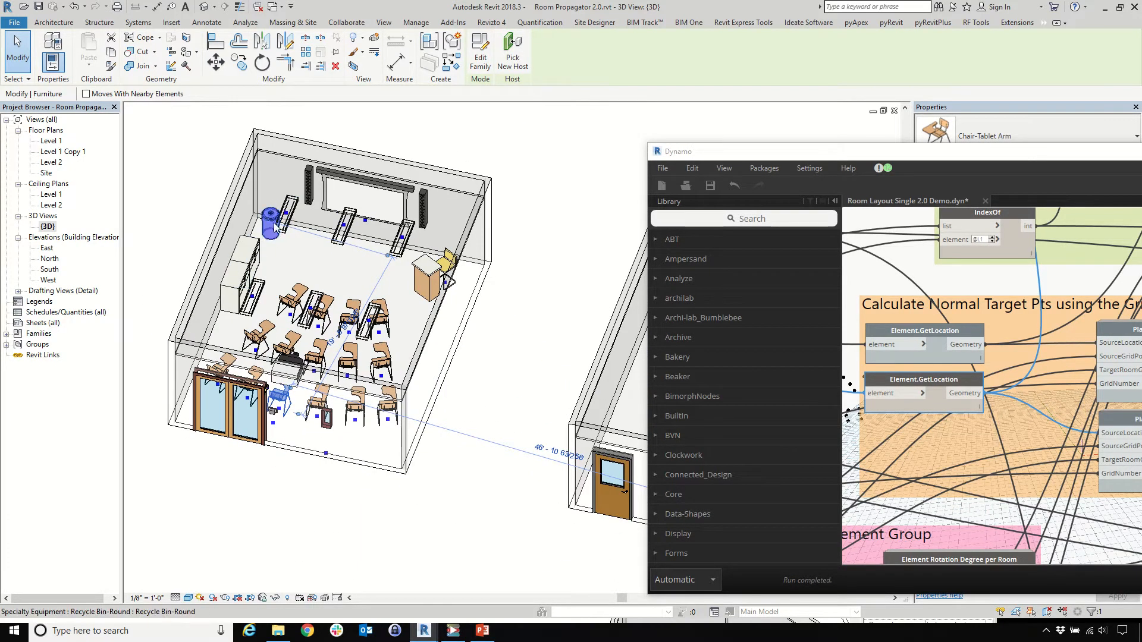
pyautogui.scroll(3, 275, 227)
pyautogui.scroll(-3, 221, 215)
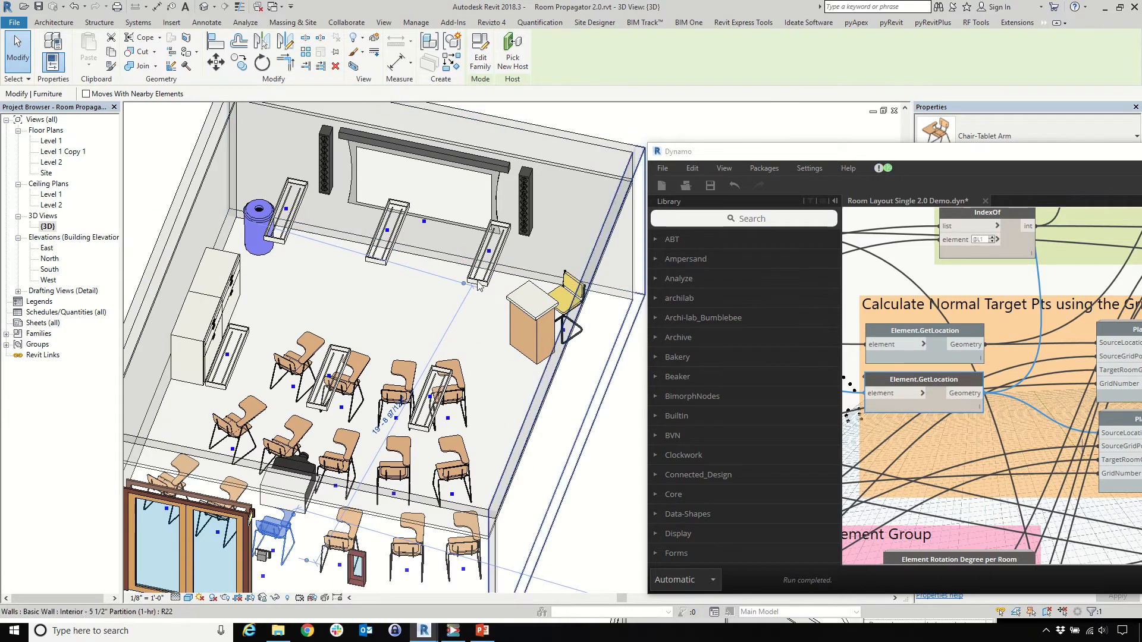
pyautogui.scroll(-5, 286, 280)
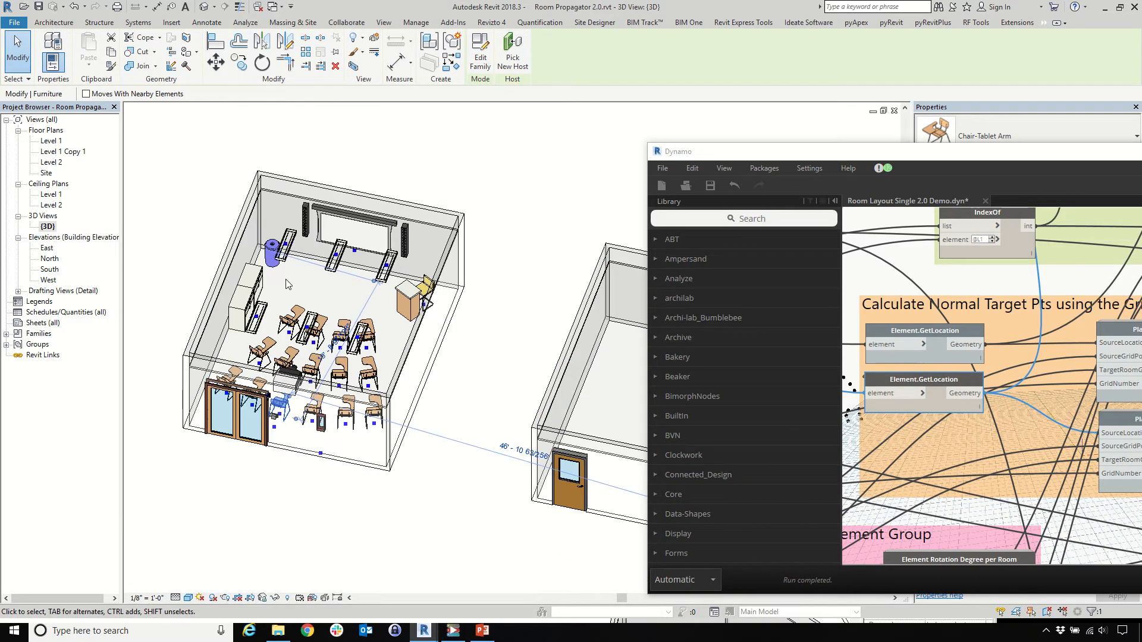
# Turn on the preview of the lower Place points at Room Grids v2 node and clear the chair selection in the model
pyautogui.scroll(-3, 1075, 379)
pyautogui.scroll(4, 1071, 379)
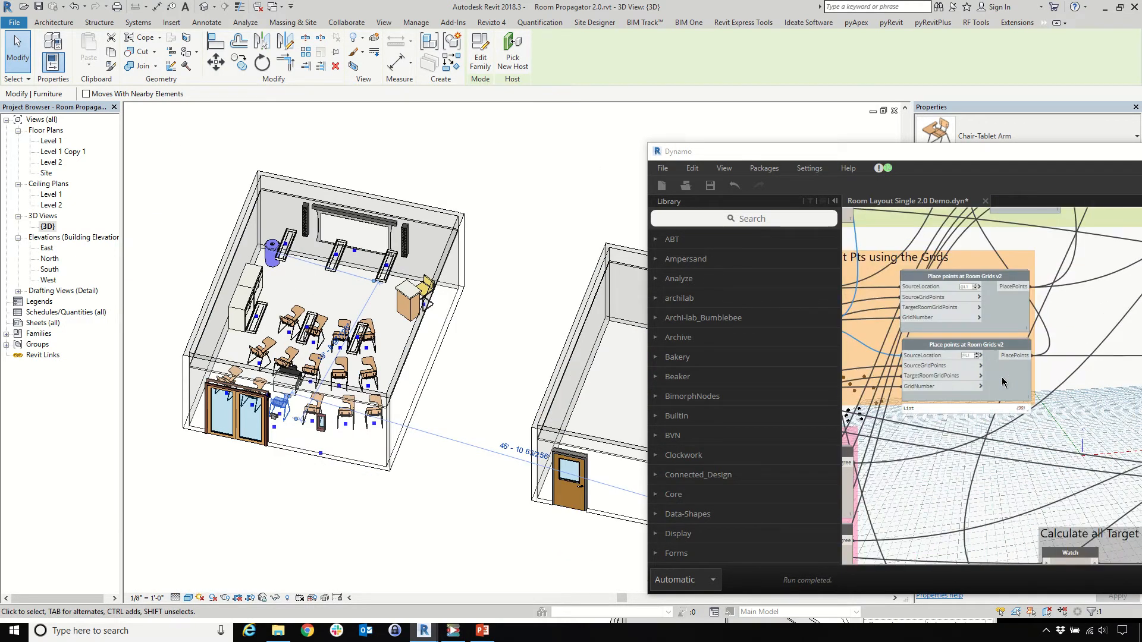
pyautogui.scroll(-2, 496, 357)
pyautogui.scroll(3, 628, 364)
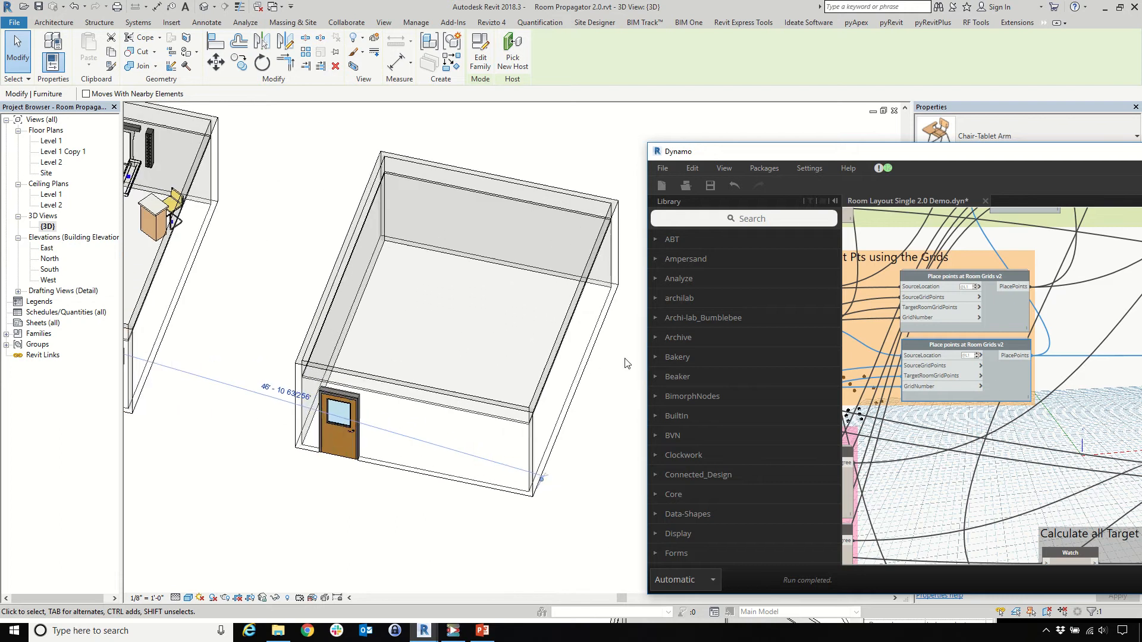
pyautogui.rightClick(1031, 379)
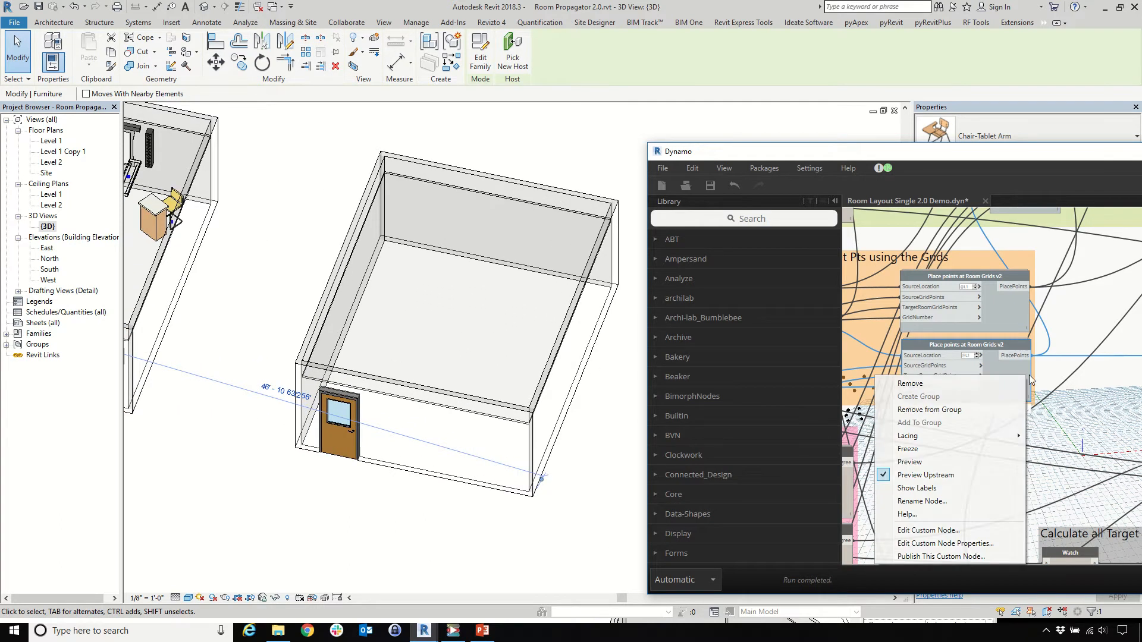
pyautogui.click(980, 462)
pyautogui.click(477, 341)
# Examine the previewed target points in the target rooms and compare their arrangement with the furnished room
pyautogui.scroll(-6, 317, 331)
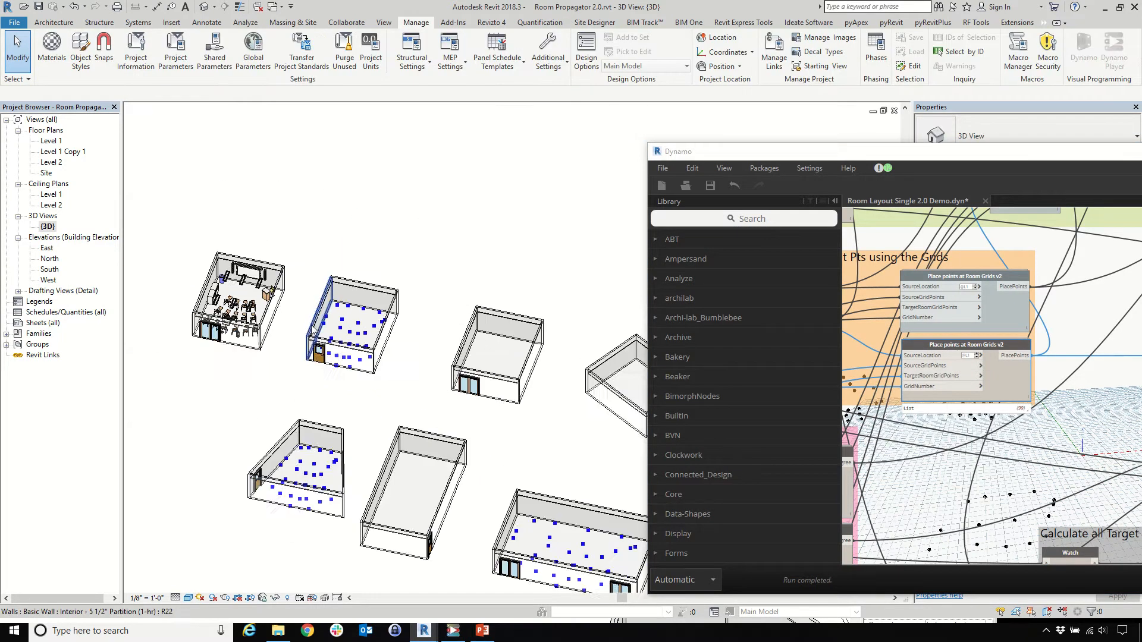
pyautogui.scroll(3, 312, 458)
pyautogui.scroll(4, 308, 396)
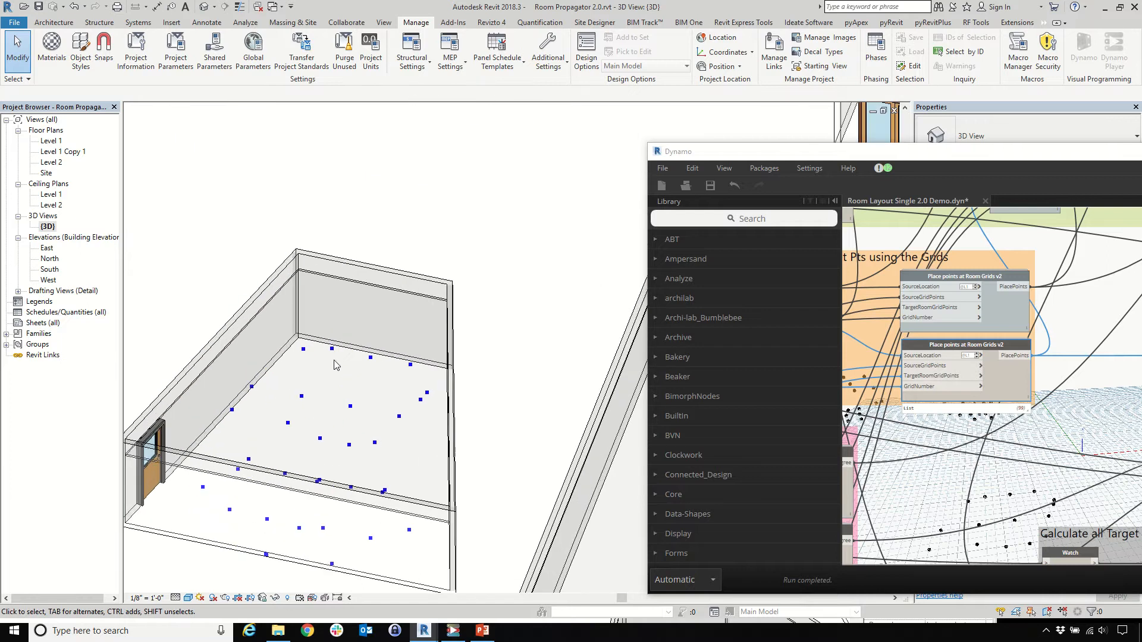
pyautogui.scroll(-3, 333, 417)
pyautogui.keyDown('shift'); pyautogui.moveTo(333, 429); pyautogui.dragTo(326, 524, button='middle'); pyautogui.keyUp('shift')
pyautogui.scroll(-3, 318, 365)
pyautogui.scroll(4, 308, 255)
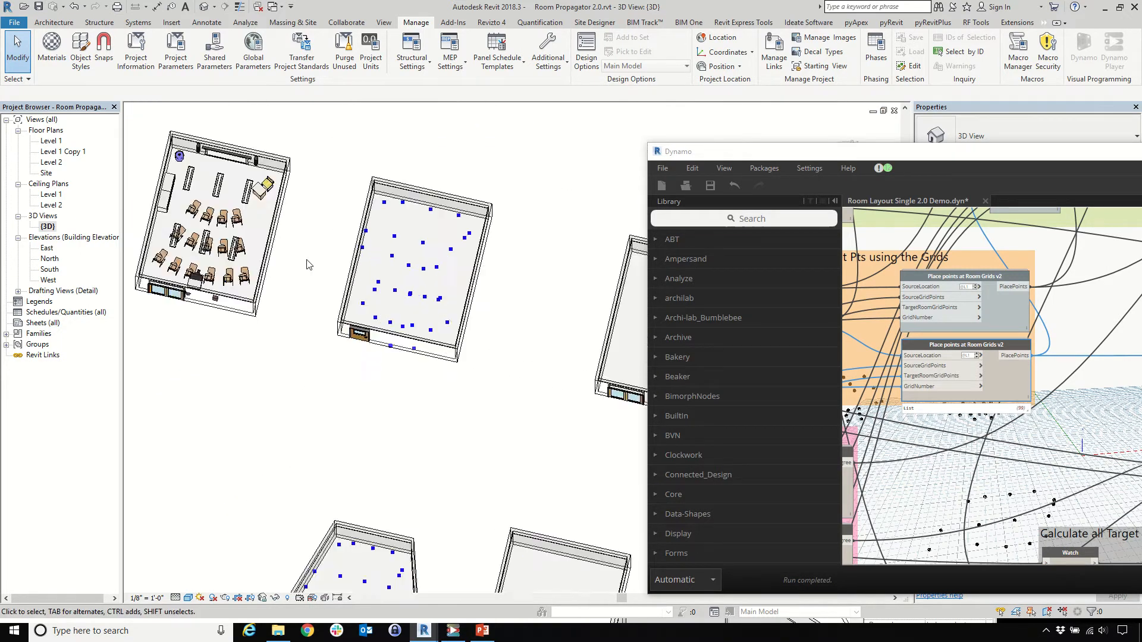
pyautogui.scroll(-3, 307, 262)
pyautogui.keyDown('shift'); pyautogui.moveTo(417, 475); pyautogui.dragTo(423, 468, button='middle'); pyautogui.keyUp('shift')
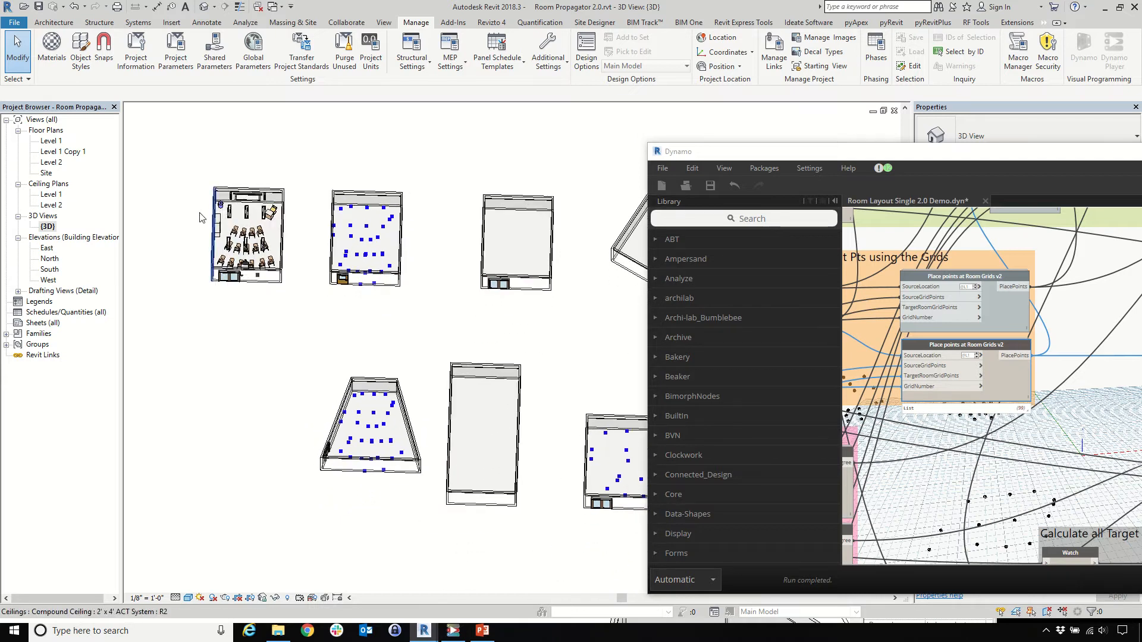
# Select everything in the furnished room and filter out the Ceilings, Doors and Walls categories
pyautogui.scroll(4, 204, 217)
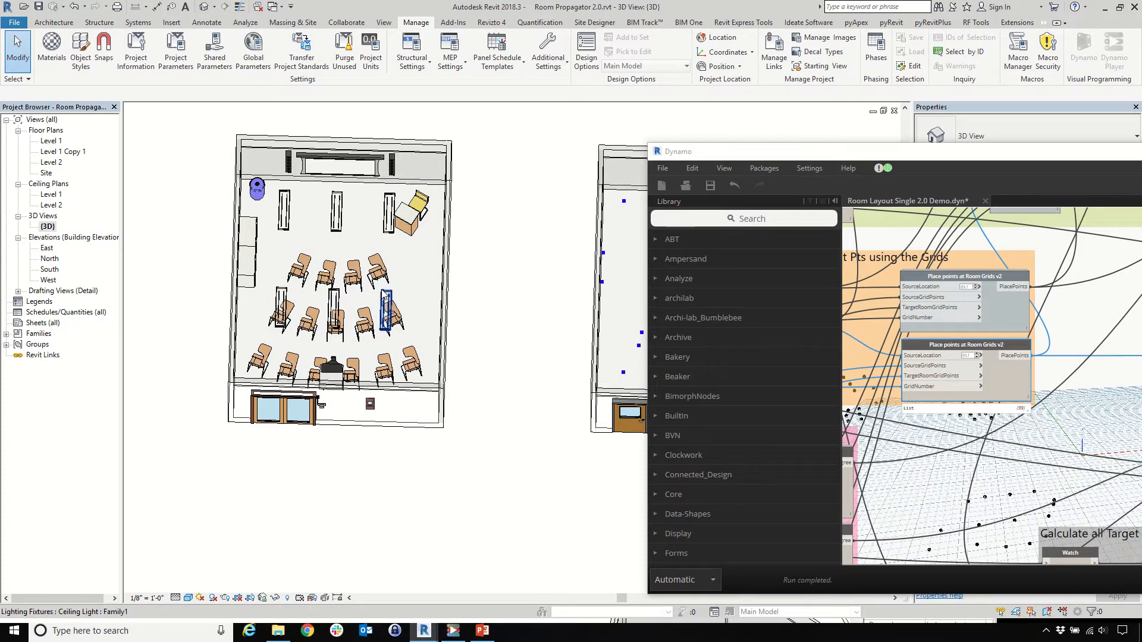
pyautogui.moveTo(202, 125); pyautogui.dragTo(505, 511)
pyautogui.click(479, 53)
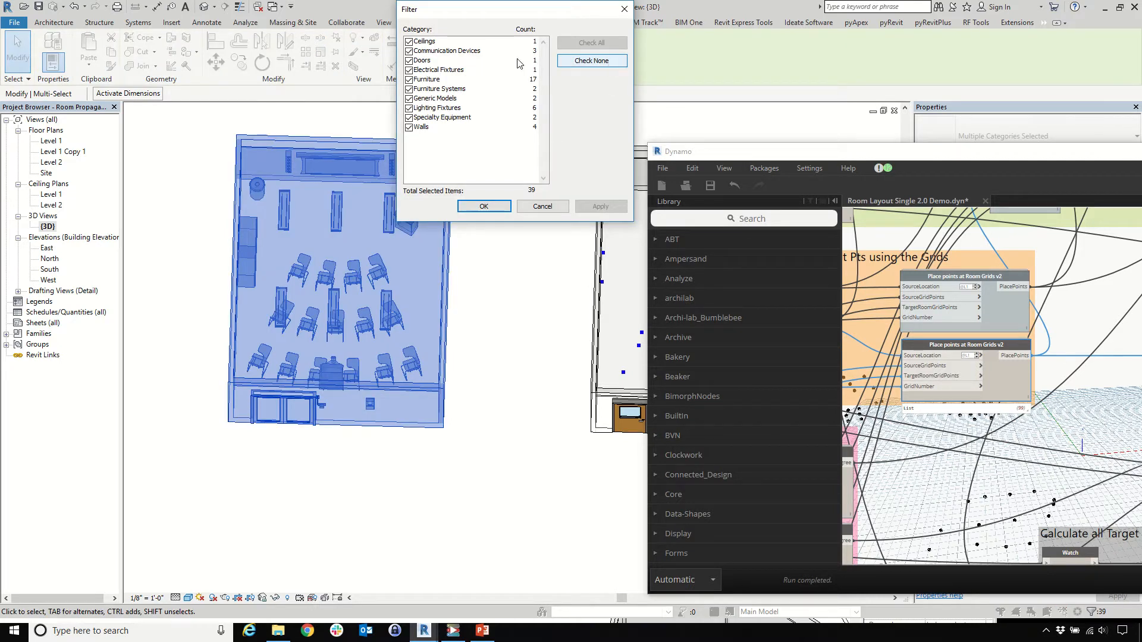
pyautogui.click(592, 60)
pyautogui.click(409, 52)
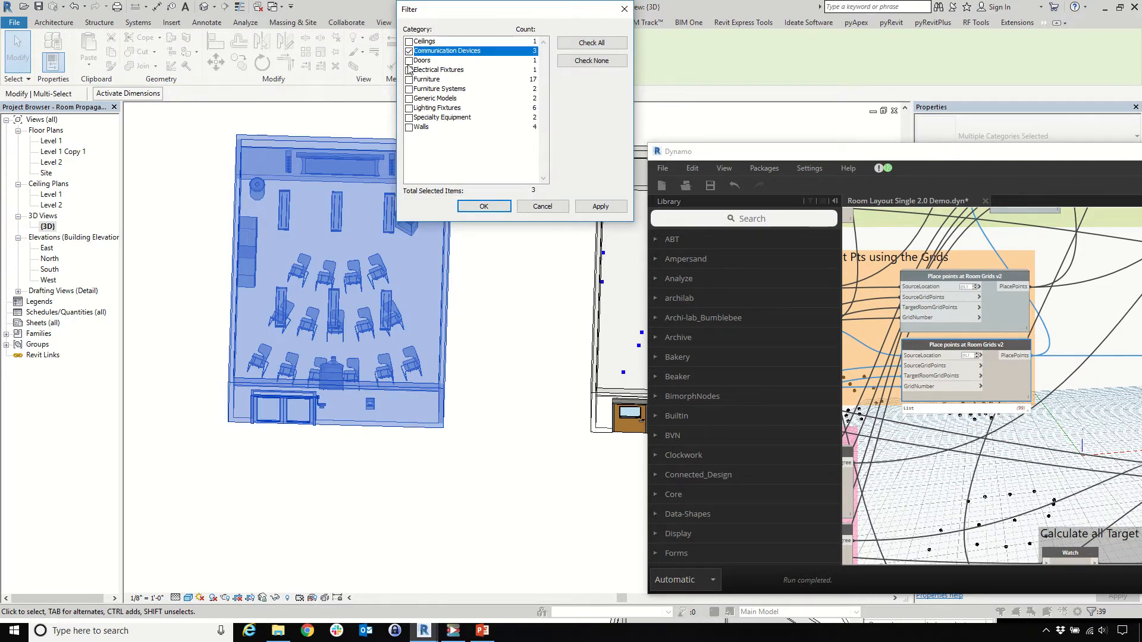
pyautogui.click(409, 69)
pyautogui.click(409, 79)
pyautogui.click(408, 89)
pyautogui.click(409, 98)
pyautogui.click(408, 107)
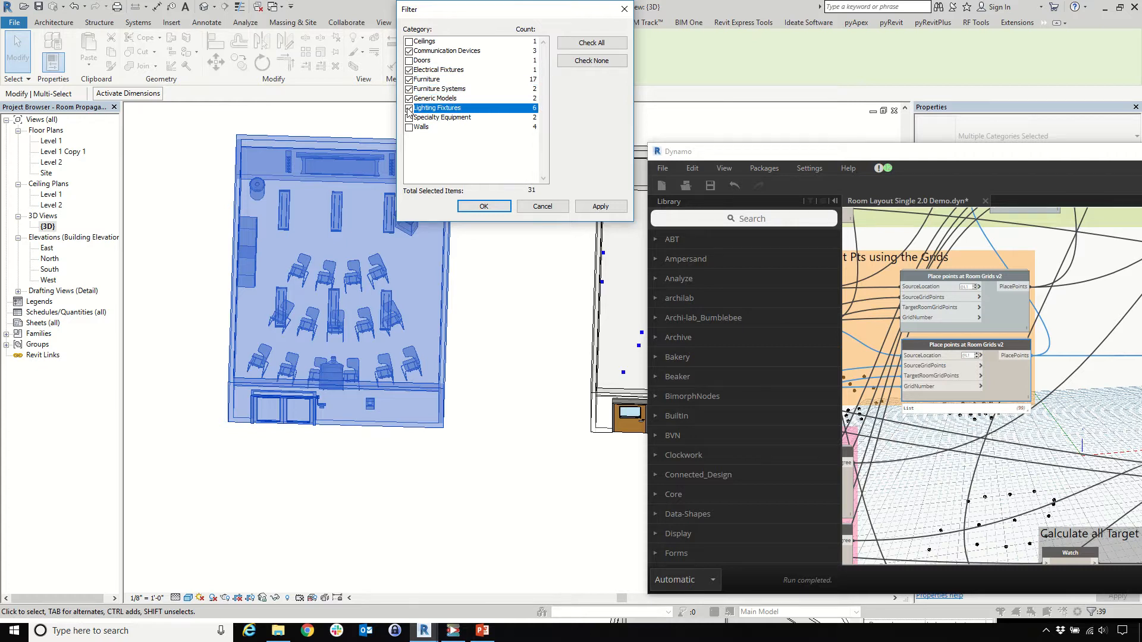
pyautogui.click(408, 117)
pyautogui.click(484, 206)
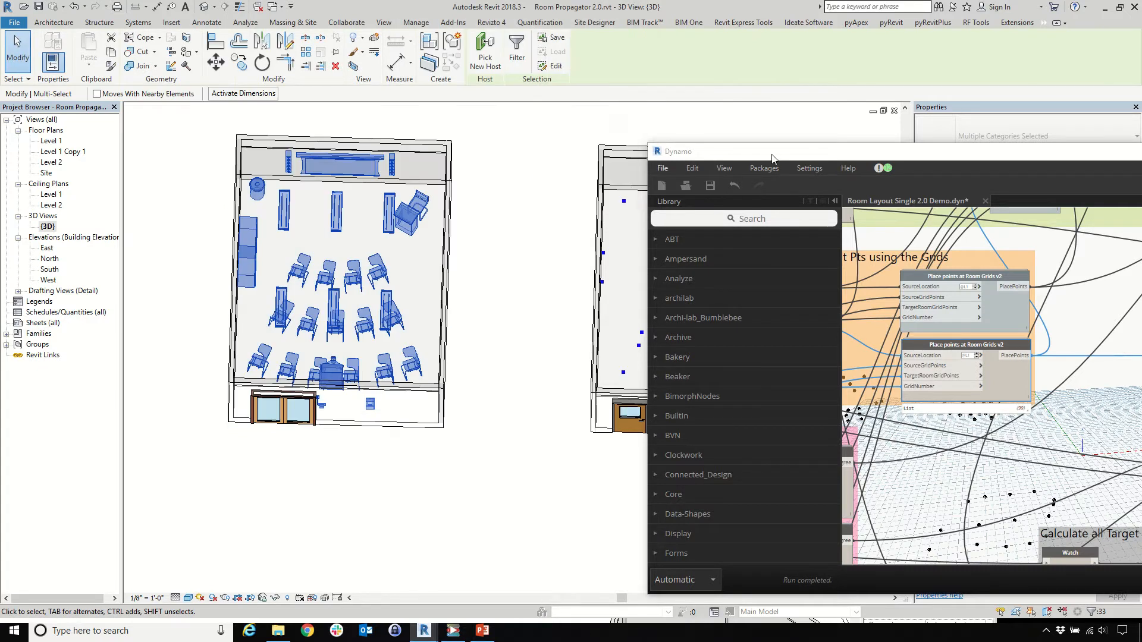
# Exclude the recycle bin from the selection and change the remaining elements' Script Ctrl ID away from Layout ID
pyautogui.moveTo(807, 159); pyautogui.dragTo(697, 449)
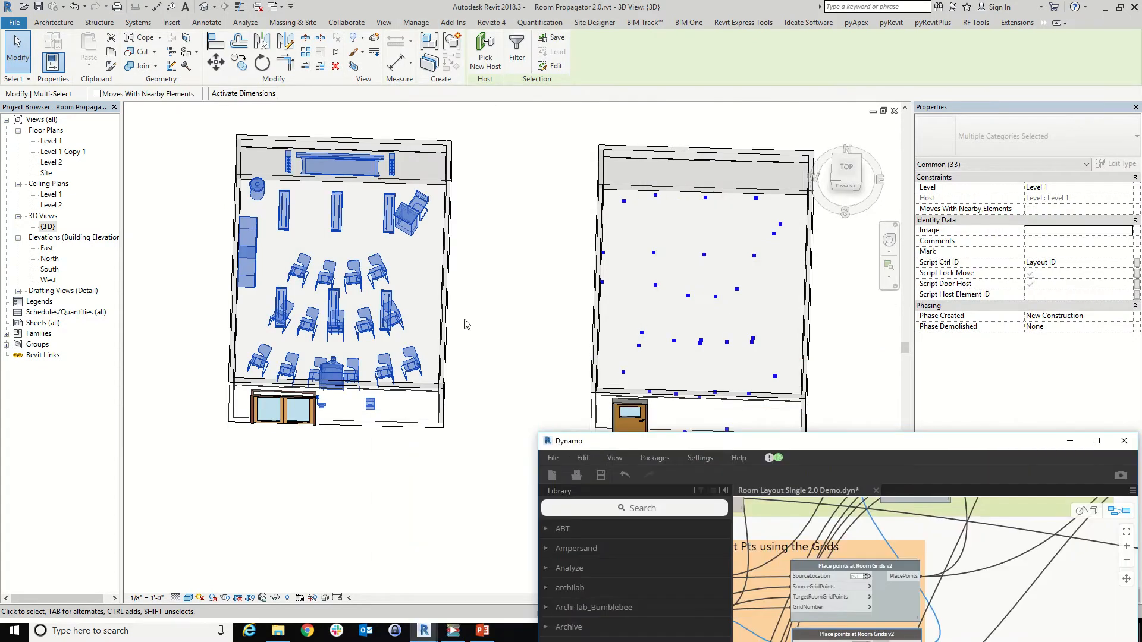
pyautogui.keyDown('shift'); pyautogui.click(259, 190); pyautogui.keyUp('shift')
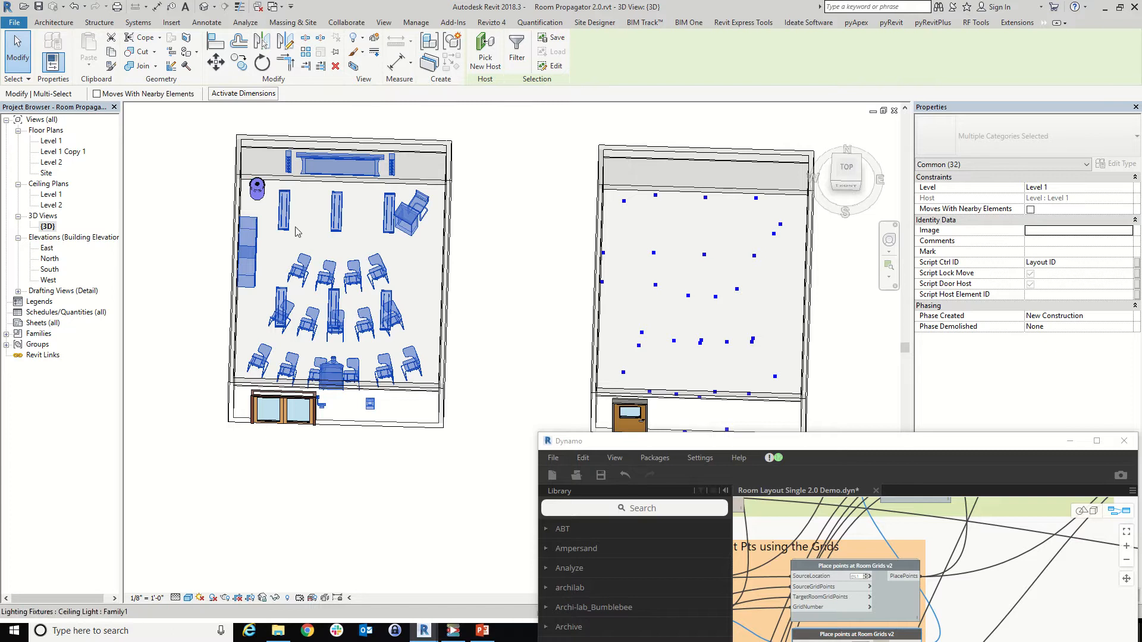
pyautogui.click(1070, 264)
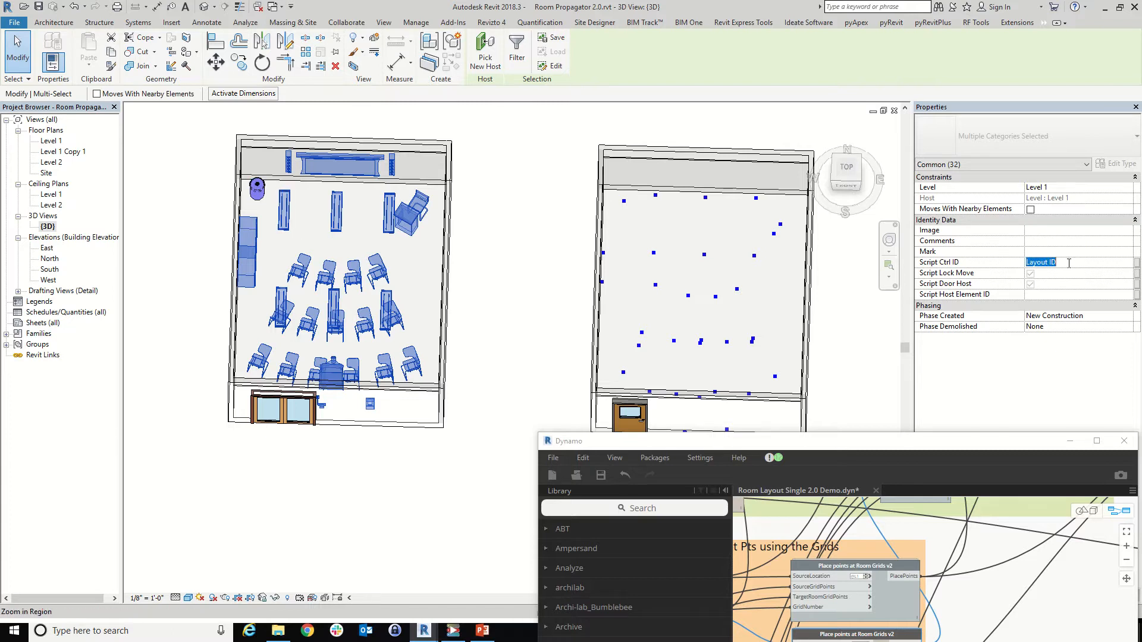
pyautogui.click(1068, 263)
pyautogui.click(474, 250)
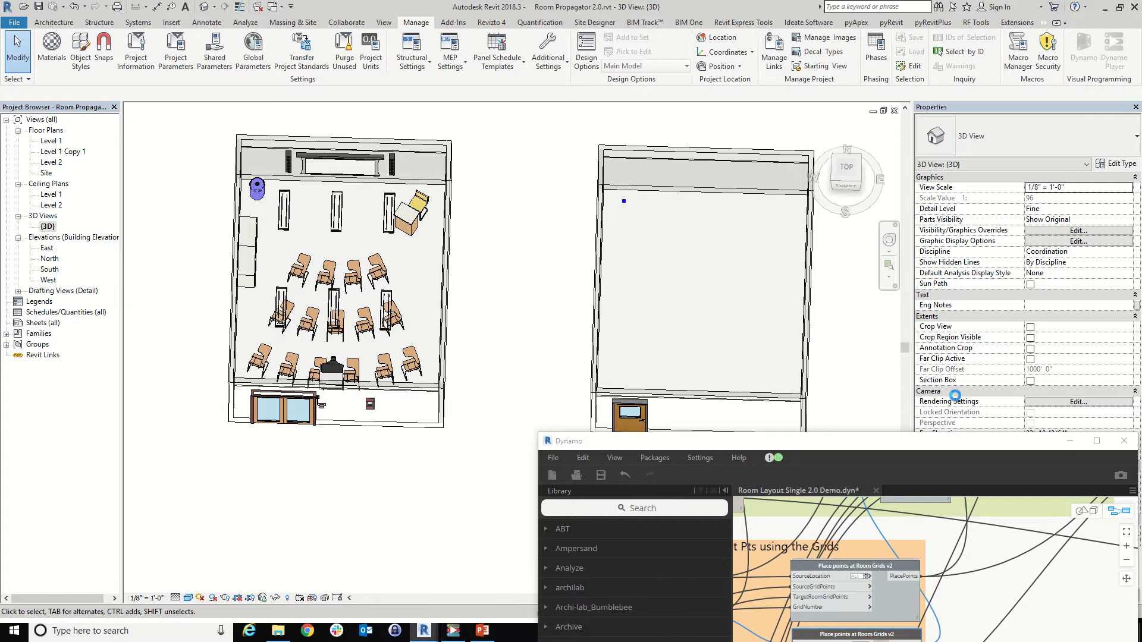
# Move the Dynamo window out of the way and examine the recycle bin's previewed target points across the rooms
pyautogui.moveTo(632, 441); pyautogui.dragTo(842, 392)
pyautogui.scroll(-6, 635, 281)
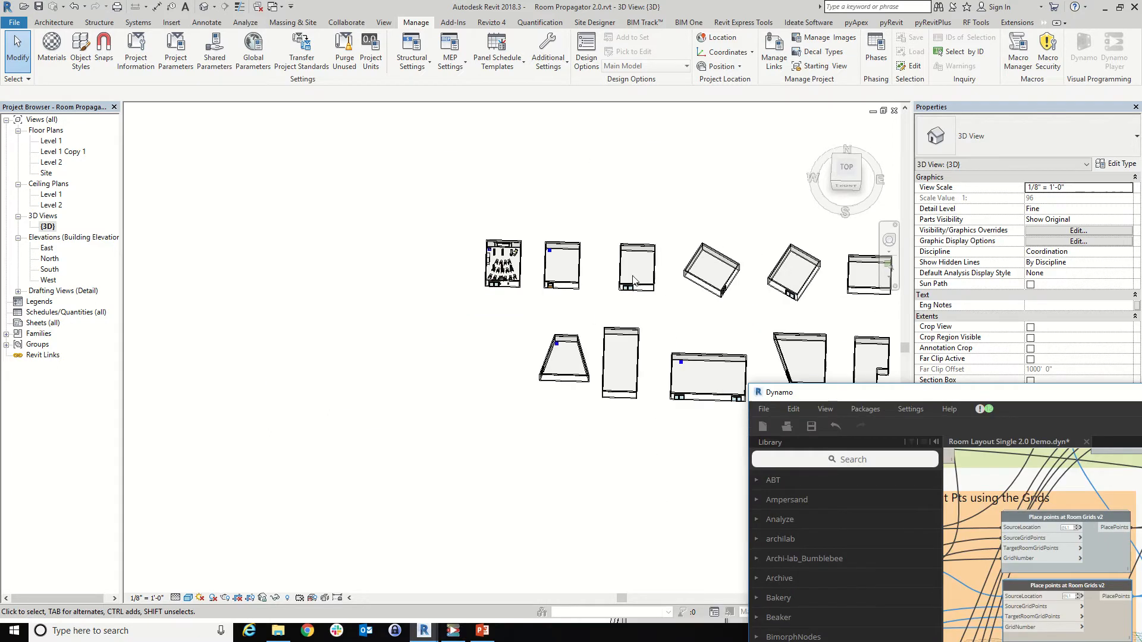
pyautogui.scroll(4, 583, 355)
pyautogui.scroll(-3, 788, 379)
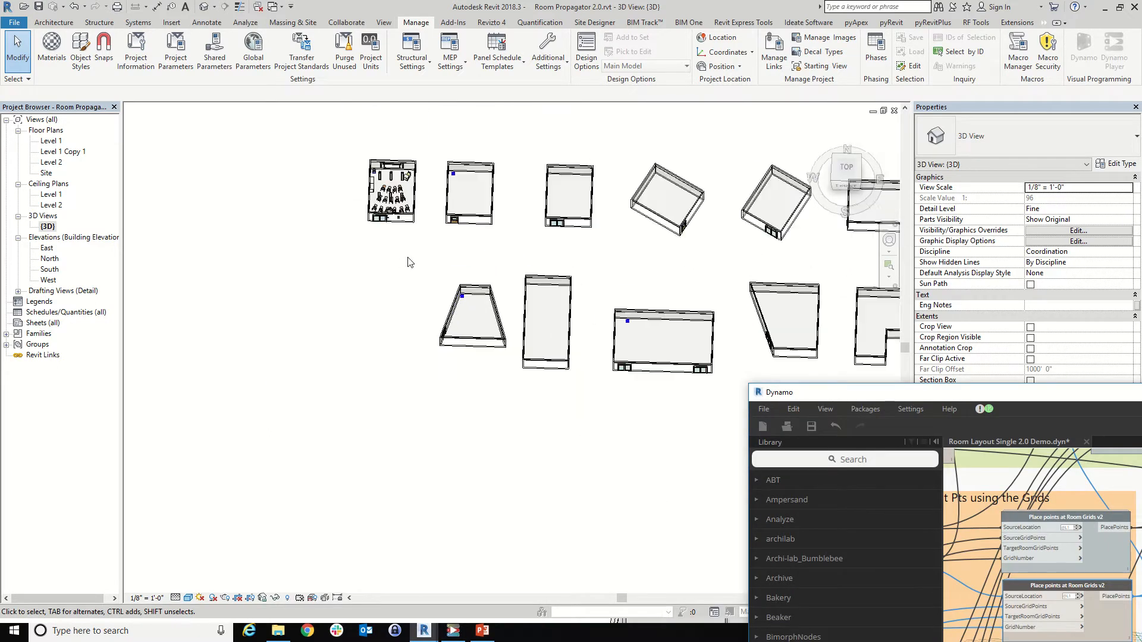
pyautogui.scroll(4, 498, 206)
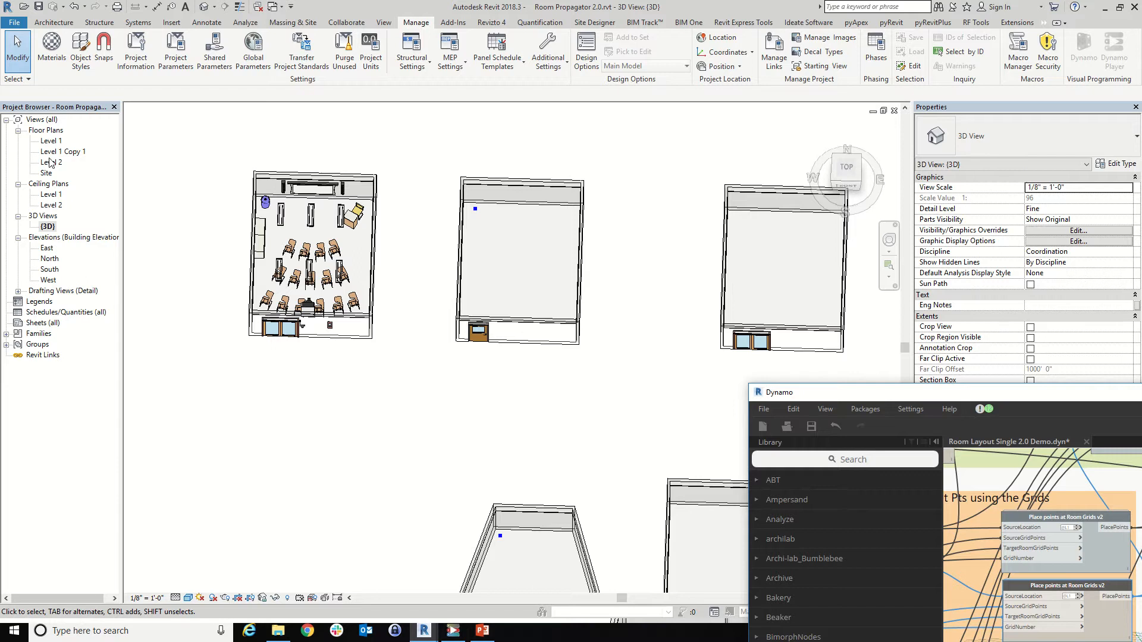
# Open the Level 1 floor plan and enable Flip Door for the Layout ID annotation in room 2
pyautogui.doubleClick(51, 141)
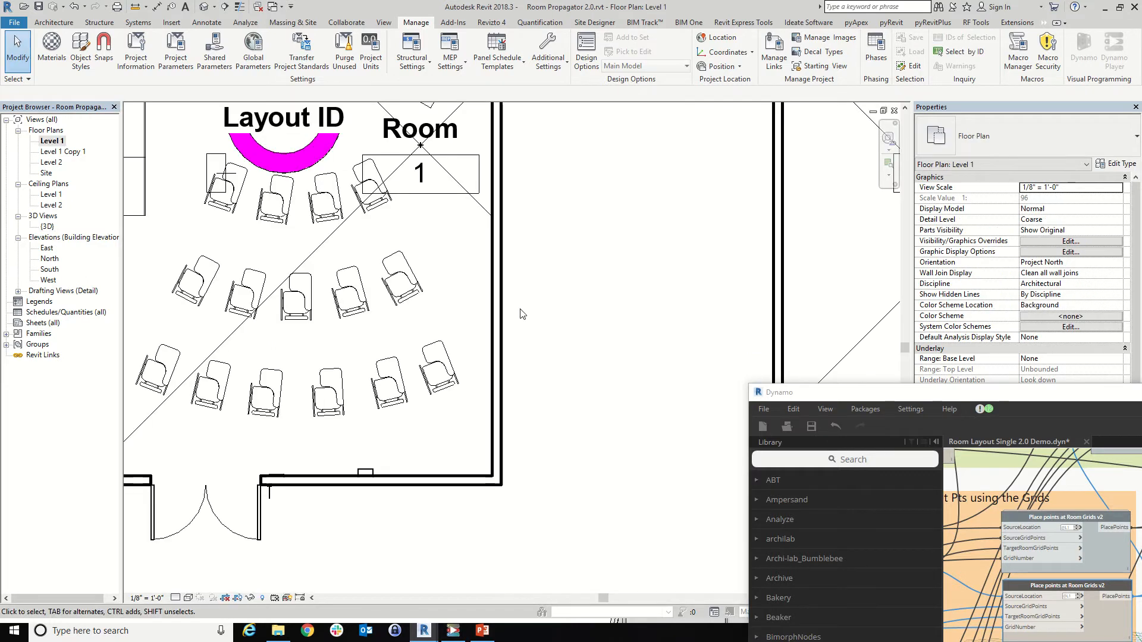
pyautogui.scroll(-3, 521, 314)
pyautogui.scroll(4, 497, 250)
pyautogui.click(491, 219)
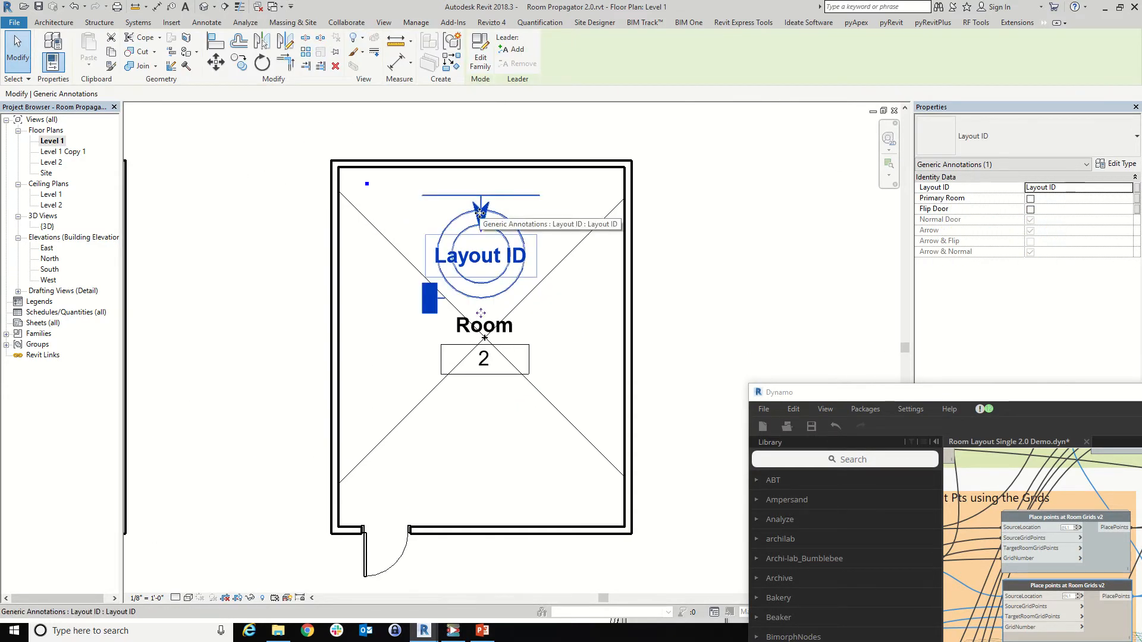
pyautogui.scroll(-1, 480, 213)
pyautogui.click(1030, 209)
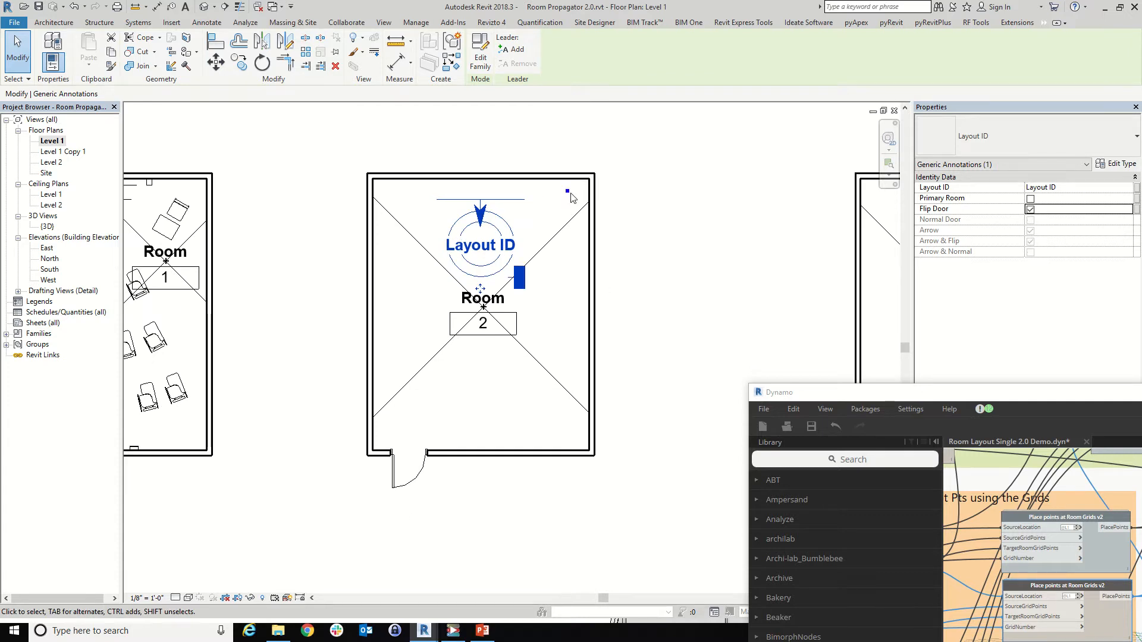
pyautogui.scroll(-4, 598, 229)
pyautogui.scroll(3, 588, 239)
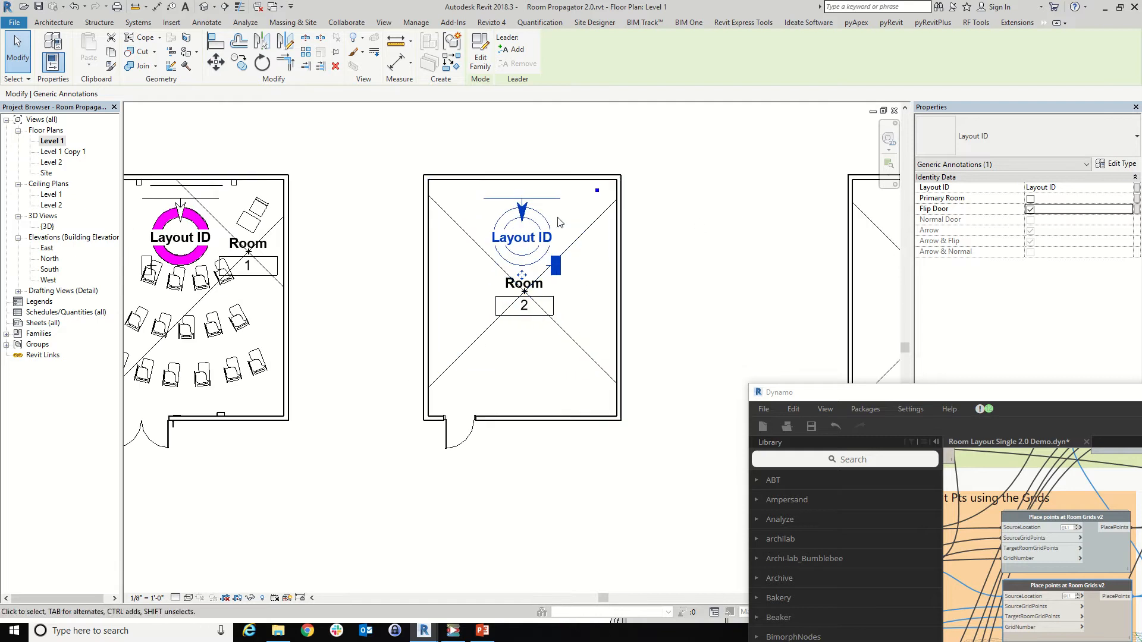
# Disable Flip Door for the Layout ID annotation in room 2 and deselect the annotation
pyautogui.scroll(-2, 648, 246)
pyautogui.scroll(4, 295, 203)
pyautogui.scroll(-3, 286, 220)
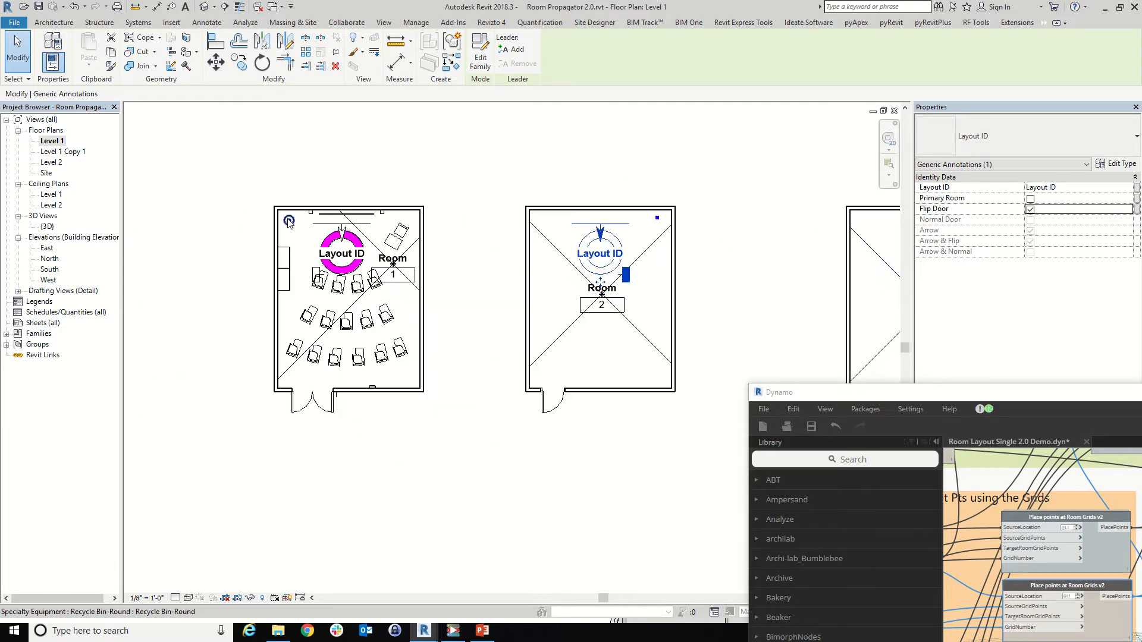
pyautogui.click(1030, 210)
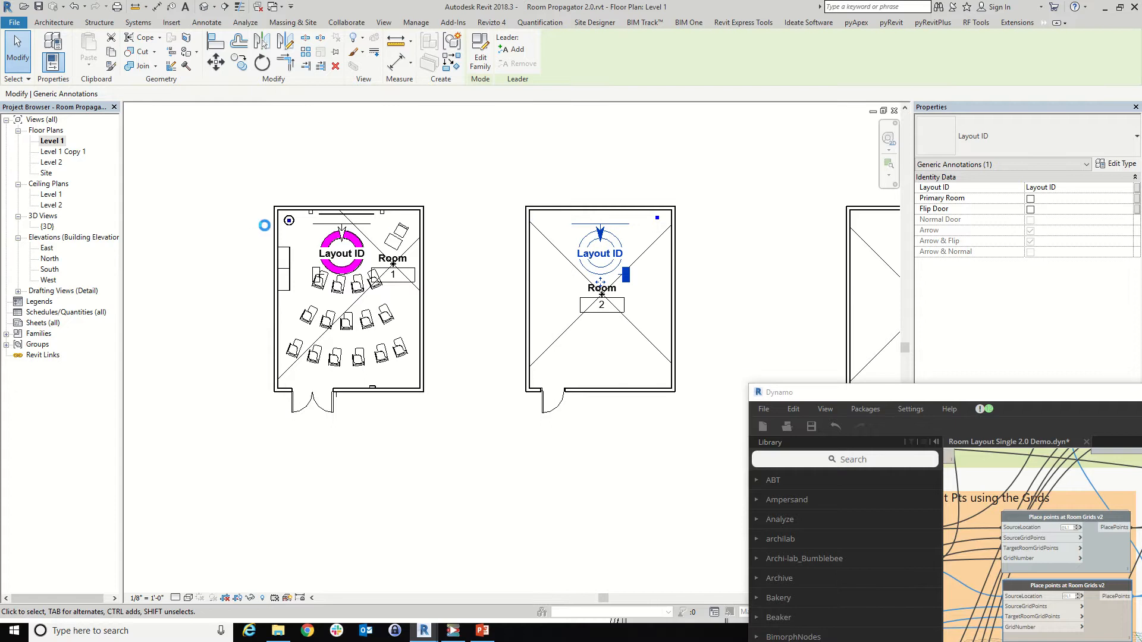
pyautogui.scroll(2, 304, 219)
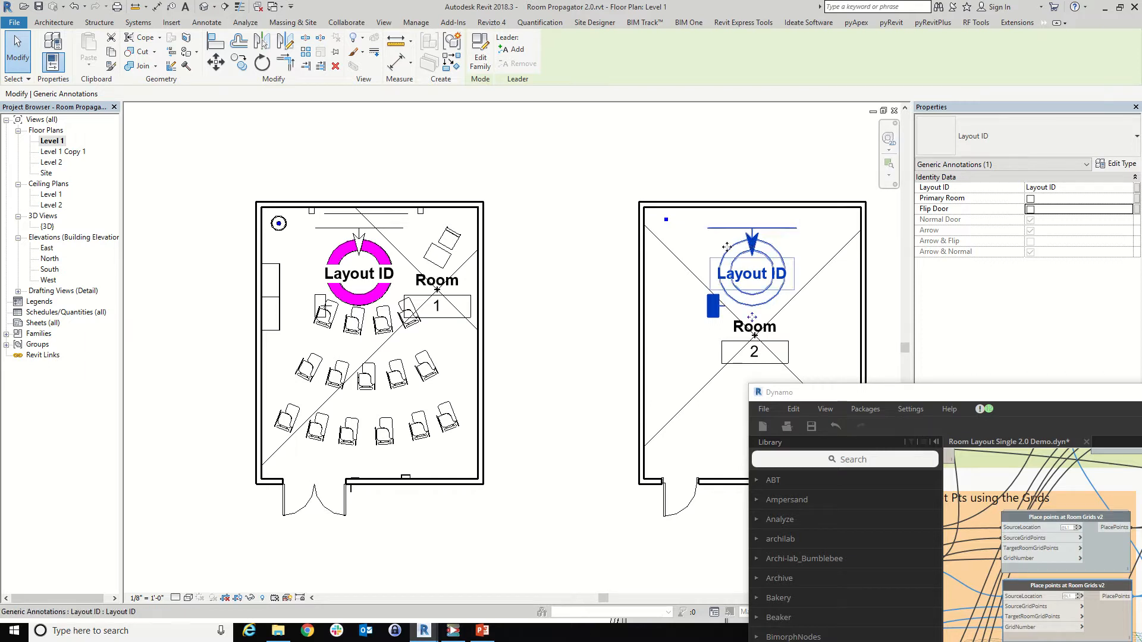
pyautogui.scroll(-1, 579, 232)
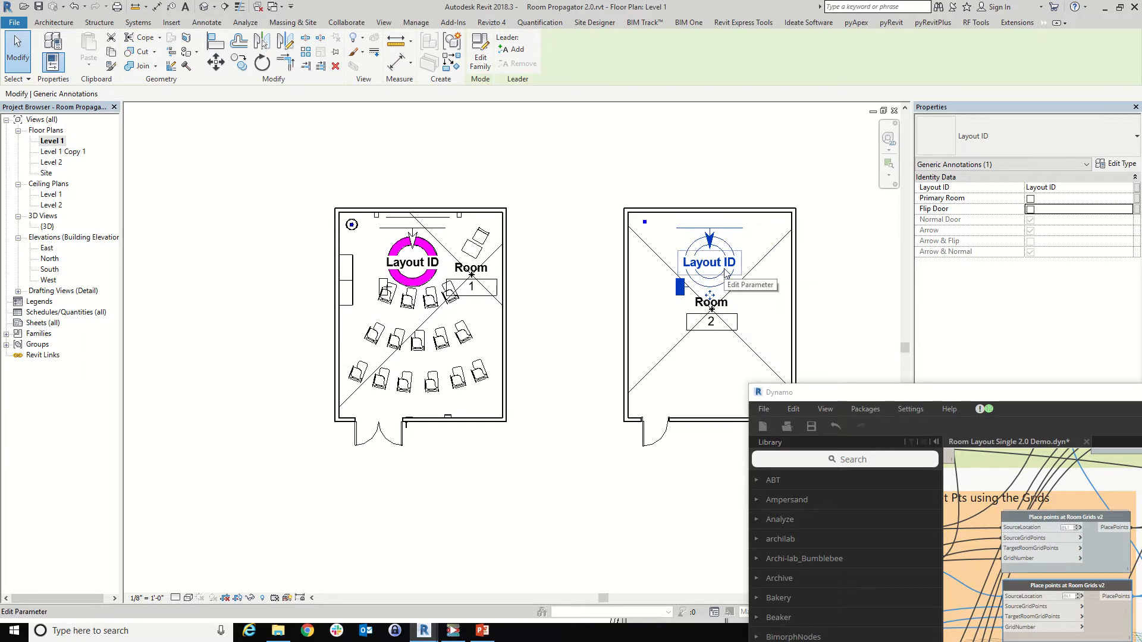
pyautogui.click(576, 247)
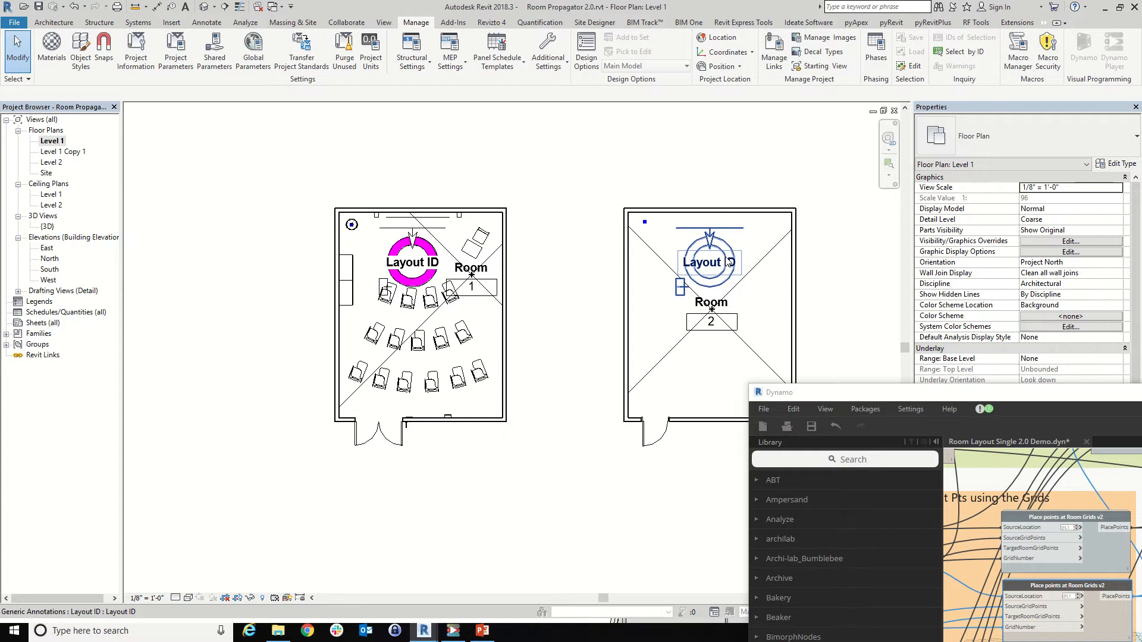
# Rotate the Layout ID annotation in room 2 a quarter turn counterclockwise
pyautogui.click(736, 271)
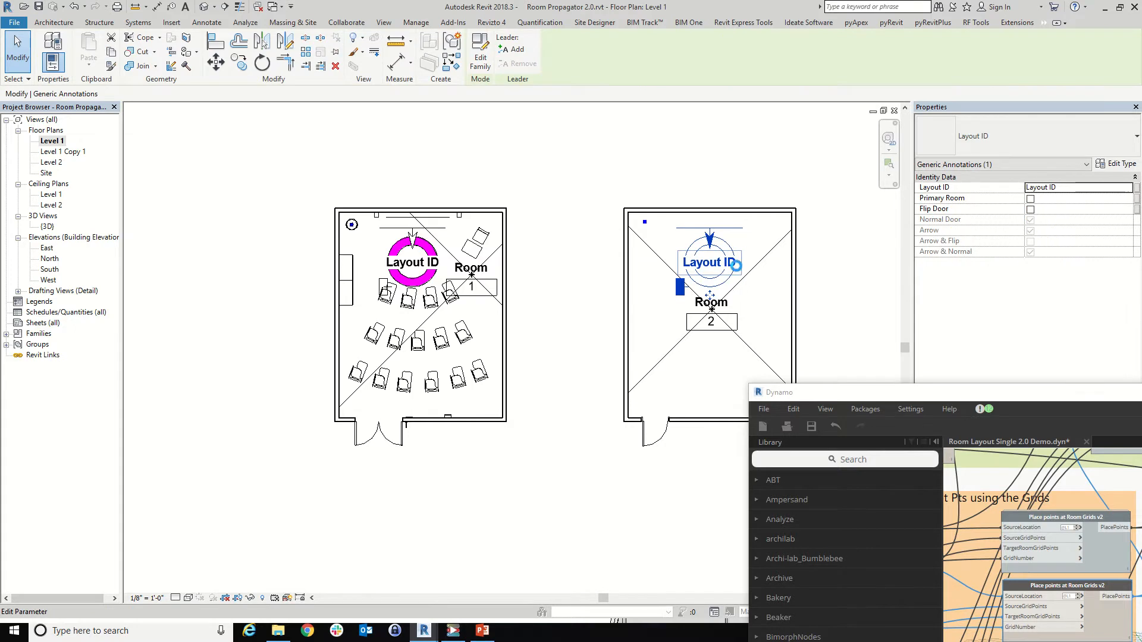
pyautogui.press('space')
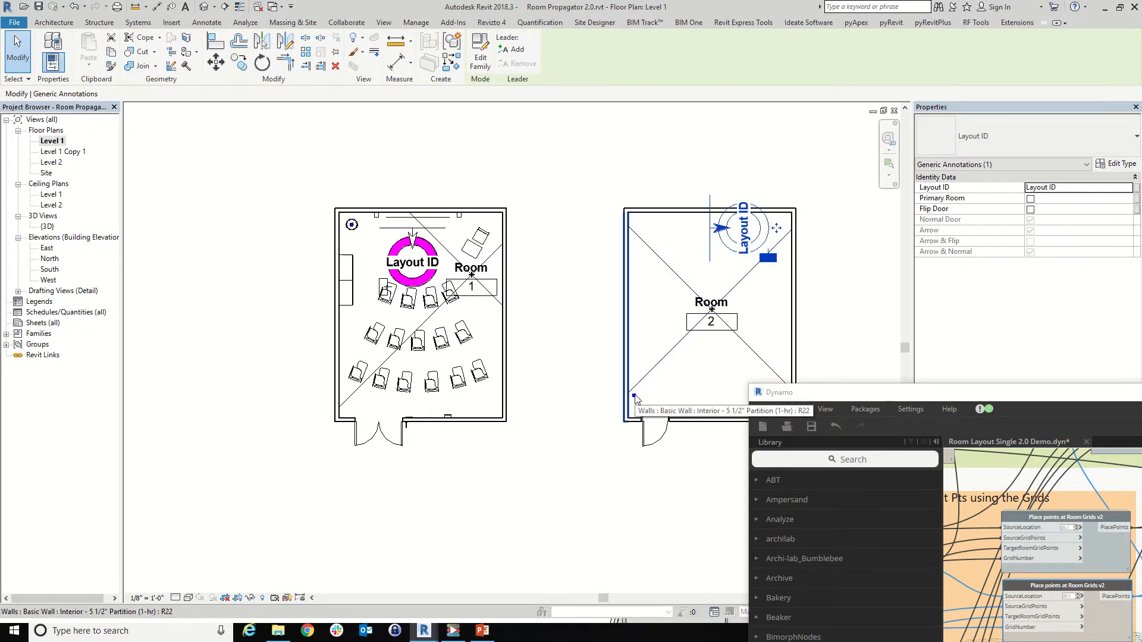
pyautogui.click(750, 241)
pyautogui.press('Escape')
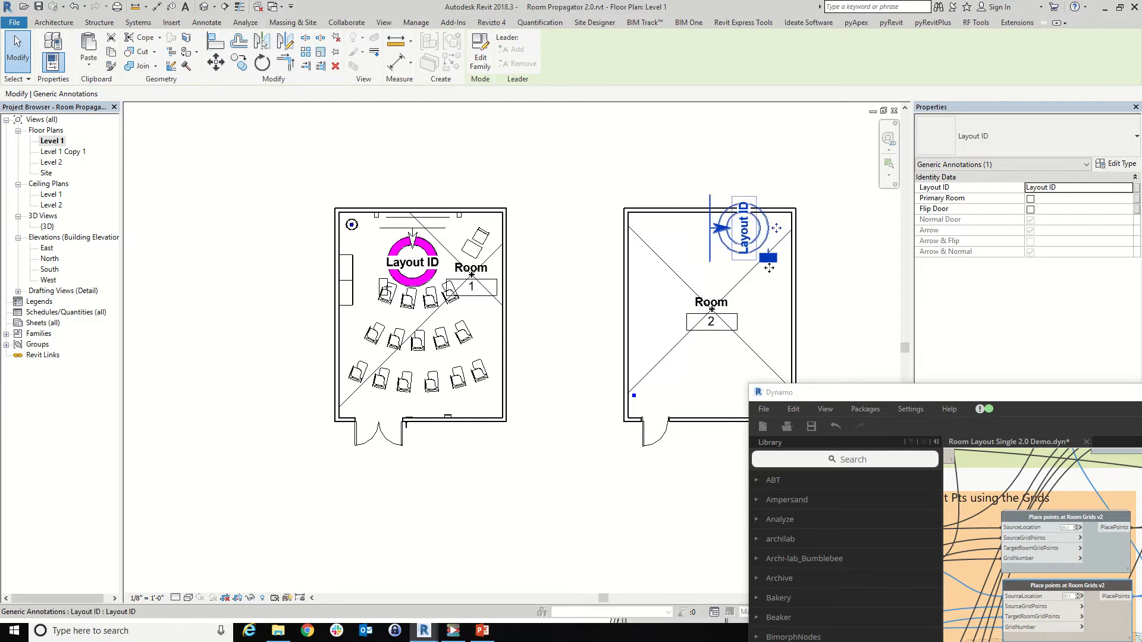
# Rotate the Layout ID annotation in room 2 by 90° clockwise and move it back just above the room tag
pyautogui.click(262, 62)
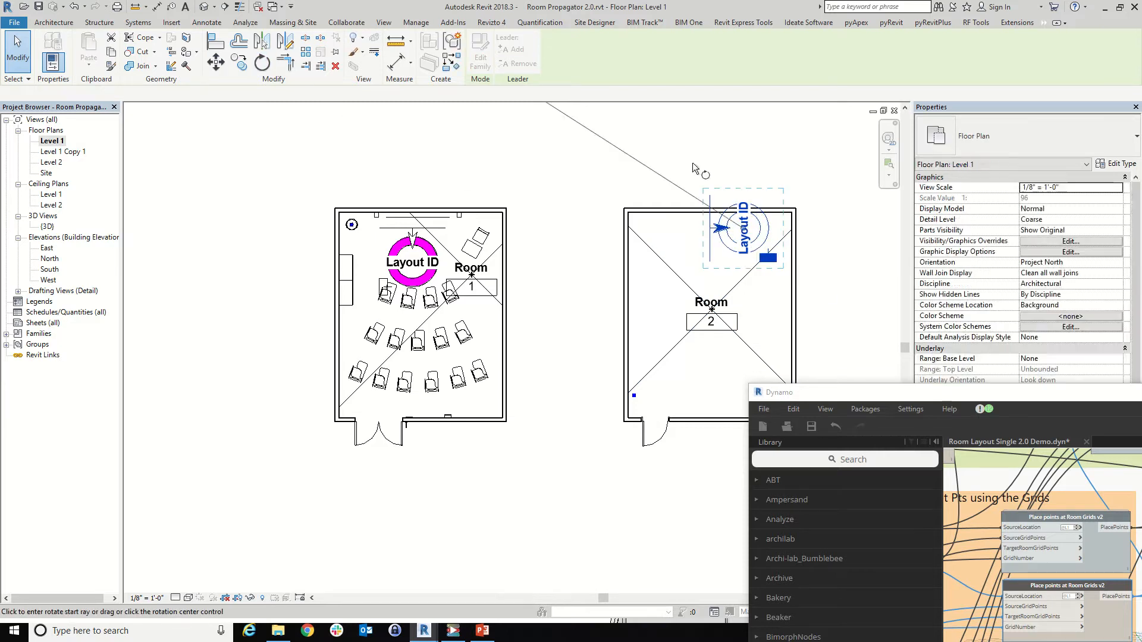
pyautogui.click(849, 228)
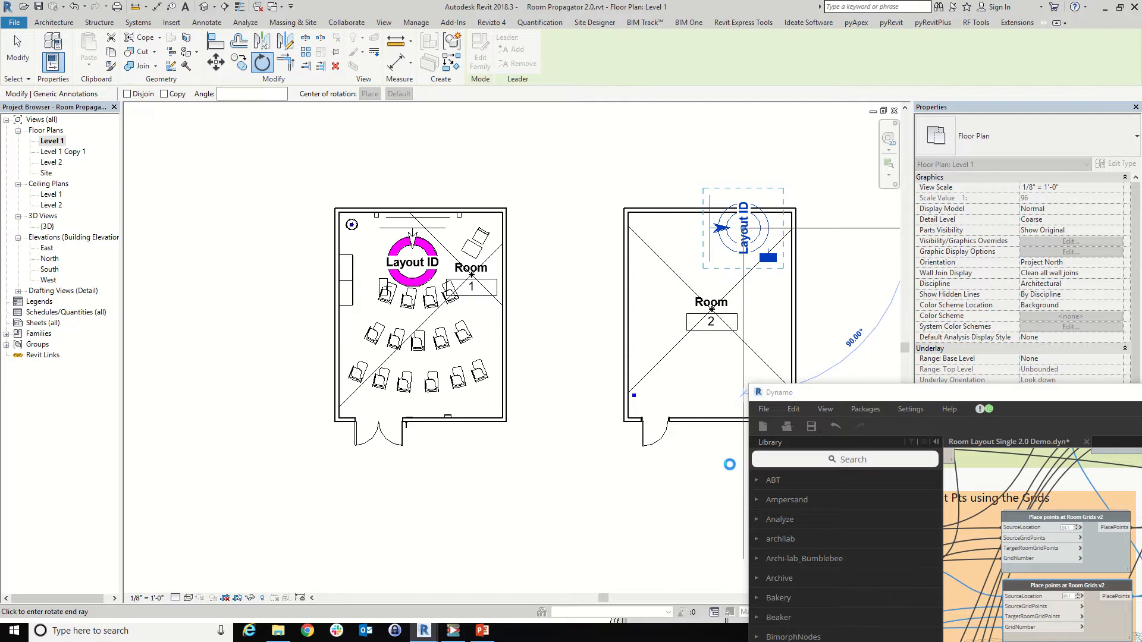
pyautogui.click(730, 465)
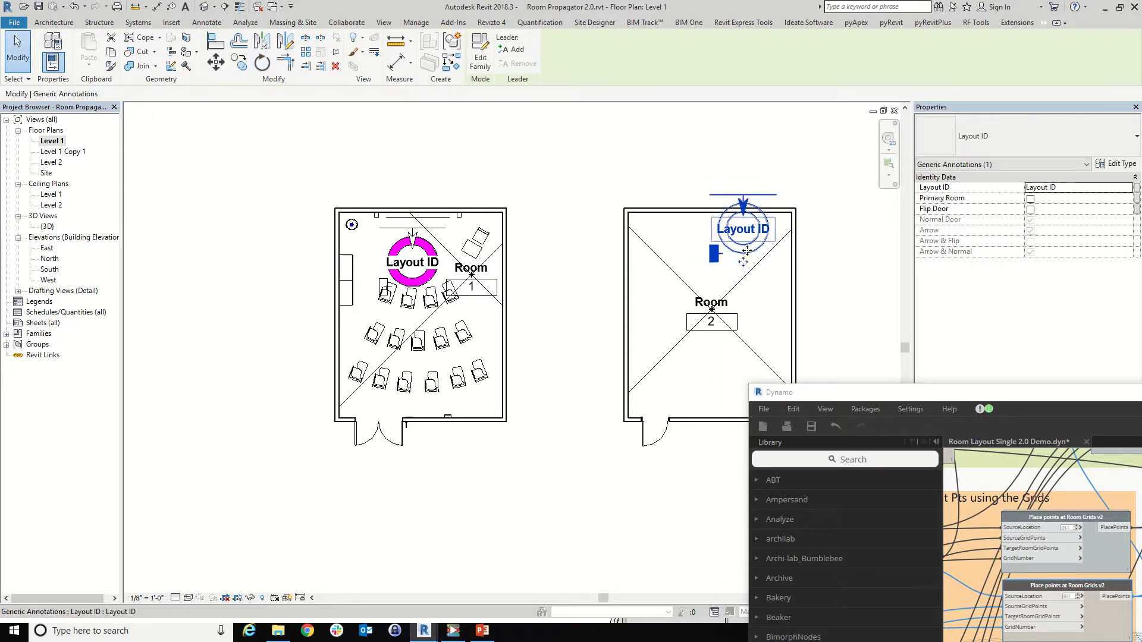
pyautogui.moveTo(748, 256); pyautogui.dragTo(709, 336)
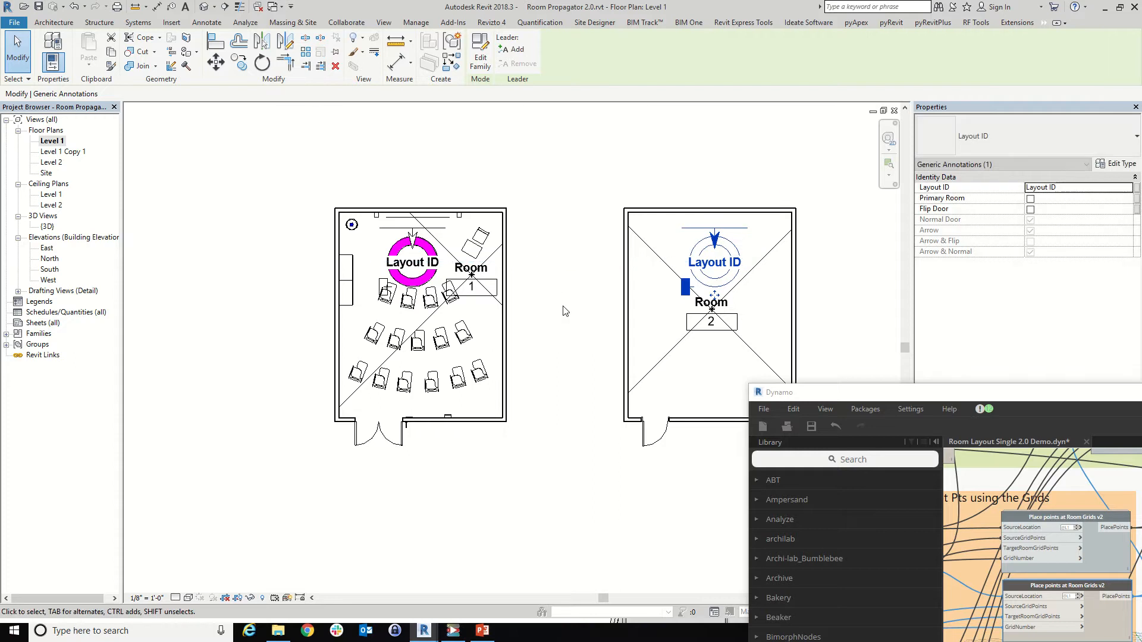
pyautogui.click(634, 315)
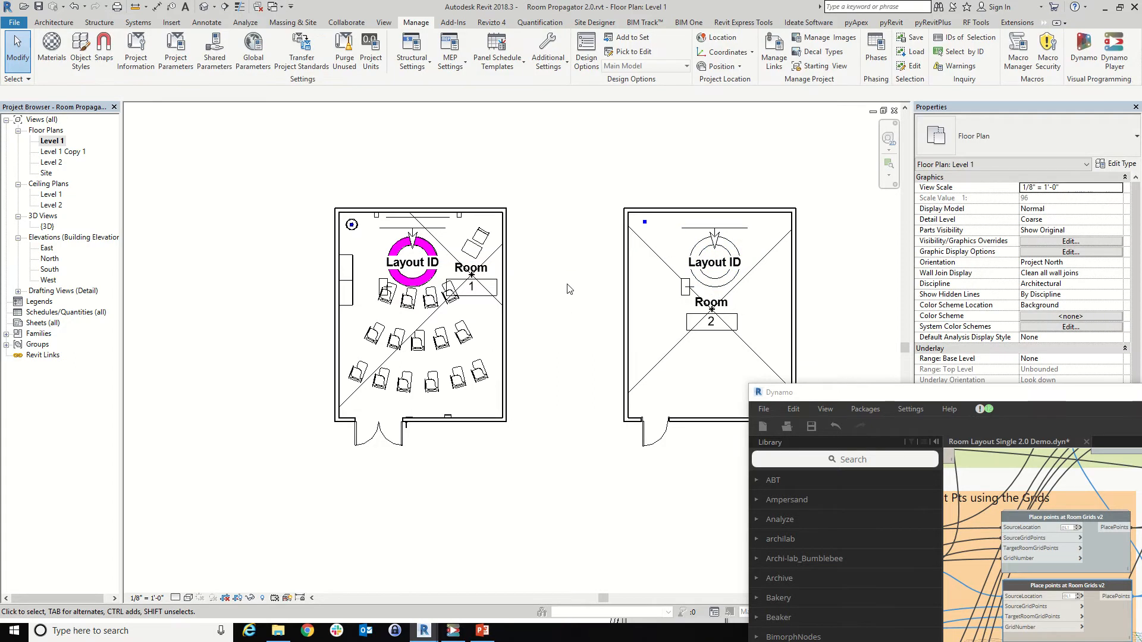
# Compare the recycle bin's source point in room 1 with its target points in the other rooms
pyautogui.scroll(-4, 443, 201)
pyautogui.scroll(-2, 443, 201)
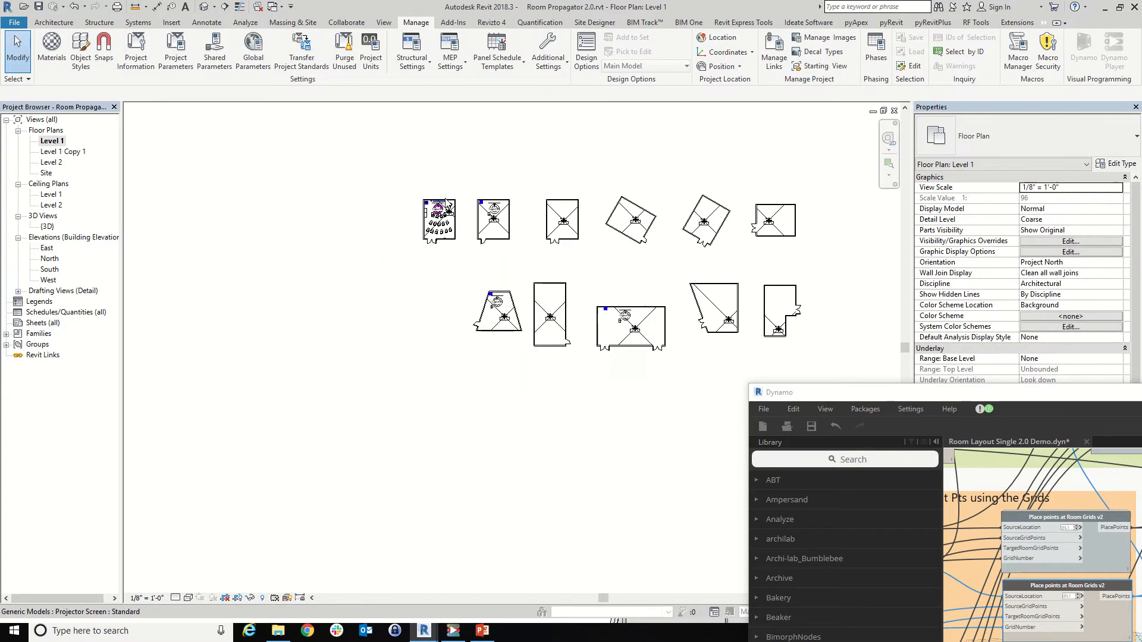
pyautogui.scroll(6, 572, 245)
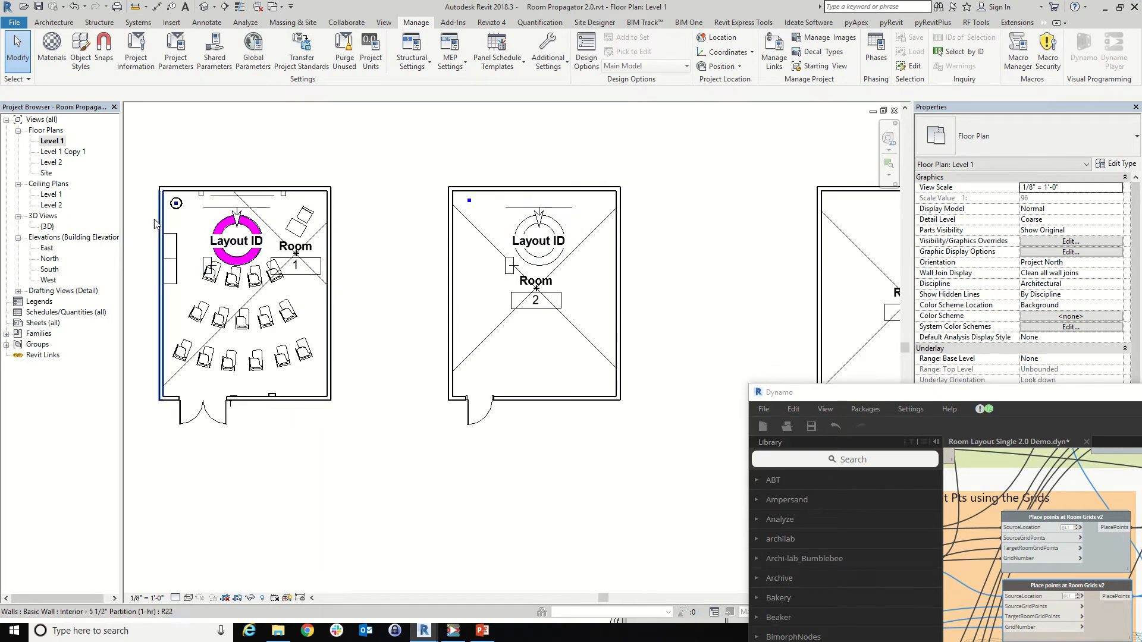
pyautogui.scroll(2, 170, 197)
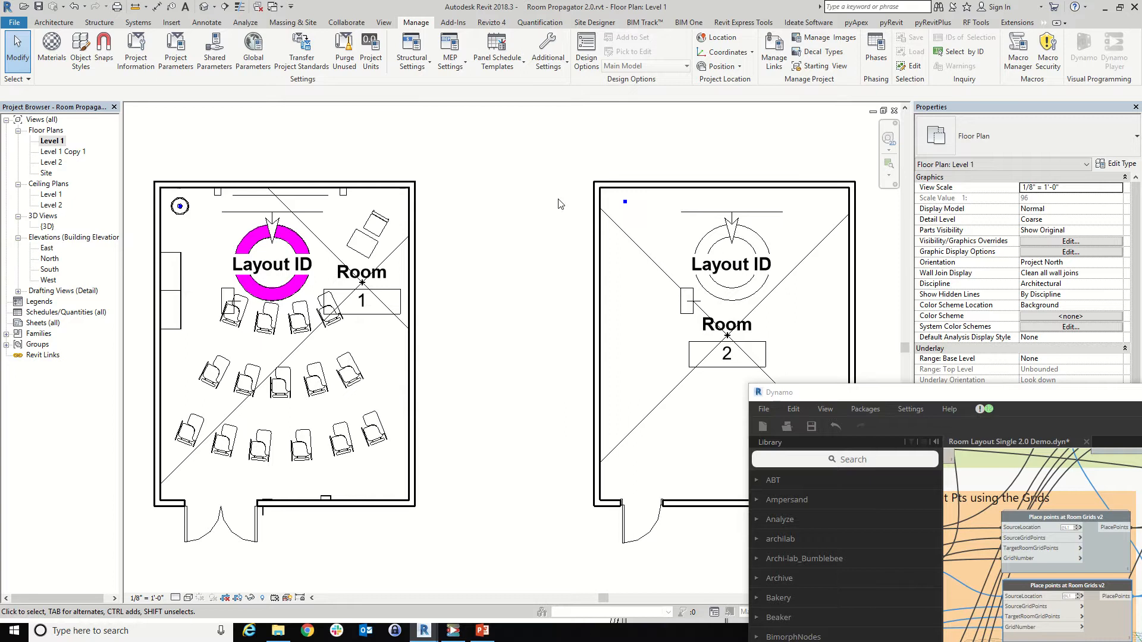
pyautogui.scroll(-3, 571, 202)
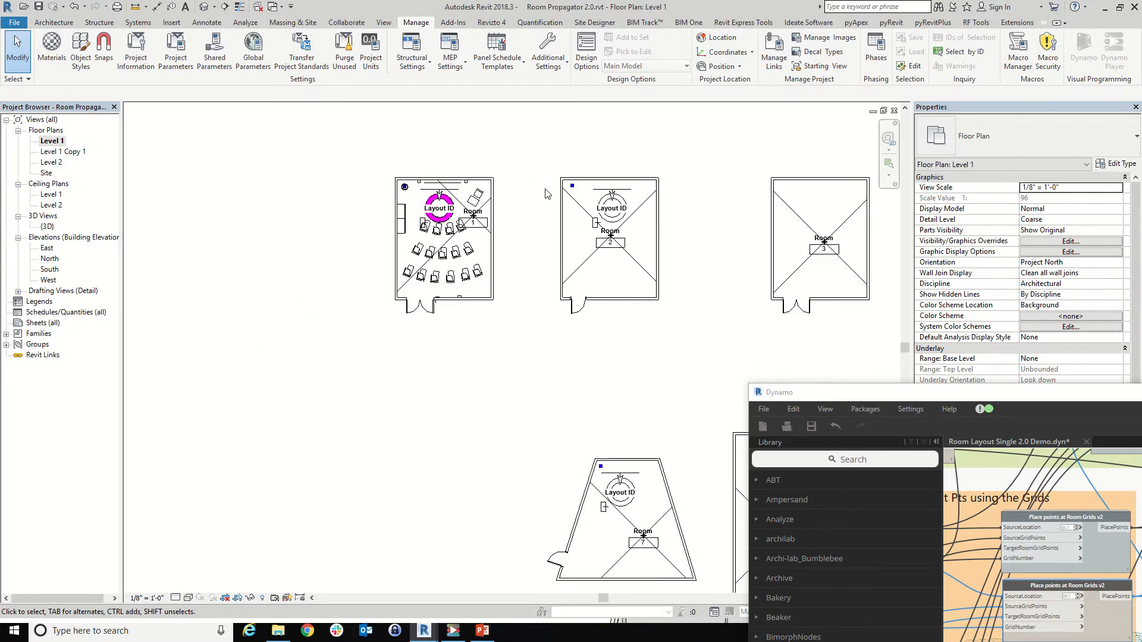
pyautogui.scroll(1, 542, 199)
pyautogui.scroll(1, 541, 198)
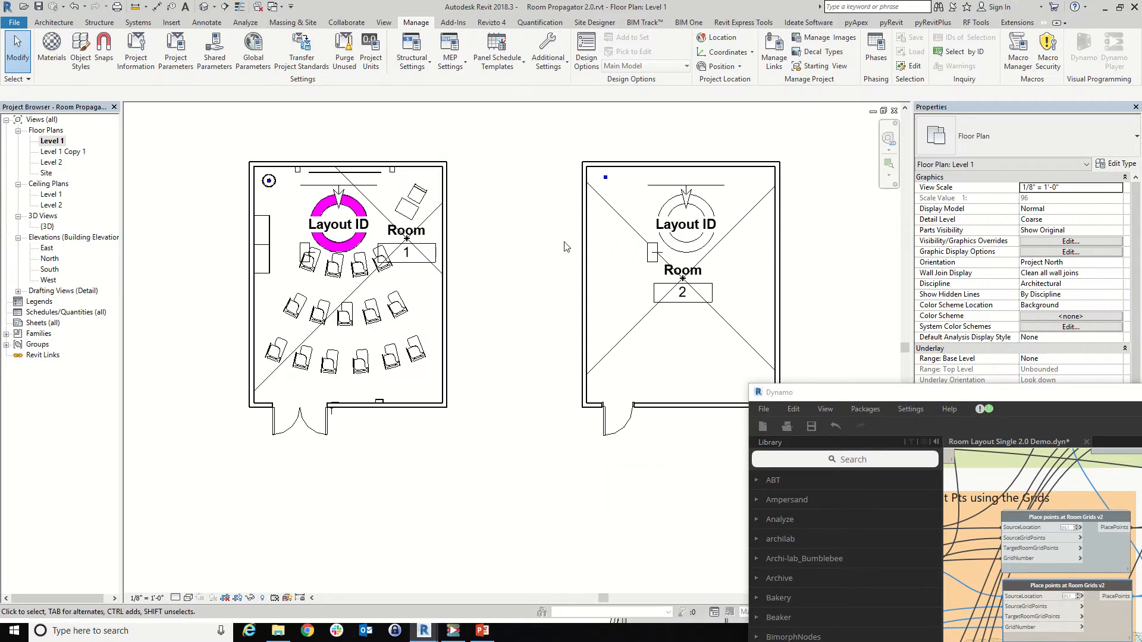
# Set the Script Ctrl ID of the two elements beside room 1's double door, including the name tag, to Layout ID
pyautogui.scroll(4, 356, 485)
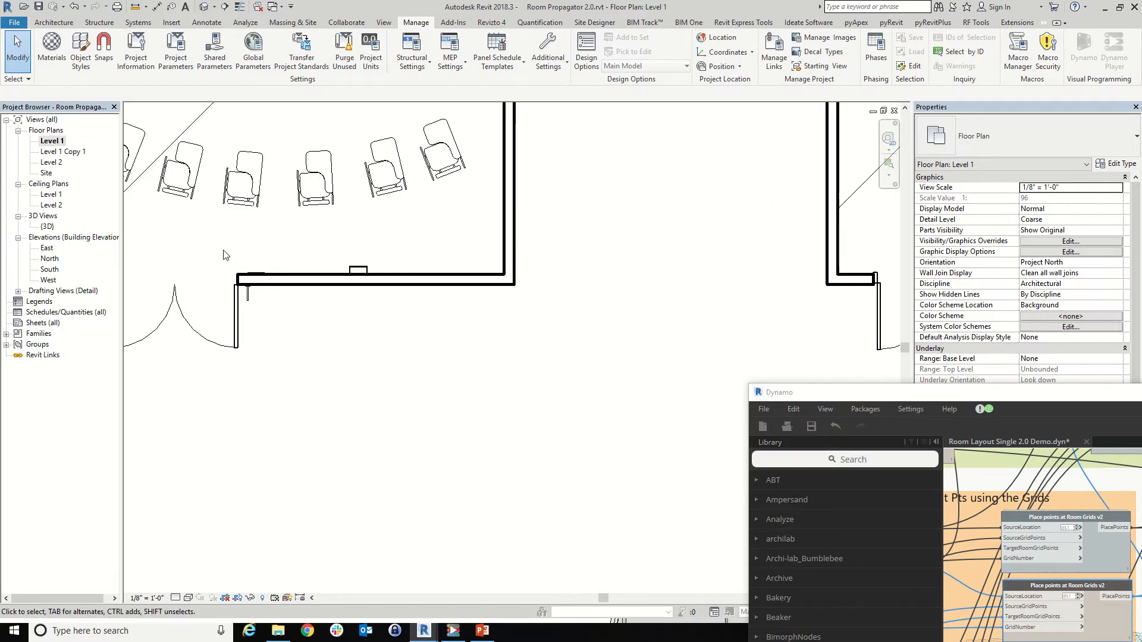
pyautogui.moveTo(223, 250); pyautogui.dragTo(304, 329)
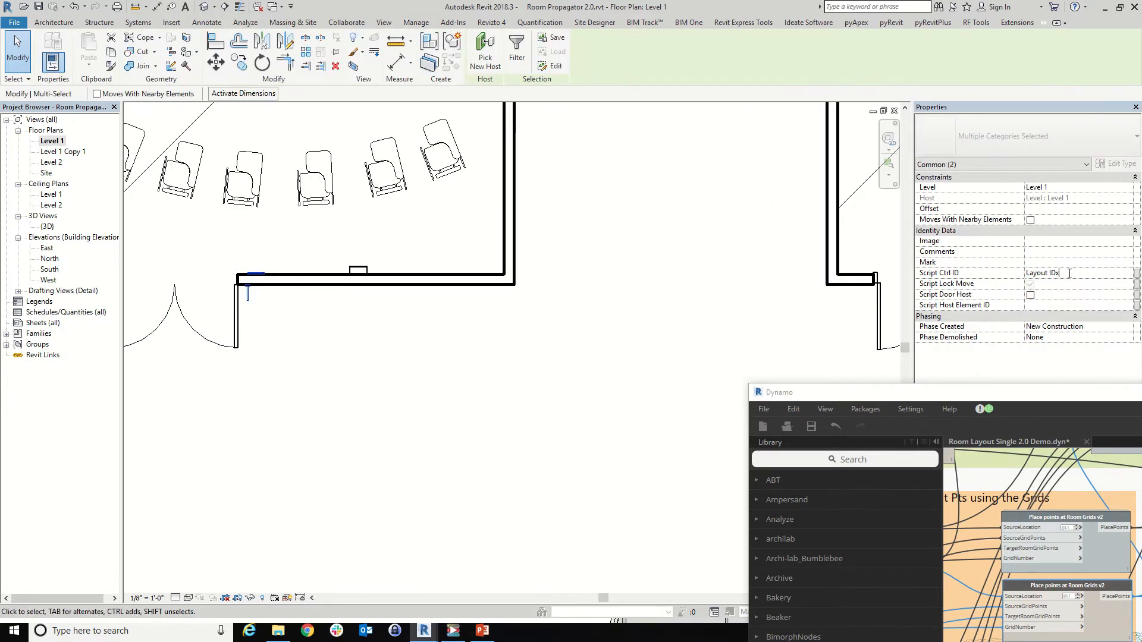
pyautogui.click(721, 350)
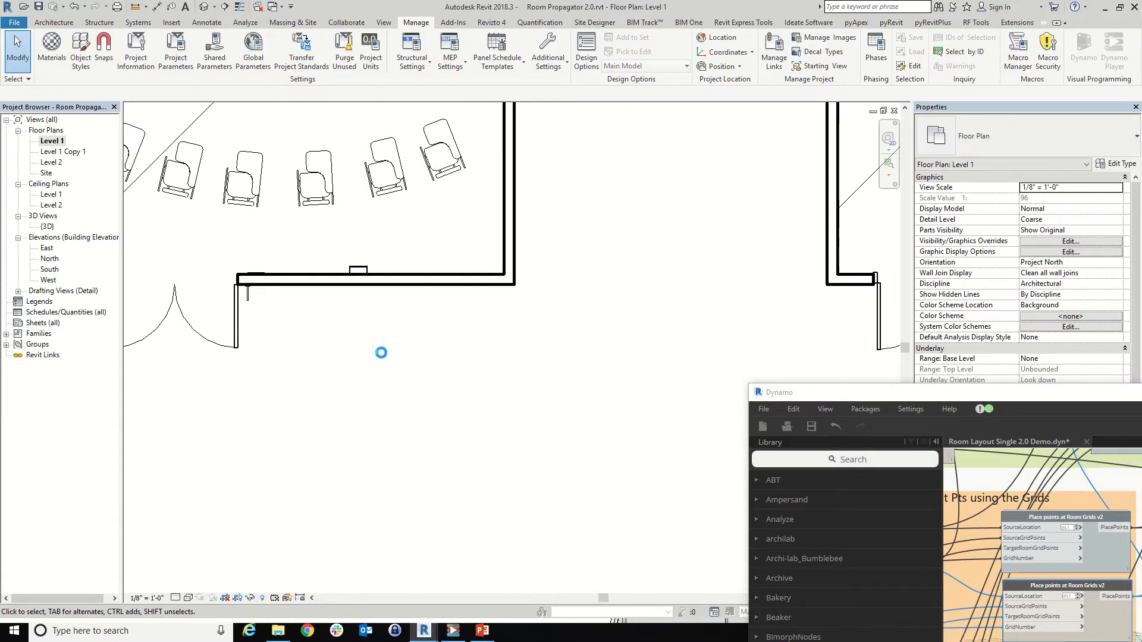
# Examine the previewed points of the door-side elements in room 1 and the other Layout ID rooms
pyautogui.scroll(-5, 381, 353)
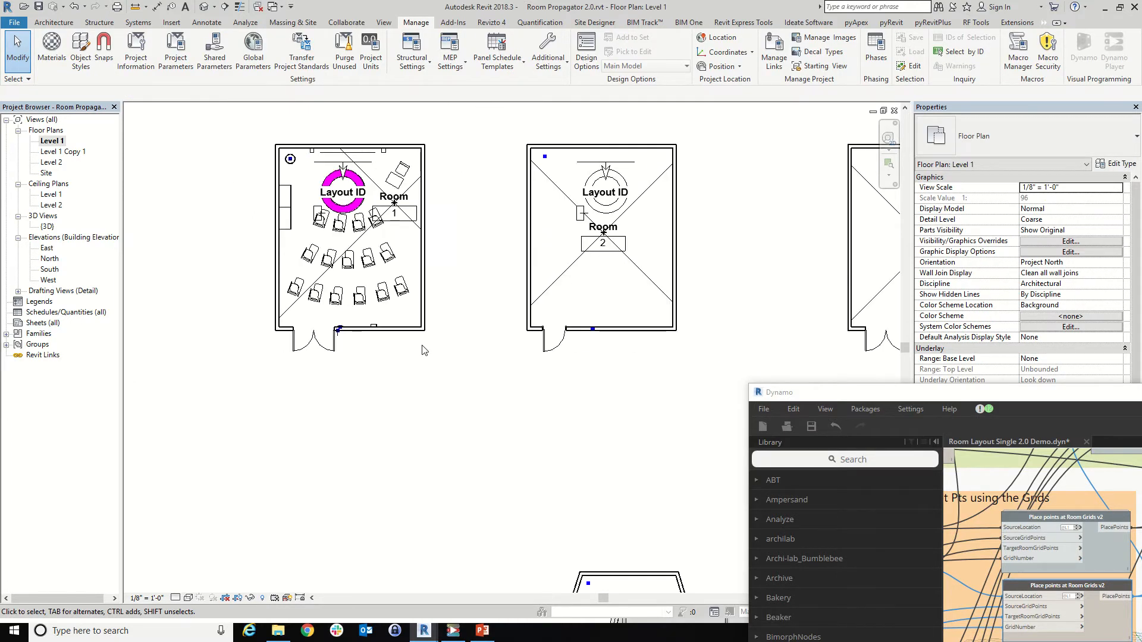
pyautogui.scroll(3, 422, 349)
pyautogui.scroll(2, 422, 349)
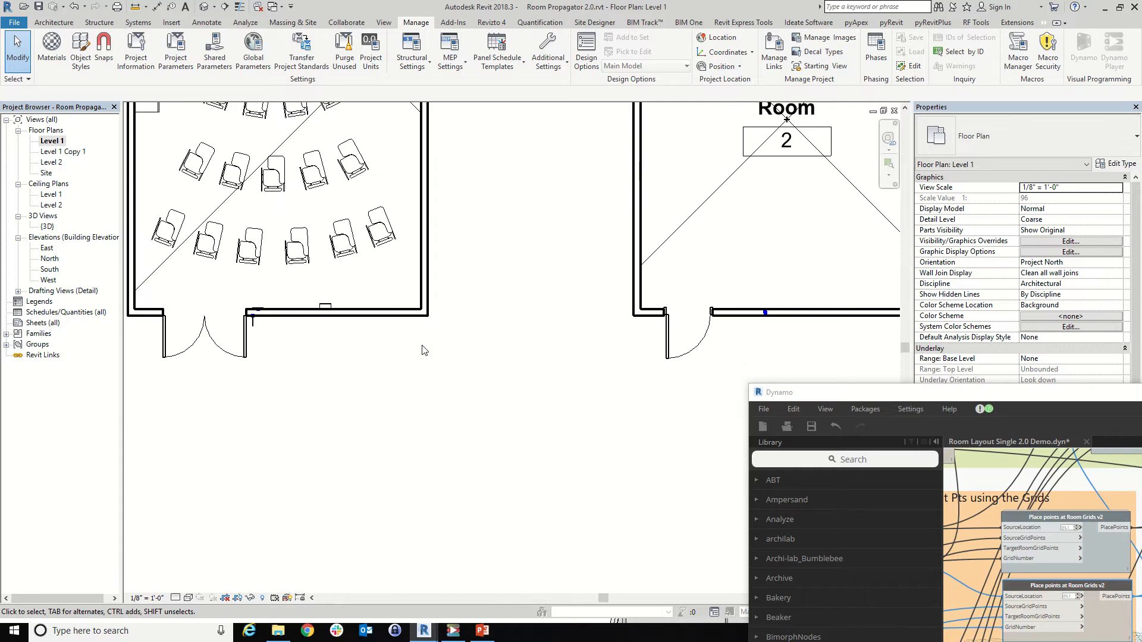
pyautogui.scroll(-4, 422, 350)
pyautogui.scroll(-2, 346, 322)
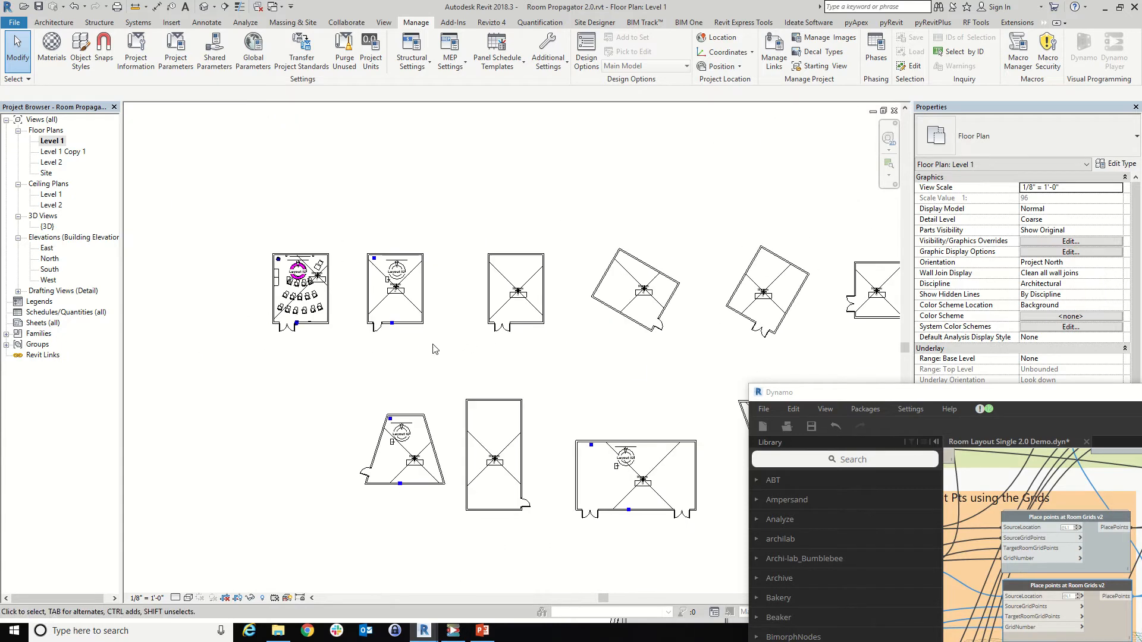
# Select the two elements beside room 1's double door and compare their position with the target point beside room 2's door
pyautogui.scroll(5, 250, 338)
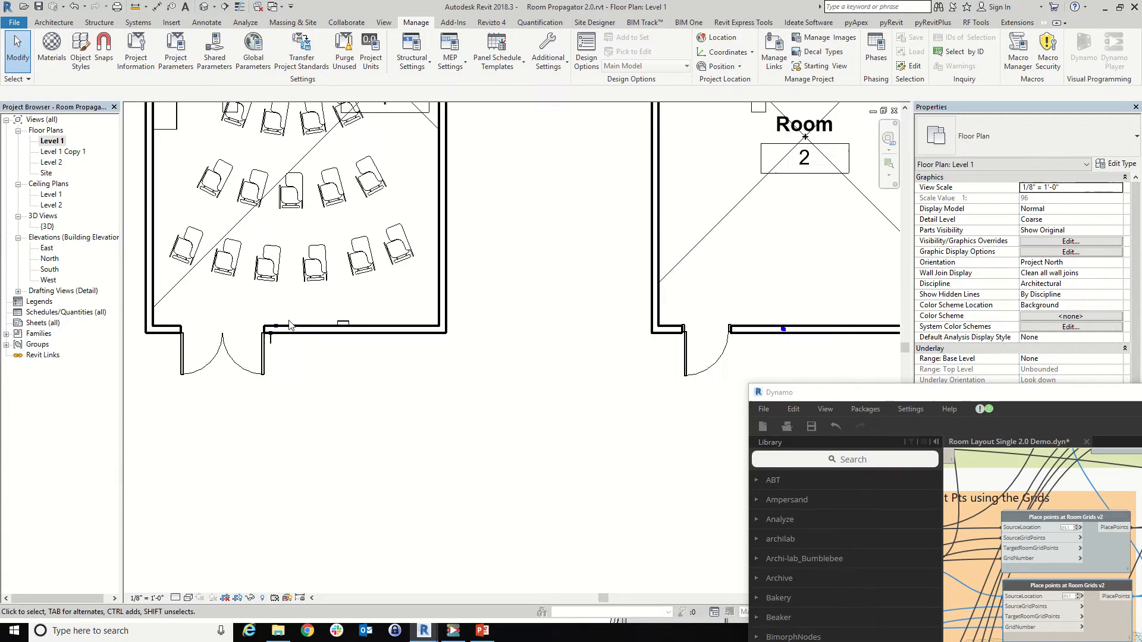
pyautogui.moveTo(229, 280); pyautogui.dragTo(336, 410)
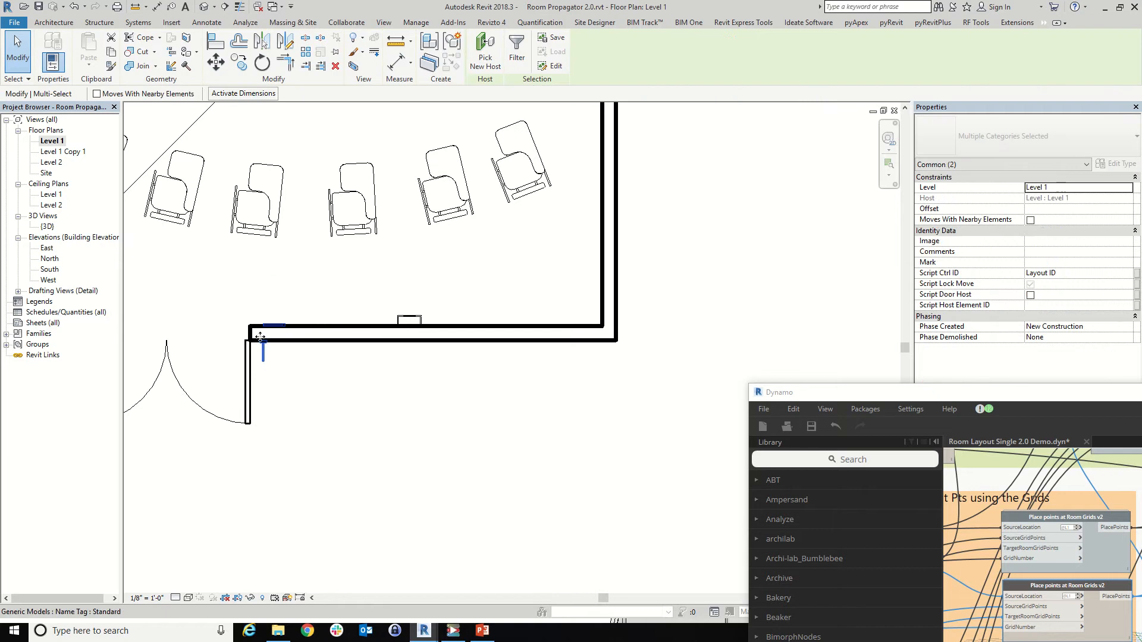
pyautogui.scroll(-4, 265, 346)
pyautogui.scroll(5, 476, 351)
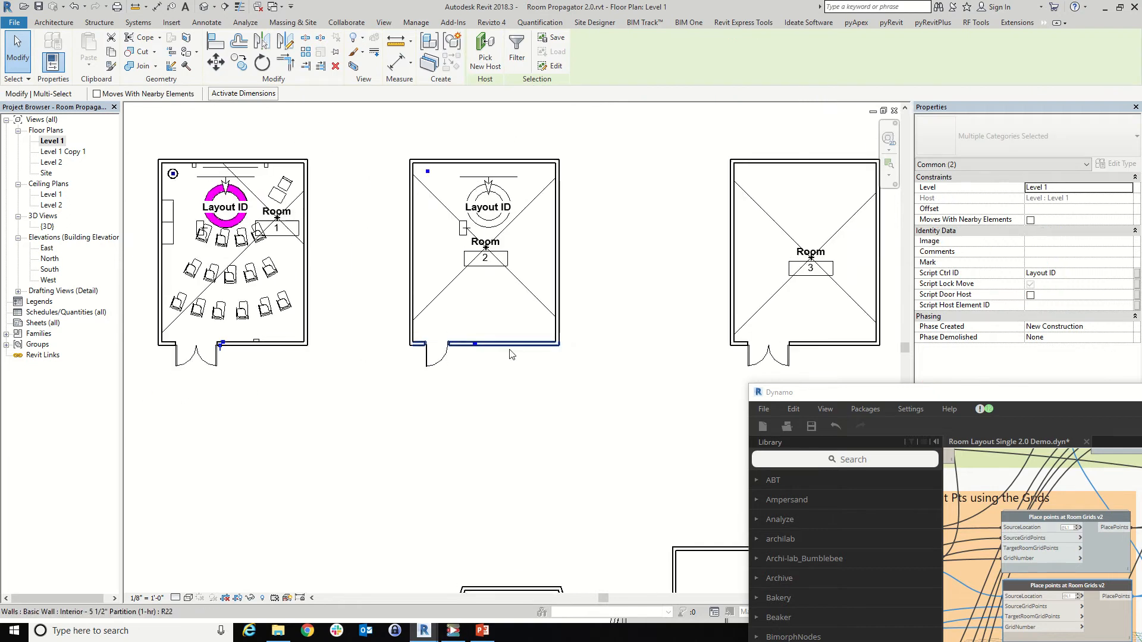
pyautogui.scroll(1, 473, 348)
pyautogui.moveTo(449, 302); pyautogui.dragTo(489, 396)
pyautogui.scroll(-4, 380, 317)
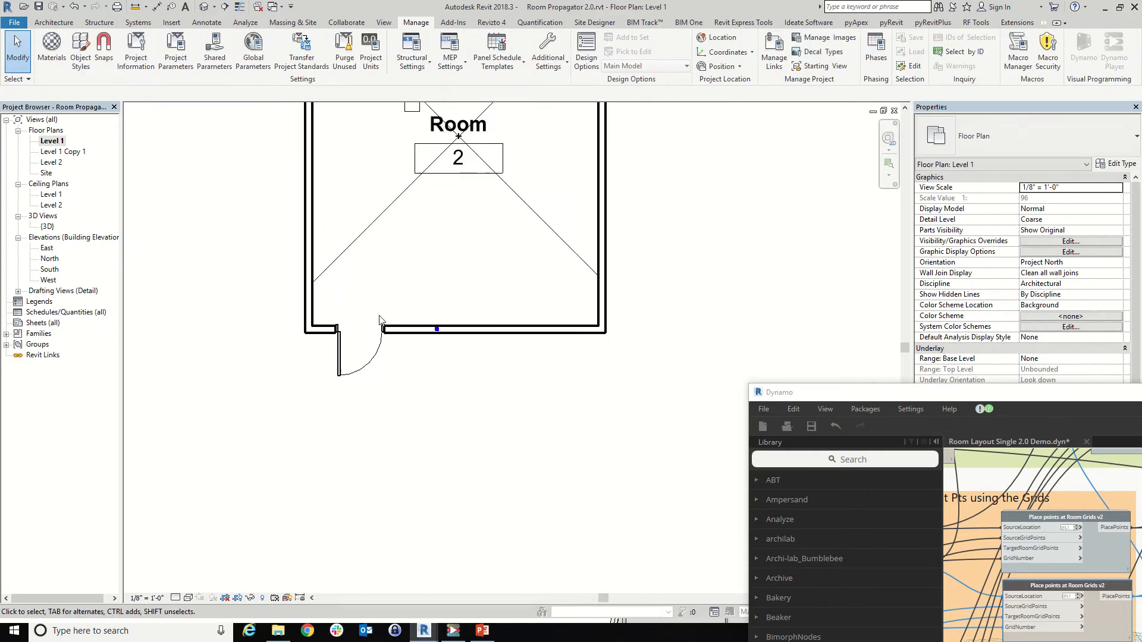
pyautogui.scroll(-2, 383, 317)
# Inspect room 7's door and the target point on the room's lower wall
pyautogui.scroll(6, 395, 417)
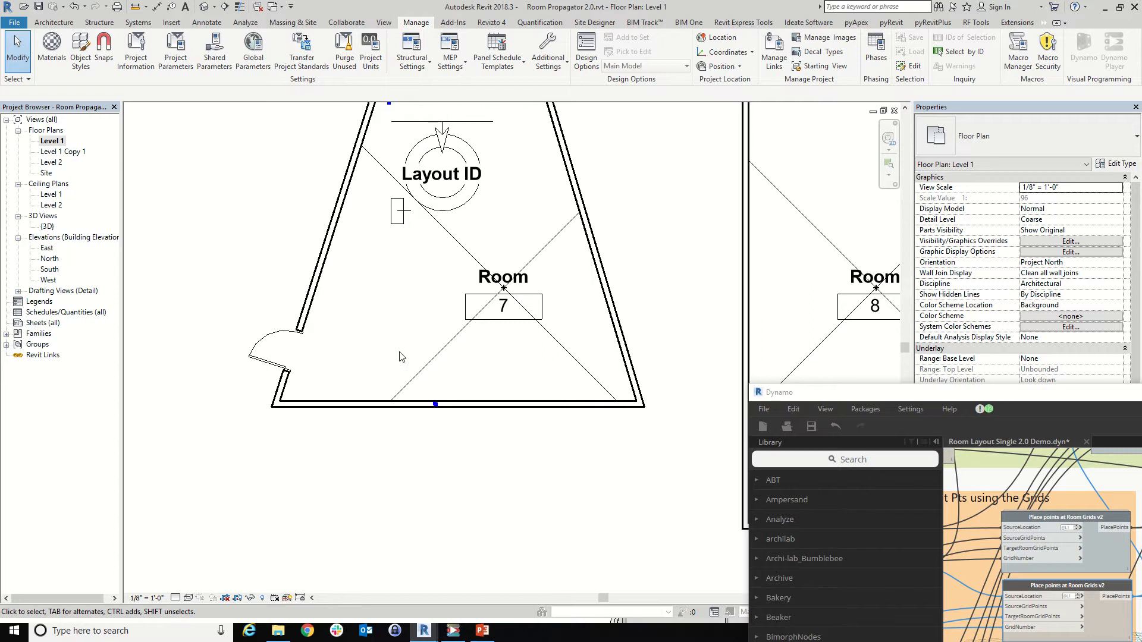
pyautogui.moveTo(399, 351); pyautogui.dragTo(464, 470)
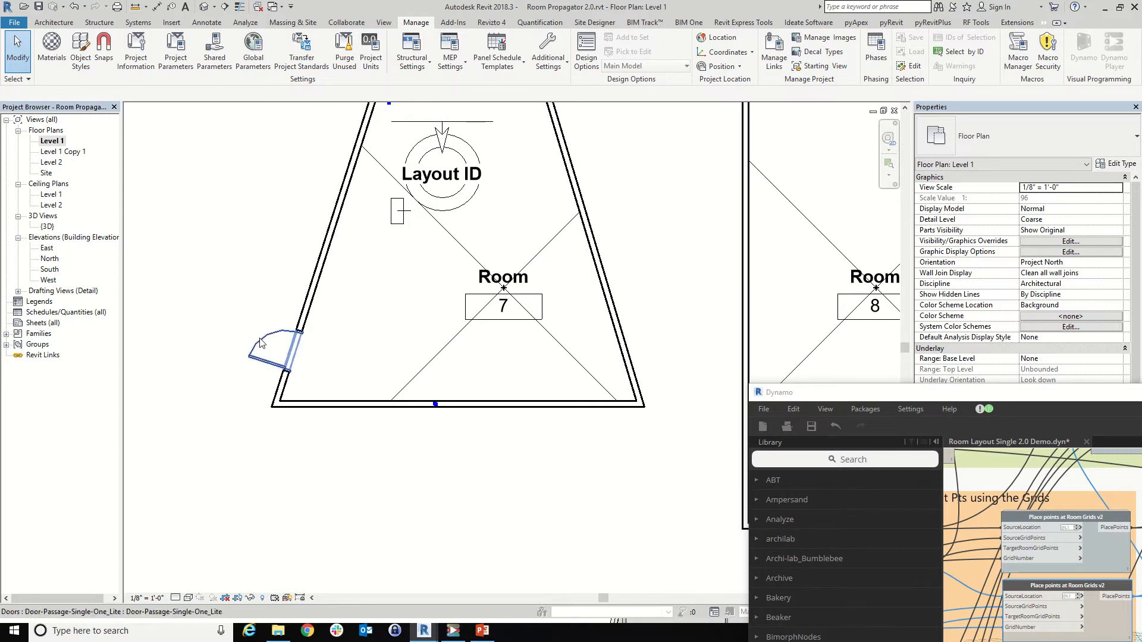
pyautogui.click(261, 341)
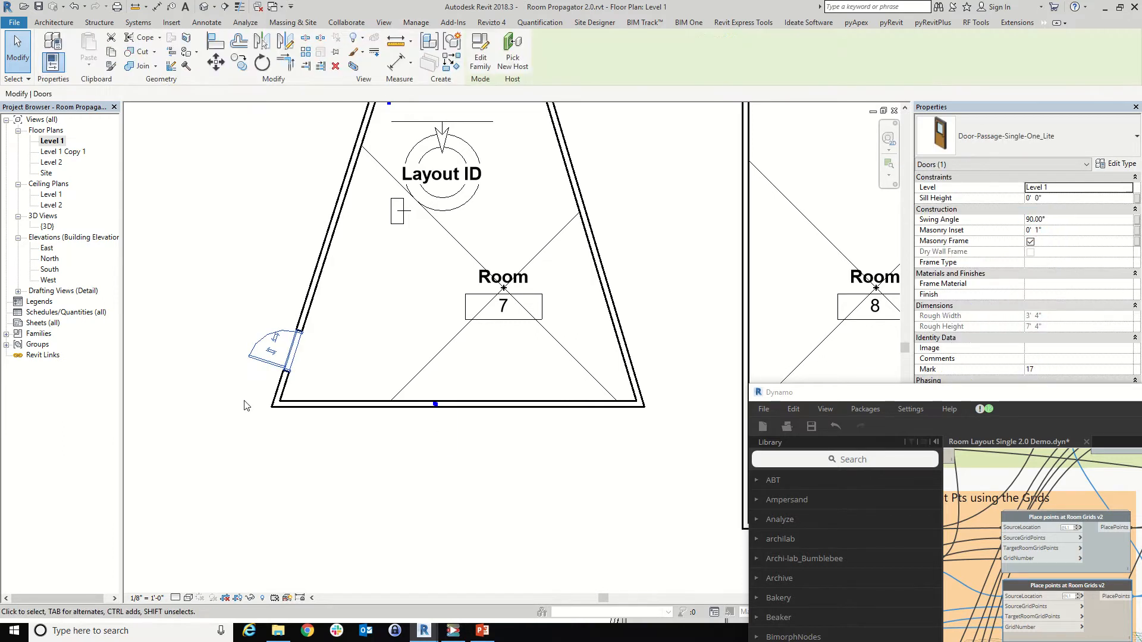
pyautogui.click(387, 337)
pyautogui.moveTo(389, 333); pyautogui.dragTo(464, 462)
pyautogui.scroll(-5, 464, 462)
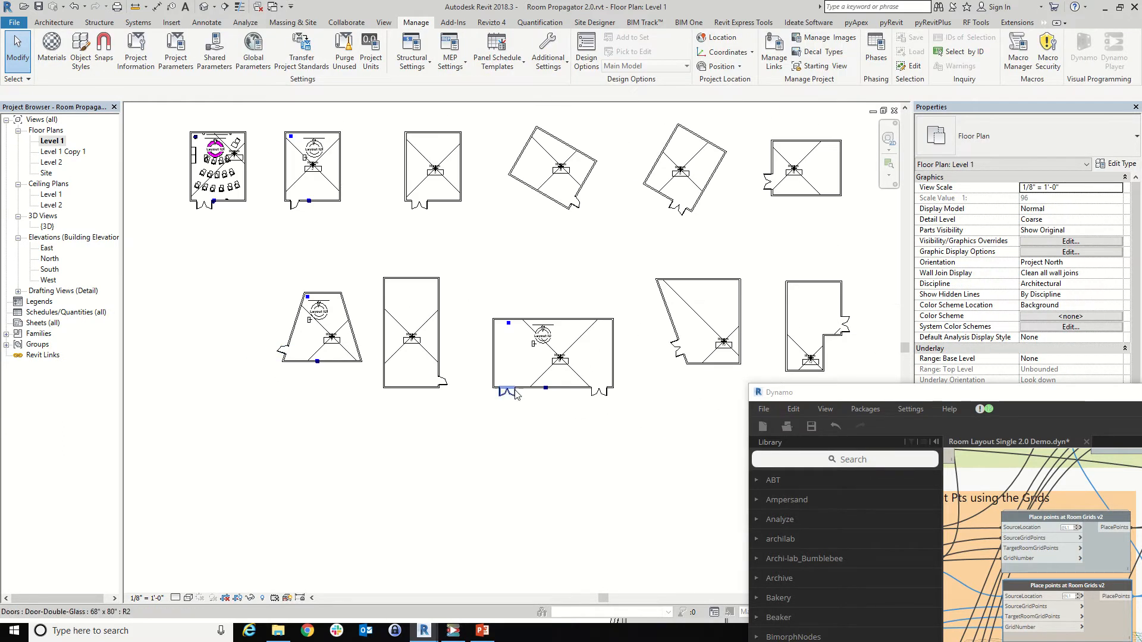
# Move the Dynamo window clear of room 9 and examine the target point between its two double doors
pyautogui.scroll(5, 516, 395)
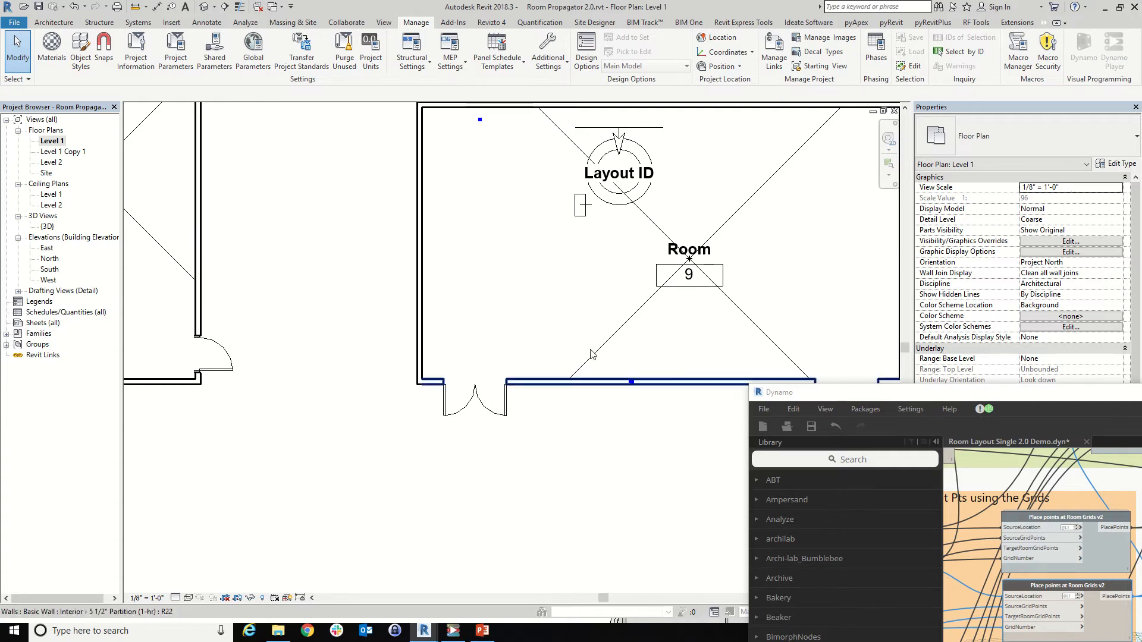
pyautogui.moveTo(959, 397); pyautogui.dragTo(991, 246)
pyautogui.scroll(-2, 450, 307)
pyautogui.scroll(1, 450, 308)
pyautogui.moveTo(451, 308); pyautogui.dragTo(478, 374)
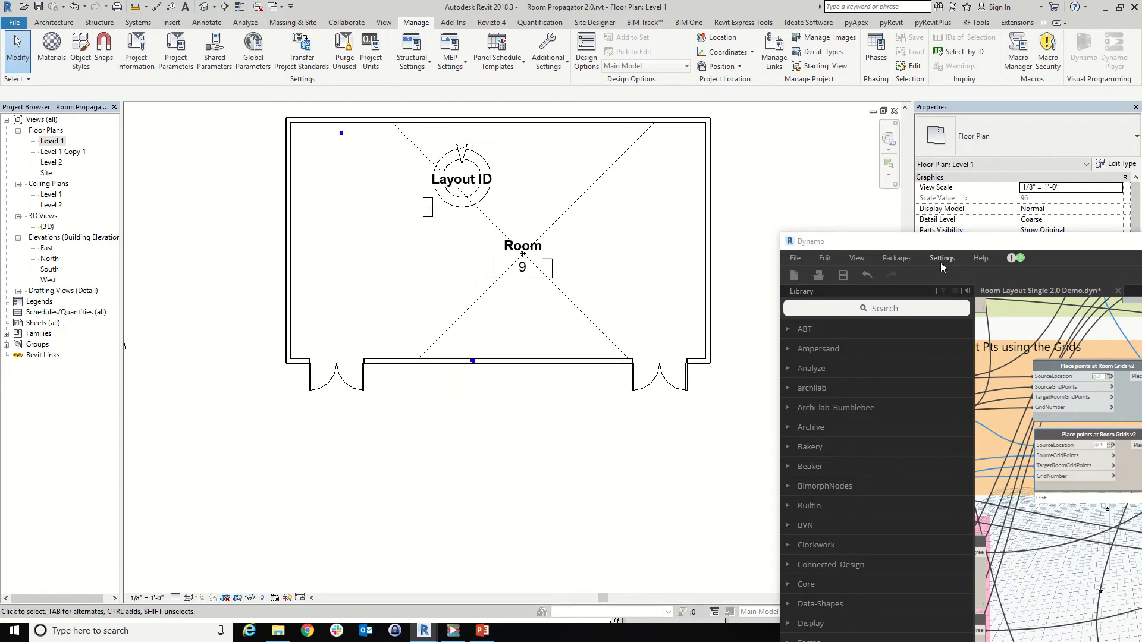
# Move the Dynamo window beside room 9 and show the Calculate Door Host Target Pts group in the graph
pyautogui.moveTo(893, 241); pyautogui.dragTo(710, 120)
pyautogui.scroll(-3, 989, 331)
pyautogui.scroll(4, 1016, 293)
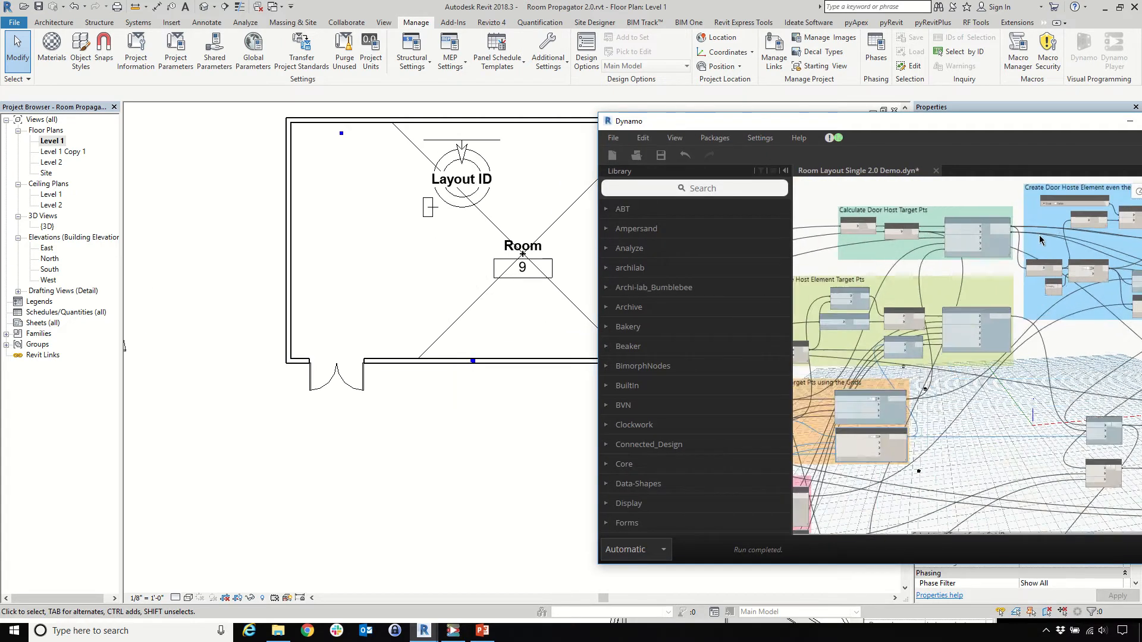
# Turn on the geometry preview of the Room Door Host Calculator node in the Calculate Door Host Target Pts group
pyautogui.scroll(3, 976, 260)
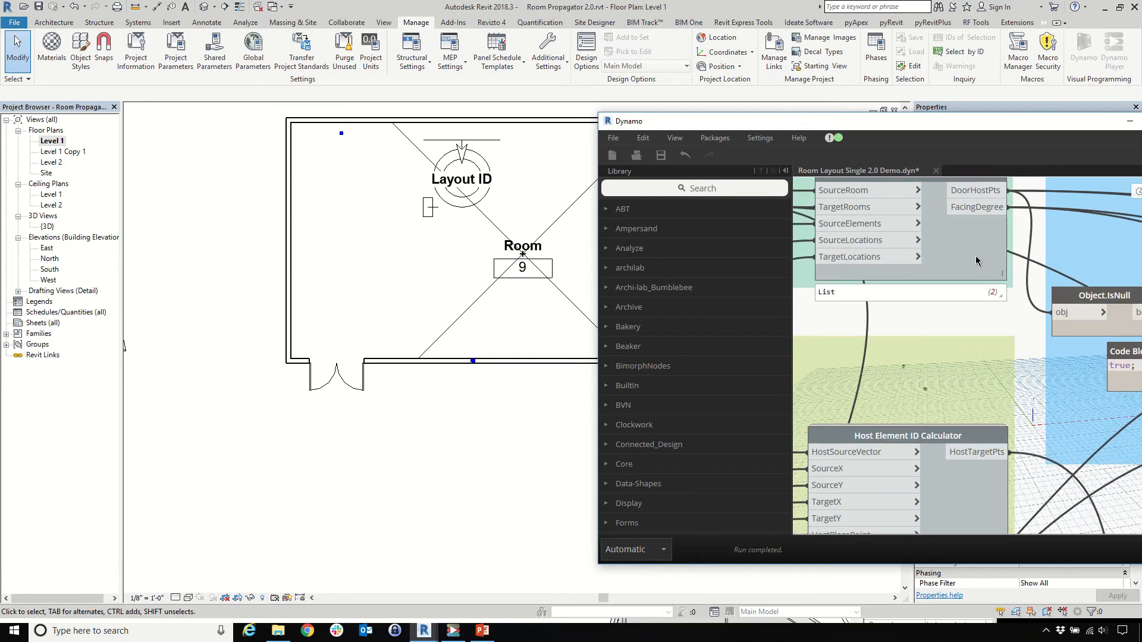
pyautogui.scroll(-2, 372, 373)
pyautogui.scroll(2, 370, 374)
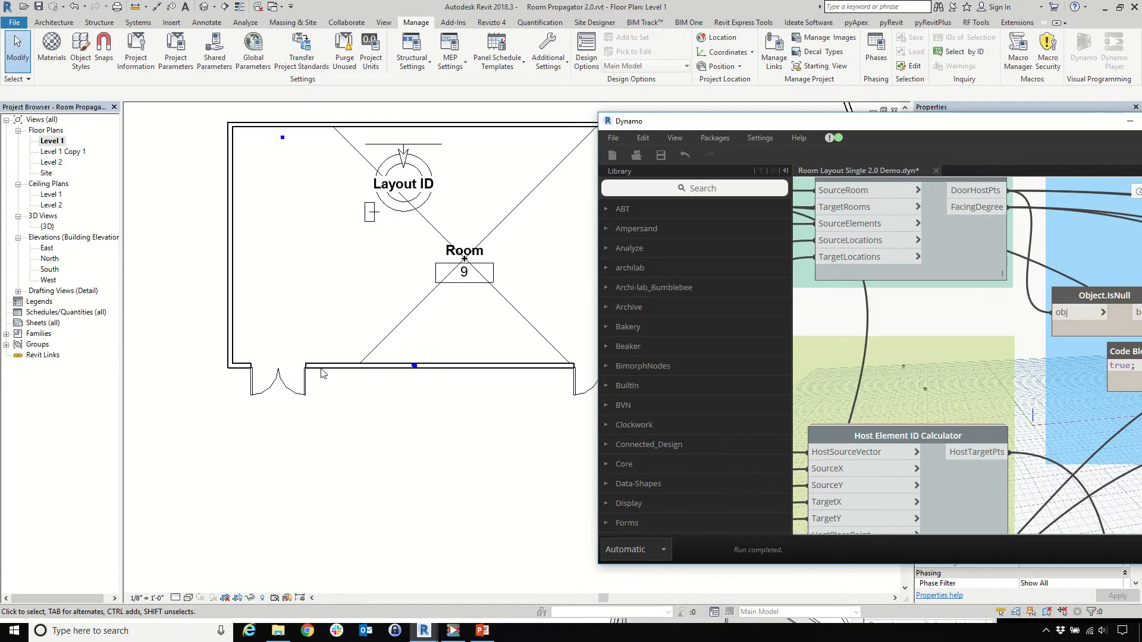
pyautogui.rightClick(967, 251)
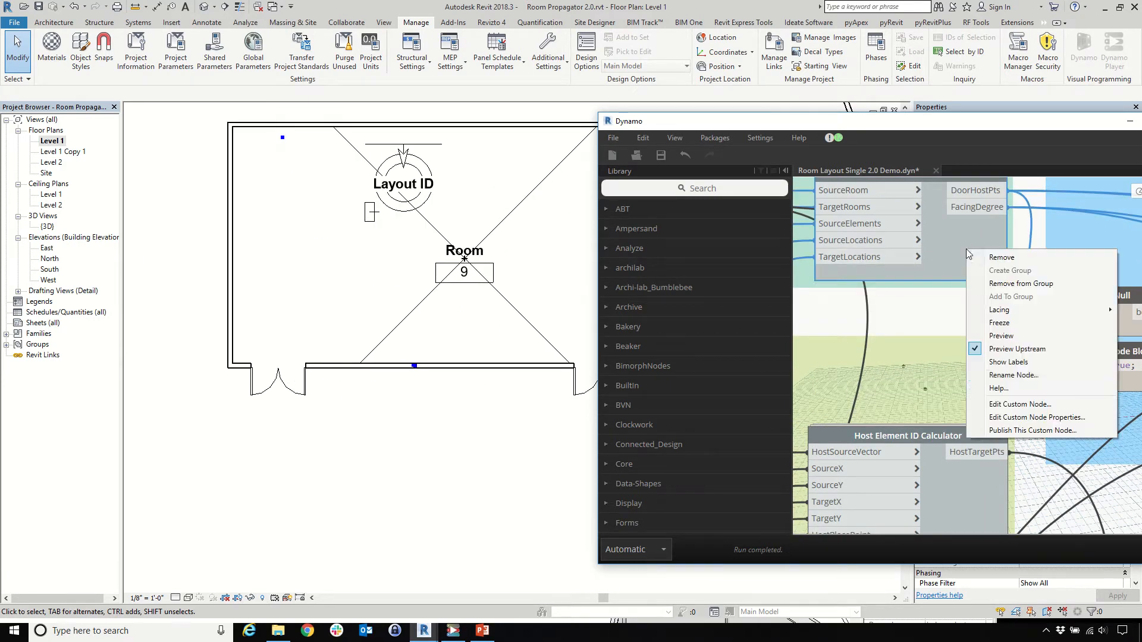
pyautogui.click(1010, 337)
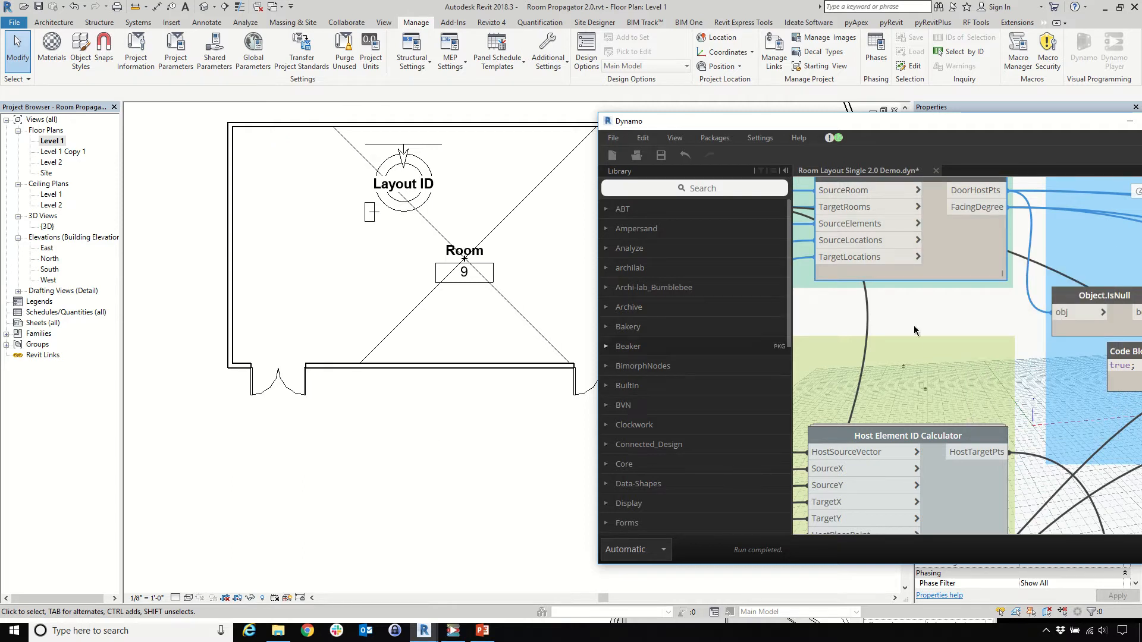
pyautogui.click(915, 331)
# Examine the outputs of the Room Door Host Calculator and Host Element ID Calculator nodes alongside room 9's target points
pyautogui.scroll(-3, 978, 309)
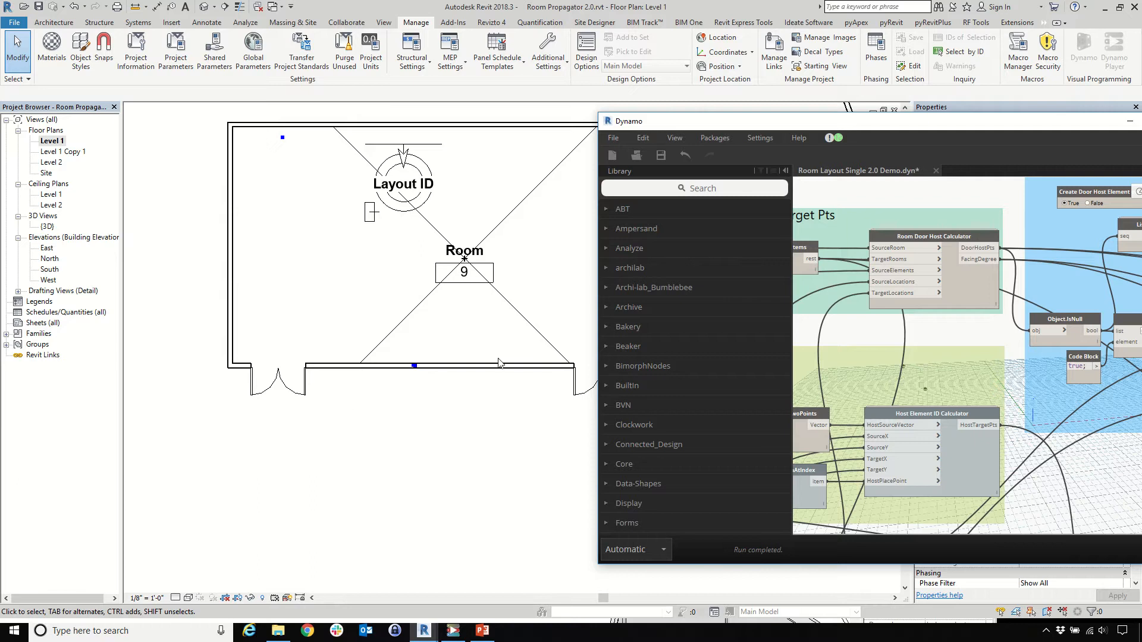
pyautogui.scroll(-1, 982, 301)
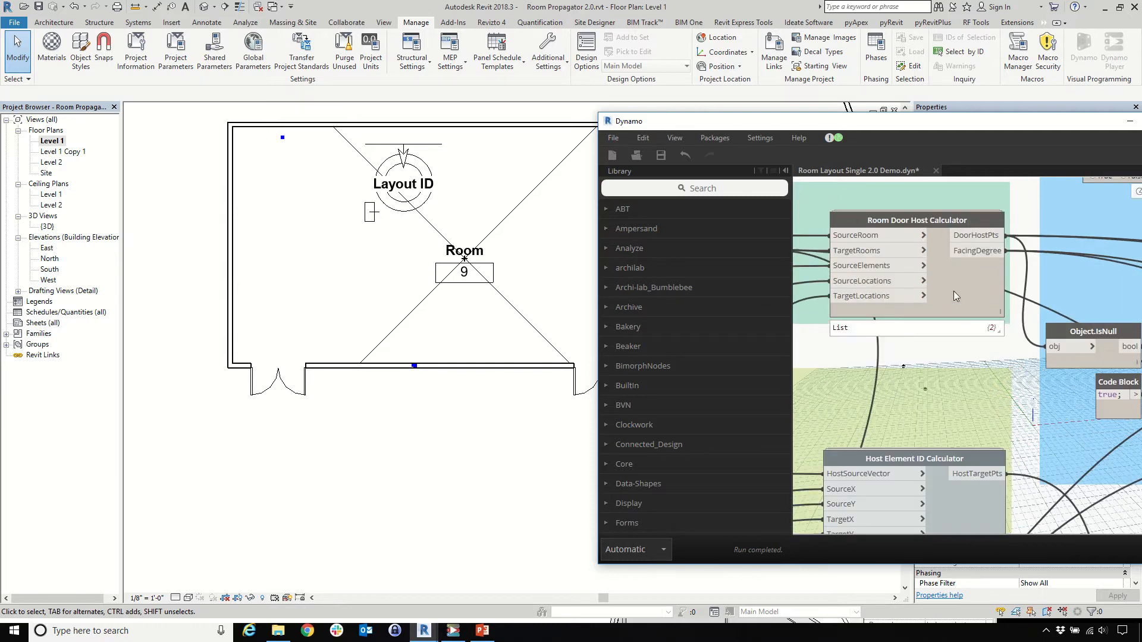
pyautogui.scroll(-2, 927, 413)
pyautogui.scroll(3, 927, 413)
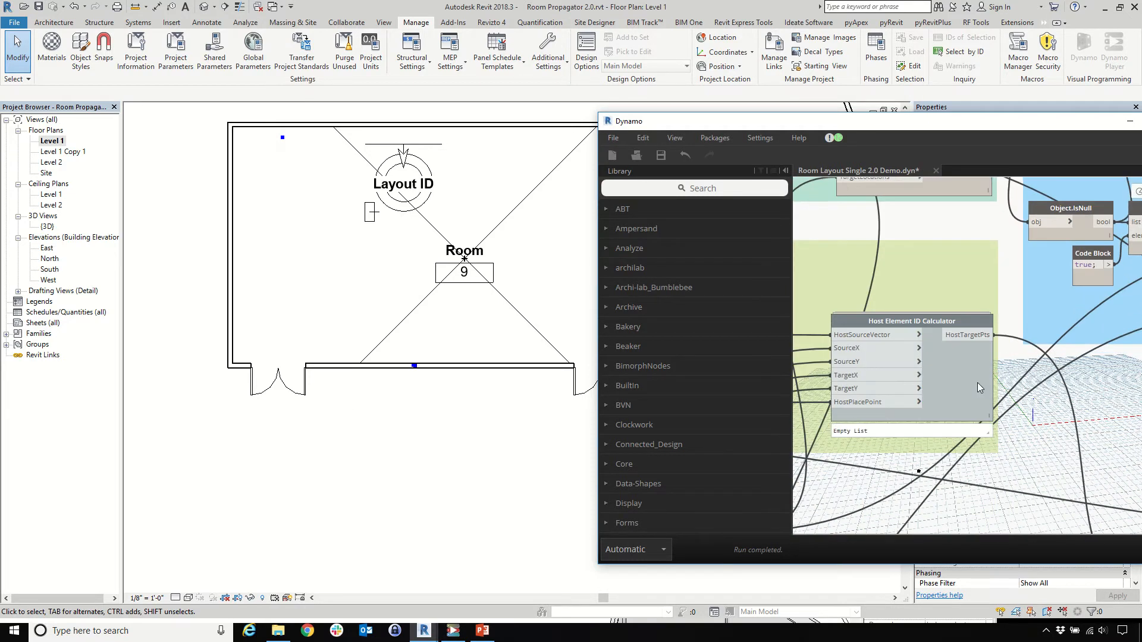
pyautogui.scroll(-3, 981, 388)
pyautogui.scroll(-3, 951, 384)
pyautogui.scroll(1, 886, 335)
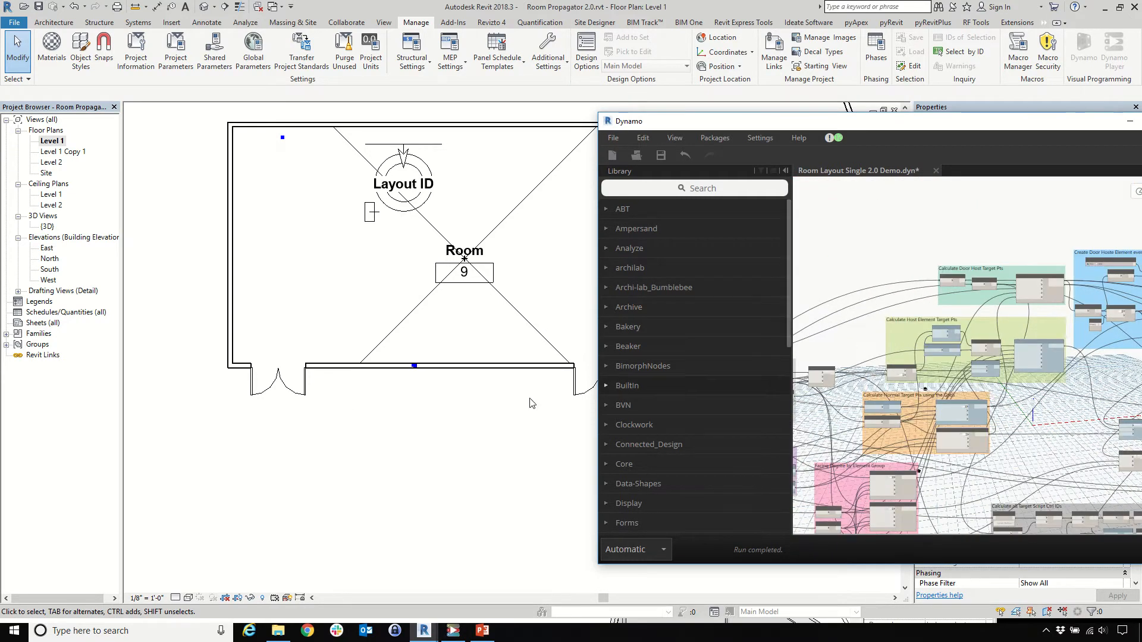
# Select the two elements beside the furnished room's double door, move the Dynamo window clear of their properties, and enable Script Door Host
pyautogui.scroll(-3, 531, 404)
pyautogui.scroll(5, 351, 351)
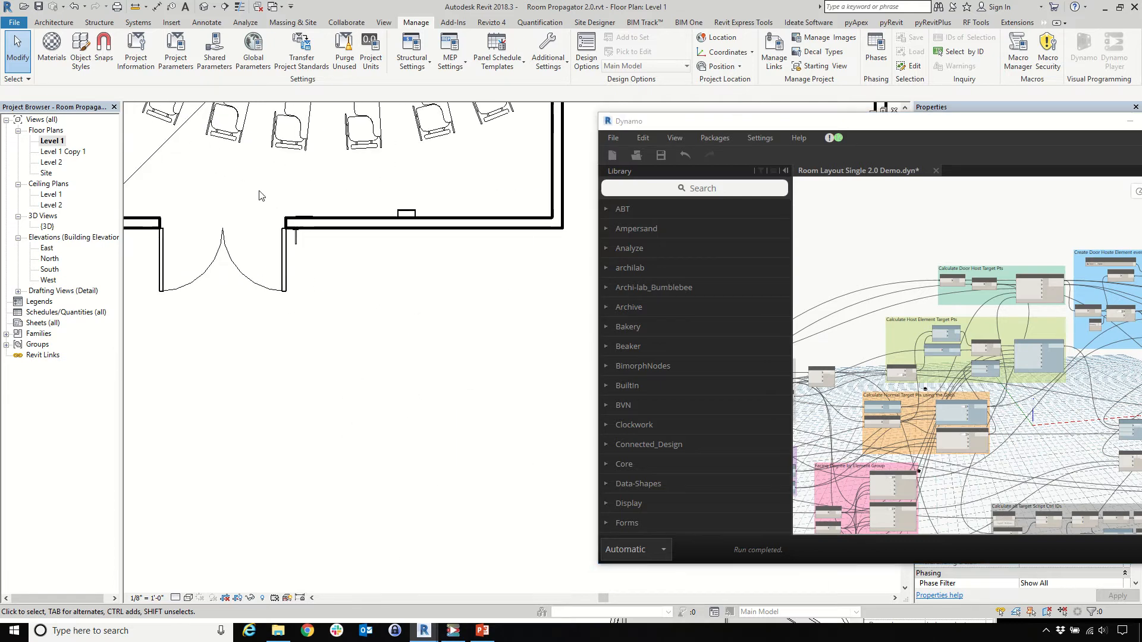
pyautogui.moveTo(261, 196); pyautogui.dragTo(312, 256)
pyautogui.moveTo(714, 121); pyautogui.dragTo(598, 380)
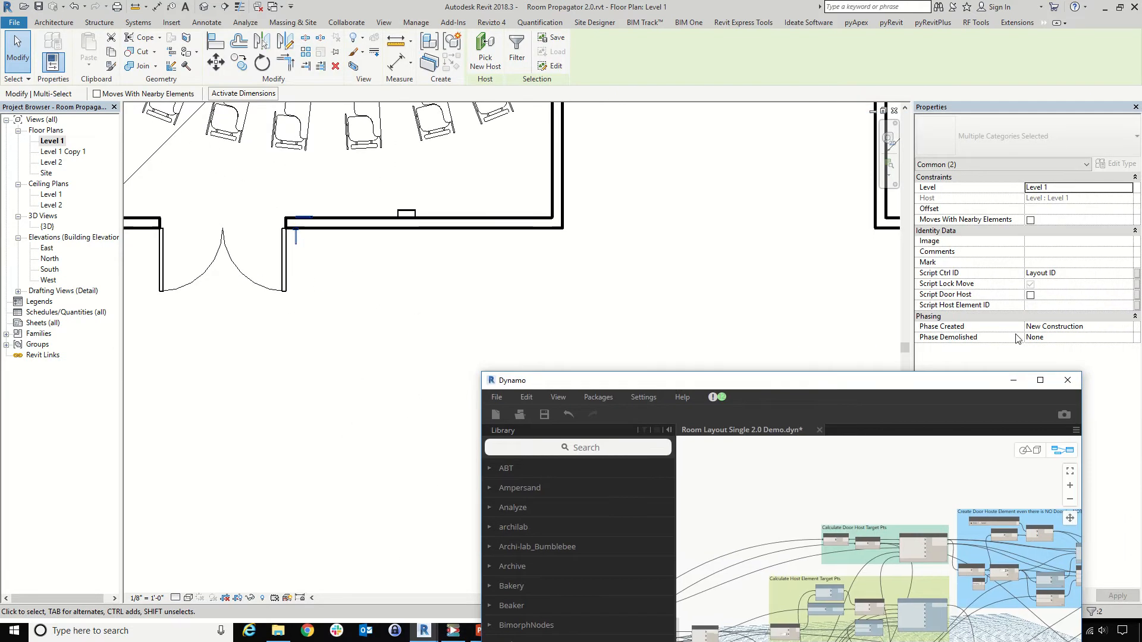
pyautogui.click(1030, 296)
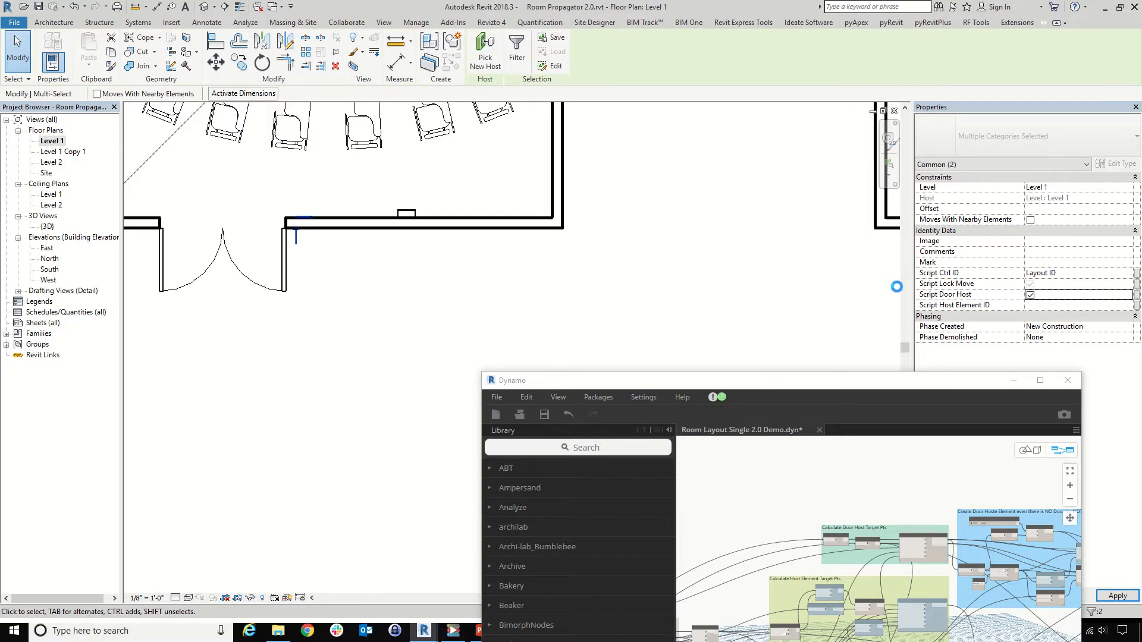
# Uncover the plan and examine the elements beside the source room's double door and the matching spot at the second room's door
pyautogui.moveTo(757, 384); pyautogui.dragTo(898, 290)
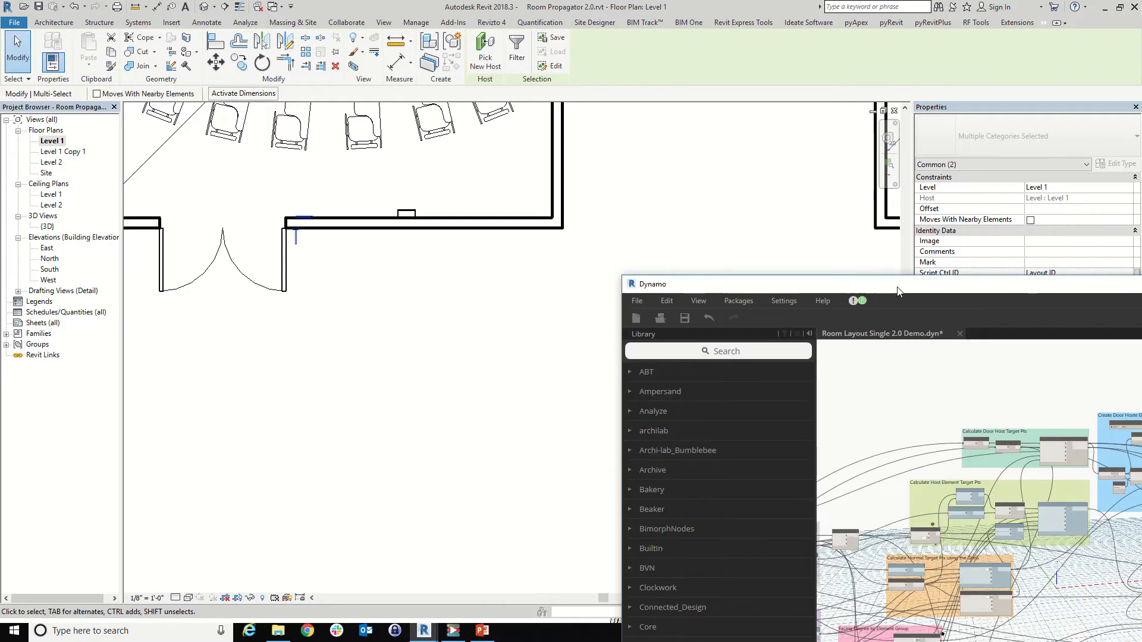
pyautogui.click(415, 298)
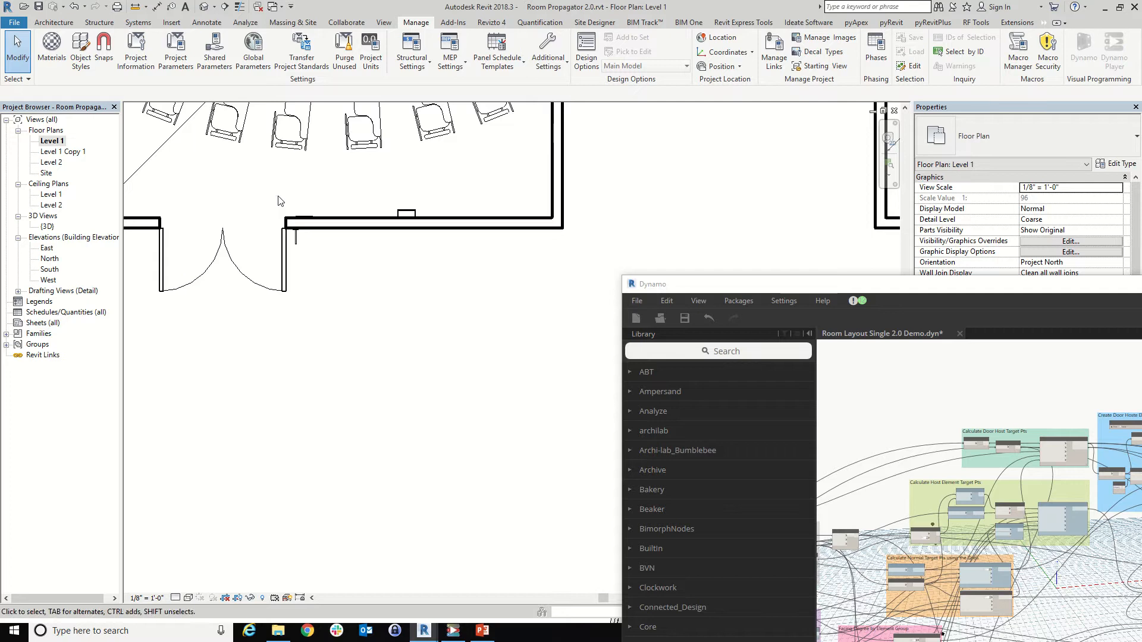
pyautogui.moveTo(279, 196); pyautogui.dragTo(332, 263)
pyautogui.scroll(-6, 308, 286)
pyautogui.scroll(5, 526, 275)
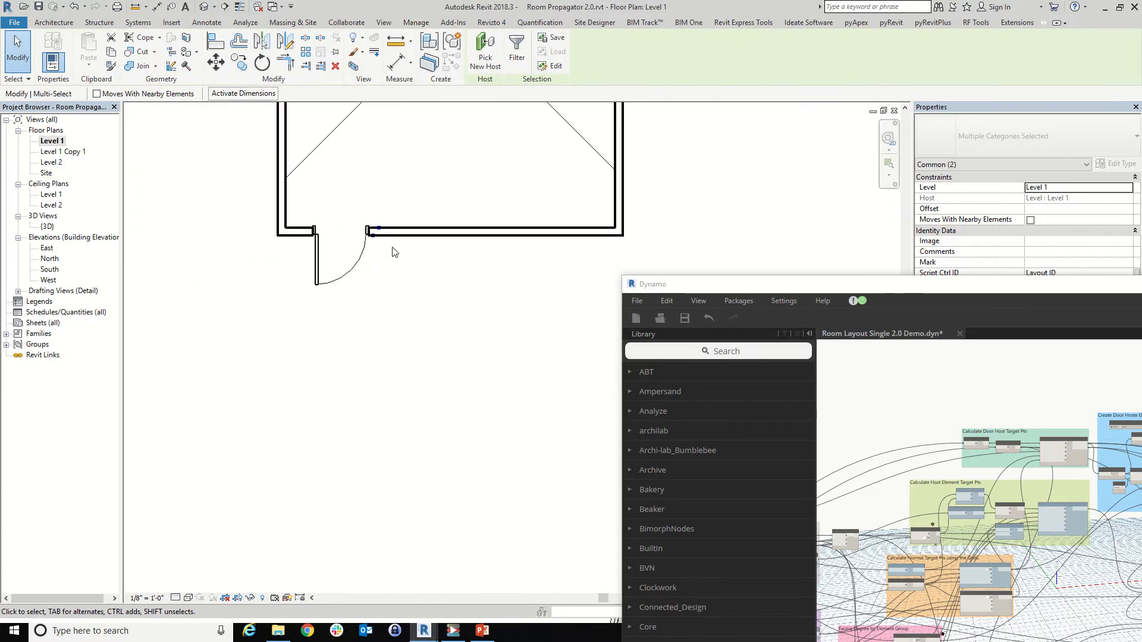
pyautogui.moveTo(341, 198); pyautogui.dragTo(437, 293)
pyautogui.scroll(9, 357, 230)
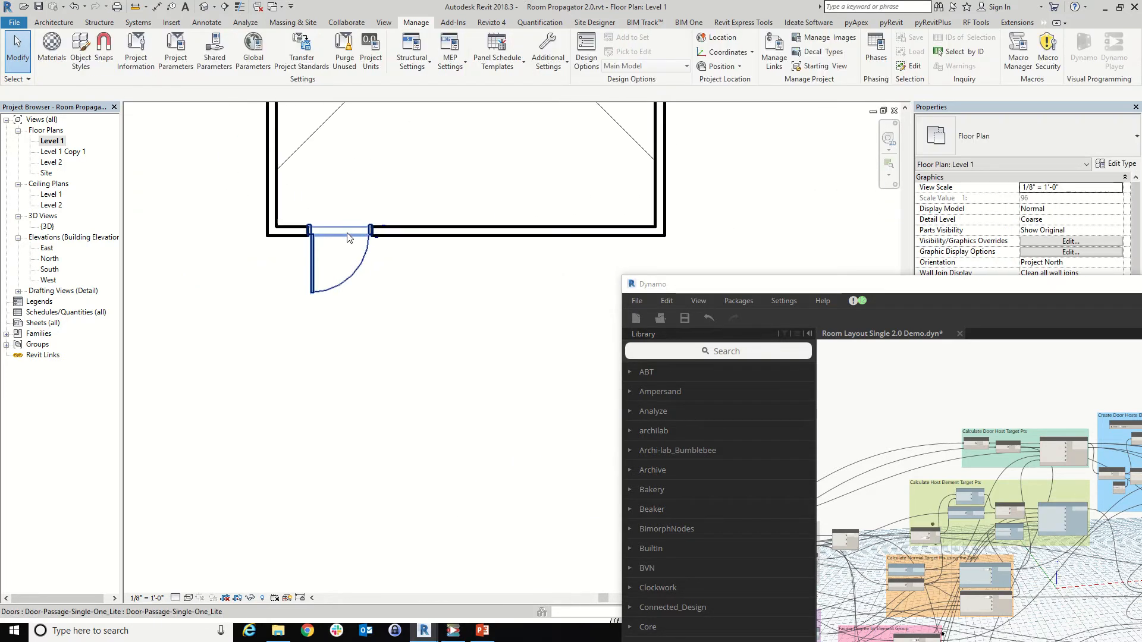
# Open the {3D} view and inspect the preview points beside the second room's door
pyautogui.doubleClick(48, 226)
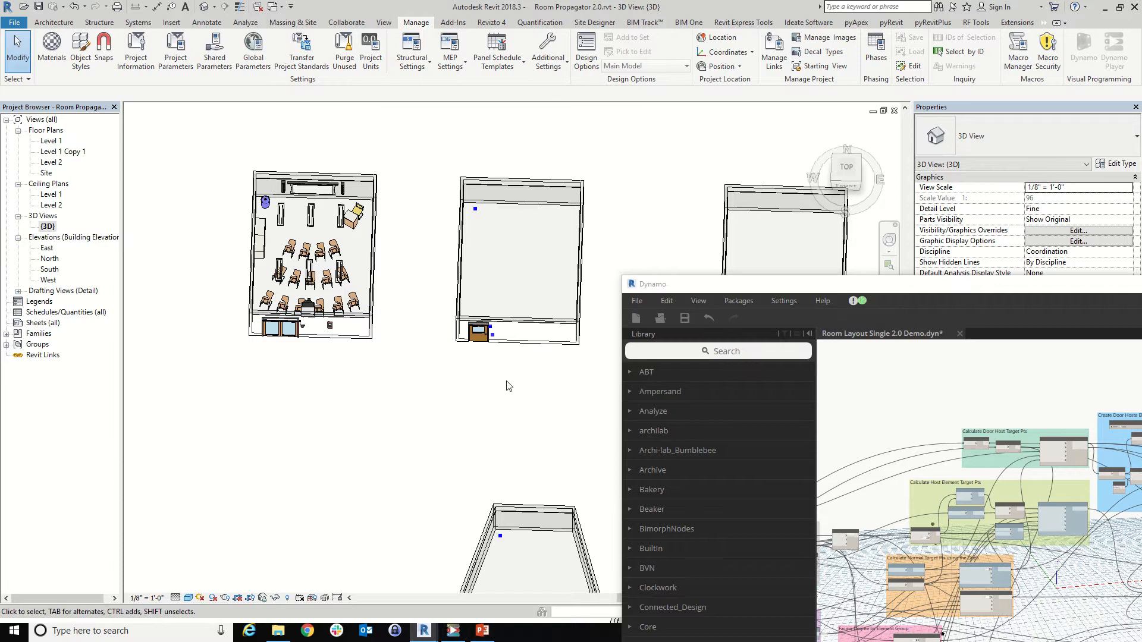
pyautogui.keyDown('shift'); pyautogui.moveTo(529, 374); pyautogui.dragTo(506, 327, button='middle'); pyautogui.keyUp('shift')
pyautogui.scroll(5, 492, 343)
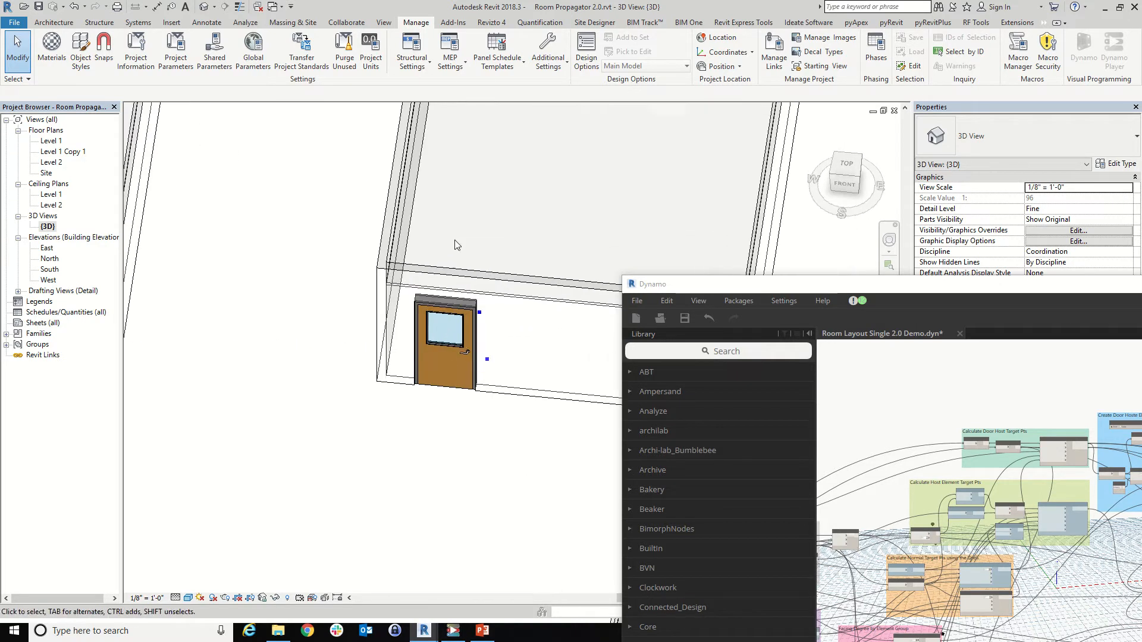
# In Dynamo, turn on Preview for the upper Place points at Room Grids v2 node and turn it off for the lower one
pyautogui.moveTo(909, 291); pyautogui.dragTo(808, 193)
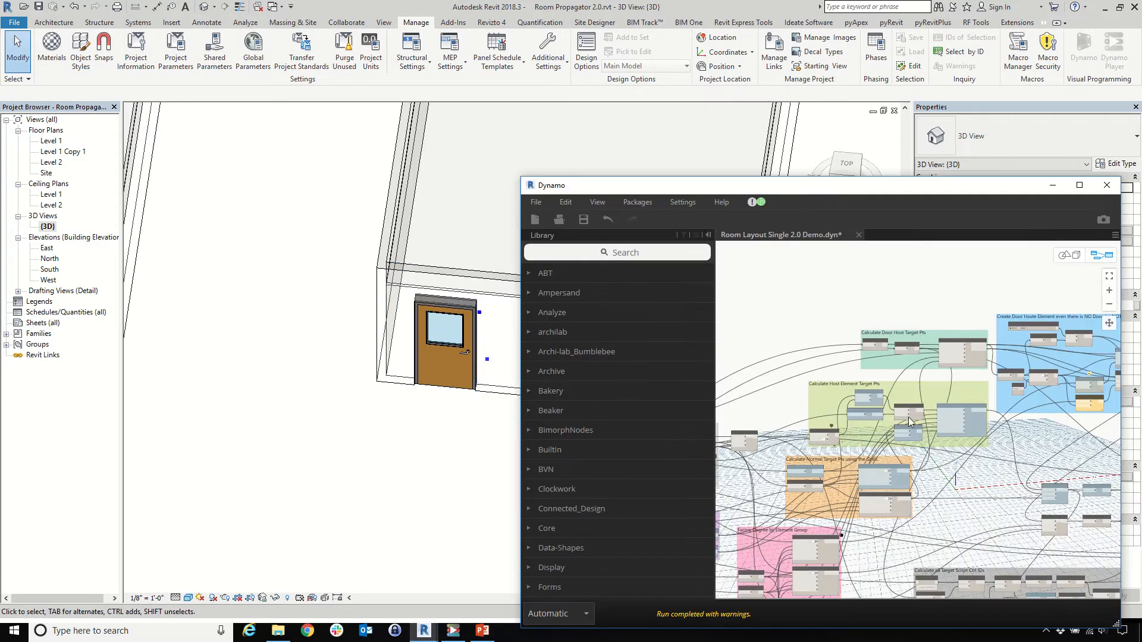
pyautogui.scroll(3, 909, 417)
pyautogui.scroll(-3, 904, 418)
pyautogui.scroll(5, 766, 495)
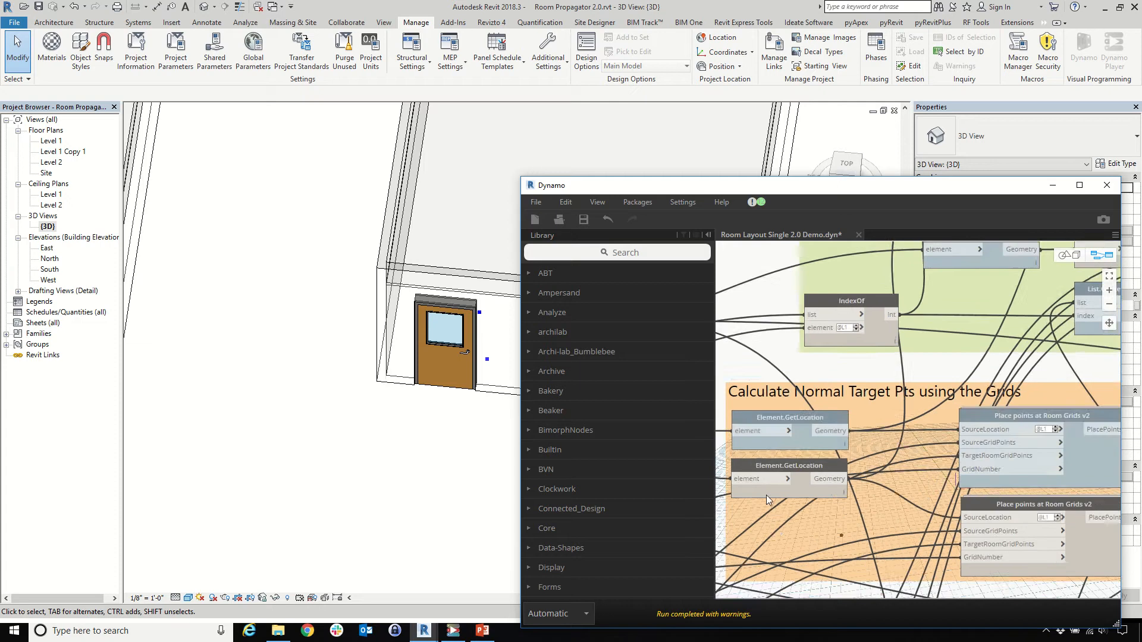
pyautogui.scroll(1, 767, 494)
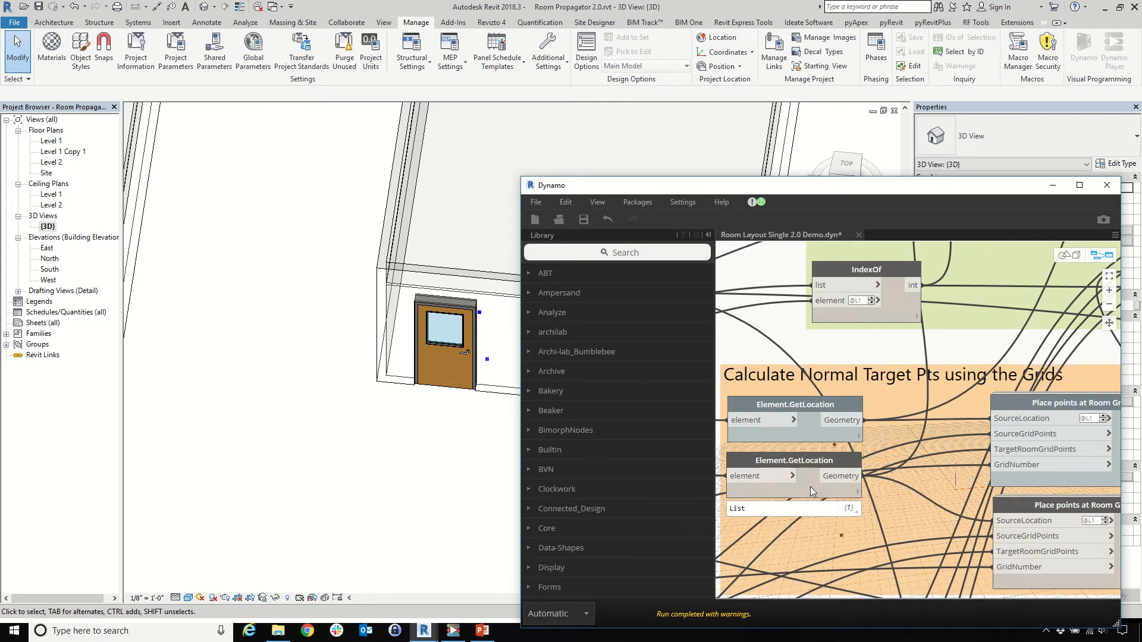
pyautogui.scroll(-3, 915, 462)
pyautogui.scroll(3, 936, 406)
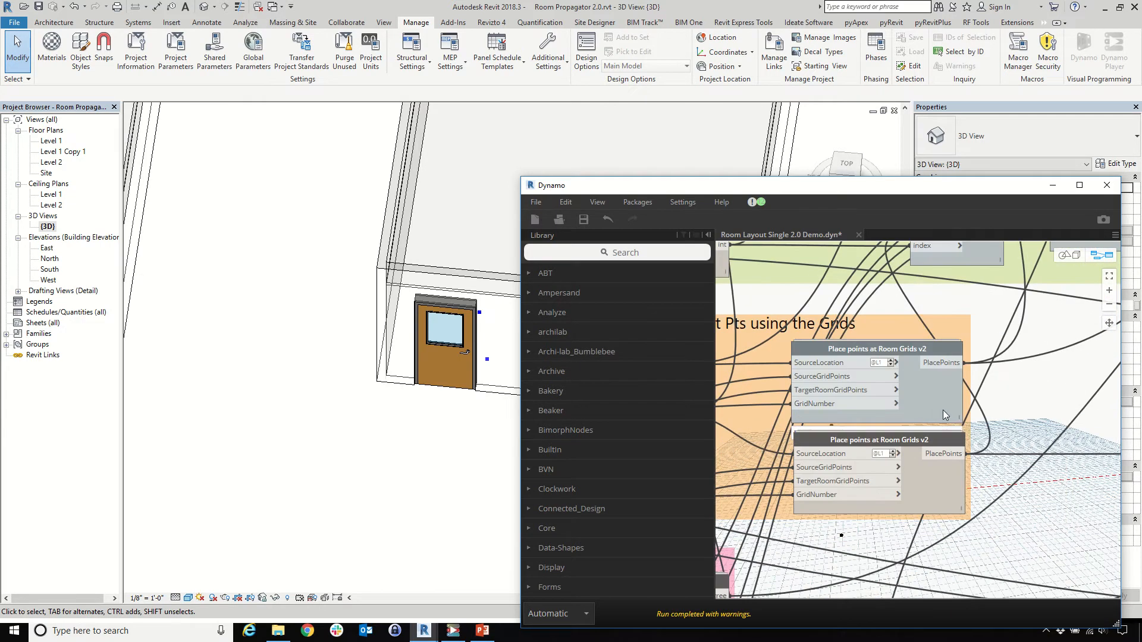
pyautogui.rightClick(939, 392)
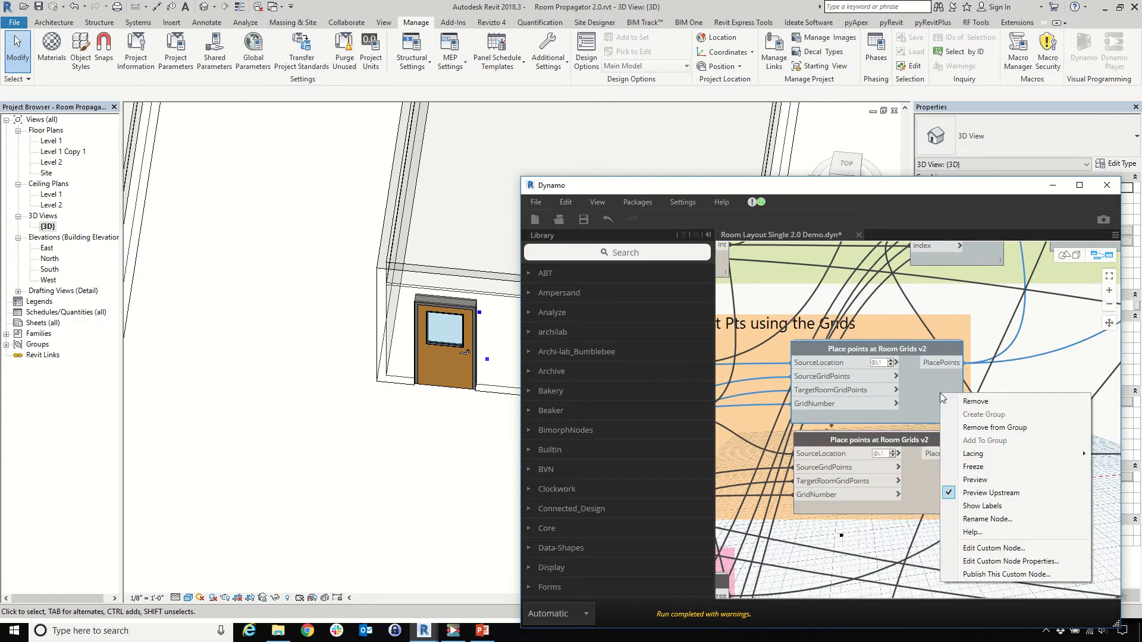
pyautogui.click(988, 483)
pyautogui.rightClick(908, 489)
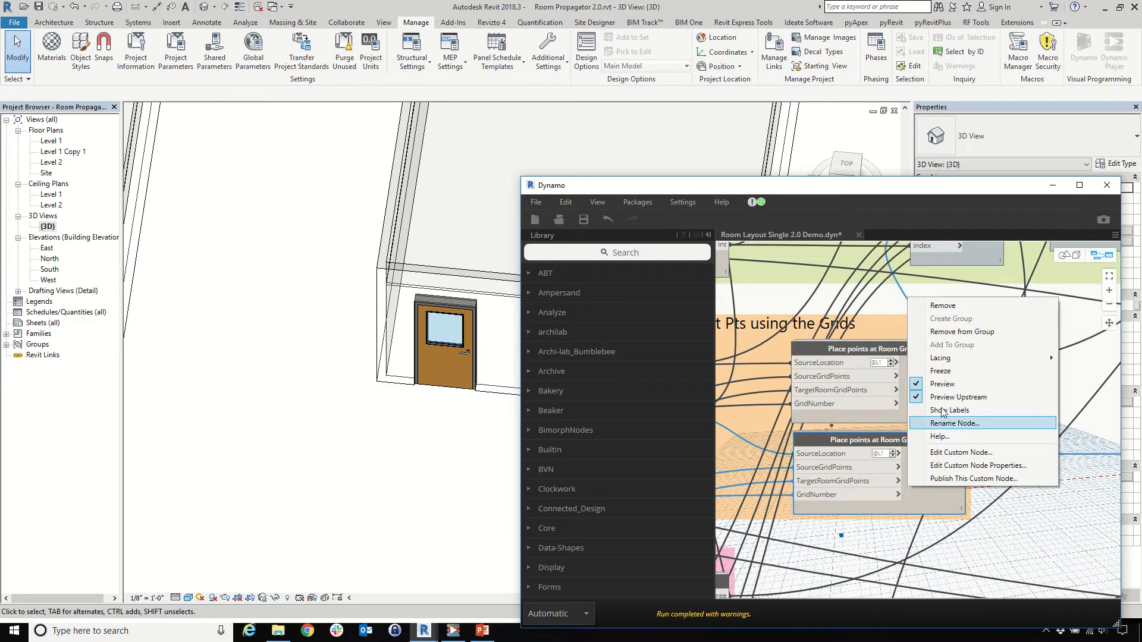
pyautogui.click(944, 384)
# Inspect the Room Door Host Calculator node and the resulting preview points at the second room's door in the 3D model
pyautogui.scroll(-3, 262, 423)
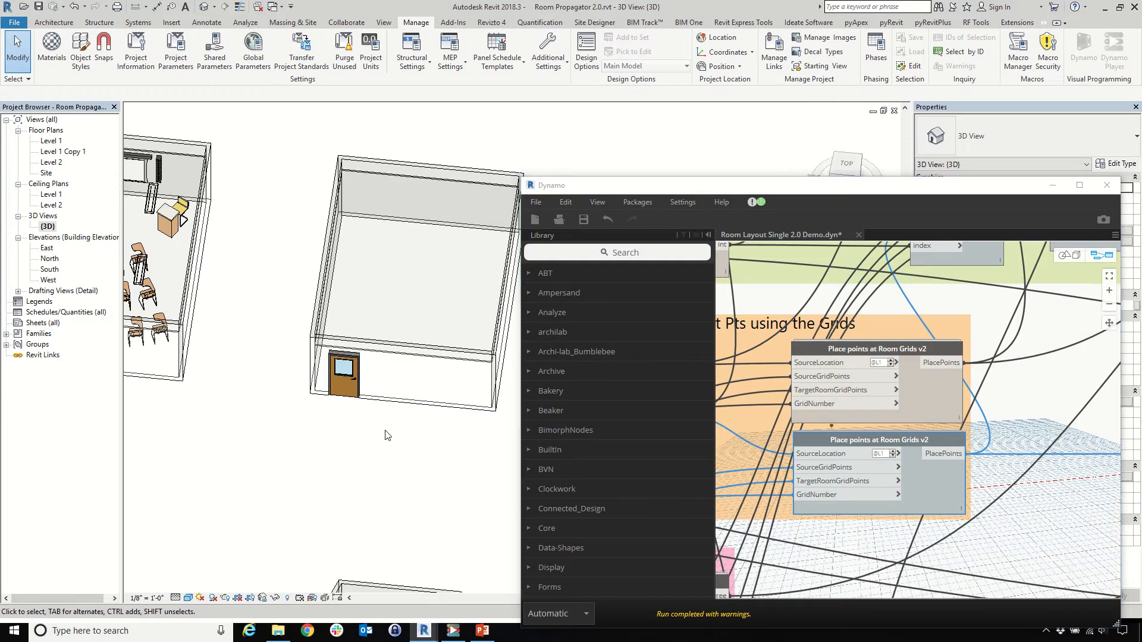
pyautogui.scroll(-10, 619, 428)
pyautogui.scroll(-5, 790, 422)
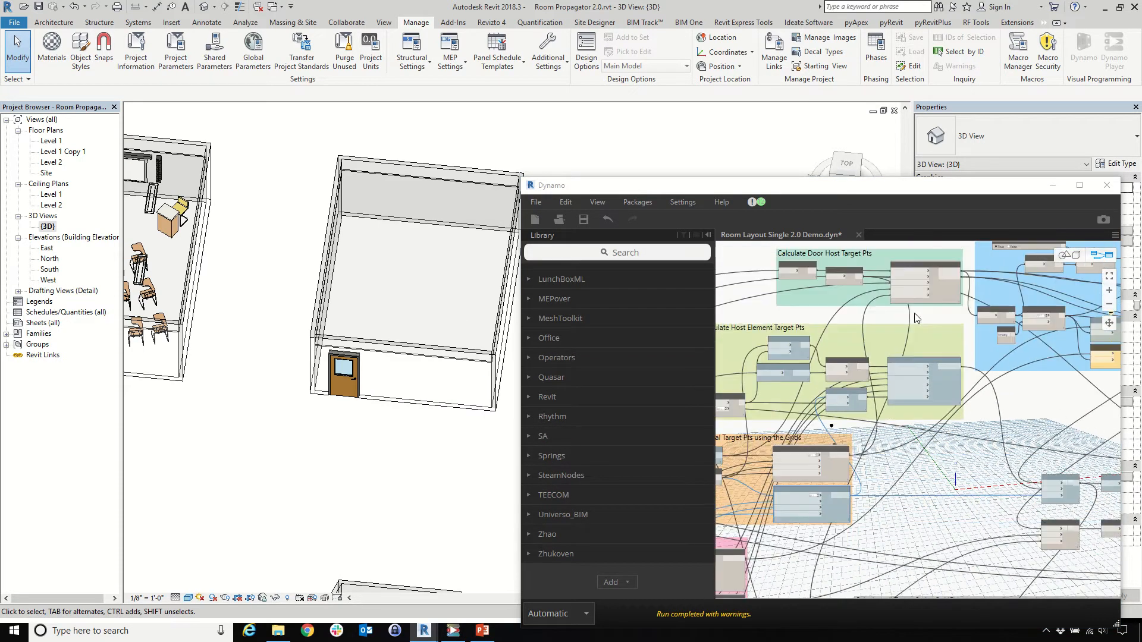
pyautogui.scroll(4, 897, 264)
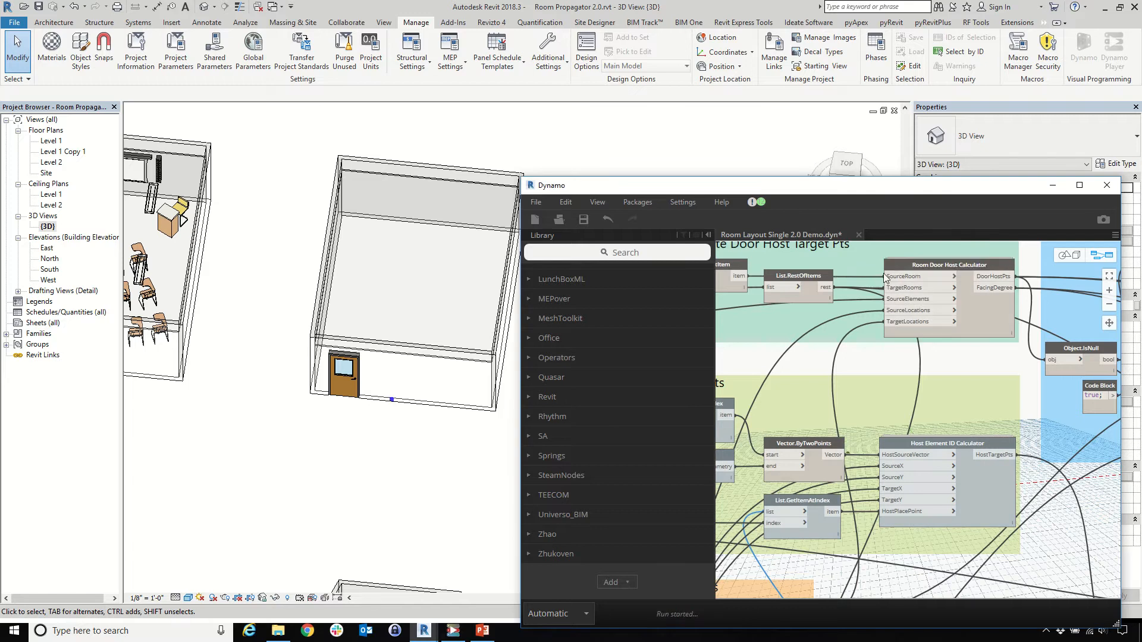
pyautogui.scroll(5, 417, 404)
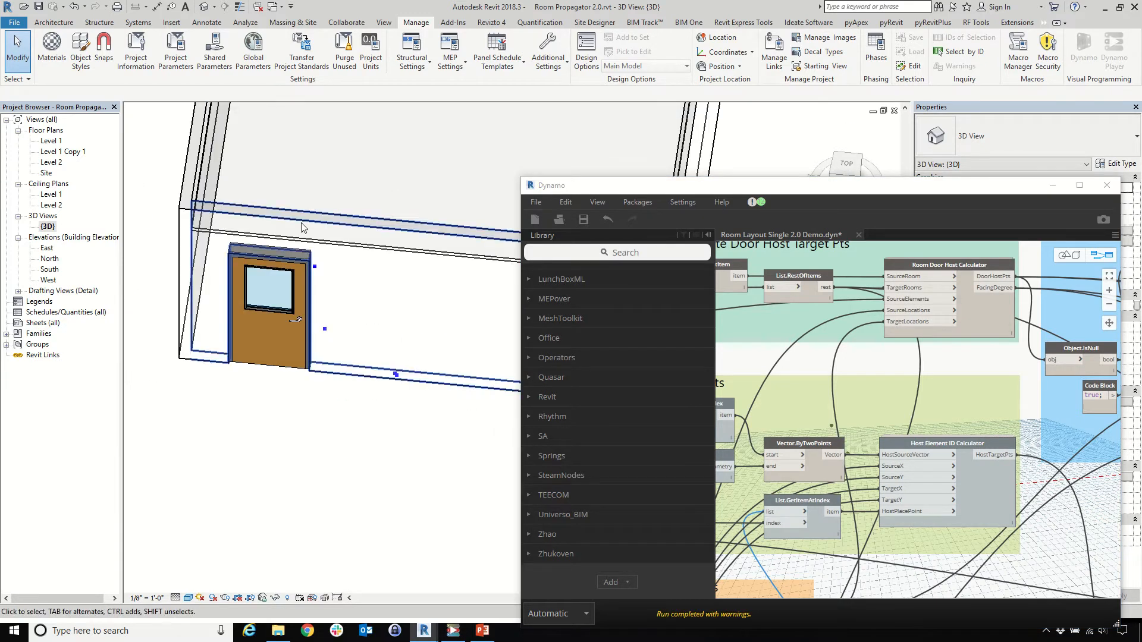
pyautogui.scroll(-5, 335, 400)
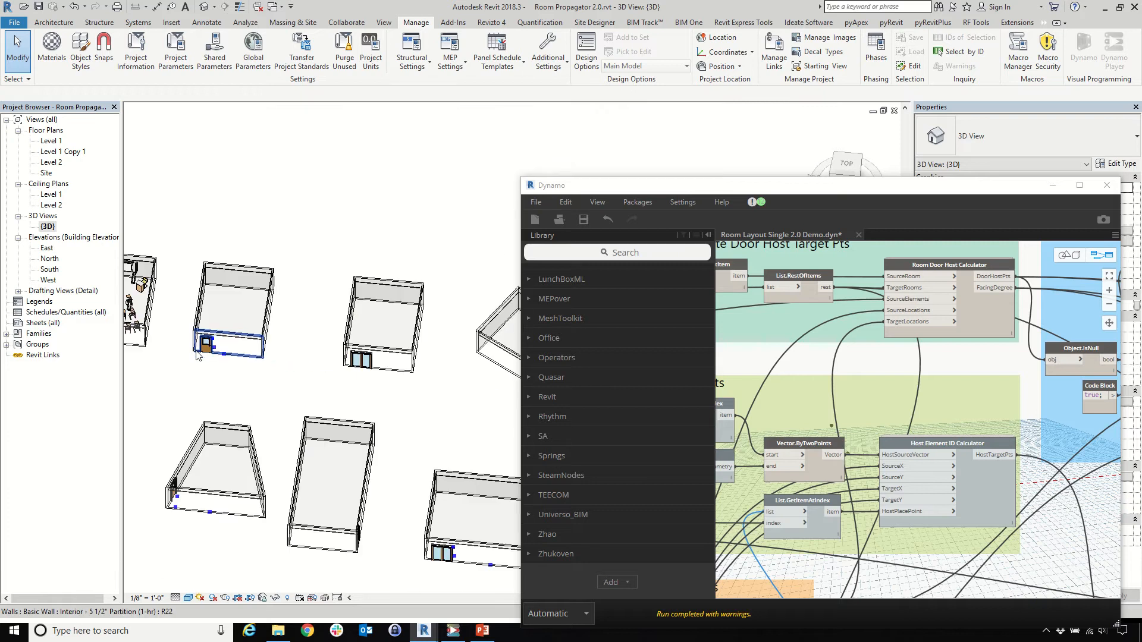
# Move the wide room's second double-glass door along the front wall to about 21'-0" from the first door
pyautogui.keyDown('shift'); pyautogui.moveTo(335, 400); pyautogui.dragTo(359, 492, button='middle'); pyautogui.keyUp('shift')
pyautogui.scroll(5, 432, 458)
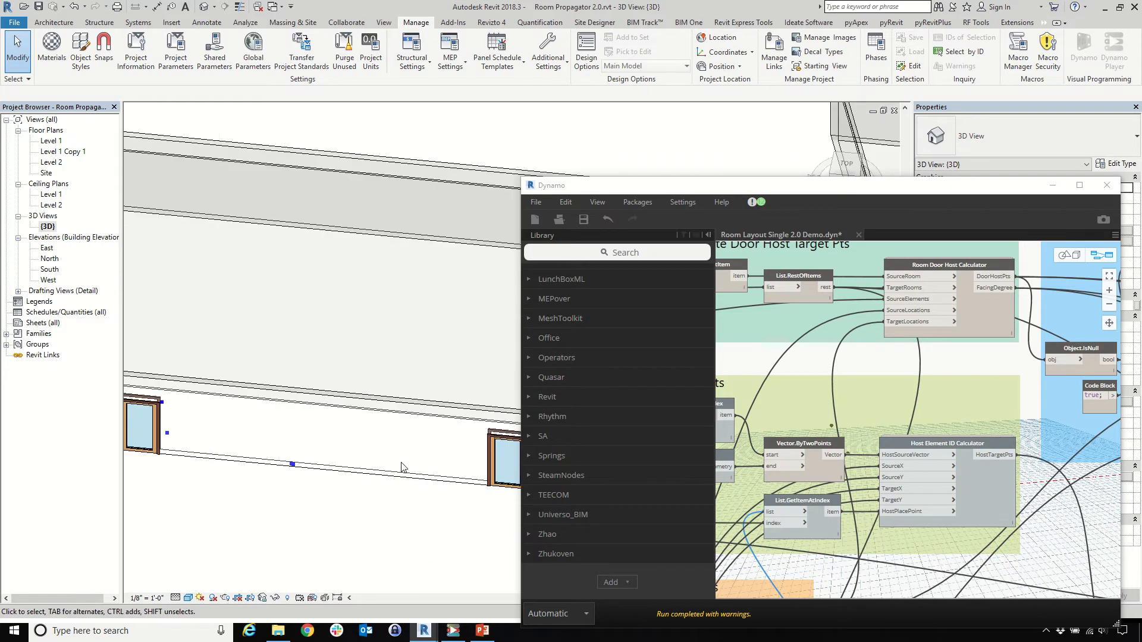
pyautogui.scroll(-2, 401, 463)
pyautogui.moveTo(664, 190); pyautogui.dragTo(921, 182)
pyautogui.scroll(2, 288, 557)
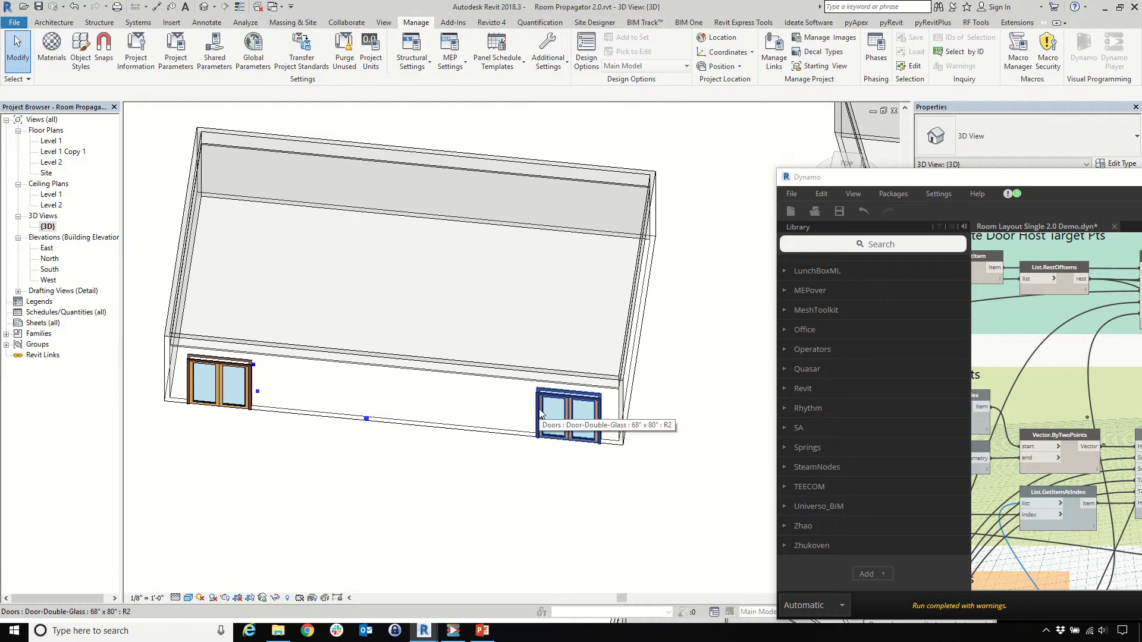
pyautogui.scroll(1, 323, 474)
pyautogui.moveTo(354, 380); pyautogui.dragTo(395, 436)
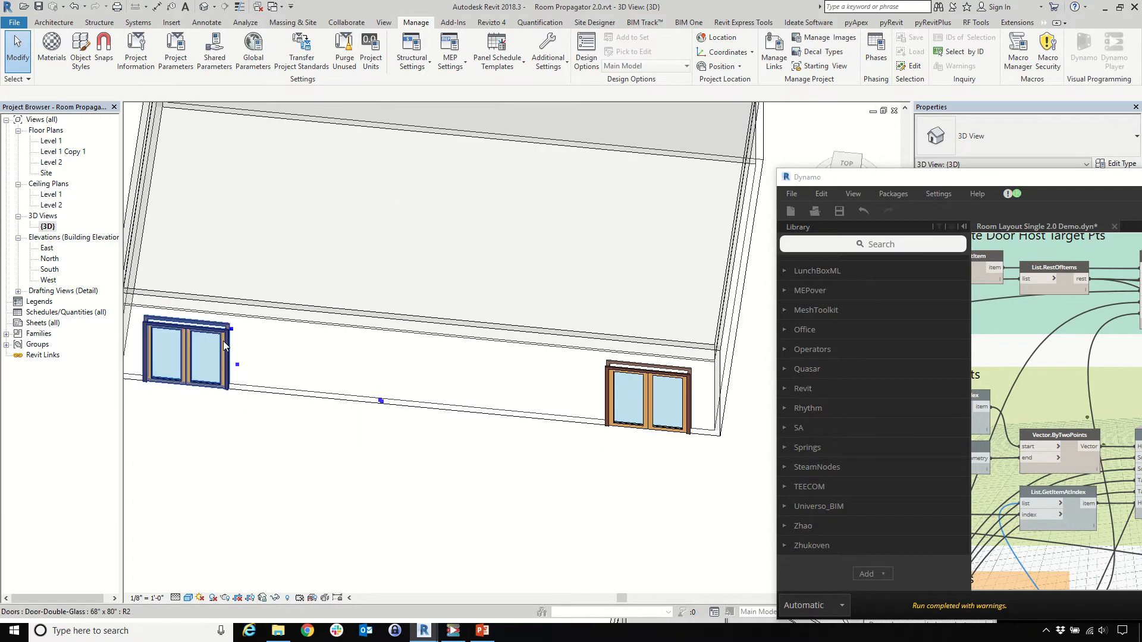
pyautogui.click(604, 376)
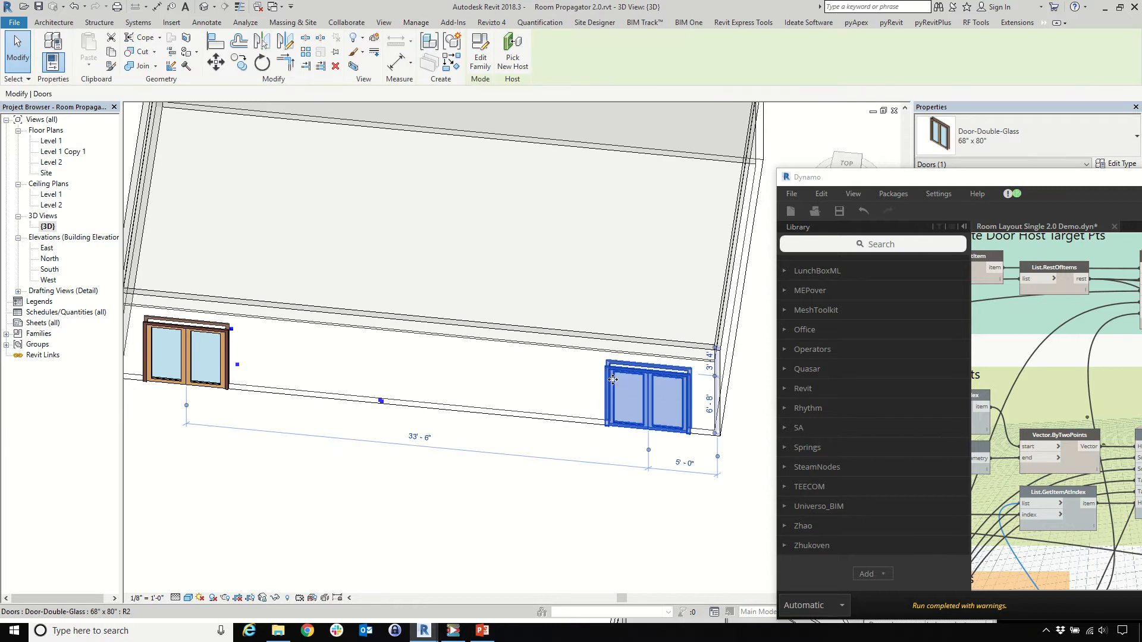
pyautogui.moveTo(613, 380); pyautogui.dragTo(438, 375)
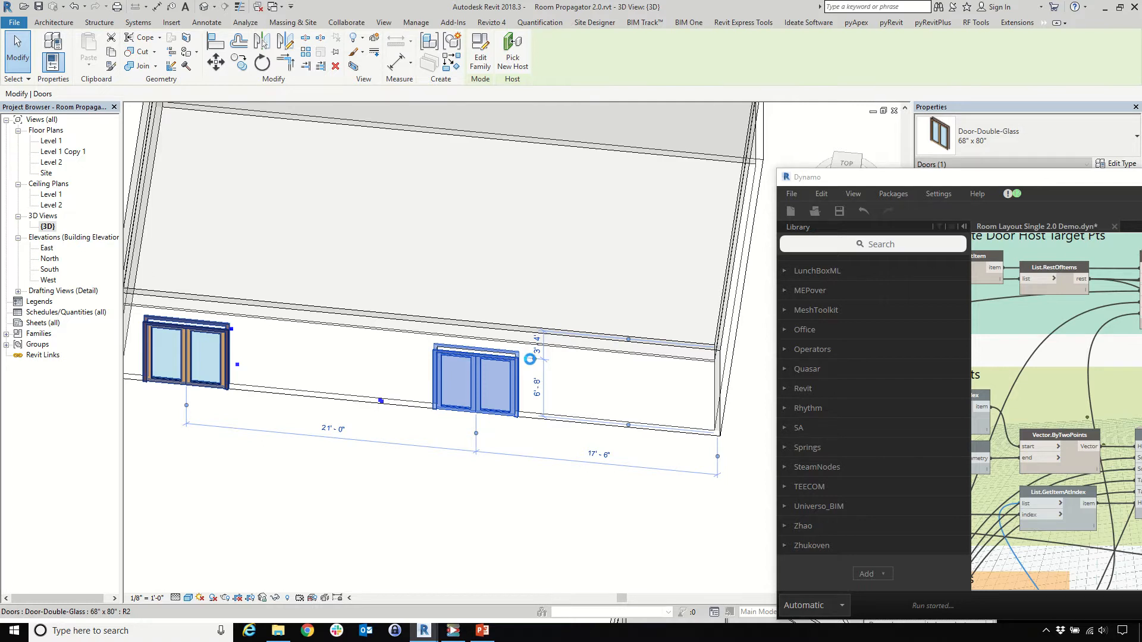
pyautogui.click(532, 497)
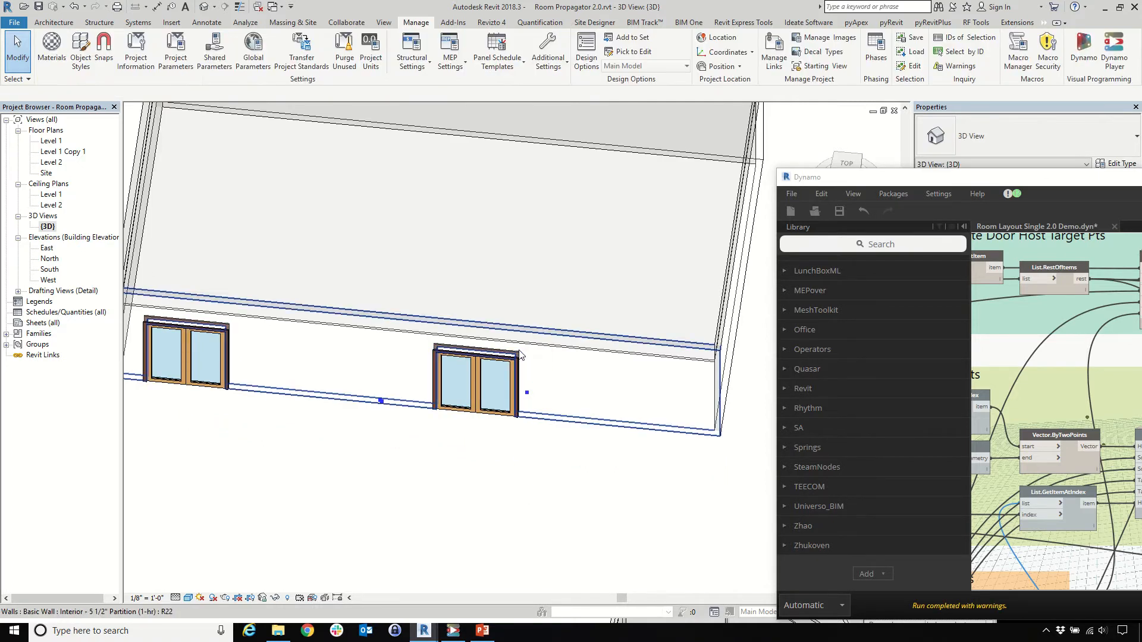
# Flip the hand of the single door in the second room on the Level 1 floor plan
pyautogui.scroll(-6, 535, 440)
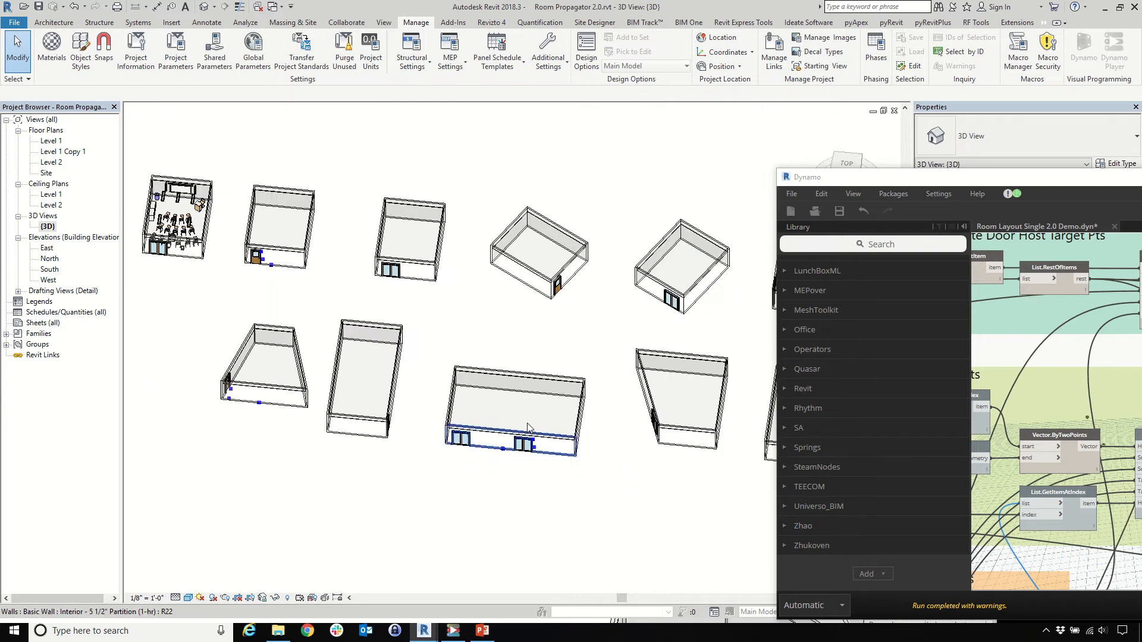
pyautogui.doubleClick(52, 141)
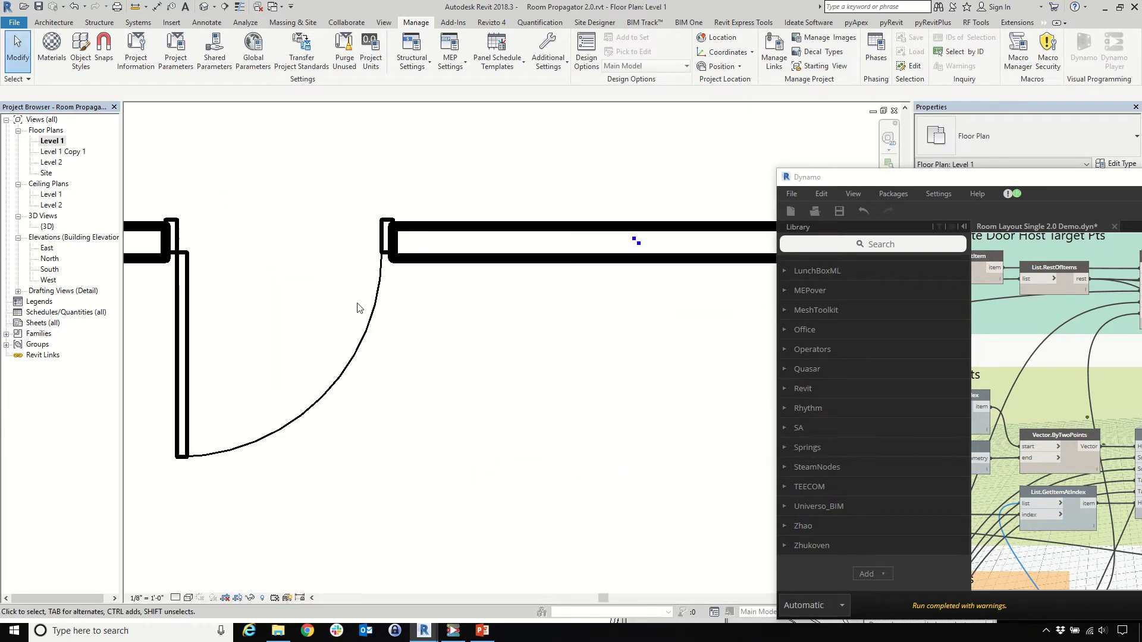
pyautogui.scroll(-6, 333, 348)
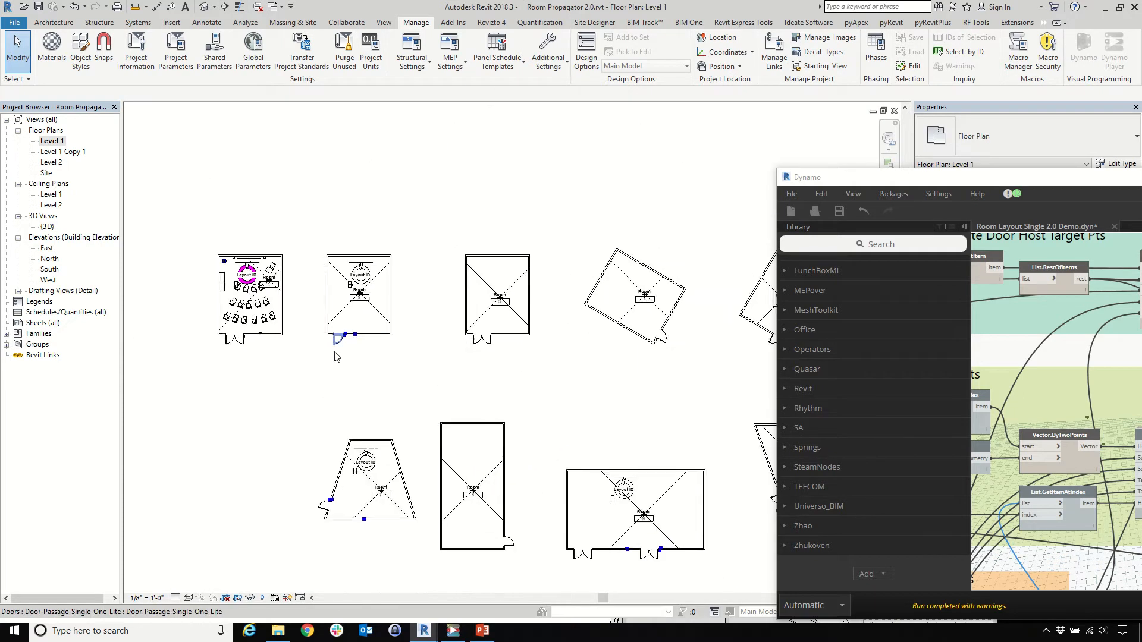
pyautogui.click(343, 327)
pyautogui.scroll(4, 346, 337)
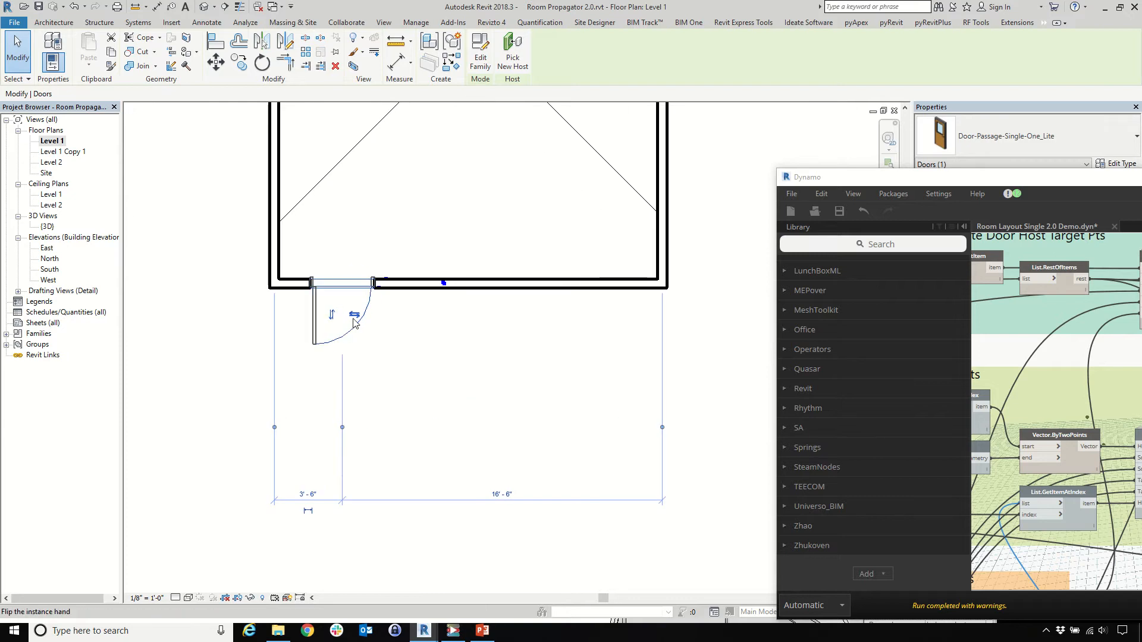
pyautogui.click(356, 314)
pyautogui.scroll(-4, 374, 316)
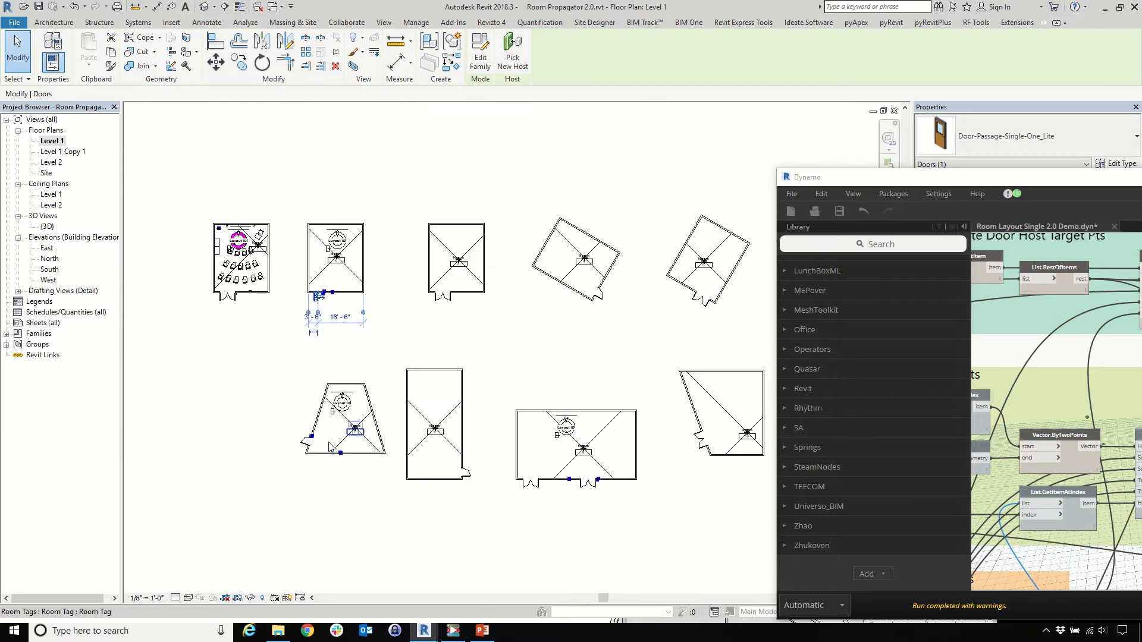
# Flip the hand of the single door on room 7's slanted wall and clear the selection
pyautogui.scroll(2, 301, 448)
pyautogui.scroll(4, 306, 393)
pyautogui.scroll(-8, 410, 437)
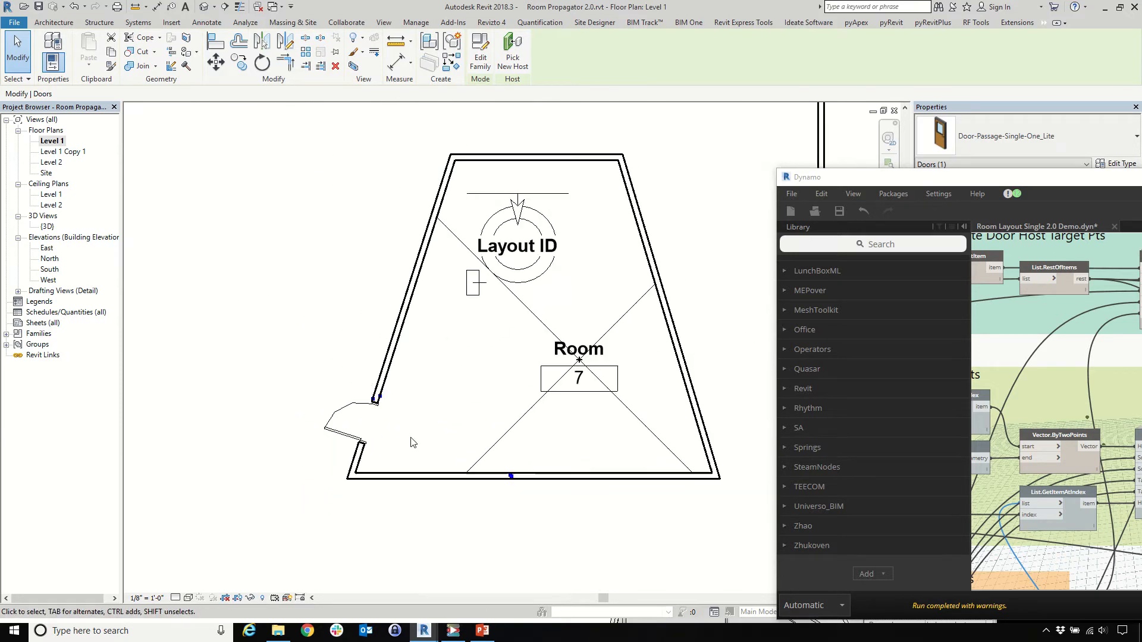
pyautogui.scroll(4, 306, 249)
pyautogui.scroll(-2, 357, 356)
pyautogui.scroll(3, 387, 416)
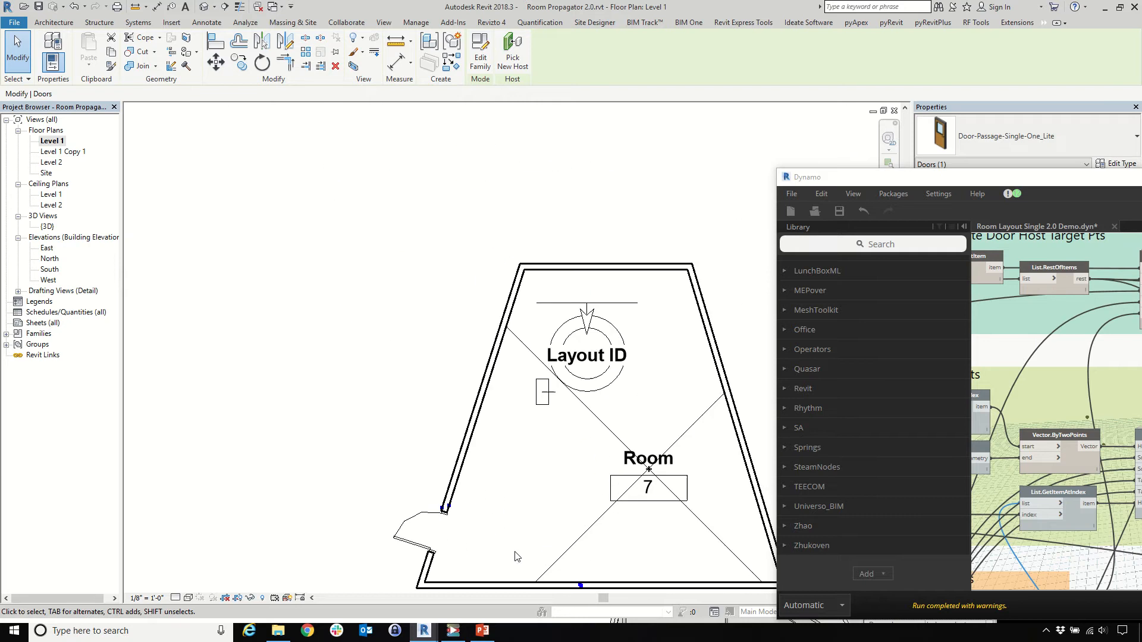
pyautogui.scroll(-4, 395, 523)
pyautogui.scroll(4, 401, 472)
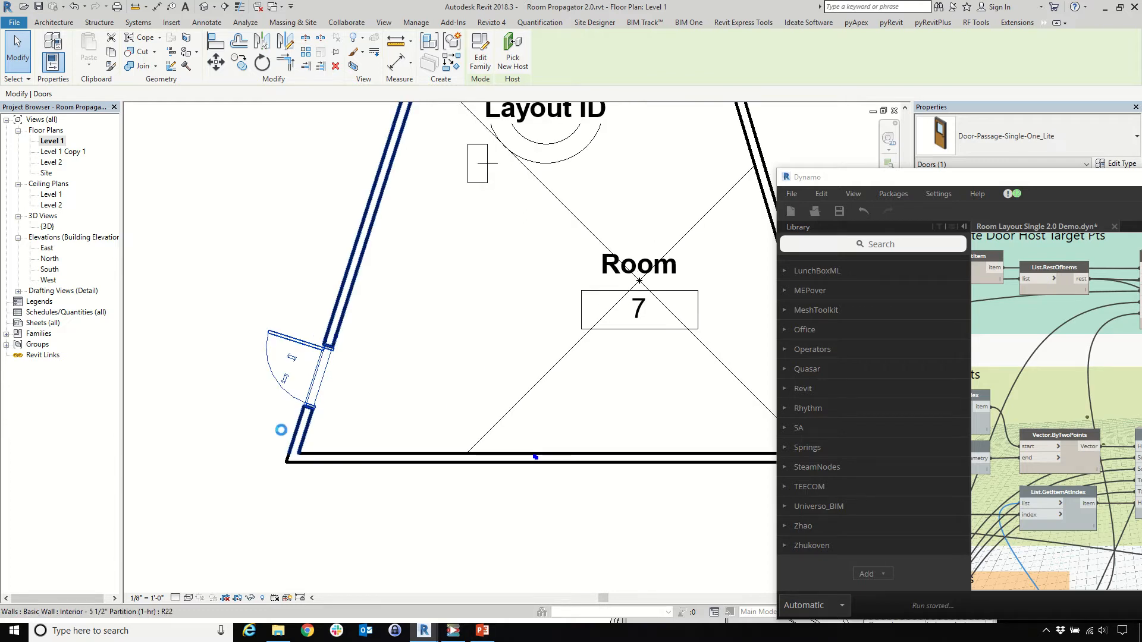
pyautogui.scroll(2, 291, 420)
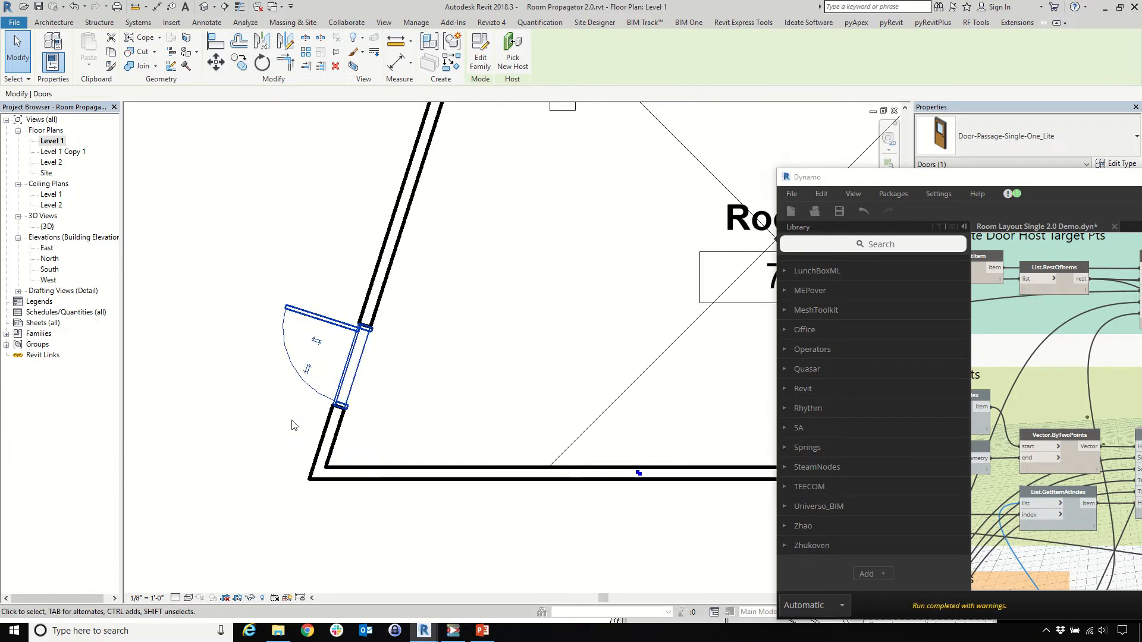
pyautogui.press('Escape')
# Check the preview points beside room 7's door and reopen the {3D} view
pyautogui.scroll(-5, 327, 431)
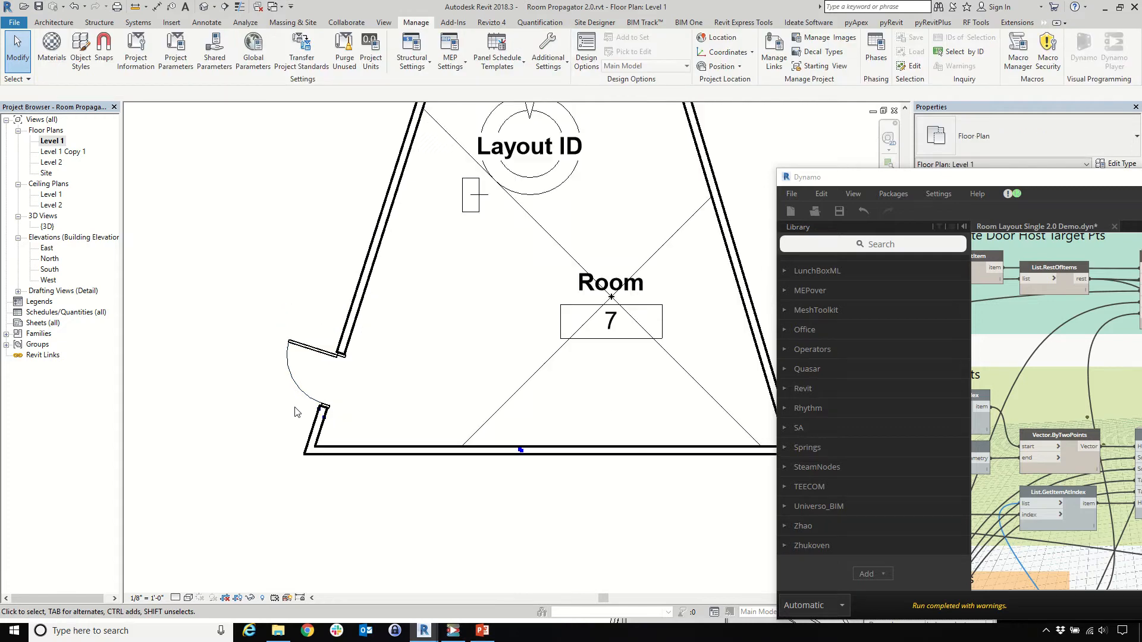
pyautogui.scroll(5, 321, 427)
pyautogui.scroll(-2, 315, 422)
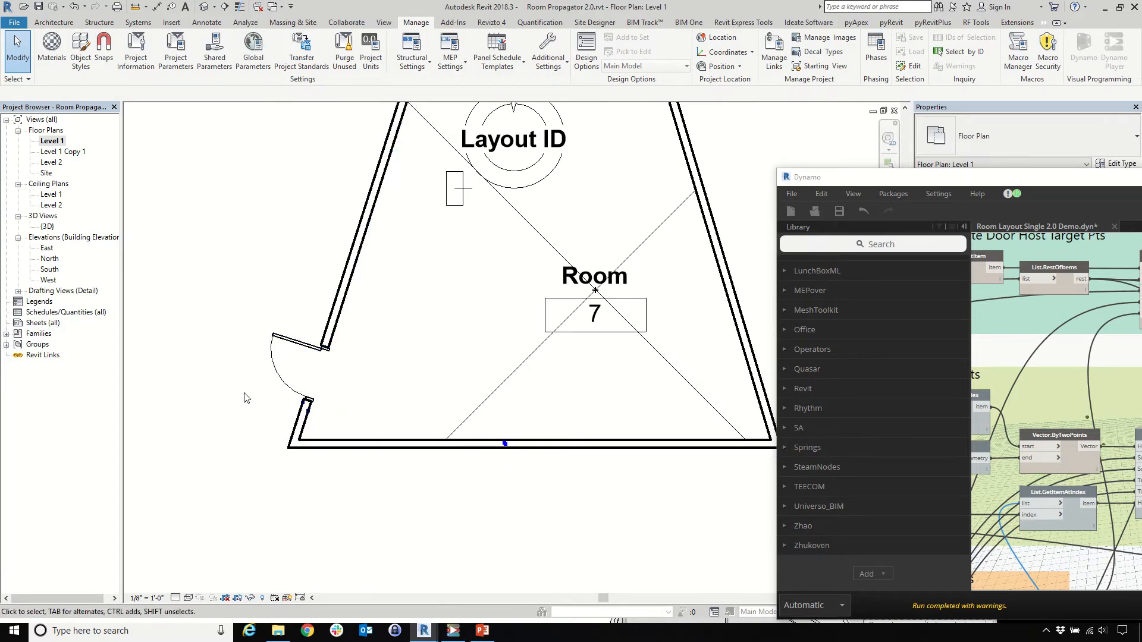
pyautogui.doubleClick(51, 227)
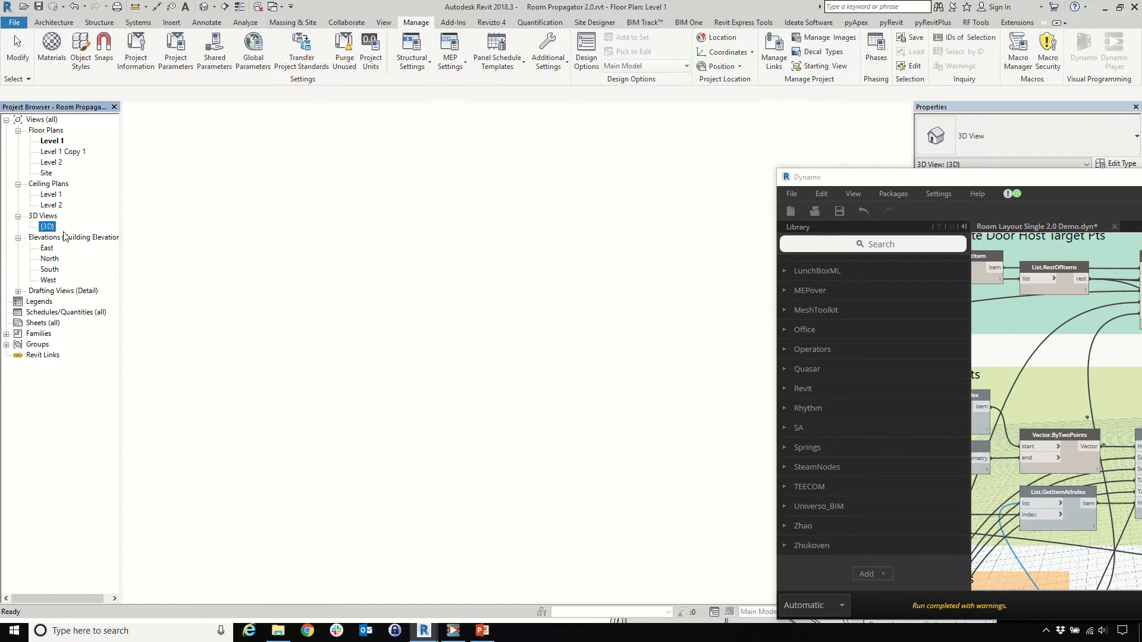
# Return to the Level 1 floor plan and flip the facing of room 2's single door so it swings into the room
pyautogui.scroll(5, 177, 405)
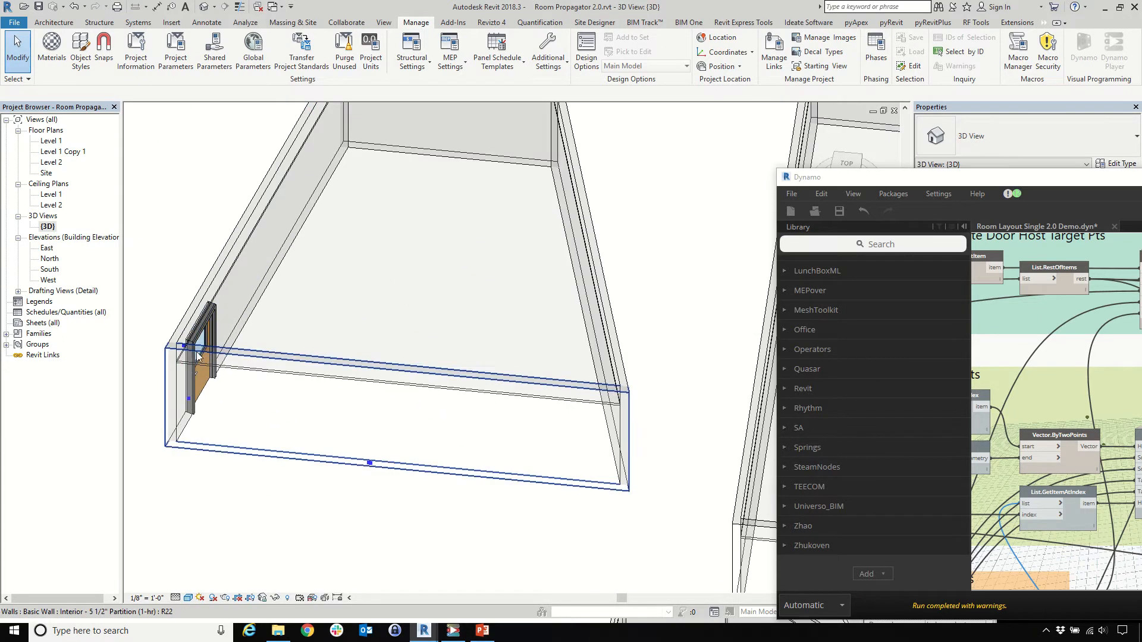
pyautogui.doubleClick(52, 141)
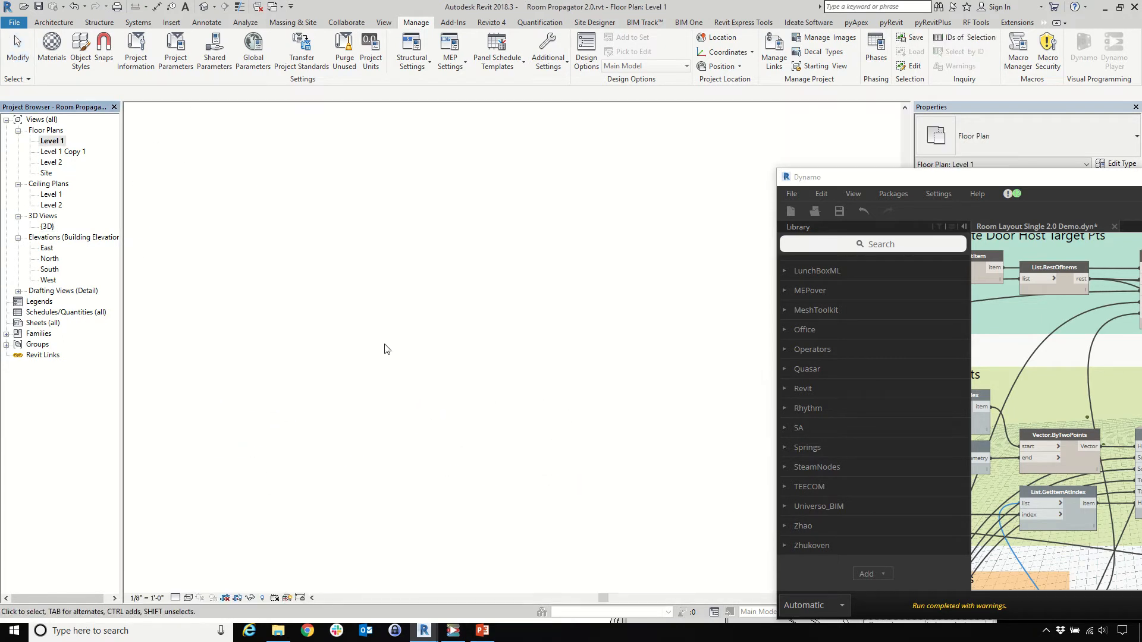
pyautogui.click(300, 364)
pyautogui.scroll(-4, 339, 443)
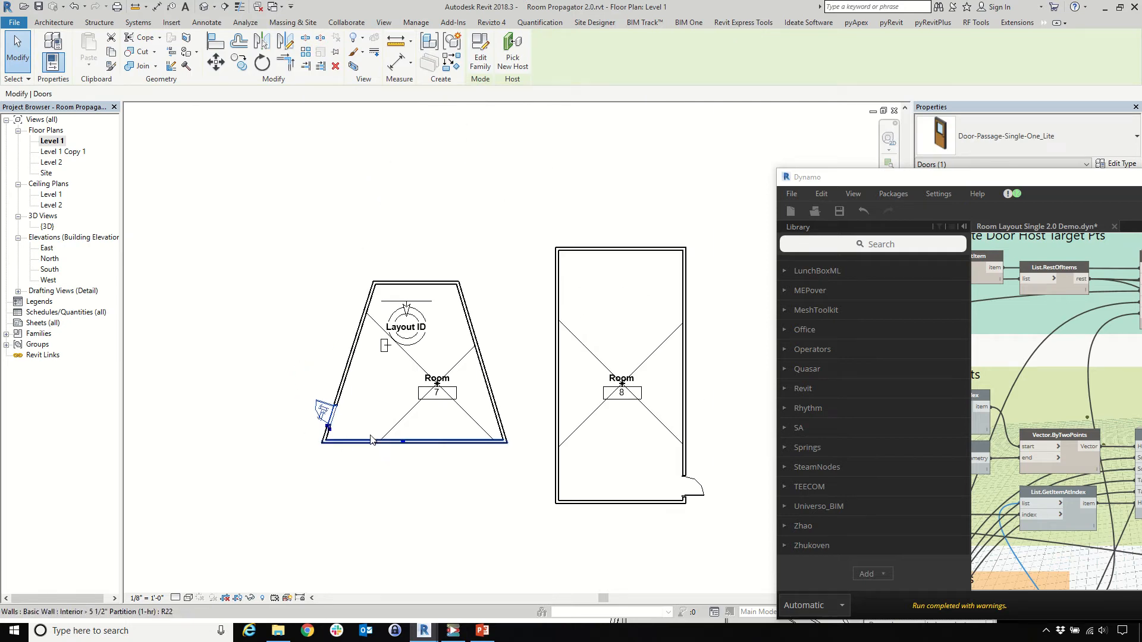
pyautogui.scroll(-5, 365, 445)
pyautogui.scroll(4, 365, 445)
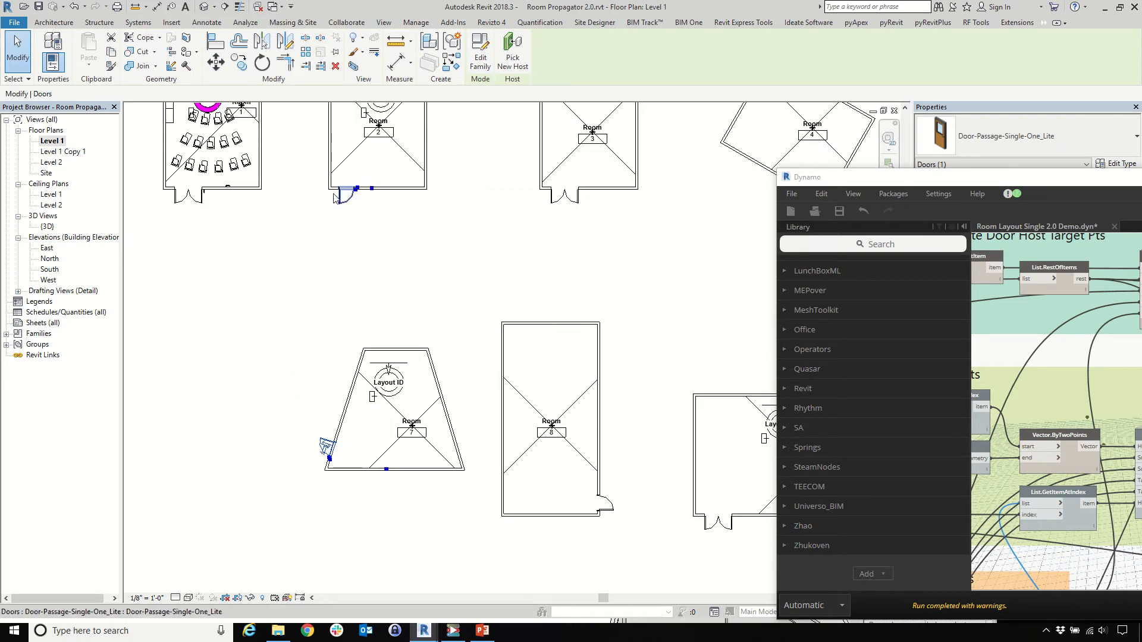
pyautogui.scroll(2, 363, 179)
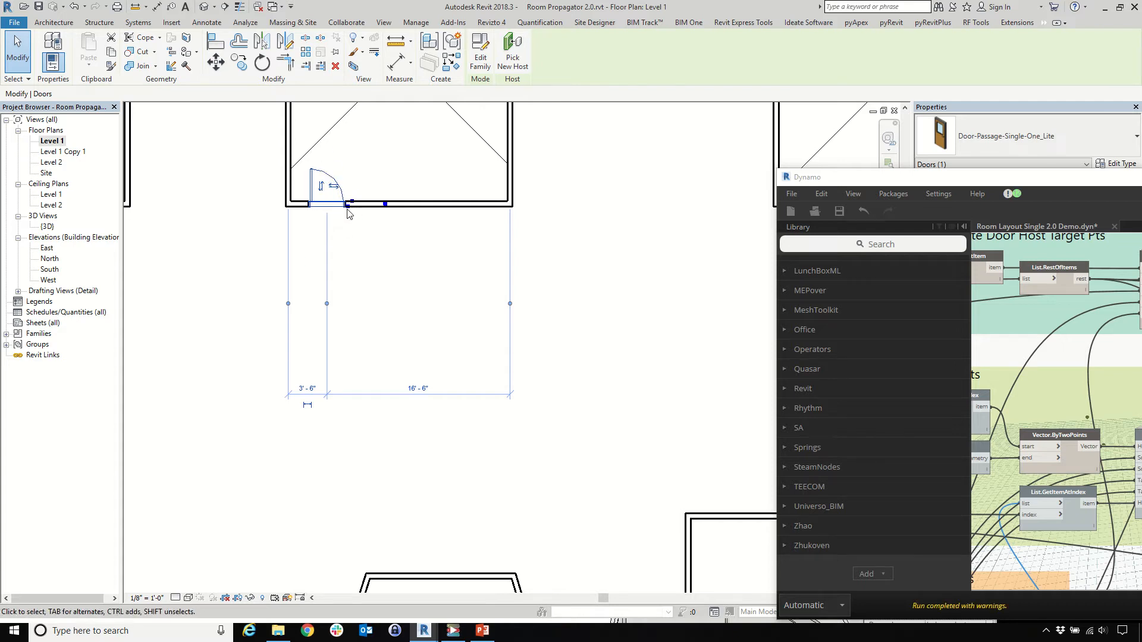
pyautogui.scroll(3, 351, 238)
pyautogui.scroll(-2, 375, 279)
pyautogui.click(378, 283)
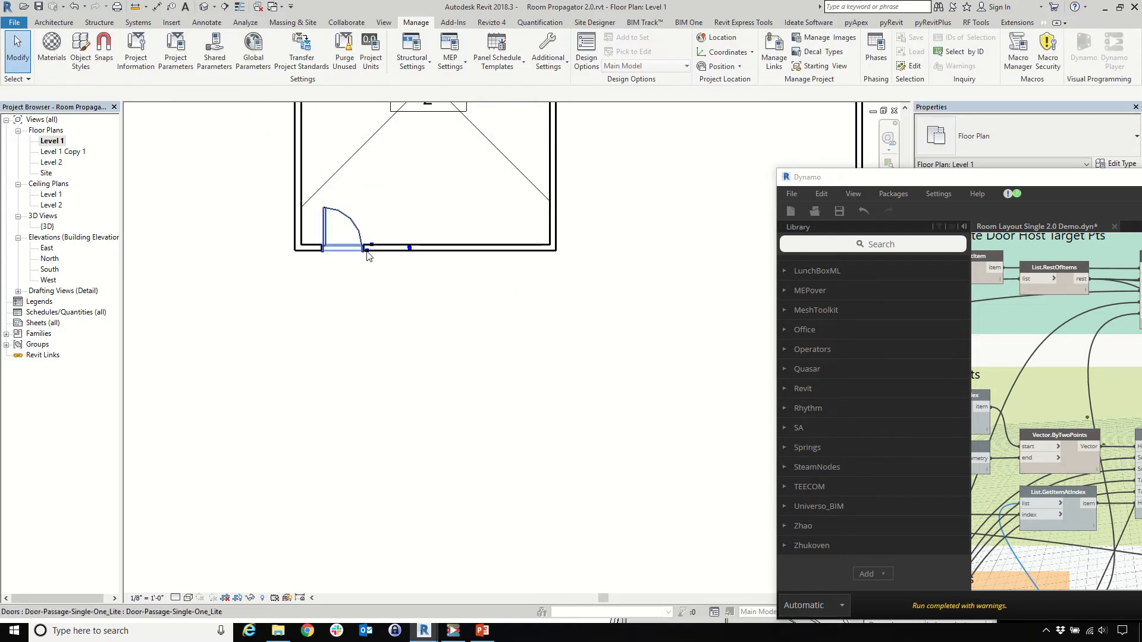
# Look over the preview points beside the doors of the Level 1 rooms, including room 9's second double door
pyautogui.scroll(-5, 373, 276)
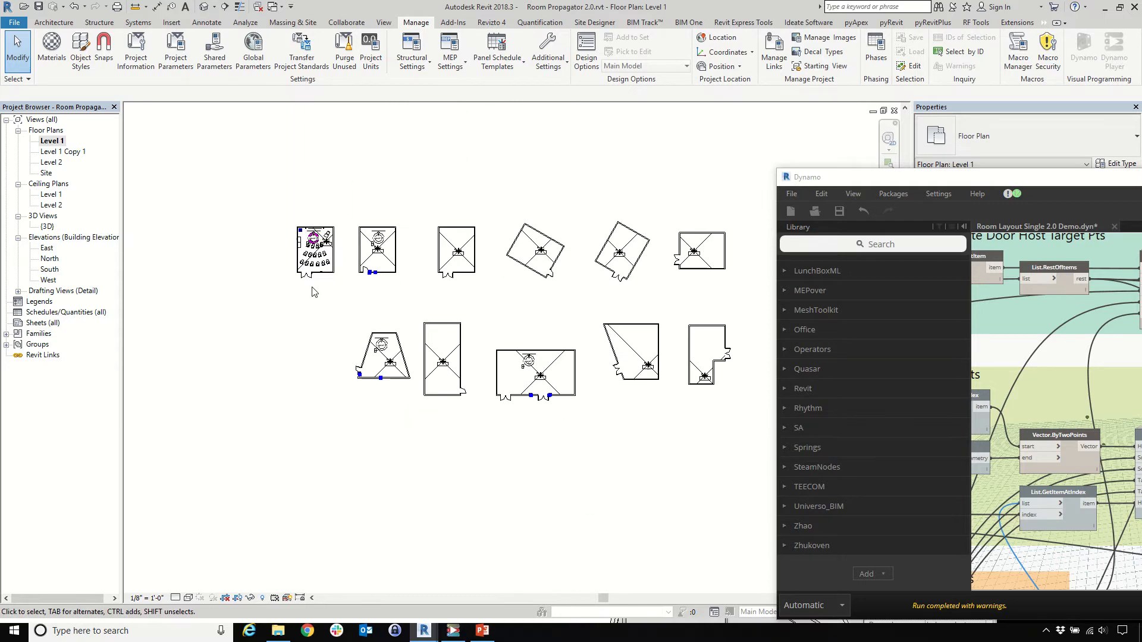
pyautogui.scroll(1, 698, 363)
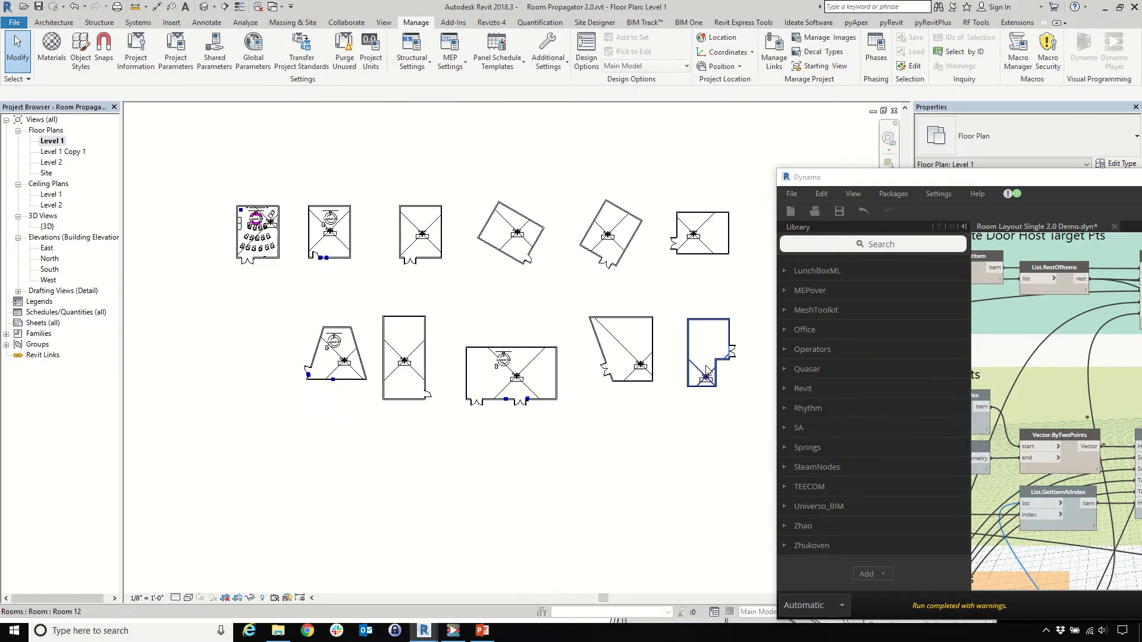
pyautogui.scroll(2, 773, 378)
pyautogui.scroll(-4, 695, 378)
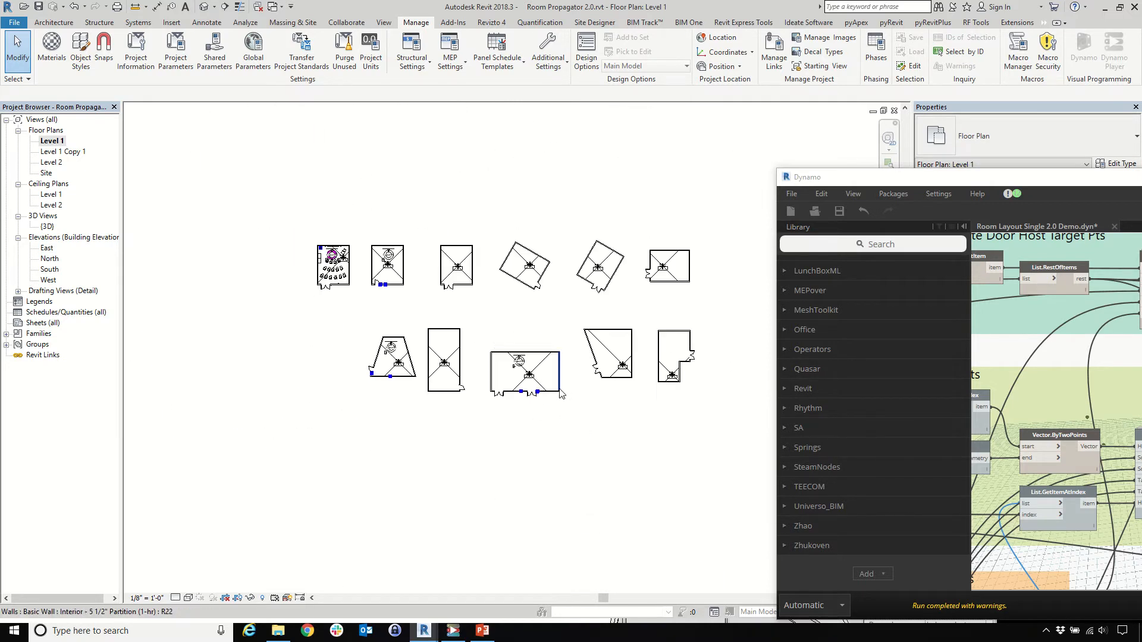
pyautogui.scroll(3, 560, 396)
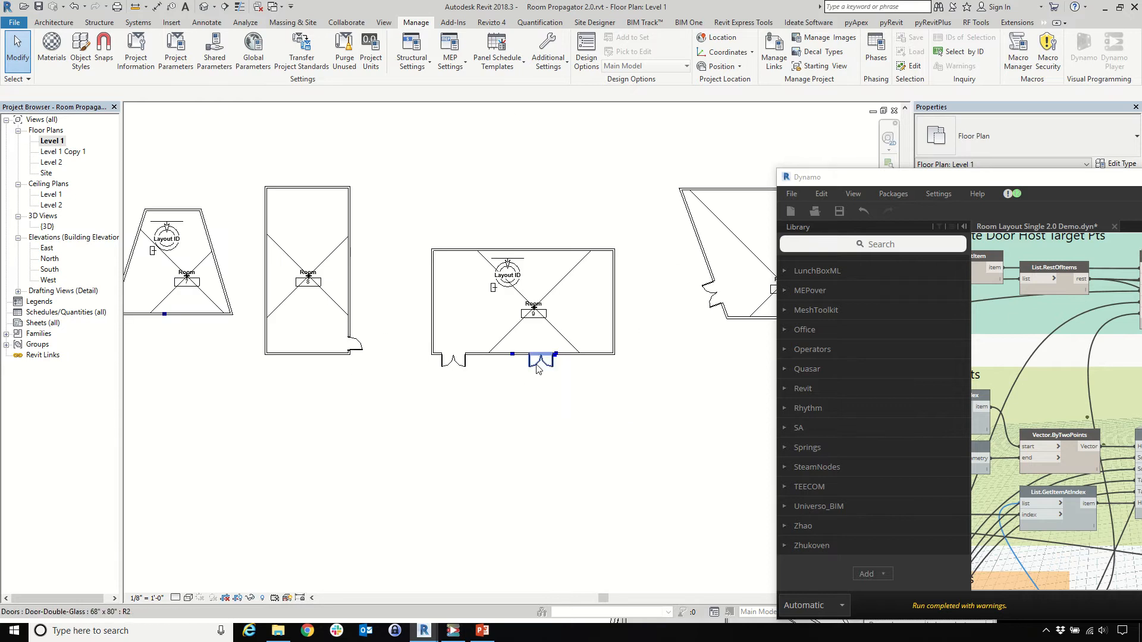
pyautogui.scroll(-3, 525, 371)
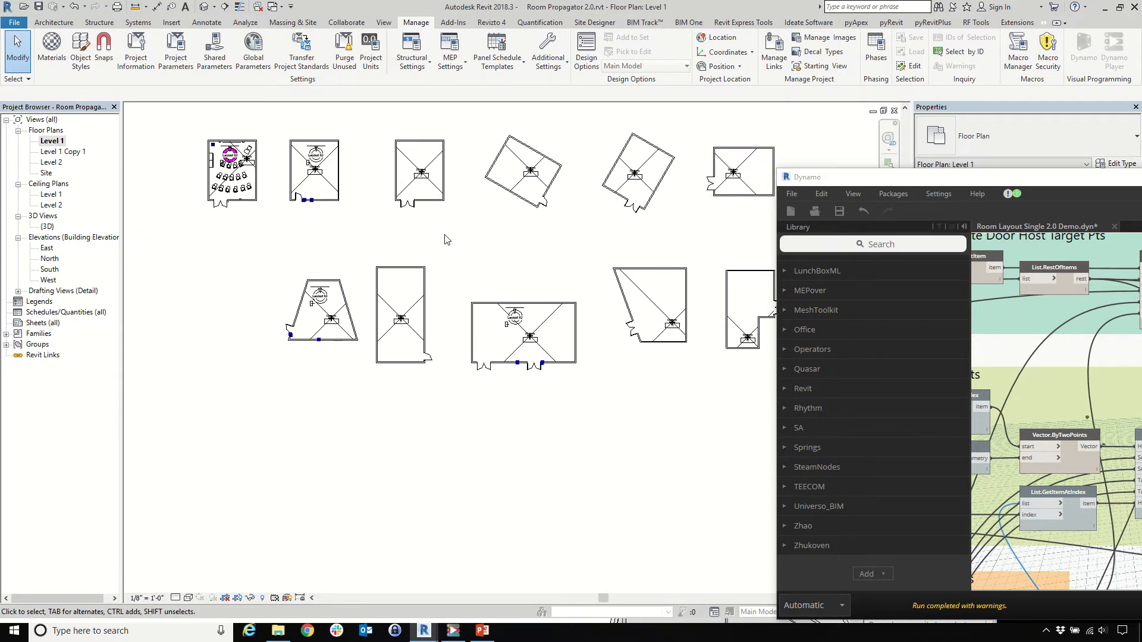
# Change room 2's single door to the Door-Double-Glass 68" x 80" type
pyautogui.scroll(5, 304, 190)
pyautogui.click(286, 238)
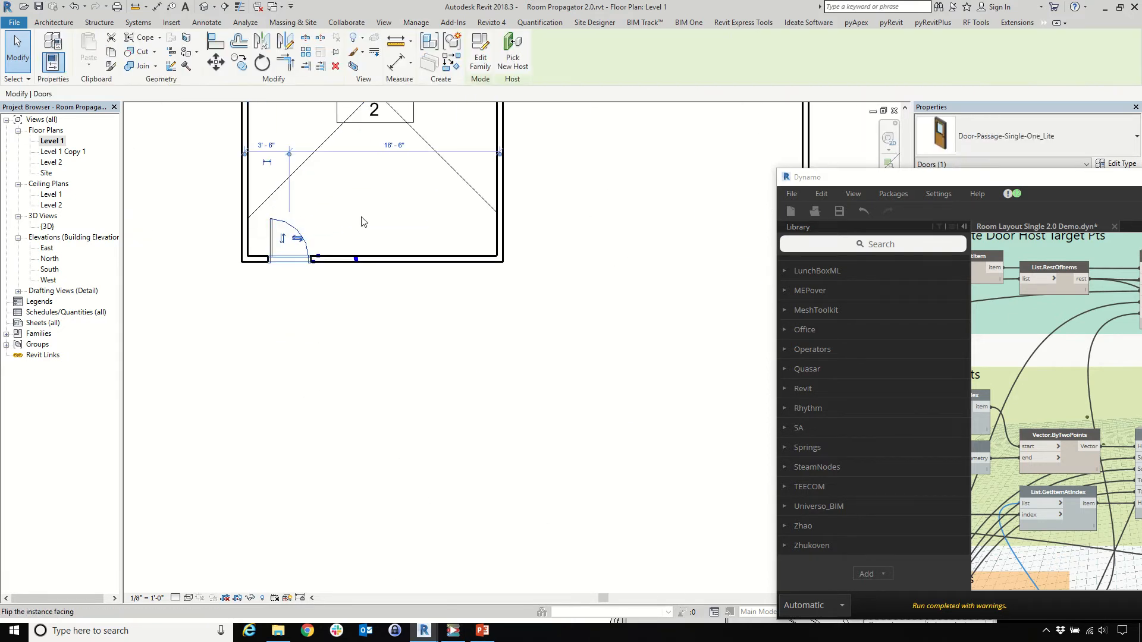
pyautogui.click(1001, 142)
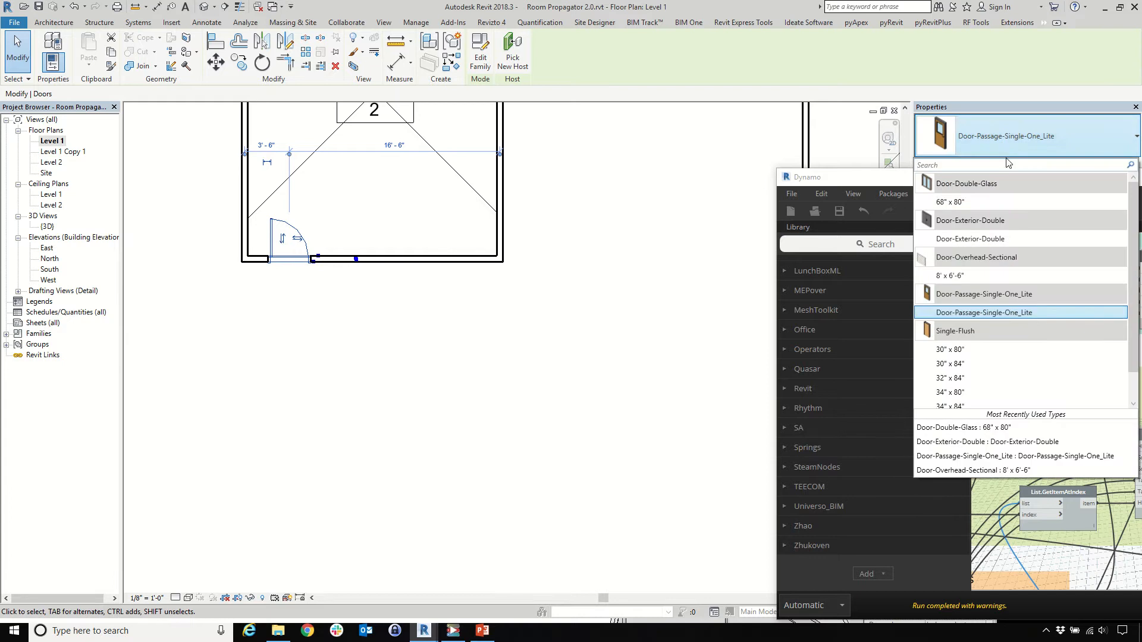
pyautogui.click(995, 207)
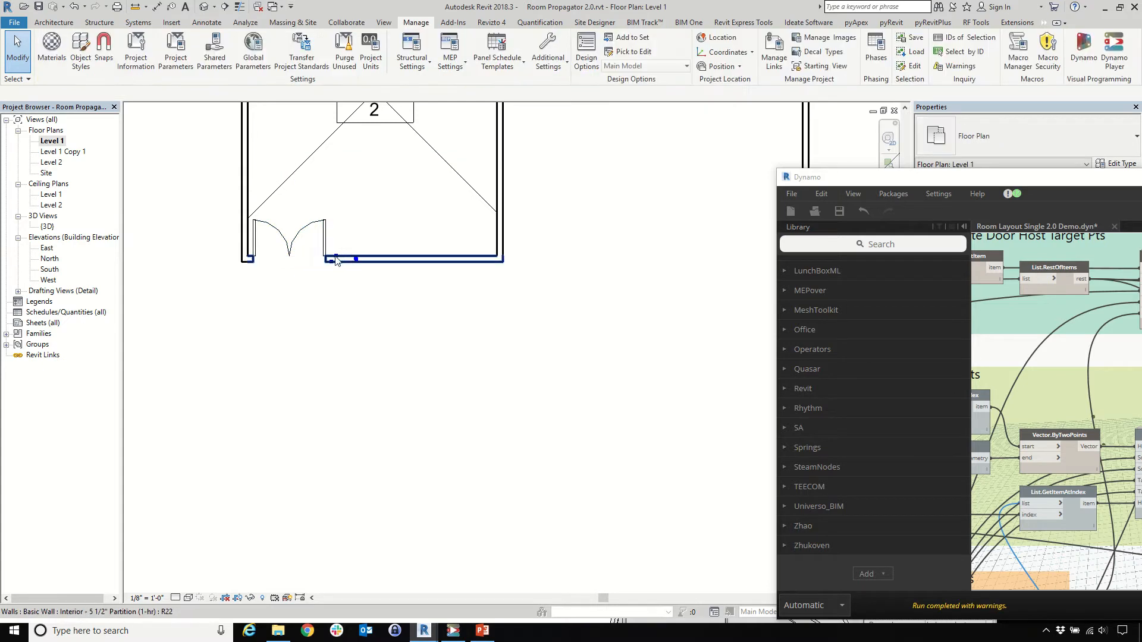
# Delete the single door from room 7's slanted wall on the Level 1 floor plan
pyautogui.scroll(-5, 337, 260)
pyautogui.scroll(4, 333, 363)
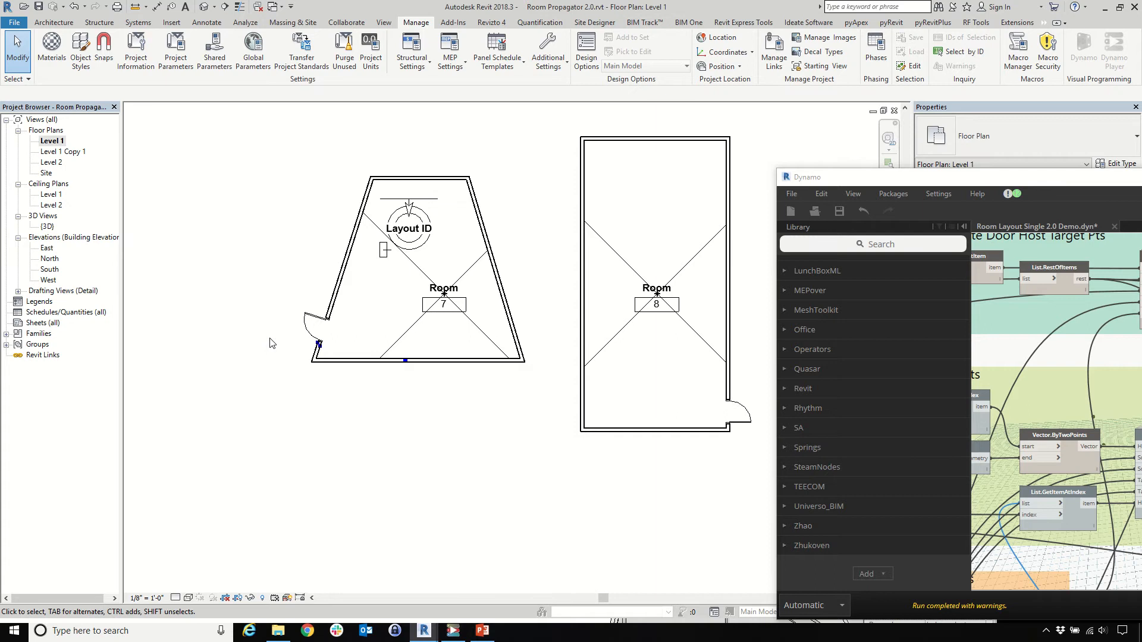
pyautogui.scroll(3, 395, 390)
pyautogui.scroll(-4, 387, 377)
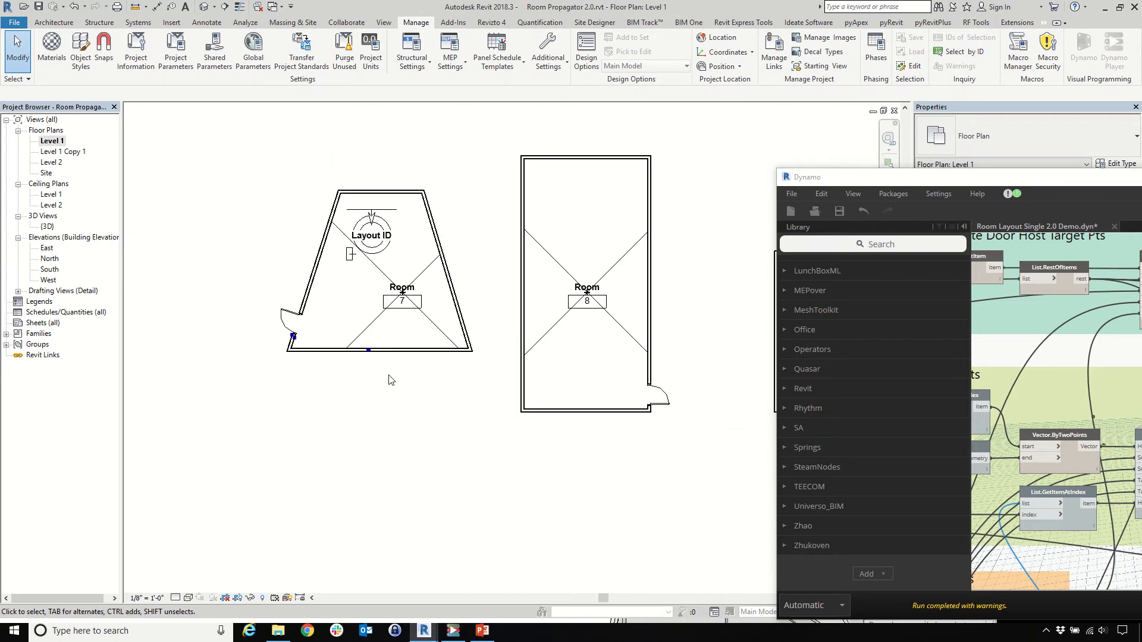
pyautogui.click(302, 327)
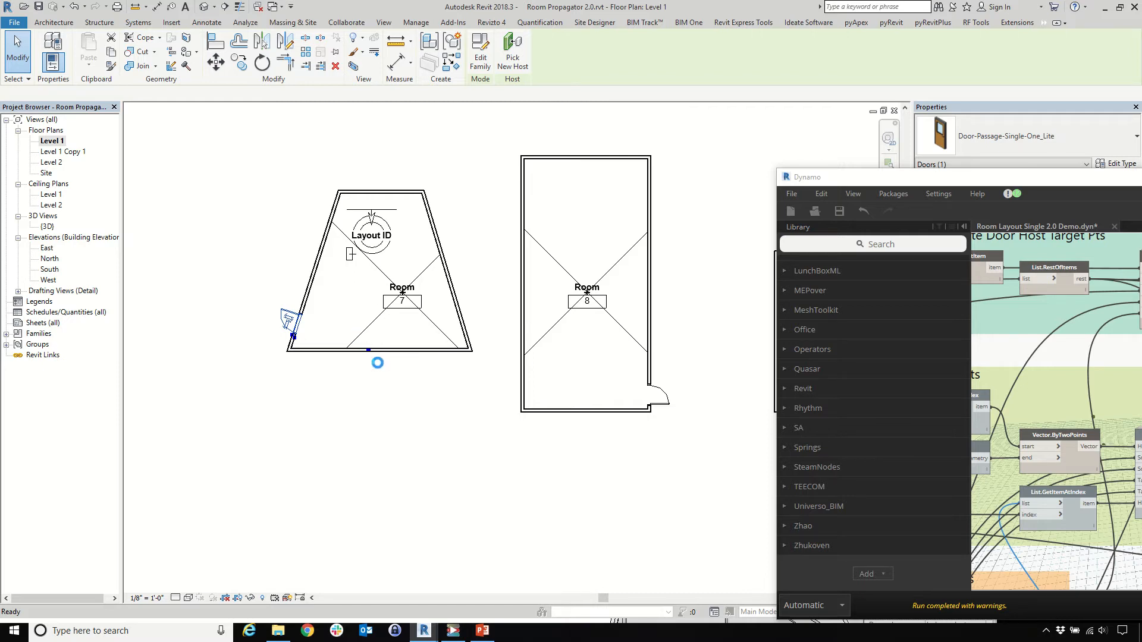
pyautogui.scroll(2, 377, 361)
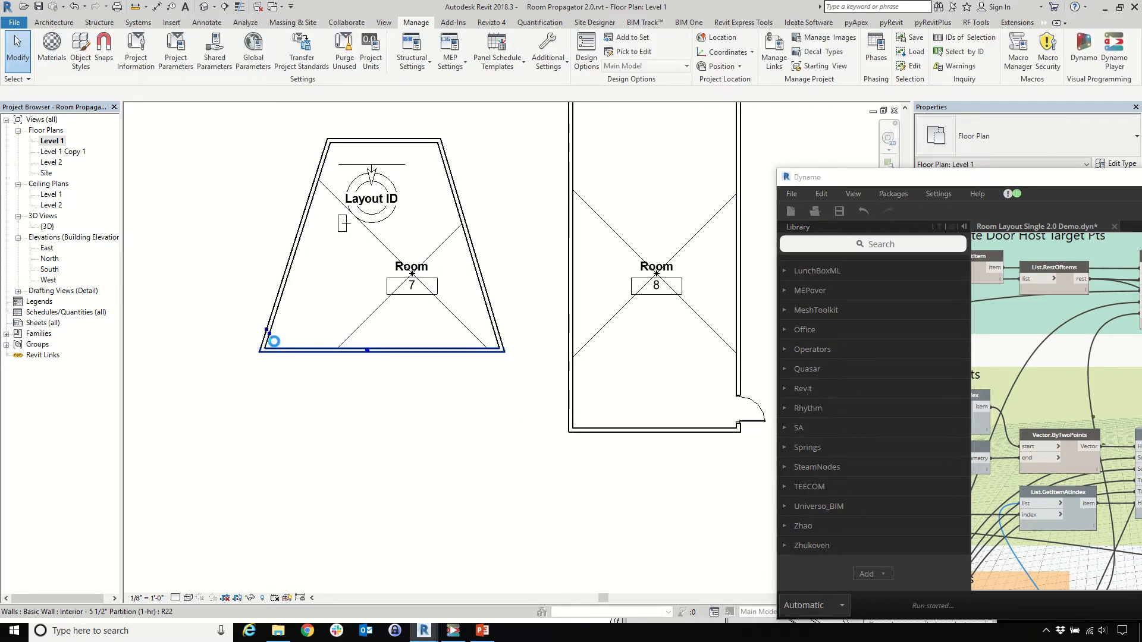
pyautogui.scroll(2, 275, 346)
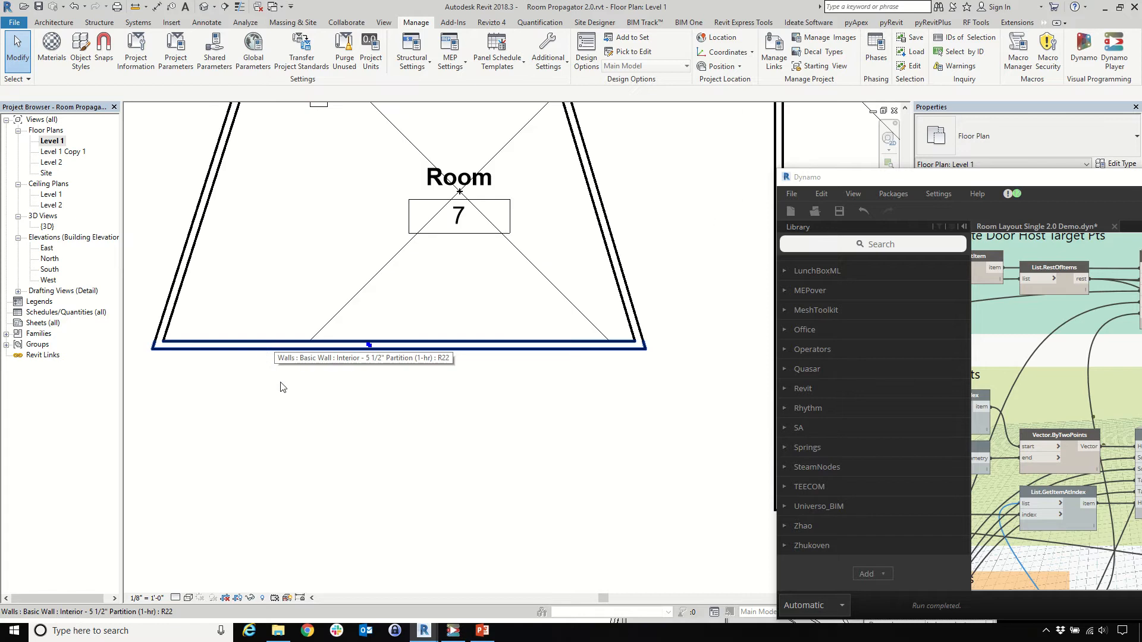
pyautogui.scroll(-2, 283, 387)
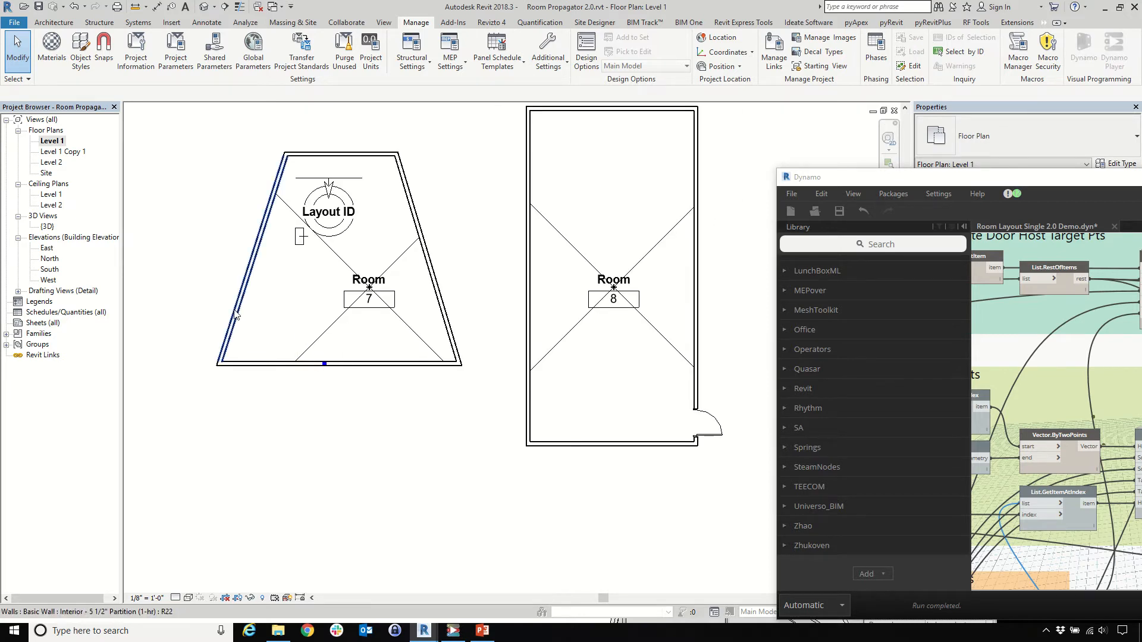
# Place a Door-Double-Glass 68" x 80" door in room 7's short back wall, opening outward
pyautogui.click(53, 22)
pyautogui.click(74, 49)
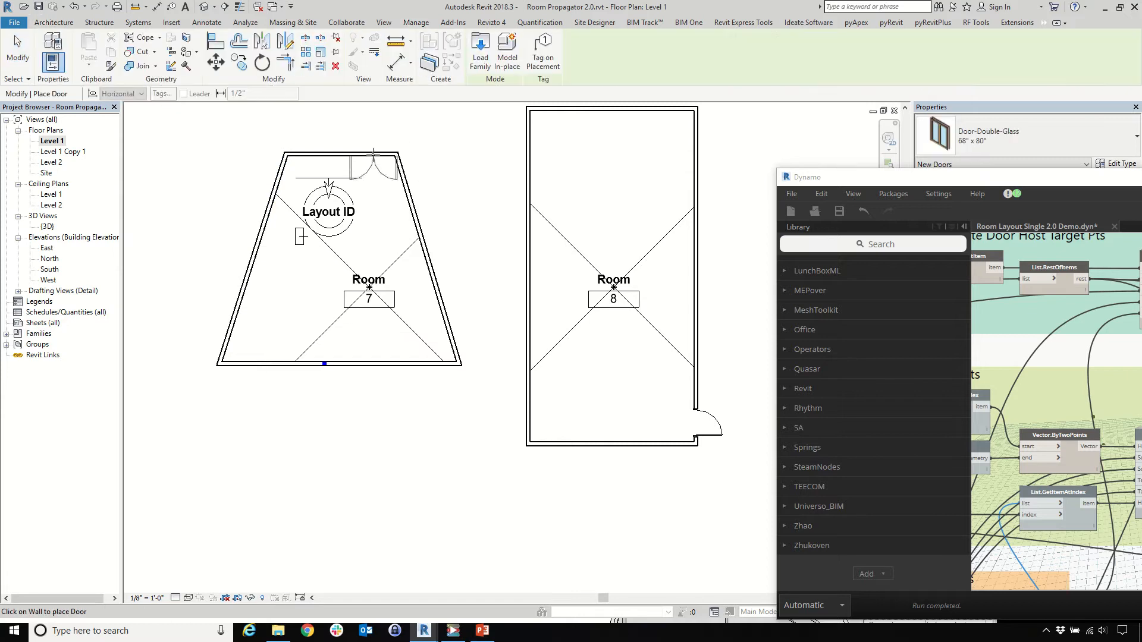
pyautogui.click(339, 146)
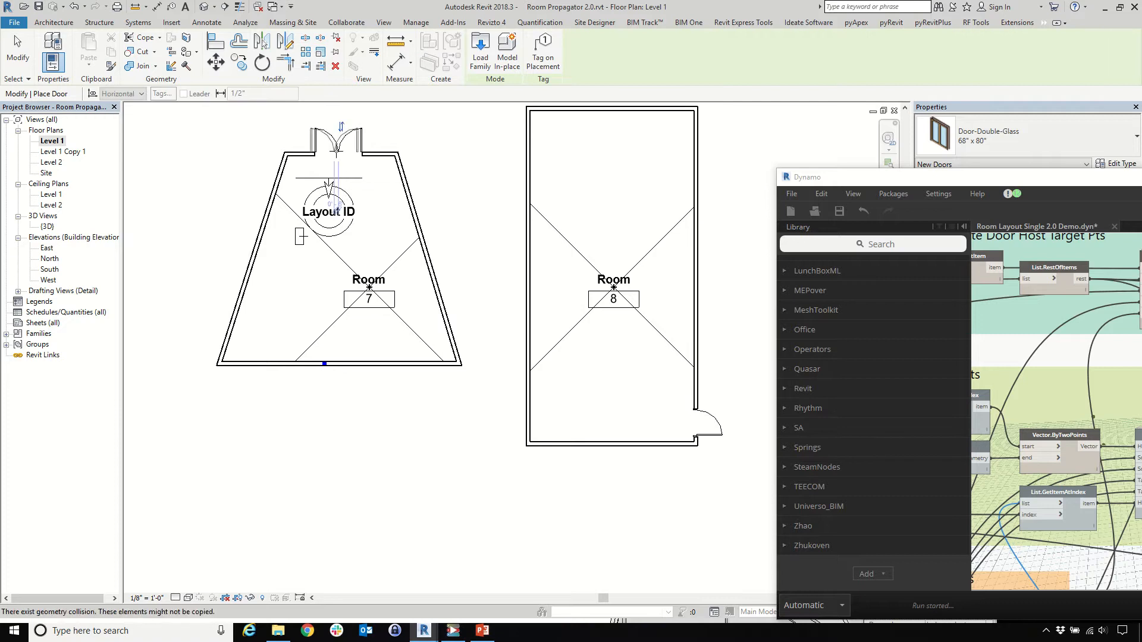
pyautogui.press('Escape')
pyautogui.press('Escape')
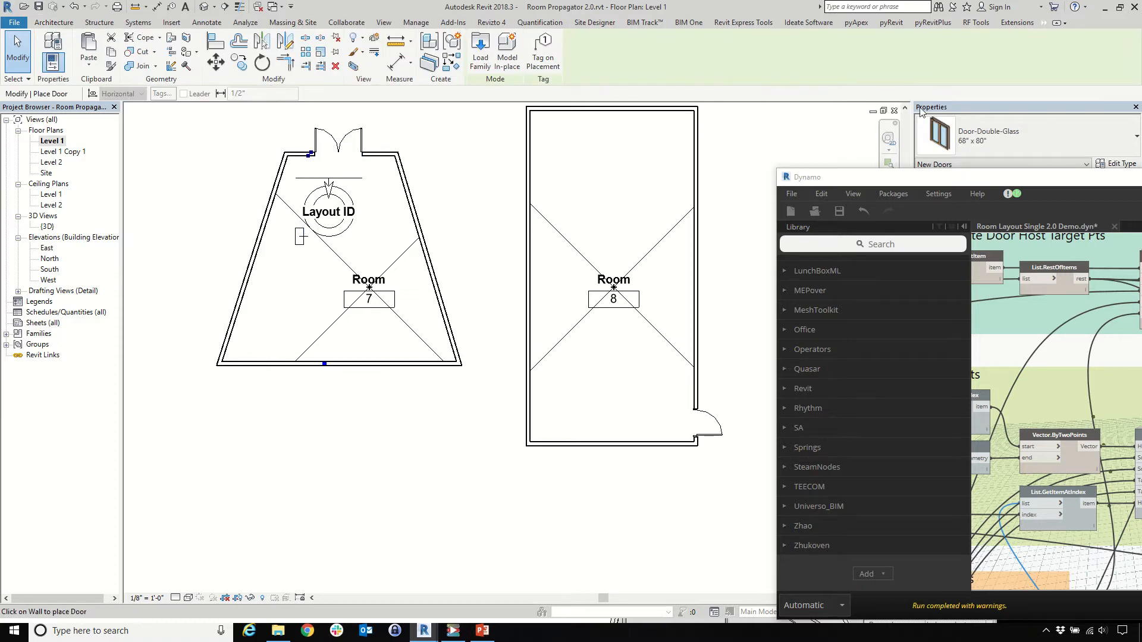
# Place a Door-Passage-Single-One_Lite door near the front end of room 7's slanted wall and delete the double-glass door from its back wall
pyautogui.click(1011, 138)
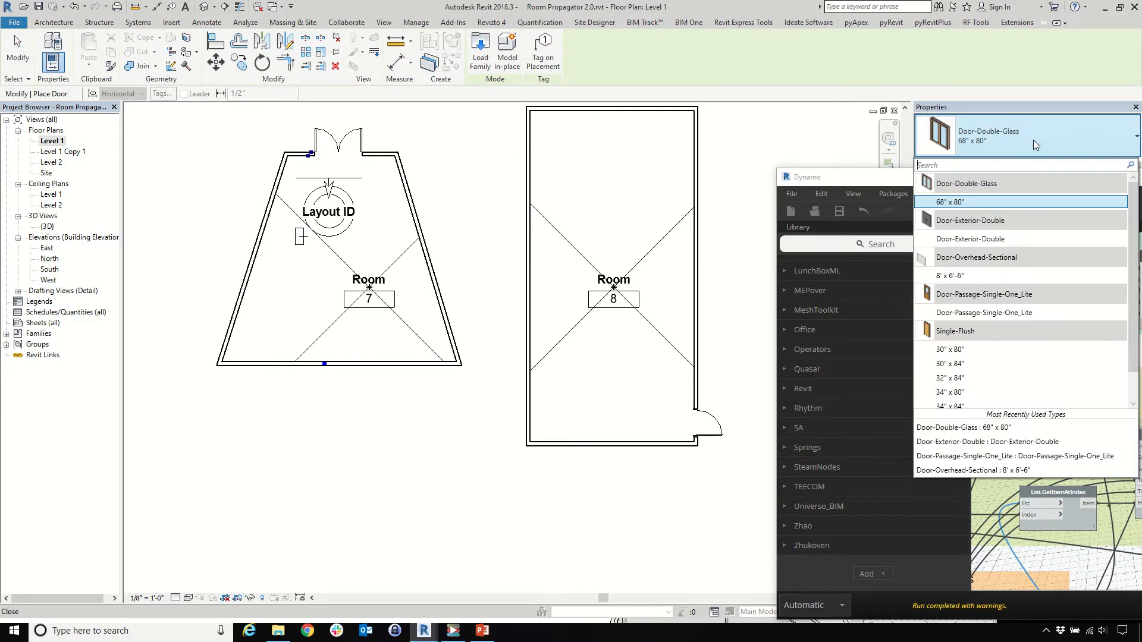
pyautogui.click(995, 314)
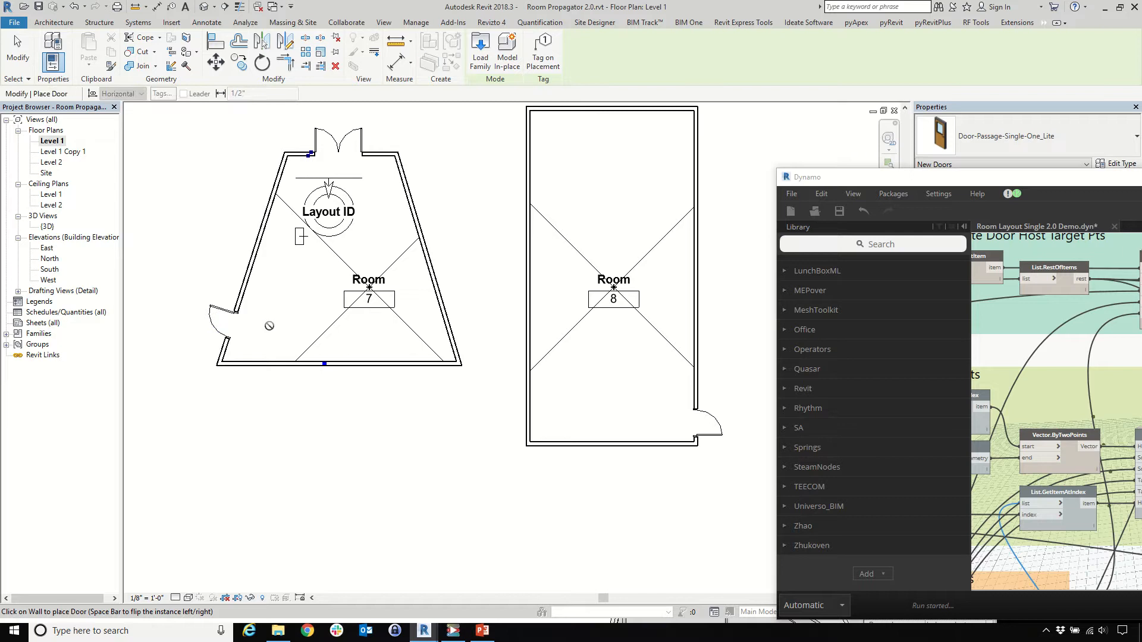
pyautogui.press('Escape')
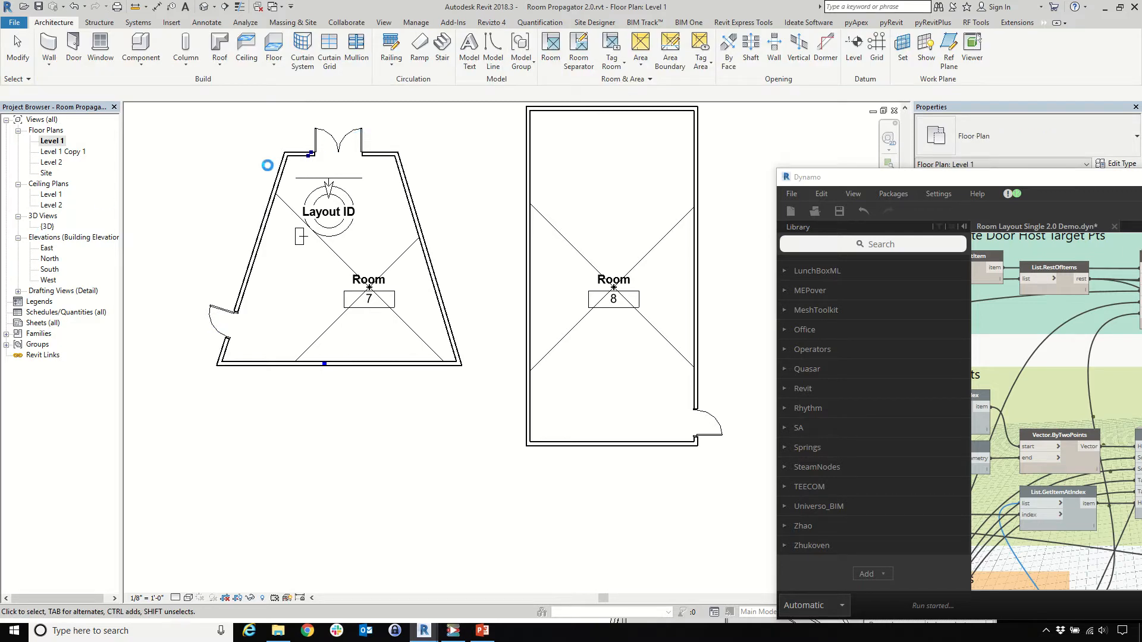
pyautogui.click(356, 132)
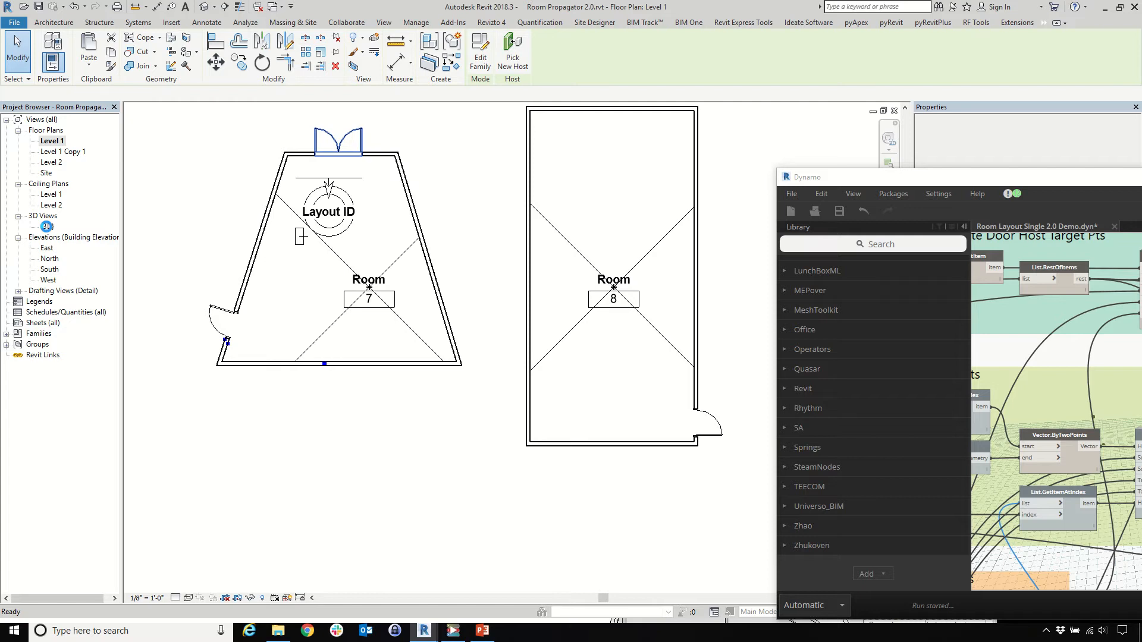
# Examine the preview points beside room 7's new single door in the {3D} view
pyautogui.click(47, 226)
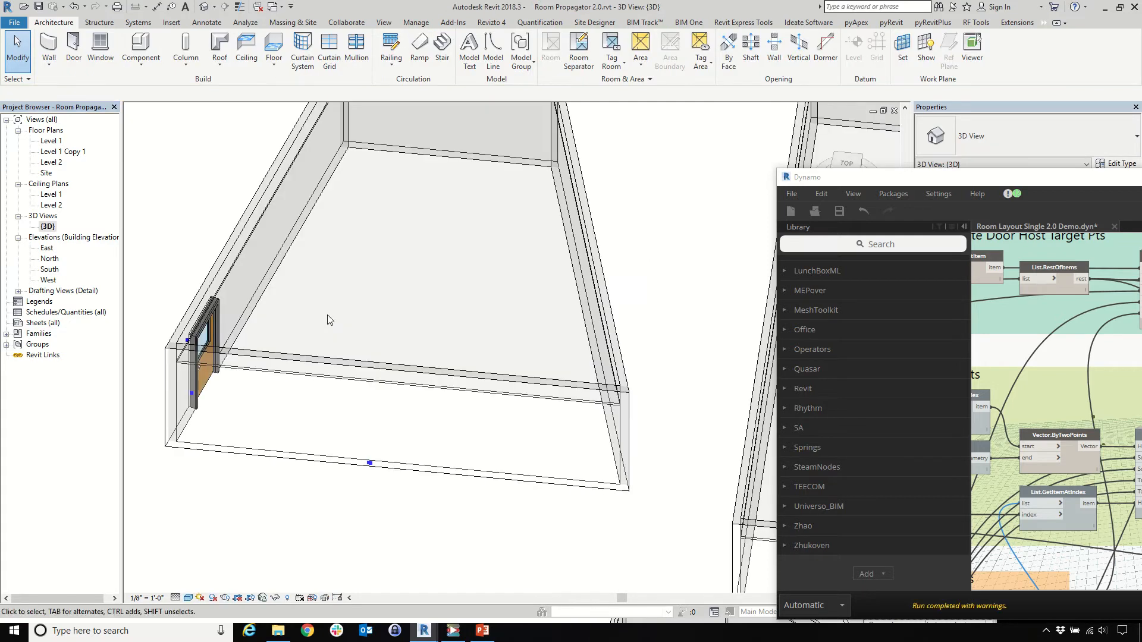
pyautogui.scroll(-3, 288, 357)
pyautogui.keyDown('shift'); pyautogui.moveTo(287, 359); pyautogui.dragTo(452, 331, button='middle'); pyautogui.keyUp('shift')
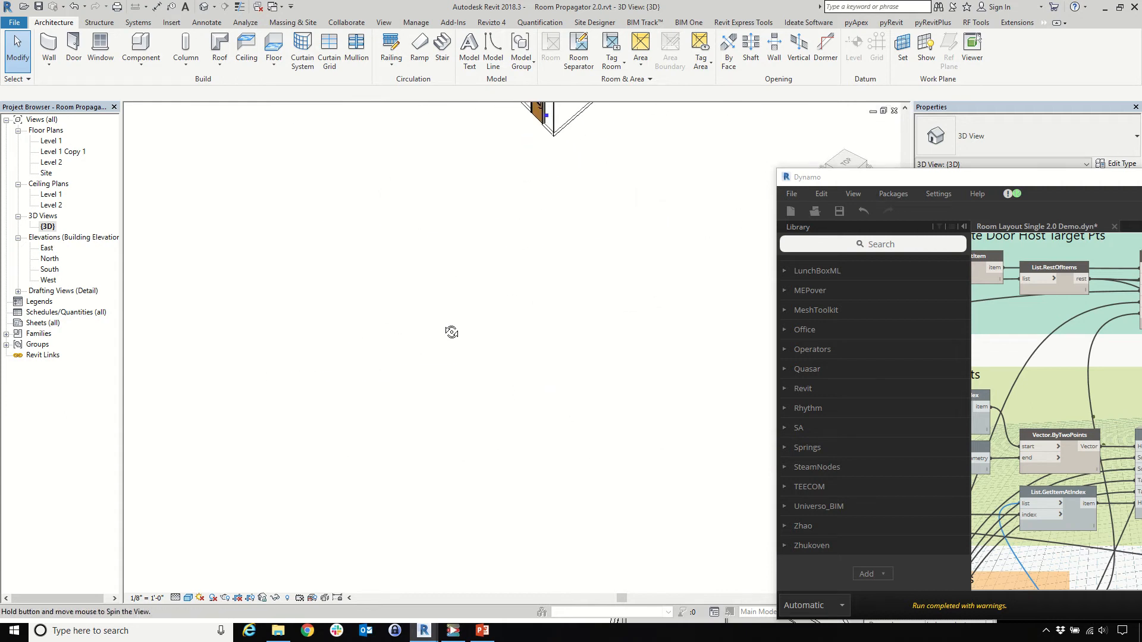
pyautogui.scroll(-3, 451, 330)
pyautogui.scroll(5, 476, 246)
pyautogui.scroll(2, 474, 262)
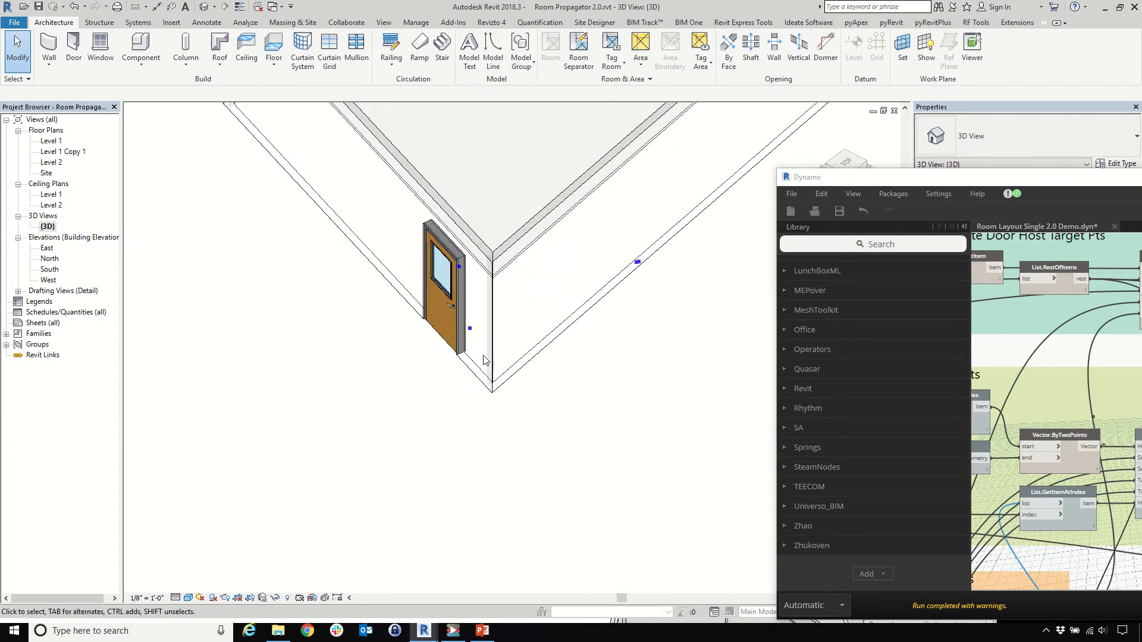
# Select the storage pedestal nearest the trash can in the furnished room and move the Dynamo window clear of its properties
pyautogui.scroll(-5, 477, 334)
pyautogui.scroll(6, 393, 238)
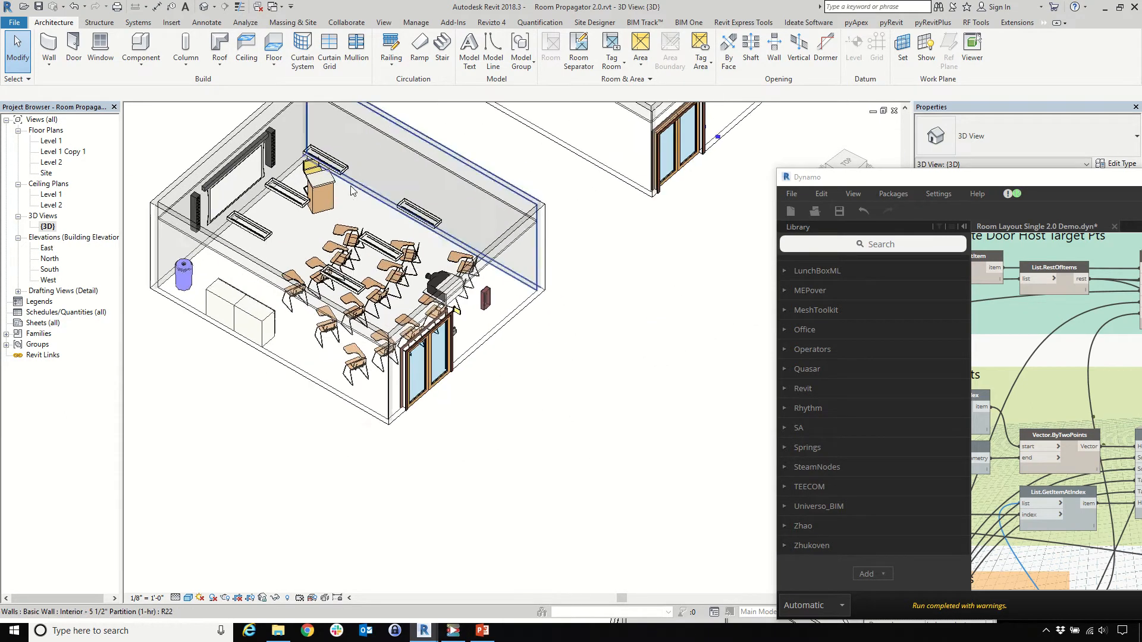
pyautogui.click(384, 153)
pyautogui.keyDown('shift'); pyautogui.moveTo(384, 154); pyautogui.dragTo(345, 247, button='middle'); pyautogui.keyUp('shift')
pyautogui.scroll(-3, 310, 262)
pyautogui.scroll(4, 306, 280)
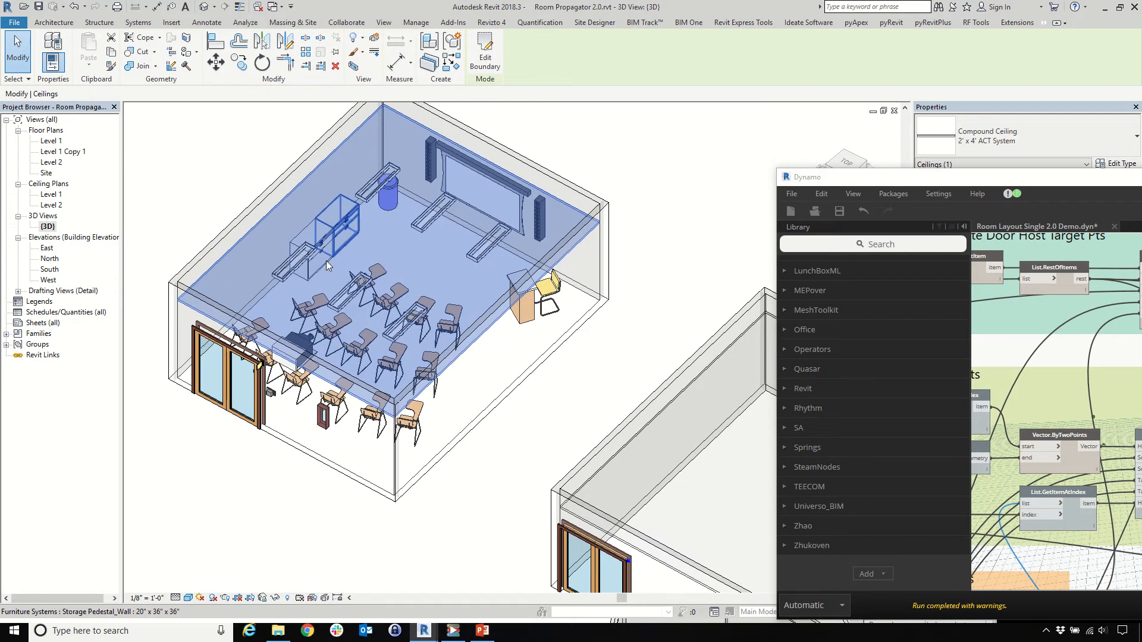
pyautogui.moveTo(305, 280); pyautogui.dragTo(350, 253)
pyautogui.scroll(-2, 351, 252)
pyautogui.moveTo(885, 183); pyautogui.dragTo(868, 473)
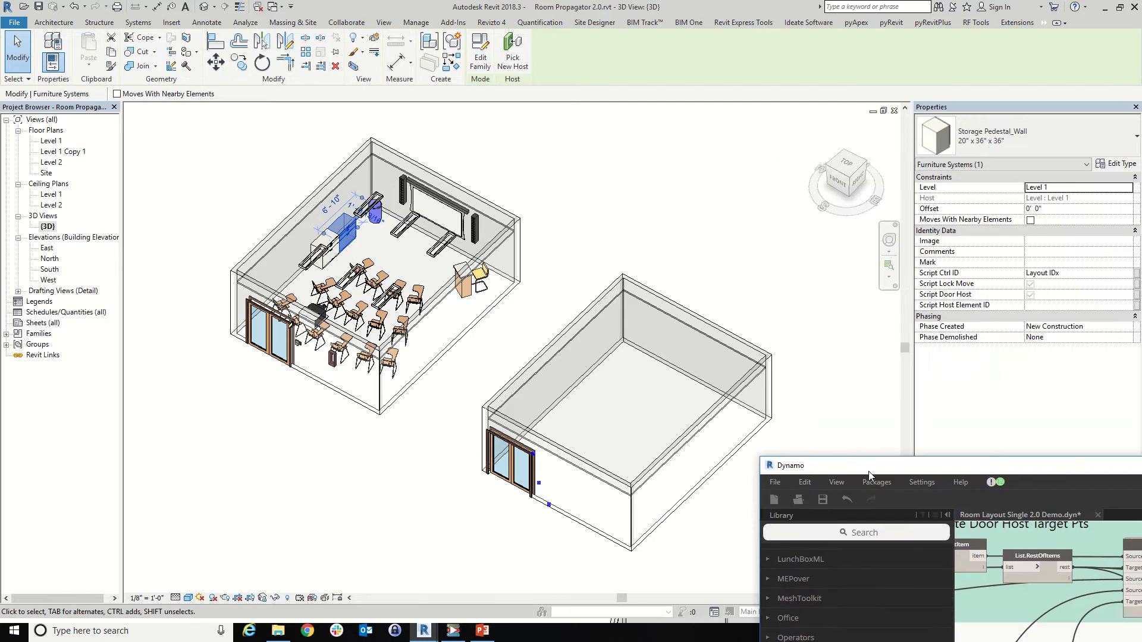
pyautogui.scroll(-2, 607, 237)
pyautogui.scroll(3, 606, 238)
# Select the furnished room's other storage pedestal, closer to the double door, to view its script parameters
pyautogui.click(608, 242)
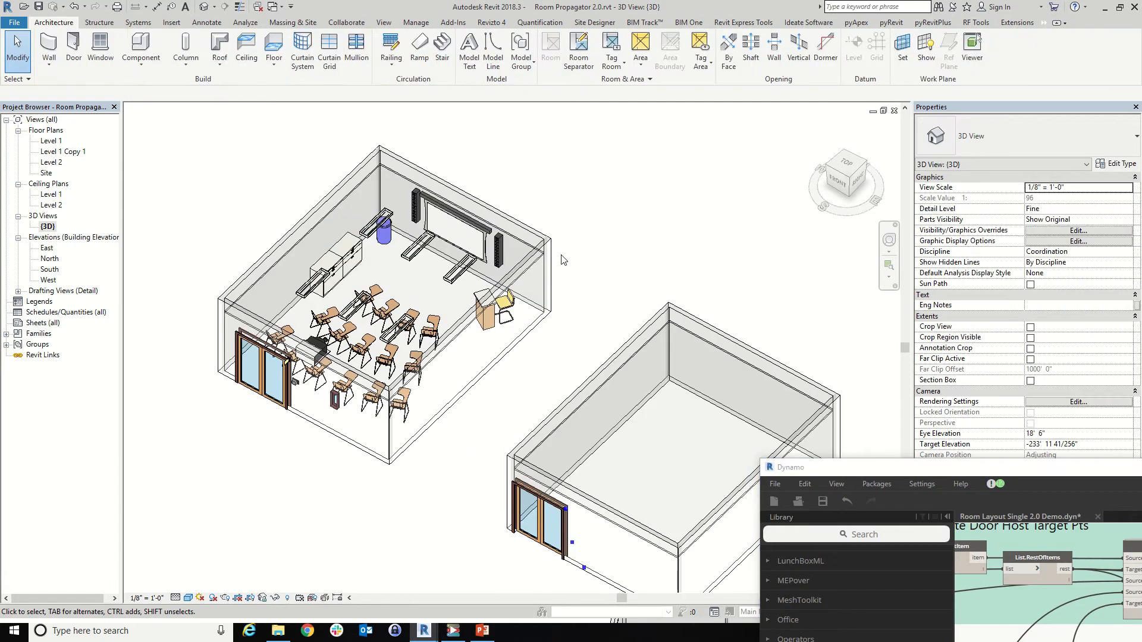
pyautogui.keyDown('shift'); pyautogui.moveTo(608, 242); pyautogui.dragTo(619, 296, button='middle'); pyautogui.keyUp('shift')
pyautogui.click(308, 269)
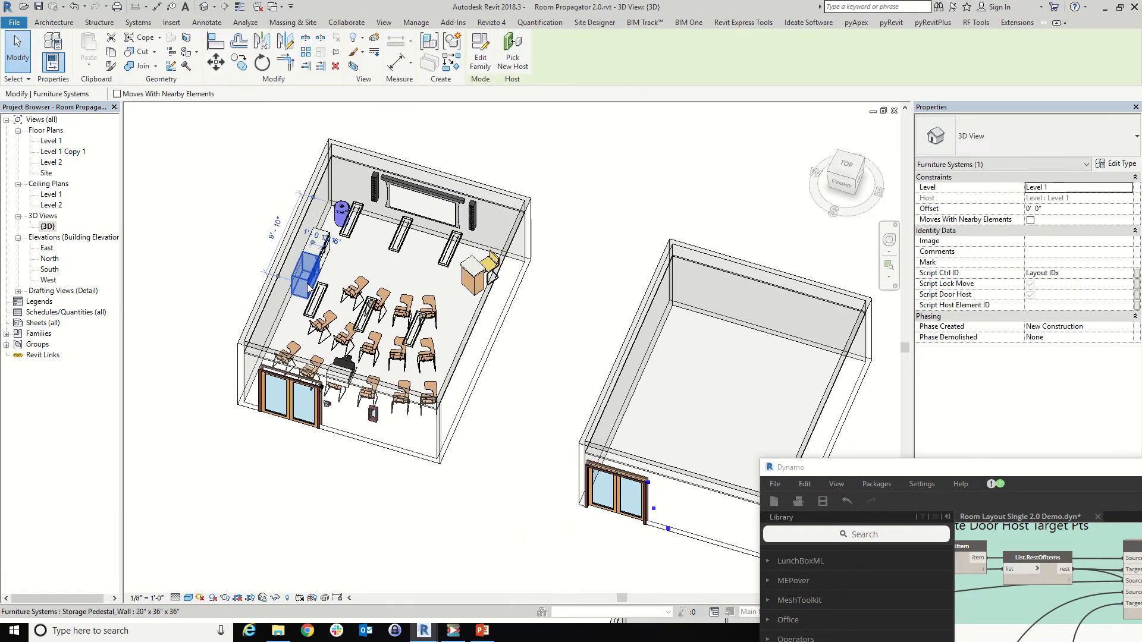
# Copy the element ID of the storage pedestal nearest the trash can in the furnished room
pyautogui.press('Escape')
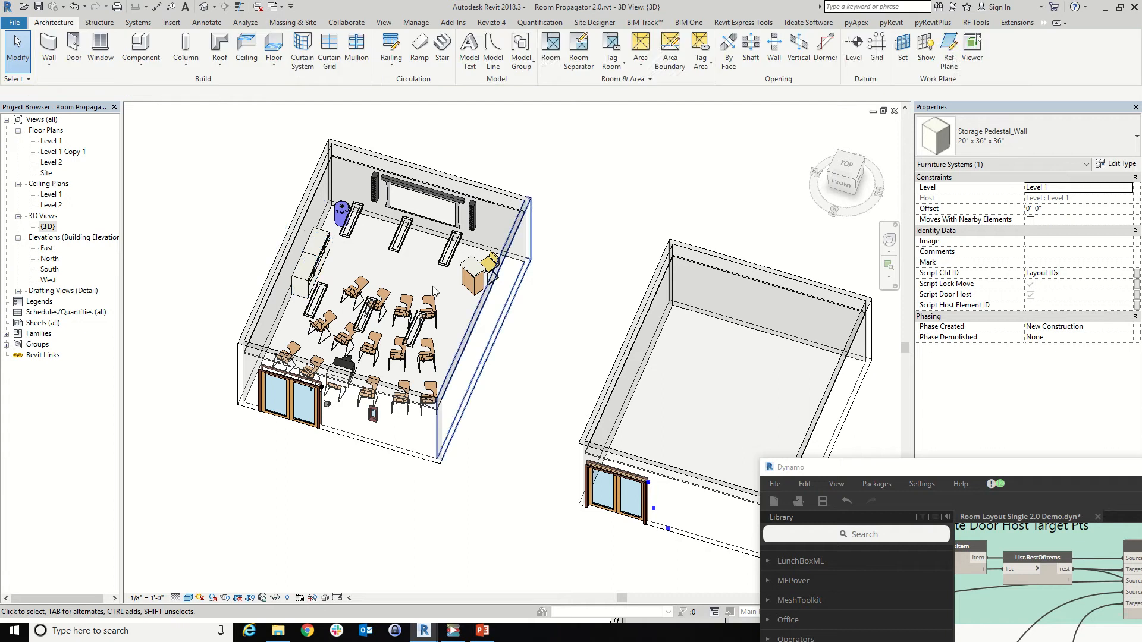
pyautogui.click(325, 246)
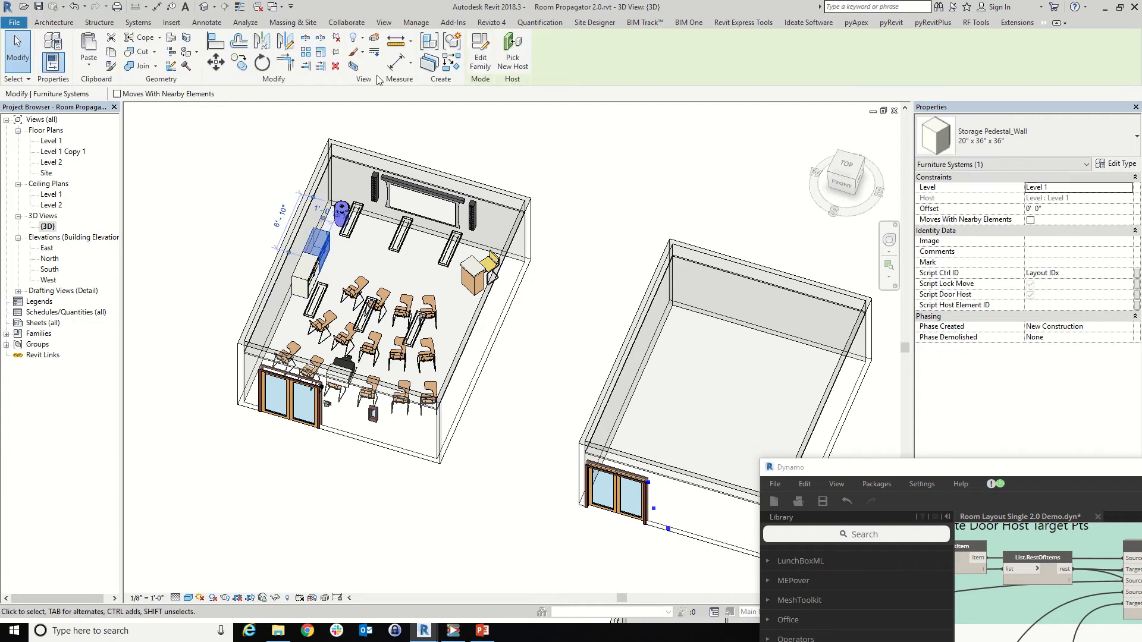
pyautogui.click(415, 23)
pyautogui.click(959, 37)
pyautogui.hotkey('ctrl', 'c')
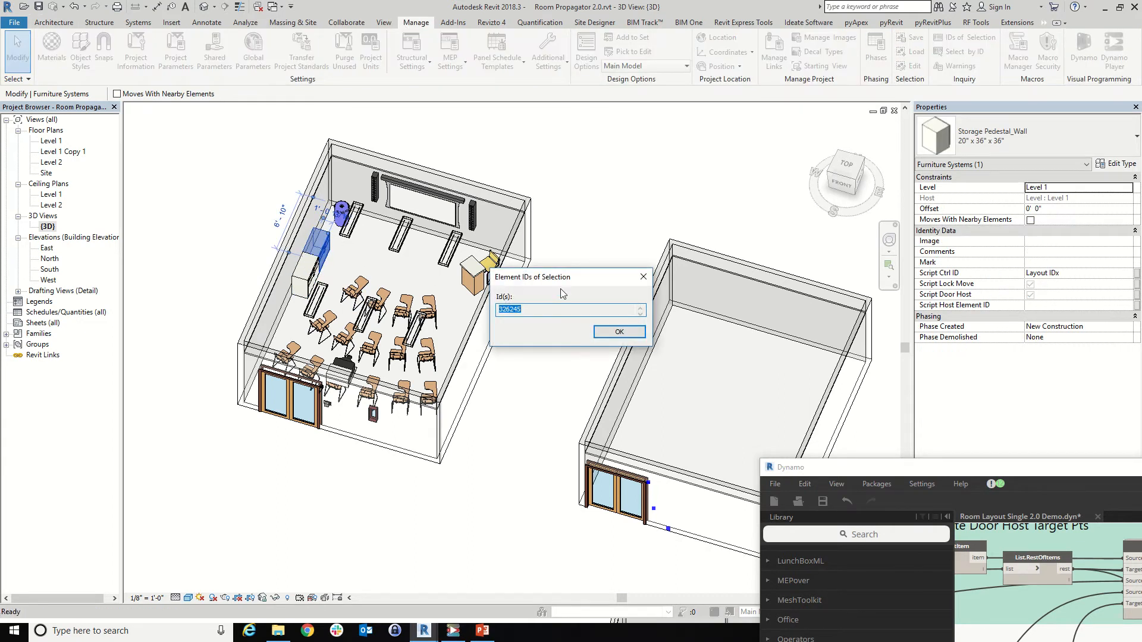
pyautogui.click(643, 276)
# Set the Script Host Element ID of the storage pedestal closer to the double door to 326245
pyautogui.moveTo(317, 246); pyautogui.dragTo(305, 275)
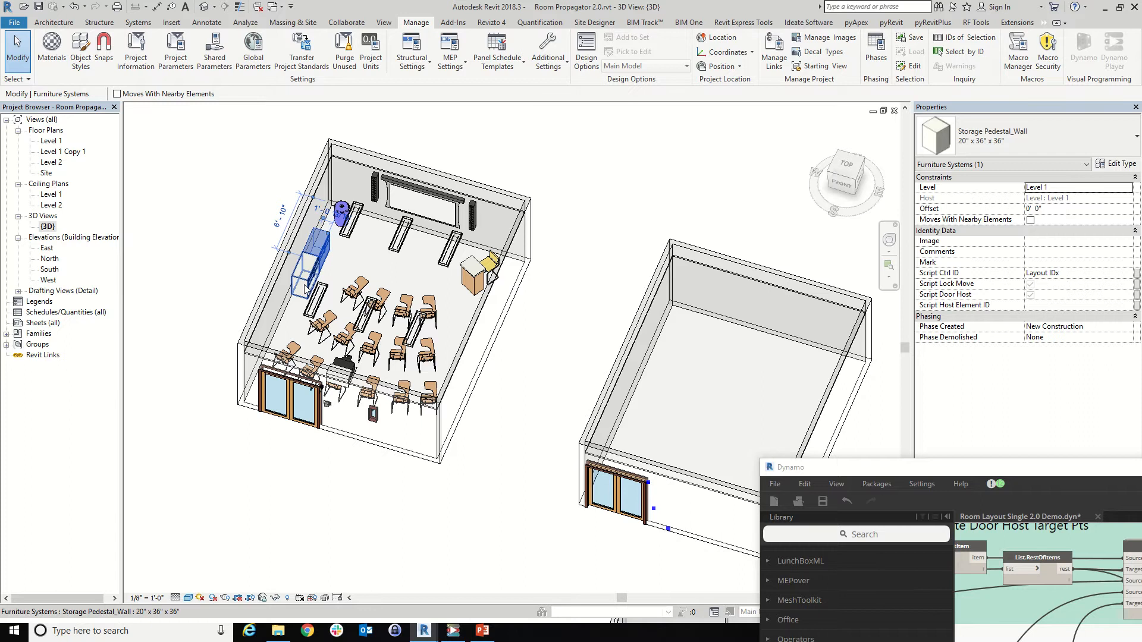
pyautogui.click(1053, 308)
pyautogui.hotkey('ctrl', 'v')
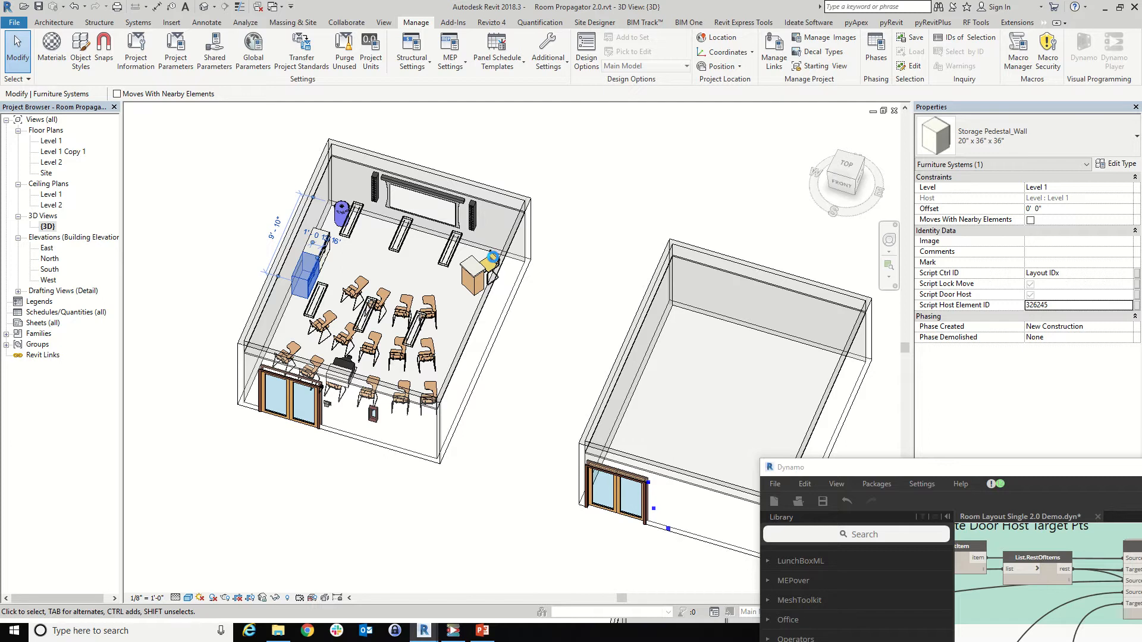
pyautogui.press('Escape')
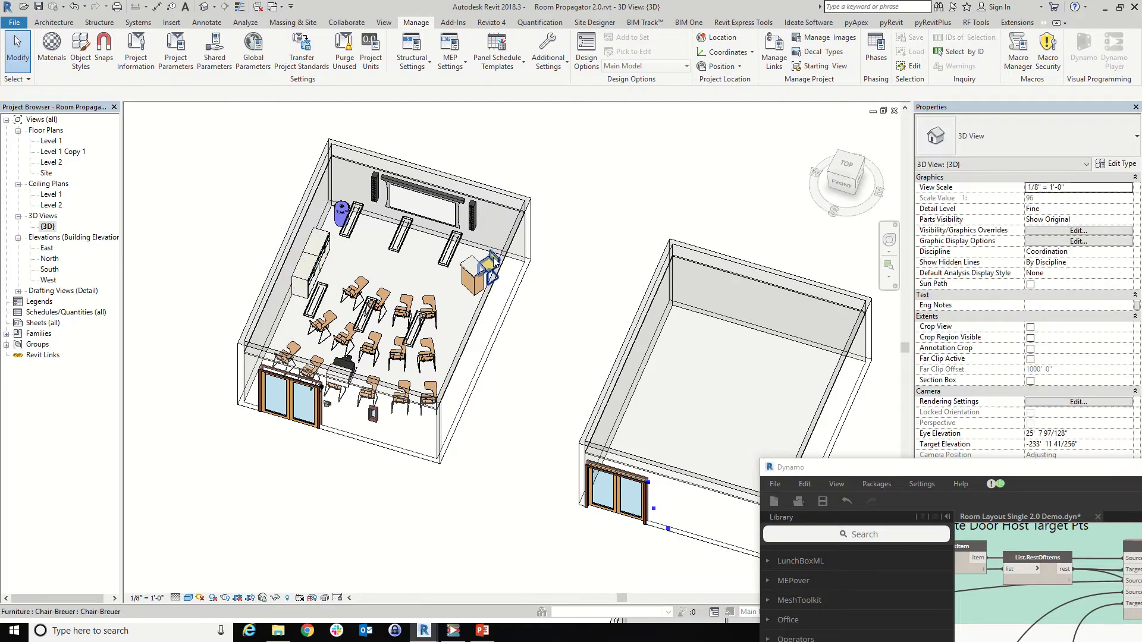
# Copy the element ID of the standing desk in the furnished room
pyautogui.click(472, 275)
pyautogui.click(472, 277)
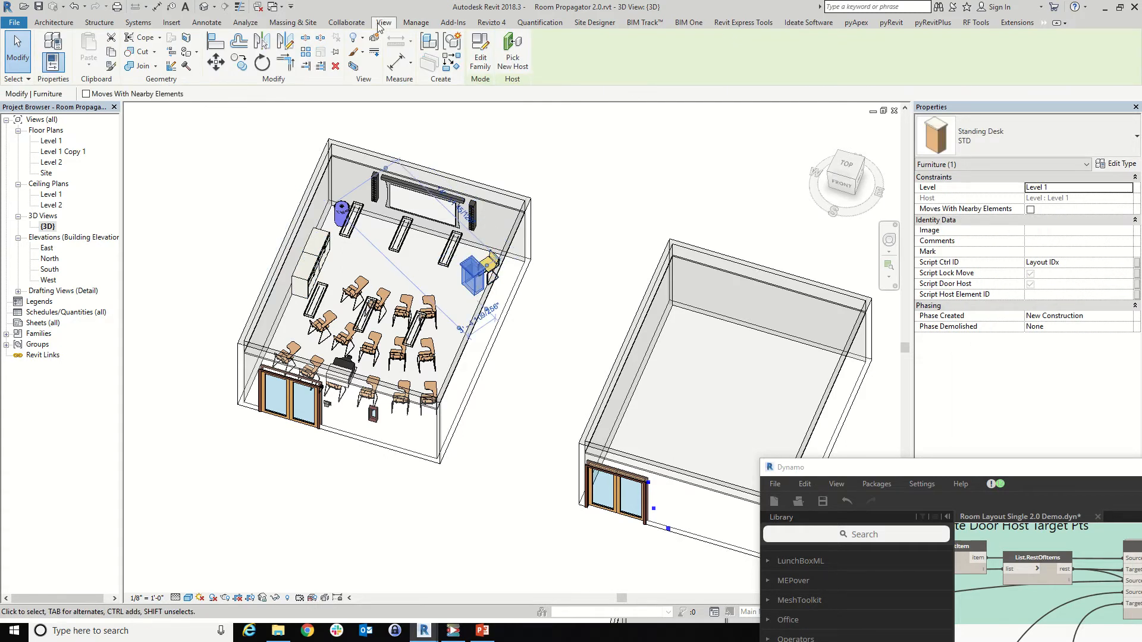
pyautogui.click(416, 22)
pyautogui.click(967, 37)
pyautogui.hotkey('ctrl', 'c')
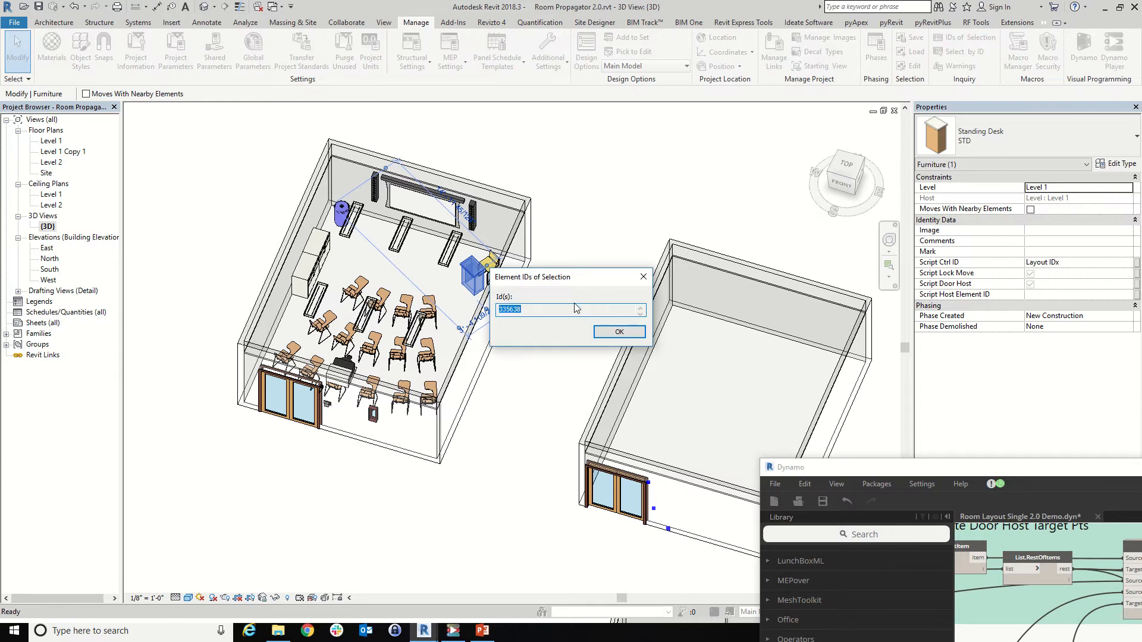
pyautogui.click(620, 332)
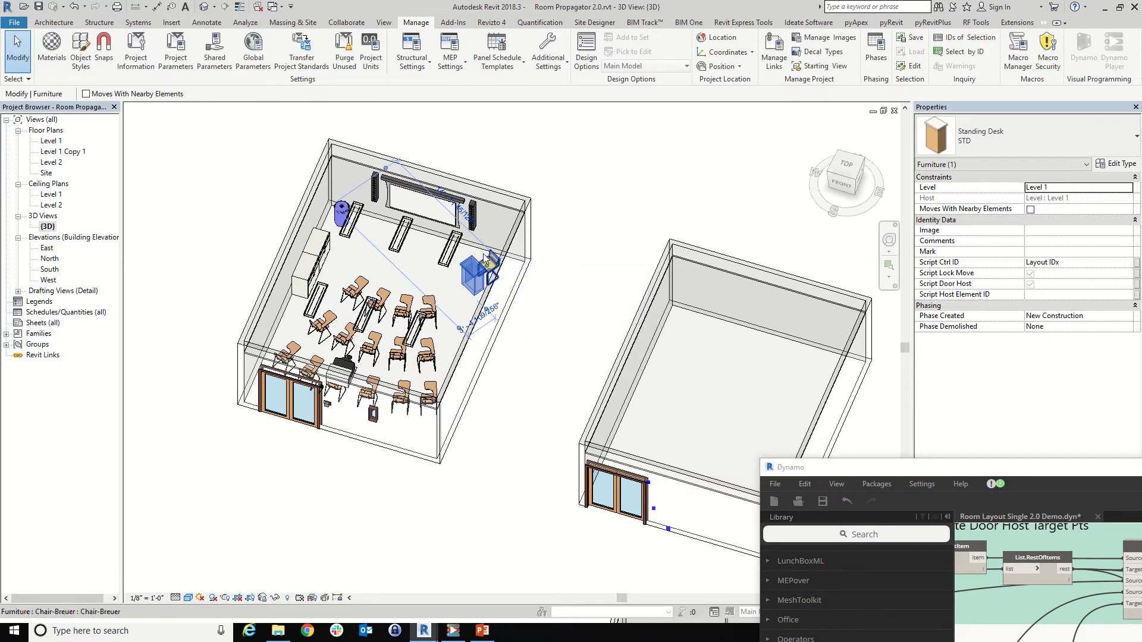
# Set the Chair-Breuer's Script Host Element ID to 335638
pyautogui.hotkey('ctrl', 'Left')
pyautogui.click(1044, 294)
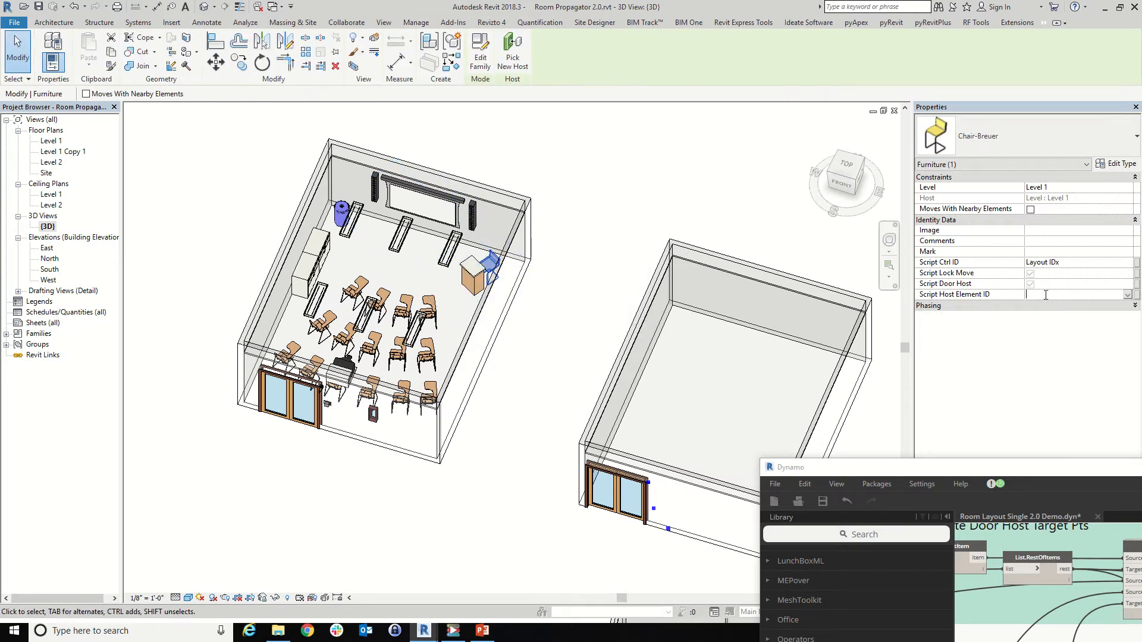
pyautogui.hotkey('ctrl', 'v')
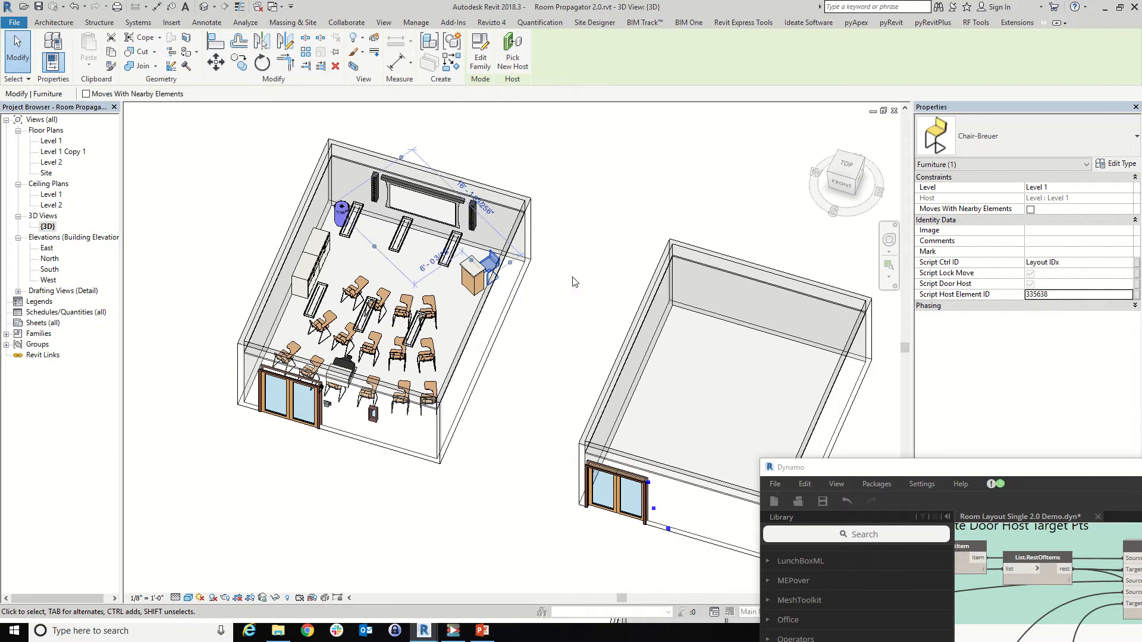
# Select the standing desk, its chair and both storage pedestals together to review their shared Script Ctrl ID
pyautogui.scroll(1, 472, 286)
pyautogui.keyDown('ctrl'); pyautogui.click(472, 286); pyautogui.keyUp('ctrl')
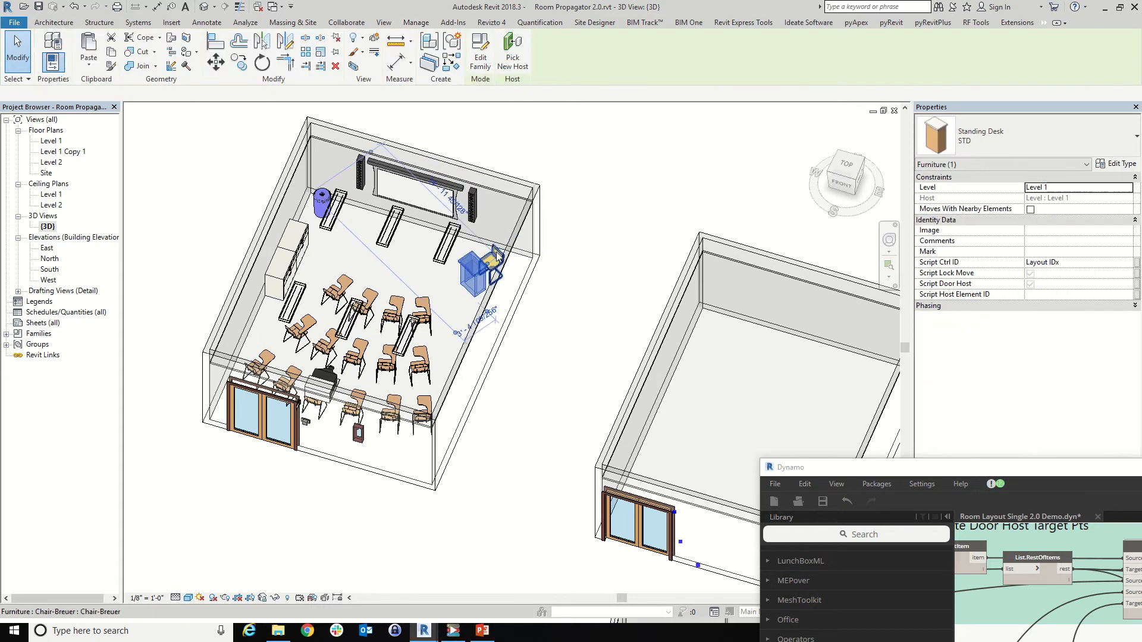
pyautogui.keyDown('ctrl'); pyautogui.click(310, 245); pyautogui.keyUp('ctrl')
pyautogui.click(1071, 265)
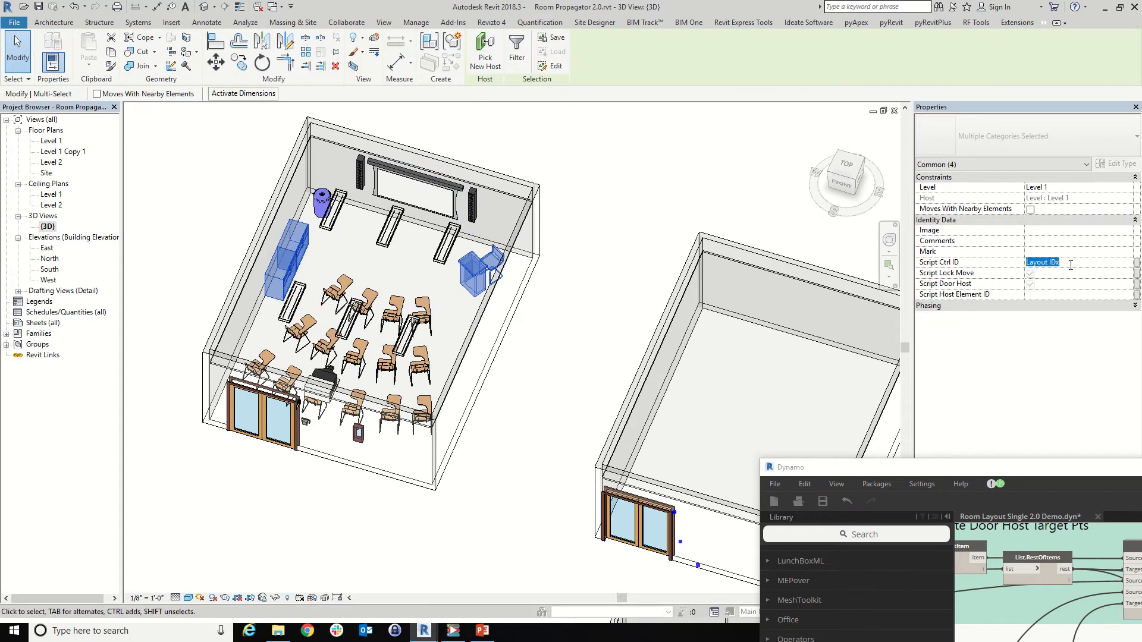
pyautogui.click(1072, 263)
pyautogui.click(564, 274)
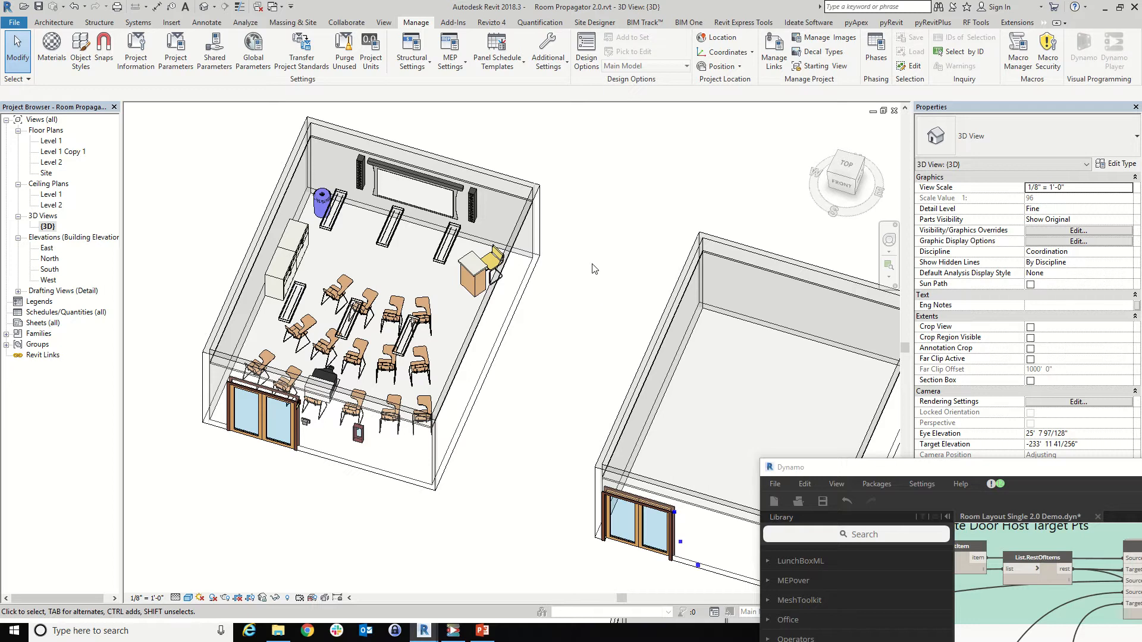
# Bring the Dynamo graph into full view and turn off the preview of the Room Door Host Calculator node
pyautogui.moveTo(951, 473); pyautogui.dragTo(879, 183)
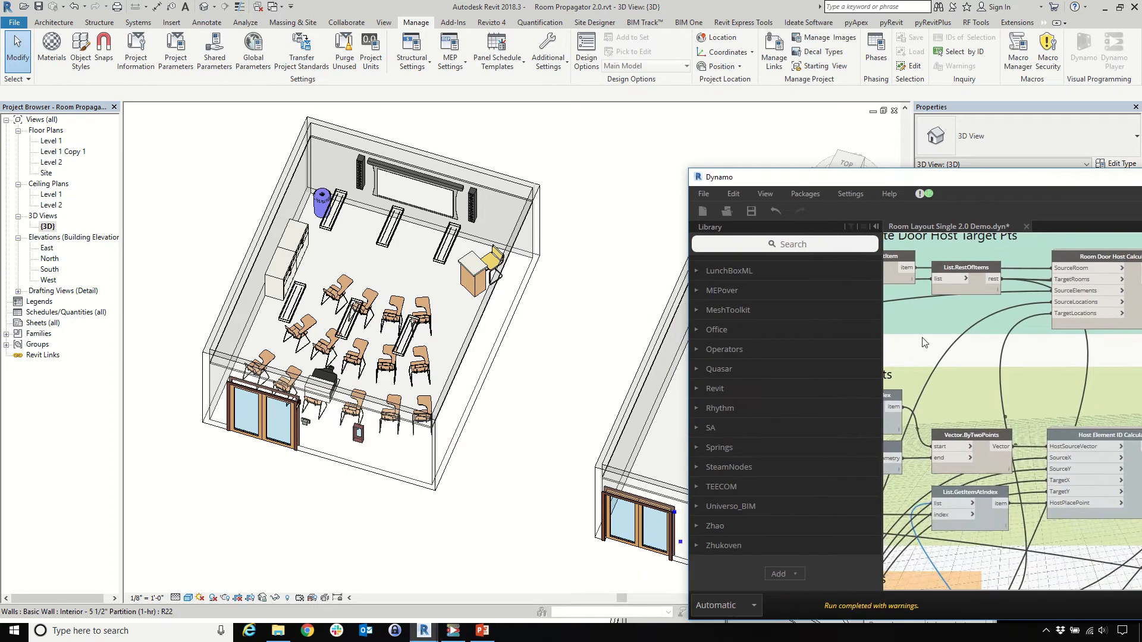
pyautogui.scroll(-3, 945, 339)
pyautogui.scroll(3, 1032, 321)
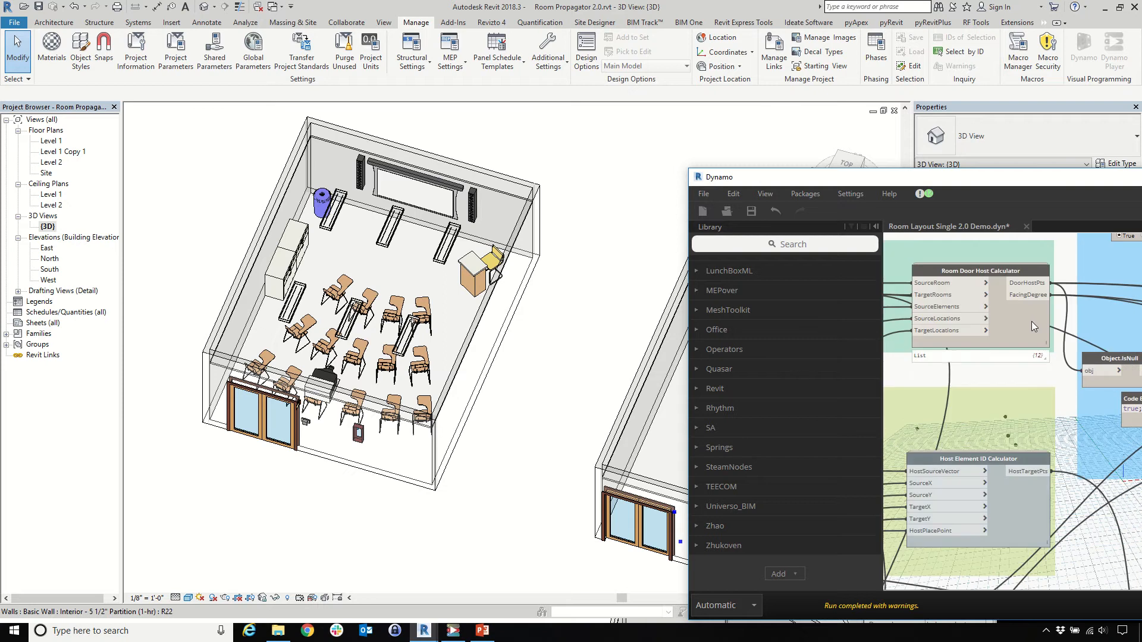
pyautogui.rightClick(1031, 326)
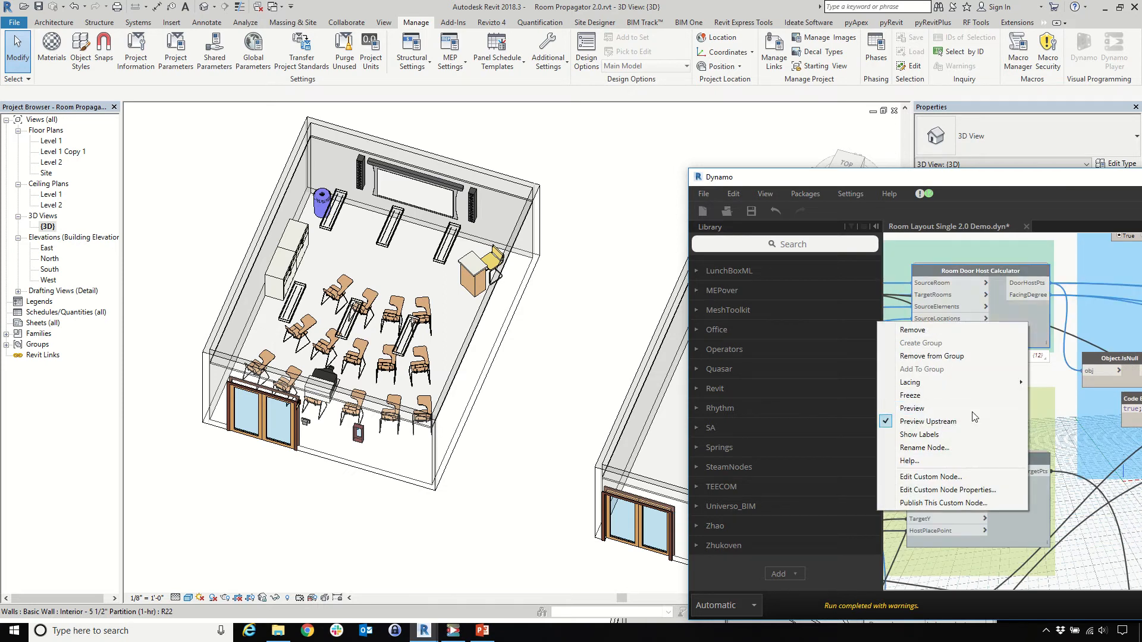
pyautogui.click(972, 413)
# Turn off the preview of the lower Element.GetLocation node in the group that calculates normal target points using the grids
pyautogui.scroll(-8, 1012, 393)
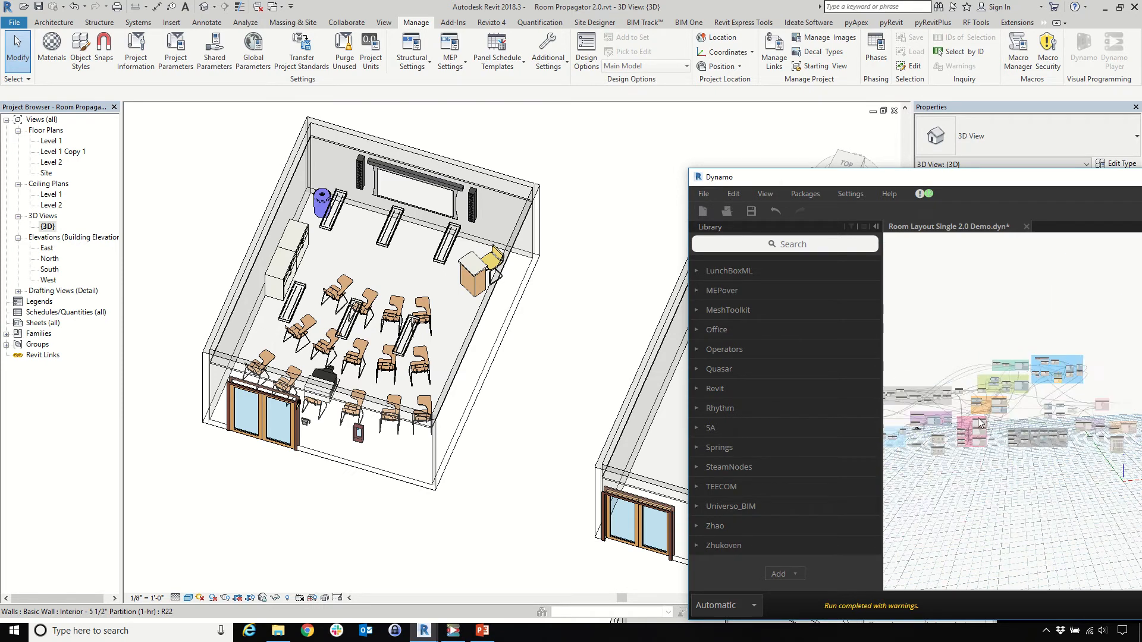
pyautogui.scroll(10, 978, 423)
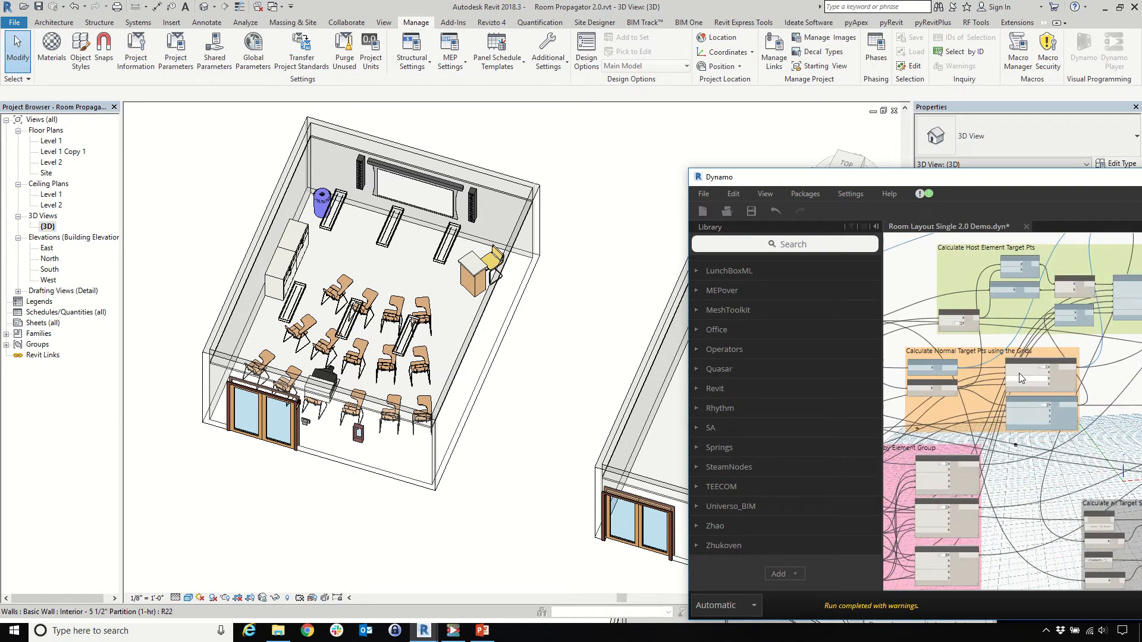
pyautogui.rightClick(925, 398)
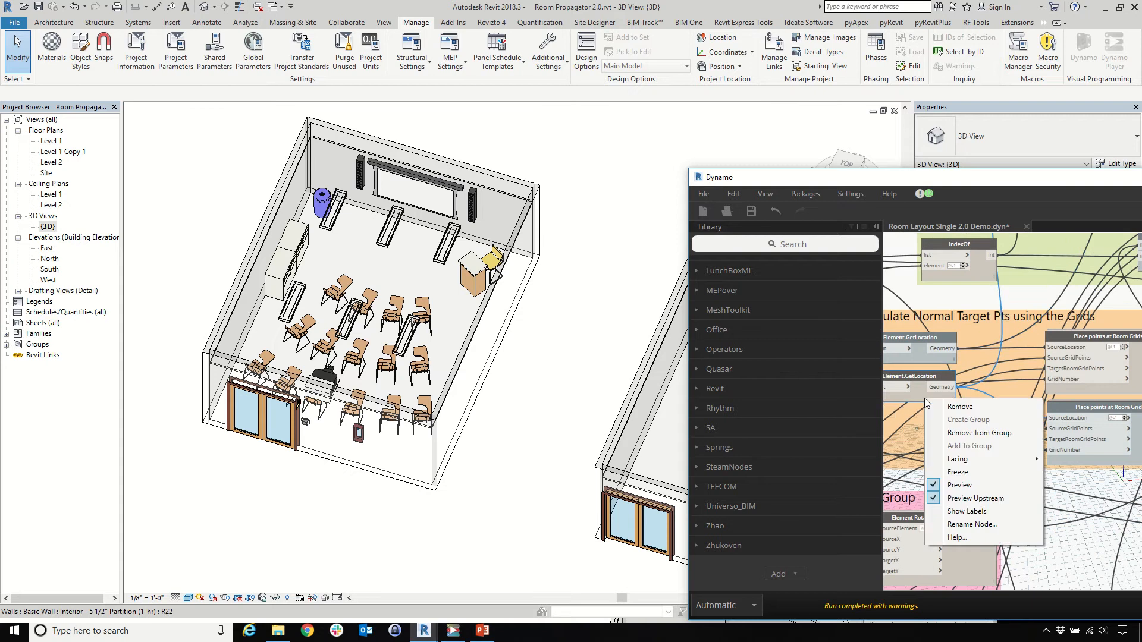
pyautogui.click(958, 486)
# Turn on the preview of the lower Place points at Room Grids v2 node
pyautogui.scroll(-5, 912, 413)
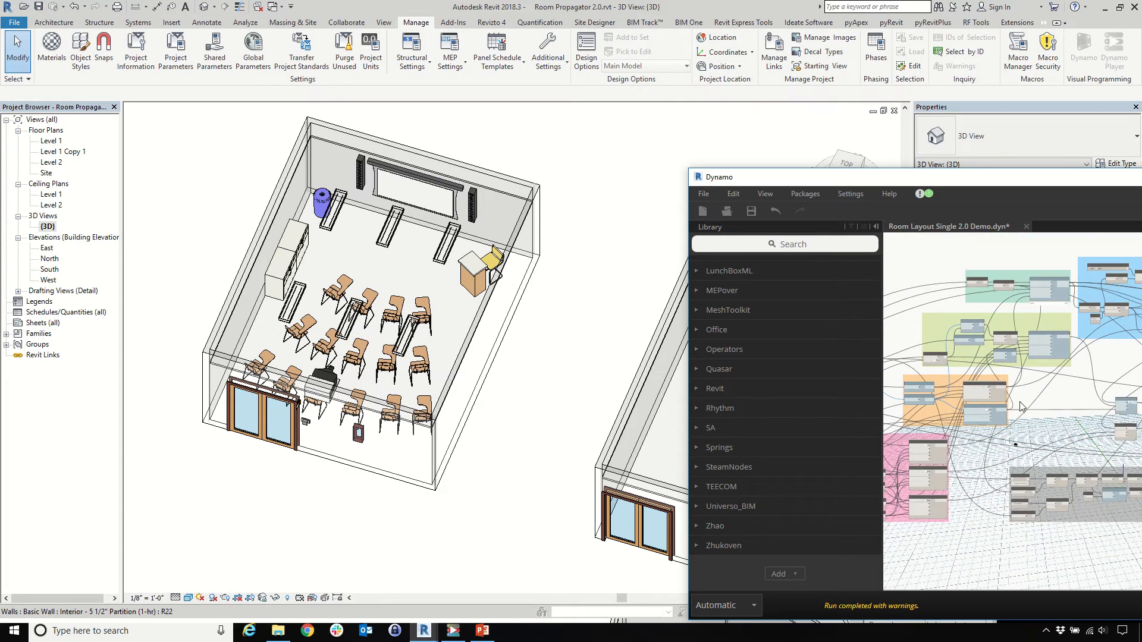
pyautogui.scroll(5, 1019, 406)
pyautogui.rightClick(983, 433)
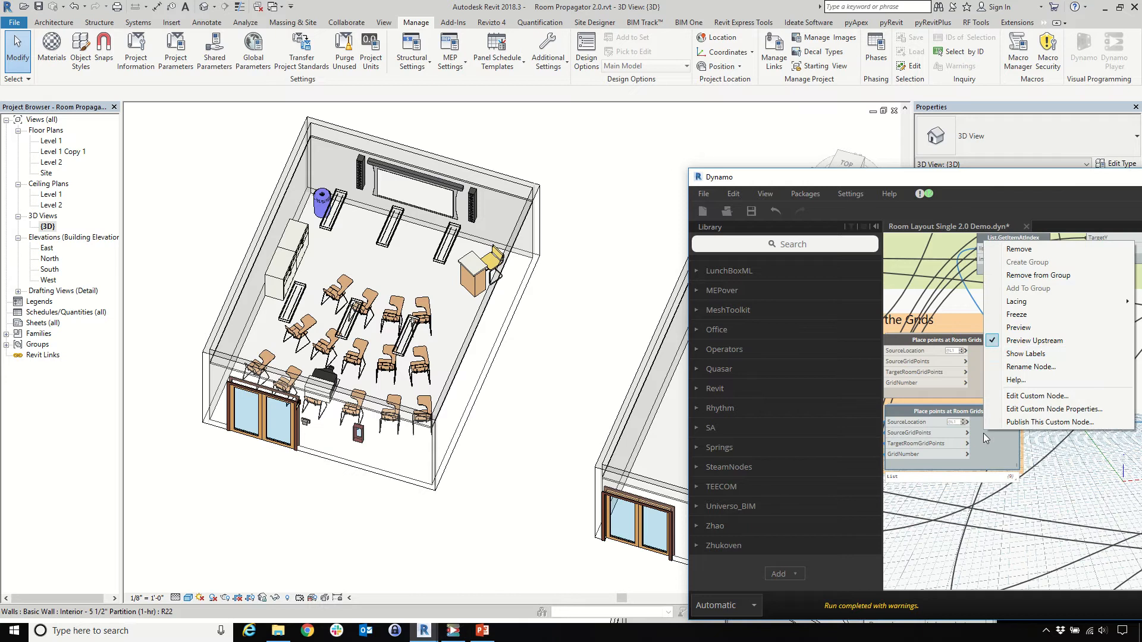
pyautogui.click(1030, 328)
# Examine the grid preview points in the empty rooms of the {3D} view against the furnished room's storage pedestal
pyautogui.scroll(-2, 667, 398)
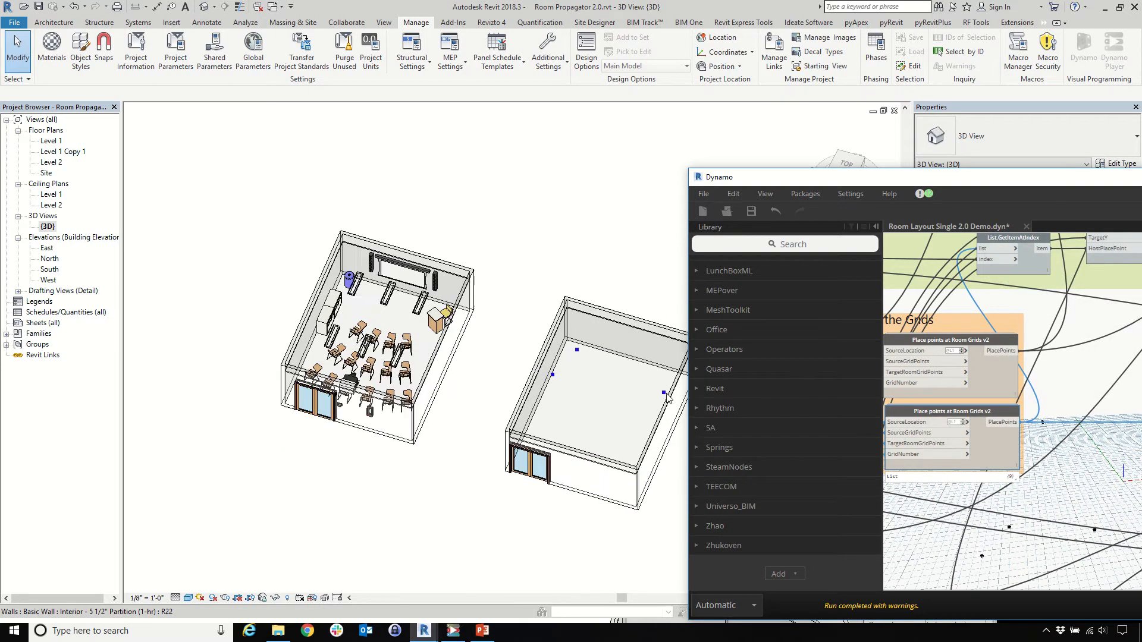
pyautogui.scroll(2, 491, 356)
pyautogui.scroll(-2, 490, 355)
pyautogui.scroll(2, 487, 336)
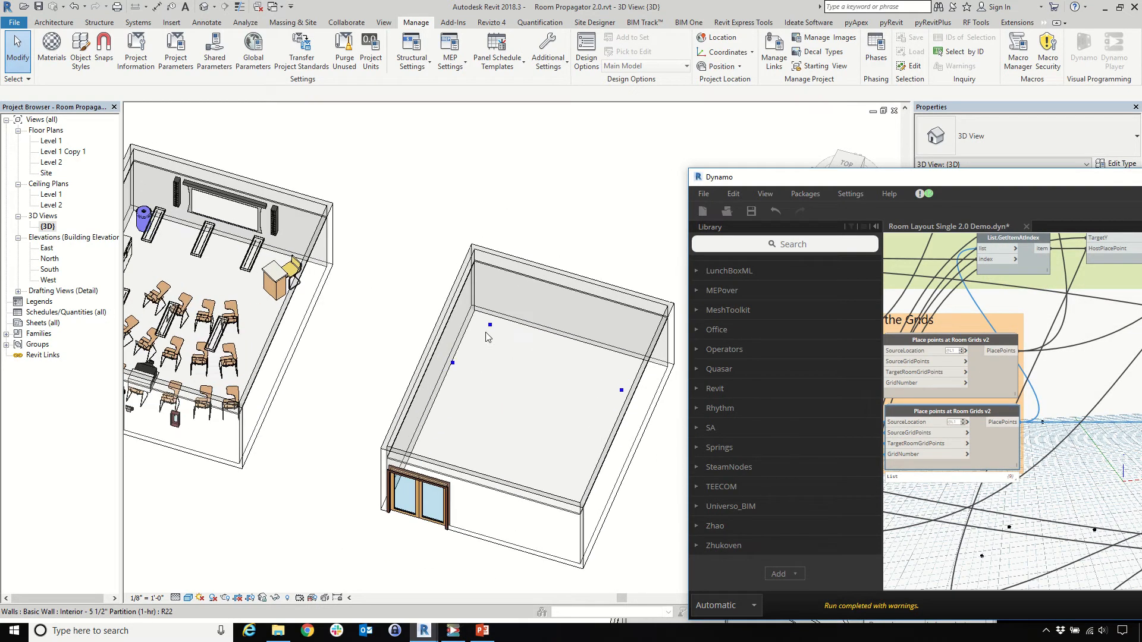
pyautogui.scroll(-2, 455, 371)
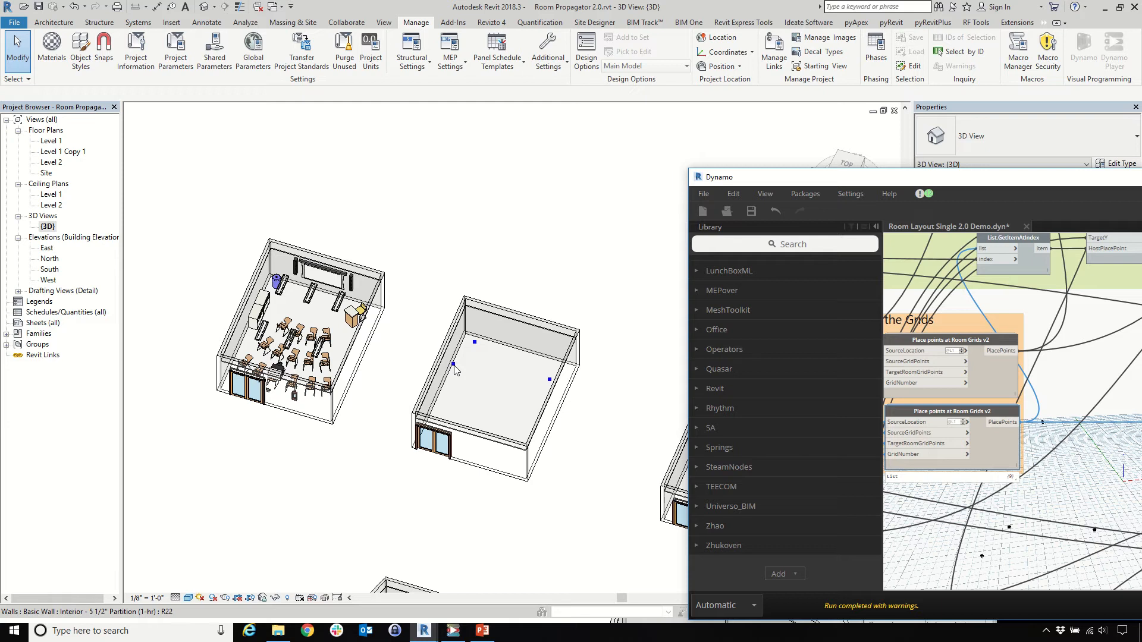
pyautogui.scroll(1, 455, 368)
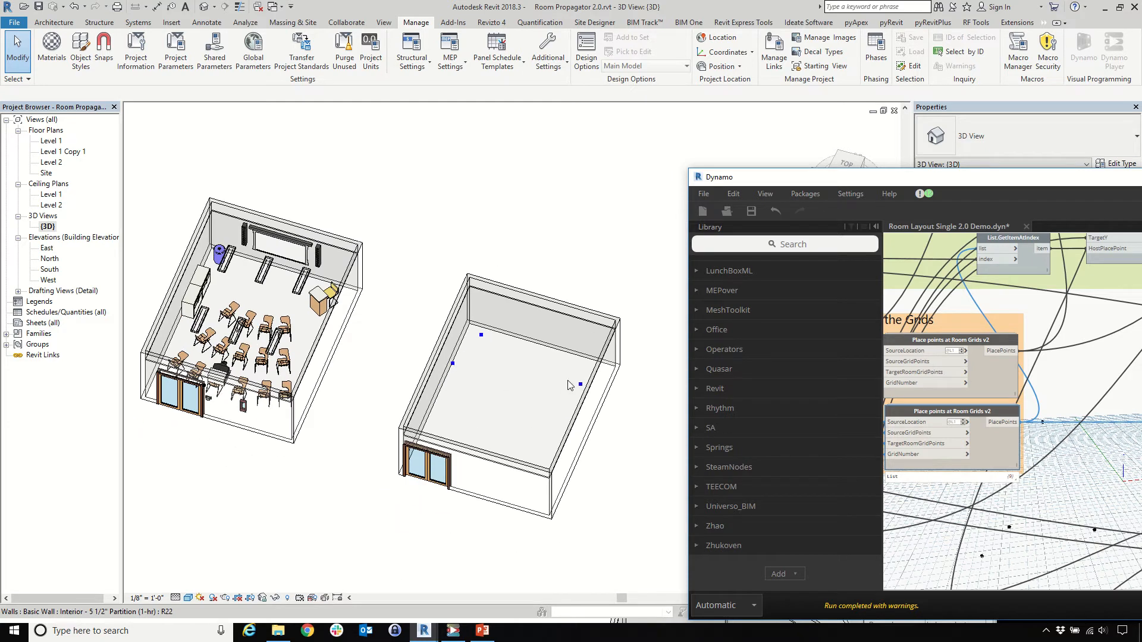
pyautogui.click(582, 390)
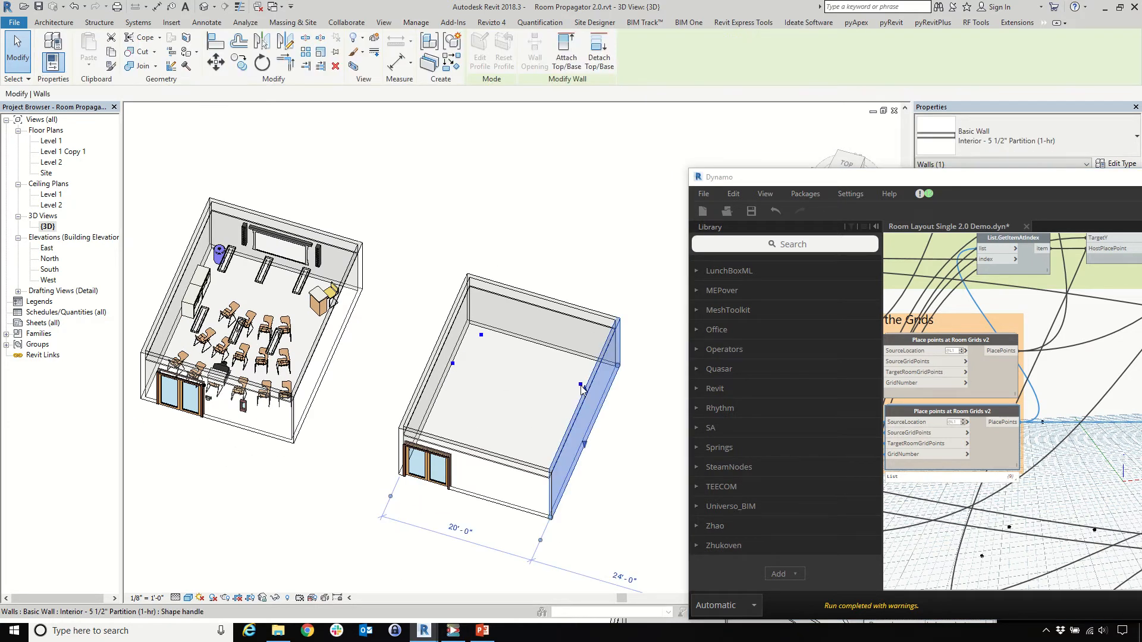
pyautogui.click(201, 280)
pyautogui.scroll(-3, 375, 464)
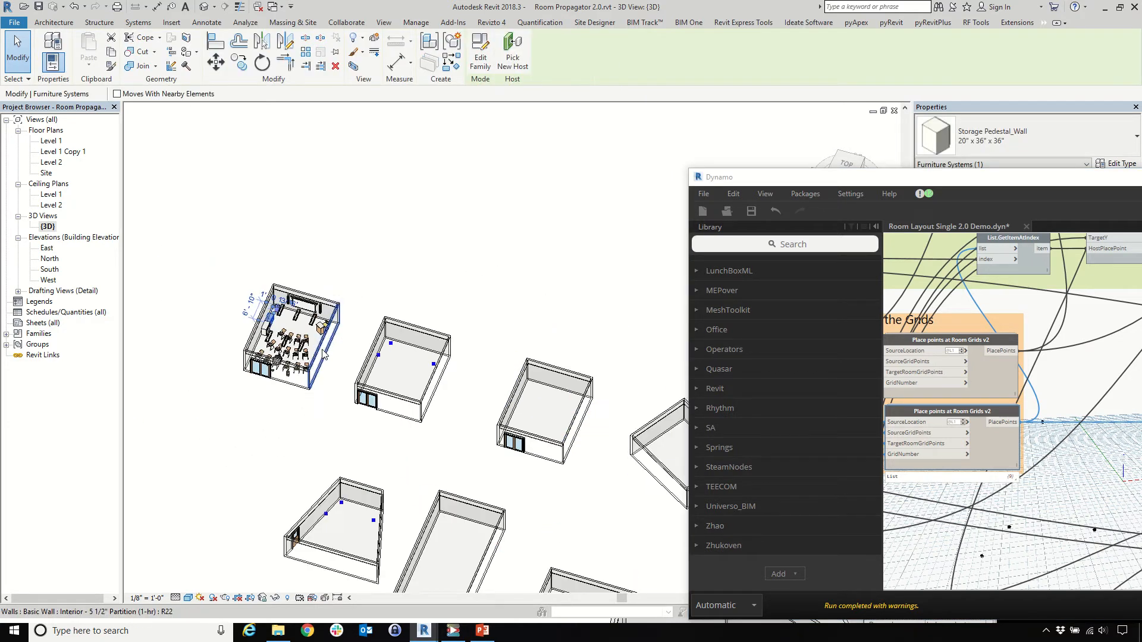
pyautogui.keyDown('shift'); pyautogui.moveTo(374, 465); pyautogui.dragTo(404, 553, button='middle'); pyautogui.keyUp('shift')
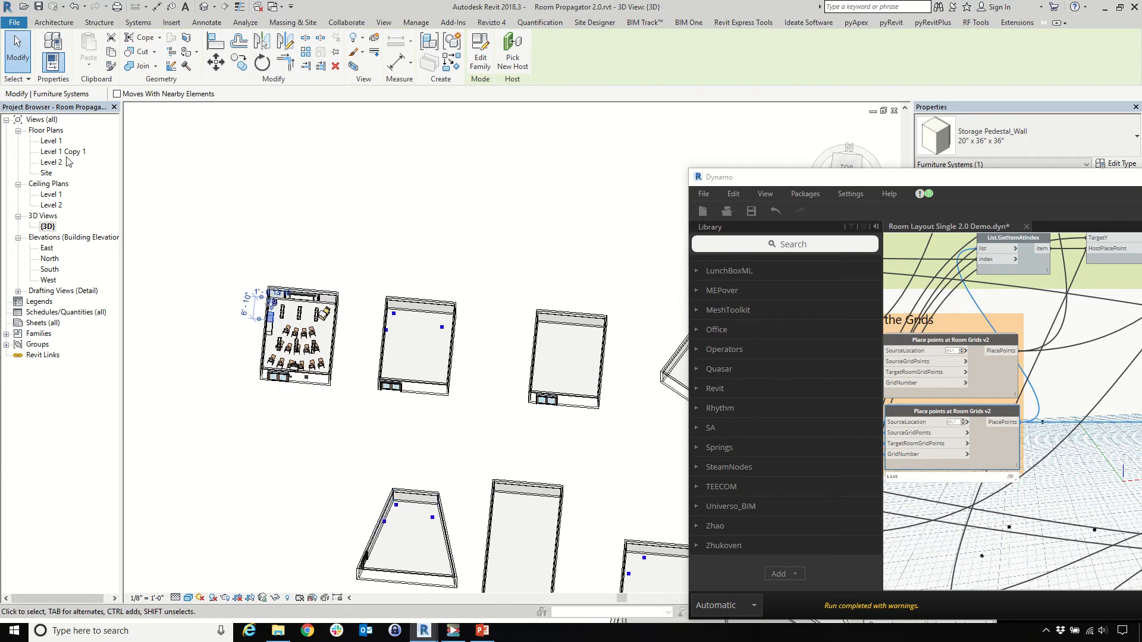
# Open the Level 1 floor plan and select room 1's two storage pedestals in turn to compare them with room 2's preview points
pyautogui.doubleClick(49, 141)
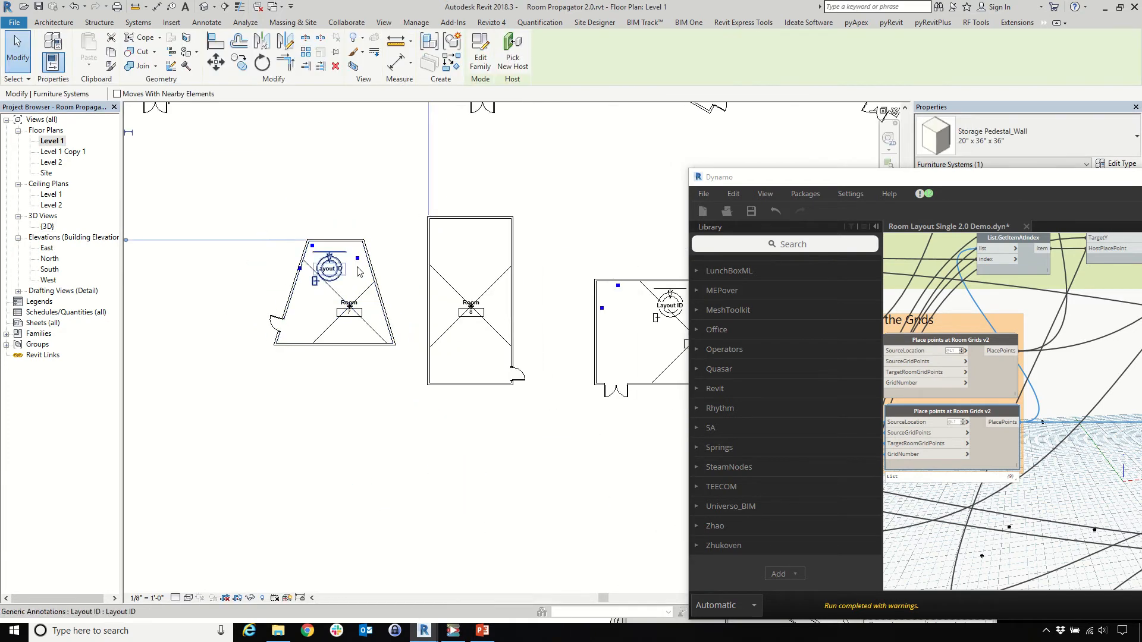
pyautogui.scroll(-3, 359, 271)
pyautogui.scroll(5, 189, 149)
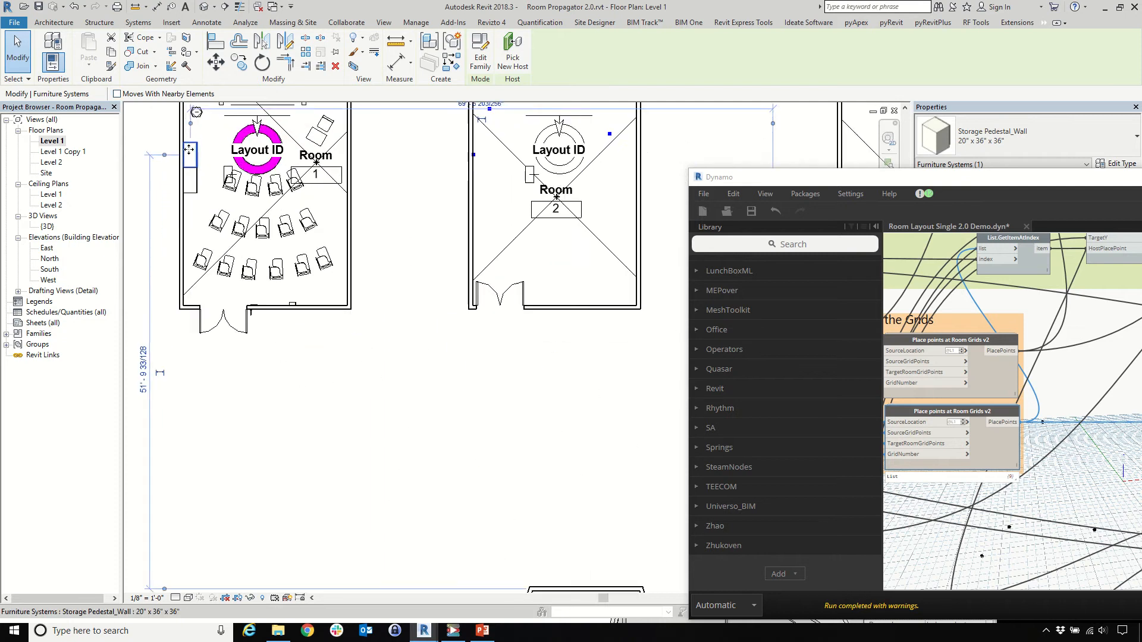
pyautogui.press('Escape')
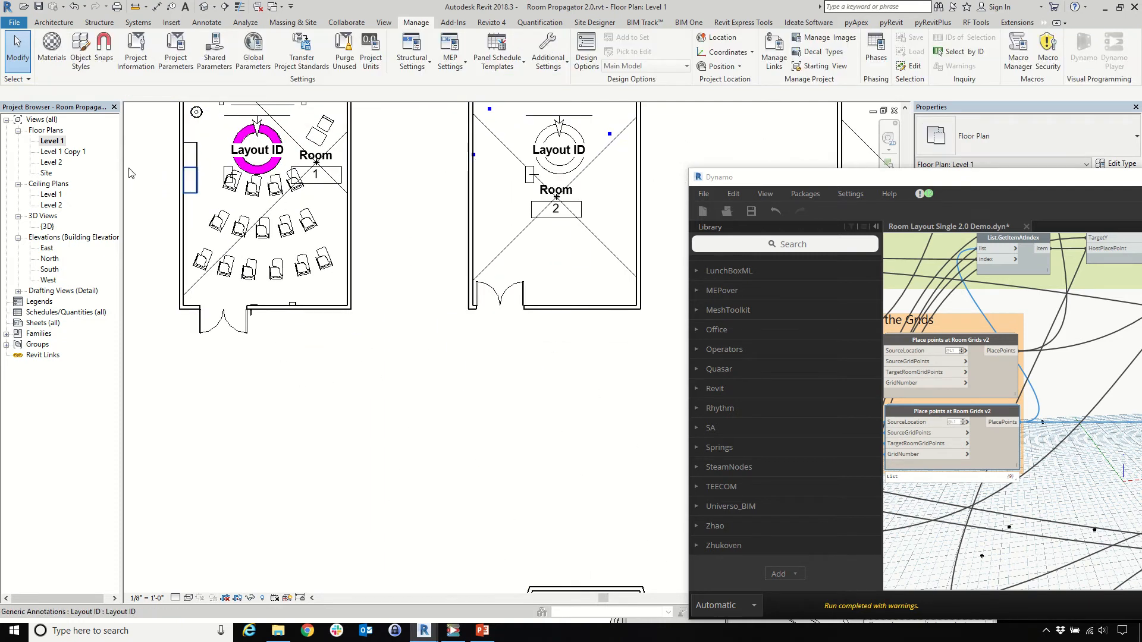
pyautogui.scroll(1, 195, 156)
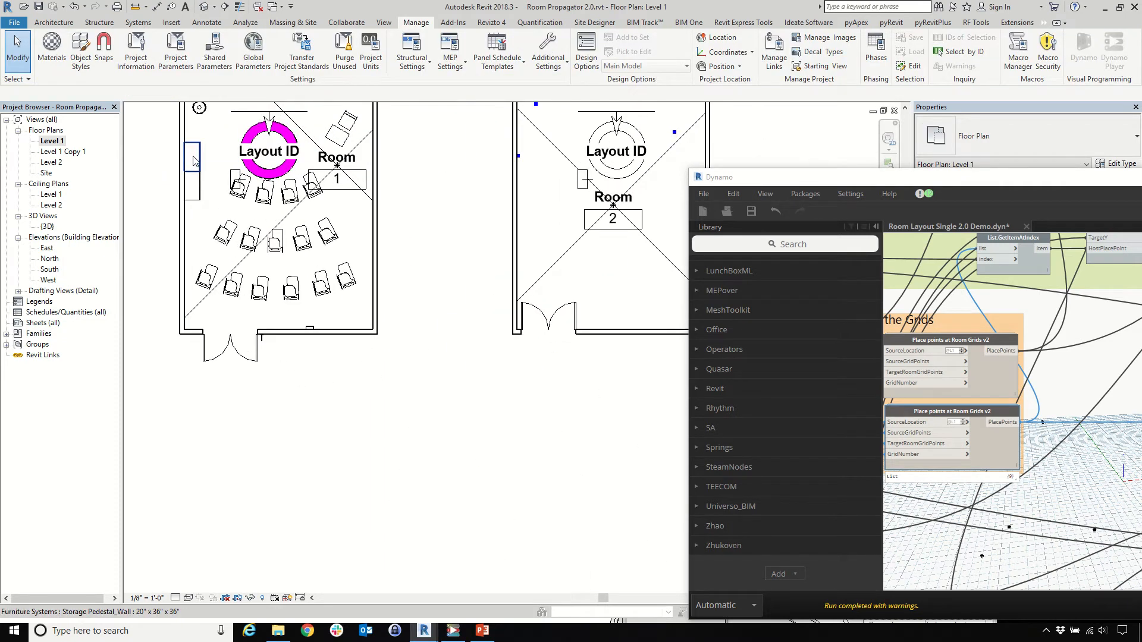
pyautogui.click(194, 164)
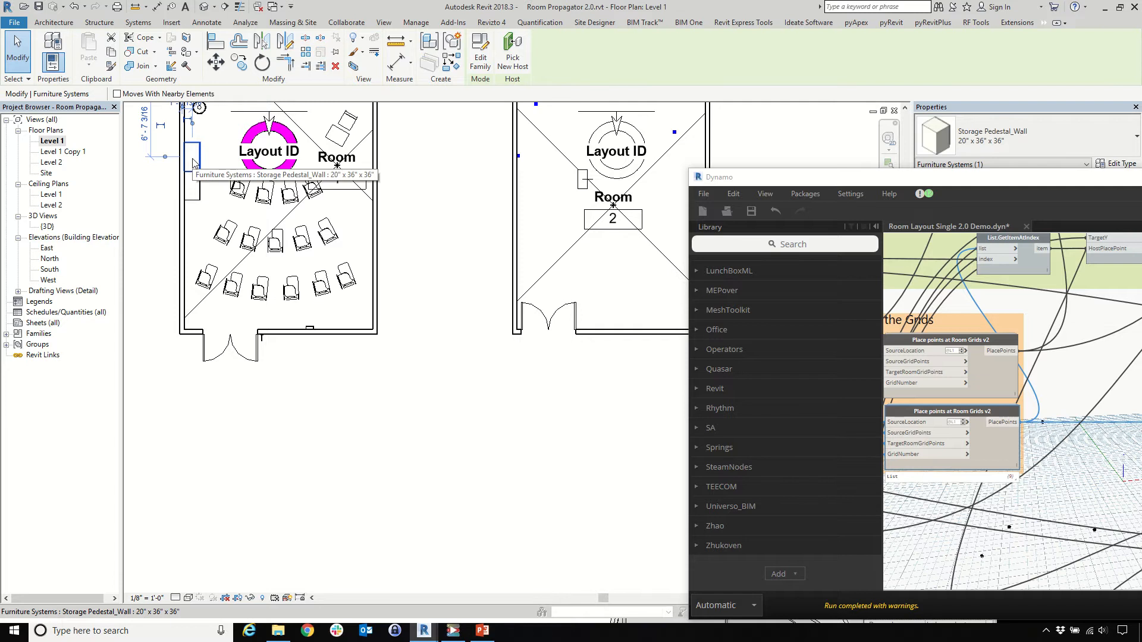
pyautogui.click(195, 183)
pyautogui.click(195, 188)
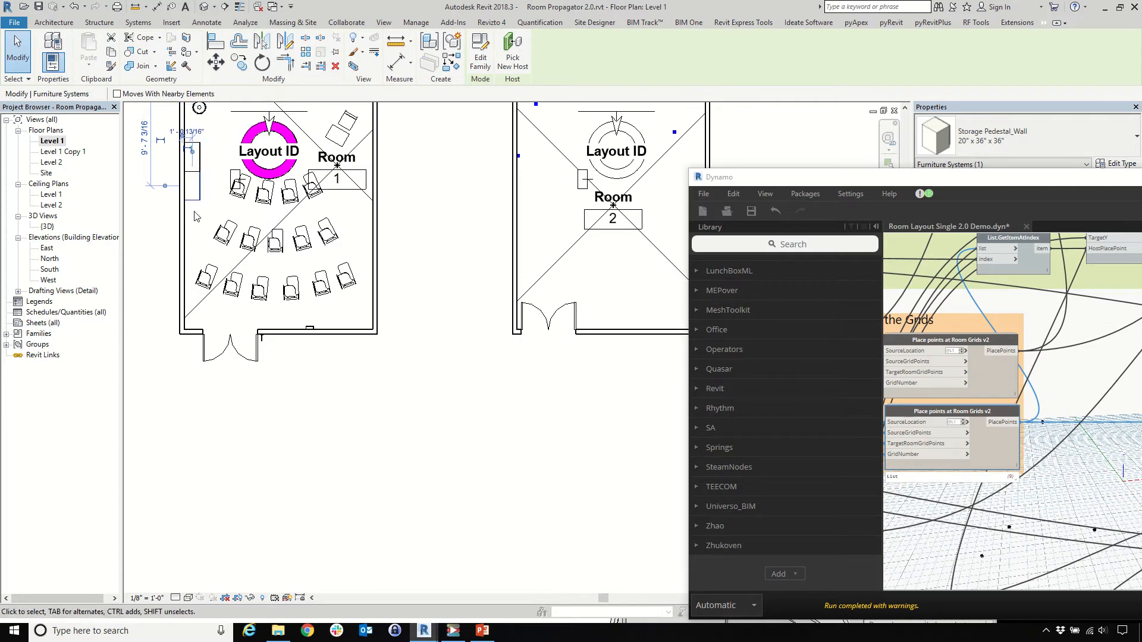
# Turn on the preview of the Host Element ID Calculator node
pyautogui.click(516, 183)
pyautogui.click(454, 183)
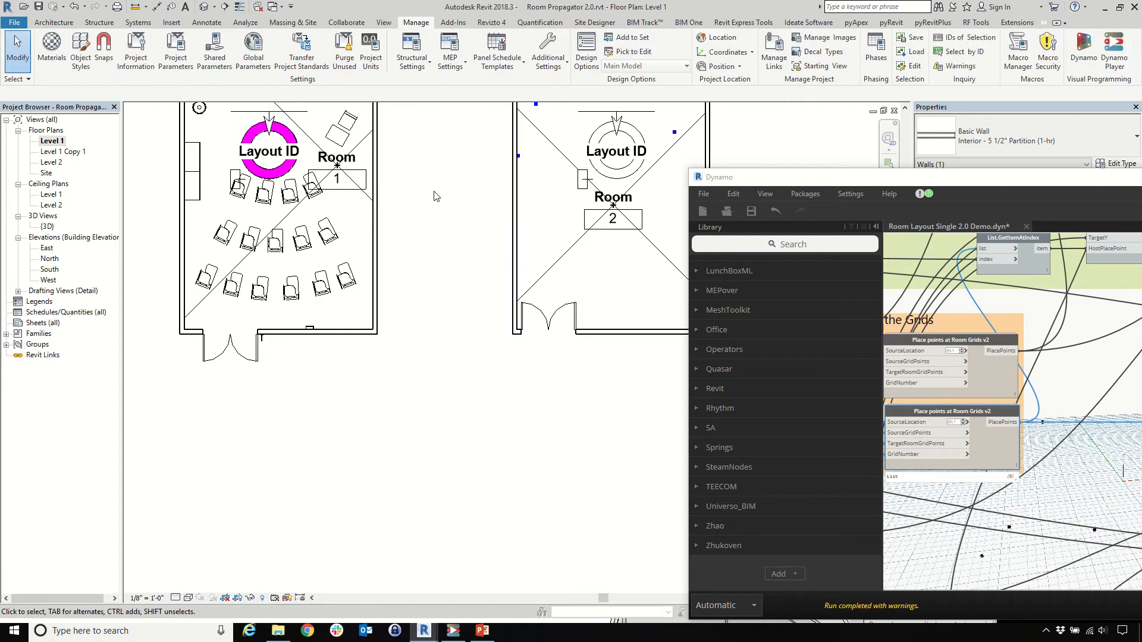
pyautogui.scroll(-5, 962, 338)
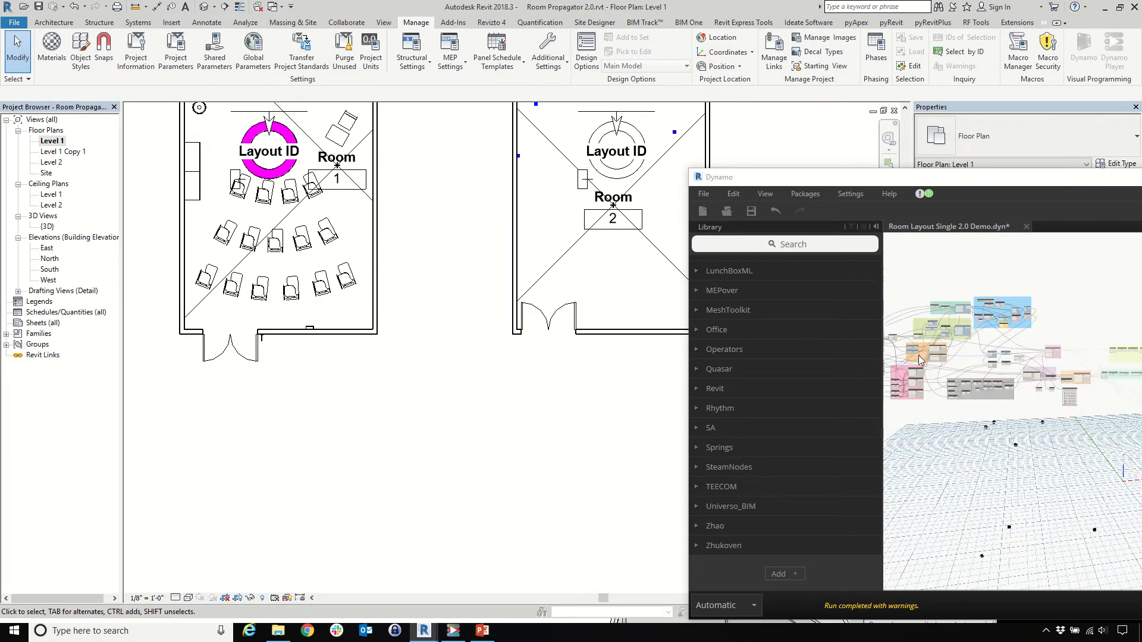
pyautogui.scroll(5, 964, 351)
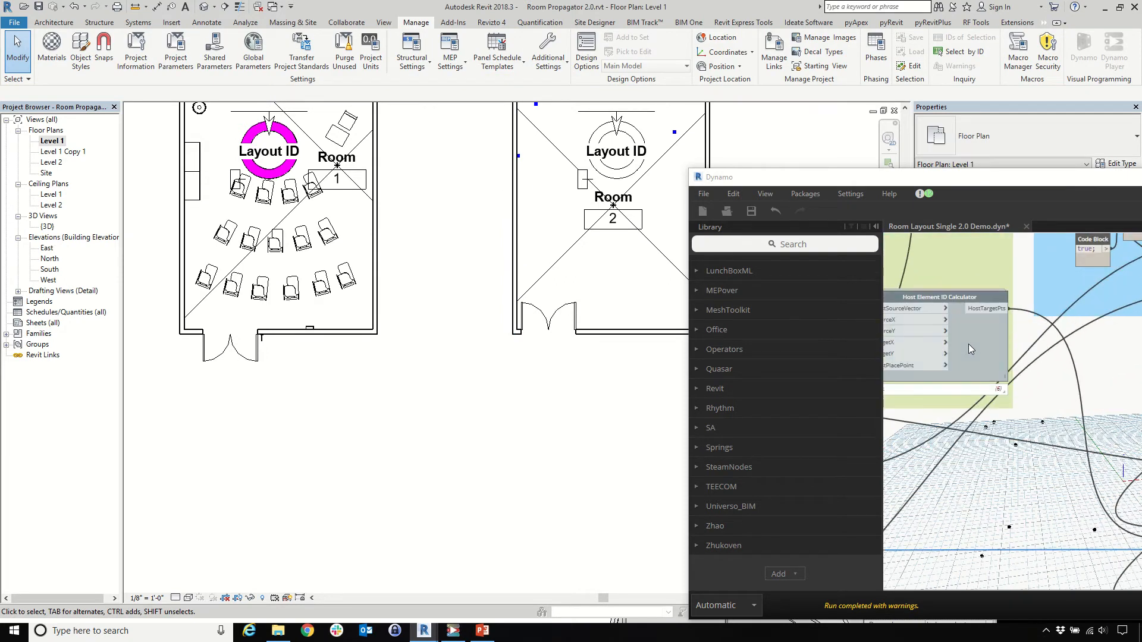
pyautogui.scroll(3, 968, 344)
pyautogui.rightClick(971, 326)
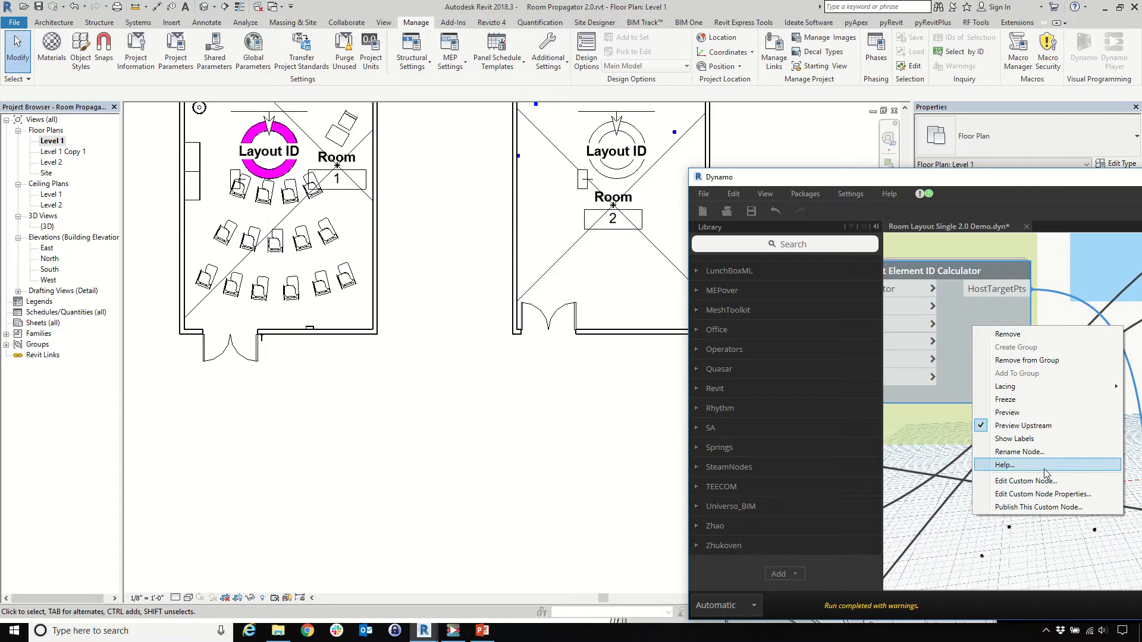
pyautogui.click(1022, 413)
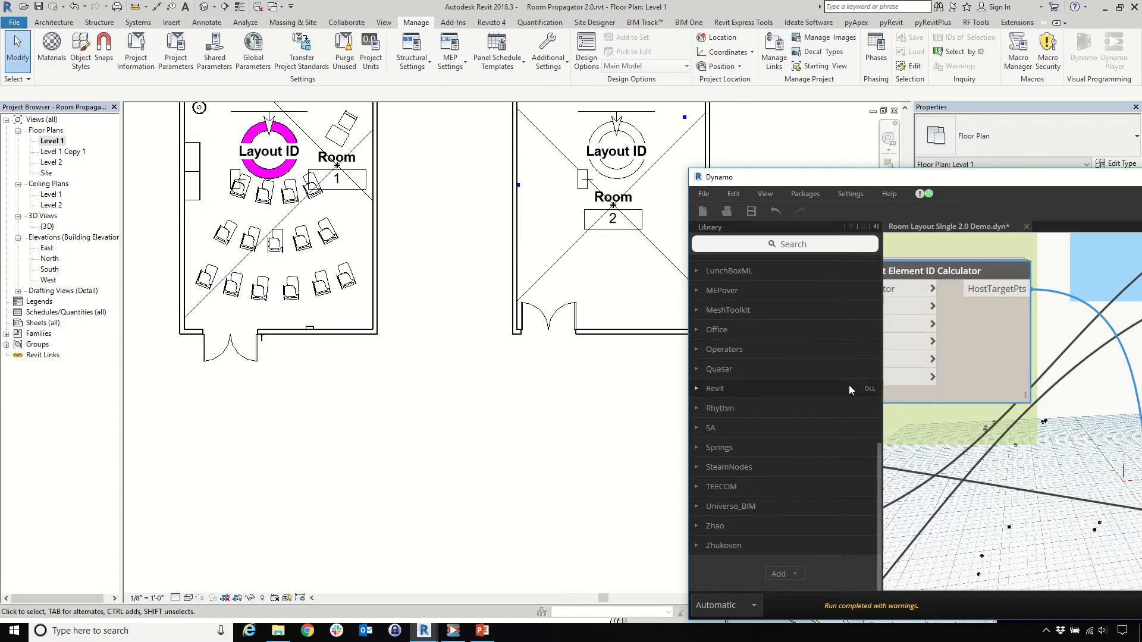
# Compare the target preview points in room 2 with room 1's furniture on the Level 1 floor plan
pyautogui.scroll(2, 433, 290)
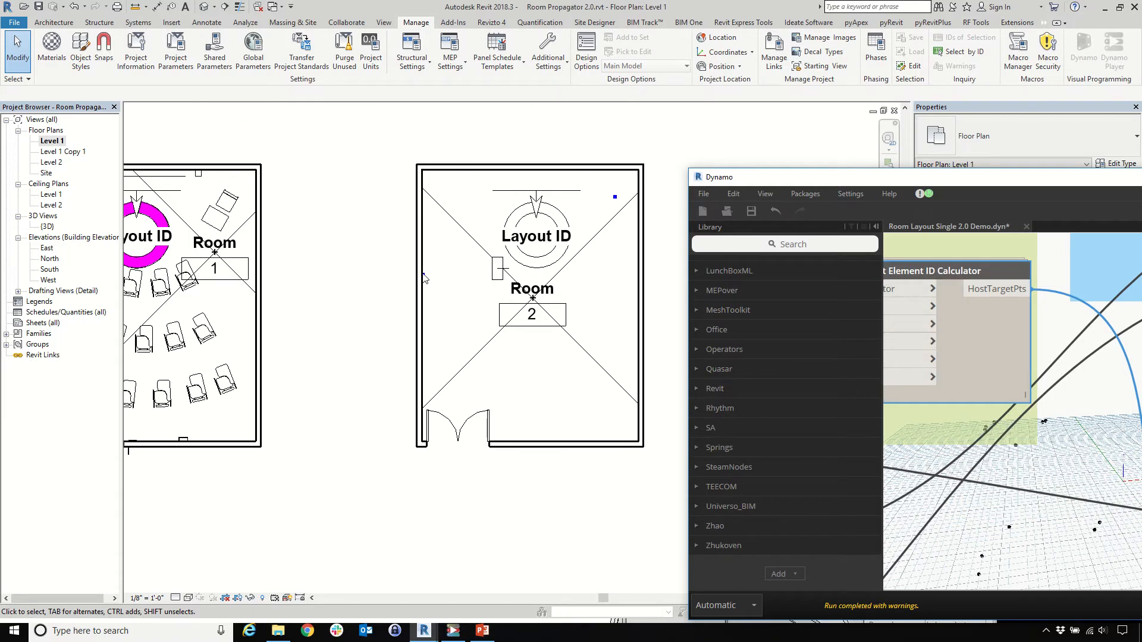
pyautogui.scroll(-5, 1014, 328)
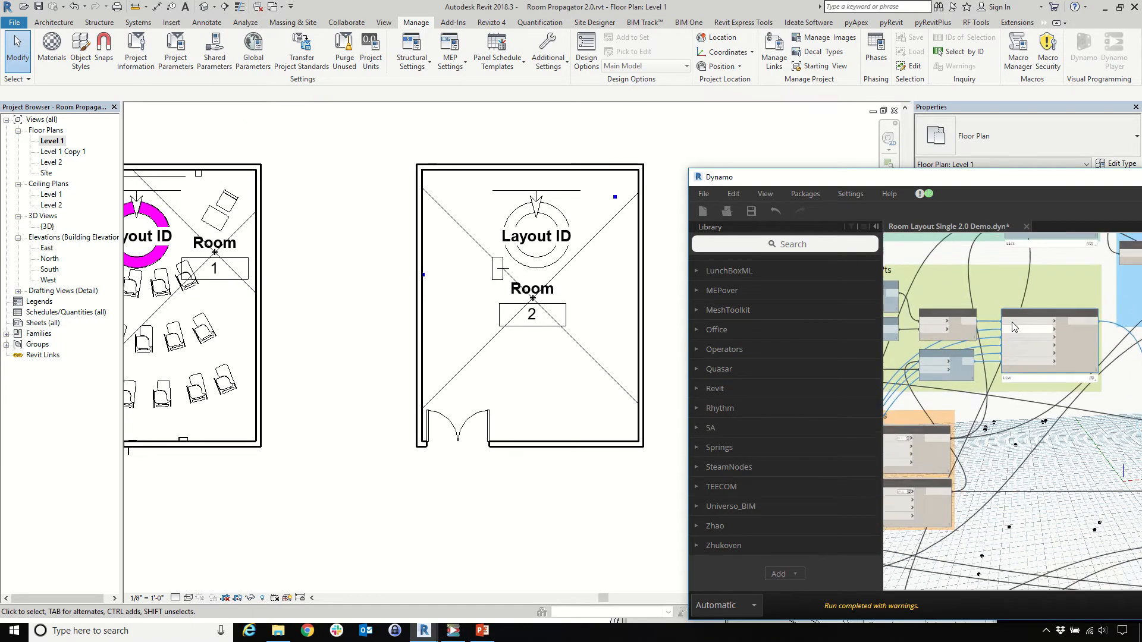
pyautogui.scroll(2, 1015, 327)
pyautogui.scroll(1, 443, 257)
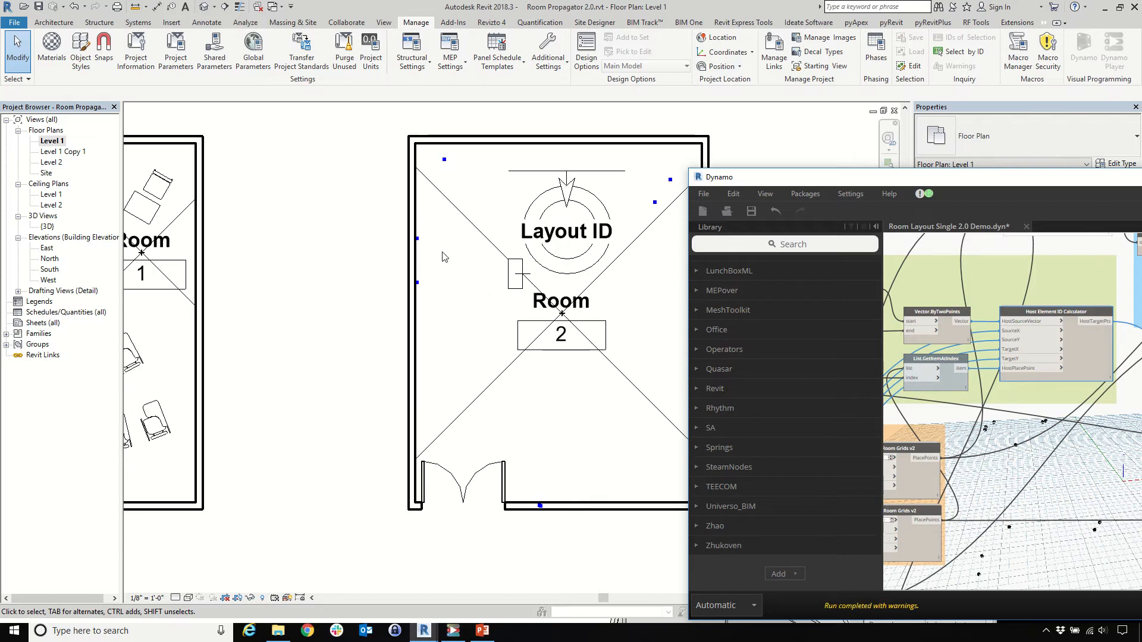
pyautogui.scroll(-2, 418, 242)
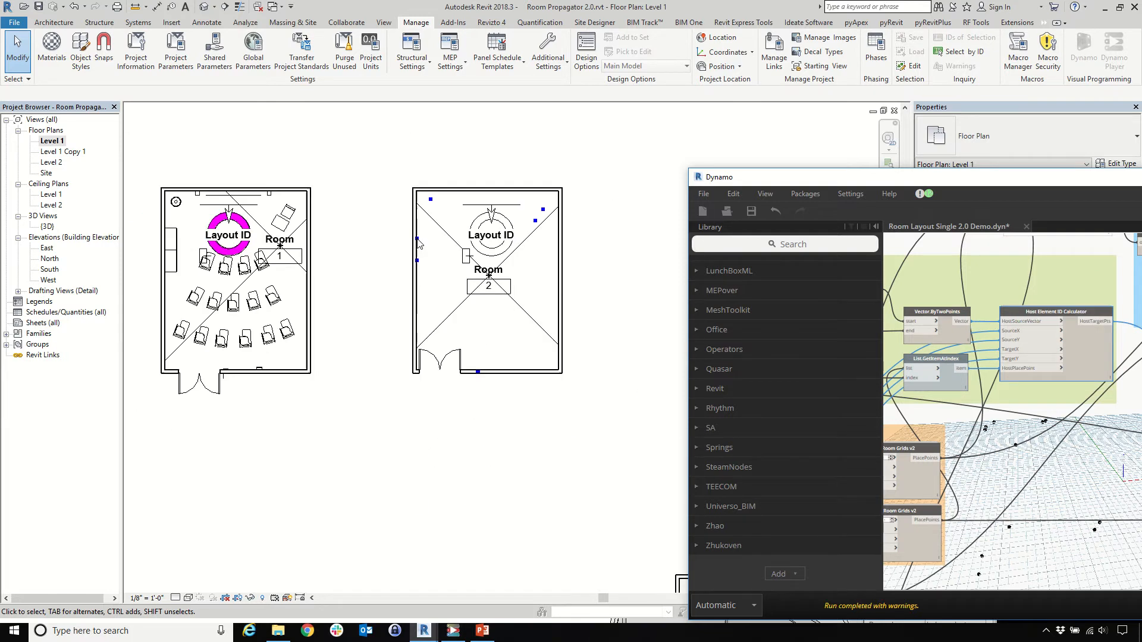
pyautogui.click(537, 227)
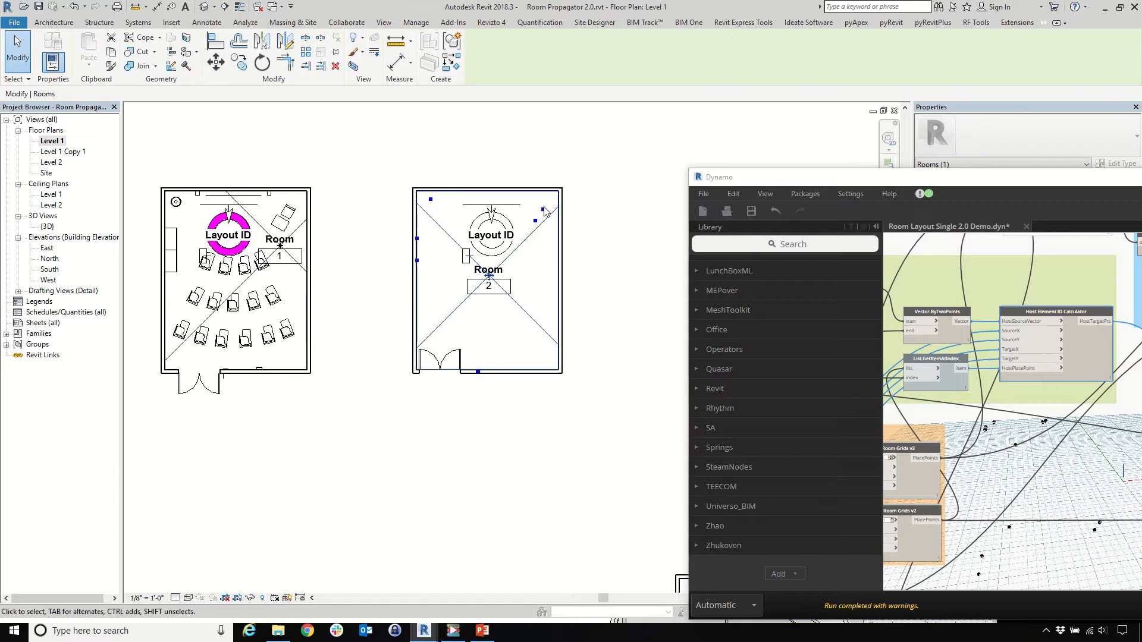
pyautogui.press('Escape')
# Examine the preview points in room 7, selecting its Layout ID annotation as the reference
pyautogui.scroll(-3, 545, 212)
pyautogui.scroll(4, 421, 343)
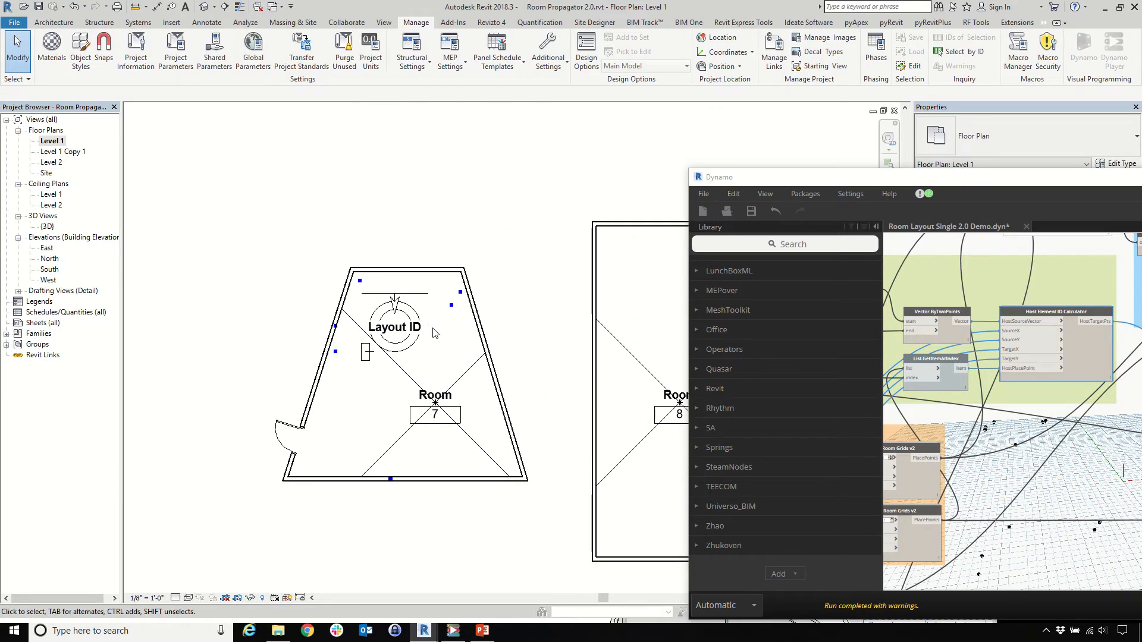
pyautogui.click(421, 340)
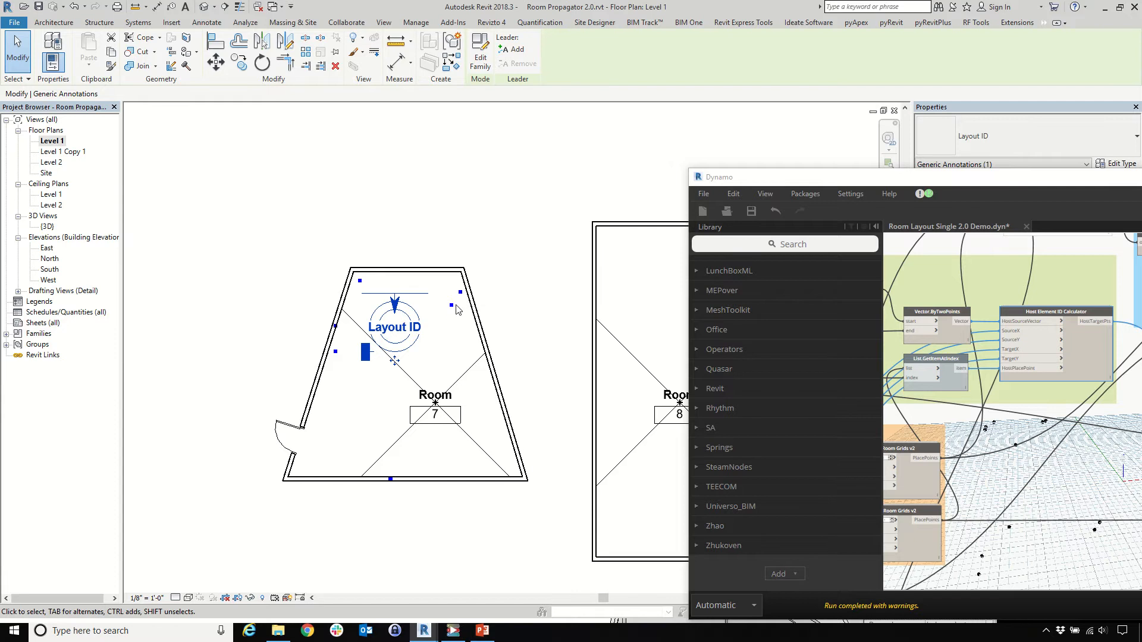
pyautogui.scroll(-2, 417, 342)
pyautogui.scroll(1, 396, 333)
pyautogui.scroll(-1, 415, 351)
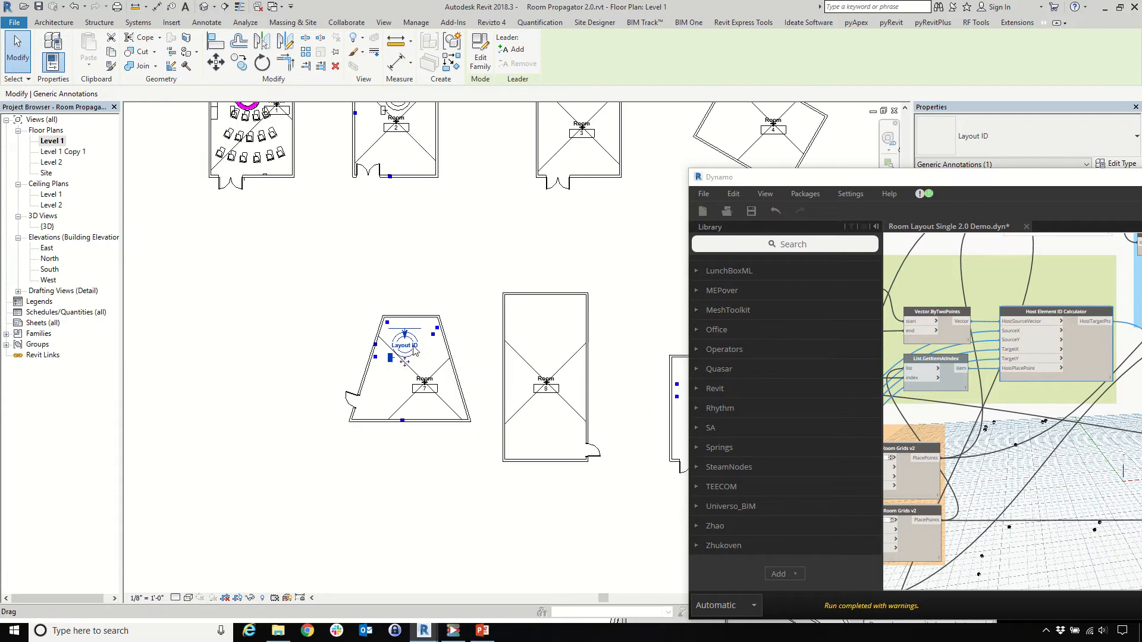
pyautogui.scroll(-2, 415, 351)
# Rotate room 2's Layout ID annotation 90° counterclockwise
pyautogui.scroll(4, 523, 315)
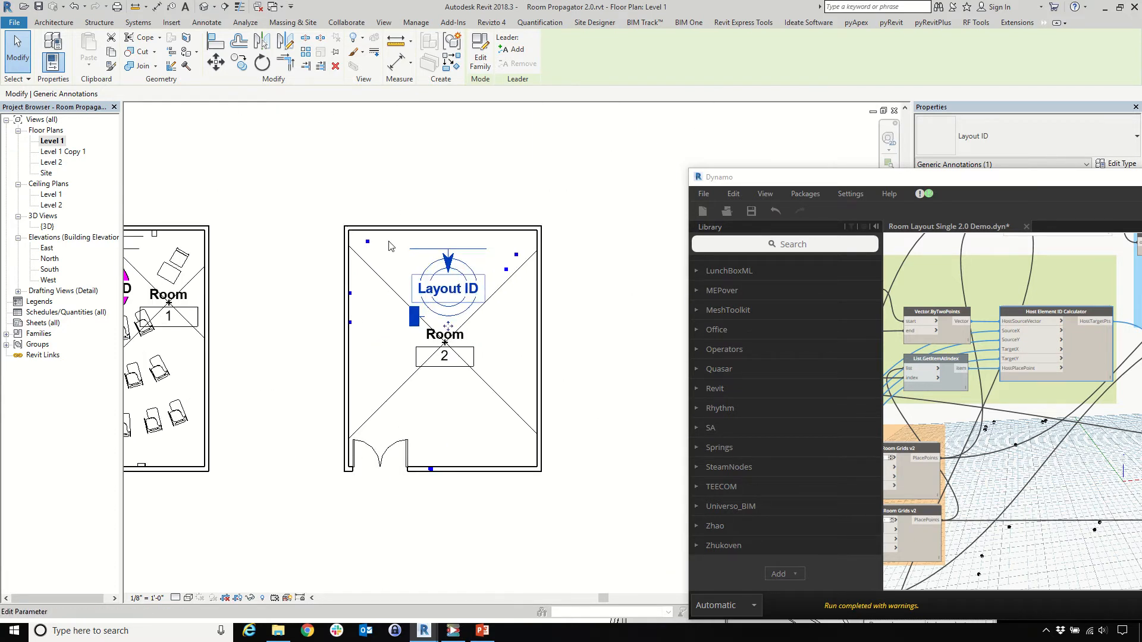
pyautogui.click(262, 63)
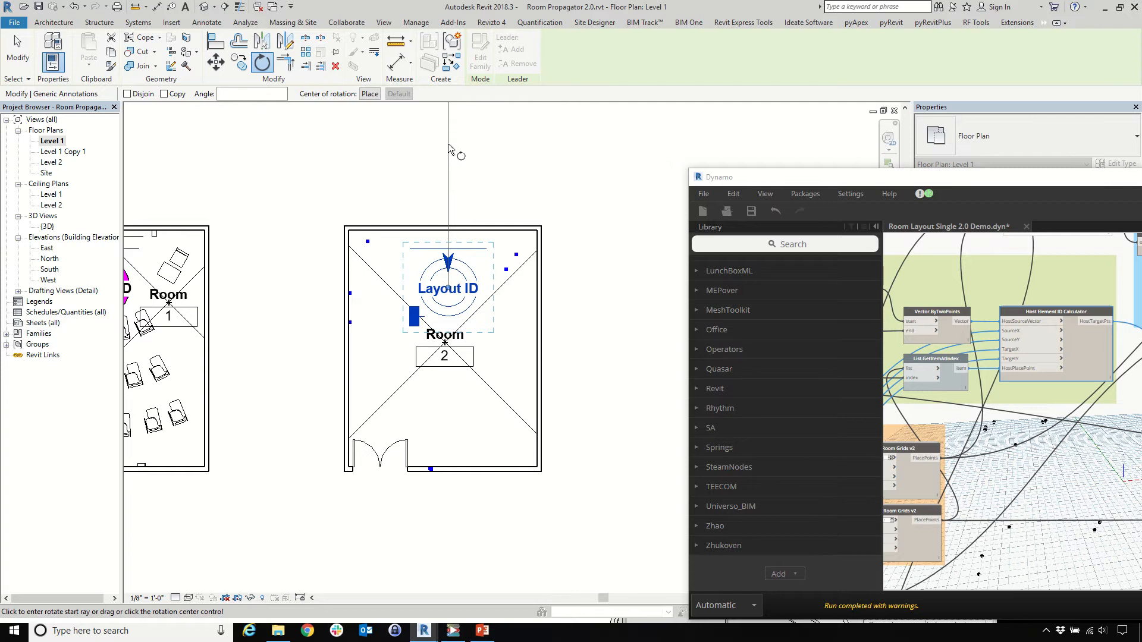
pyautogui.click(448, 144)
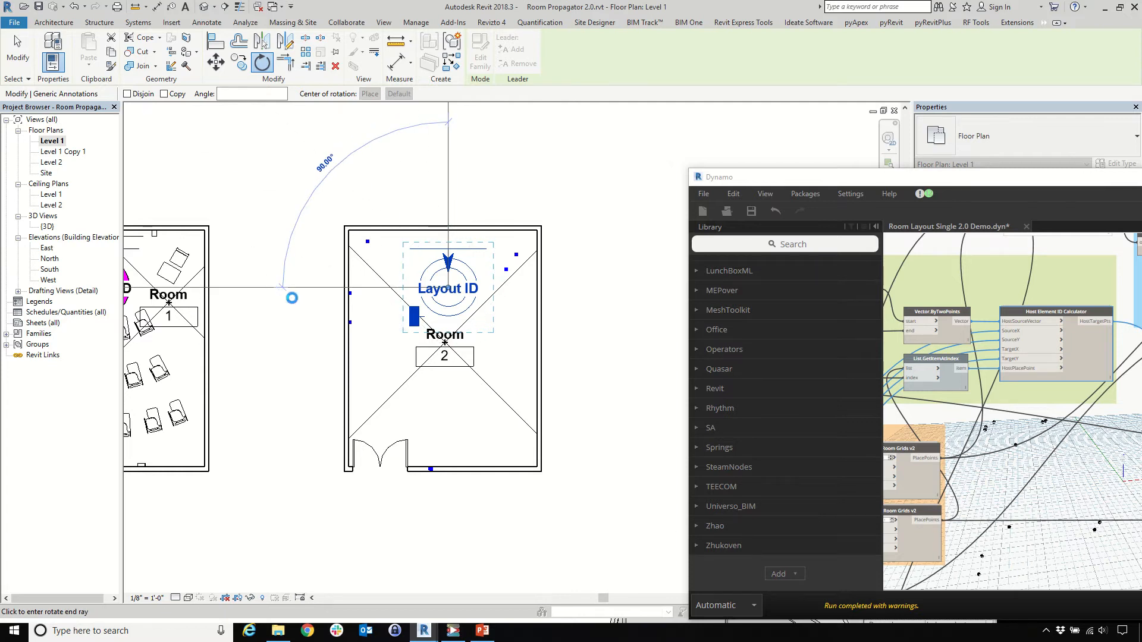
pyautogui.click(398, 329)
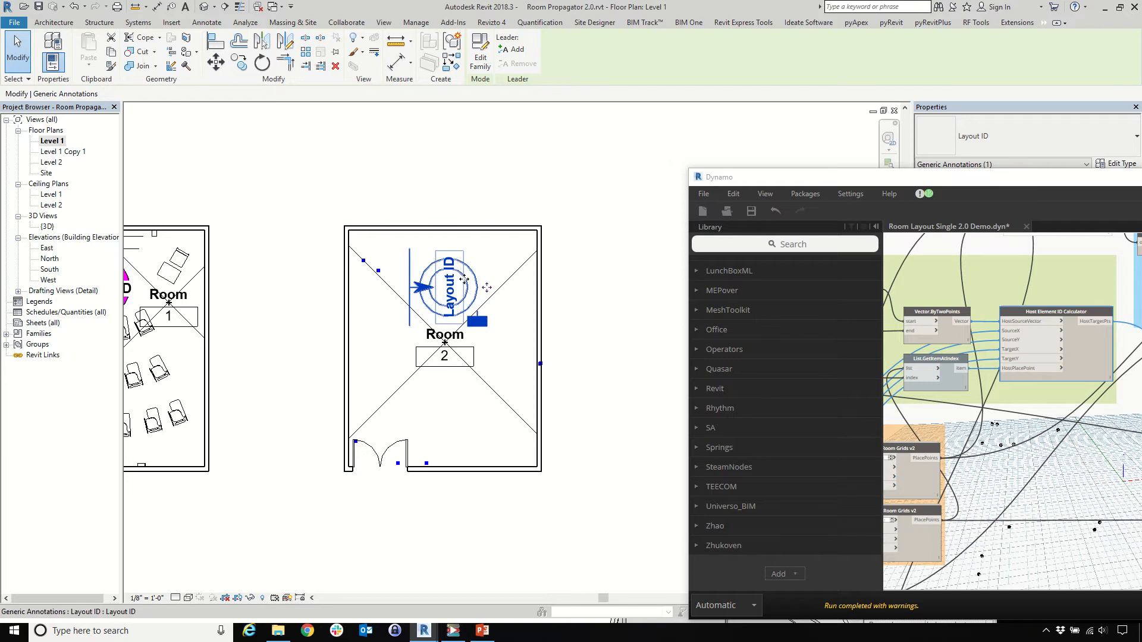
# Rotate room 2's Layout ID annotation 90° clockwise, back to its upright orientation
pyautogui.press('r')
pyautogui.press('o')
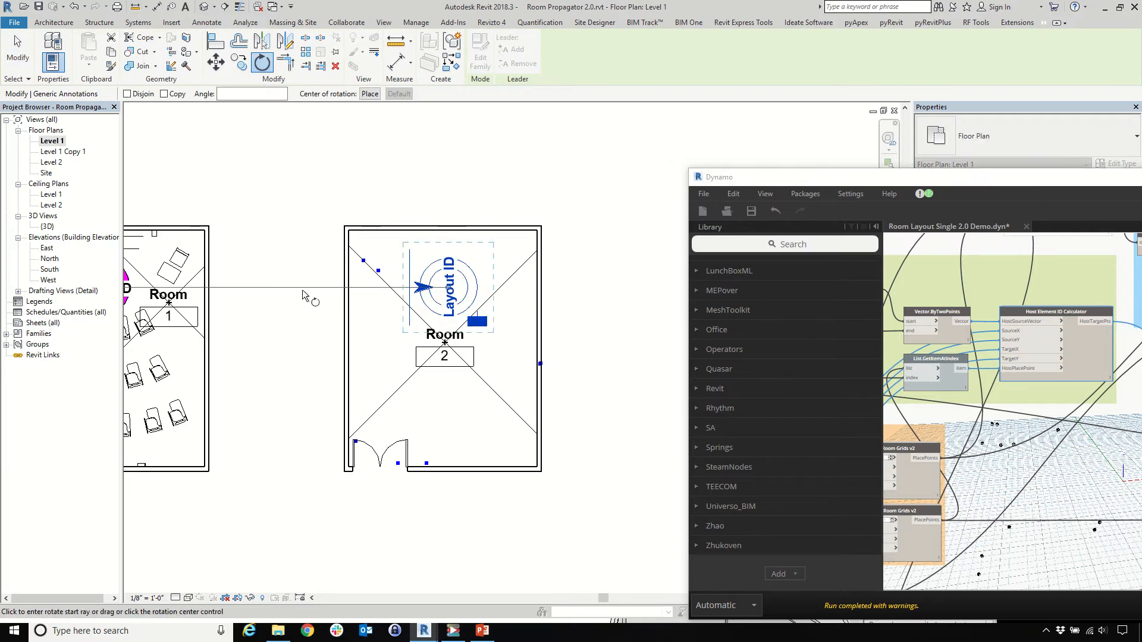
pyautogui.click(302, 289)
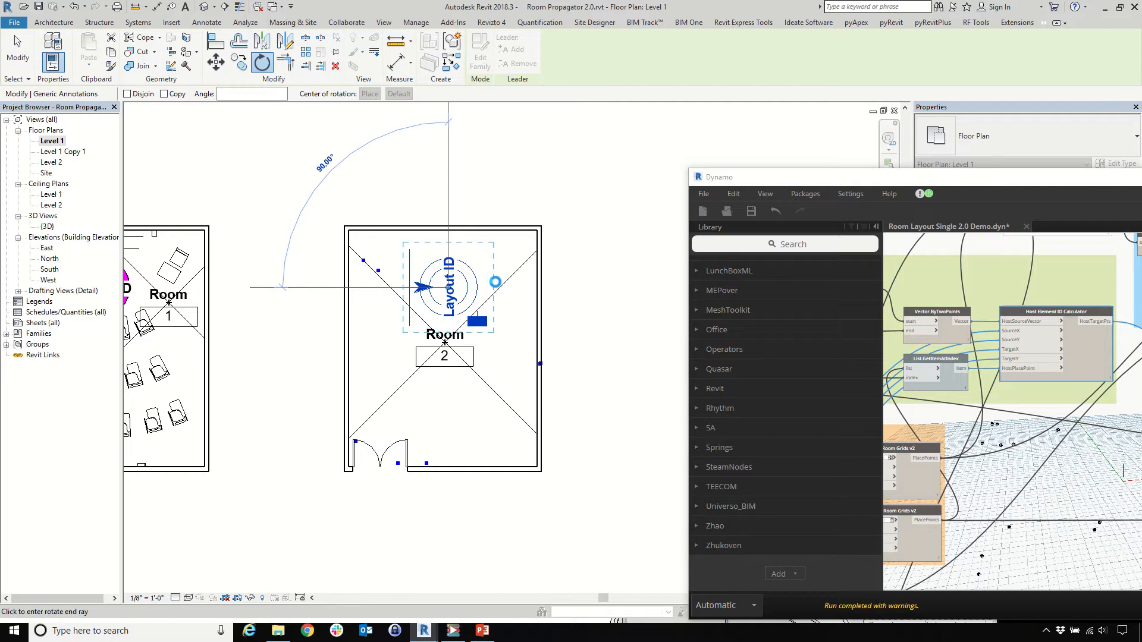
pyautogui.press('Escape')
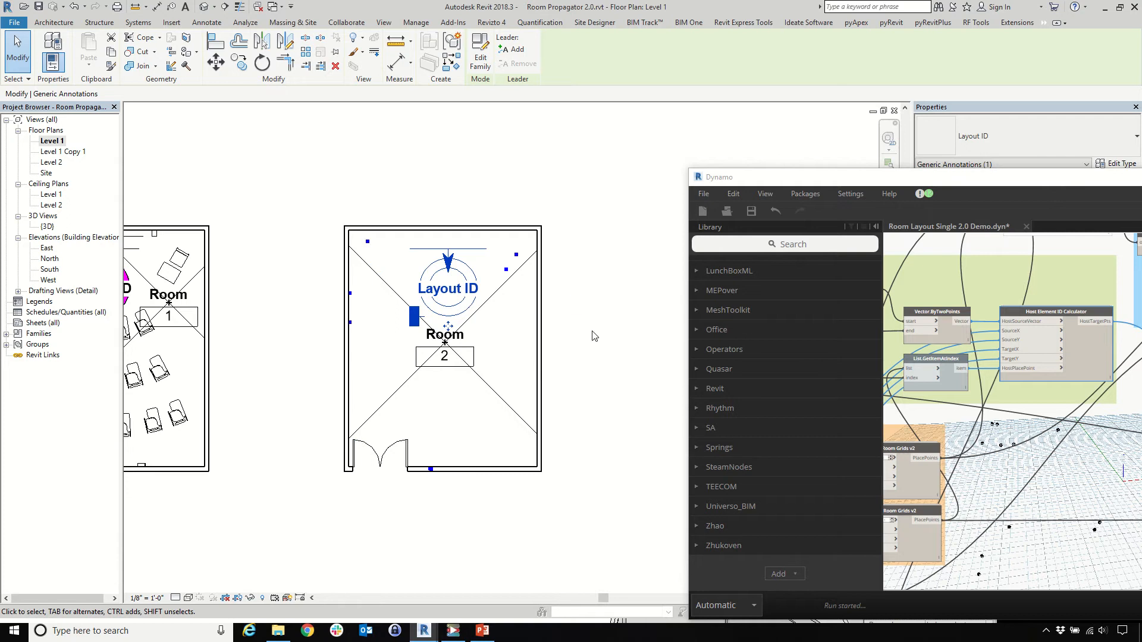
# Open the {3D} view and examine the preview points in the rooms that have a Layout ID
pyautogui.doubleClick(47, 227)
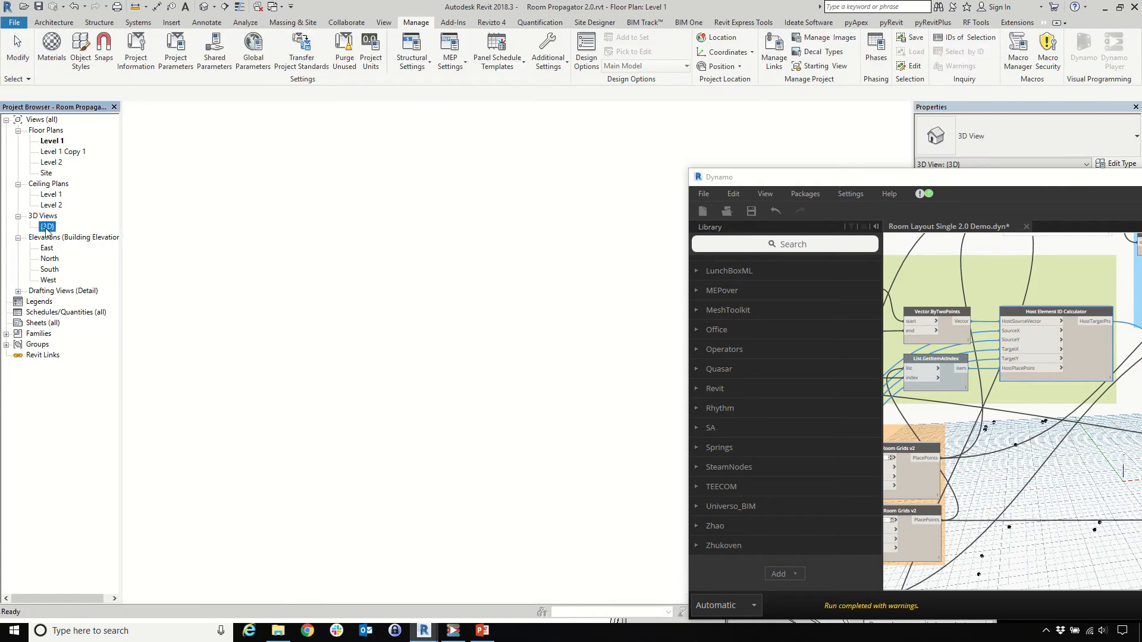
pyautogui.scroll(-5, 302, 315)
pyautogui.scroll(8, 515, 442)
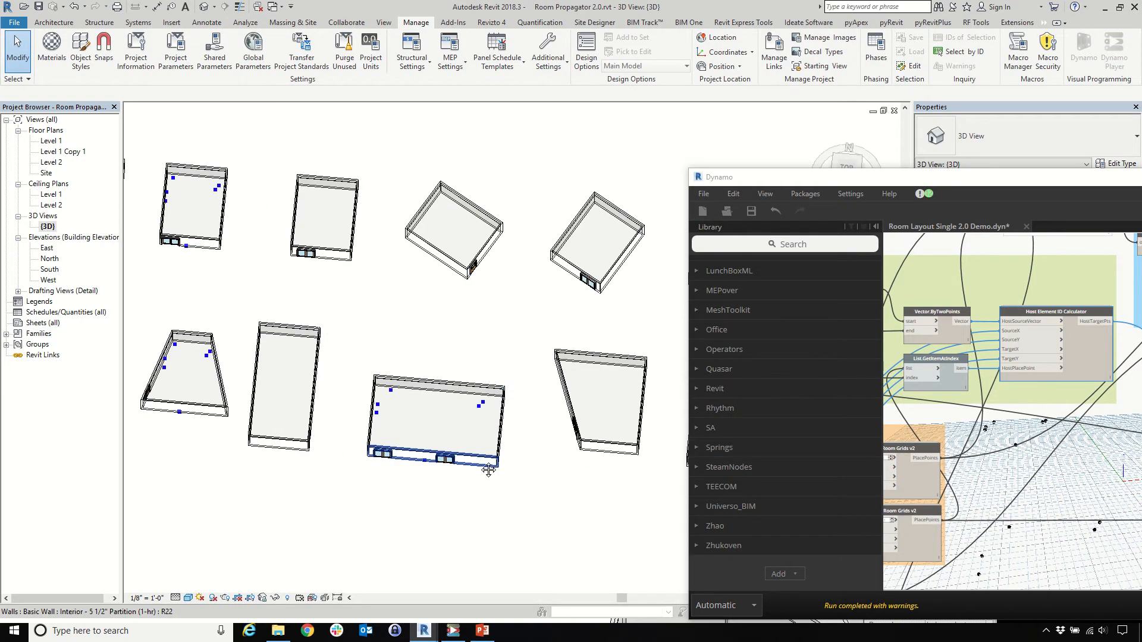
pyautogui.scroll(1, 369, 401)
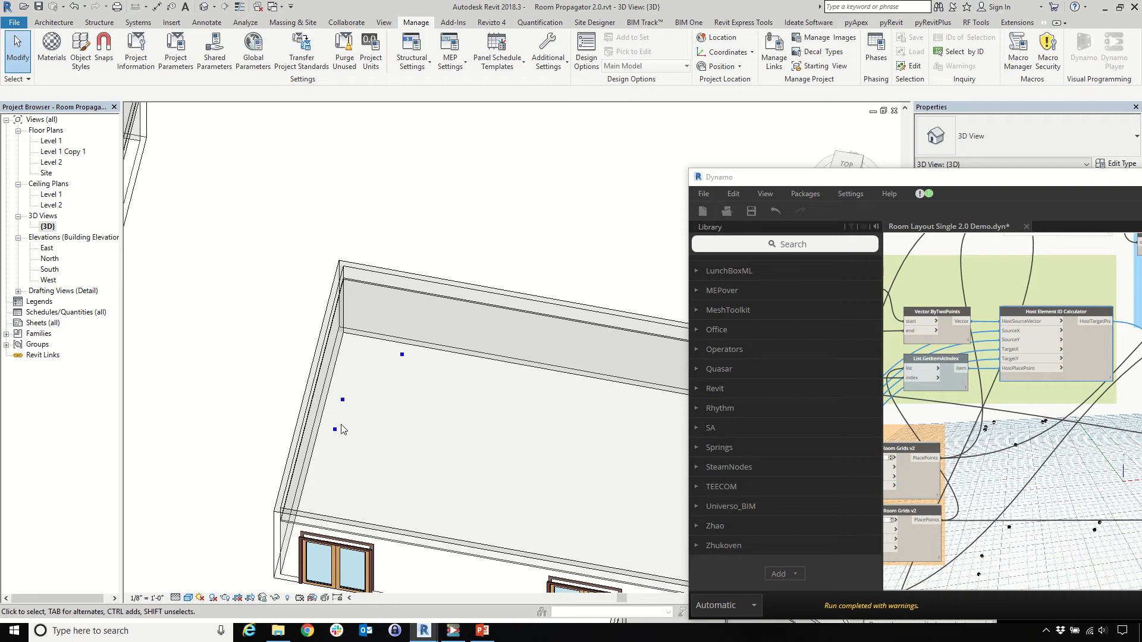
pyautogui.scroll(-10, 345, 428)
pyautogui.scroll(2, 459, 411)
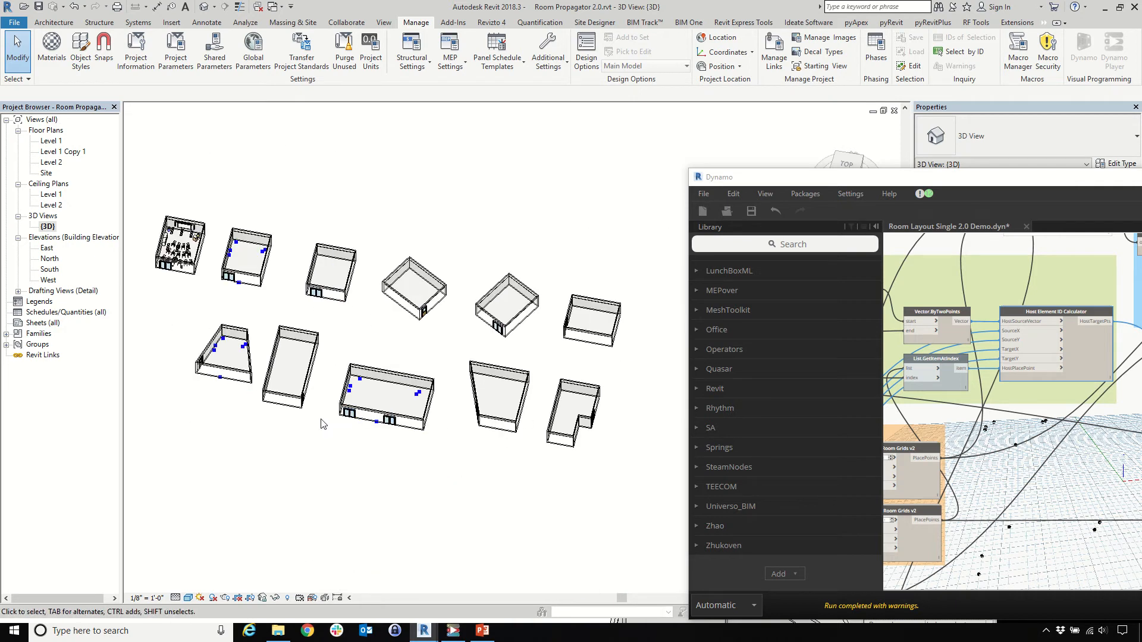
pyautogui.scroll(-1, 459, 410)
pyautogui.scroll(3, 288, 321)
pyautogui.scroll(-2, 502, 321)
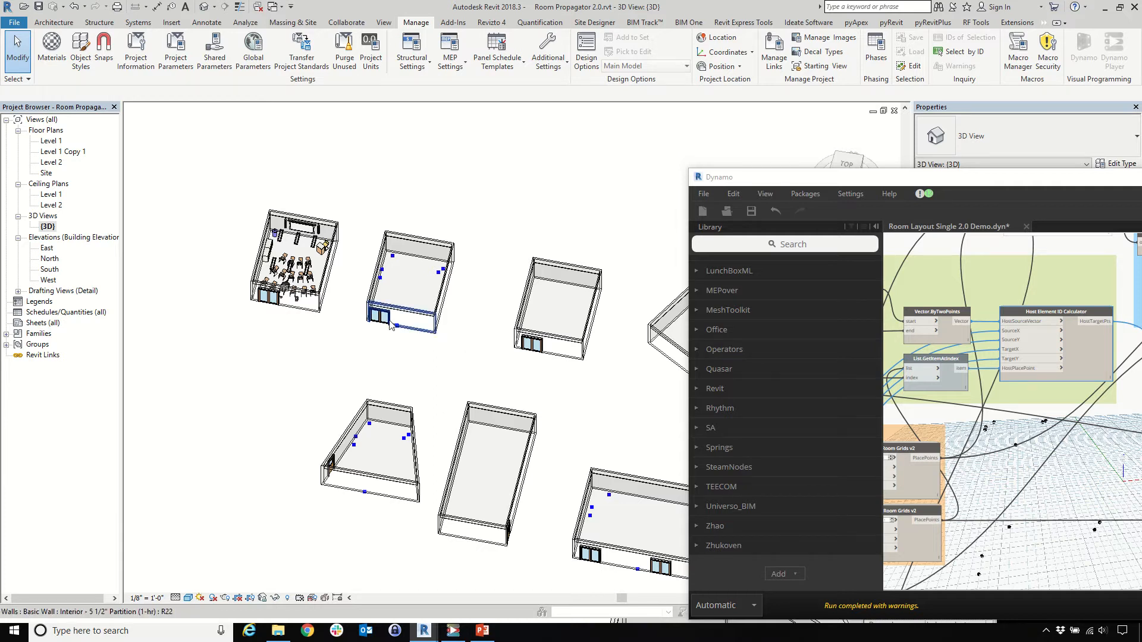
# Select tablet-arm chairs in the furnished room in turn and compare the layout with the neighbouring room's preview points
pyautogui.scroll(4, 311, 268)
pyautogui.click(317, 233)
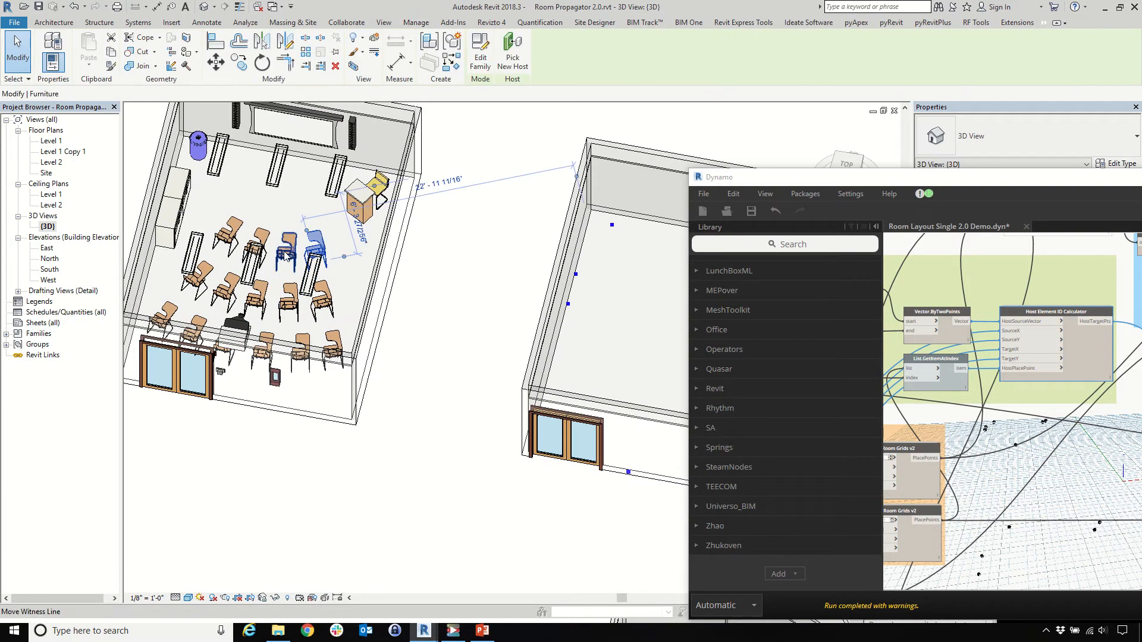
pyautogui.click(289, 241)
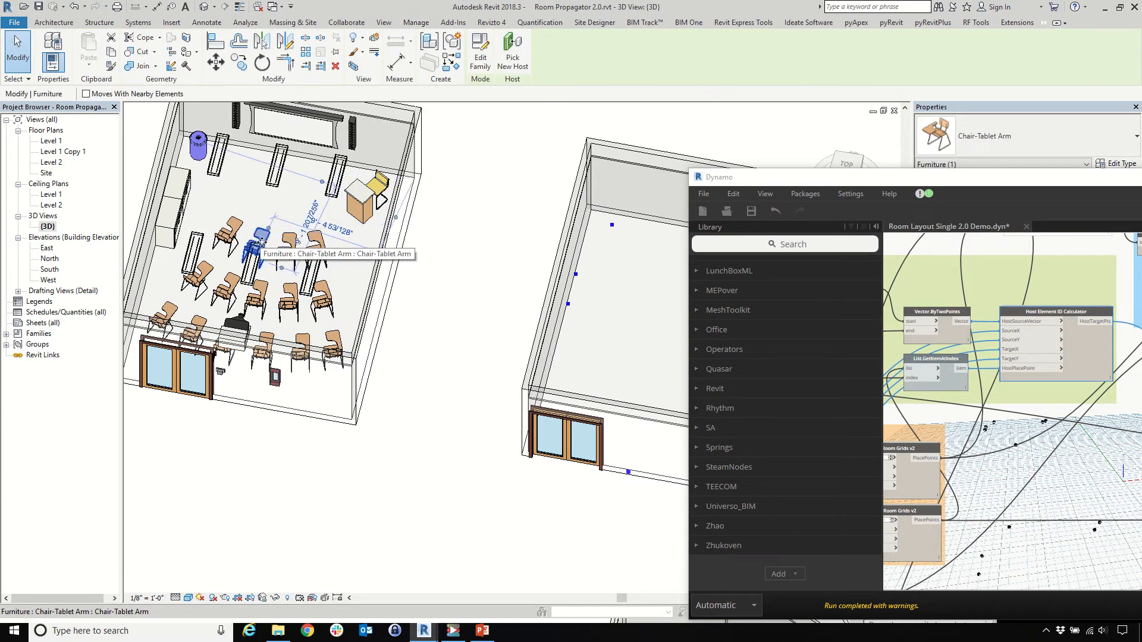
pyautogui.scroll(-3, 288, 393)
pyautogui.scroll(3, 283, 387)
pyautogui.keyDown('shift'); pyautogui.moveTo(282, 387); pyautogui.dragTo(306, 348, button='middle'); pyautogui.keyUp('shift')
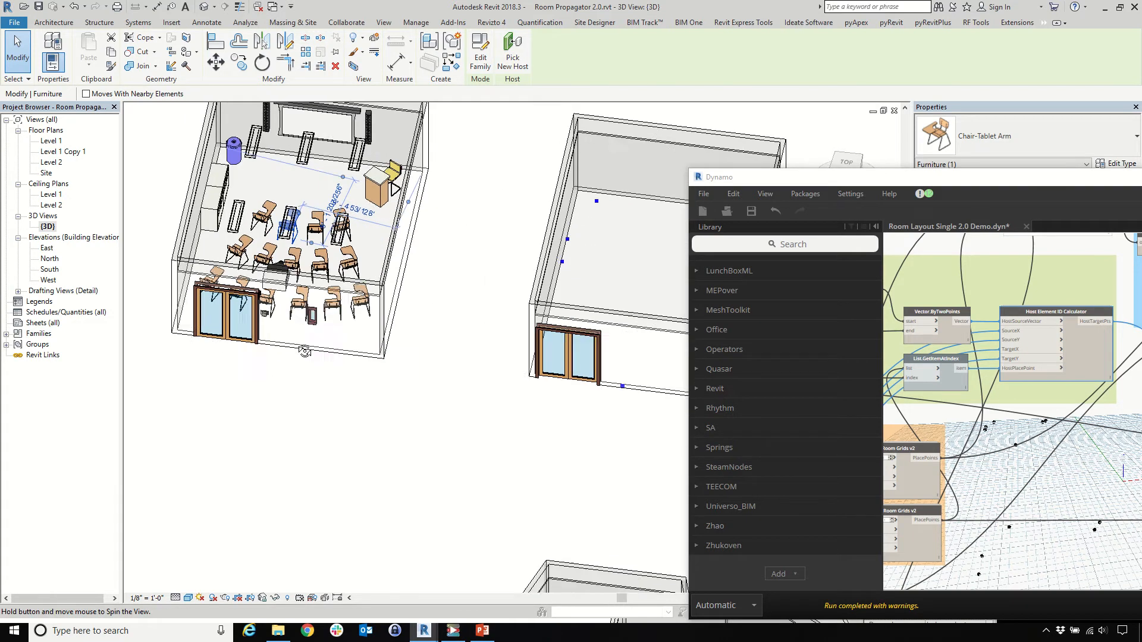
pyautogui.scroll(-4, 306, 351)
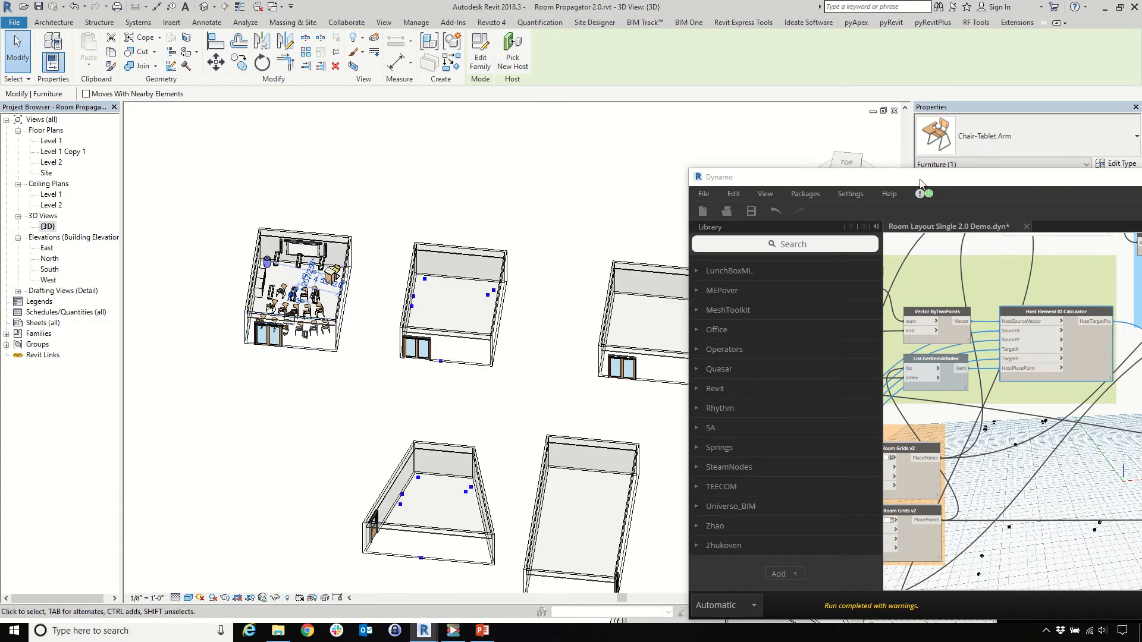
# Move the Dynamo window fully into view over the model and switch to the Room Layout Propagator.pptx presentation in PowerPoint
pyautogui.moveTo(920, 183); pyautogui.dragTo(845, 128)
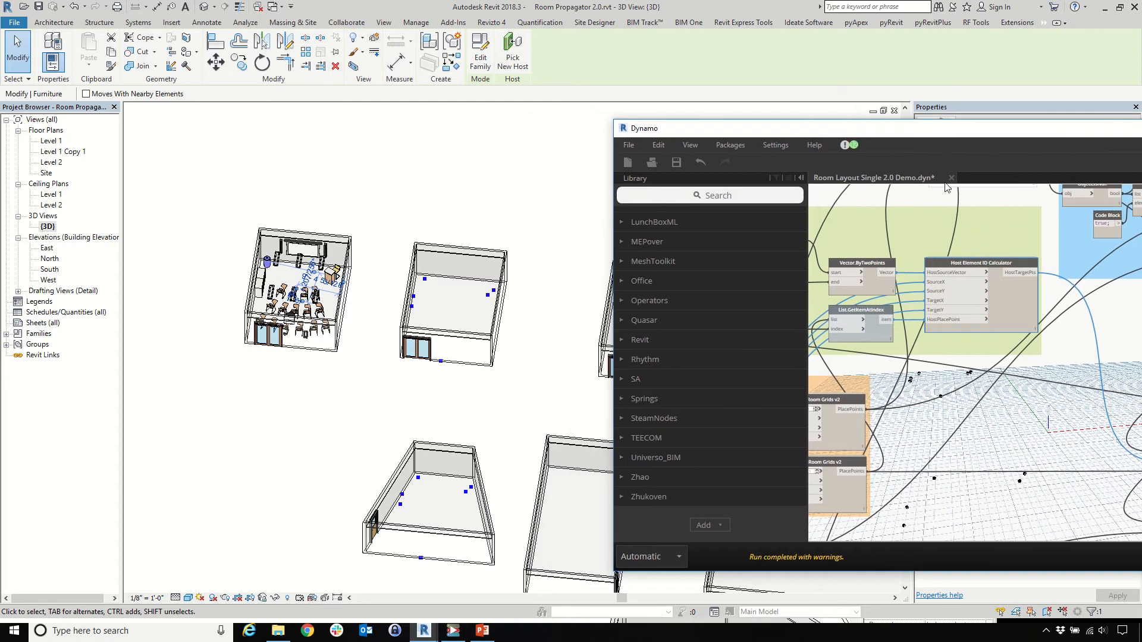
pyautogui.moveTo(946, 141); pyautogui.dragTo(599, 186)
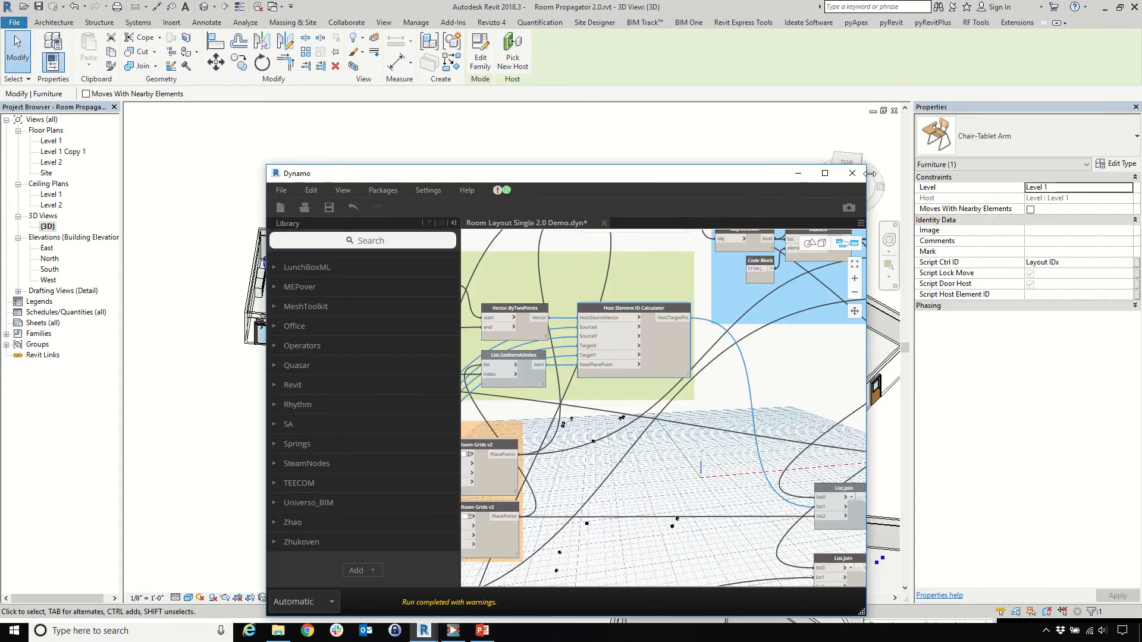
pyautogui.click(483, 632)
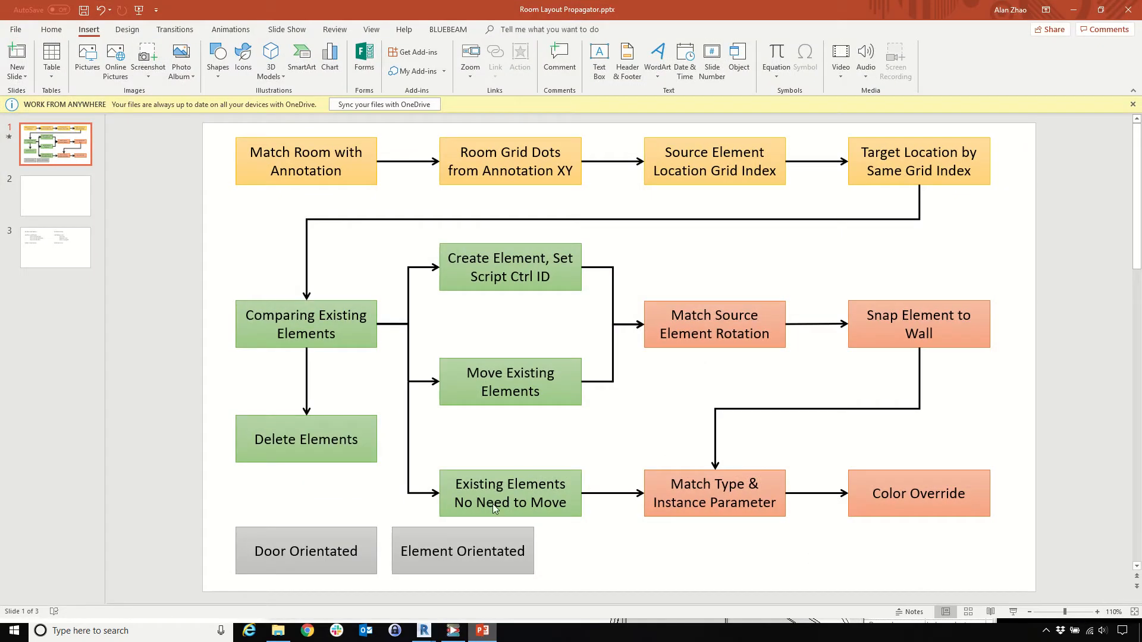
# Review the flowchart boxes from Match Room with Annotation through Target Location by Same Grid Index to Create Element, Set Script Ctrl ID
pyautogui.click(309, 153)
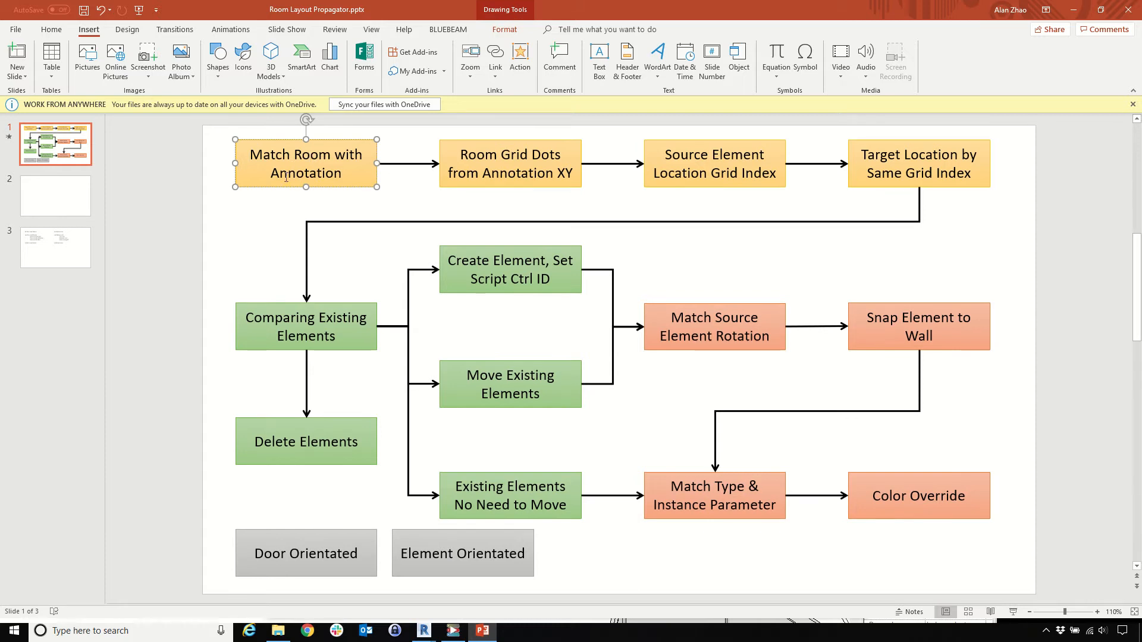
pyautogui.moveTo(484, 158); pyautogui.dragTo(557, 173)
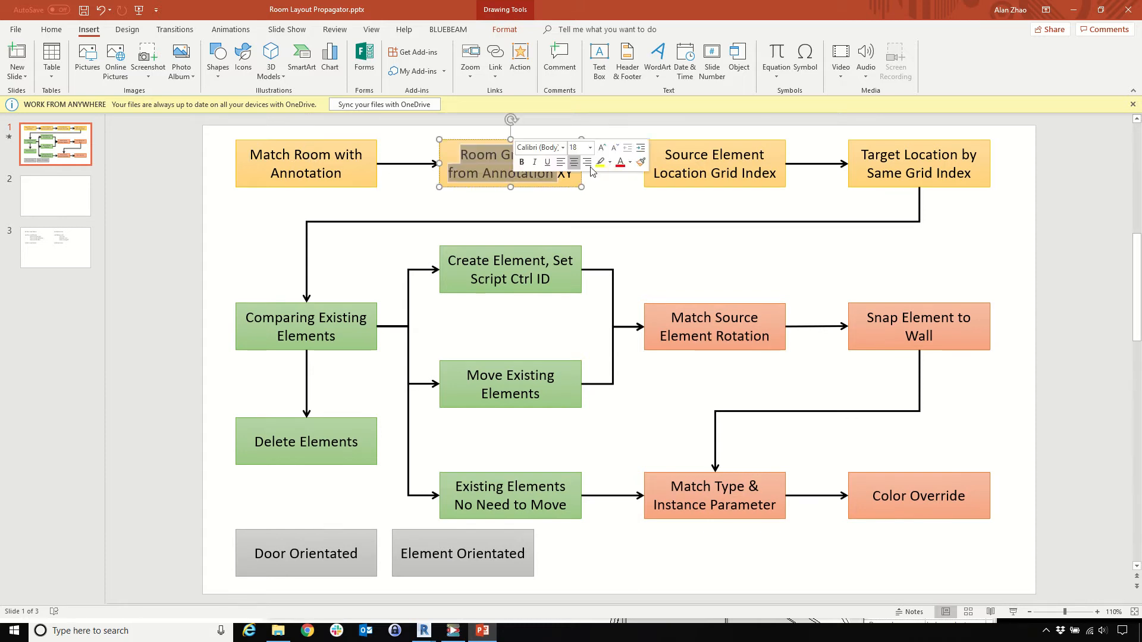
pyautogui.moveTo(700, 154); pyautogui.dragTo(744, 173)
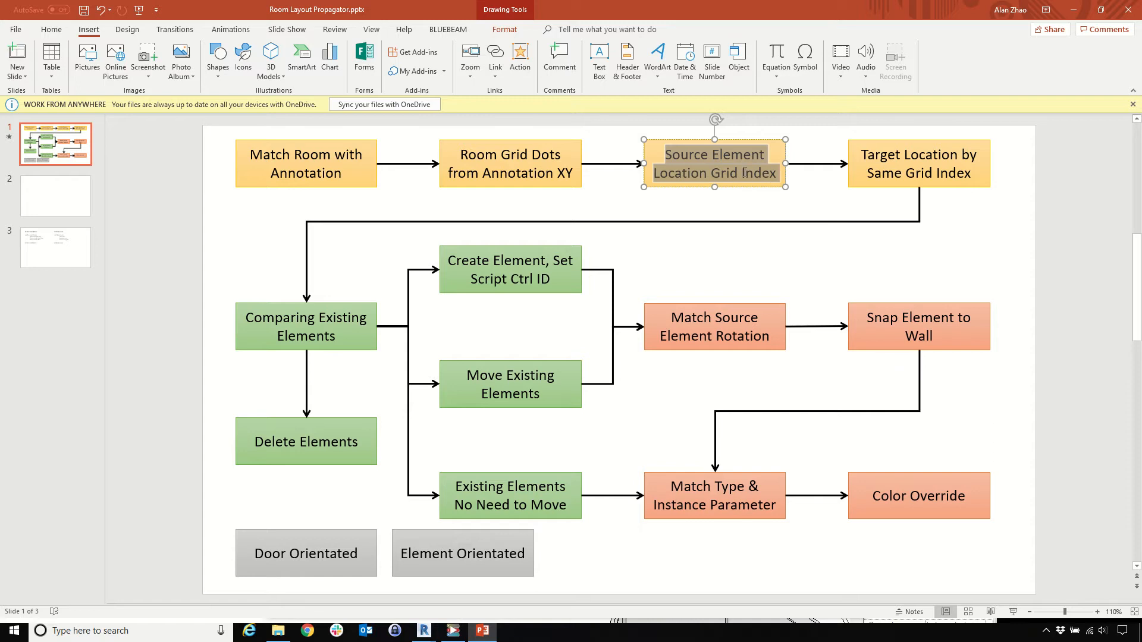
pyautogui.moveTo(904, 155); pyautogui.dragTo(973, 187)
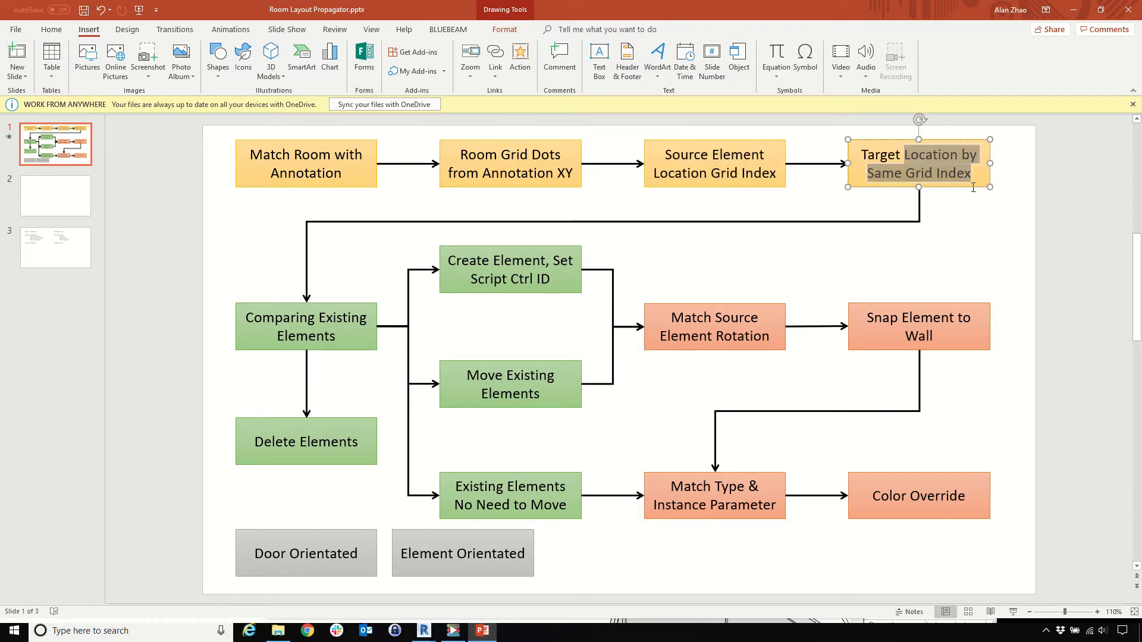
pyautogui.moveTo(447, 258); pyautogui.dragTo(530, 290)
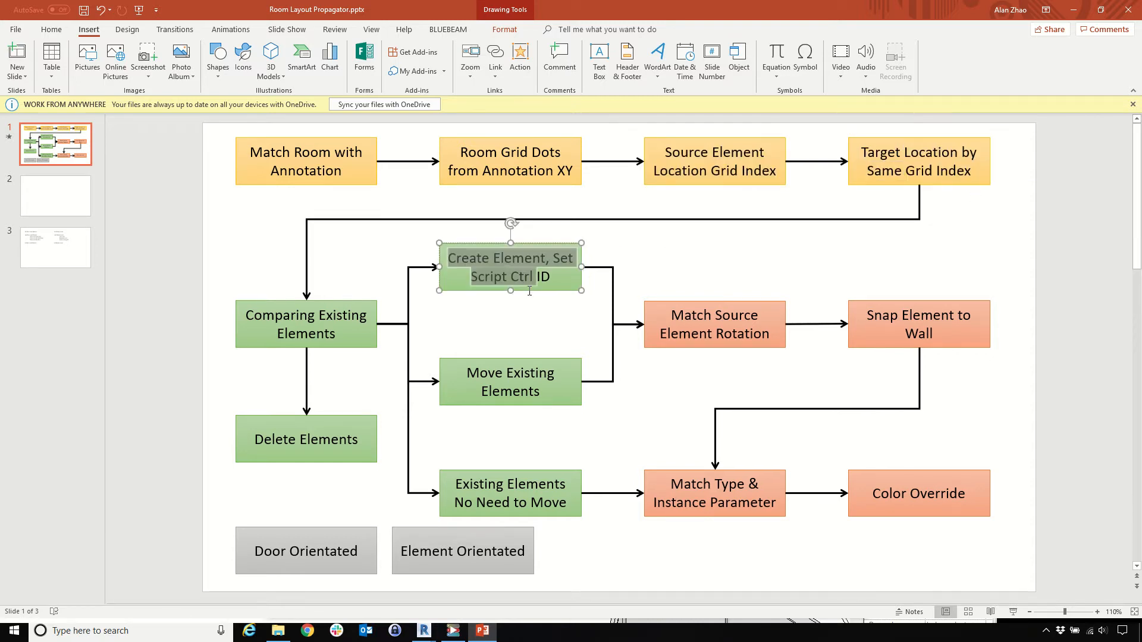
# Try placing the Door Orientated and Element Orientated boxes below the yellow boxes on the flowchart, and undo both moves
pyautogui.click(280, 553)
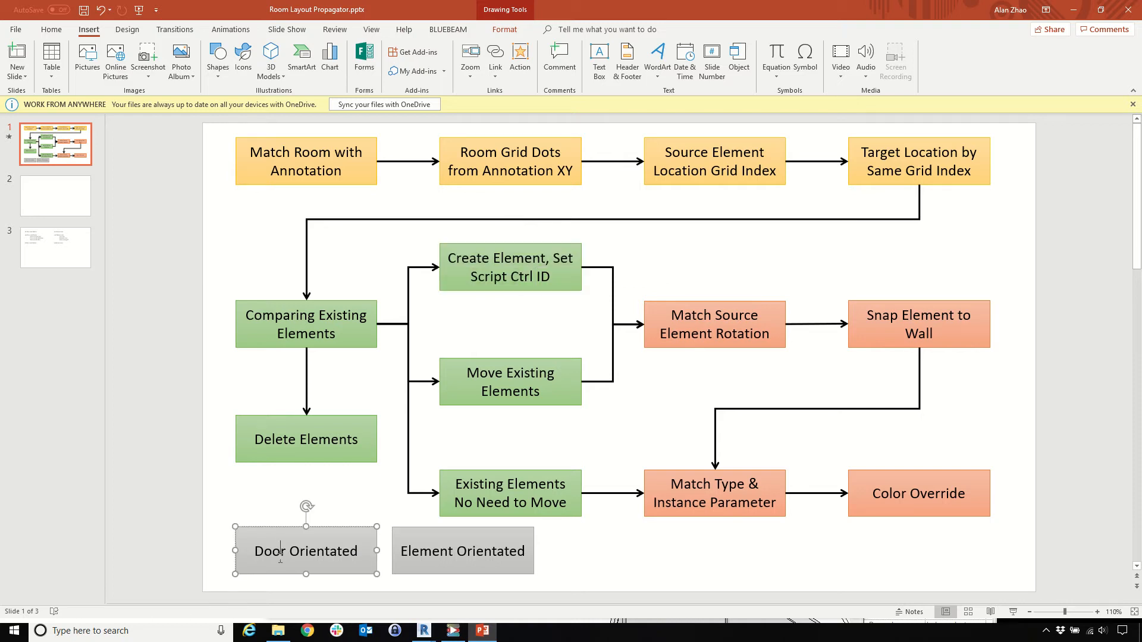
pyautogui.moveTo(272, 532); pyautogui.dragTo(271, 217)
pyautogui.moveTo(433, 532); pyautogui.dragTo(479, 208)
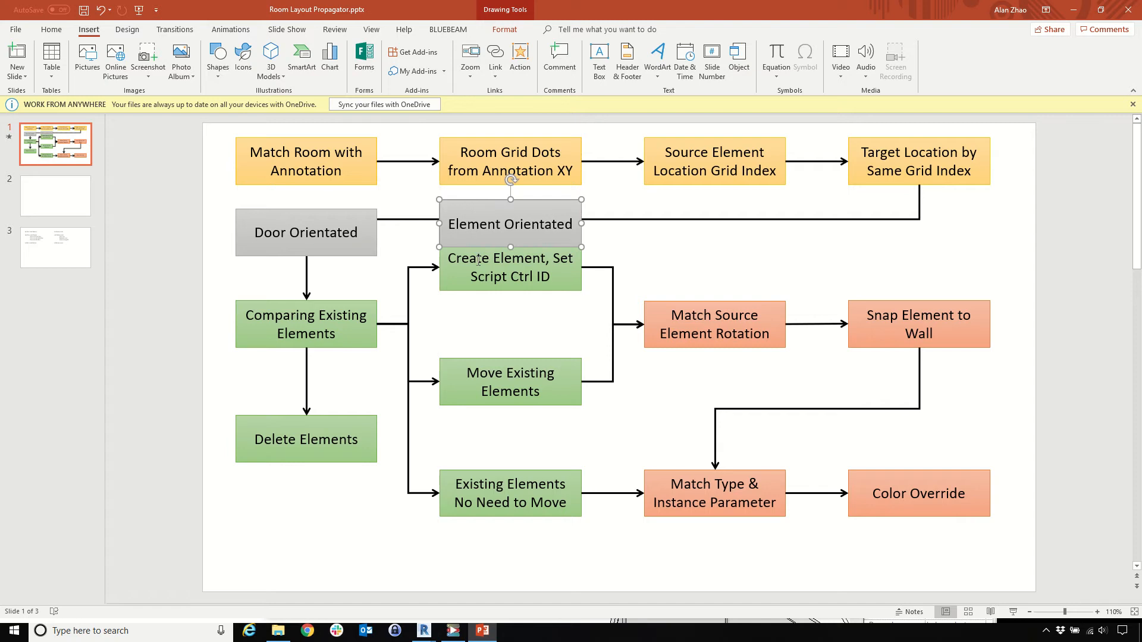
pyautogui.click(98, 10)
pyautogui.click(99, 10)
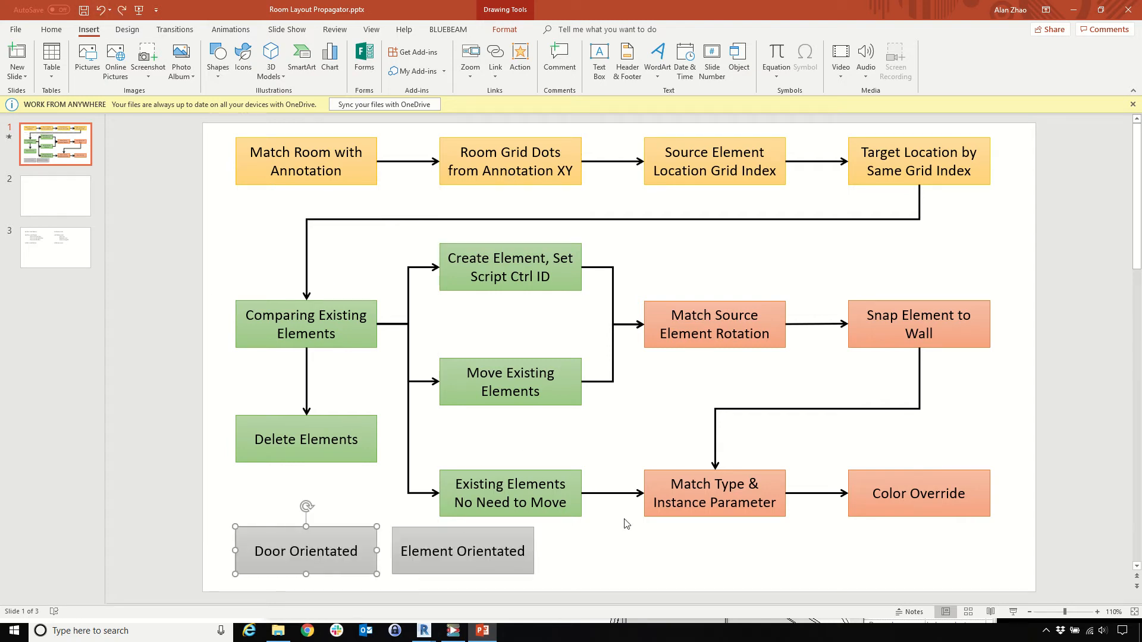
# Put the PowerPoint presentation away, return to the Revit model, close the Dynamo window and clear the chair selection
pyautogui.moveTo(585, 2); pyautogui.dragTo(654, 349)
pyautogui.click(1132, 358)
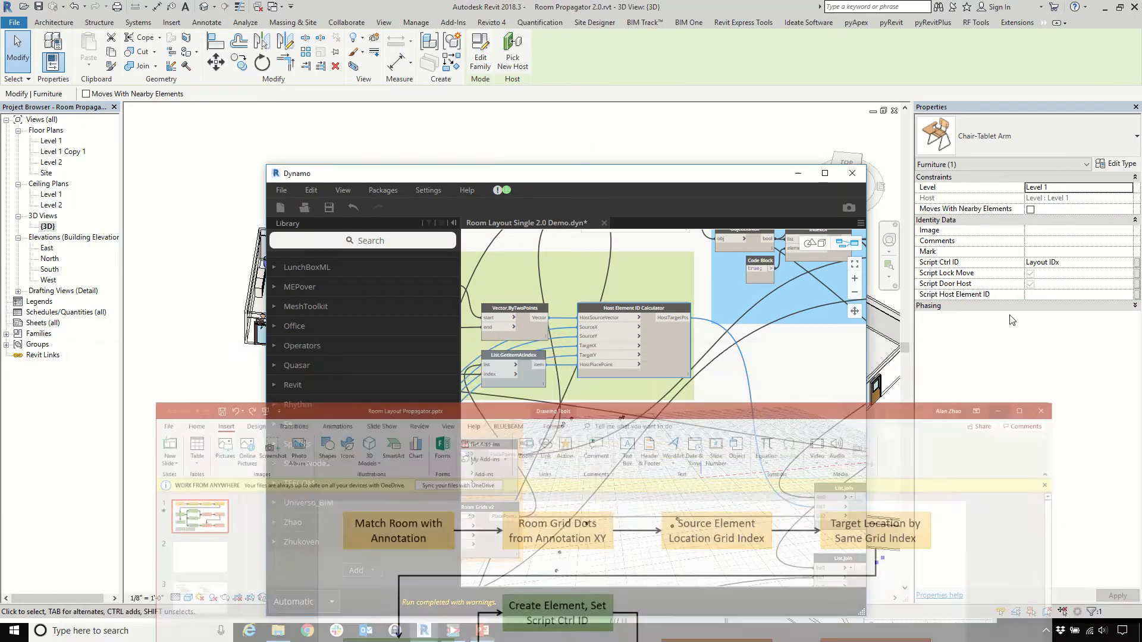
pyautogui.moveTo(671, 179); pyautogui.dragTo(834, 143)
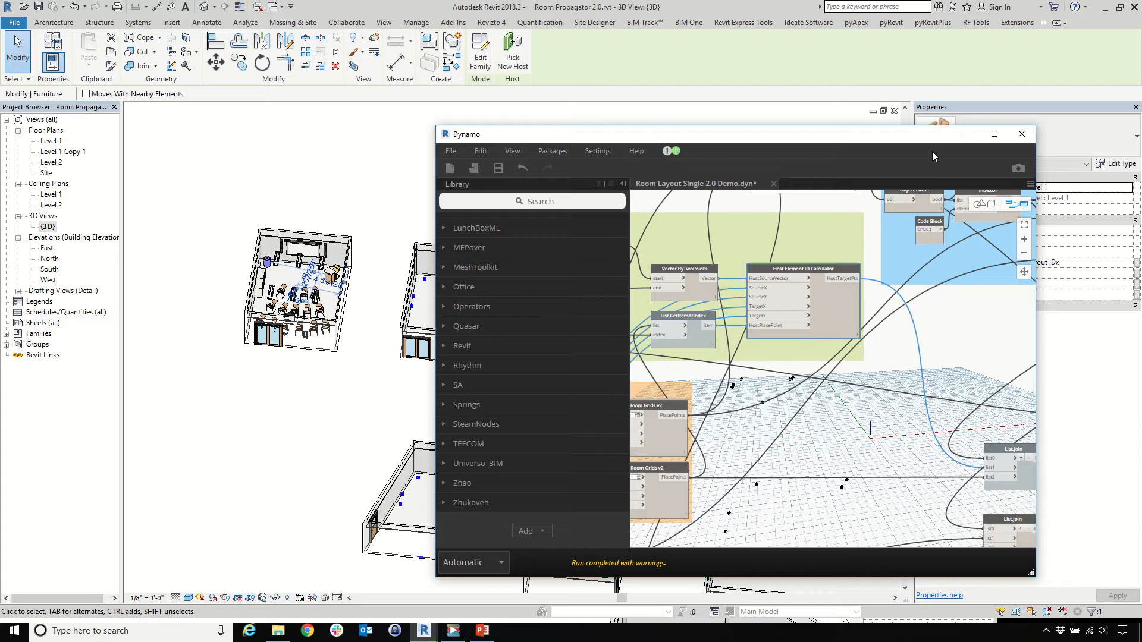
pyautogui.click(1022, 133)
pyautogui.click(779, 393)
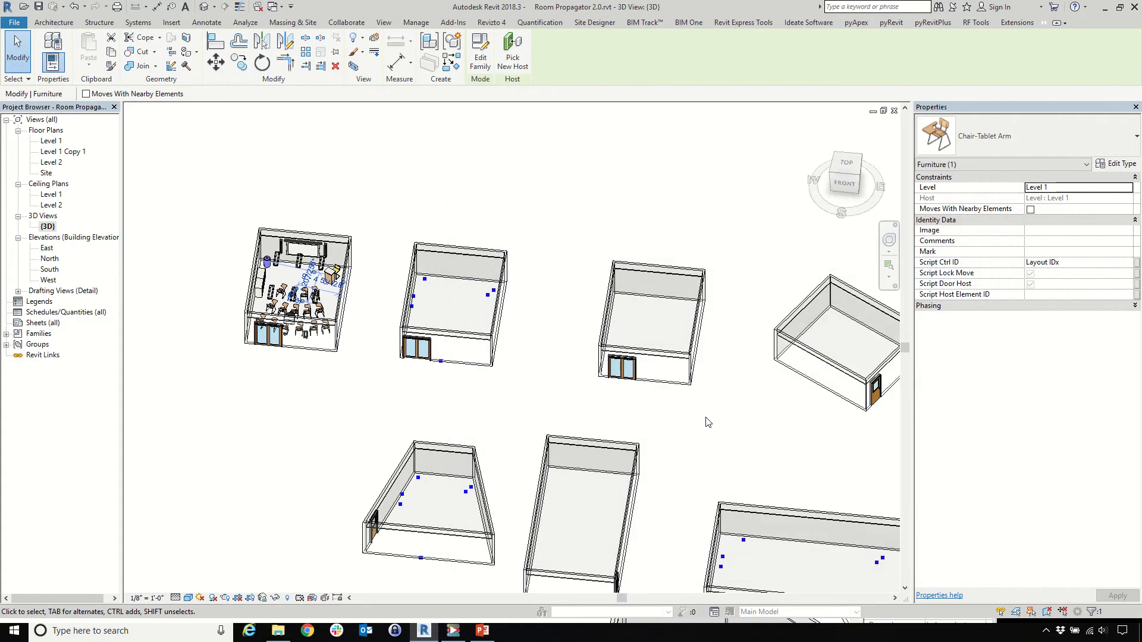
pyautogui.click(709, 435)
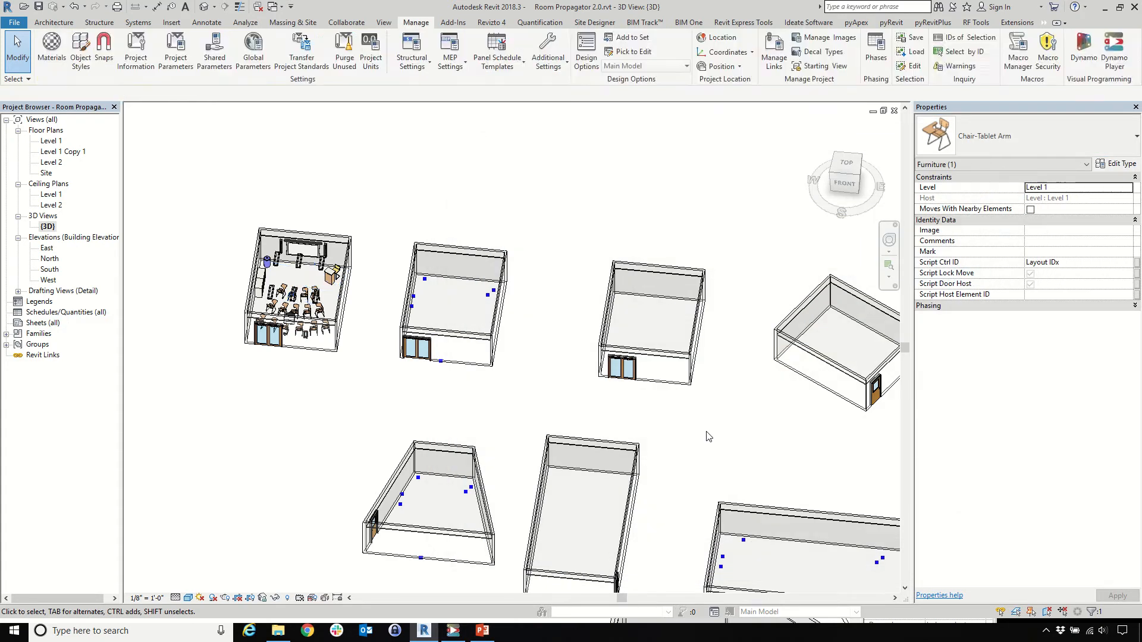
# Undo the last 27 commands in the Revit model, back through the earliest listed Rotate
pyautogui.click(84, 6)
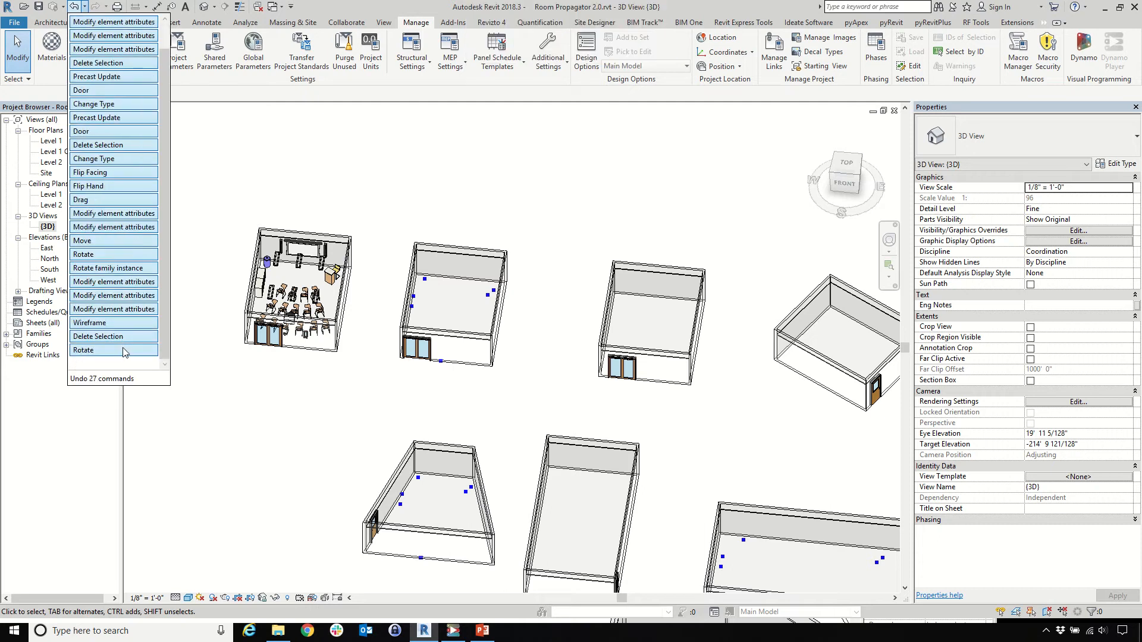
pyautogui.click(123, 351)
pyautogui.scroll(-3, 448, 427)
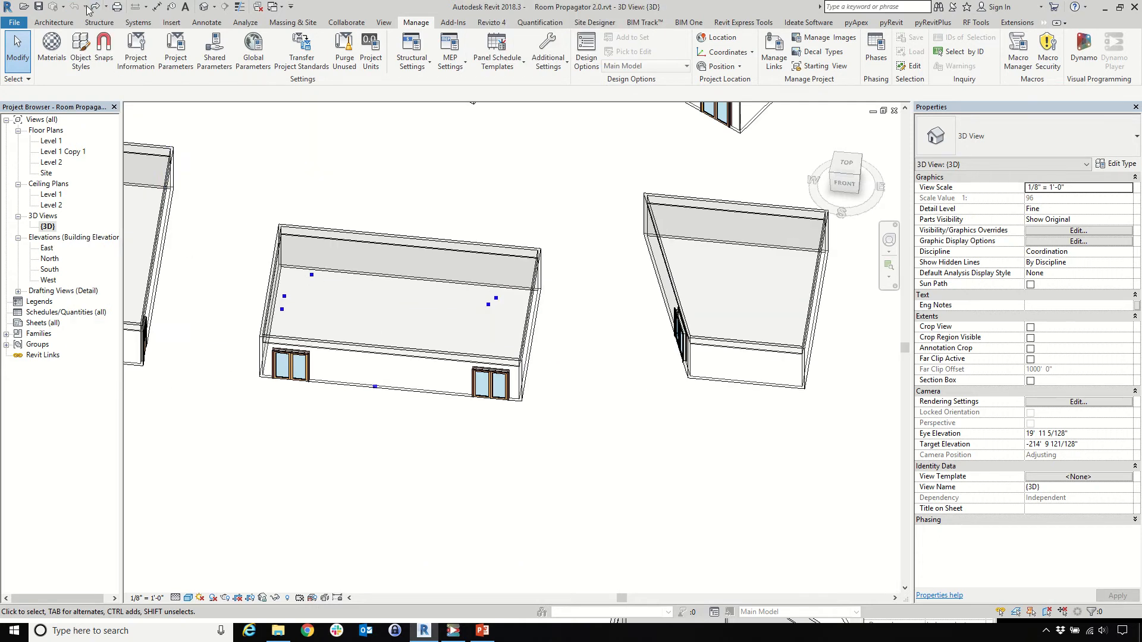
# Open the Level 1 floor plan and run the Room Layout Propagator 2.0 script from Dynamo Player
pyautogui.doubleClick(51, 141)
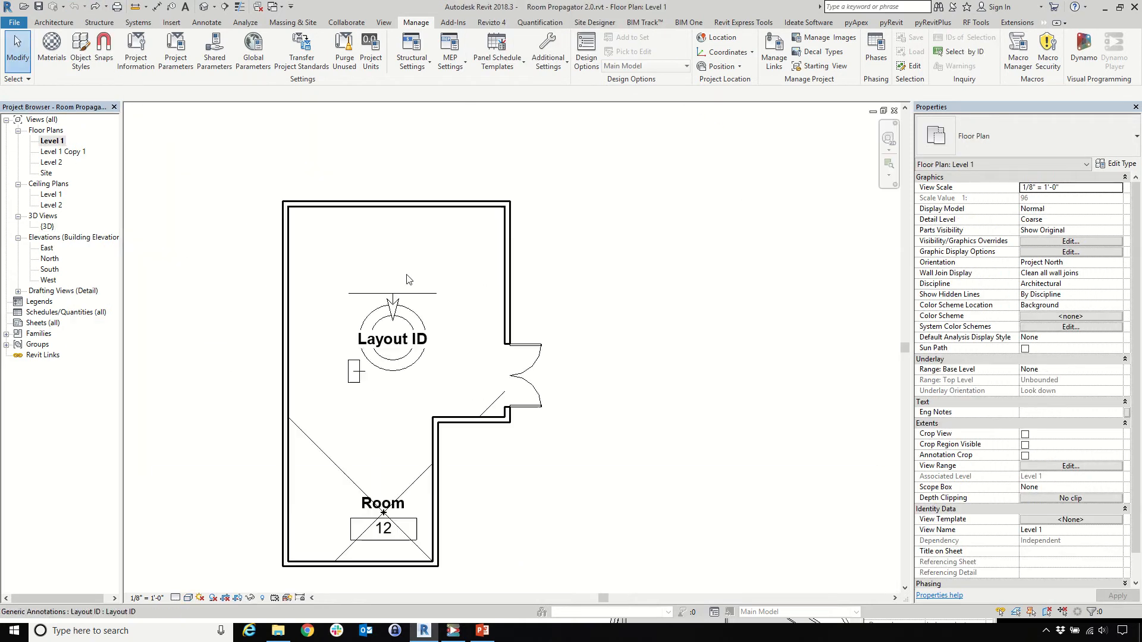
pyautogui.scroll(-5, 408, 288)
pyautogui.scroll(2, 178, 248)
pyautogui.scroll(-4, 309, 387)
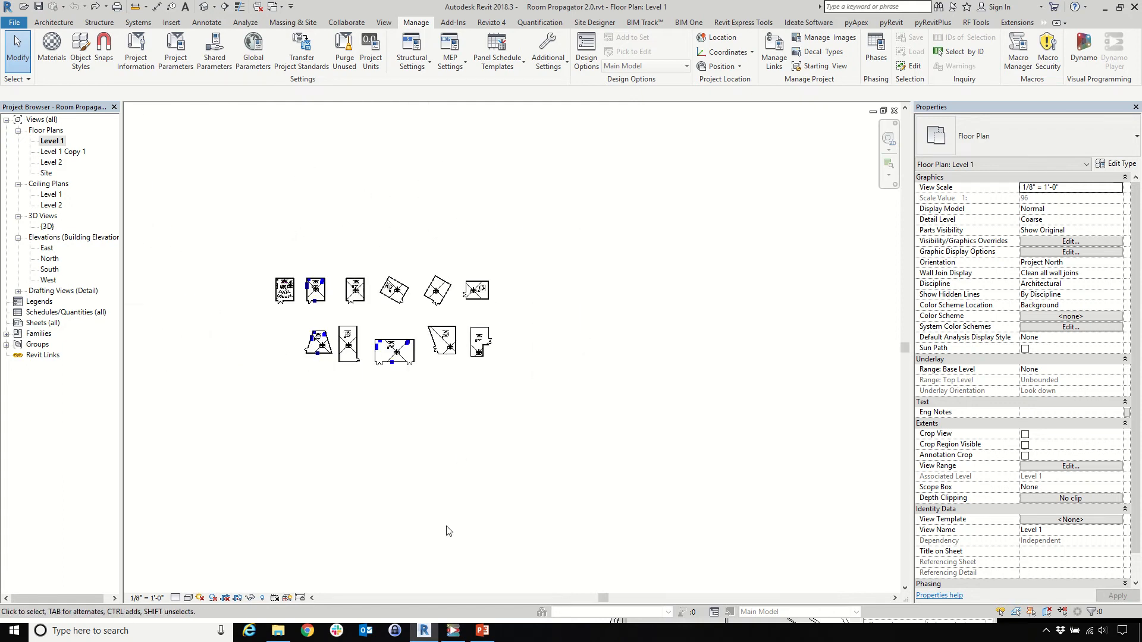
pyautogui.click(453, 631)
pyautogui.moveTo(923, 299); pyautogui.dragTo(1007, 281)
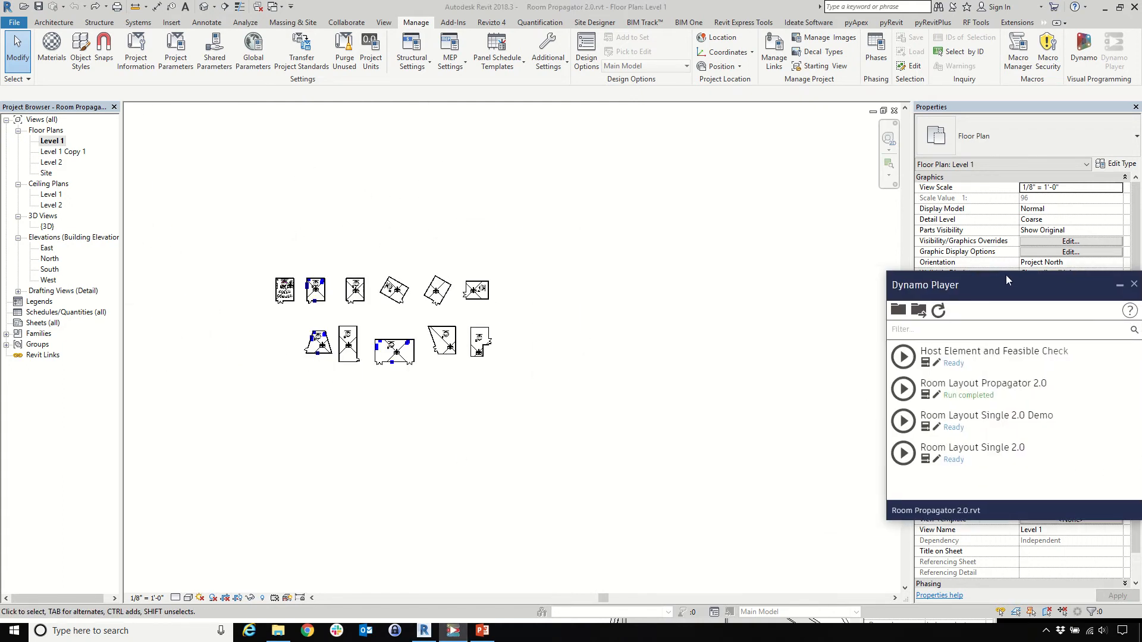
pyautogui.scroll(5, 289, 283)
pyautogui.scroll(-3, 766, 375)
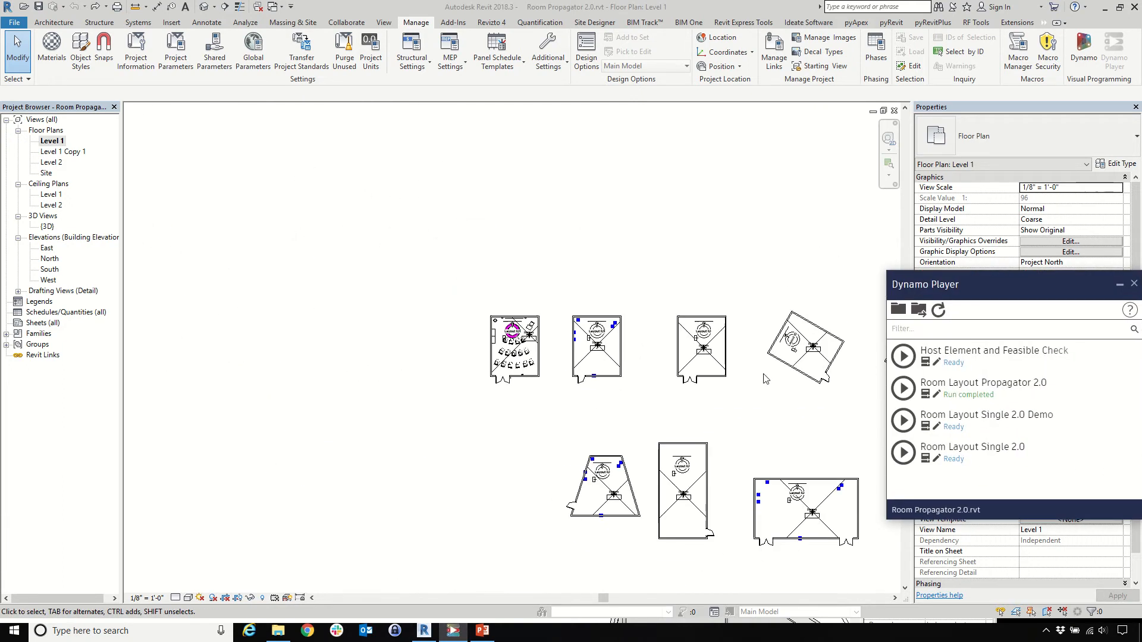
pyautogui.click(904, 390)
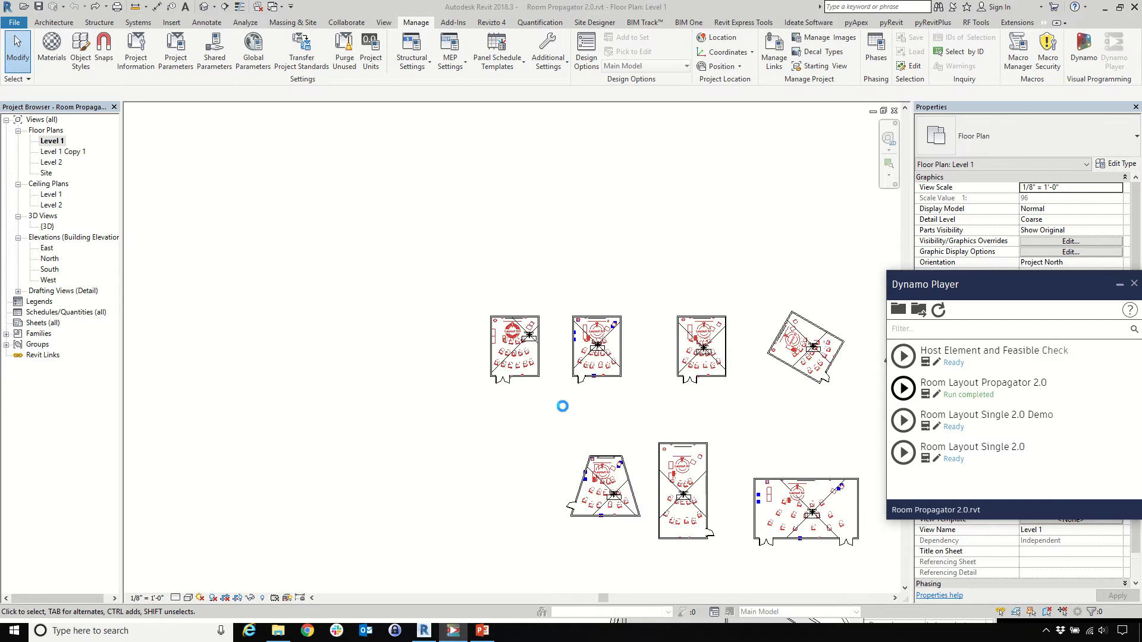
# Open the {3D} view and examine the furniture layouts in the source room and its neighbouring rooms
pyautogui.doubleClick(47, 226)
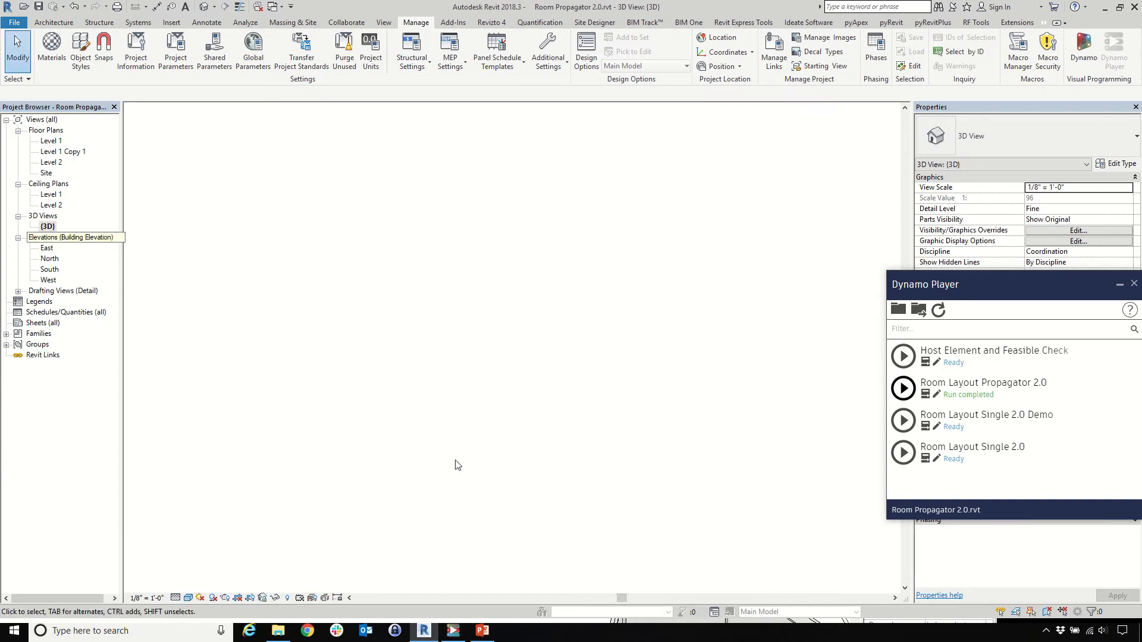
pyautogui.scroll(-5, 456, 443)
pyautogui.scroll(8, 450, 440)
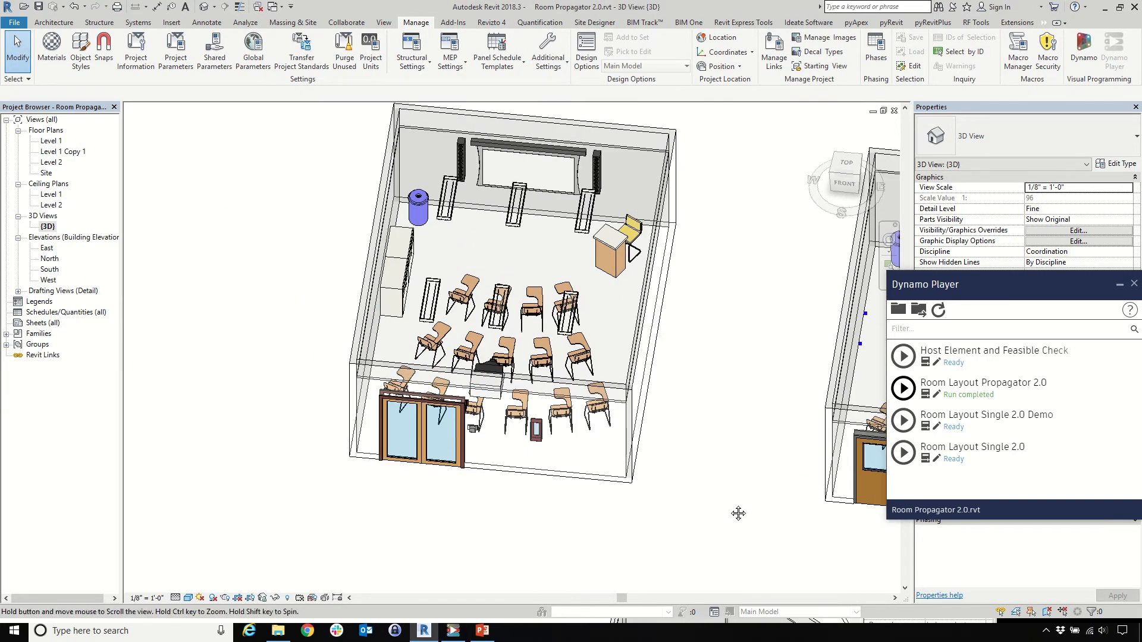
pyautogui.keyDown('shift'); pyautogui.moveTo(739, 512); pyautogui.dragTo(487, 394, button='middle'); pyautogui.keyUp('shift')
pyautogui.scroll(-2, 487, 394)
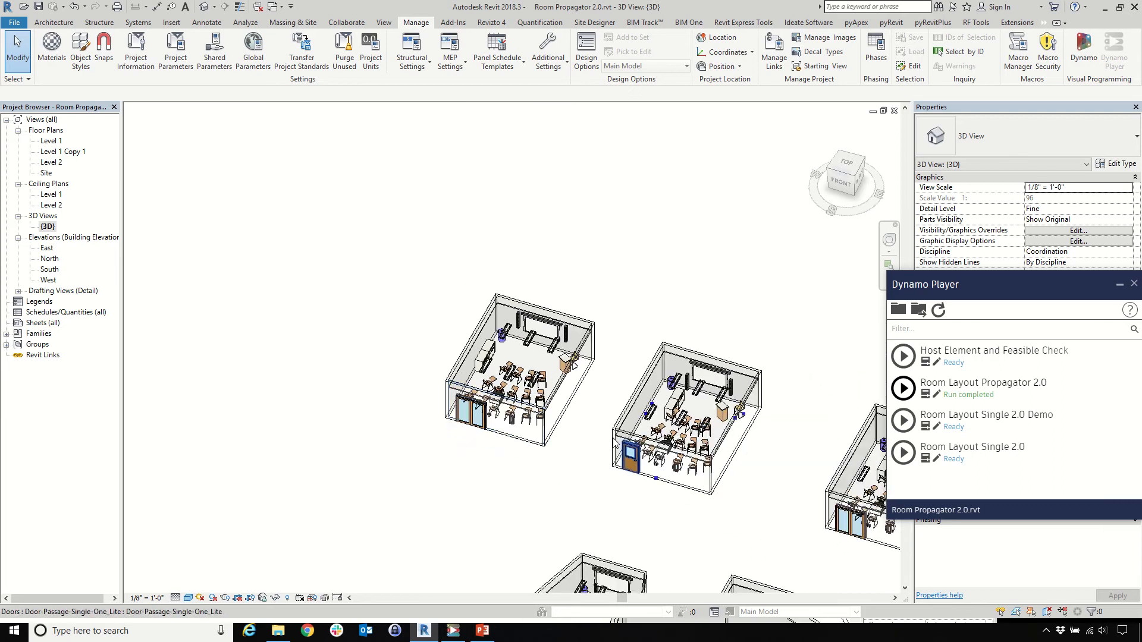
pyautogui.scroll(2, 583, 470)
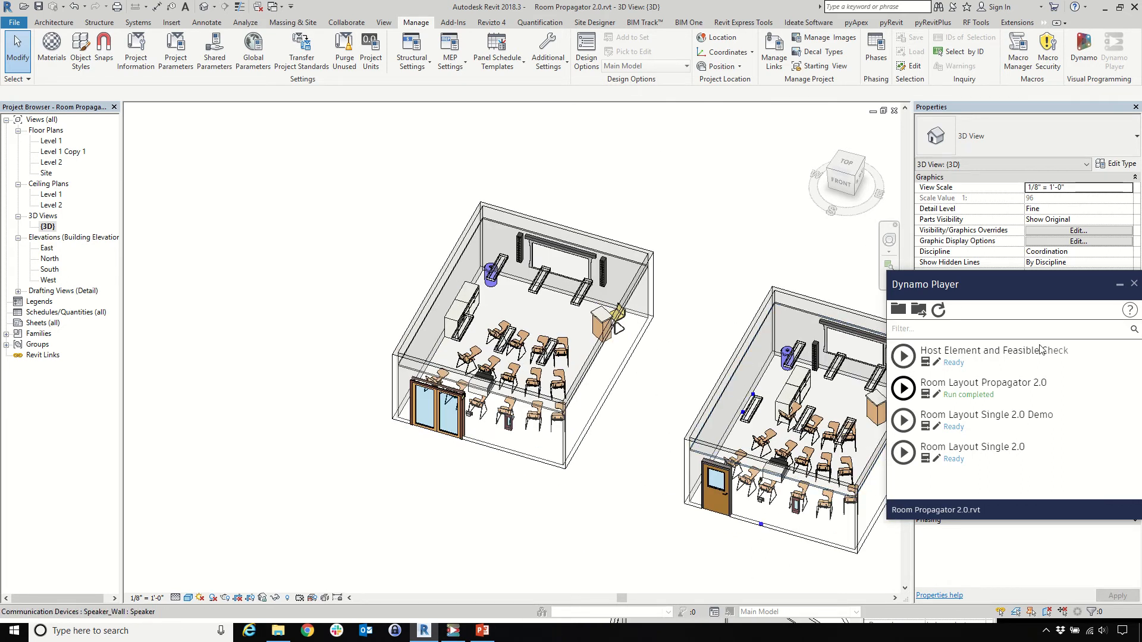
pyautogui.scroll(-2, 535, 386)
pyautogui.scroll(3, 584, 407)
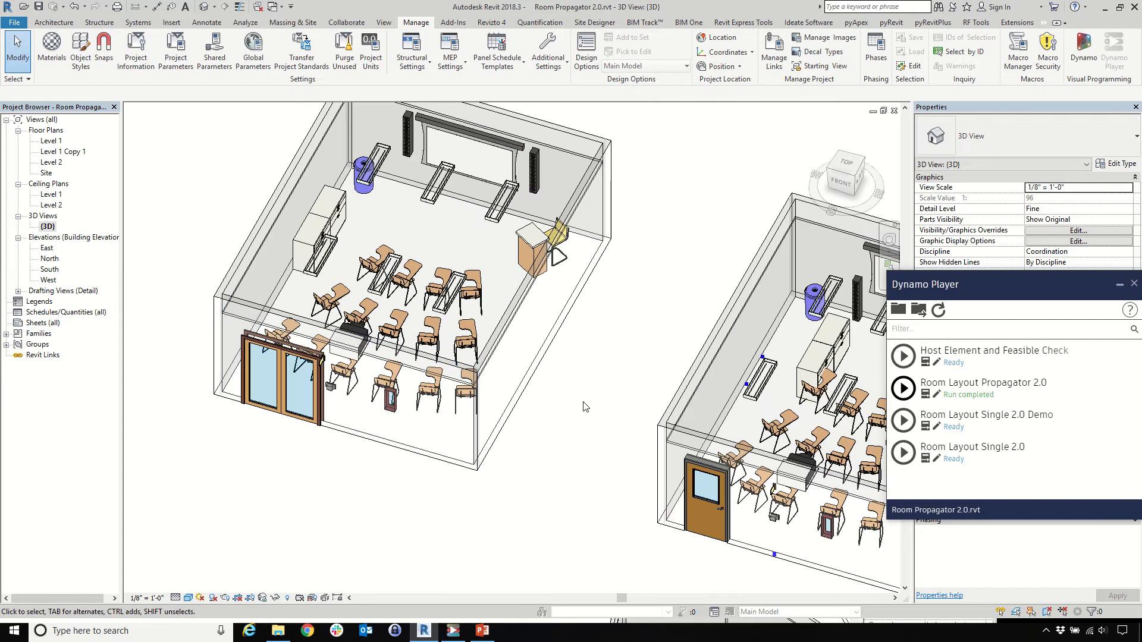
pyautogui.scroll(-1, 588, 405)
pyautogui.scroll(2, 586, 405)
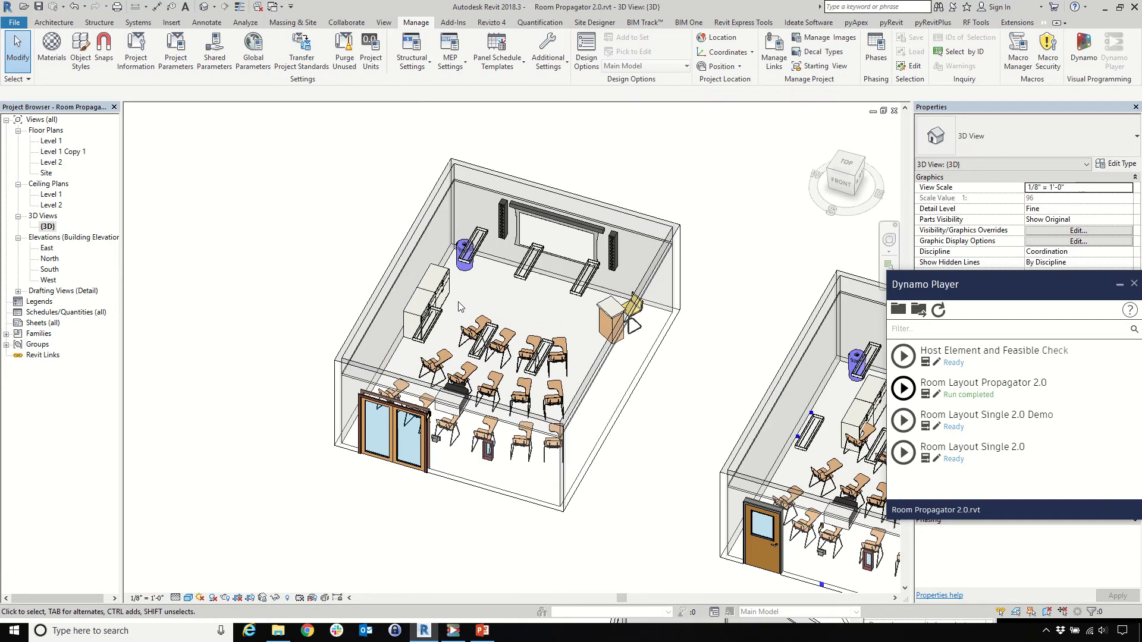
pyautogui.scroll(1, 420, 324)
# Inspect the script parameters of the source room's wall storage pedestal, moving Dynamo Player off its properties, and clear the selection
pyautogui.click(420, 324)
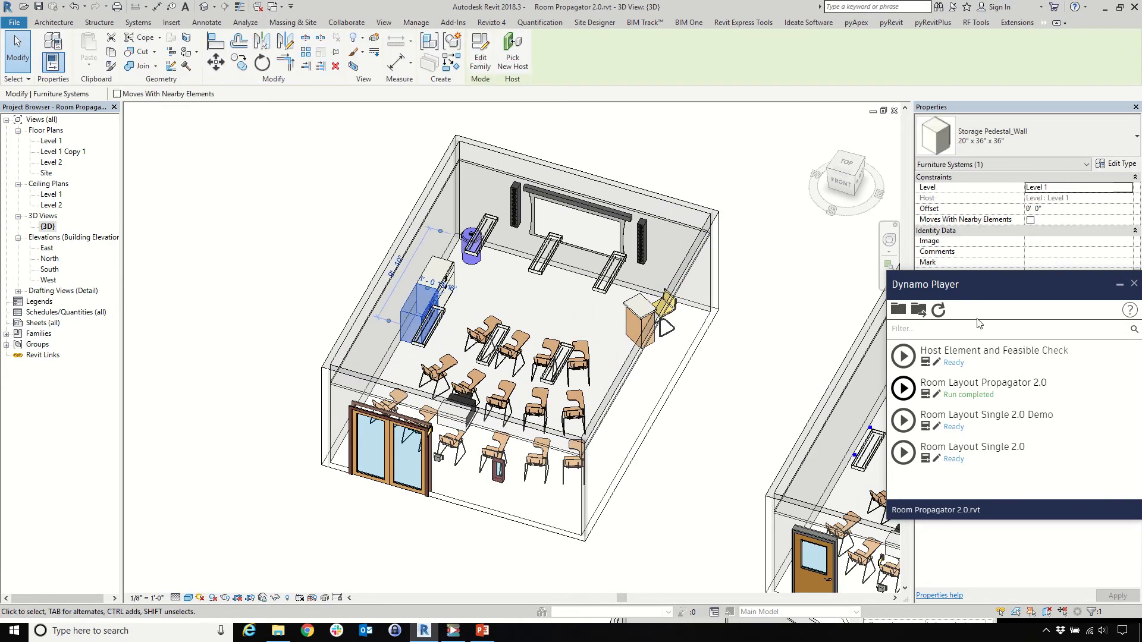
pyautogui.moveTo(991, 286); pyautogui.dragTo(998, 422)
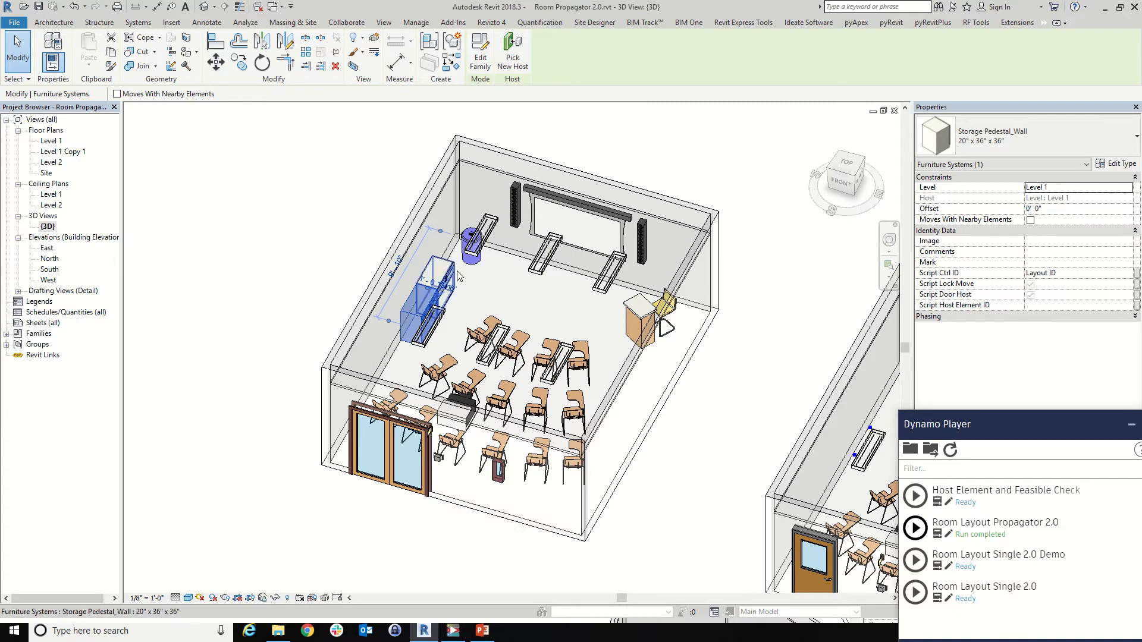
pyautogui.press('Escape')
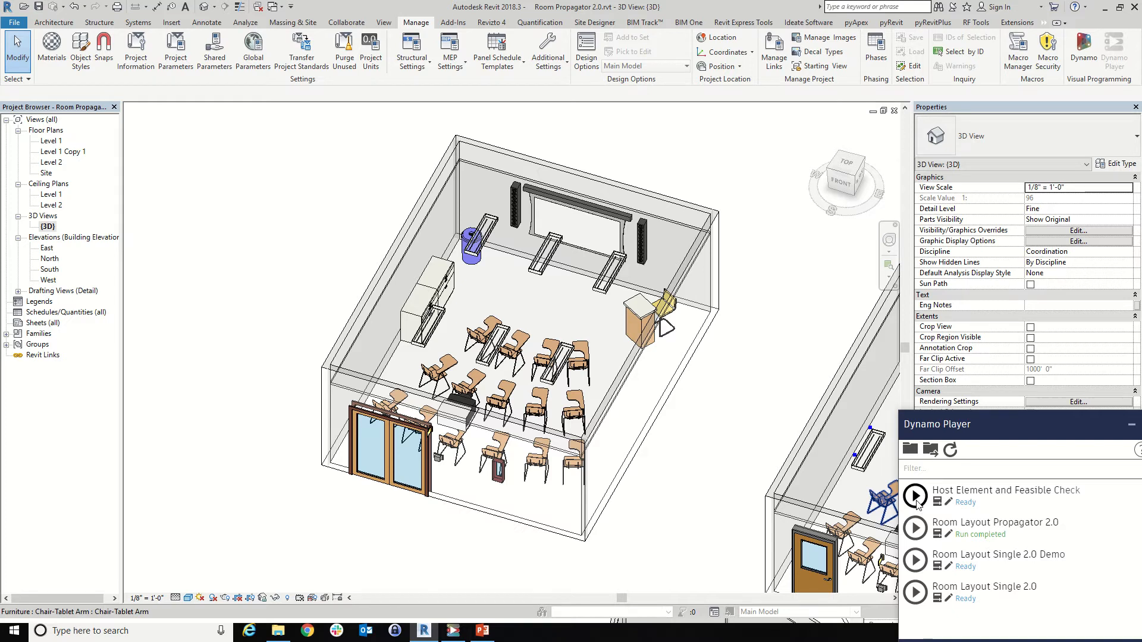
# Run the Host Element and Feasible Check script, move its input form clear of the model and start picking element Ai
pyautogui.click(916, 496)
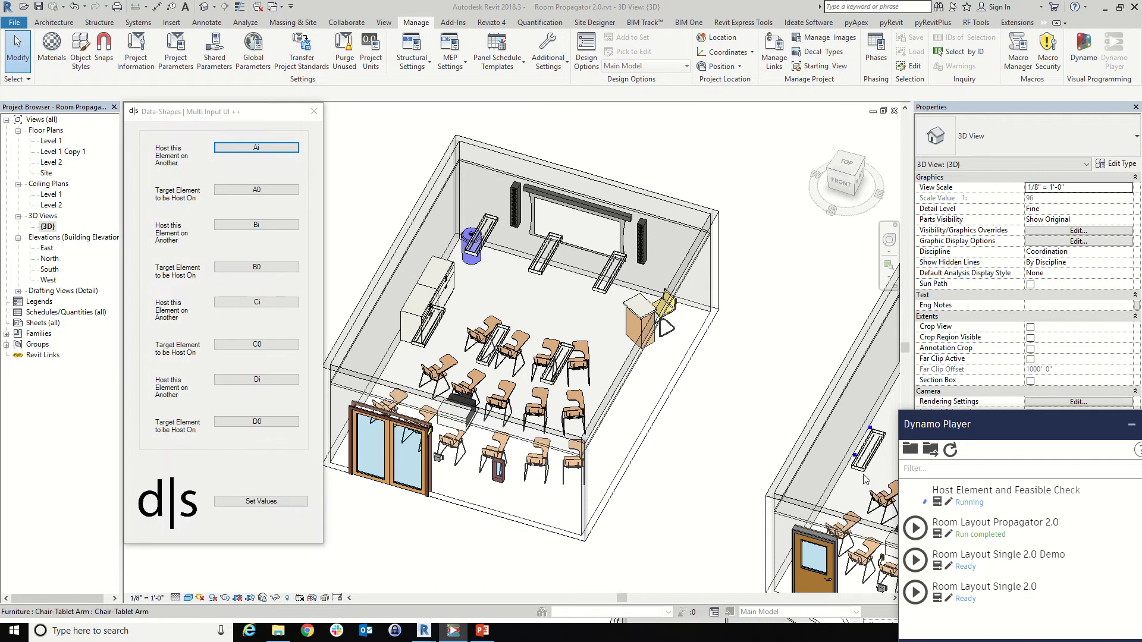
pyautogui.moveTo(265, 125); pyautogui.dragTo(154, 123)
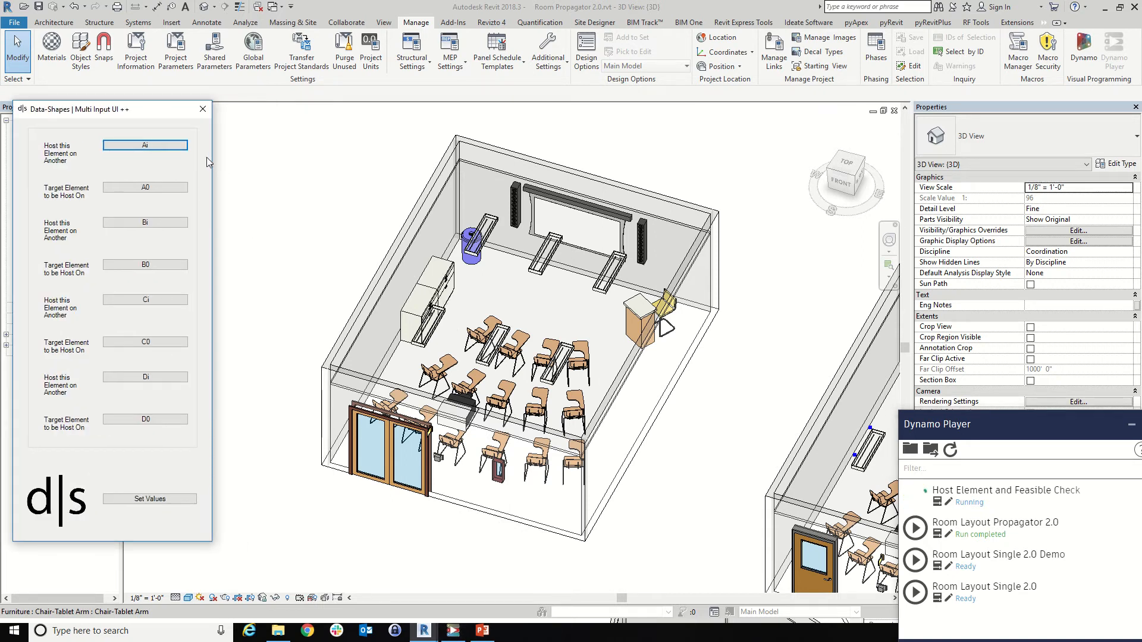
pyautogui.click(164, 147)
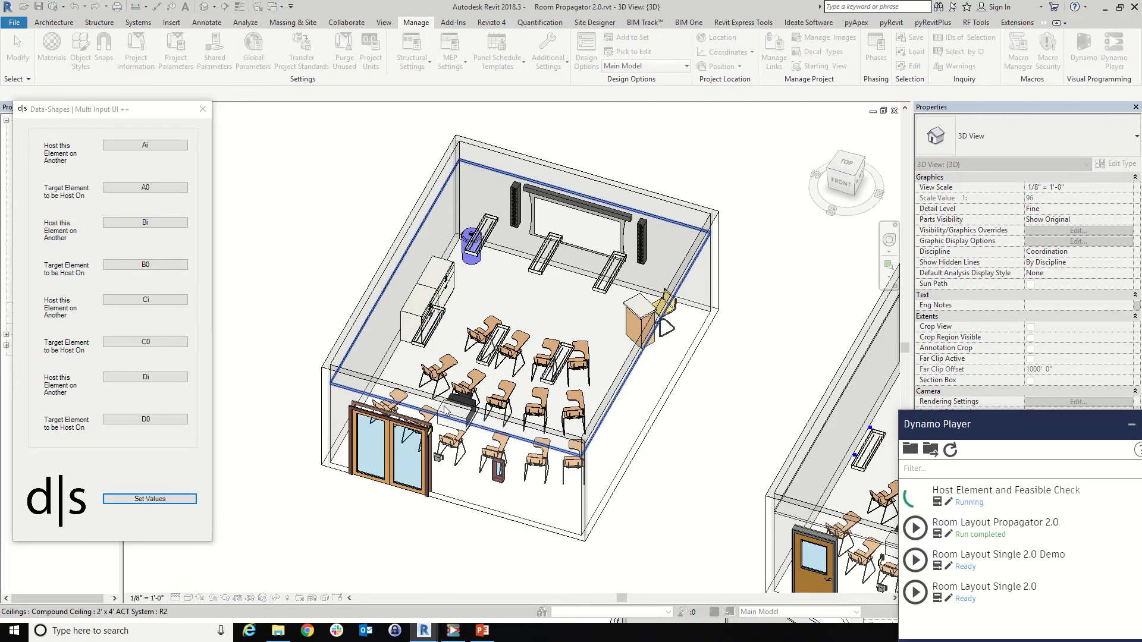
# Pick storage pedestals in the source room for element Bi and its target host B0, and submit the hosting values
pyautogui.click(141, 229)
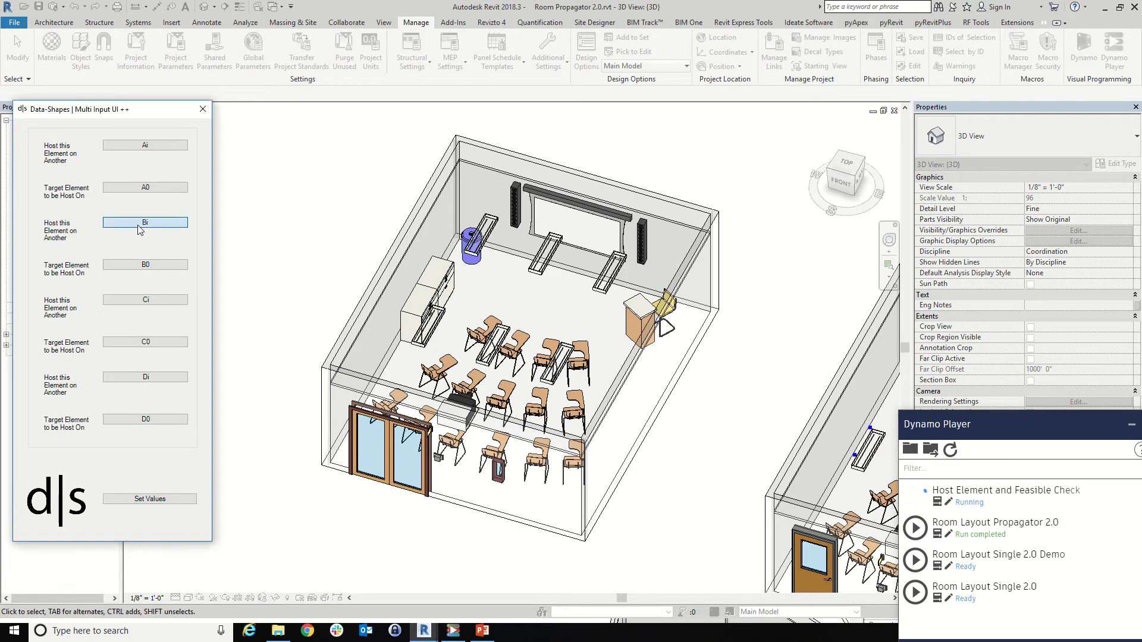
pyautogui.click(406, 321)
pyautogui.click(145, 264)
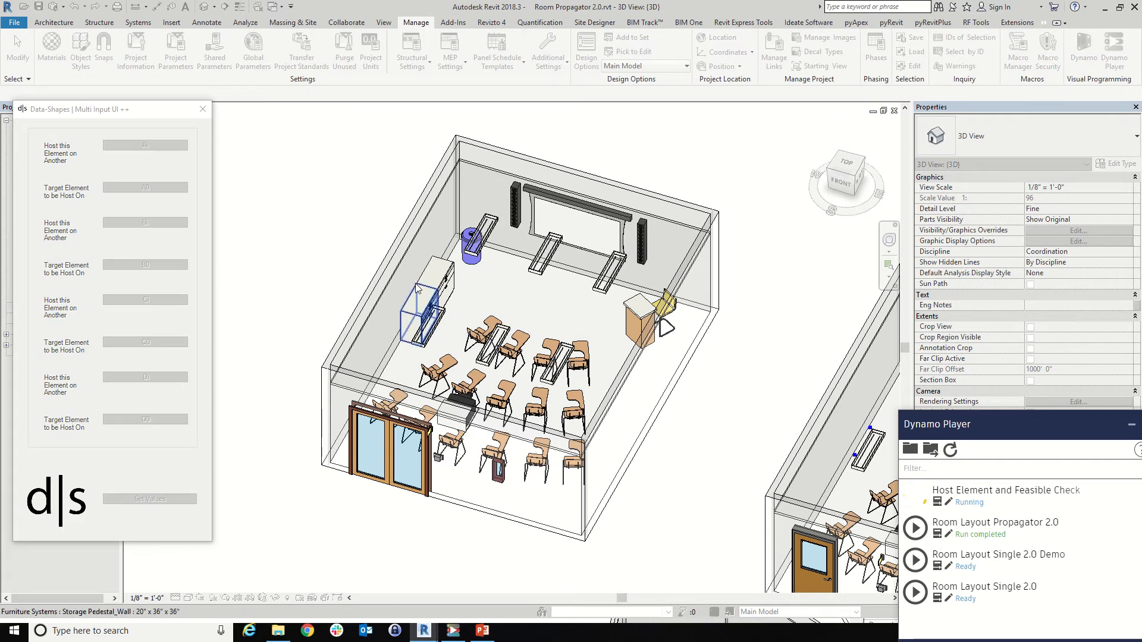
pyautogui.click(416, 289)
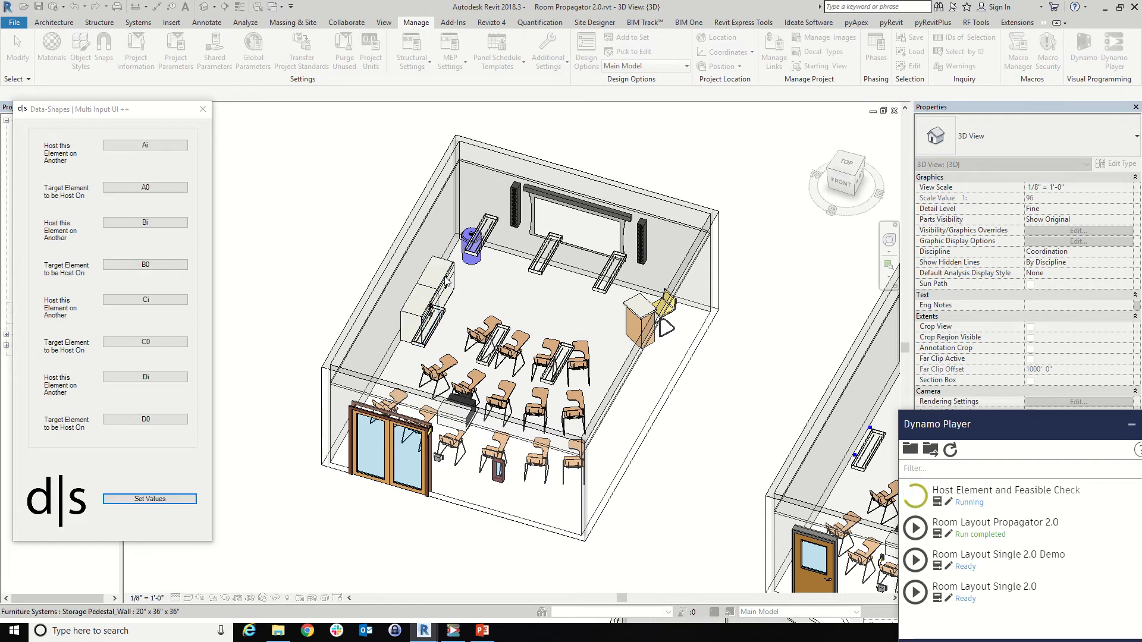
pyautogui.click(149, 500)
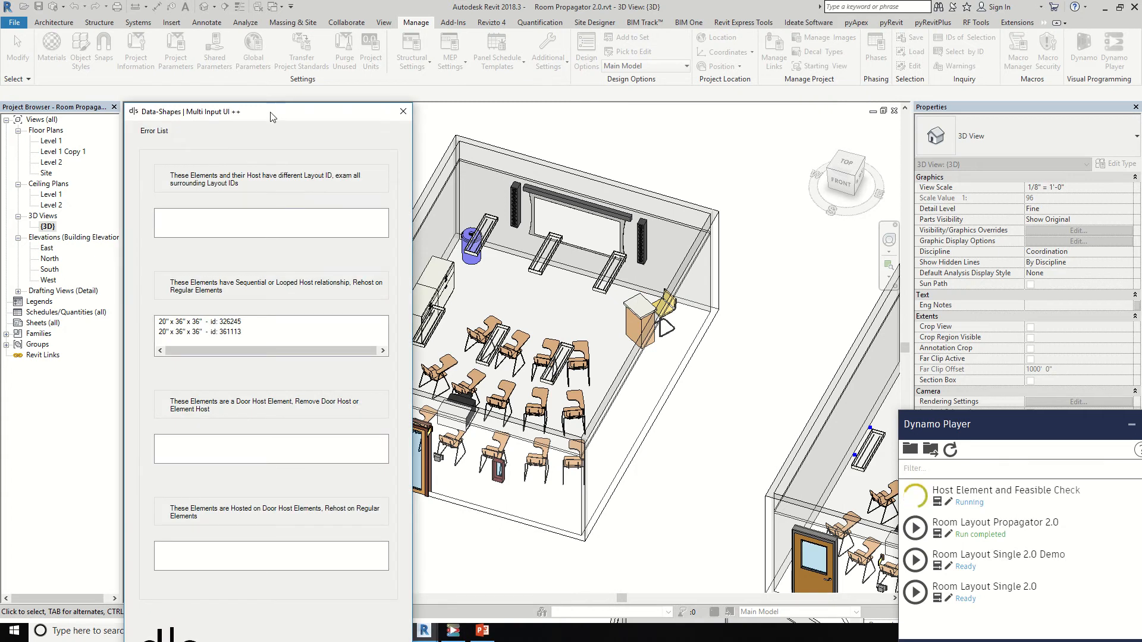
# Review and acknowledge the hosting error list, and inspect the Script Host Element IDs of the source room's two wall storage pedestals
pyautogui.moveTo(271, 117); pyautogui.dragTo(200, 36)
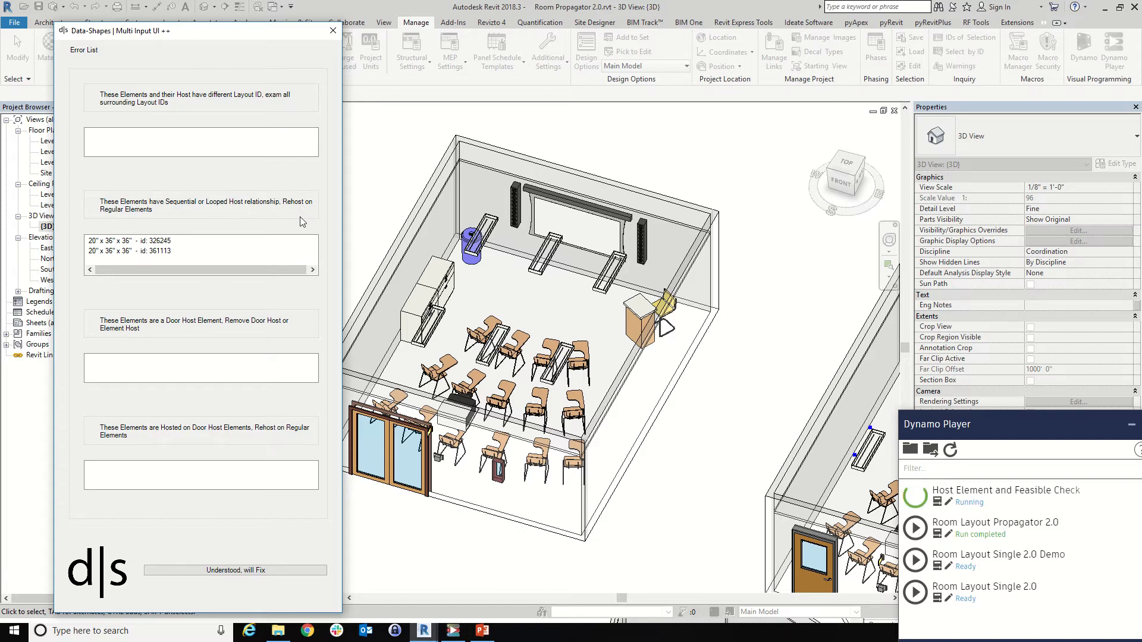
pyautogui.click(243, 573)
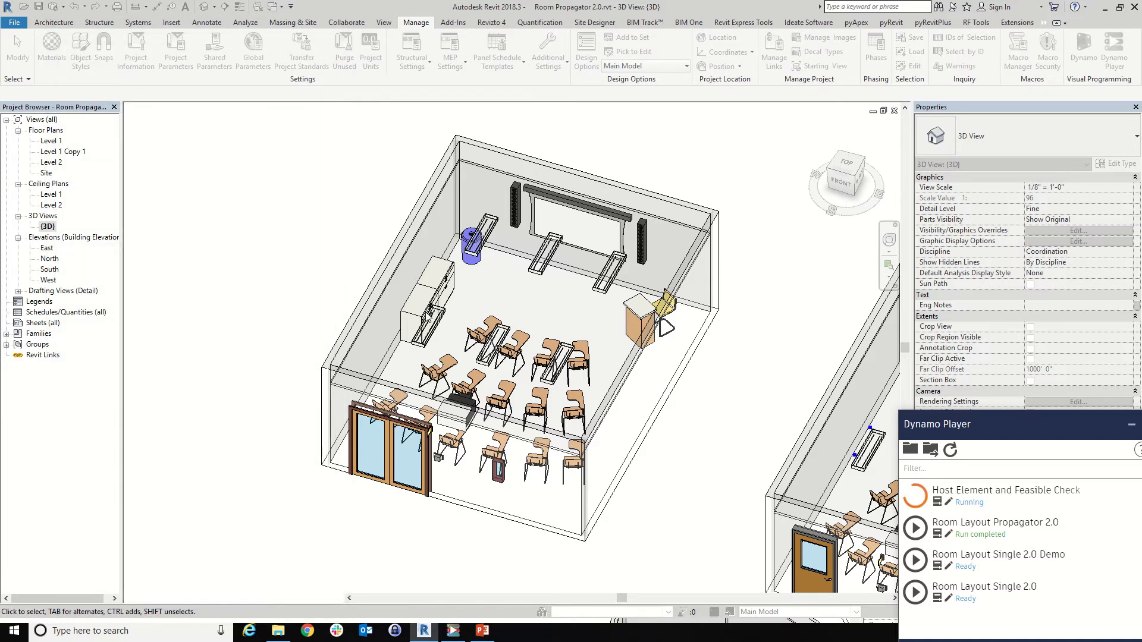
pyautogui.scroll(5, 458, 285)
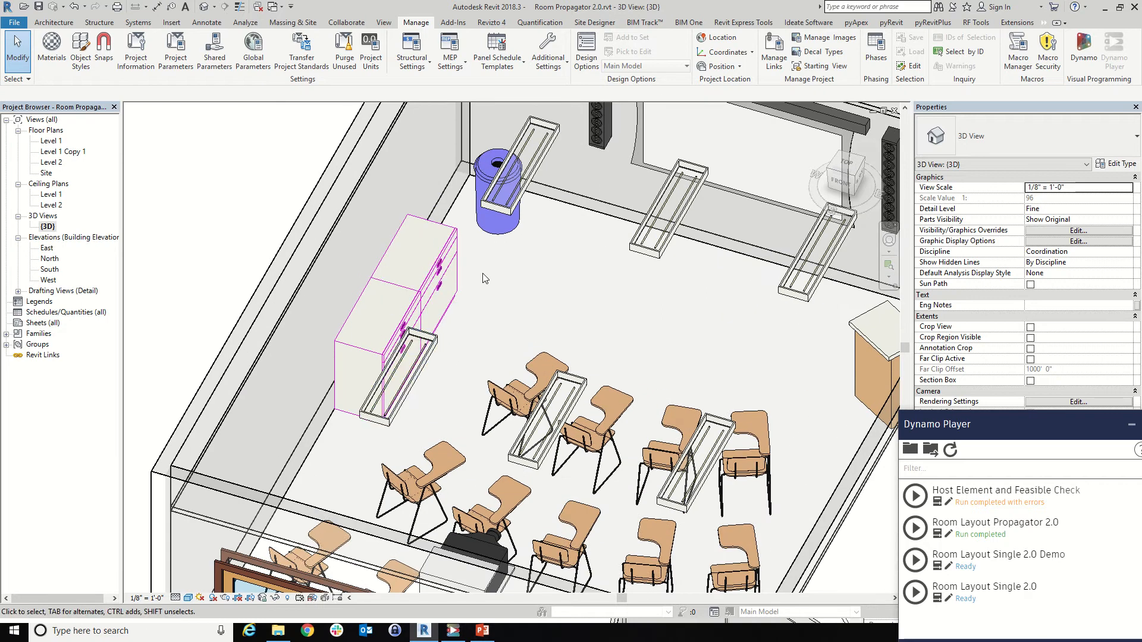
pyautogui.click(456, 257)
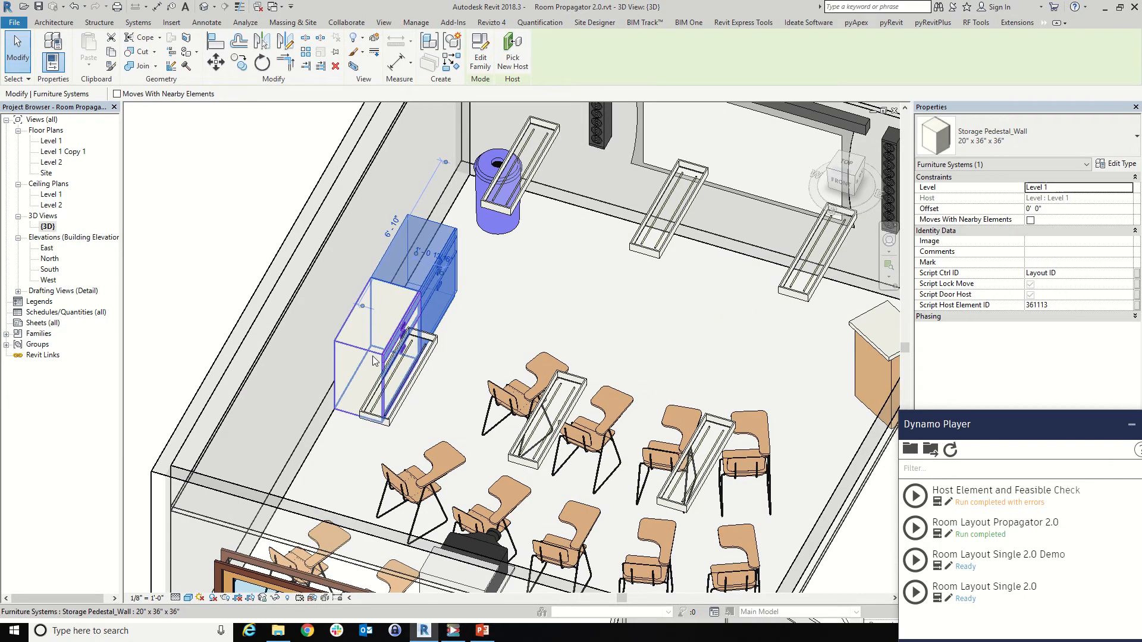
pyautogui.click(373, 360)
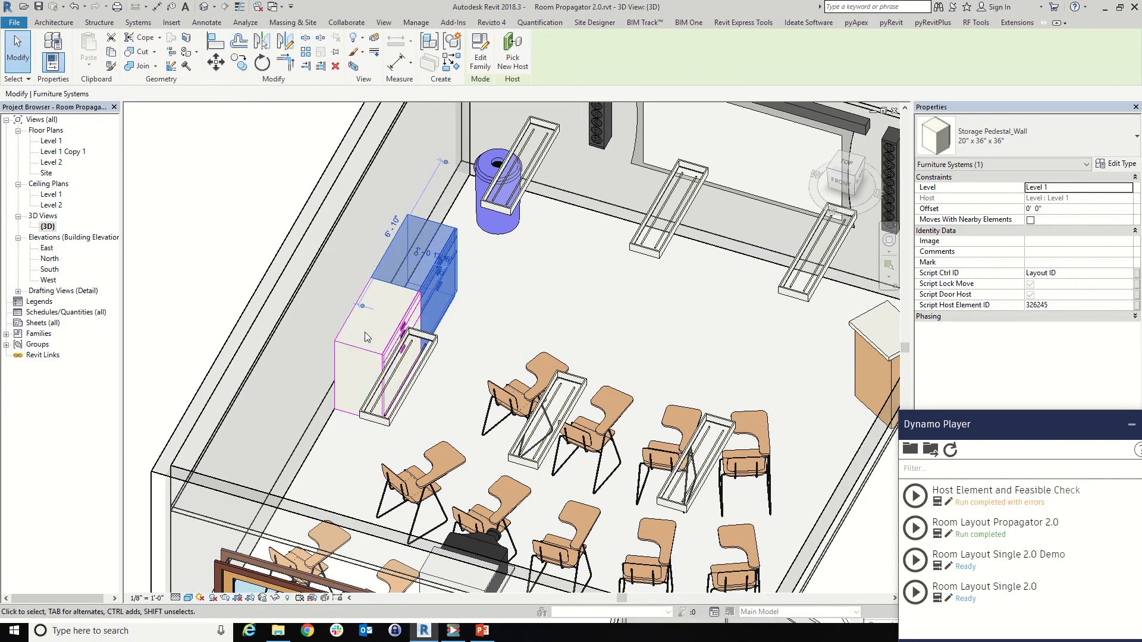
pyautogui.press('Escape')
pyautogui.click(369, 339)
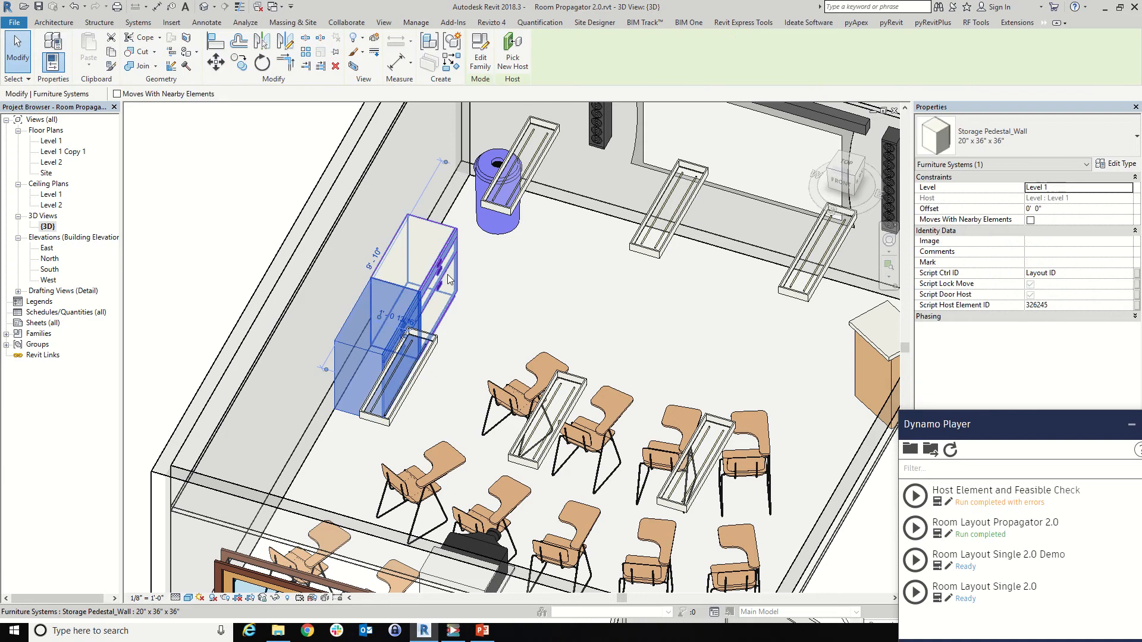
pyautogui.keyDown('ctrl'); pyautogui.click(449, 270); pyautogui.keyUp('ctrl')
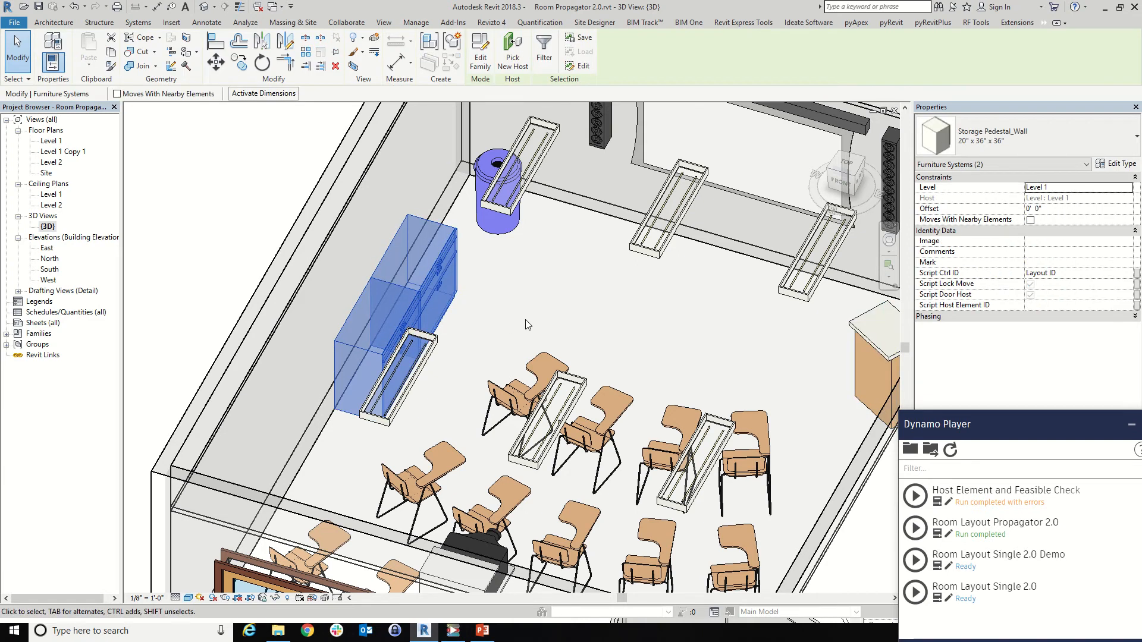
# Clear the Script Host Element ID of the source room's storage pedestal nearer the blue bin
pyautogui.press('Escape')
pyautogui.click(455, 272)
pyautogui.click(1064, 306)
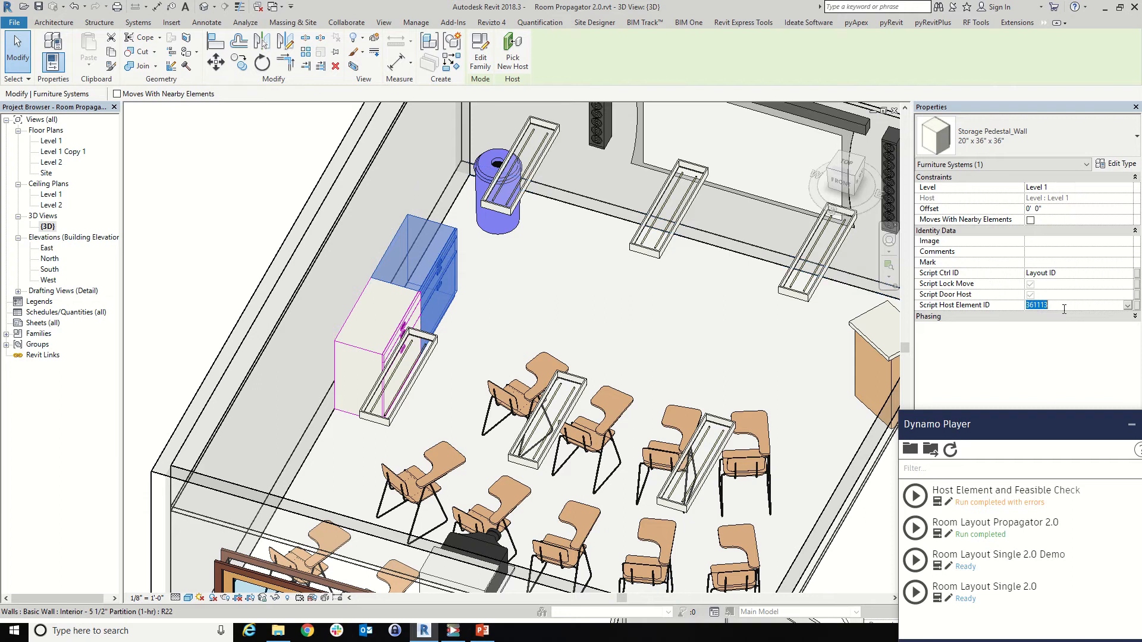
pyautogui.press('BackSpace')
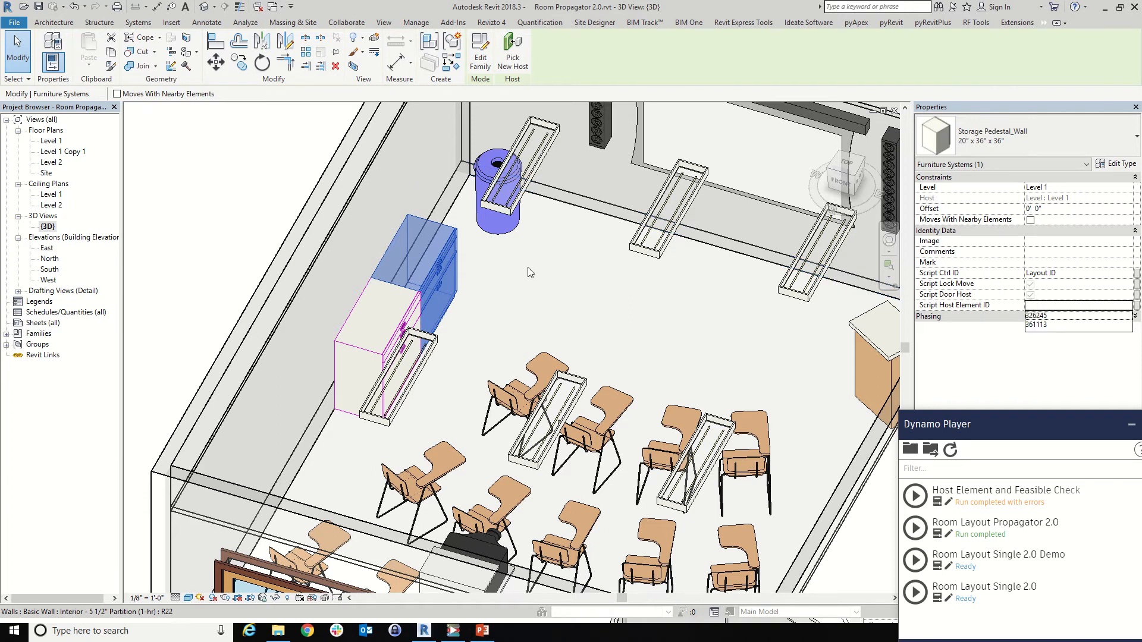
pyautogui.click(531, 302)
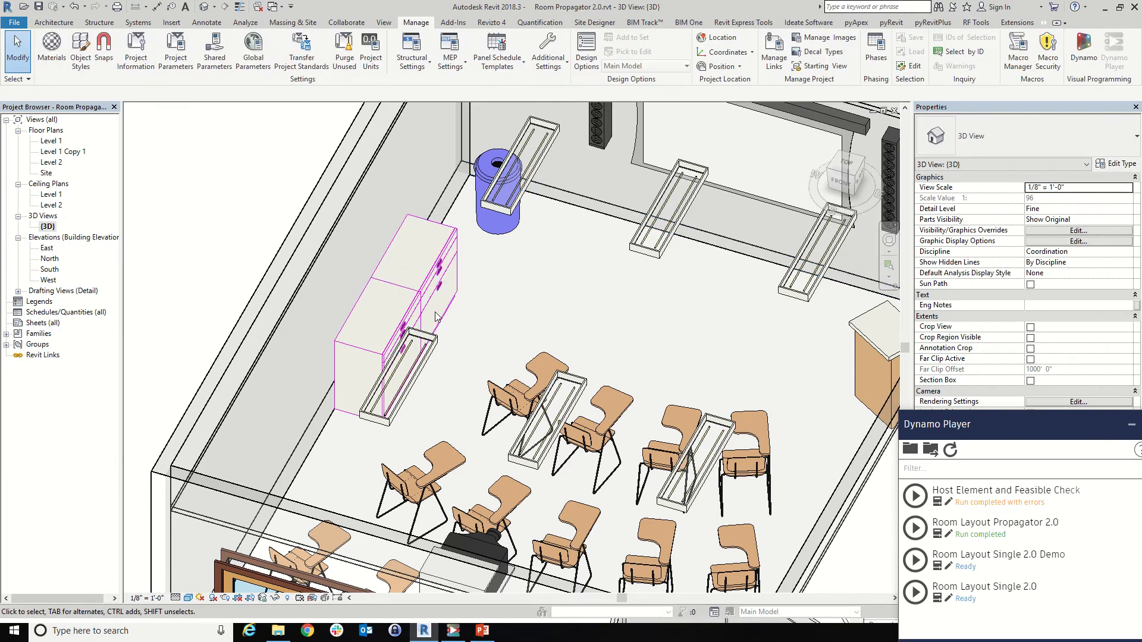
# Run Host Element and Feasible Check, hosting the ceiling light above the bin on the middle front light, and that one on the third
pyautogui.scroll(-3, 532, 339)
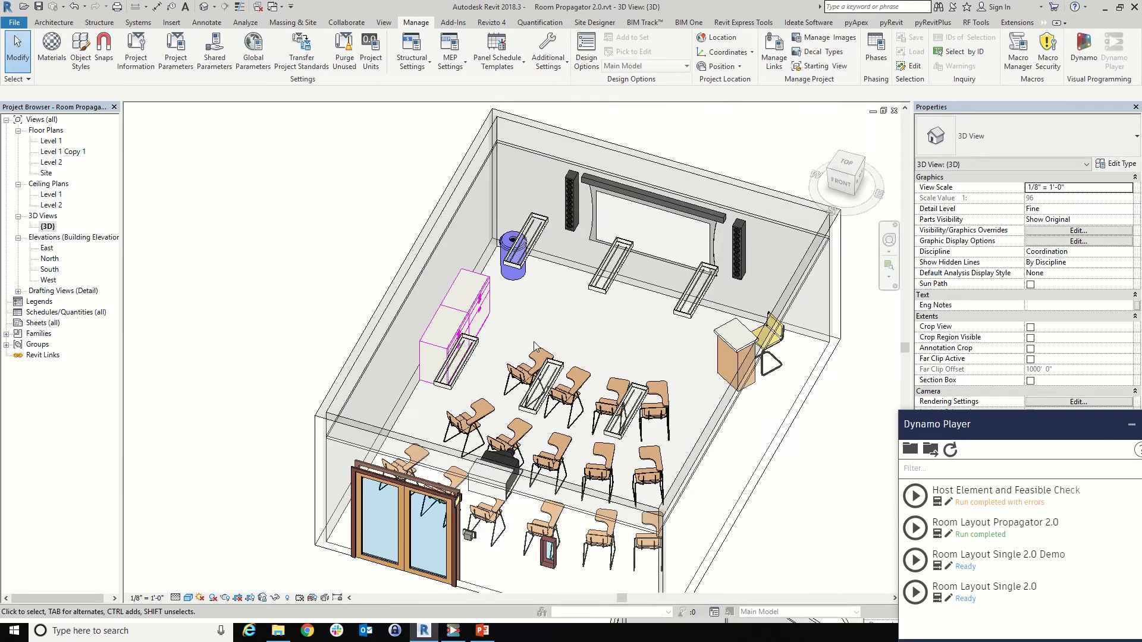
pyautogui.click(914, 500)
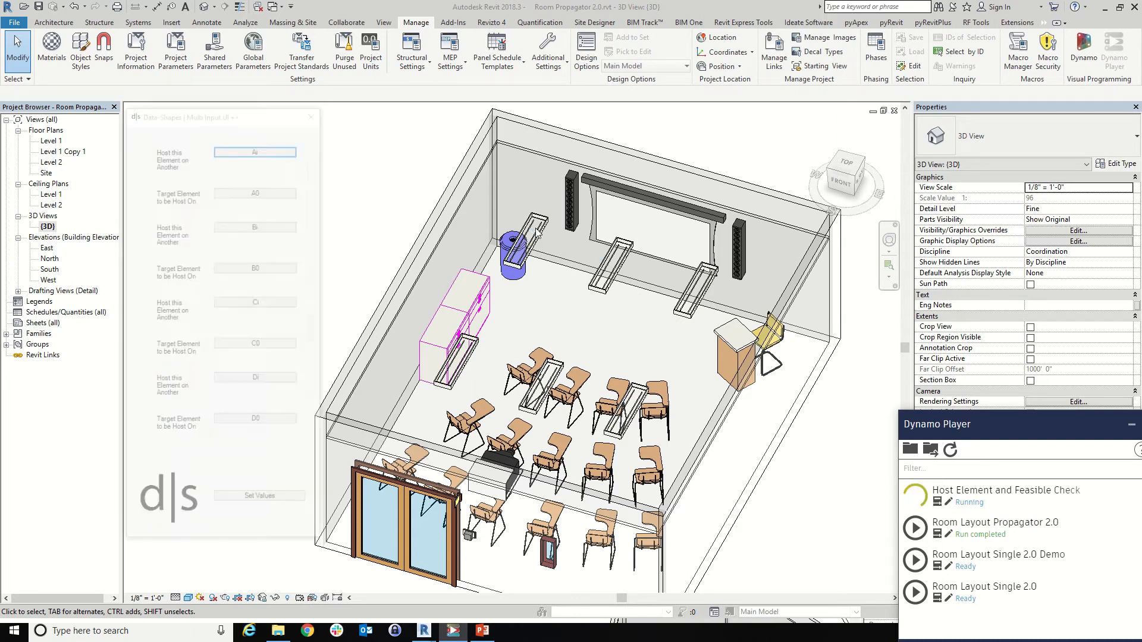
pyautogui.click(231, 148)
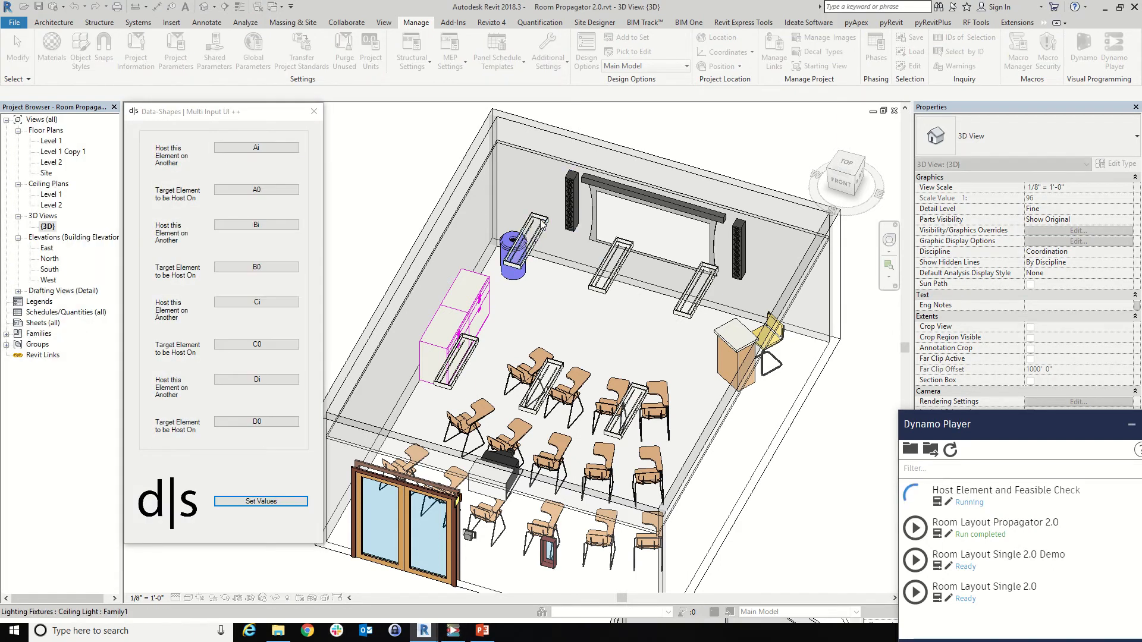
pyautogui.click(611, 265)
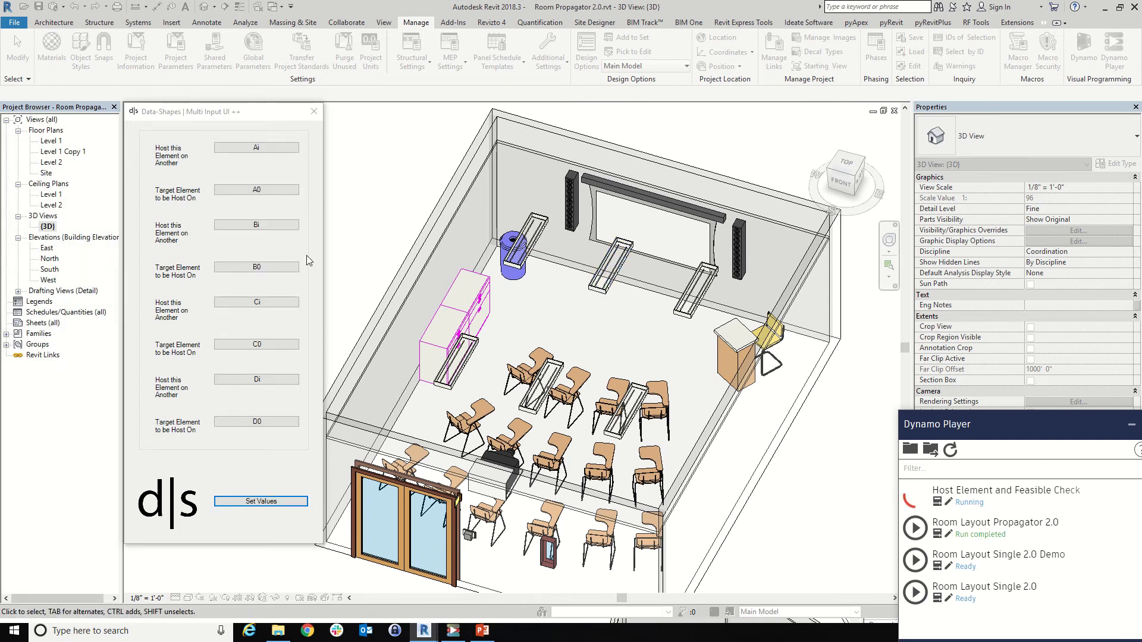
pyautogui.click(231, 225)
pyautogui.click(613, 287)
pyautogui.click(257, 267)
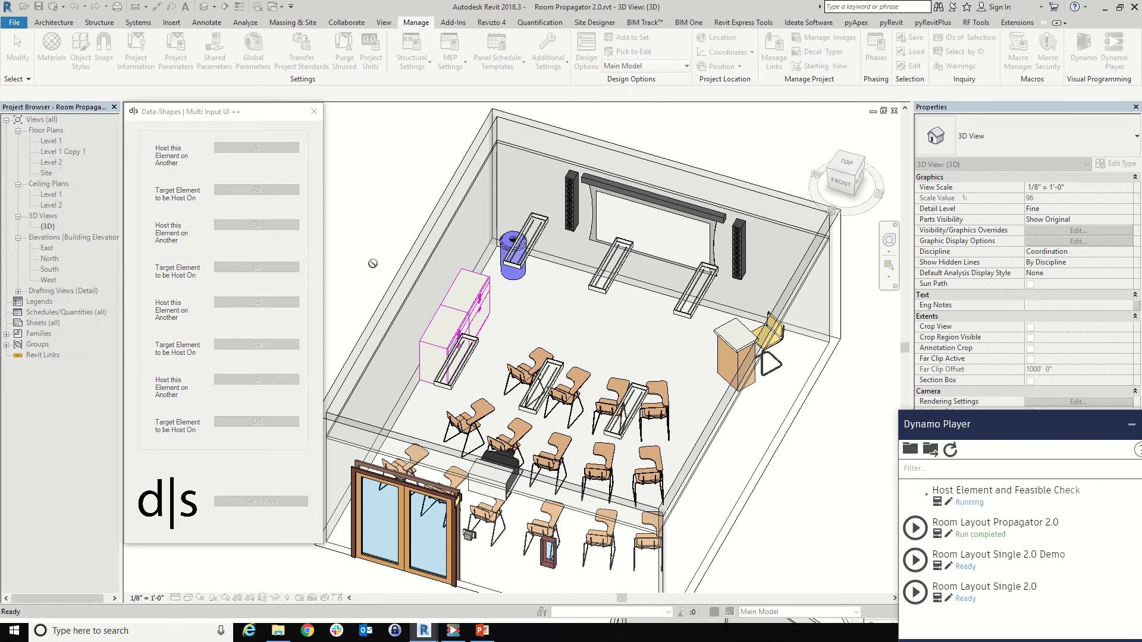
pyautogui.click(680, 316)
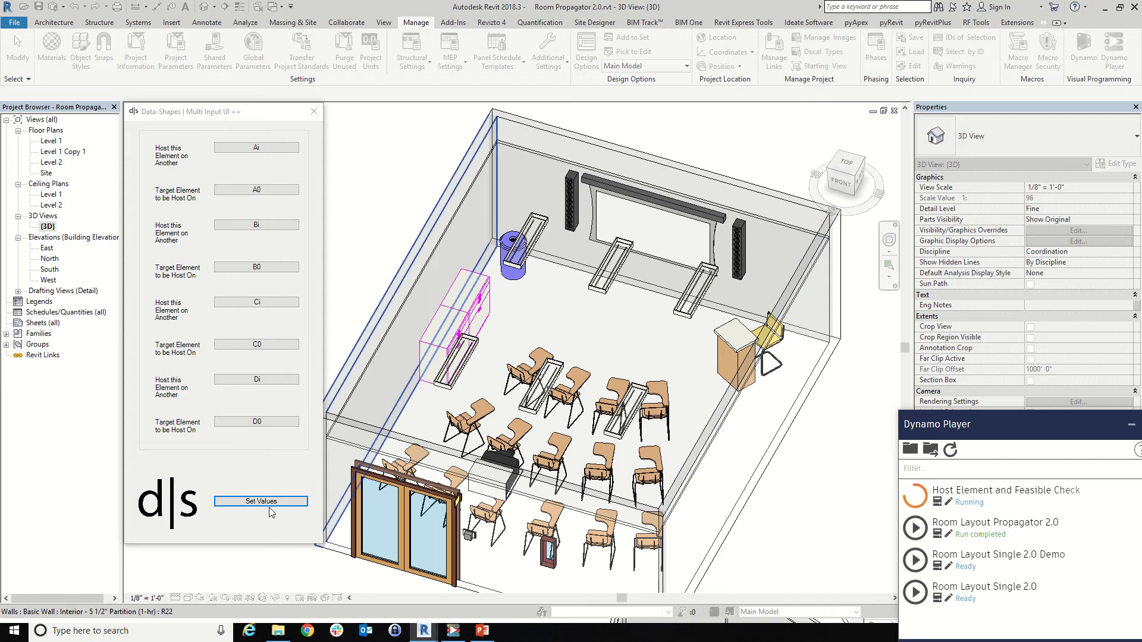
# Pick the source room's standing desk for Ci and a storage pedestal in the neighbouring room for C0, and submit the hosting values
pyautogui.scroll(-4, 543, 319)
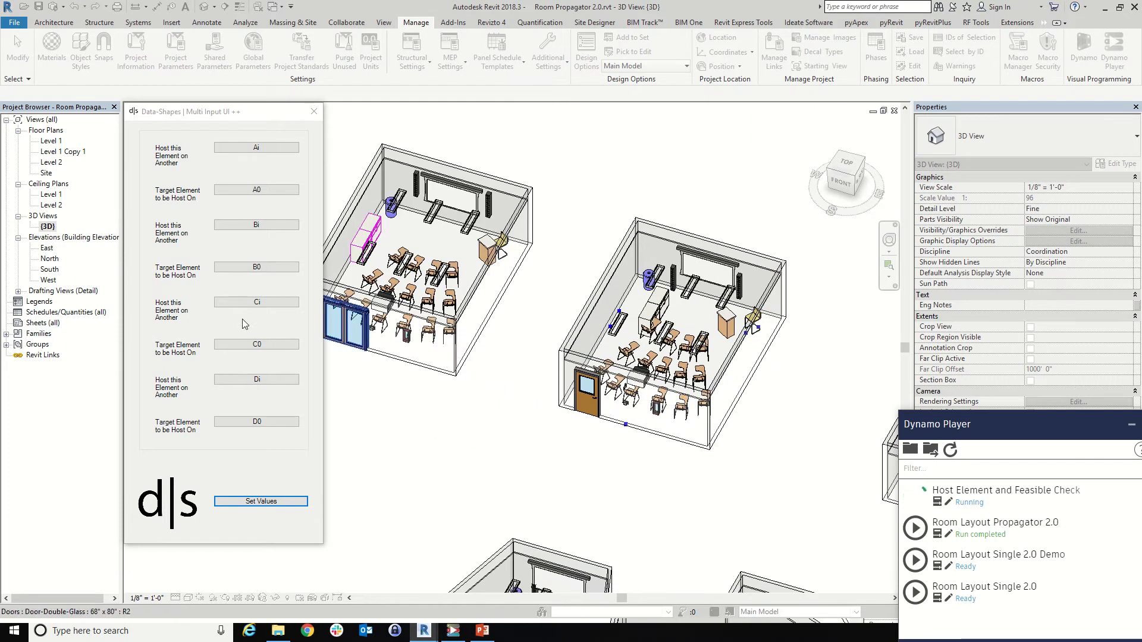
pyautogui.click(241, 307)
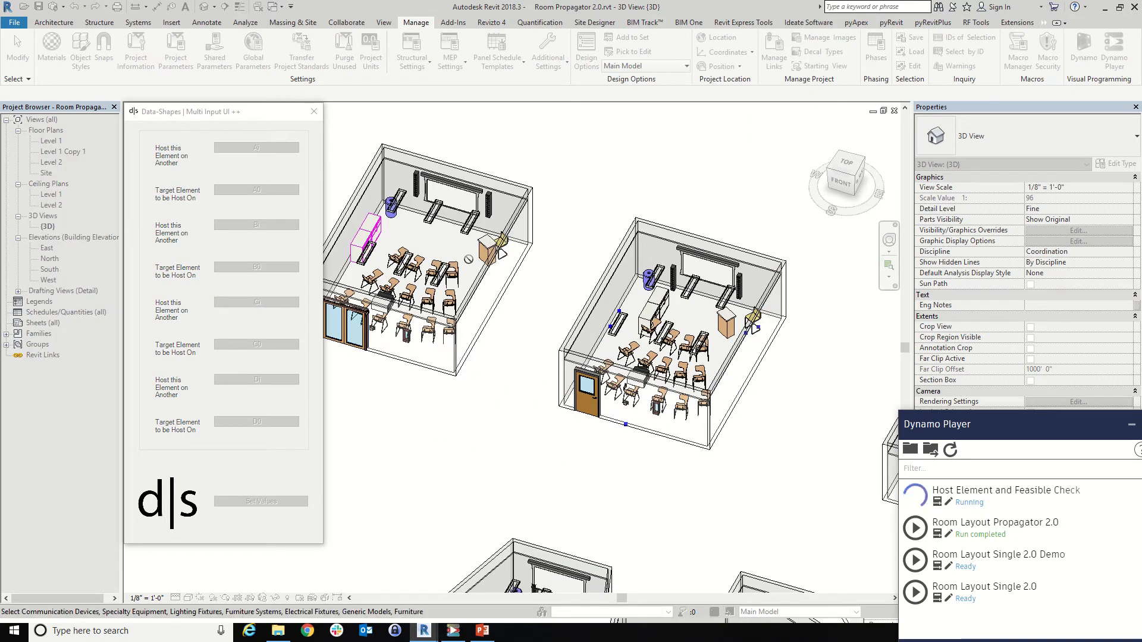
pyautogui.scroll(2, 479, 253)
pyautogui.click(493, 247)
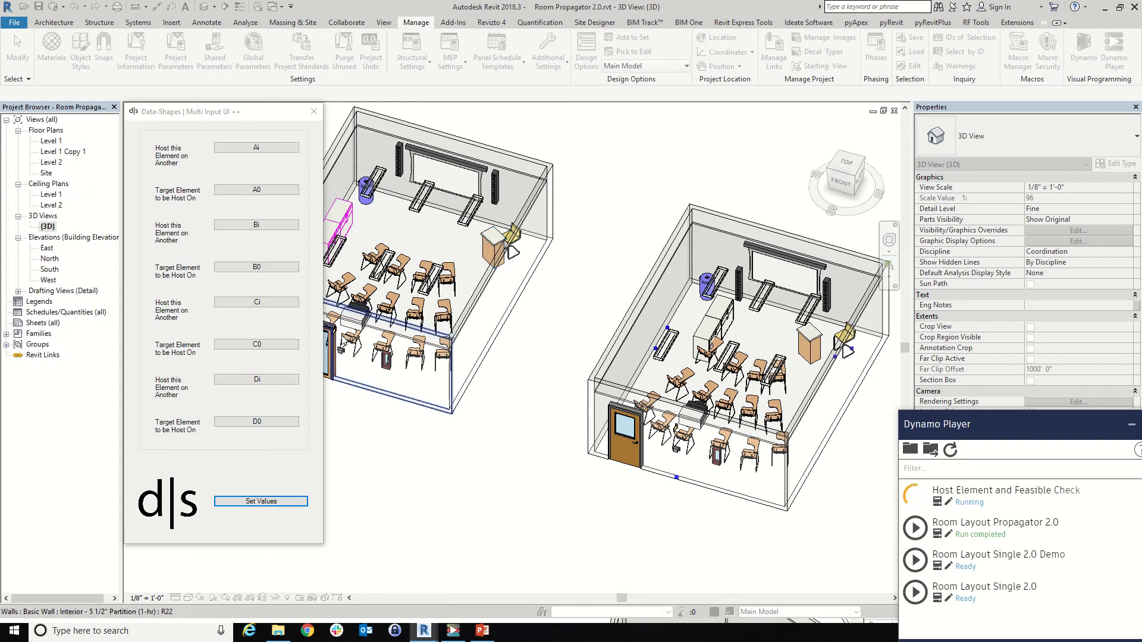
pyautogui.click(281, 346)
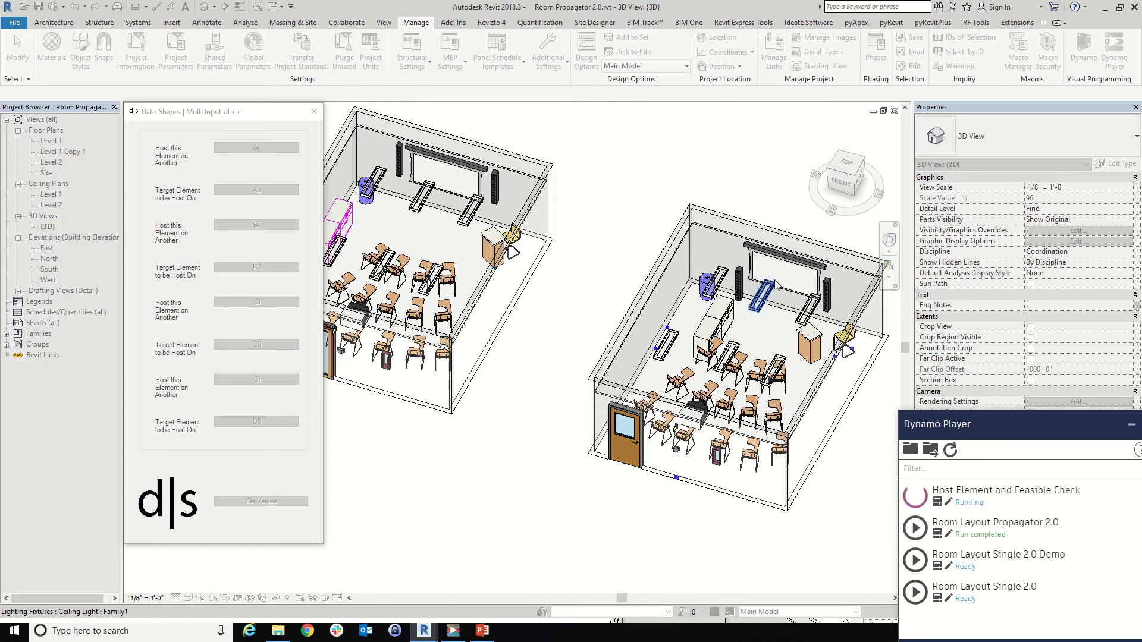
pyautogui.click(725, 323)
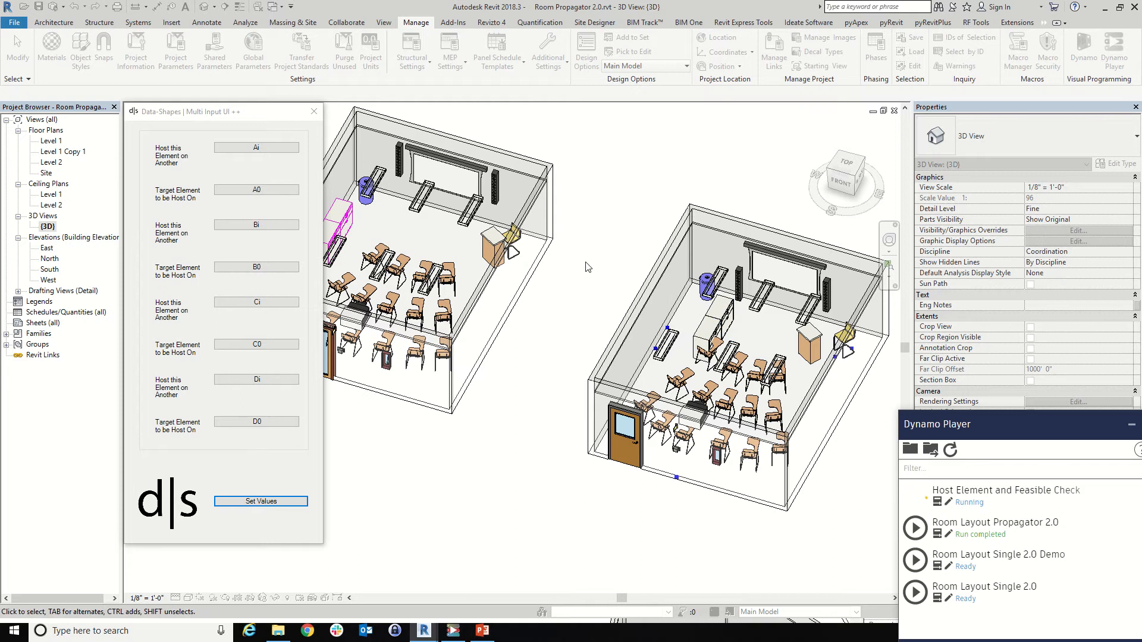
pyautogui.click(273, 502)
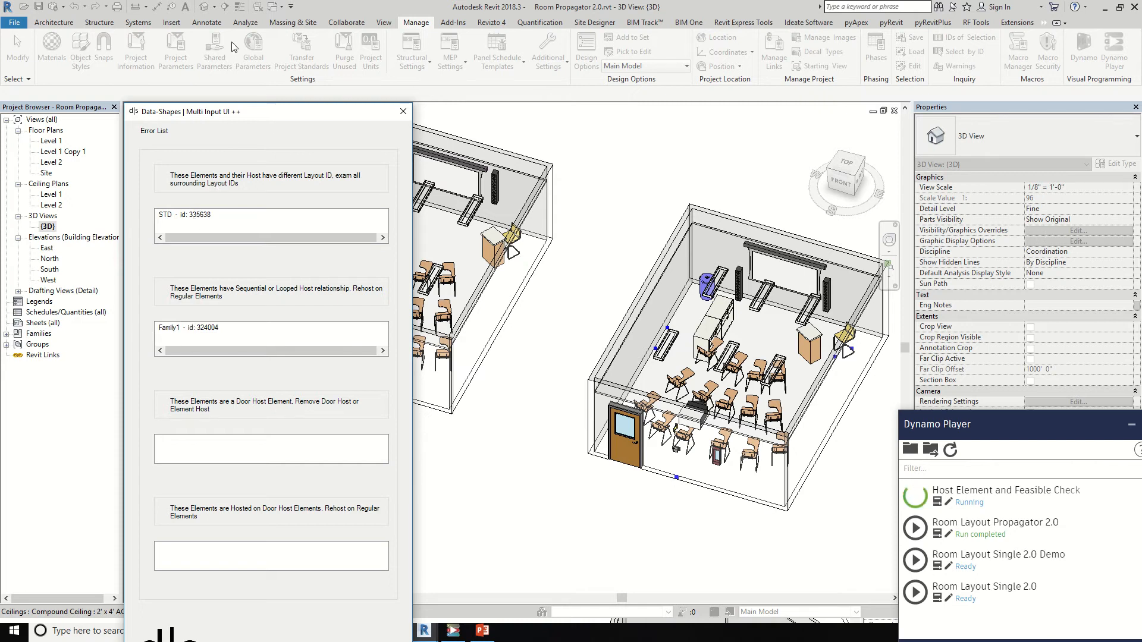
# Review and acknowledge the error list, and clear the Script Host Element ID of the source room's standing desk
pyautogui.moveTo(238, 117); pyautogui.dragTo(220, 58)
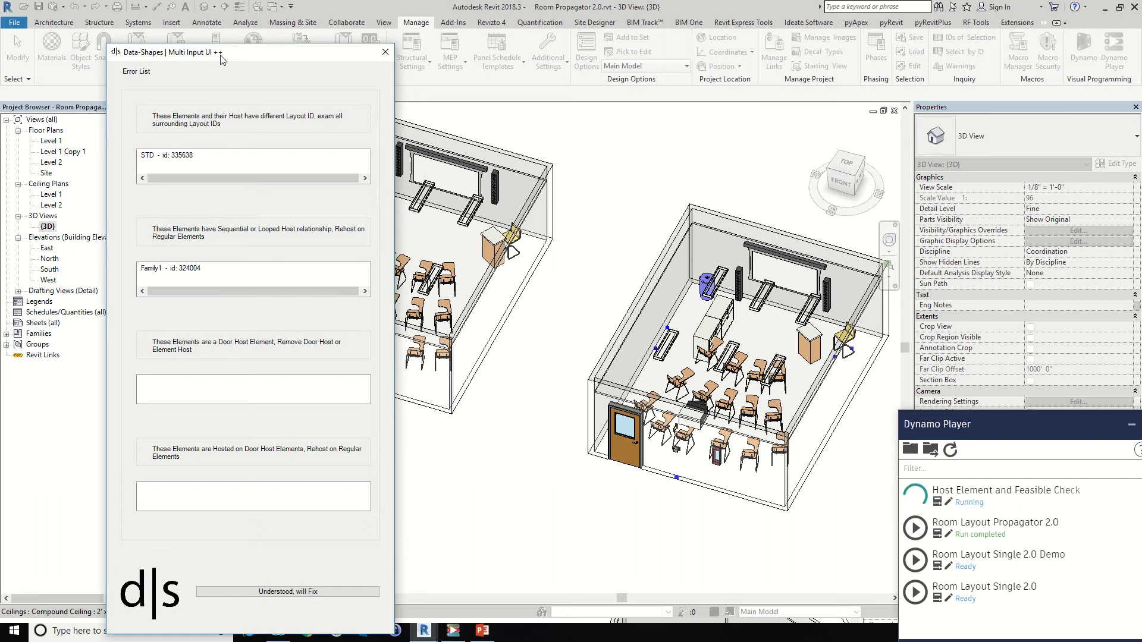
pyautogui.click(277, 591)
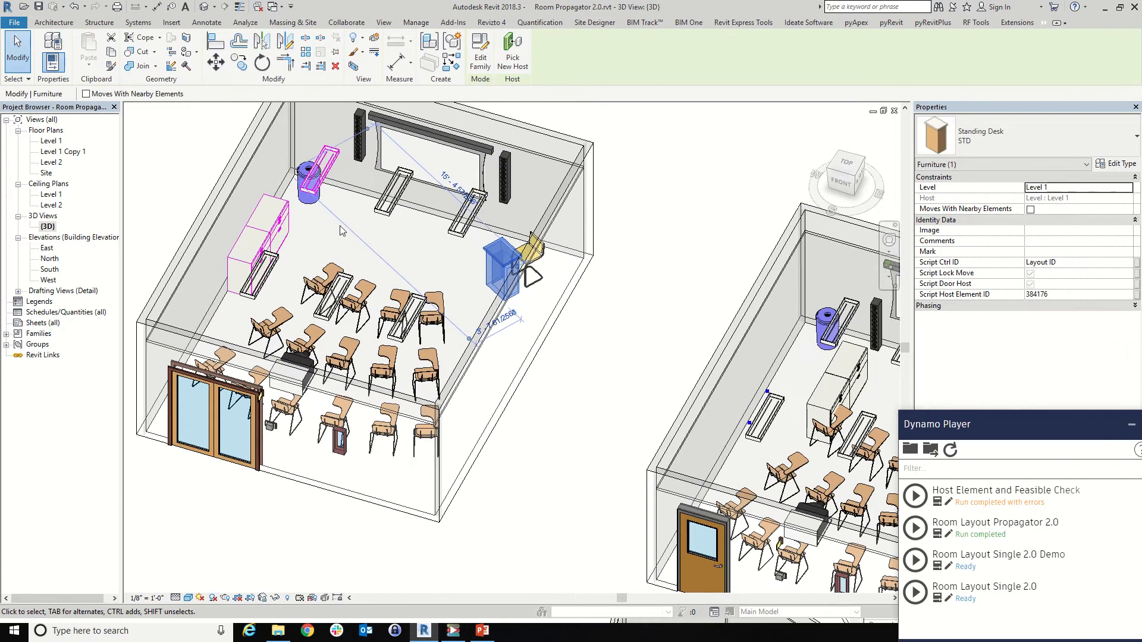
pyautogui.click(1071, 291)
pyautogui.press('BackSpace')
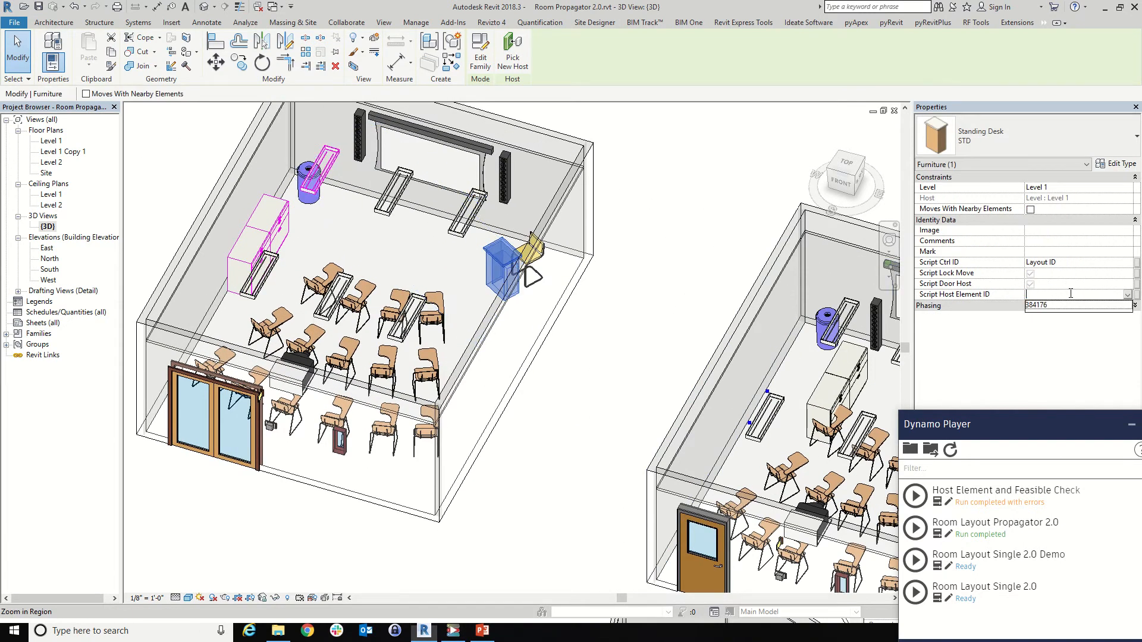
# Clear the Script Host Element IDs of the ceiling light above the bin and the middle front ceiling light in the source room
pyautogui.click(407, 196)
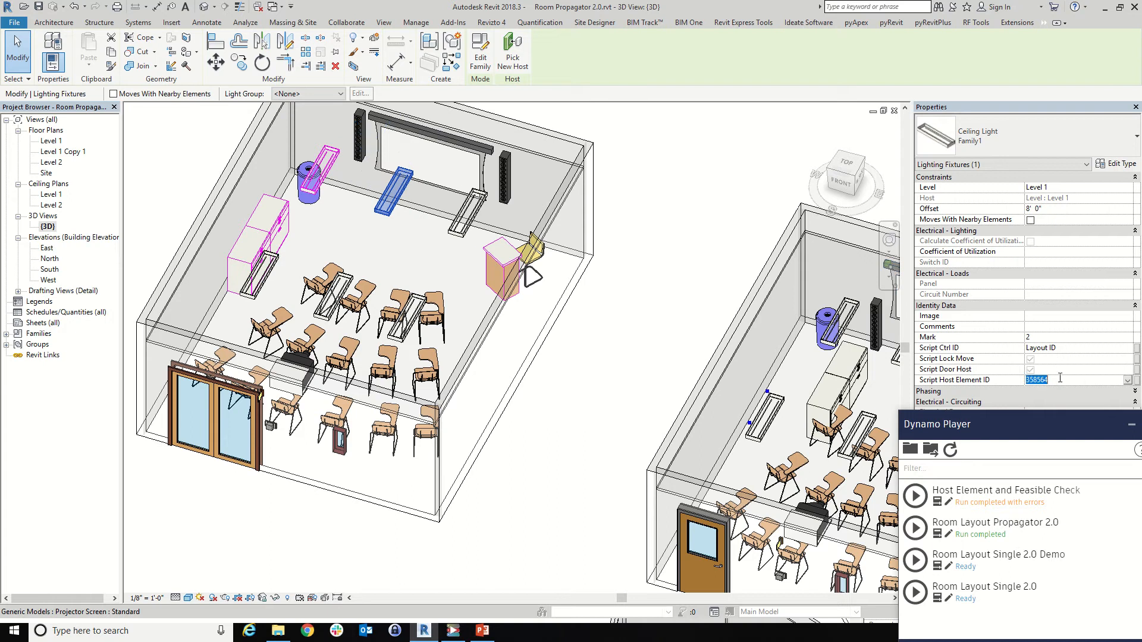
pyautogui.click(641, 301)
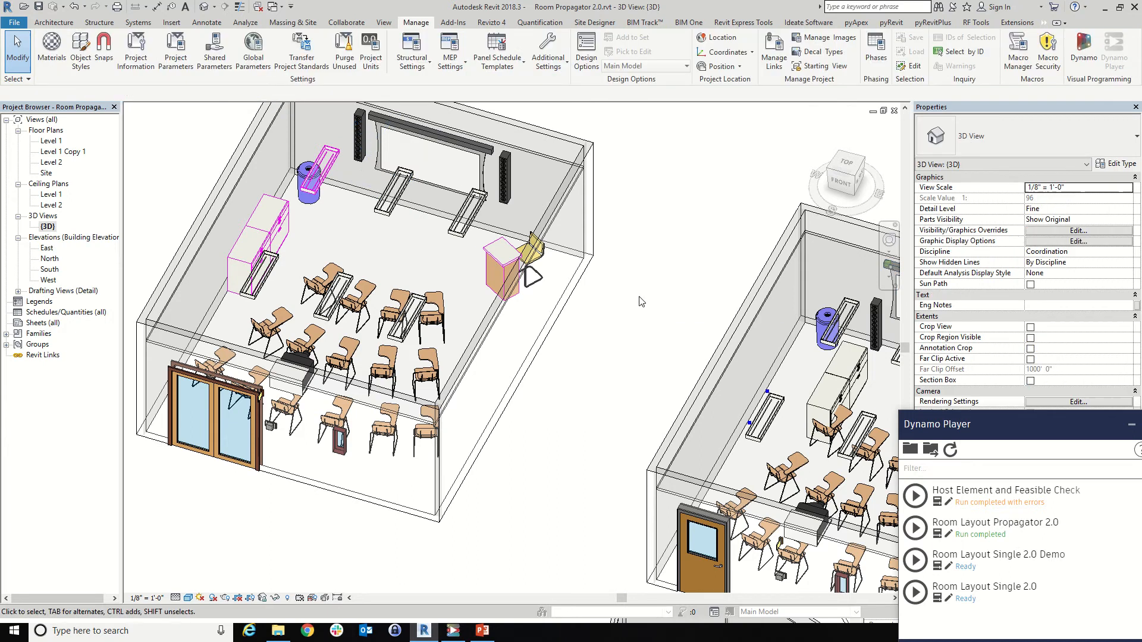
pyautogui.click(319, 164)
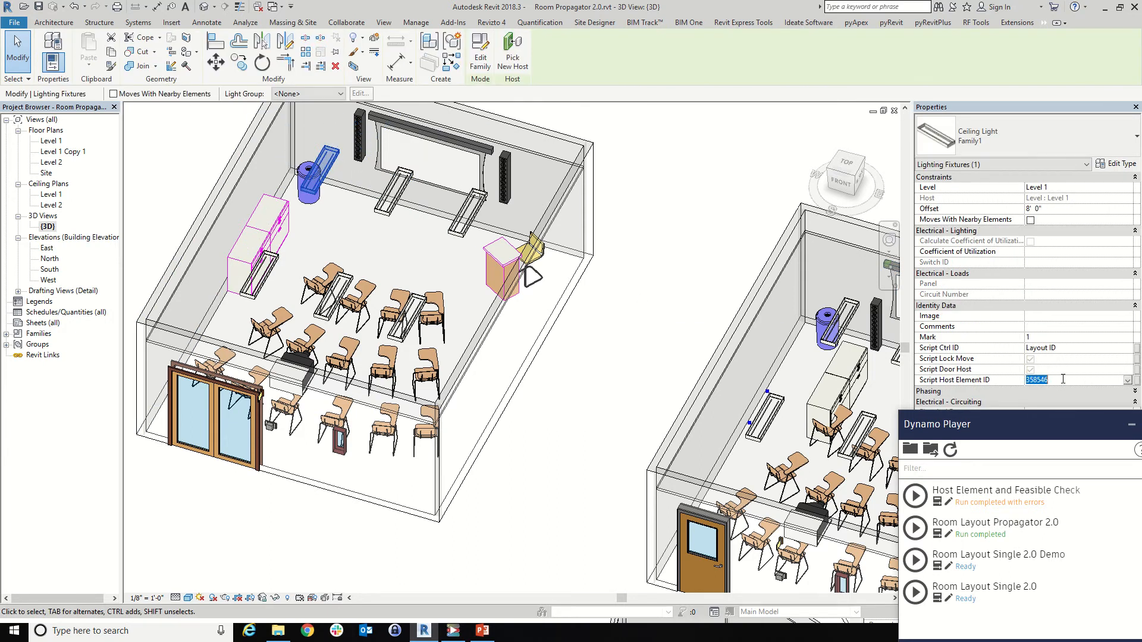
pyautogui.click(1059, 380)
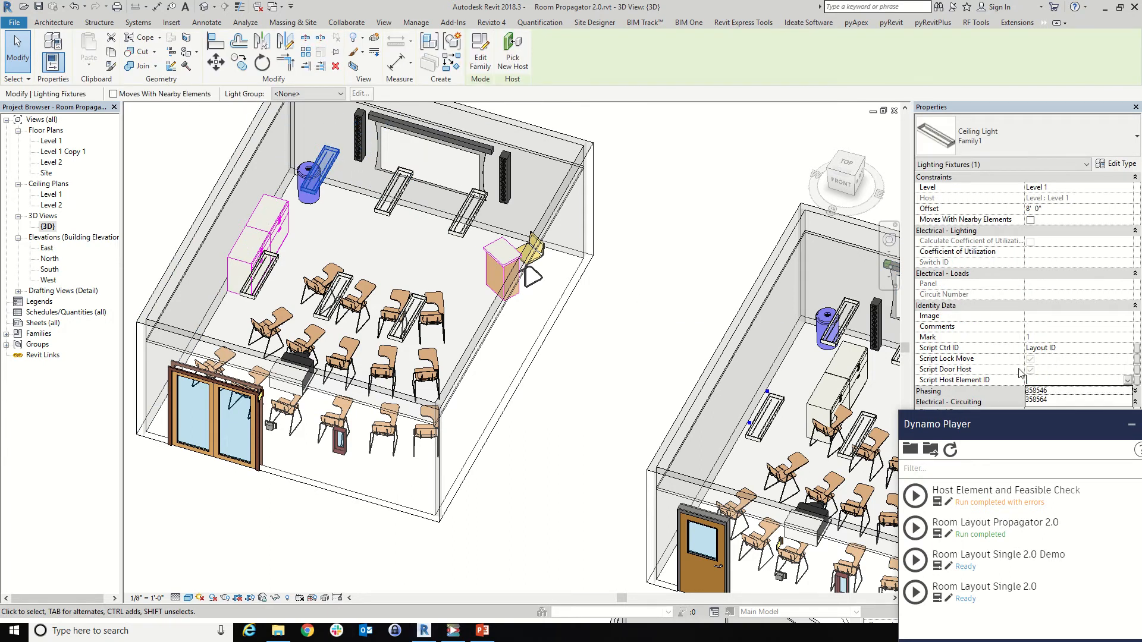
pyautogui.click(391, 214)
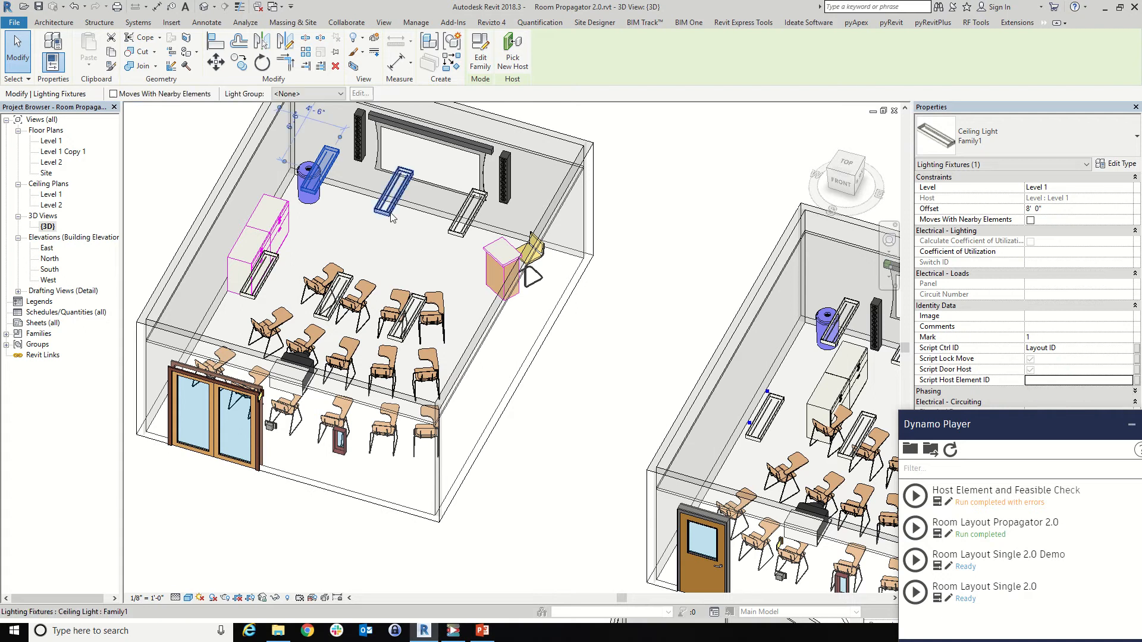
pyautogui.click(1071, 381)
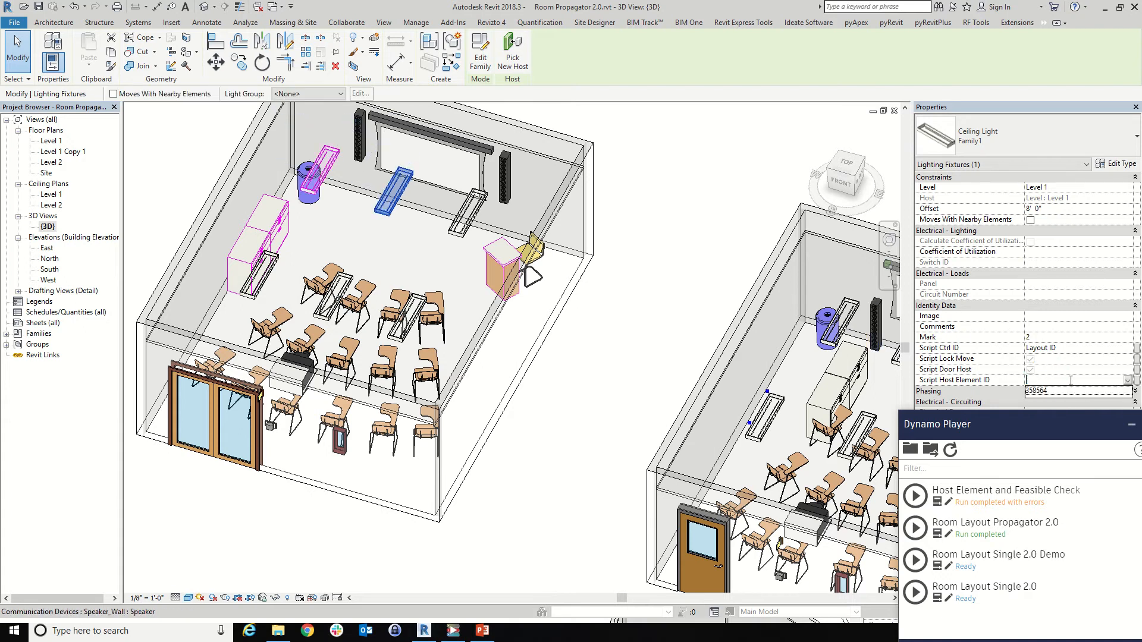
# Check the Script Host Element IDs of the third front ceiling light, the wall storage pedestal and the standing desk, and clear the selection
pyautogui.click(468, 230)
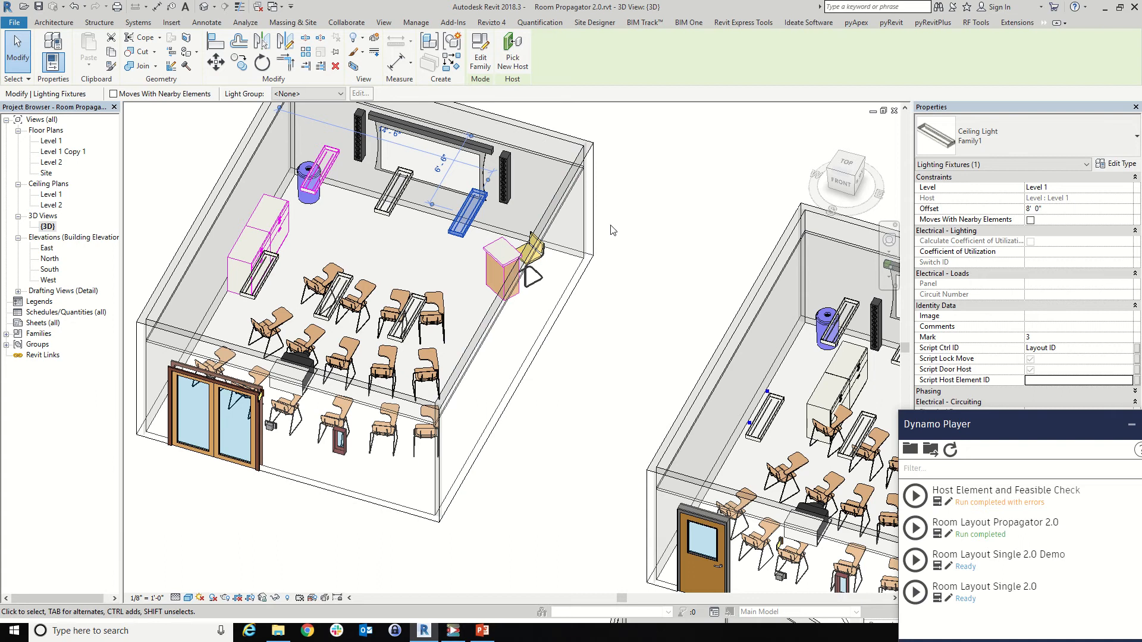
pyautogui.click(667, 221)
pyautogui.click(245, 265)
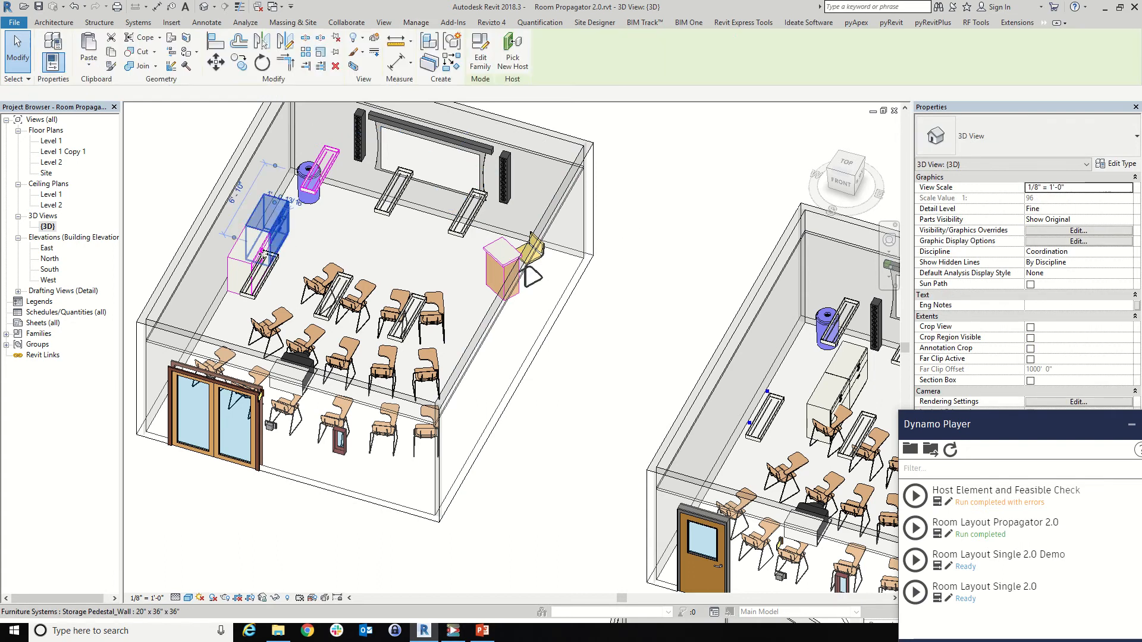
pyautogui.click(487, 257)
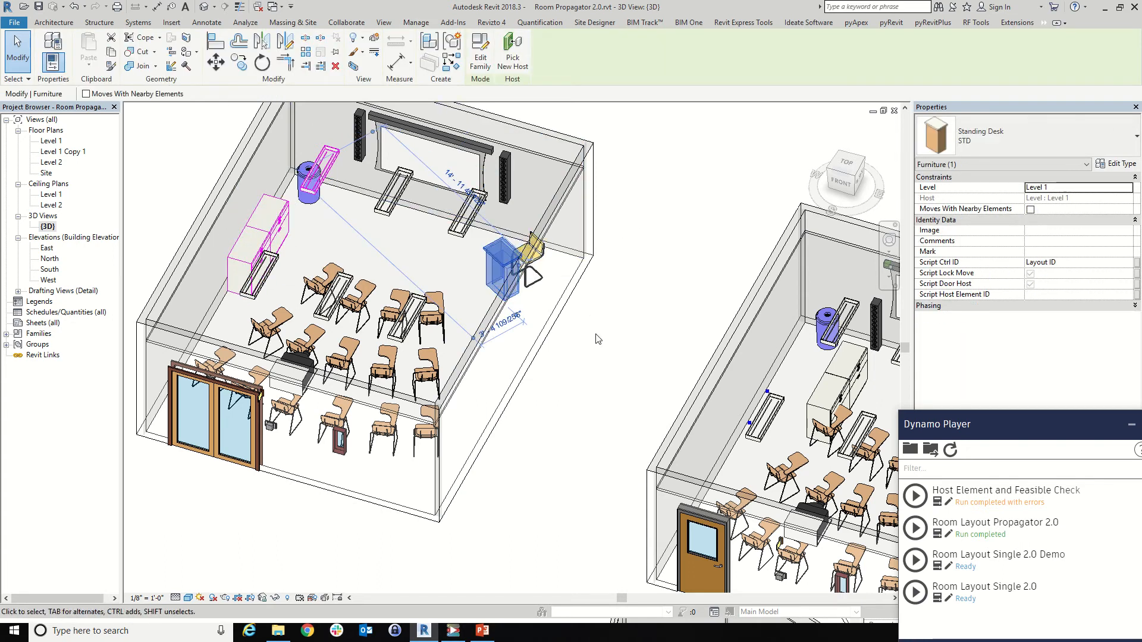
pyautogui.click(695, 304)
# Select the two small wall-mounted devices beside the source room's double door and turn on their Script Door Host parameter
pyautogui.scroll(2, 275, 416)
pyautogui.click(259, 388)
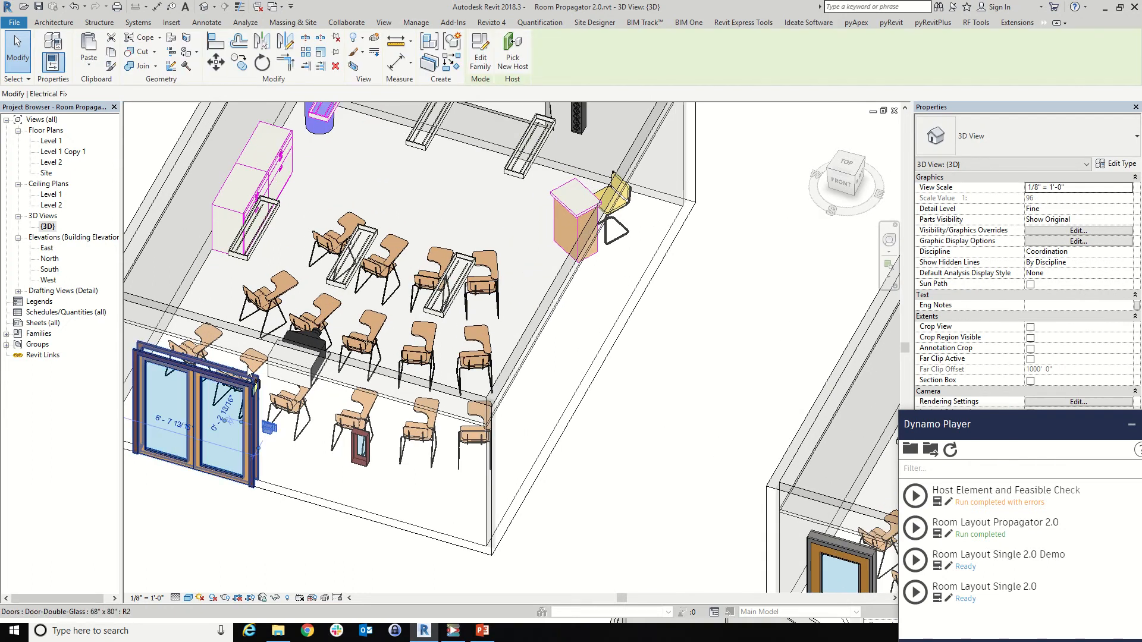
pyautogui.keyDown('ctrl'); pyautogui.click(262, 390); pyautogui.keyUp('ctrl')
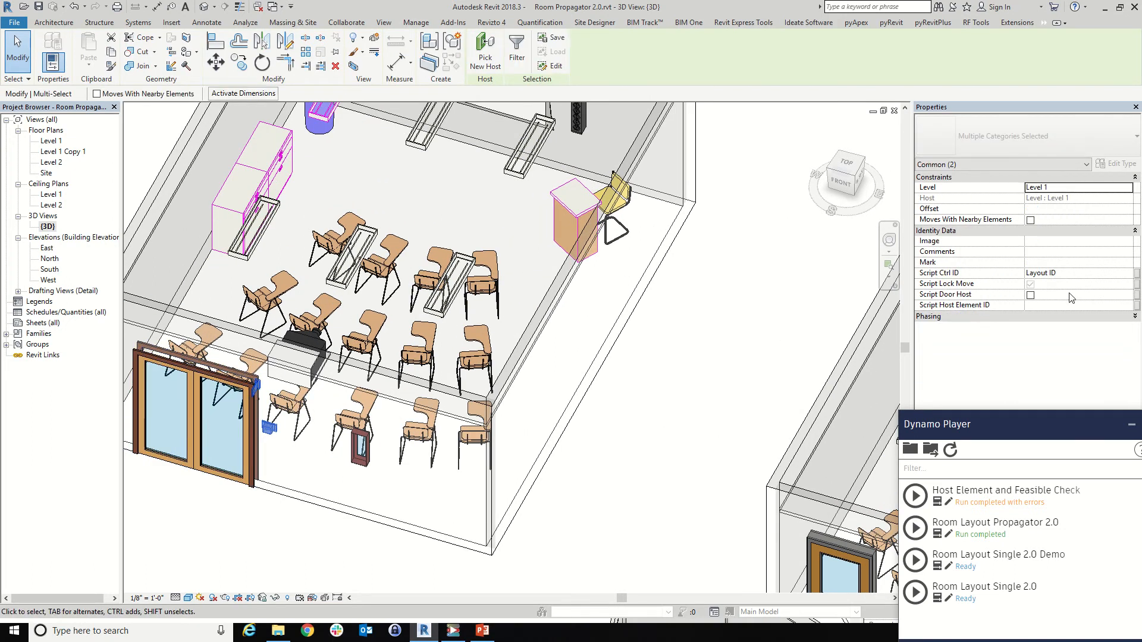
pyautogui.click(1031, 295)
pyautogui.click(701, 377)
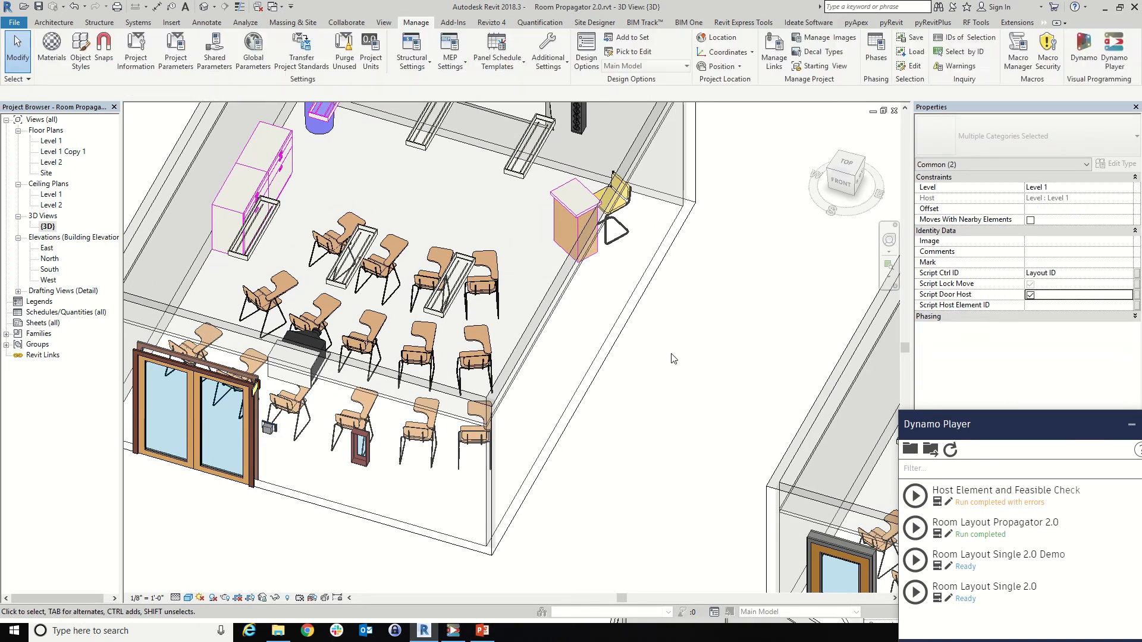
# Run Host Element and Feasible Check without picking any hosting elements, submit the values and proceed past the check result
pyautogui.scroll(-1, 279, 339)
pyautogui.scroll(-3, 280, 339)
pyautogui.keyDown('shift'); pyautogui.moveTo(280, 339); pyautogui.dragTo(408, 369, button='middle'); pyautogui.keyUp('shift')
pyautogui.moveTo(1021, 436); pyautogui.dragTo(981, 319)
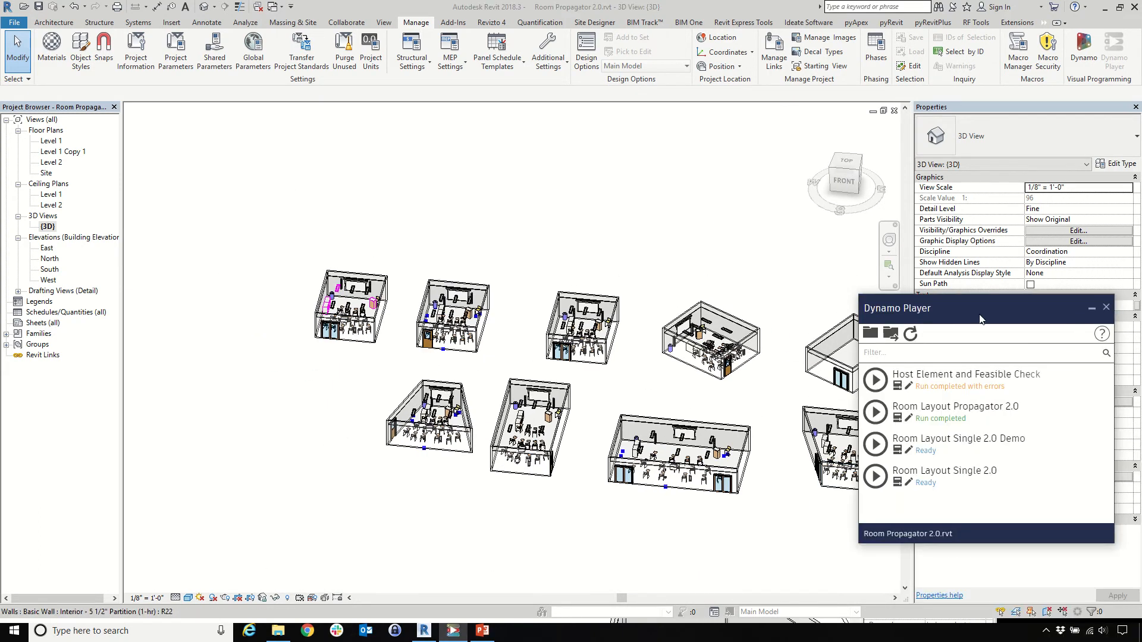
pyautogui.scroll(5, 319, 330)
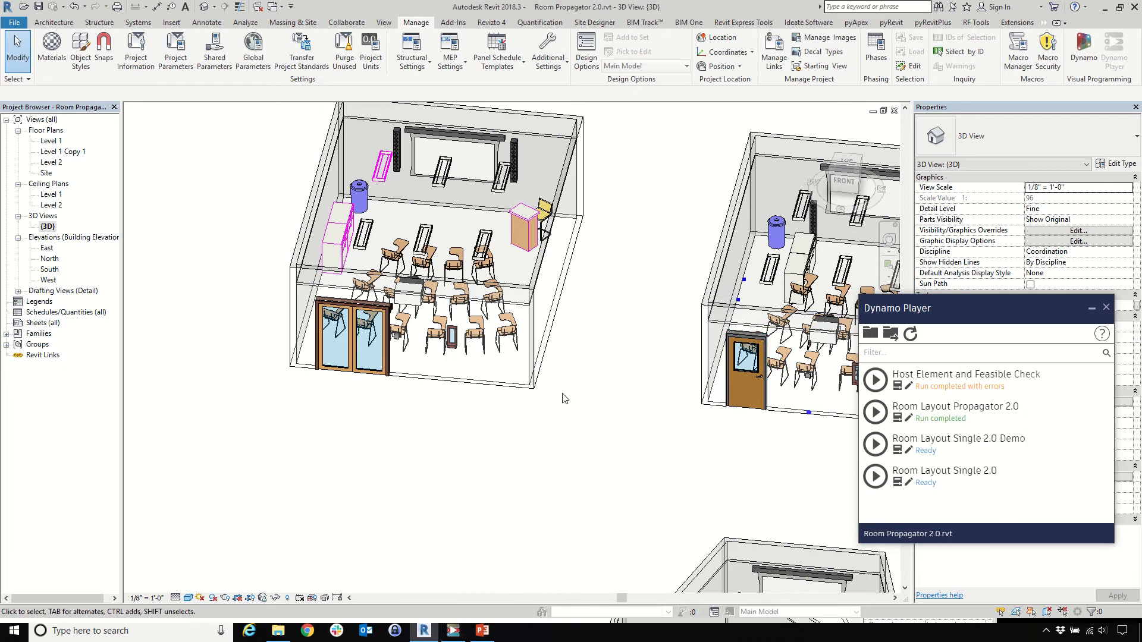
pyautogui.click(876, 379)
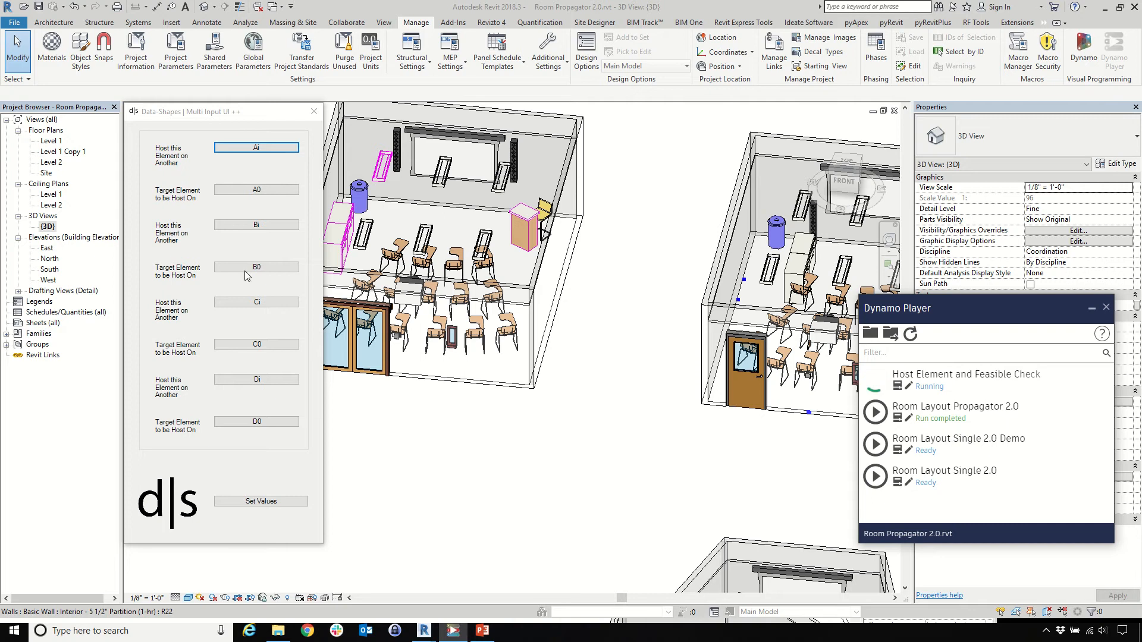
pyautogui.click(249, 502)
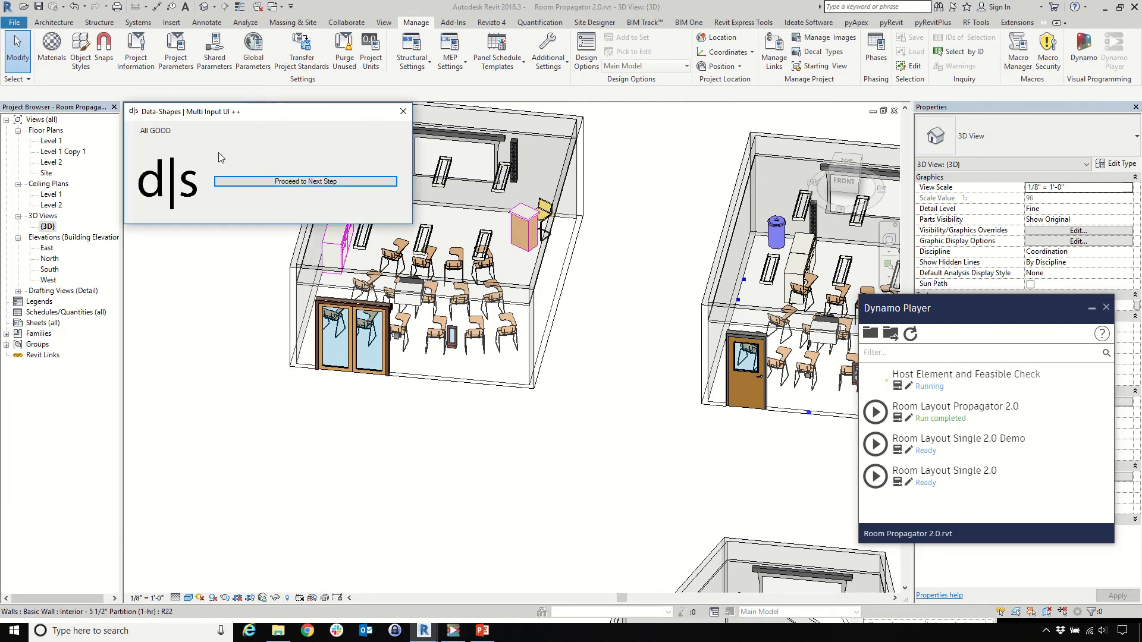
pyautogui.moveTo(220, 116); pyautogui.dragTo(170, 104)
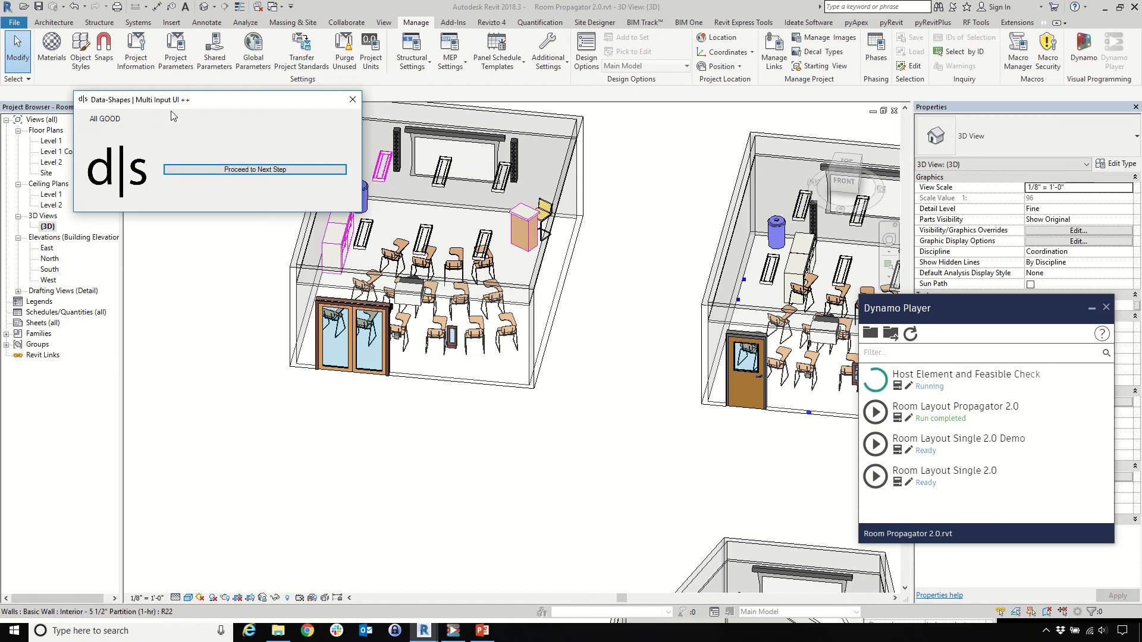
pyautogui.click(229, 169)
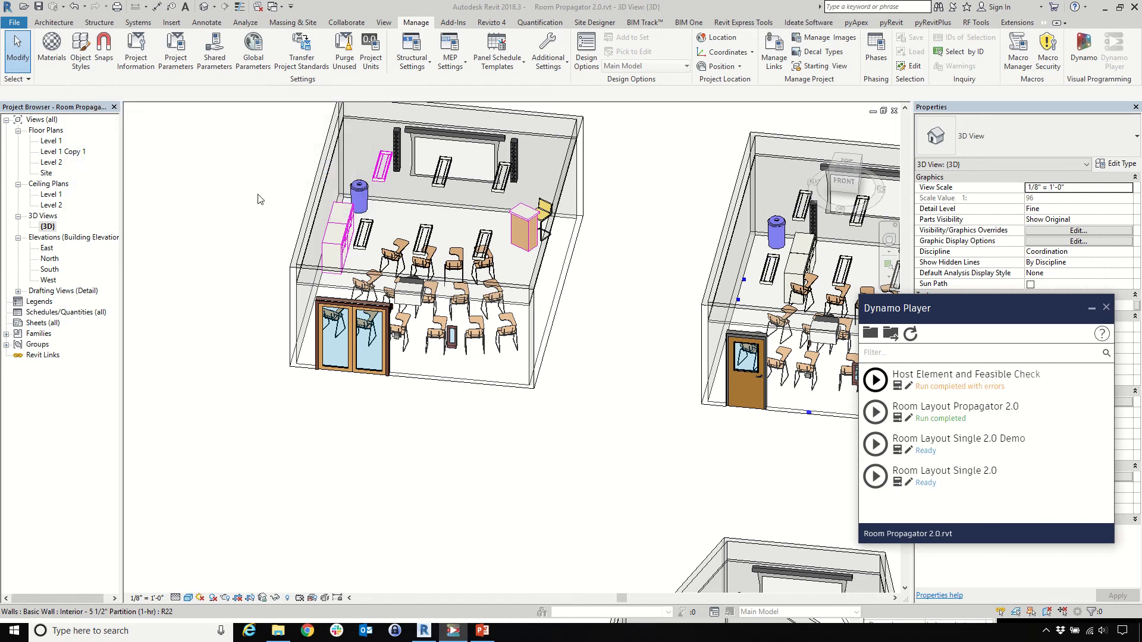
# Run the Room Layout Propagator 2.0 script and look over the propagated layout in the neighbouring room
pyautogui.click(876, 413)
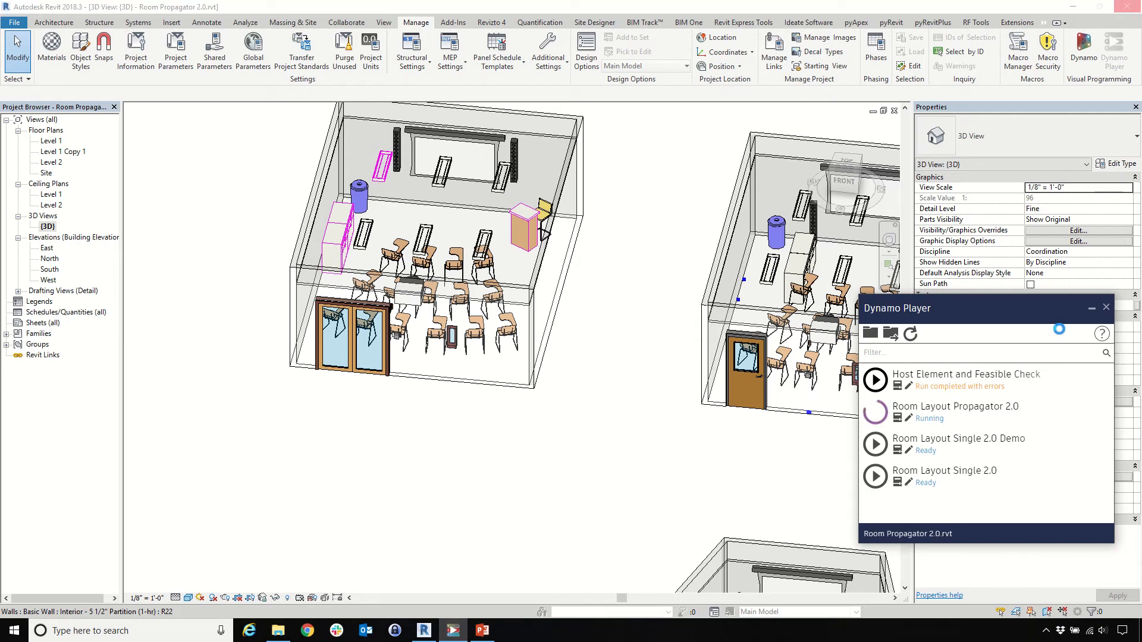
pyautogui.moveTo(982, 318); pyautogui.dragTo(1042, 323)
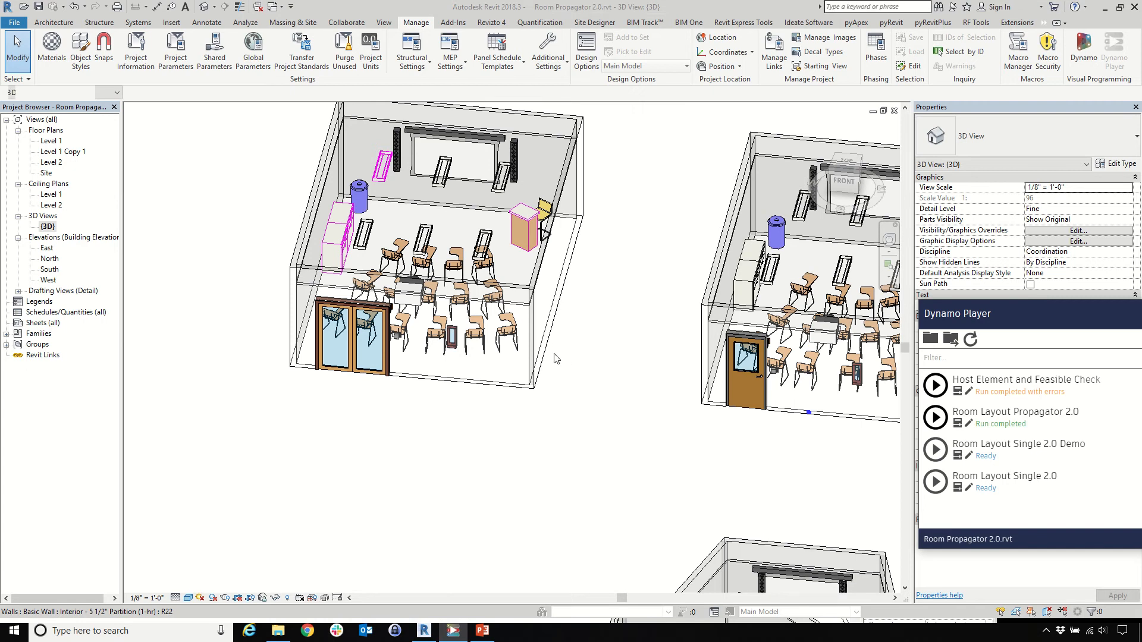
pyautogui.scroll(-2, 553, 357)
pyautogui.scroll(2, 730, 274)
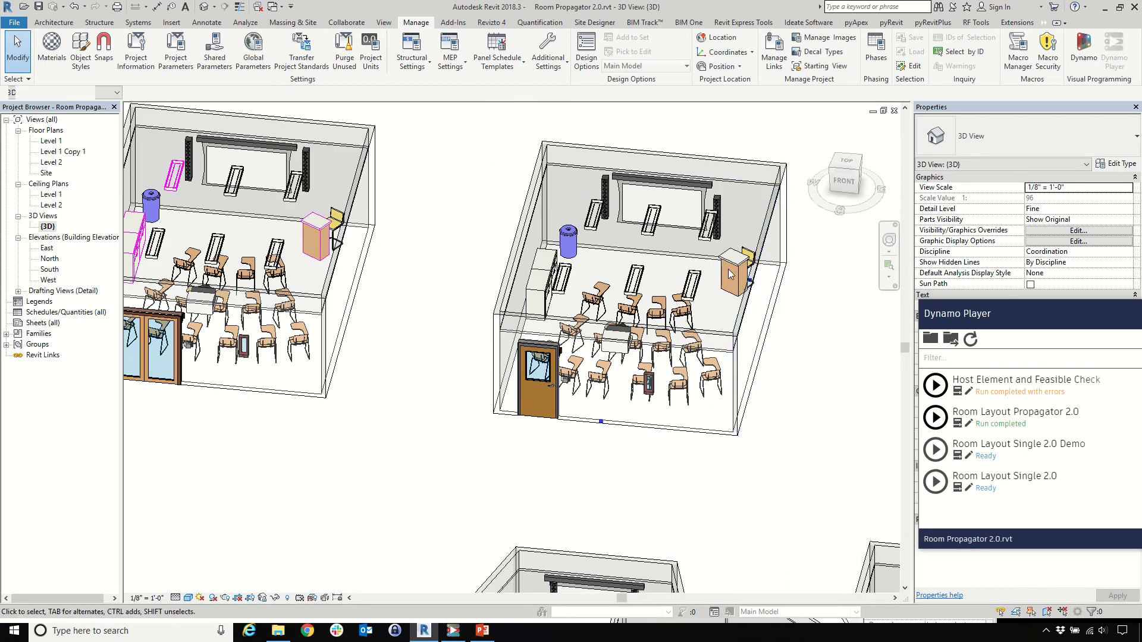
# Open the Level 1 Copy 1 floor plan at the trapezoidal room
pyautogui.doubleClick(52, 141)
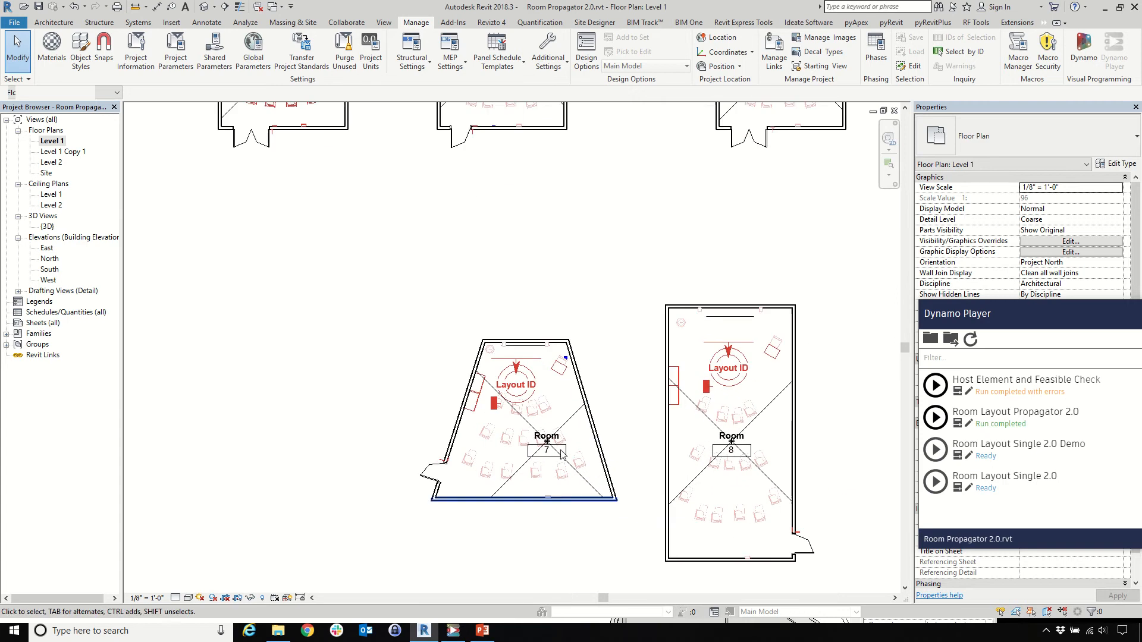
pyautogui.doubleClick(62, 152)
pyautogui.scroll(3, 470, 369)
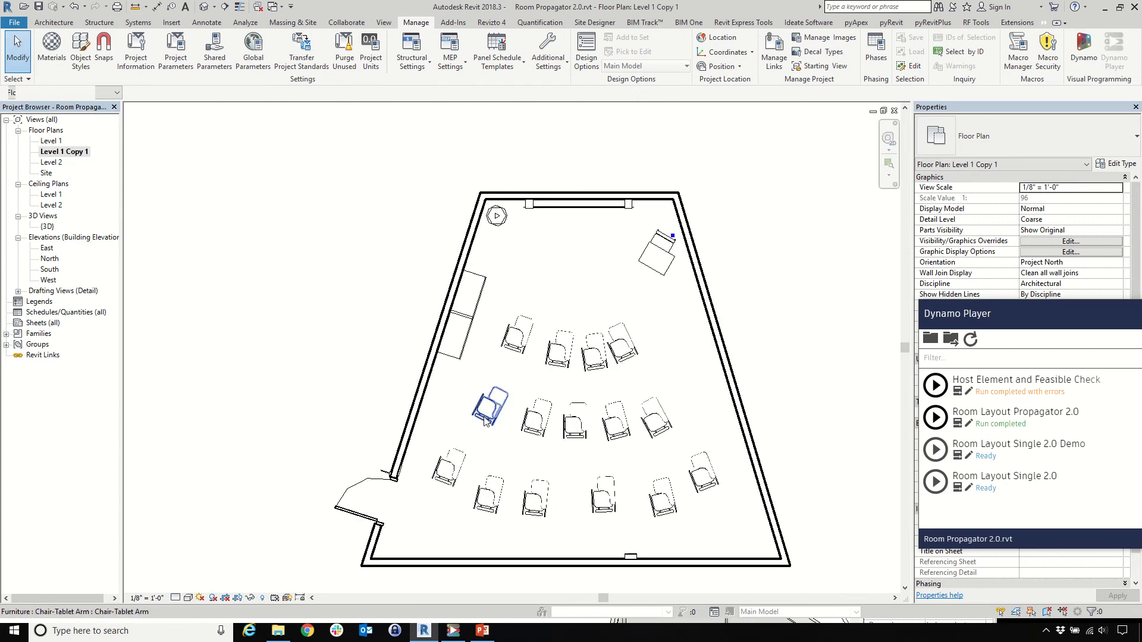
pyautogui.scroll(-3, 390, 383)
pyautogui.scroll(5, 476, 333)
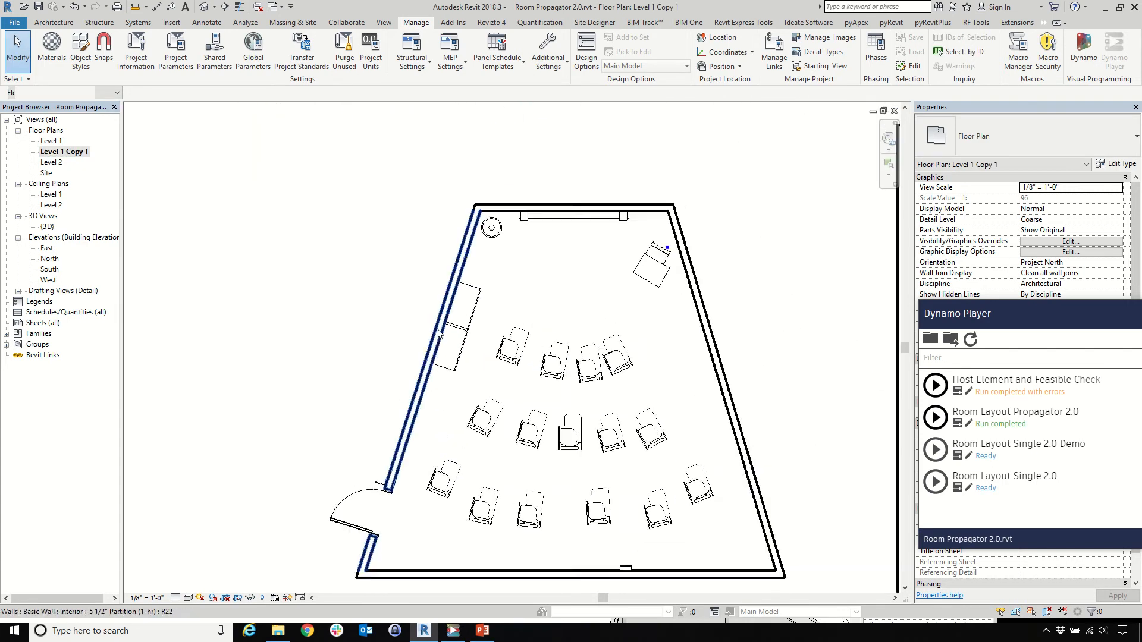
# Check the two wall storage pedestals along the trapezoidal room's slanted wall
pyautogui.click(490, 381)
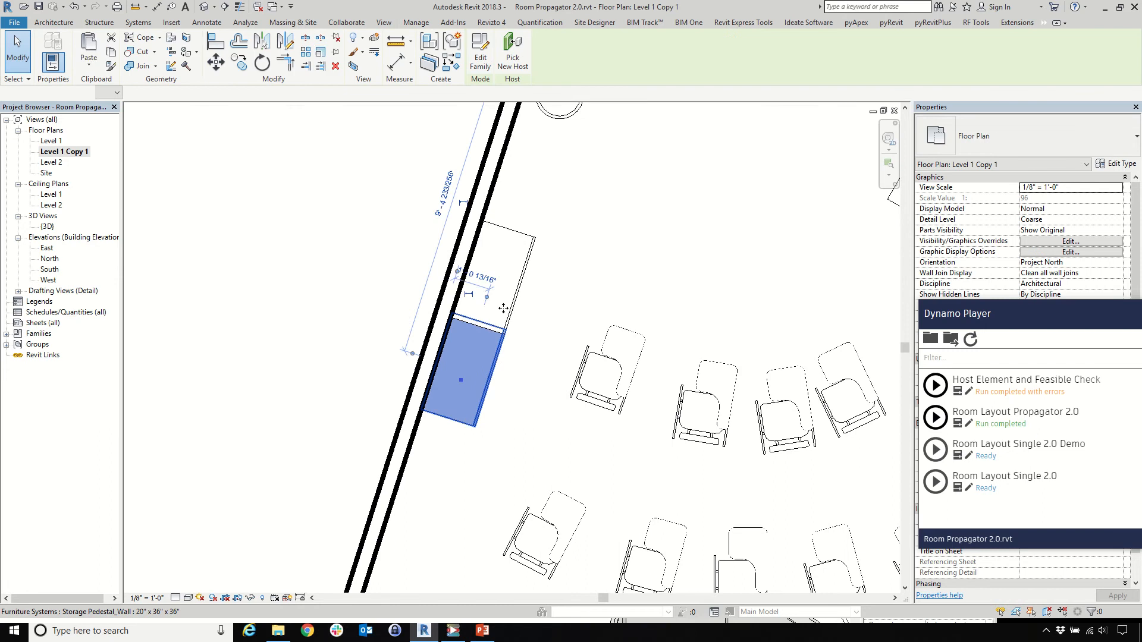
pyautogui.click(517, 274)
pyautogui.scroll(-2, 478, 302)
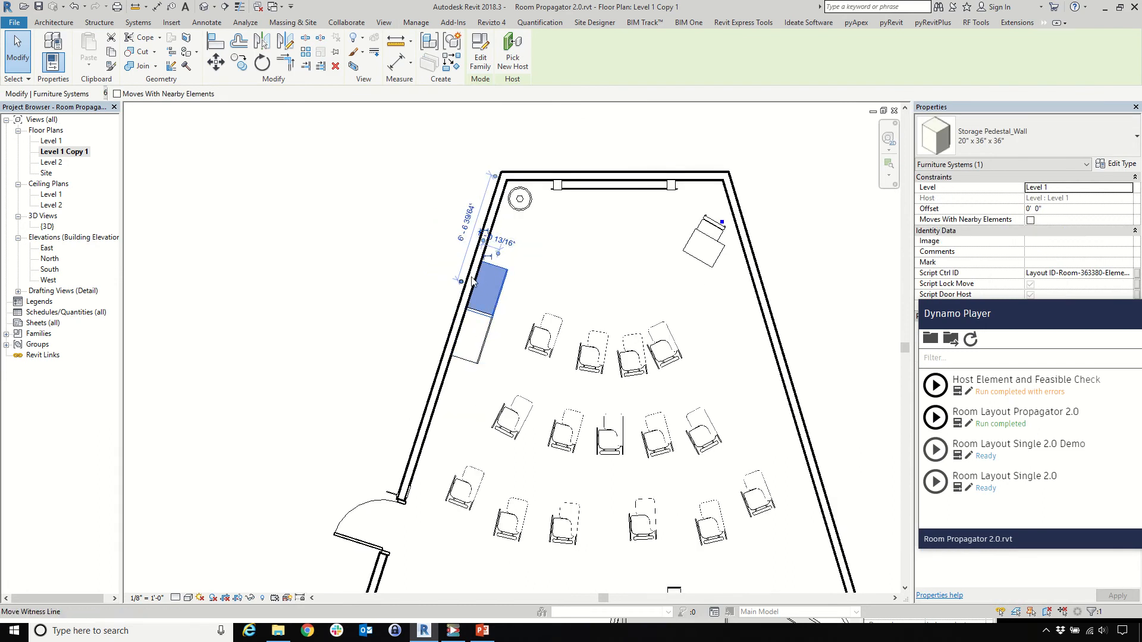
pyautogui.scroll(5, 445, 330)
pyautogui.click(431, 252)
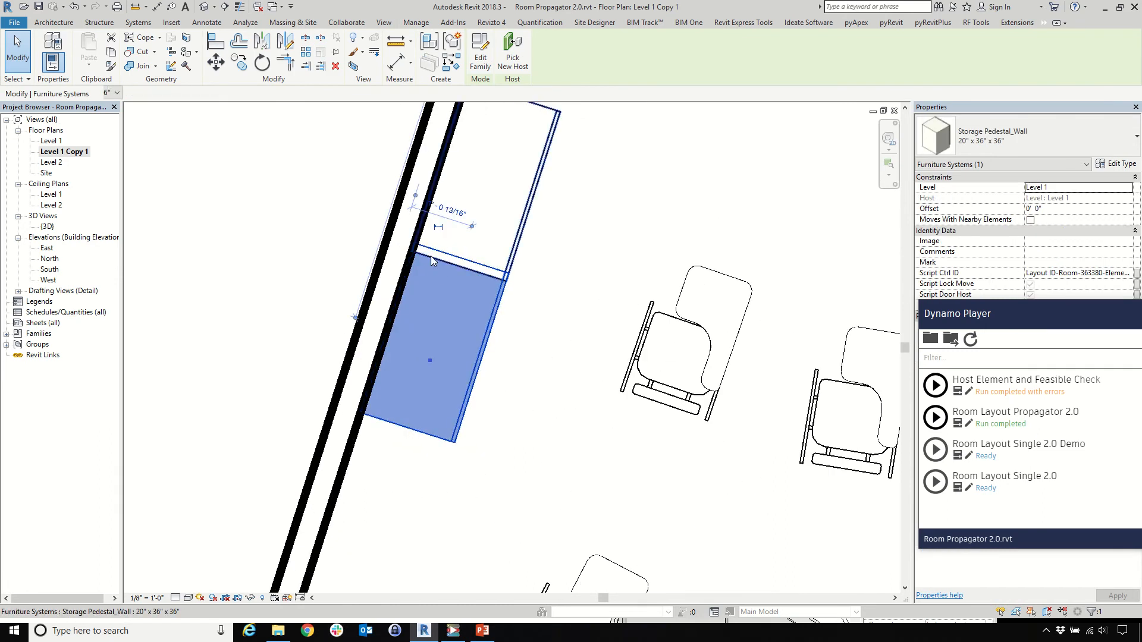
pyautogui.press('m')
pyautogui.press('v')
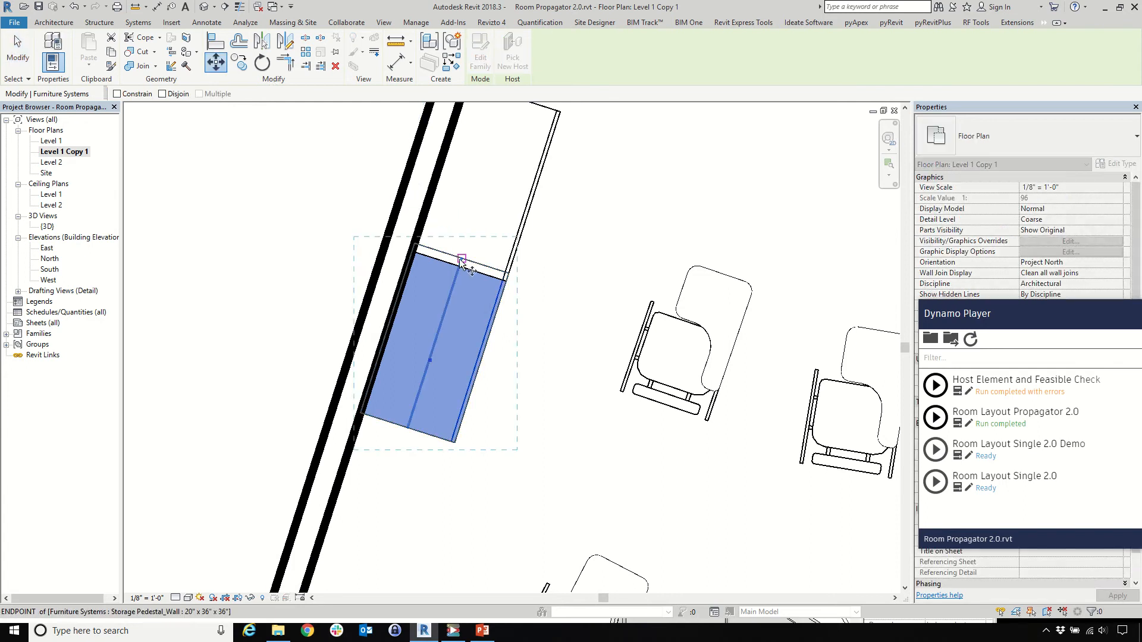
pyautogui.click(464, 260)
pyautogui.scroll(3, 458, 268)
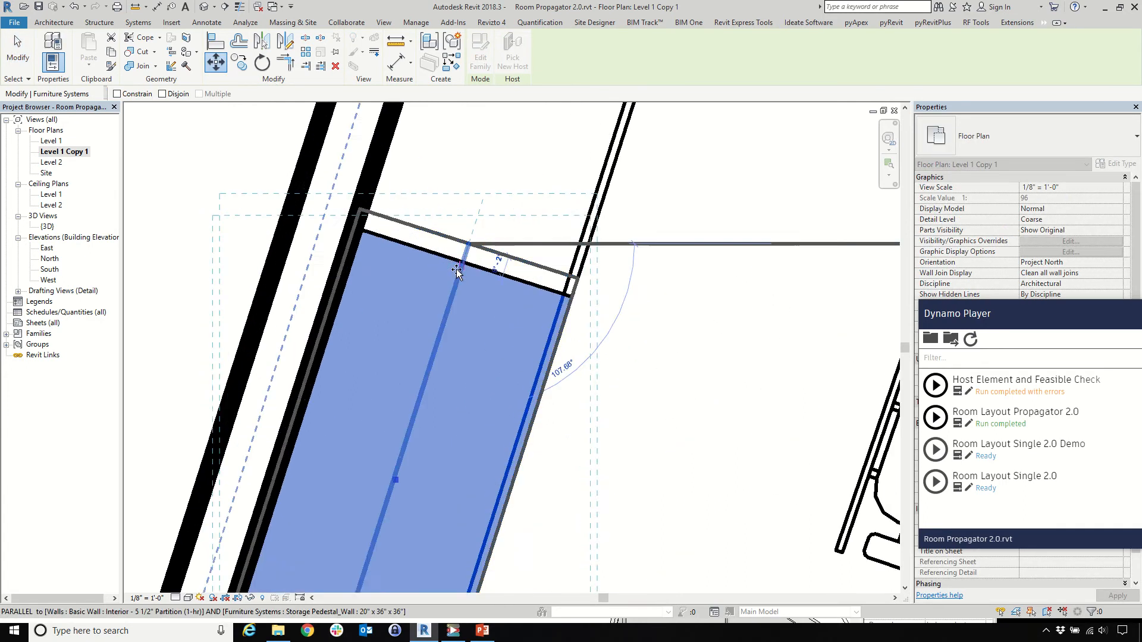
pyautogui.click(457, 271)
pyautogui.scroll(-2, 457, 271)
pyautogui.press('Escape')
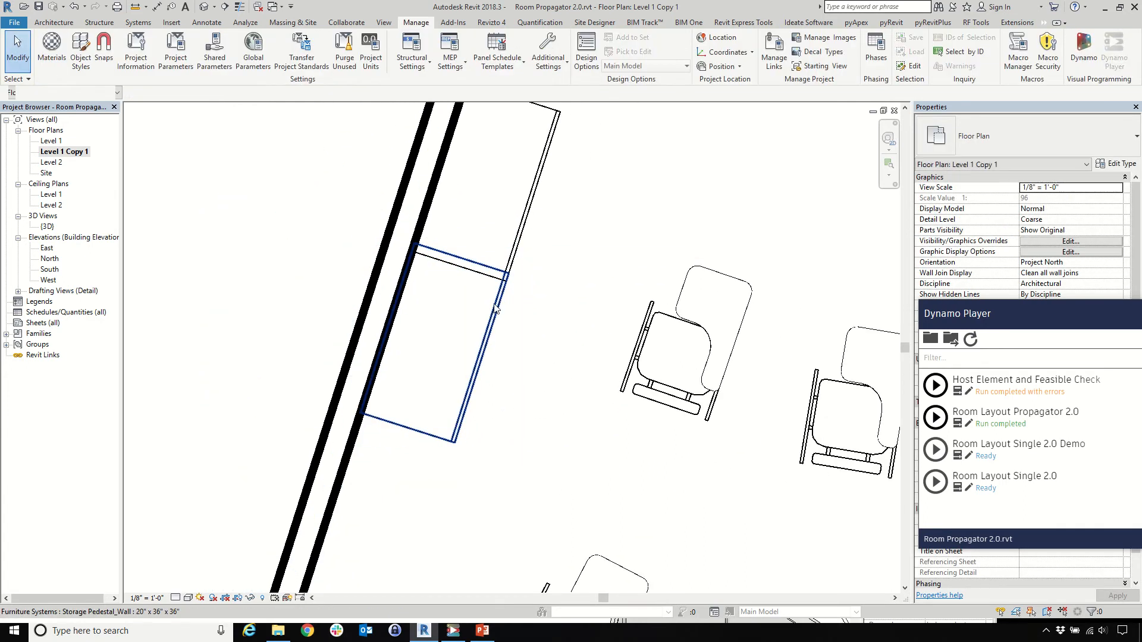
# Move the lower wall storage pedestal along the slanted wall until it sits flush against the upper pedestal
pyautogui.click(495, 309)
pyautogui.scroll(4, 494, 308)
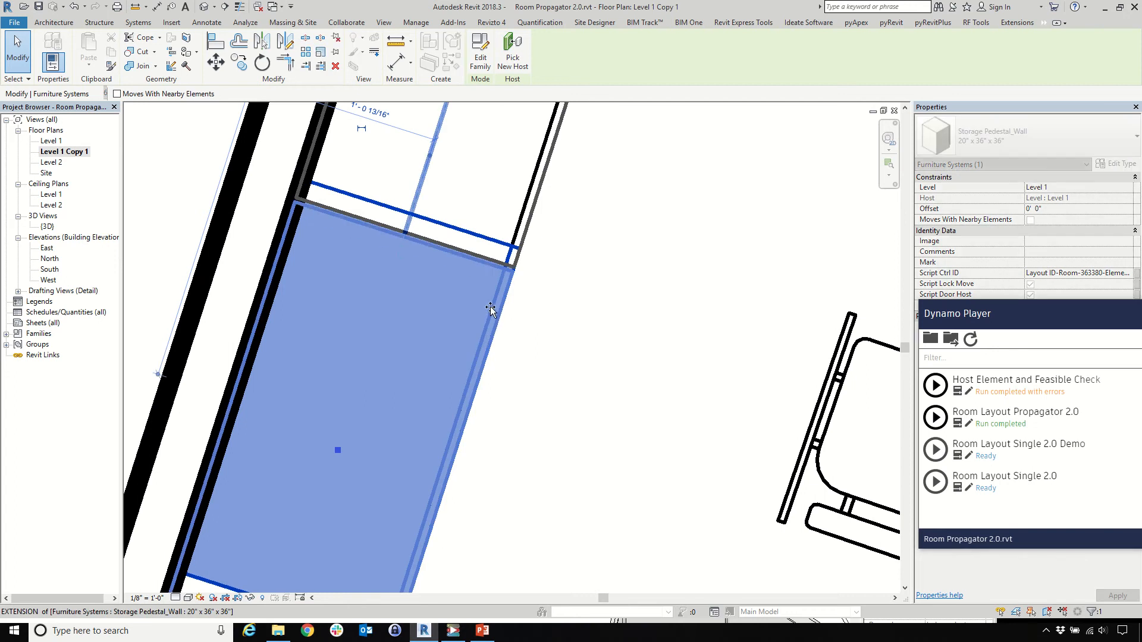
pyautogui.moveTo(490, 306); pyautogui.dragTo(377, 370)
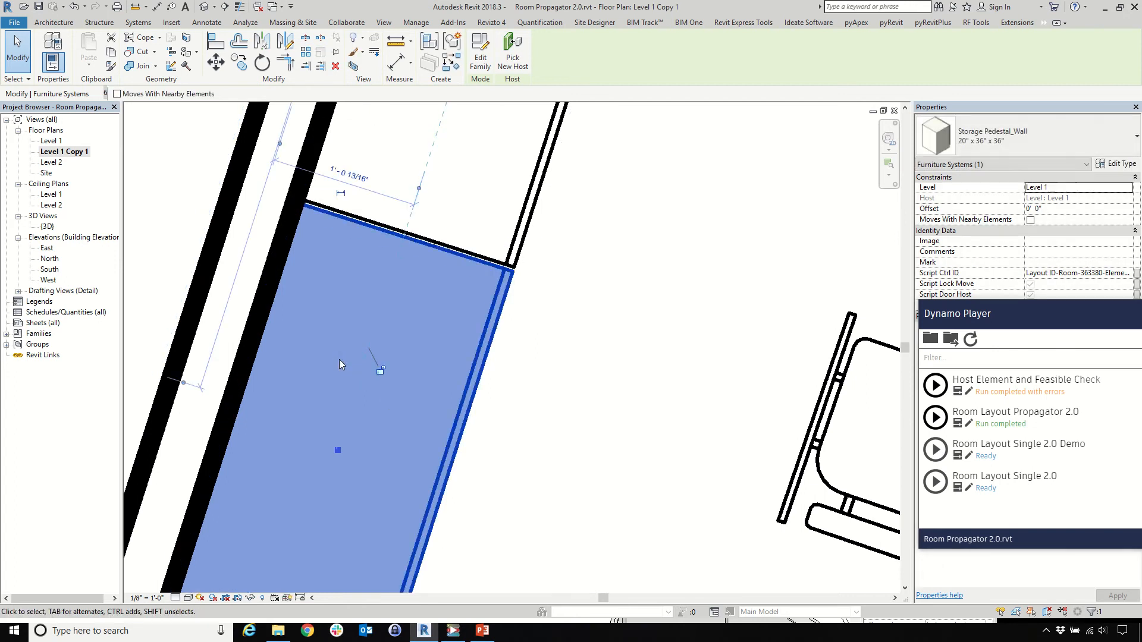
# Examine the pair of wall storage pedestals in the tall rectangular room next to the trapezoidal one
pyautogui.scroll(-4, 339, 345)
pyautogui.scroll(1, 712, 339)
pyautogui.scroll(1, 596, 331)
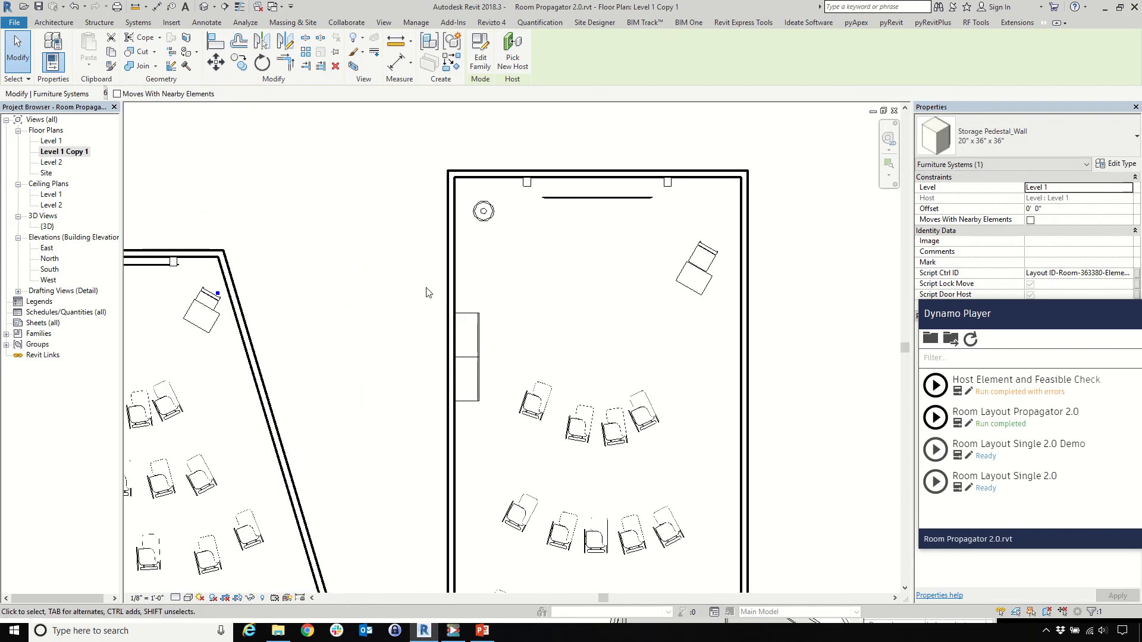
pyautogui.moveTo(373, 281); pyautogui.dragTo(505, 419)
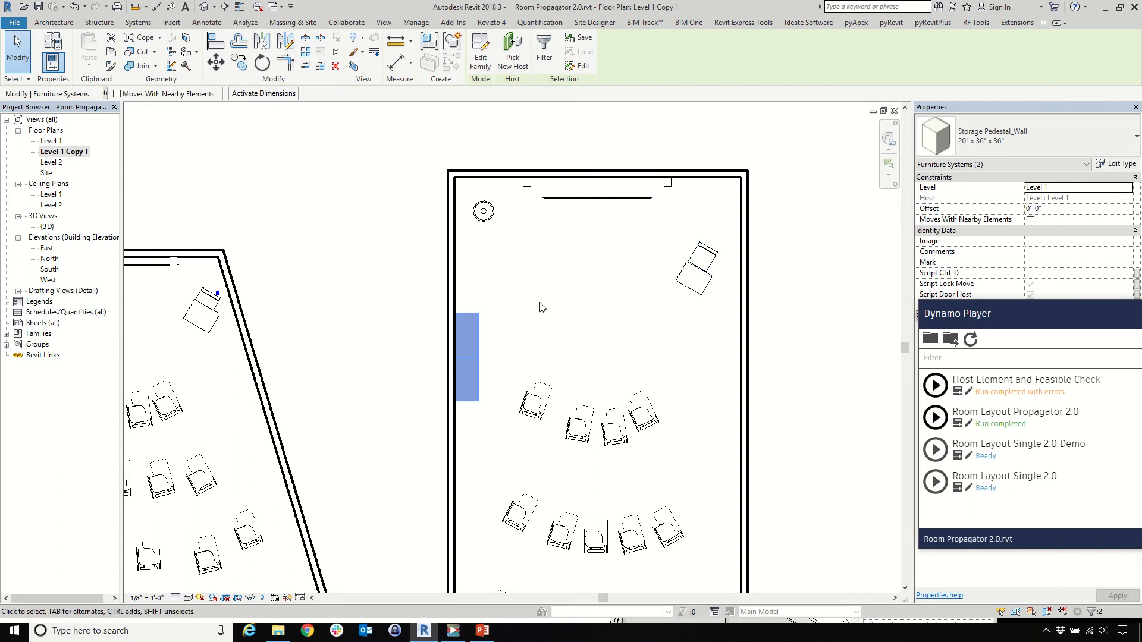
# Check the script parameters of the source room's Chair-Breuer and compare the furniture layouts across the row of rooms
pyautogui.scroll(-3, 422, 296)
pyautogui.scroll(-2, 436, 231)
pyautogui.scroll(4, 434, 231)
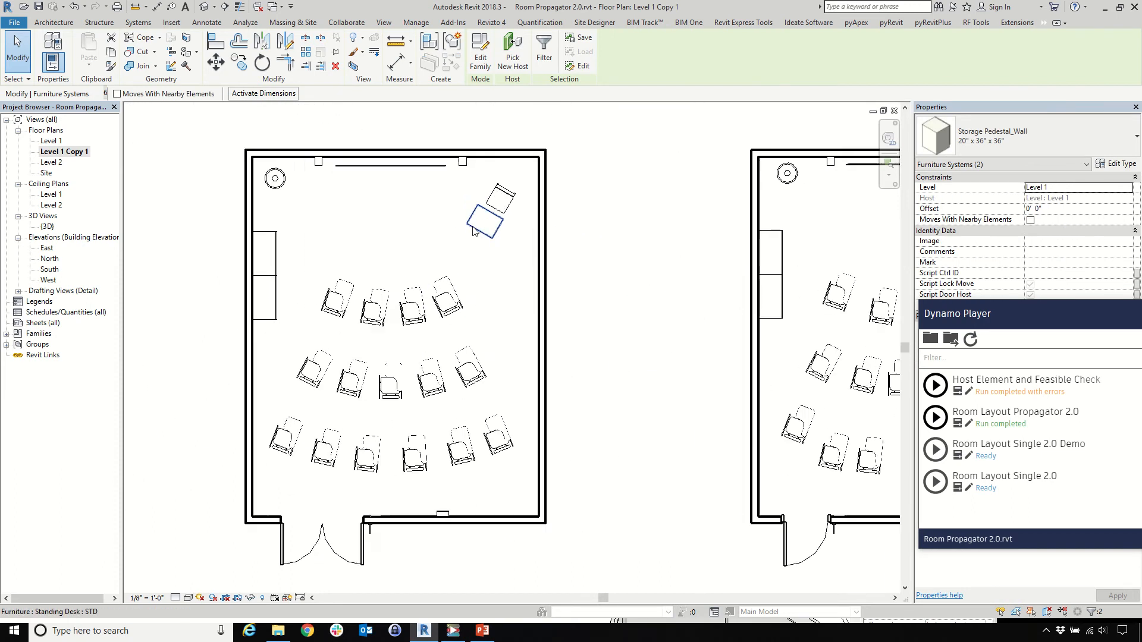
pyautogui.click(500, 198)
pyautogui.moveTo(985, 316); pyautogui.dragTo(723, 416)
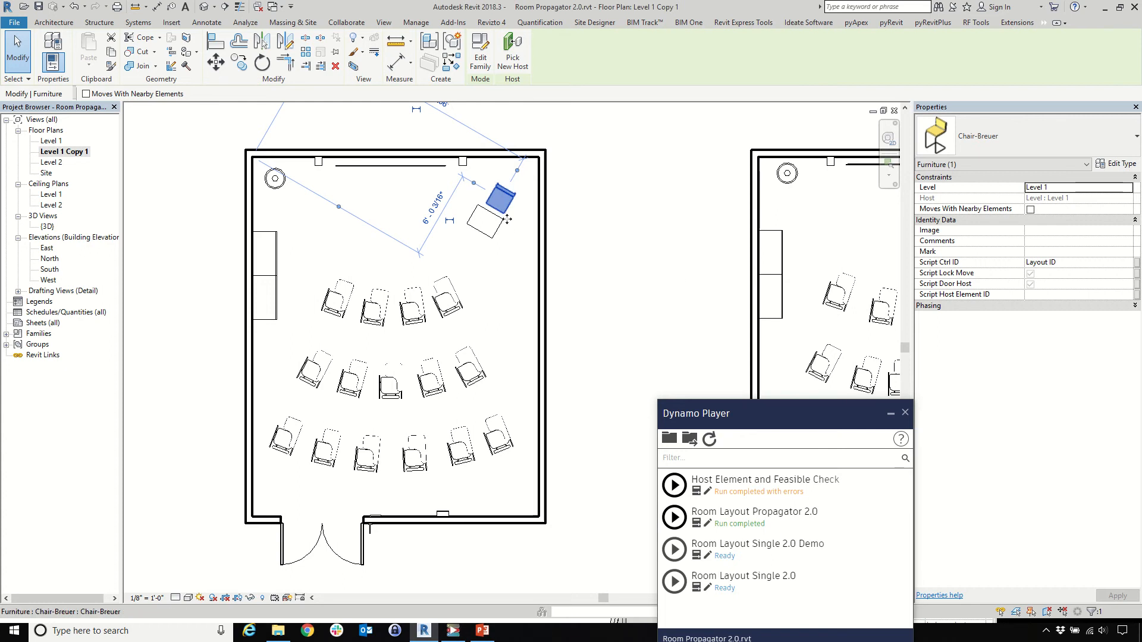
pyautogui.click(420, 279)
pyautogui.scroll(-3, 420, 280)
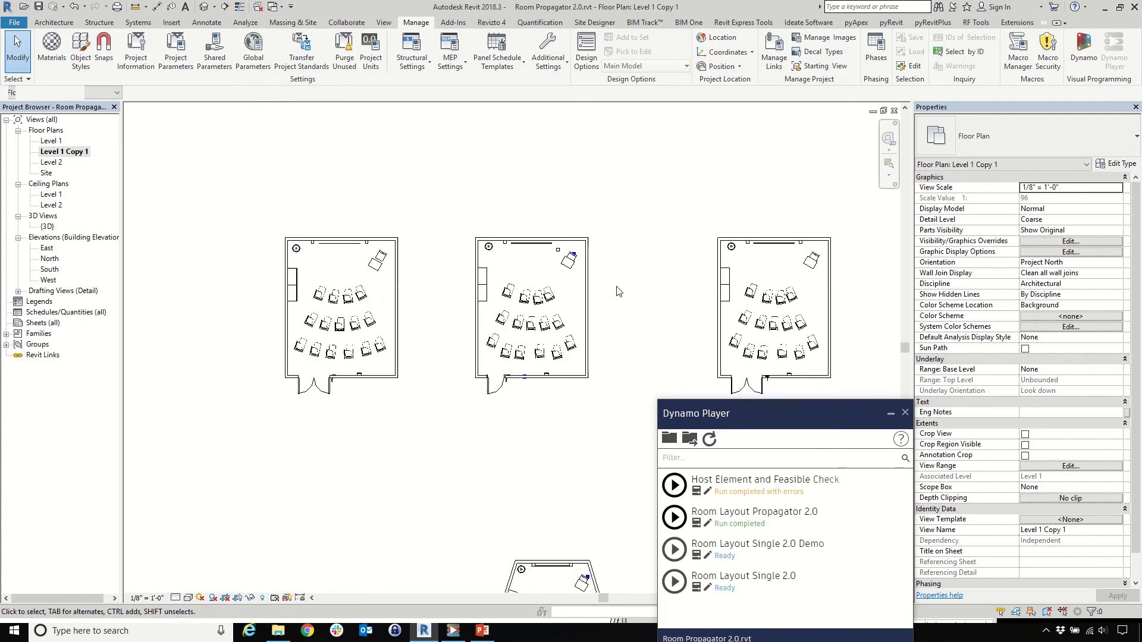
pyautogui.scroll(3, 522, 240)
pyautogui.scroll(-8, 518, 267)
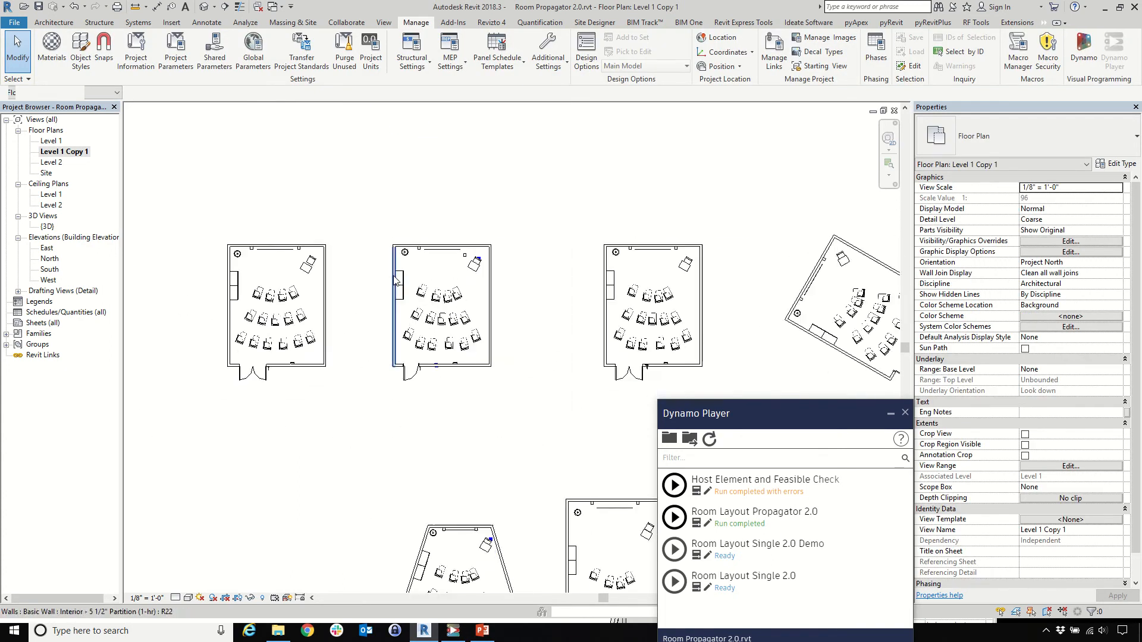
pyautogui.scroll(5, 533, 311)
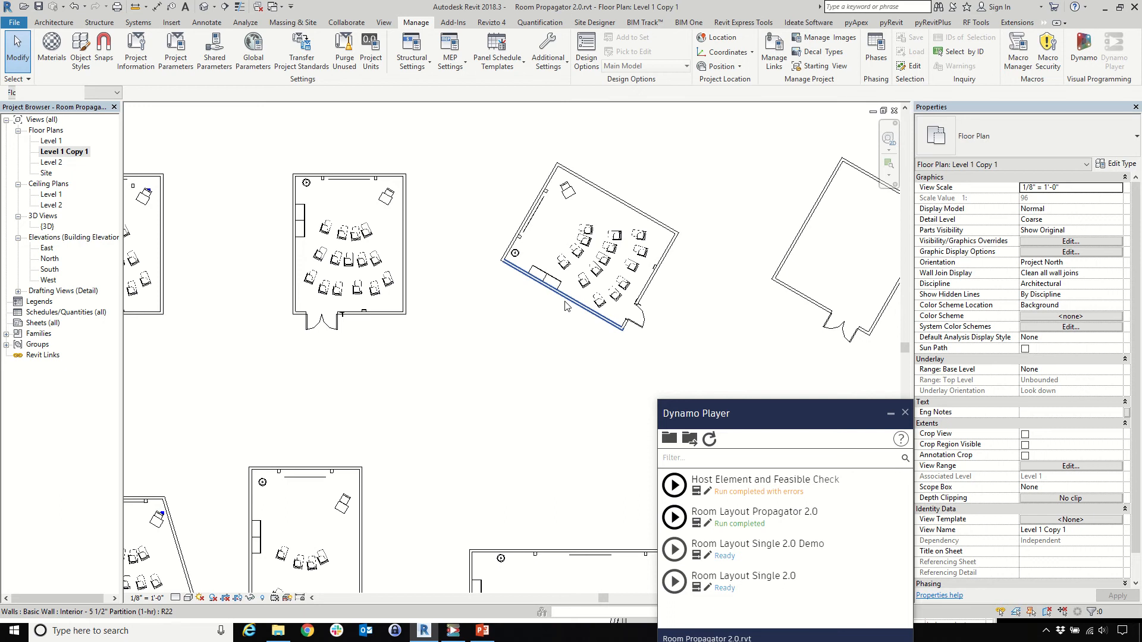
# Open the Room Layout Single 2.0 Demo script for editing in Dynamo
pyautogui.moveTo(731, 419); pyautogui.dragTo(873, 287)
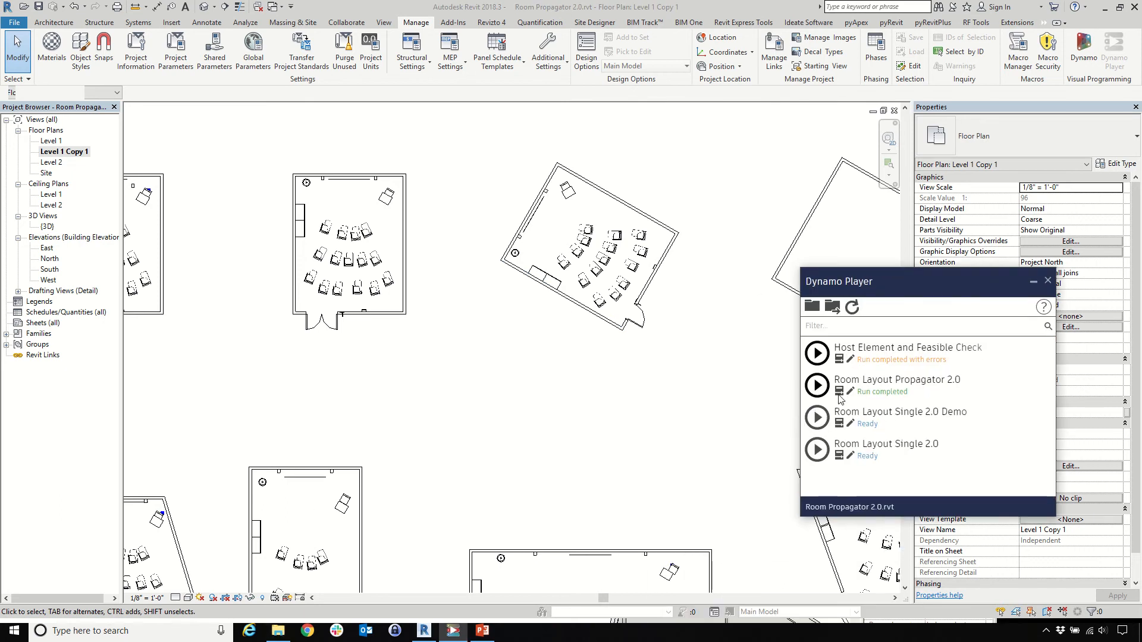
pyautogui.click(850, 424)
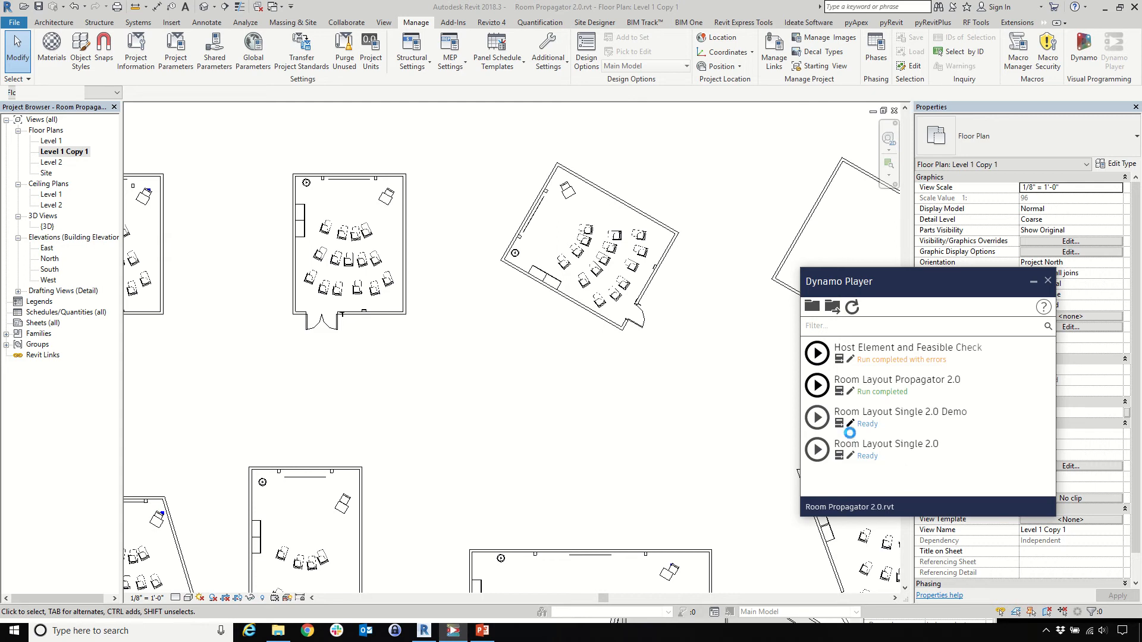
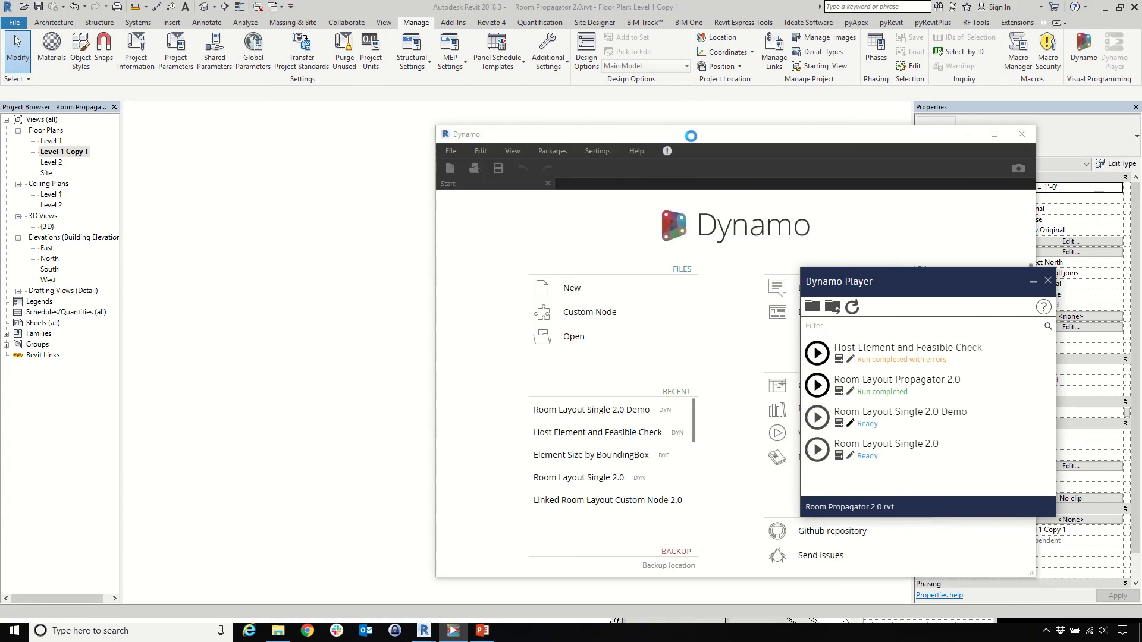
# Switch to the Room Layout Propagator.pptx presentation in PowerPoint and bring its flowchart slide fully into view
pyautogui.click(489, 634)
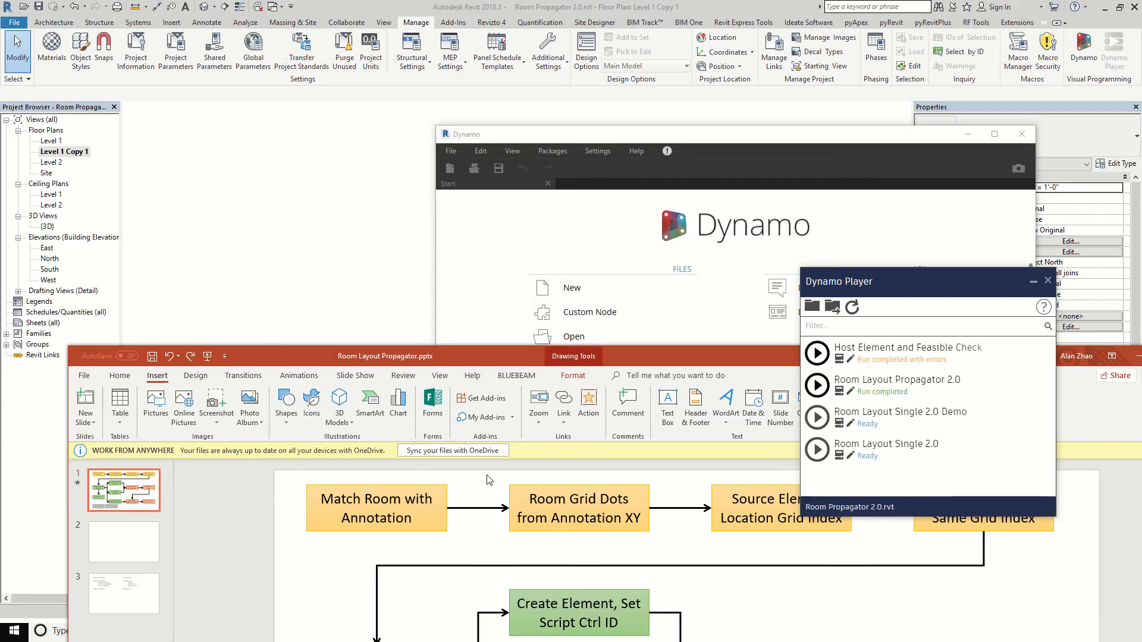
pyautogui.moveTo(483, 364); pyautogui.dragTo(451, 46)
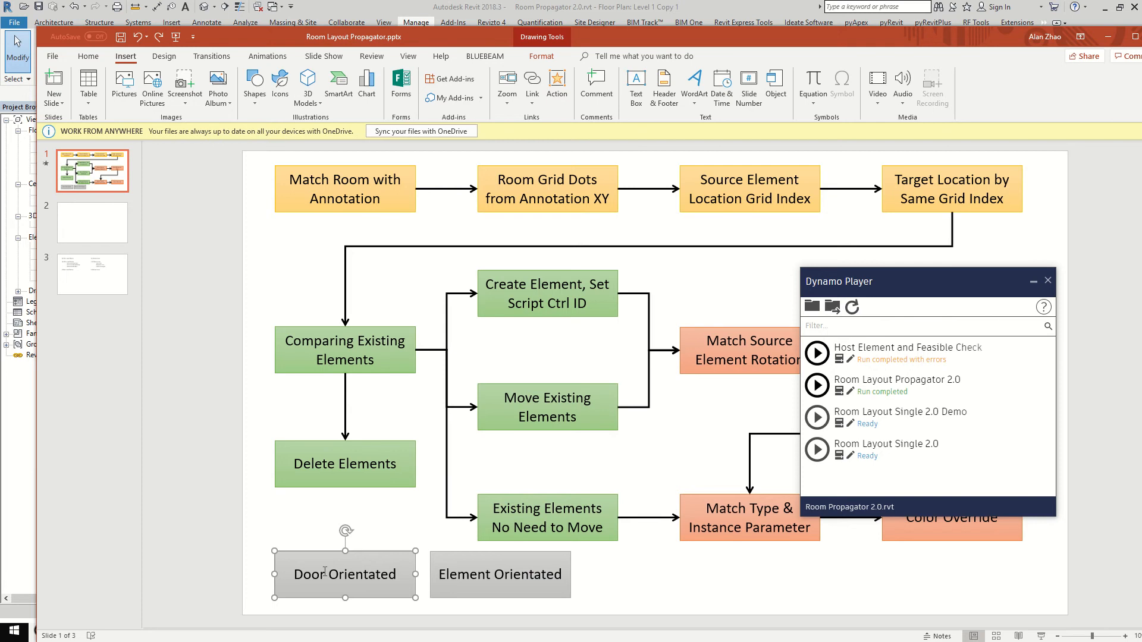
# Show slide 3 of the presentation and go through the door host cases, from No Door Host Element to All Door Host Element
pyautogui.click(92, 273)
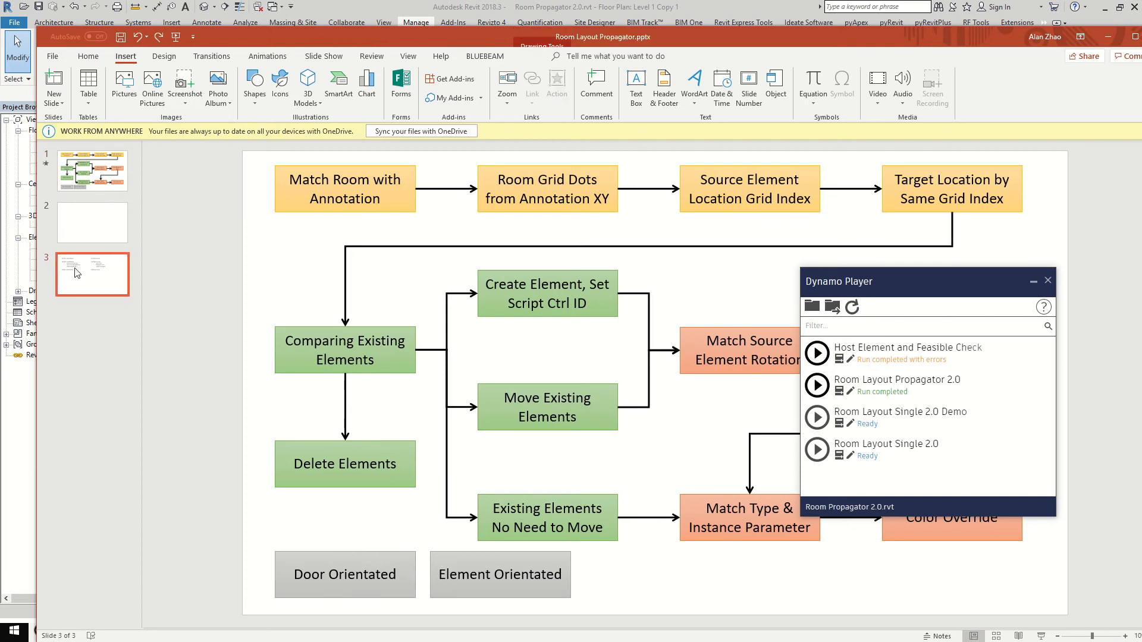
pyautogui.click(440, 339)
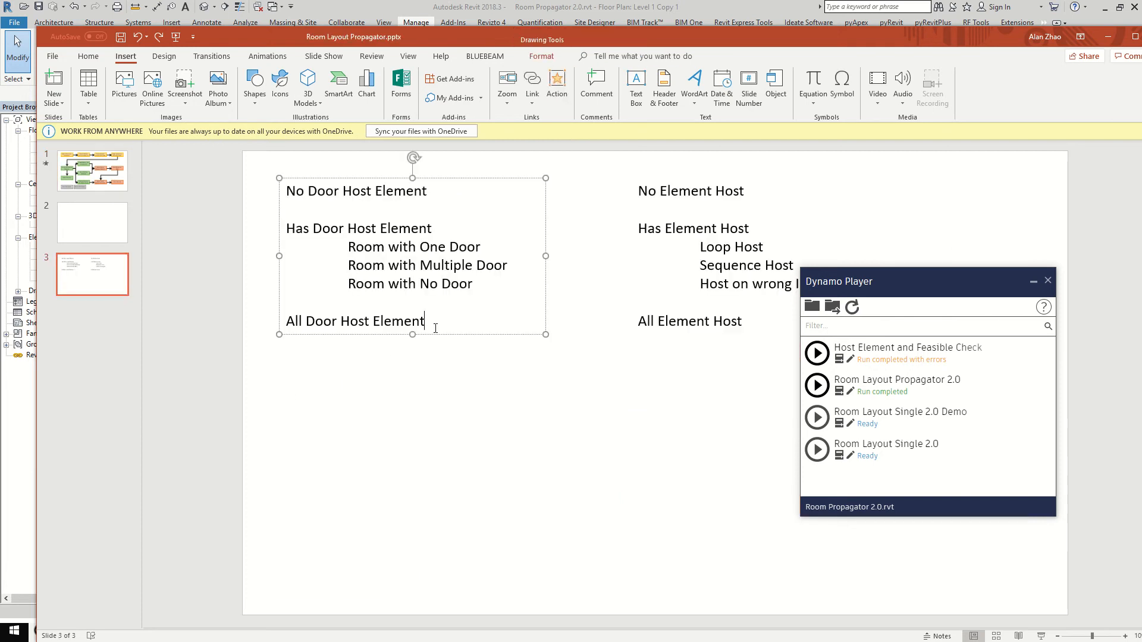
pyautogui.click(524, 446)
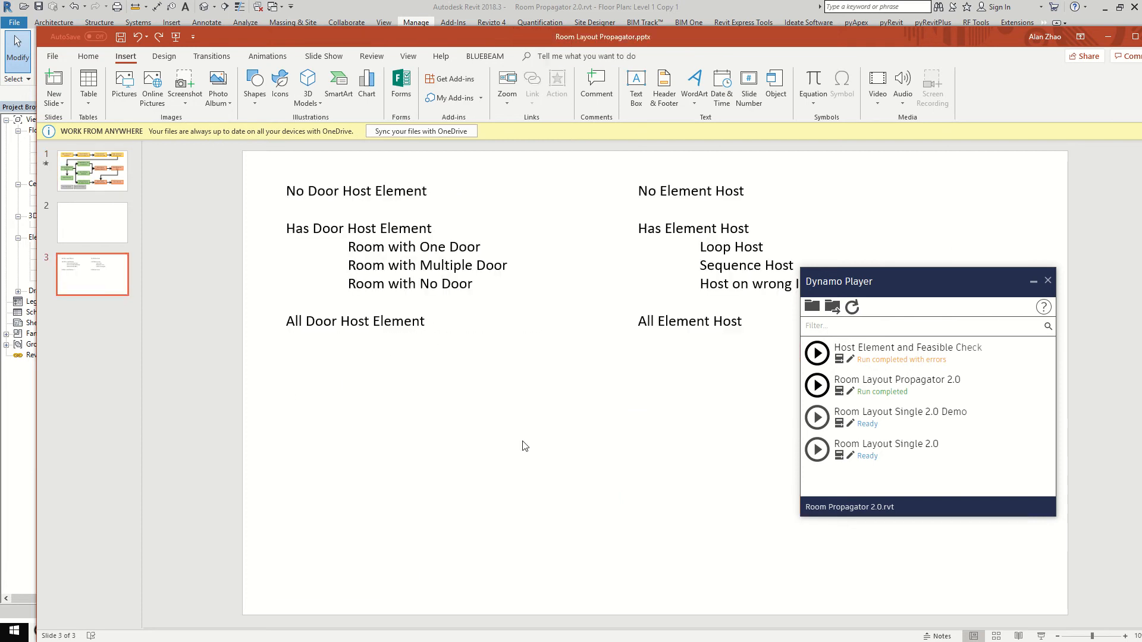
pyautogui.tripleClick(298, 196)
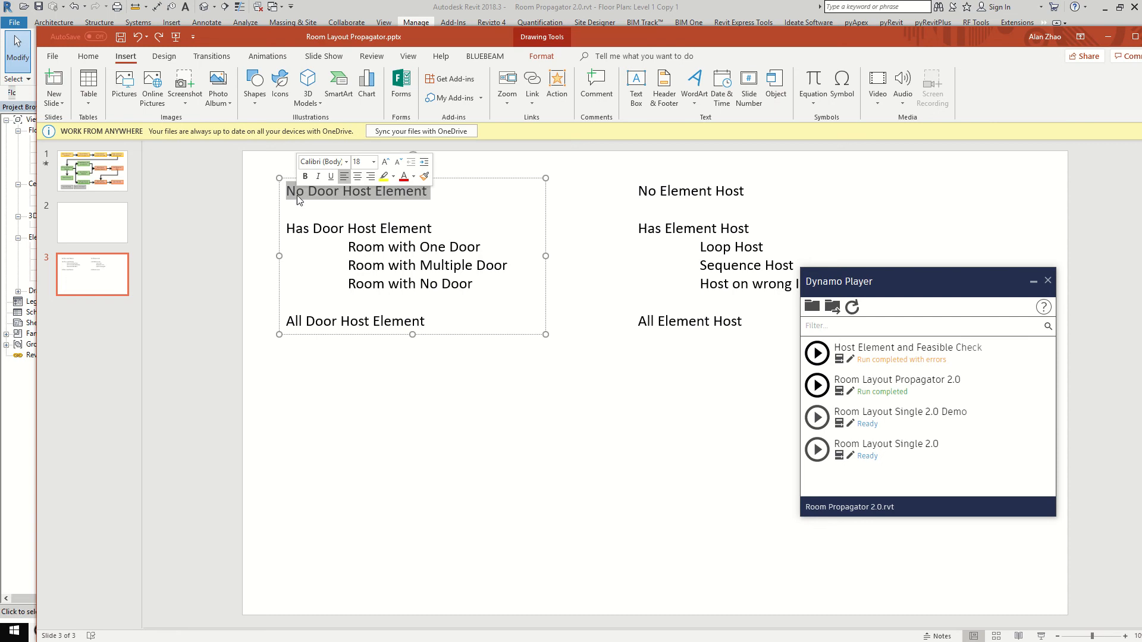
pyautogui.click(221, 213)
pyautogui.tripleClick(323, 227)
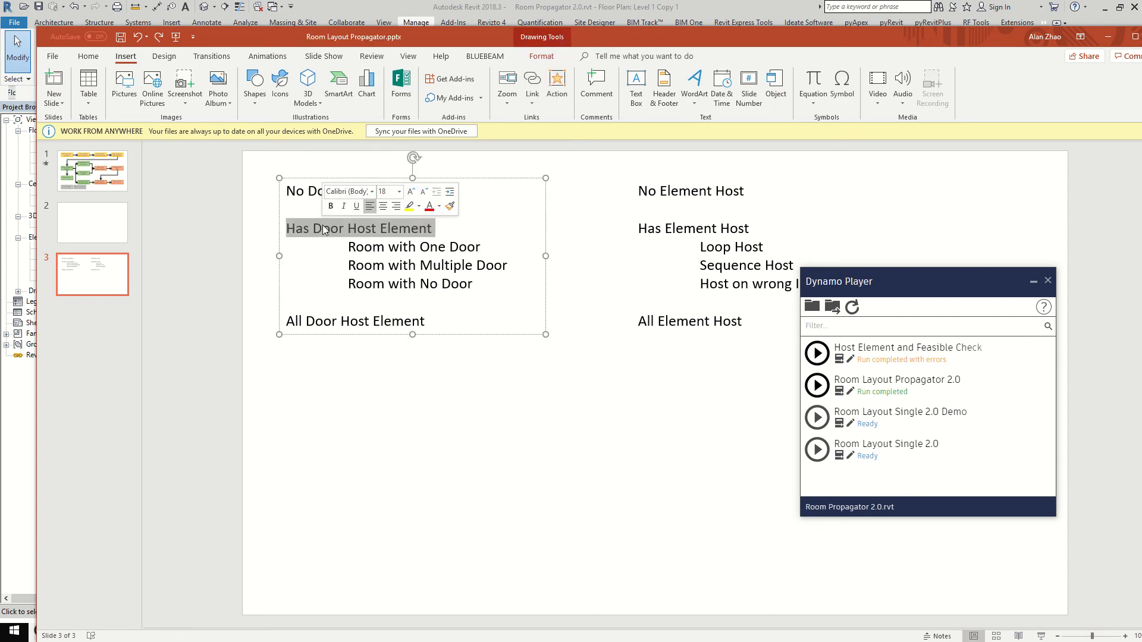
pyautogui.tripleClick(352, 248)
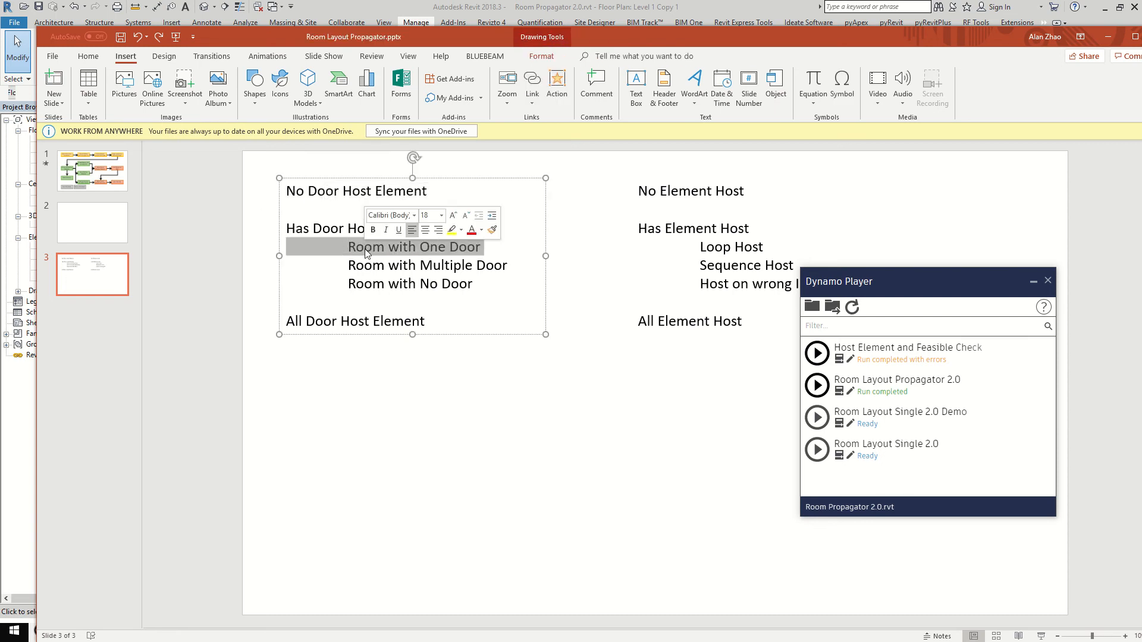
pyautogui.tripleClick(376, 266)
pyautogui.click(385, 284)
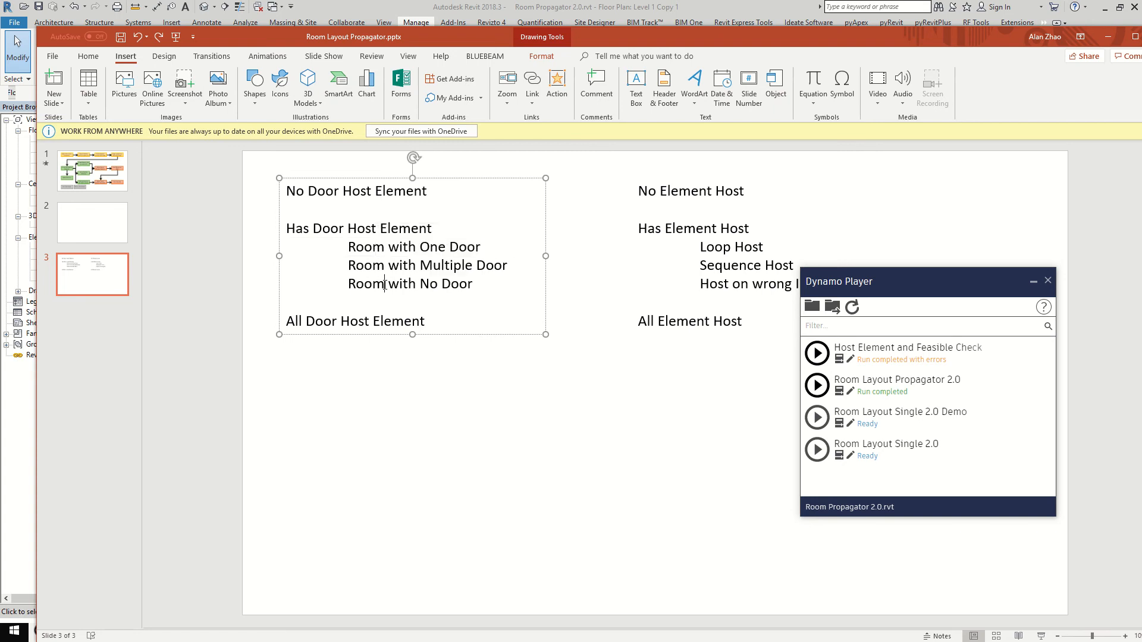
pyautogui.doubleClick(384, 284)
pyautogui.click(384, 284)
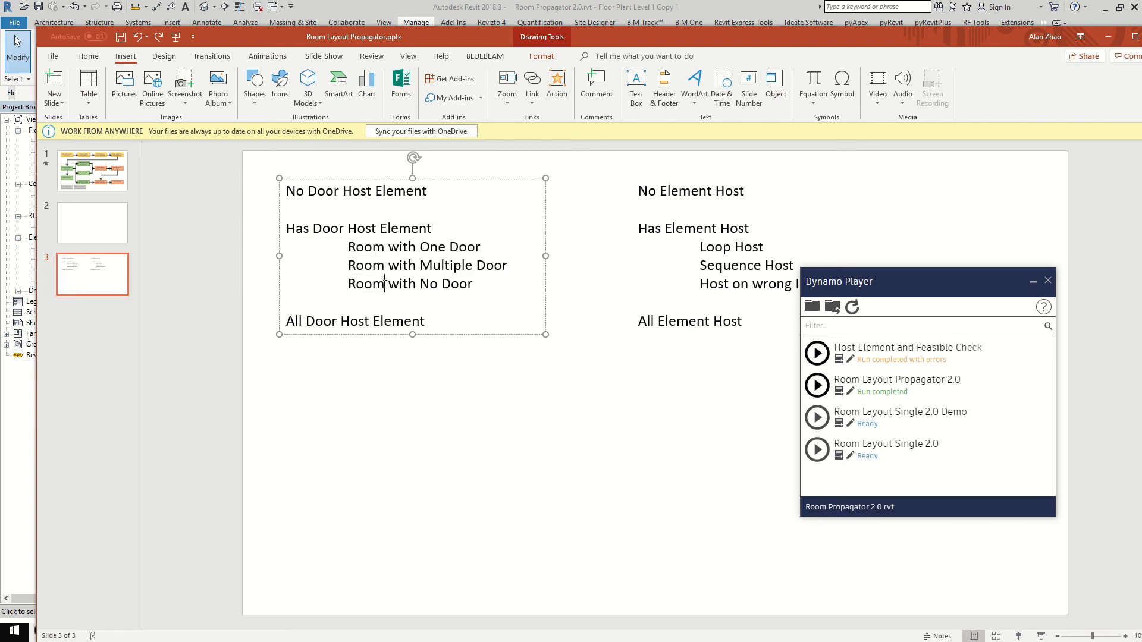
pyautogui.tripleClick(363, 323)
pyautogui.click(332, 359)
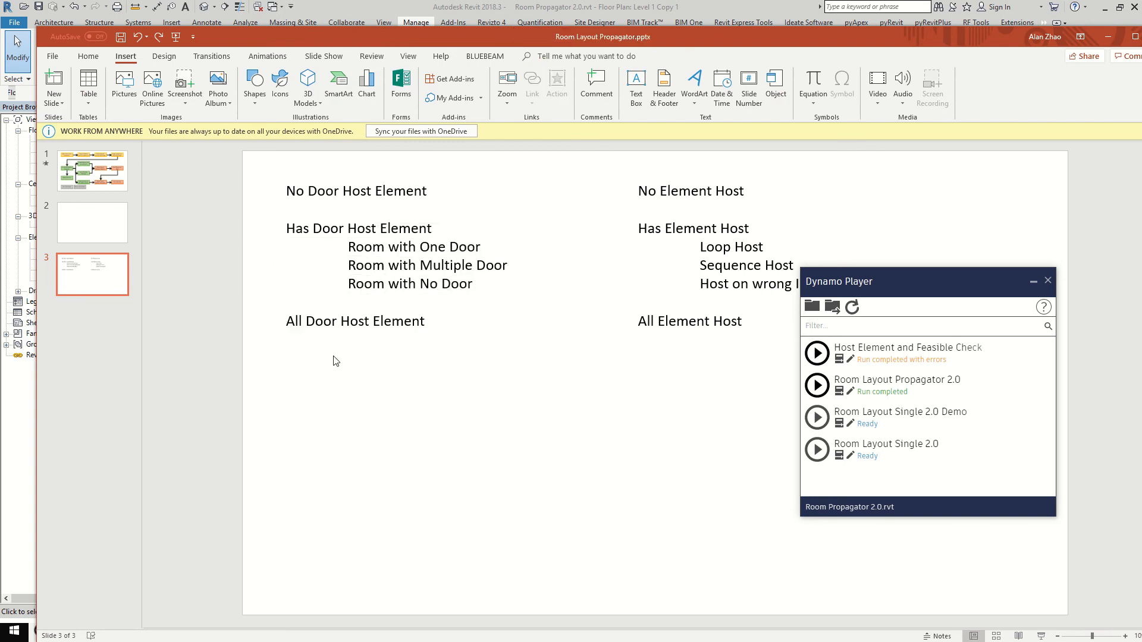
# Move Dynamo Player clear of the slide text and go through the element host cases, including Loop Host, Sequence Host and Host on wrong ID
pyautogui.moveTo(885, 288); pyautogui.dragTo(987, 305)
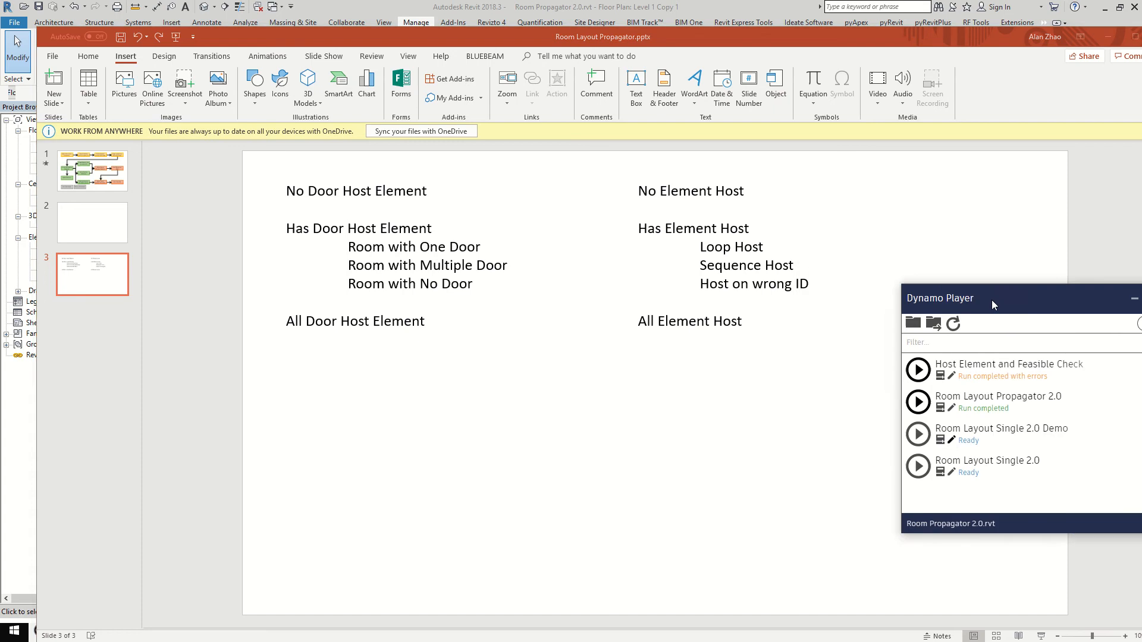
pyautogui.tripleClick(698, 194)
pyautogui.tripleClick(693, 230)
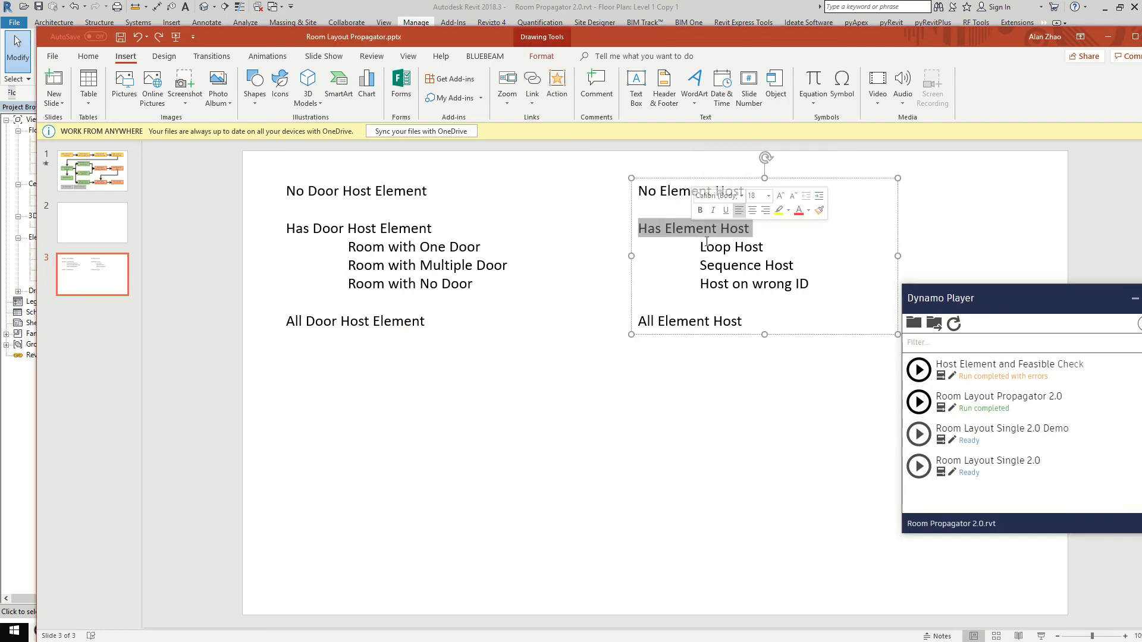
pyautogui.click(713, 249)
pyautogui.tripleClick(713, 249)
pyautogui.tripleClick(765, 265)
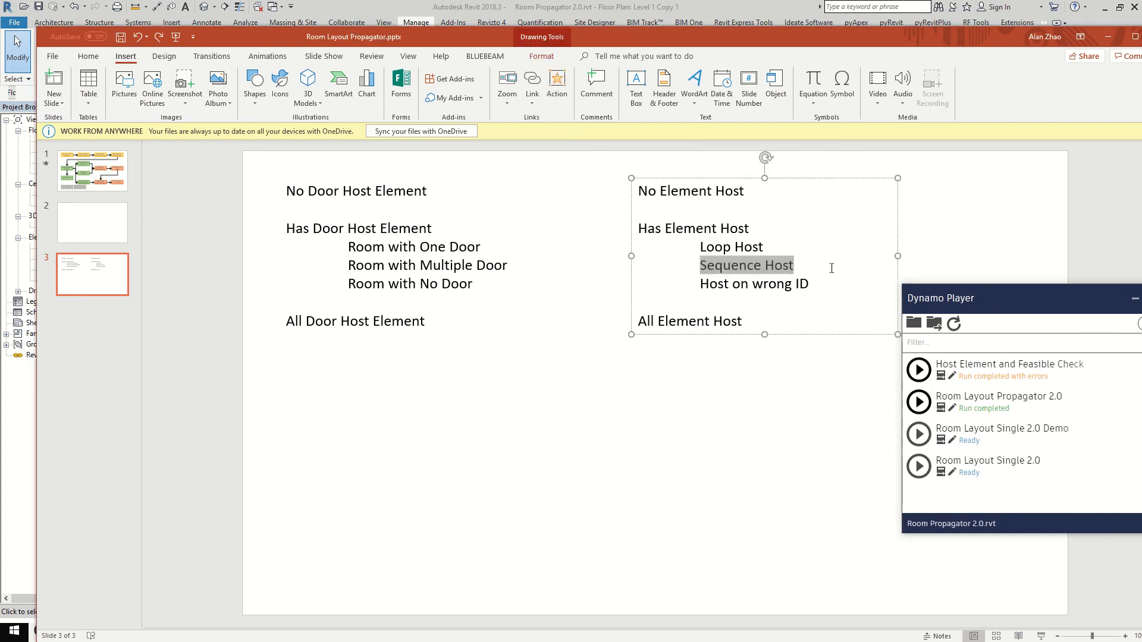
pyautogui.moveTo(755, 284); pyautogui.dragTo(808, 284)
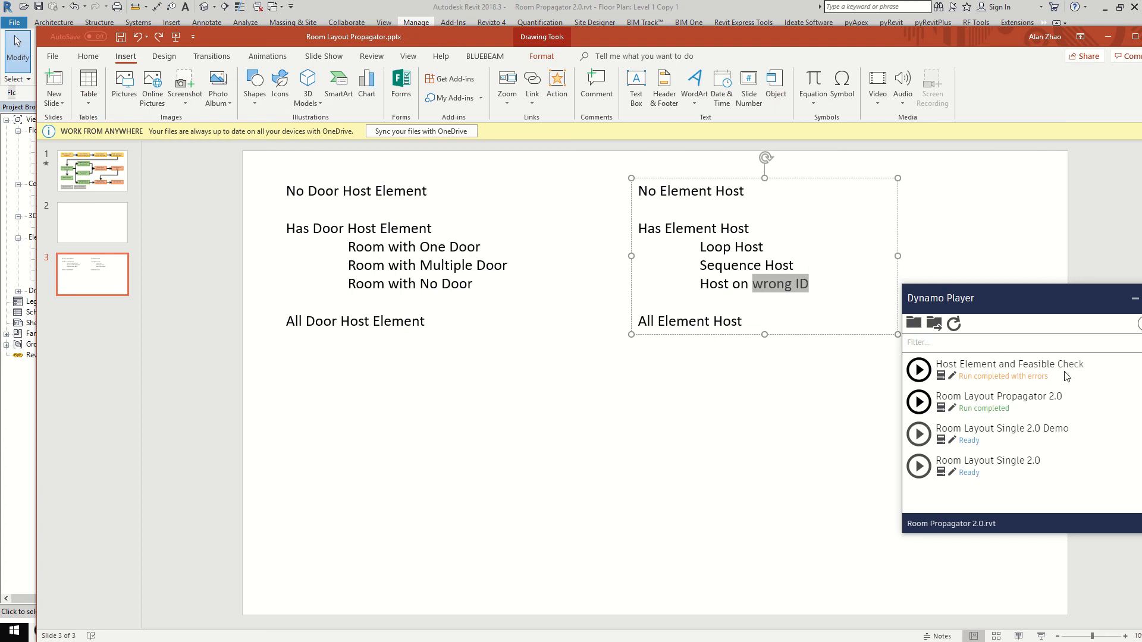
# Switch to the Room Layout Single 2.0 Demo graph in Dynamo, maximized, and examine the Create New Element group and its incoming connections
pyautogui.click(1107, 37)
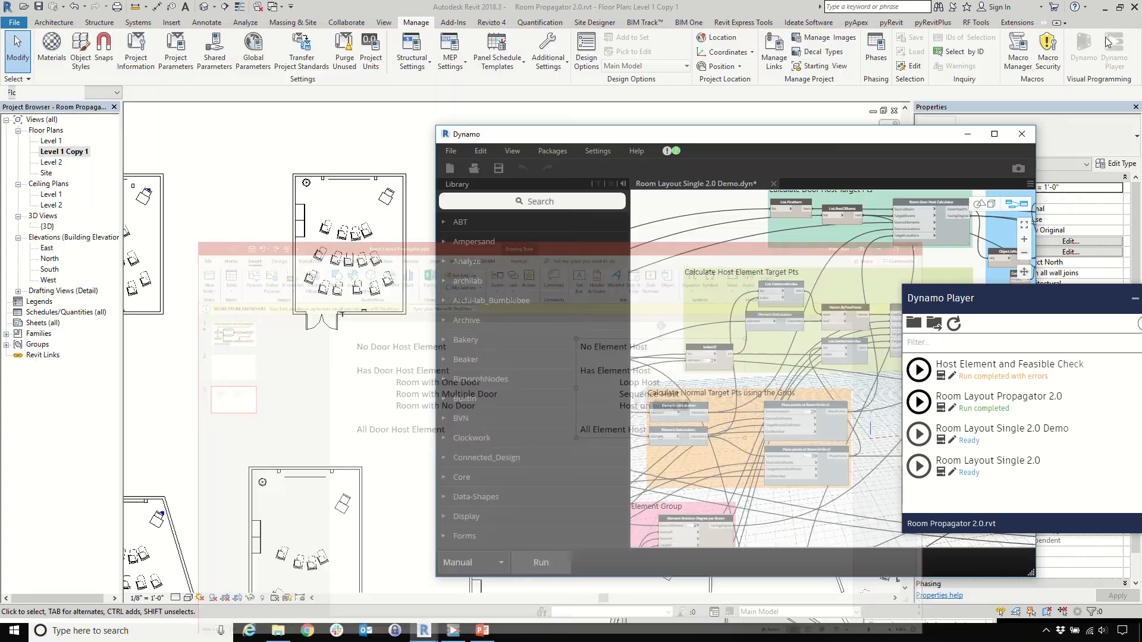
pyautogui.doubleClick(659, 141)
pyautogui.scroll(-6, 649, 301)
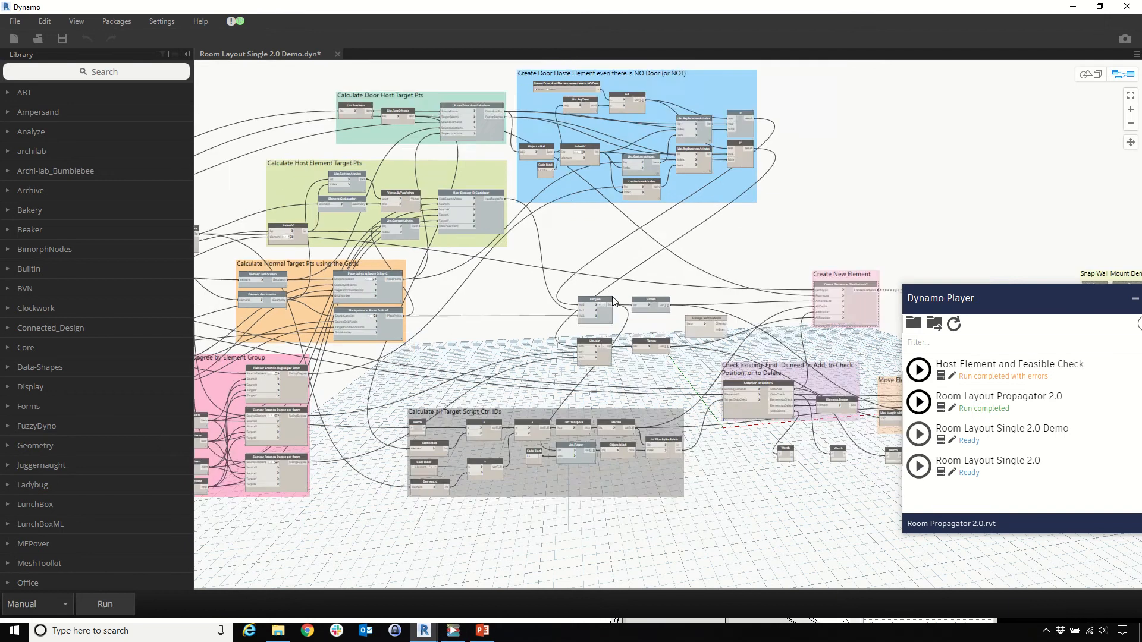
pyautogui.scroll(-2, 648, 311)
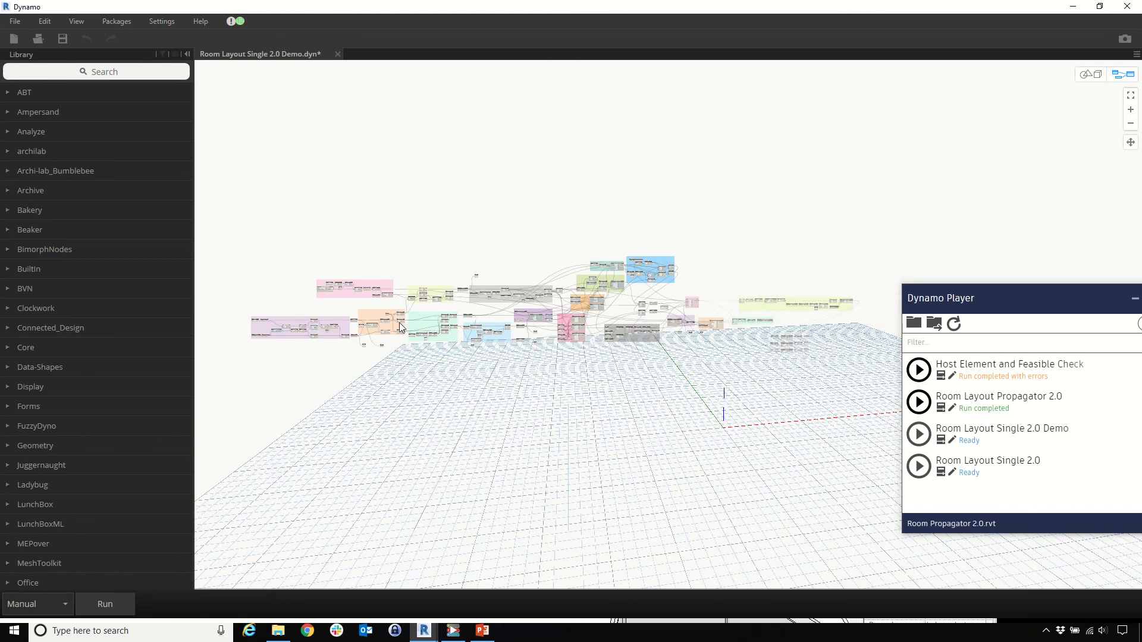
pyautogui.scroll(8, 683, 283)
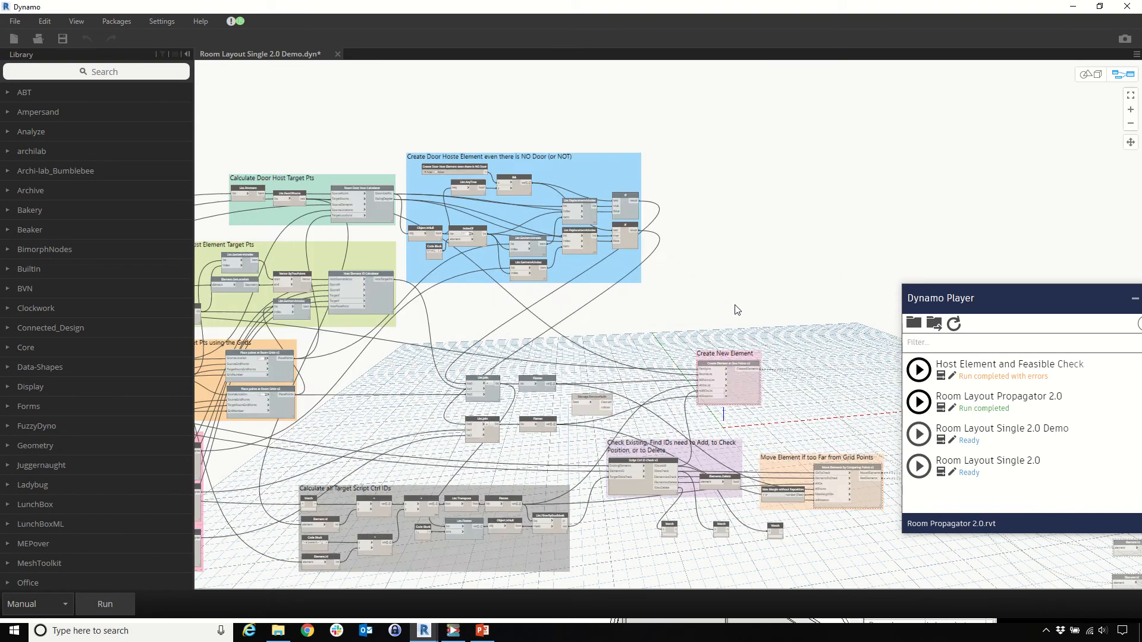
pyautogui.scroll(-4, 471, 189)
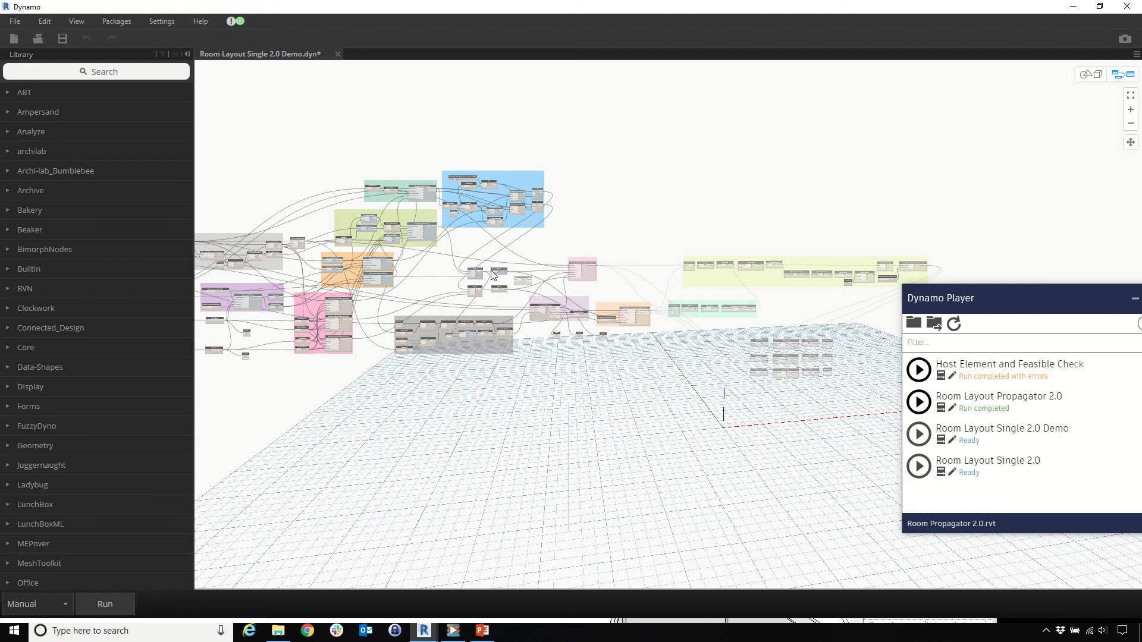
pyautogui.scroll(5, 479, 247)
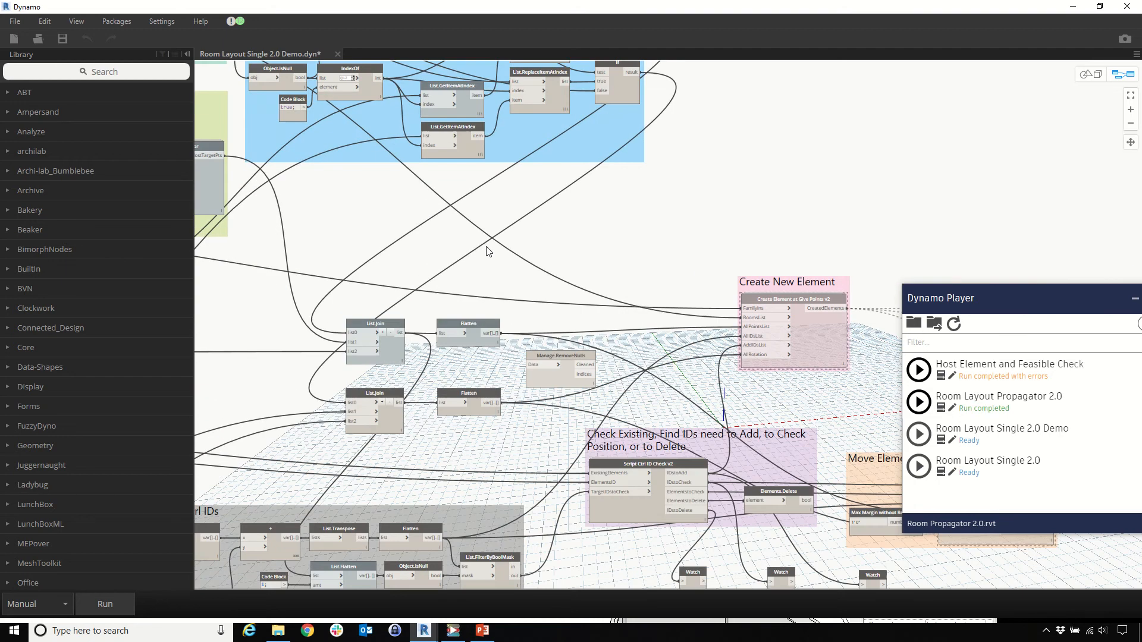
pyautogui.click(825, 335)
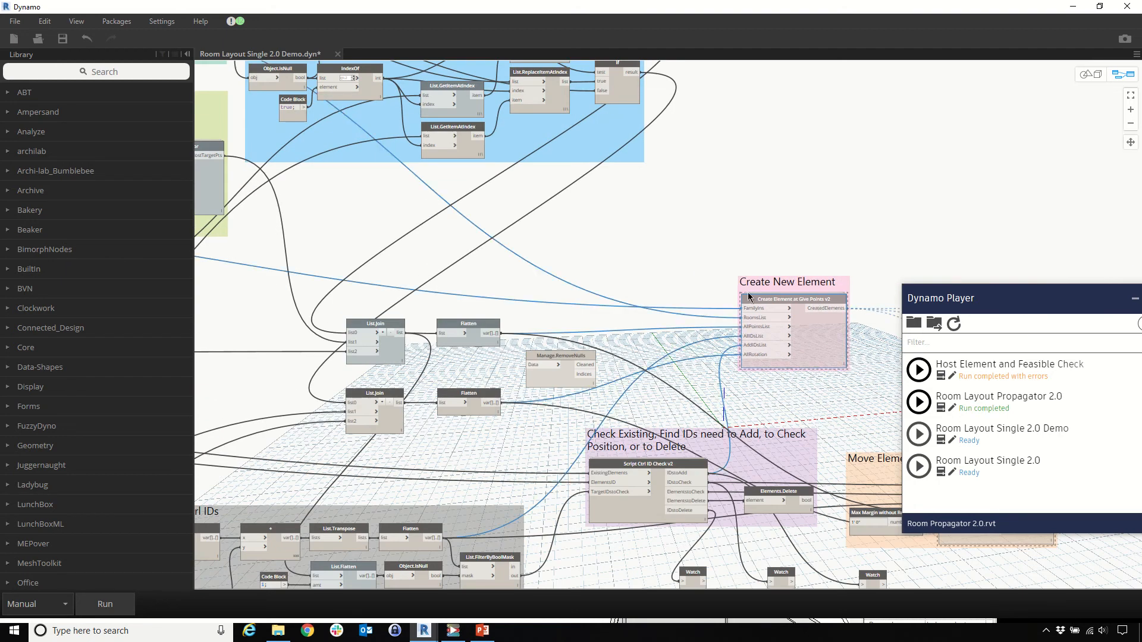
# Highlight the wiring across the graph's central node groups and inspect the Facing Degree by Element Group nodes
pyautogui.scroll(-5, 849, 304)
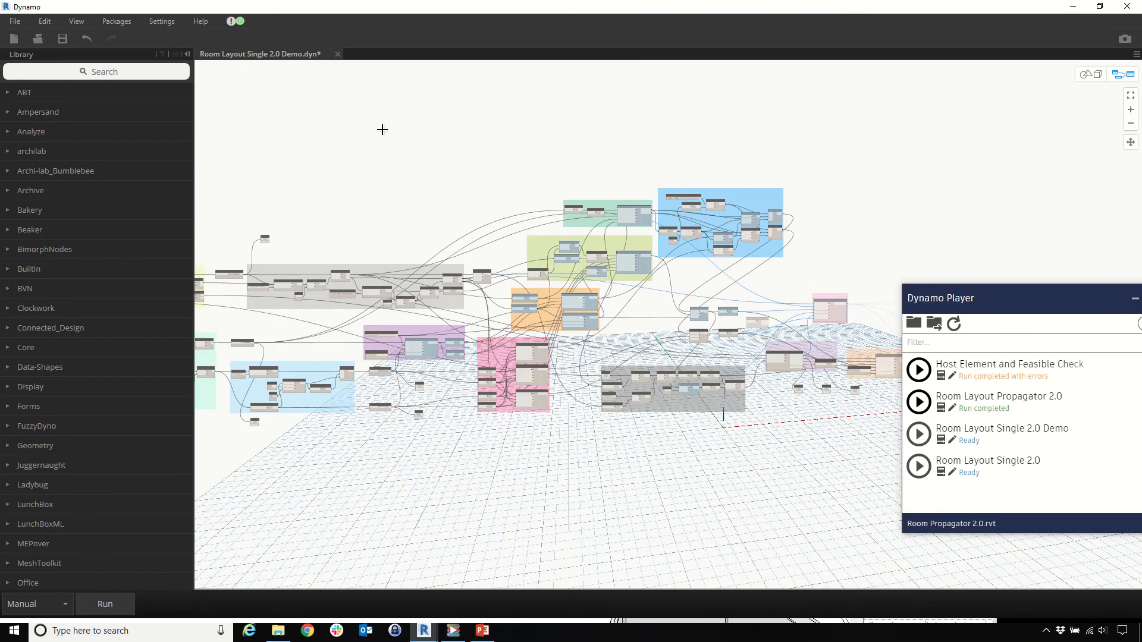
pyautogui.moveTo(383, 129); pyautogui.dragTo(798, 470)
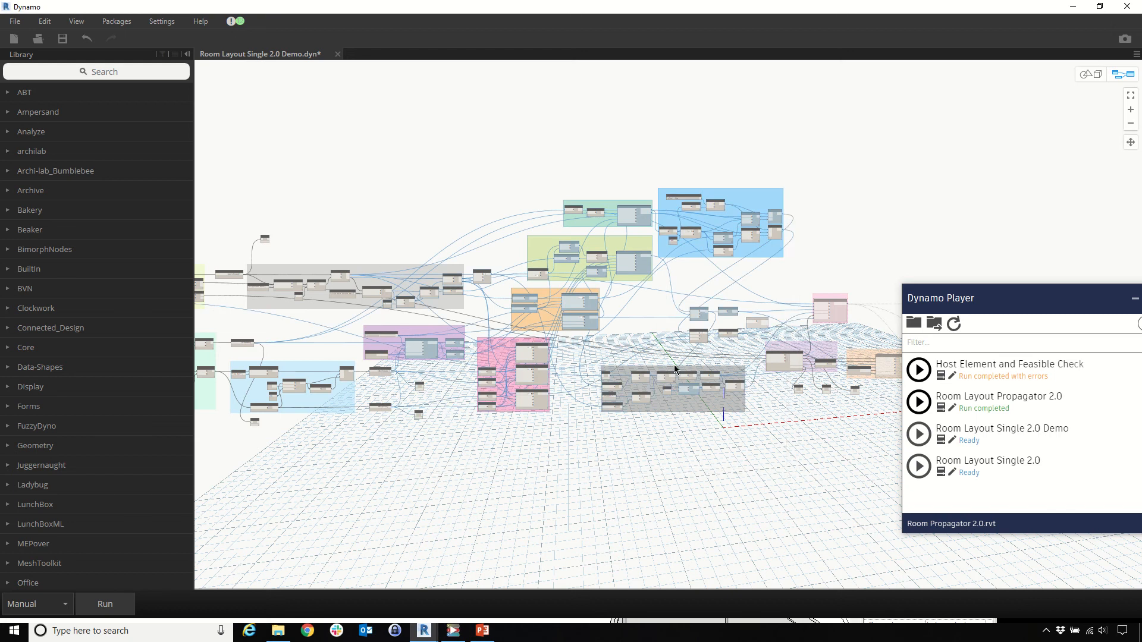
pyautogui.scroll(5, 674, 369)
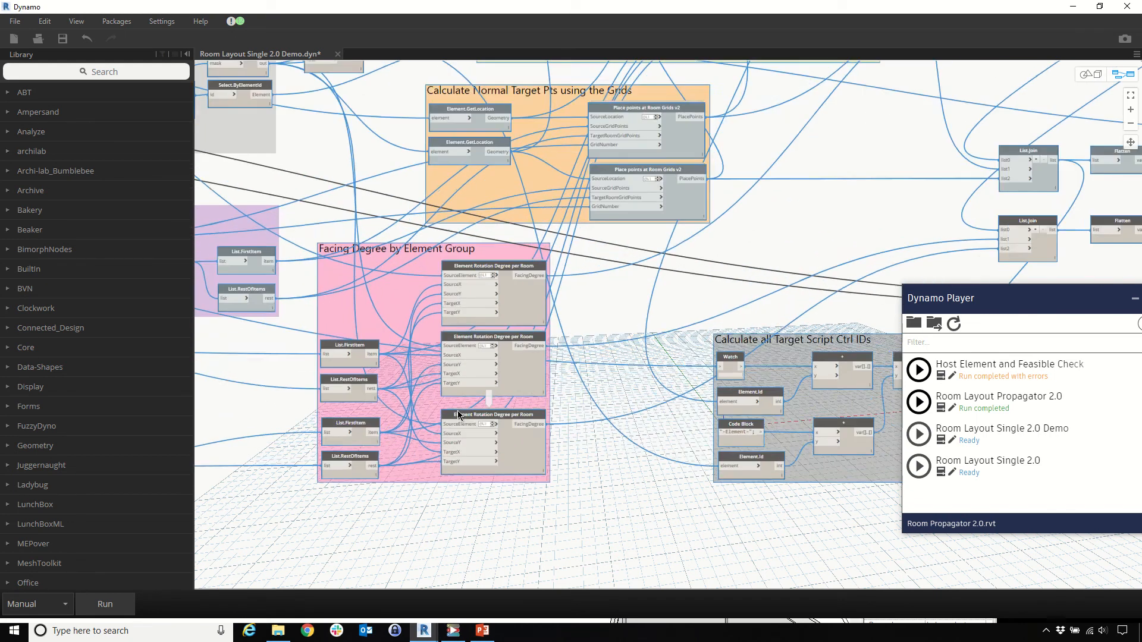
pyautogui.scroll(1, 458, 414)
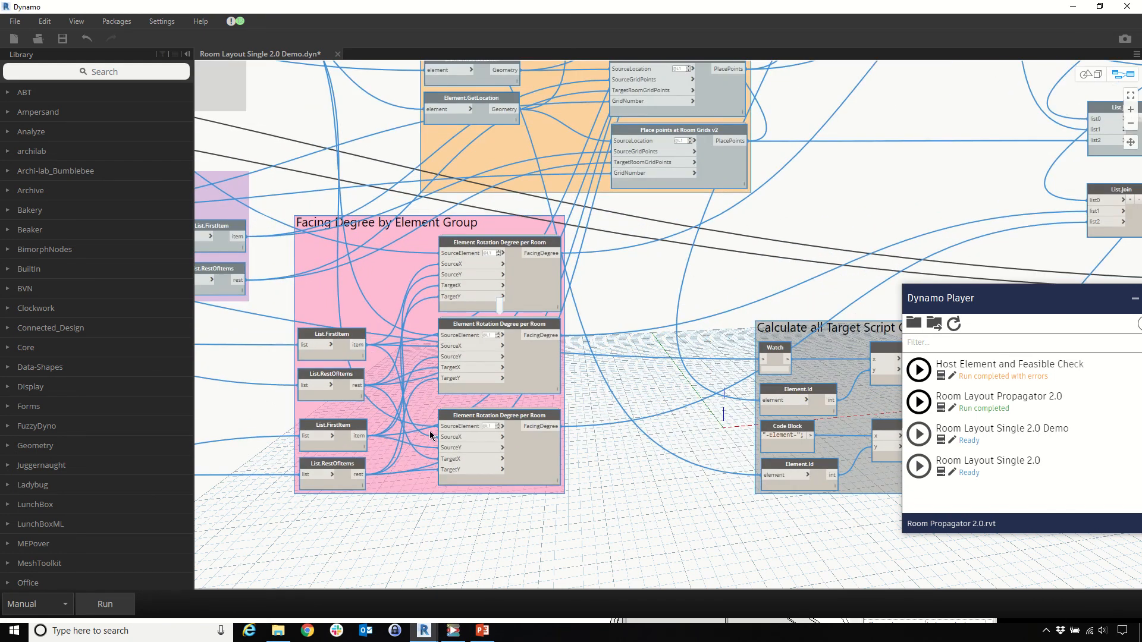
pyautogui.scroll(-3, 429, 435)
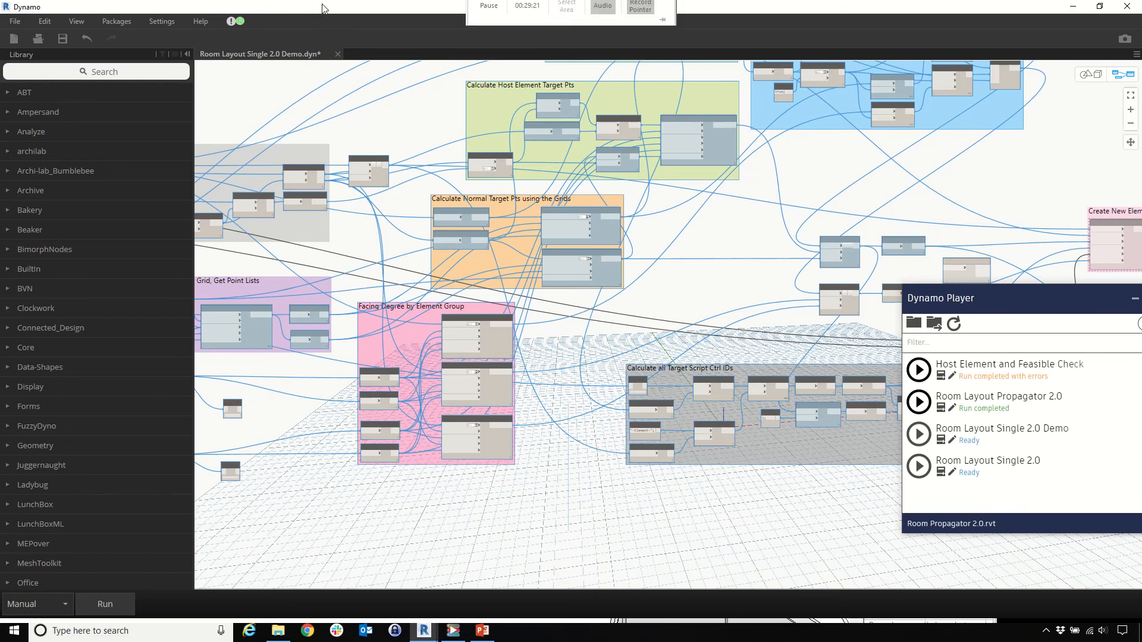
# Close the Dynamo editor and return to the room layouts in Revit's Level 1 Copy 1 floor plan
pyautogui.moveTo(323, 4); pyautogui.dragTo(419, 246)
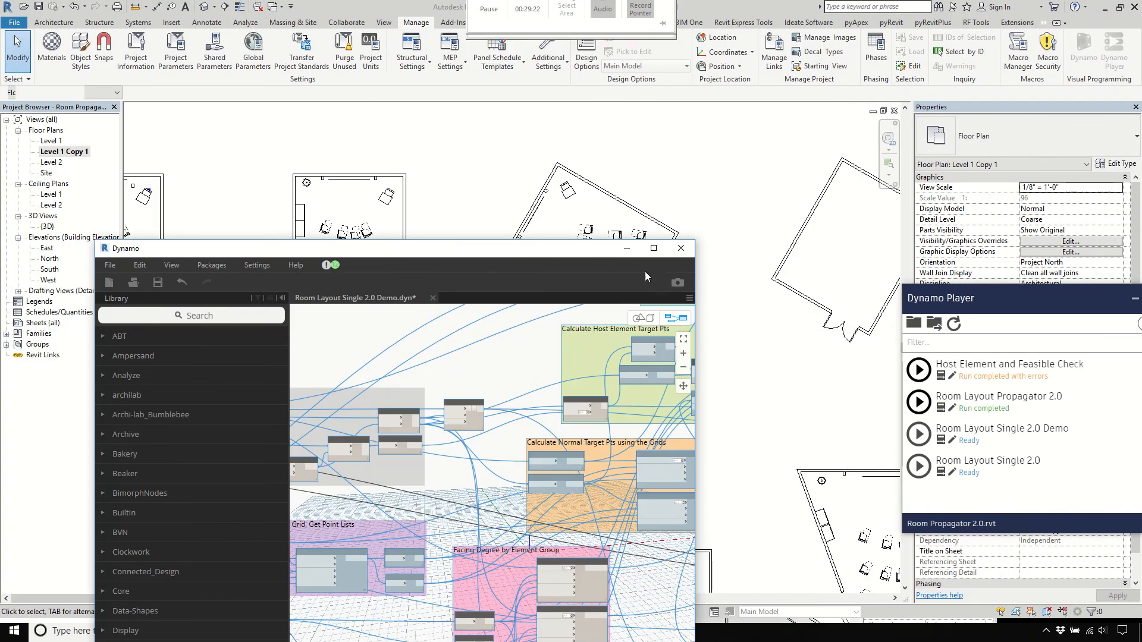
pyautogui.click(681, 248)
pyautogui.click(425, 505)
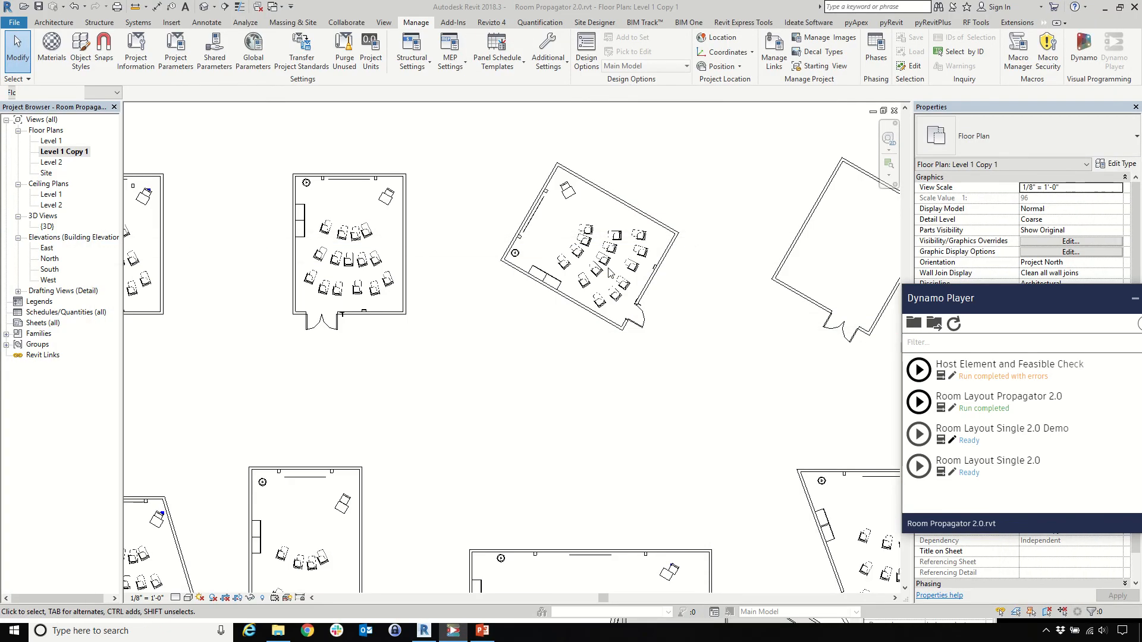
pyautogui.scroll(-2, 582, 350)
pyautogui.scroll(5, 580, 387)
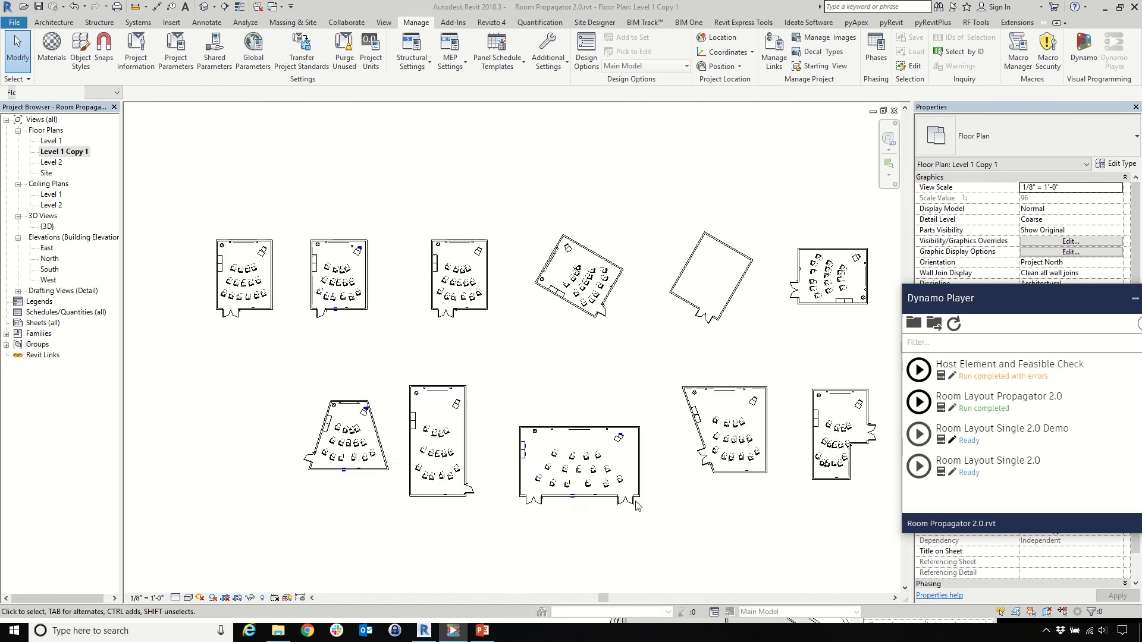
pyautogui.scroll(-2, 598, 502)
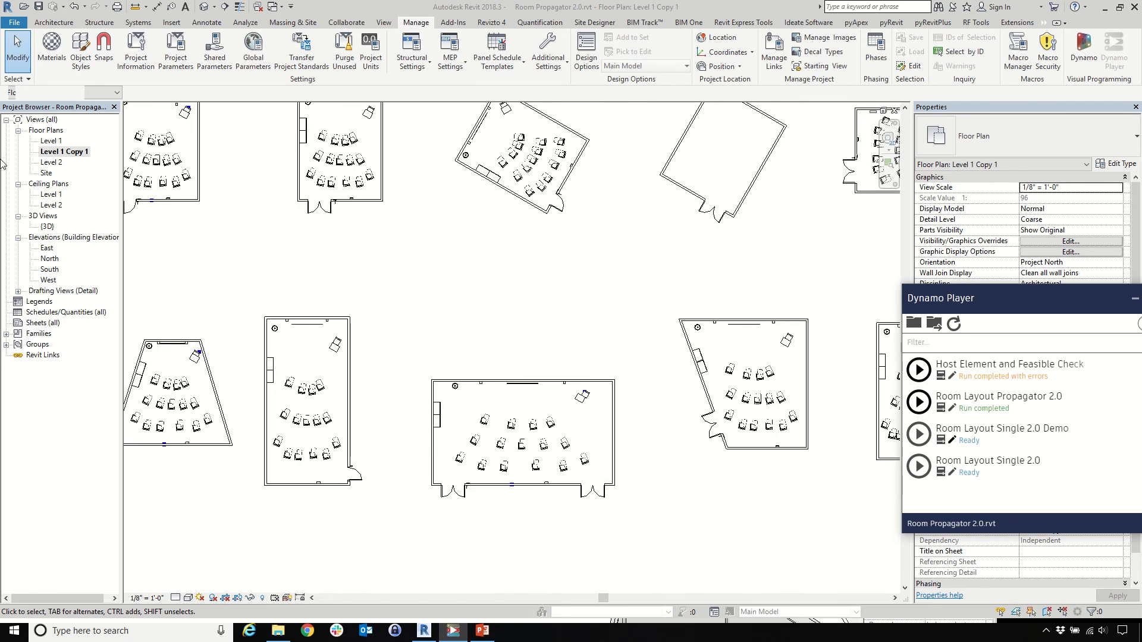
# Open the {3D} view, orbit it to a corner angle and examine the furniture layouts across all the rooms
pyautogui.doubleClick(48, 226)
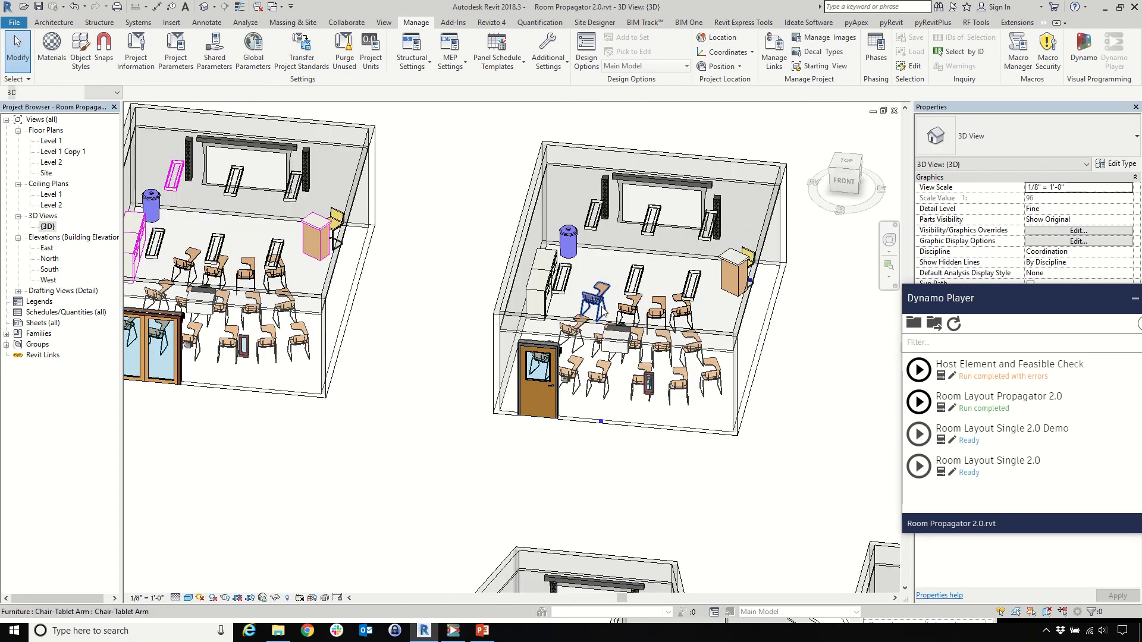
pyautogui.keyDown('shift'); pyautogui.moveTo(601, 307); pyautogui.dragTo(684, 381, button='middle'); pyautogui.keyUp('shift')
pyautogui.scroll(-4, 685, 382)
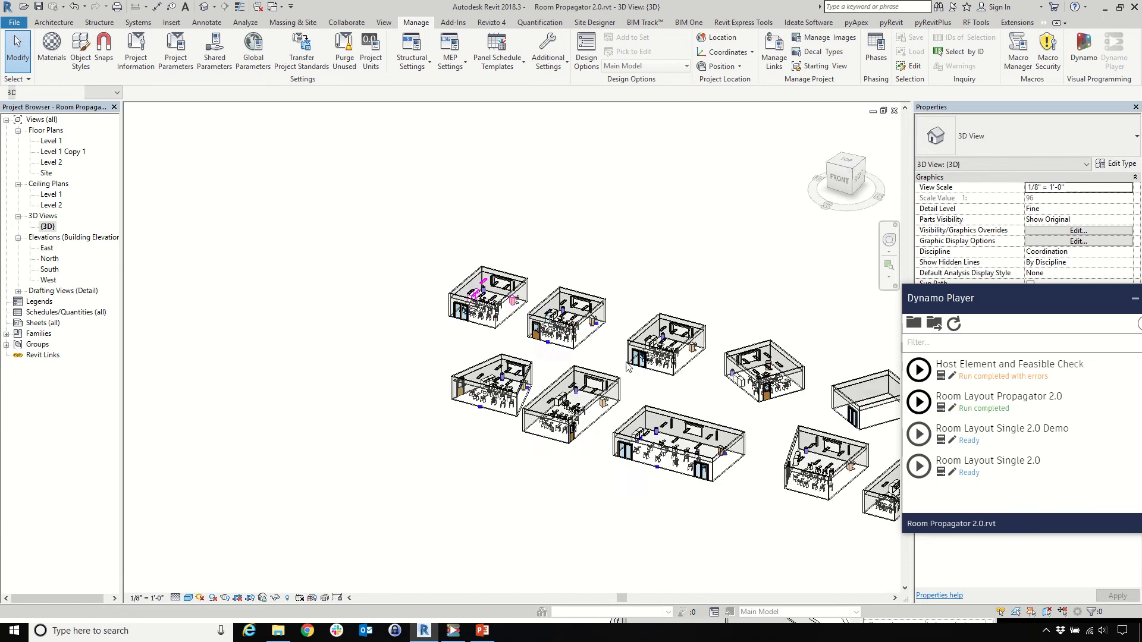
pyautogui.scroll(3, 671, 368)
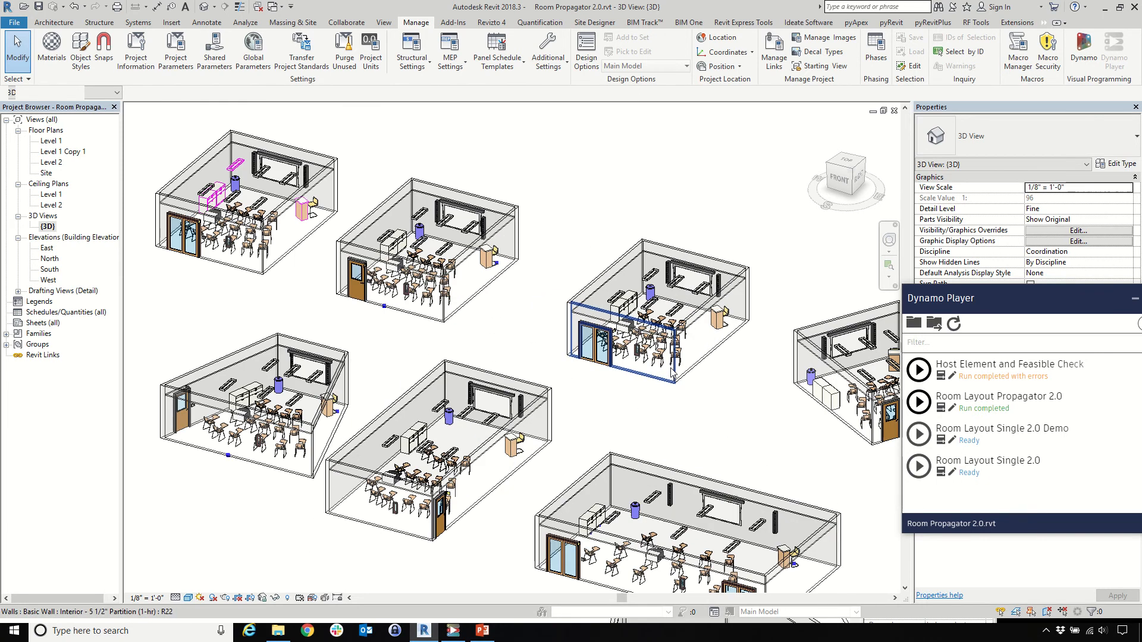
pyautogui.click(659, 361)
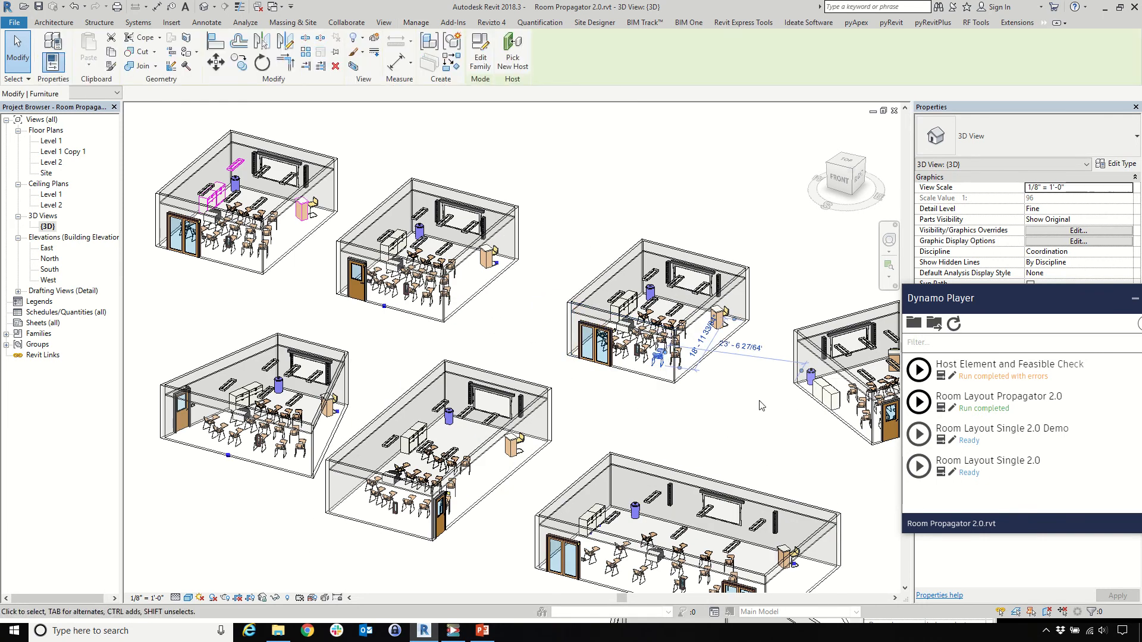
pyautogui.scroll(2, 760, 405)
pyautogui.click(760, 406)
pyautogui.scroll(-5, 714, 416)
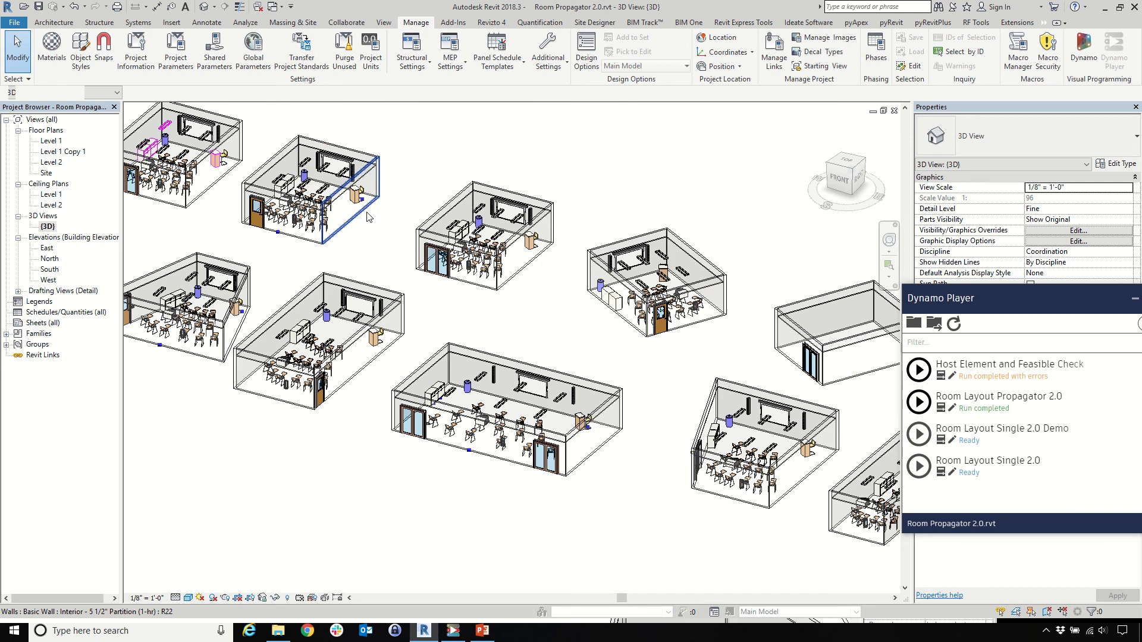
pyautogui.scroll(4, 652, 426)
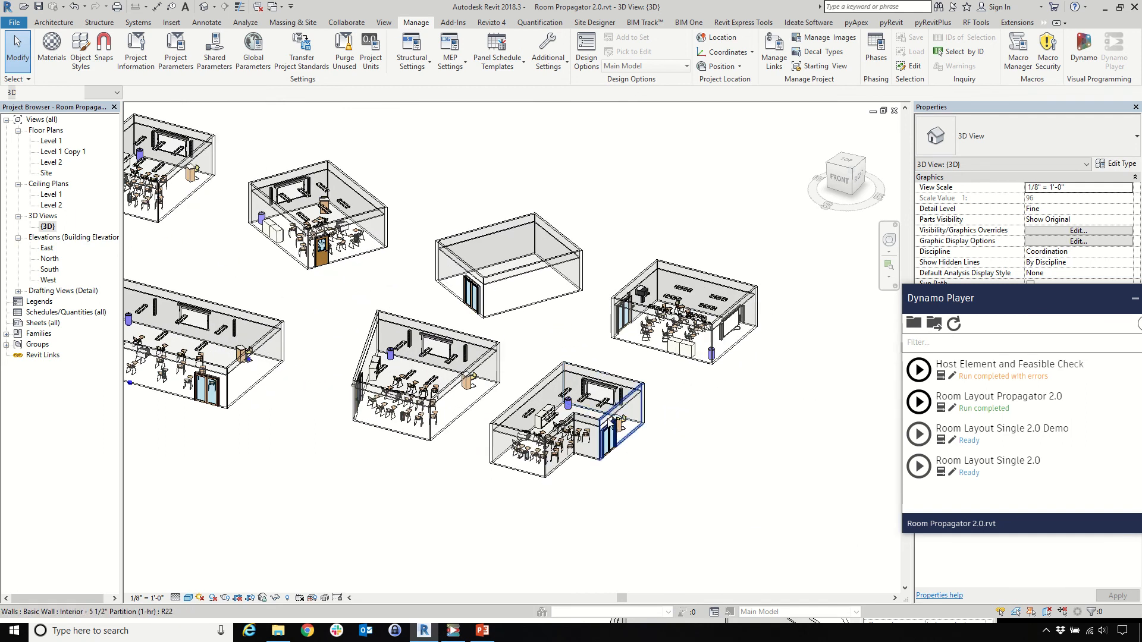
# Inspect the L-shaped room's partition walls and furniture layout from above, comparing it with the neighbouring angled-wall room
pyautogui.click(631, 420)
pyautogui.keyDown('shift'); pyautogui.moveTo(708, 371); pyautogui.dragTo(767, 598, button='middle'); pyautogui.keyUp('shift')
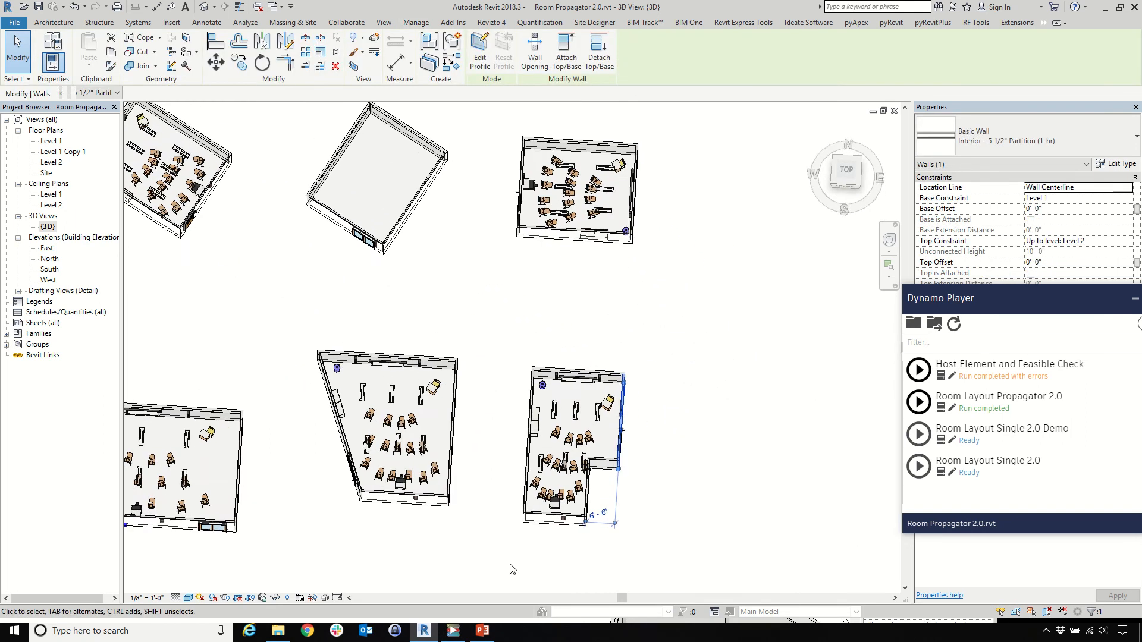
pyautogui.scroll(3, 529, 553)
pyautogui.click(700, 360)
pyautogui.keyDown('shift'); pyautogui.moveTo(760, 355); pyautogui.dragTo(777, 460, button='middle'); pyautogui.keyUp('shift')
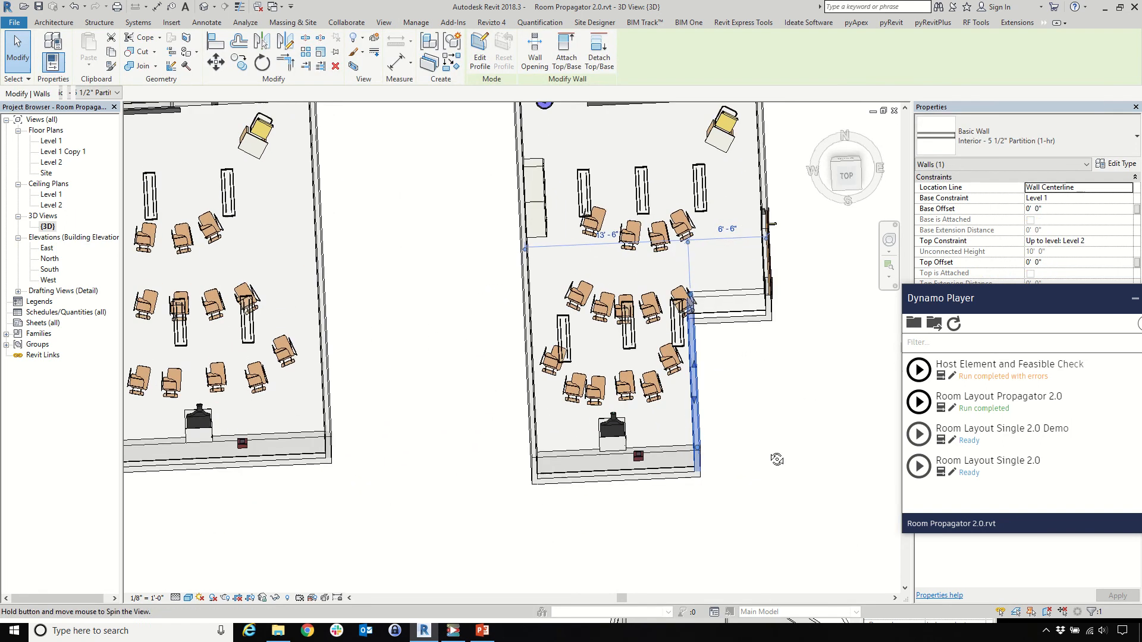
pyautogui.scroll(-2, 591, 381)
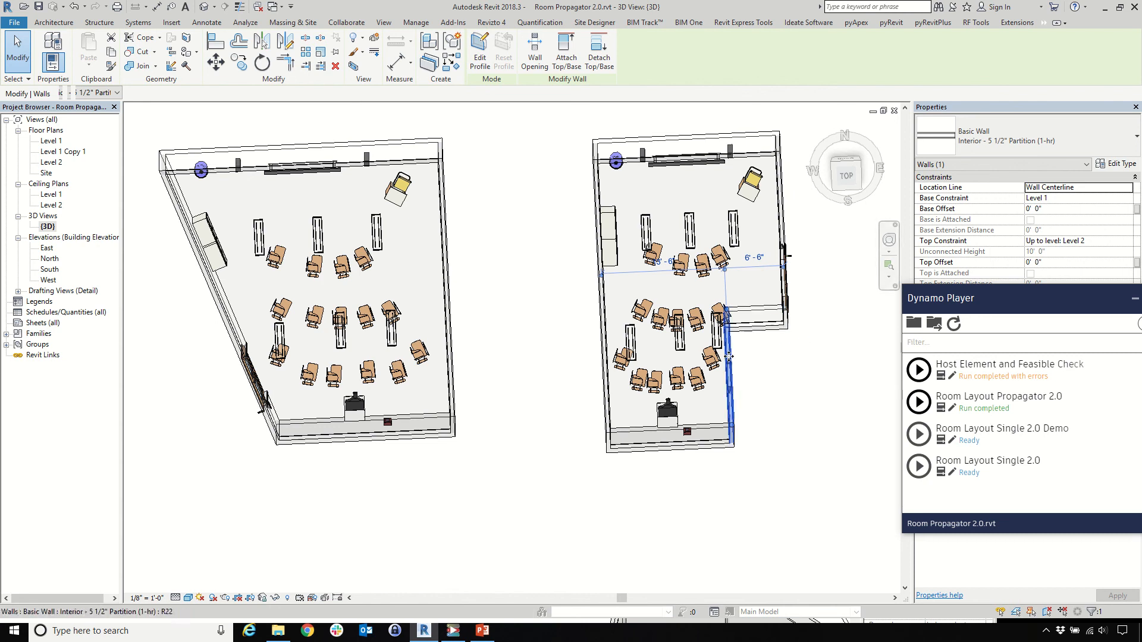
pyautogui.keyDown('shift'); pyautogui.moveTo(796, 395); pyautogui.dragTo(721, 298, button='middle'); pyautogui.keyUp('shift')
pyautogui.scroll(-8, 721, 297)
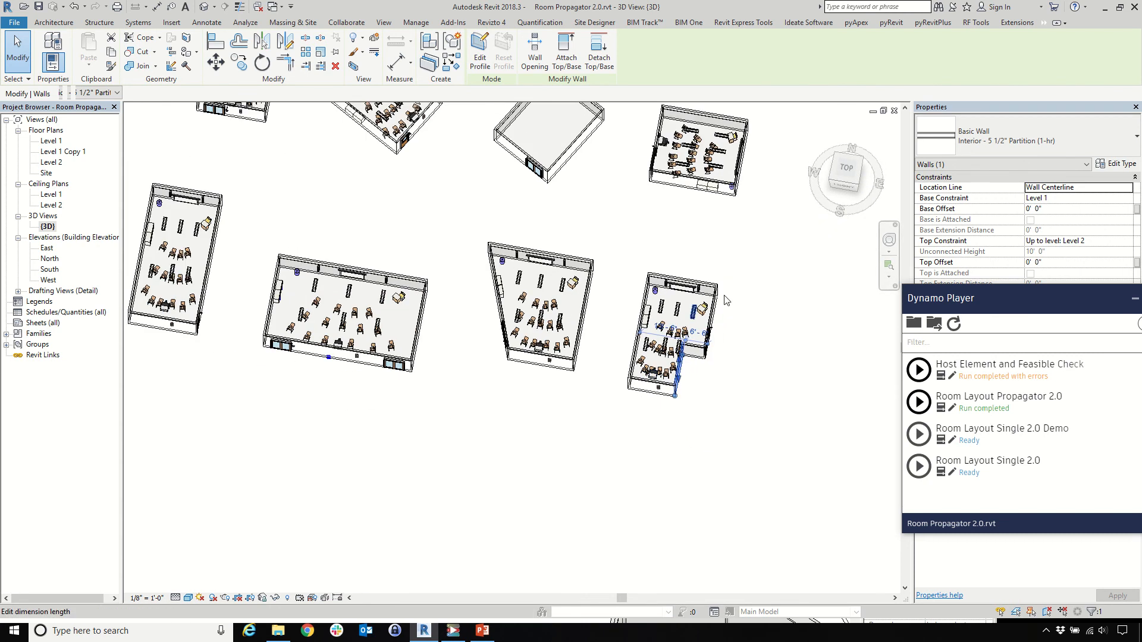
# Delete three tablet-arm chairs from the front row of the source room and run Room Layout Propagator 2.0 to update the other rooms
pyautogui.scroll(3, 511, 193)
pyautogui.keyDown('shift'); pyautogui.moveTo(481, 252); pyautogui.dragTo(529, 238, button='middle'); pyautogui.keyUp('shift')
pyautogui.scroll(-4, 526, 238)
pyautogui.scroll(1, 324, 273)
pyautogui.scroll(5, 319, 274)
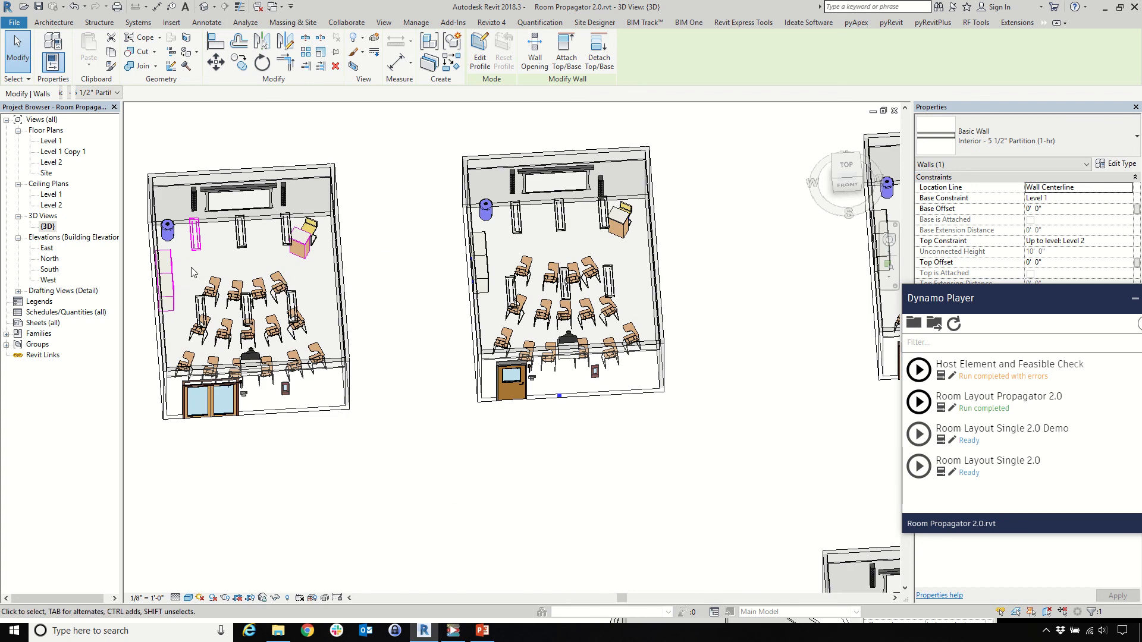
pyautogui.moveTo(191, 267); pyautogui.dragTo(317, 306)
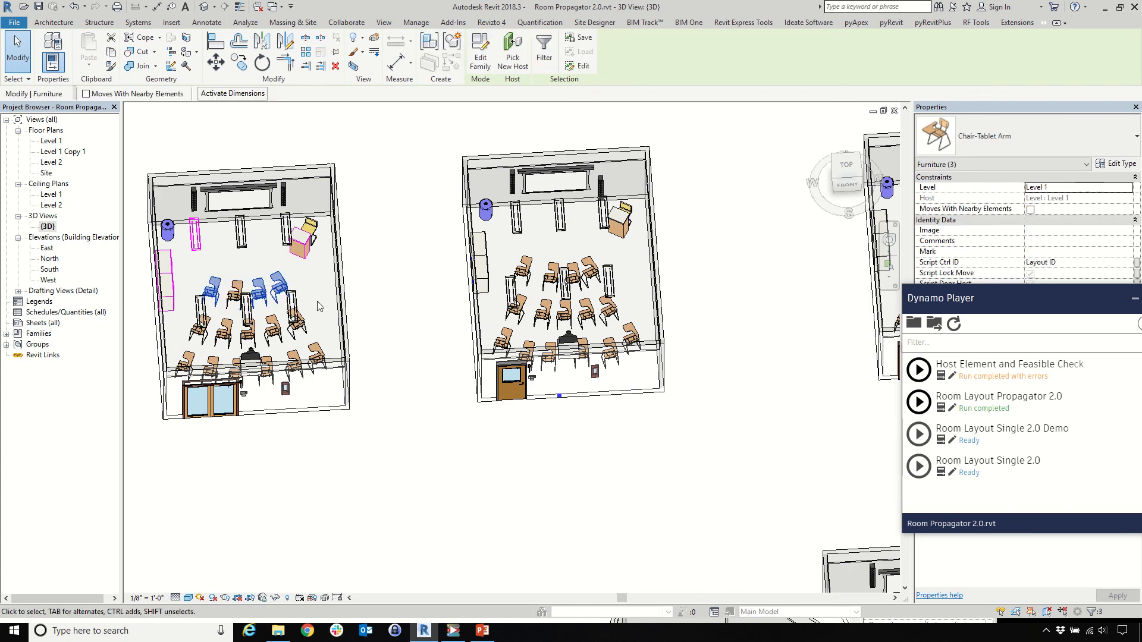
pyautogui.press('Delete')
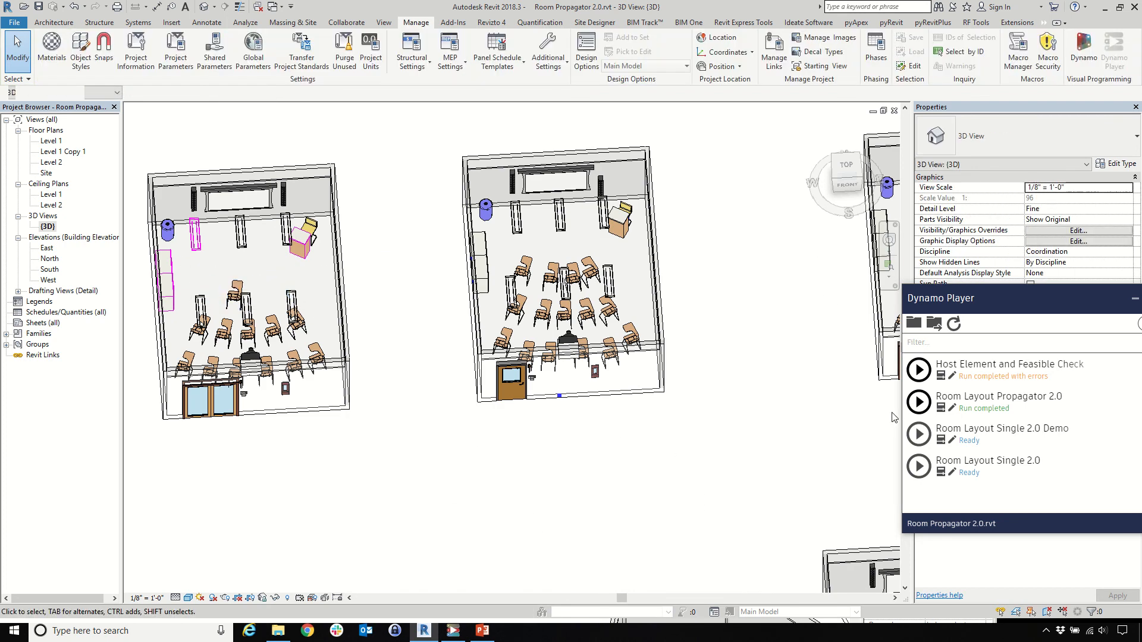
pyautogui.click(918, 402)
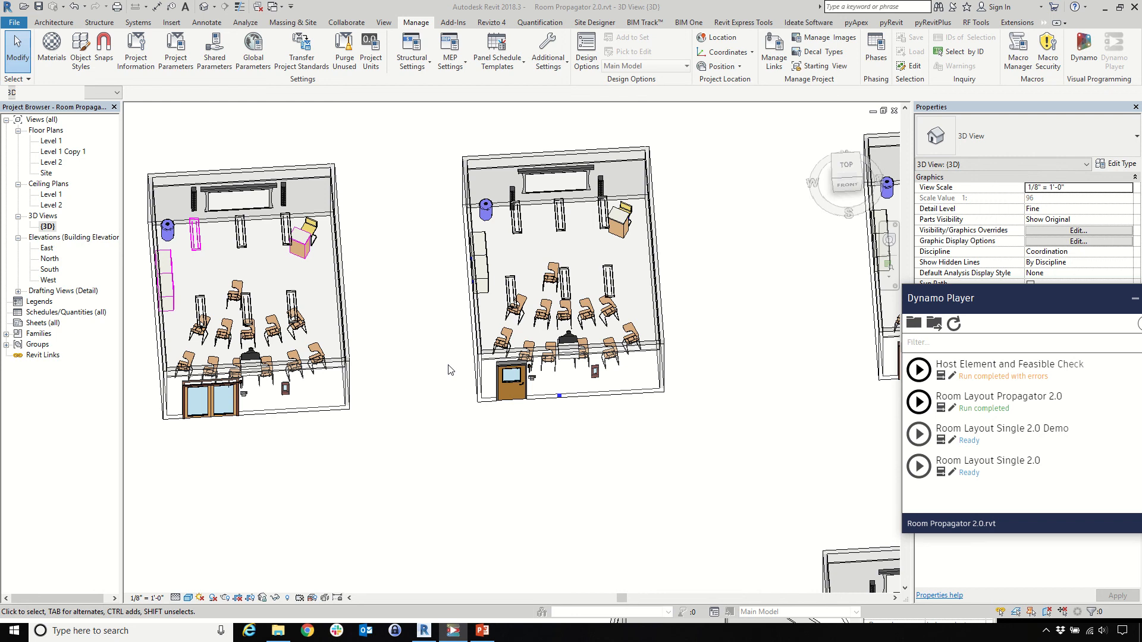
# Examine the propagated chair layouts across the rooms in 3D, including the wall storage pedestal in the angled-wall room
pyautogui.scroll(-3, 448, 365)
pyautogui.keyDown('shift'); pyautogui.moveTo(627, 431); pyautogui.dragTo(530, 347, button='middle'); pyautogui.keyUp('shift')
pyautogui.scroll(3, 594, 309)
pyautogui.scroll(2, 644, 271)
pyautogui.click(609, 262)
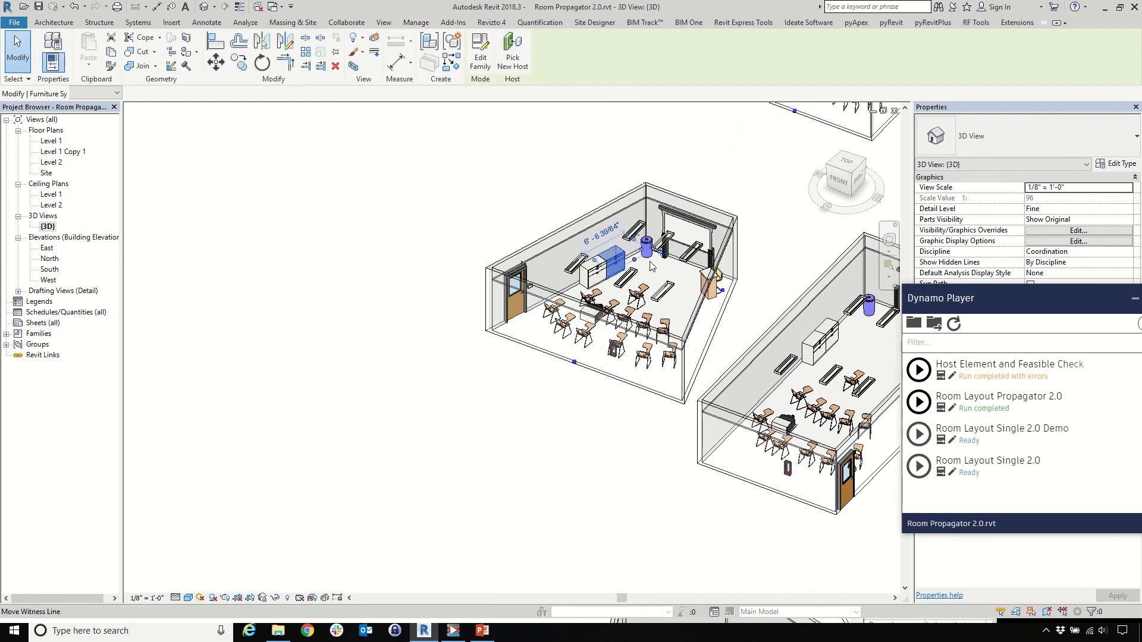
pyautogui.keyDown('shift'); pyautogui.moveTo(619, 270); pyautogui.dragTo(893, 239, button='middle'); pyautogui.keyUp('shift')
pyautogui.scroll(-4, 647, 455)
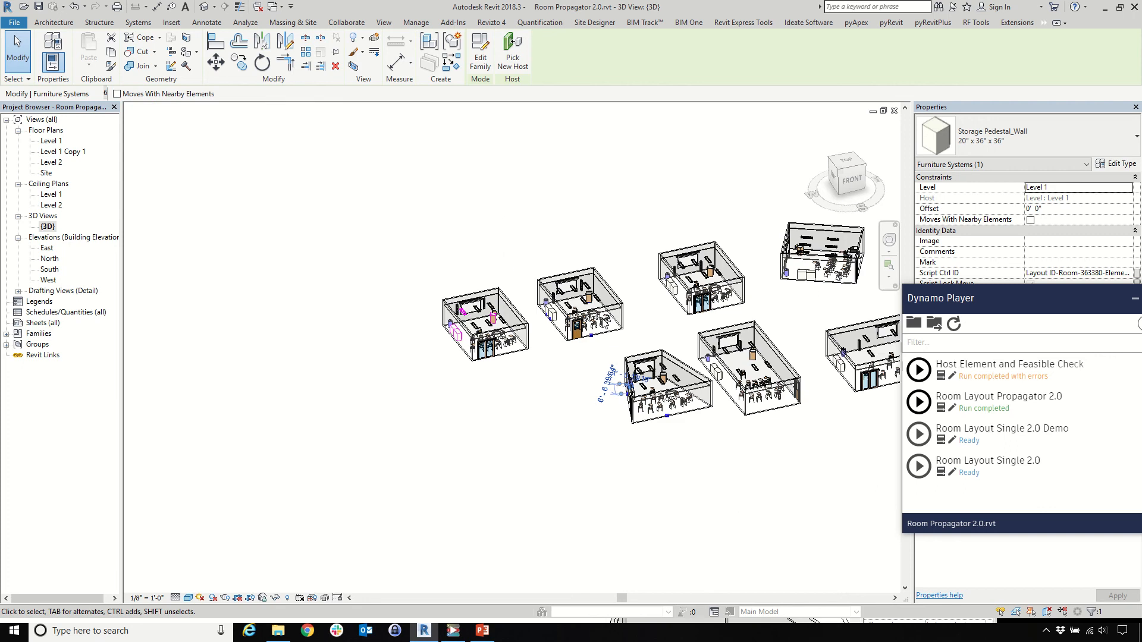
pyautogui.scroll(3, 582, 310)
pyautogui.click(551, 417)
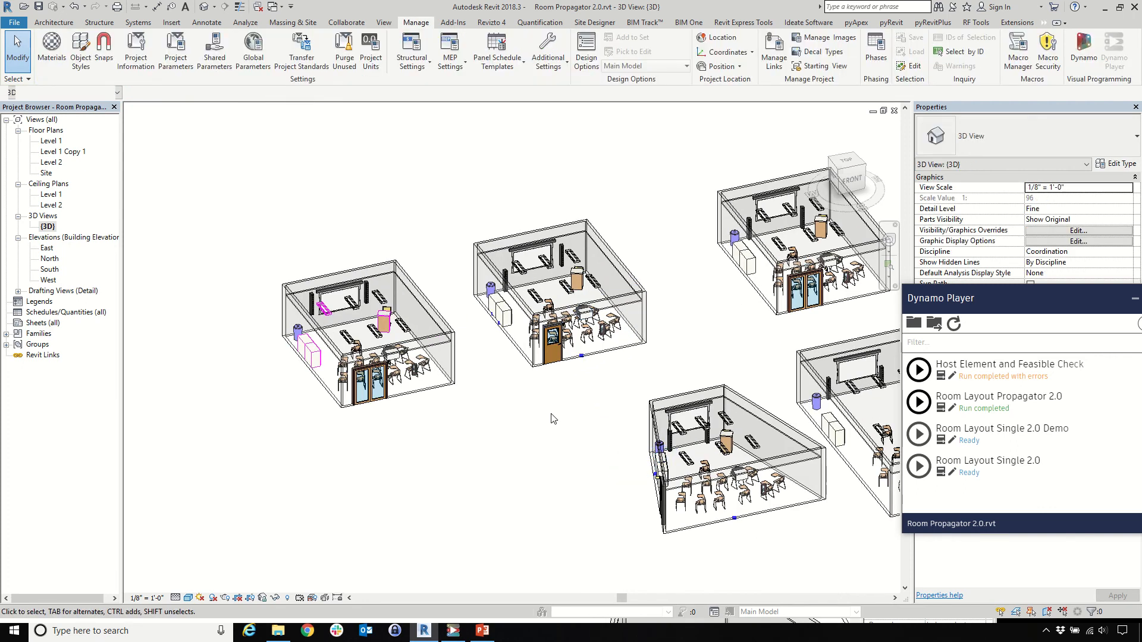